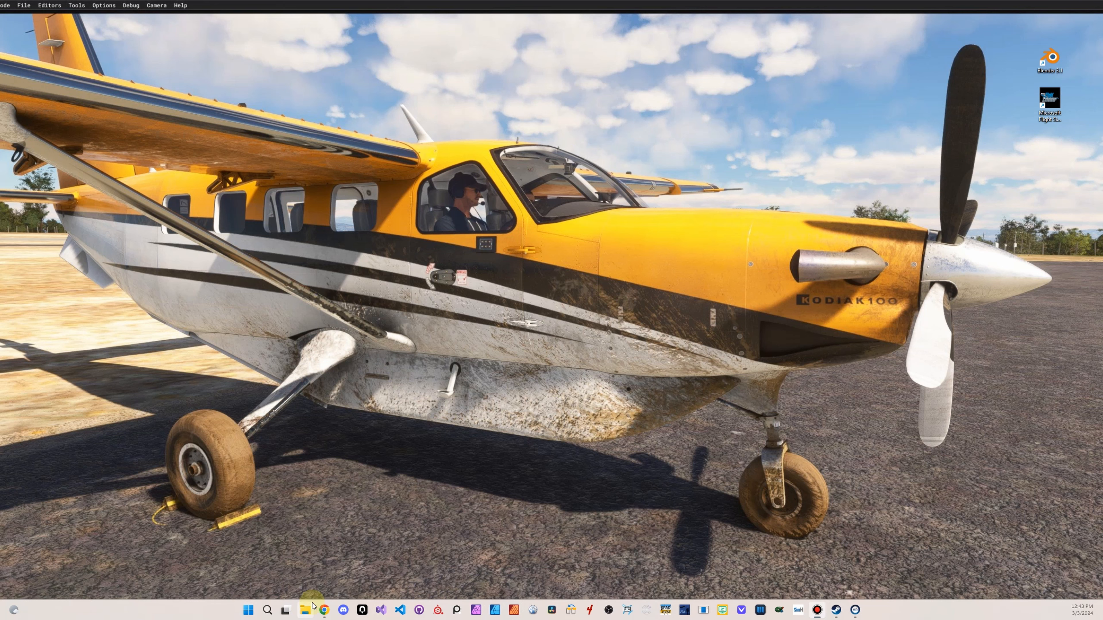
Review the screenshots and description of the Cessna C172 "Blue and Orange" livery on flightsim.to in Chrome, and move the browser out of the way
left_click(324, 610)
scroll(531, 304, "down", 5)
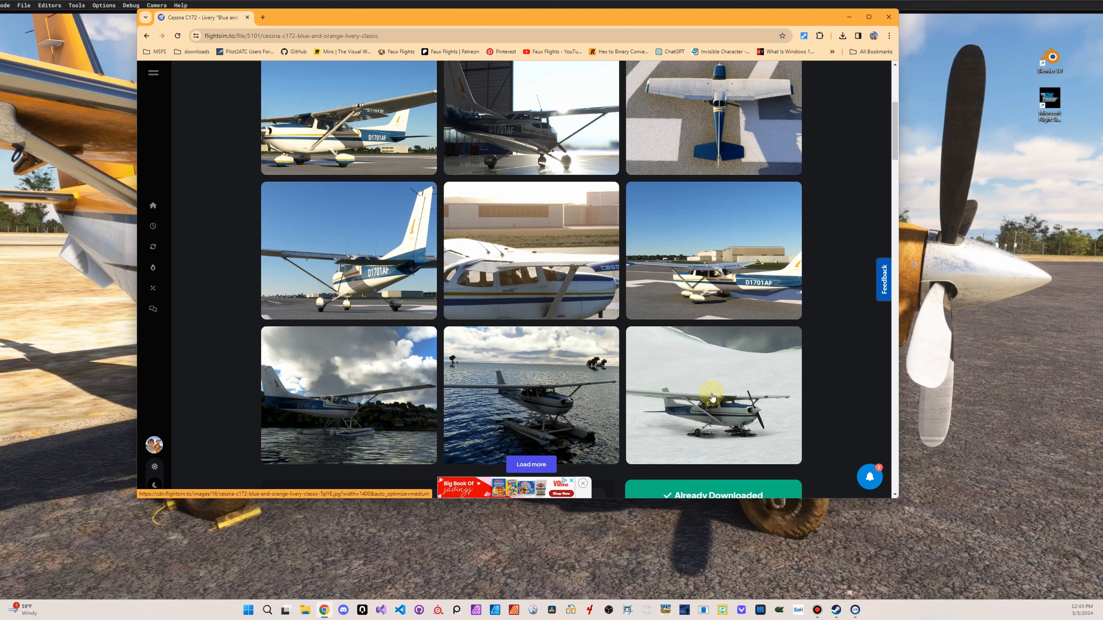
scroll(844, 219, "up", 1)
scroll(844, 220, "up", 4)
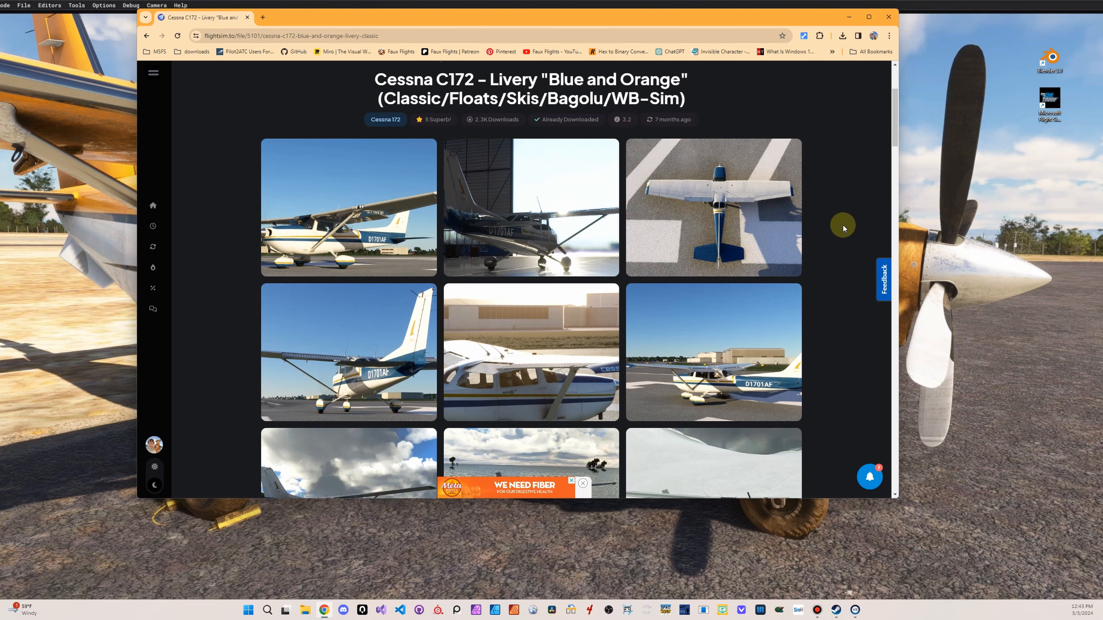
scroll(843, 225, "down", 6)
scroll(843, 229, "down", 5)
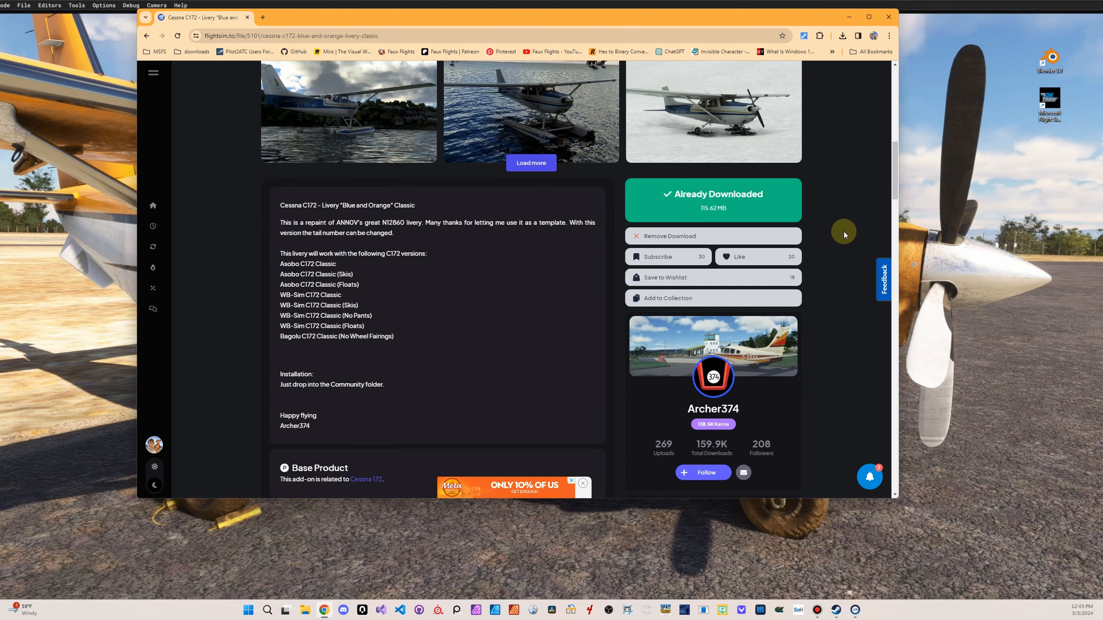
scroll(801, 370, "up", 8)
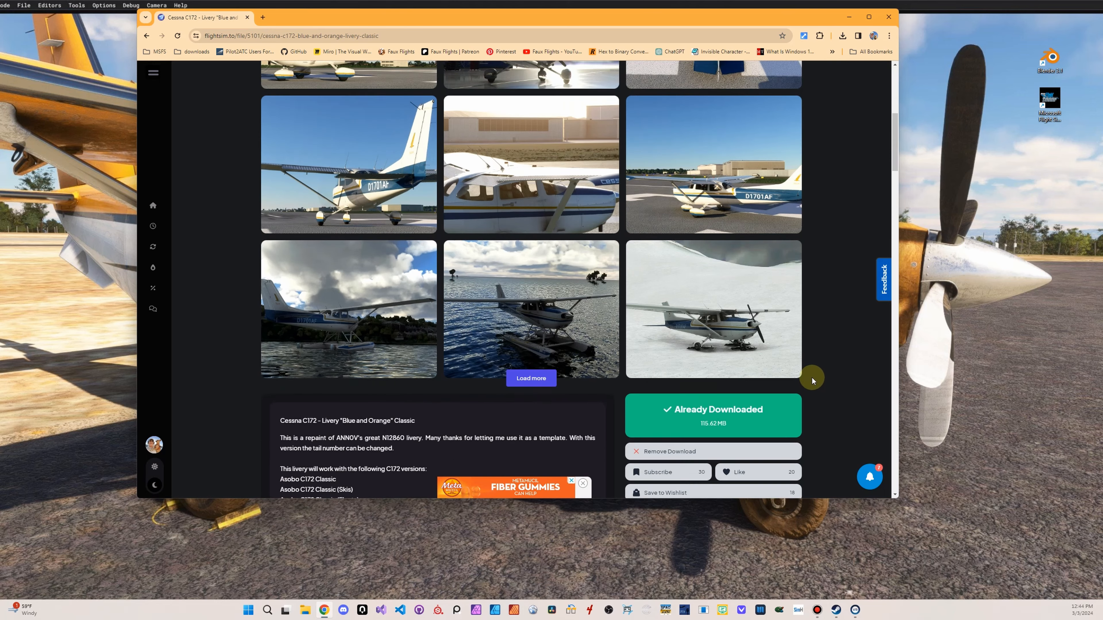
scroll(698, 378, "down", 3)
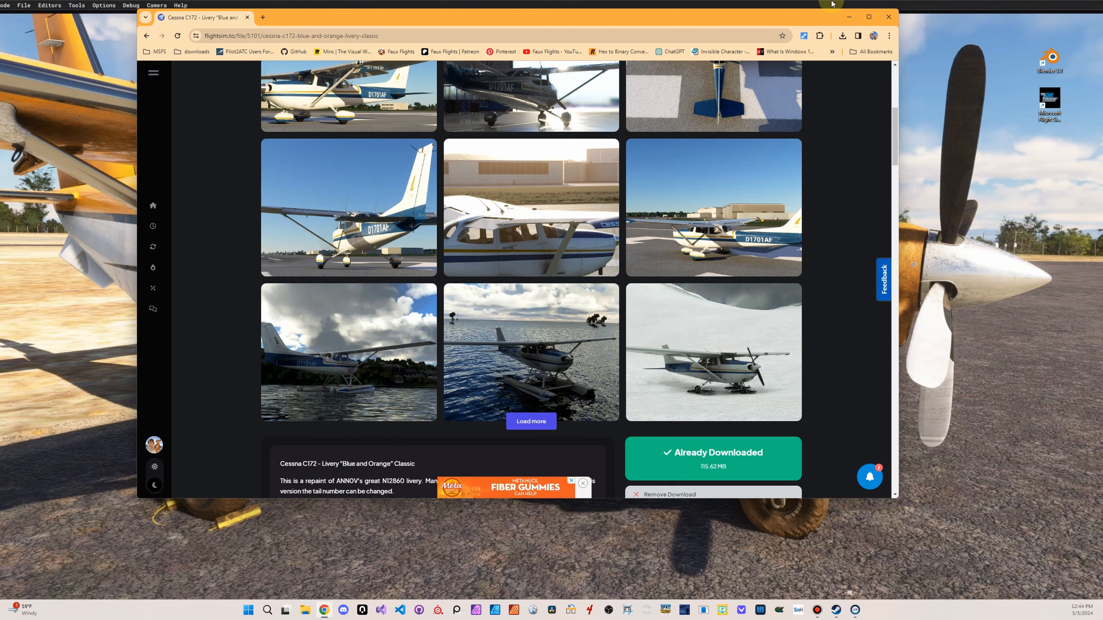
left_click_drag(554, 11, 1102, 130)
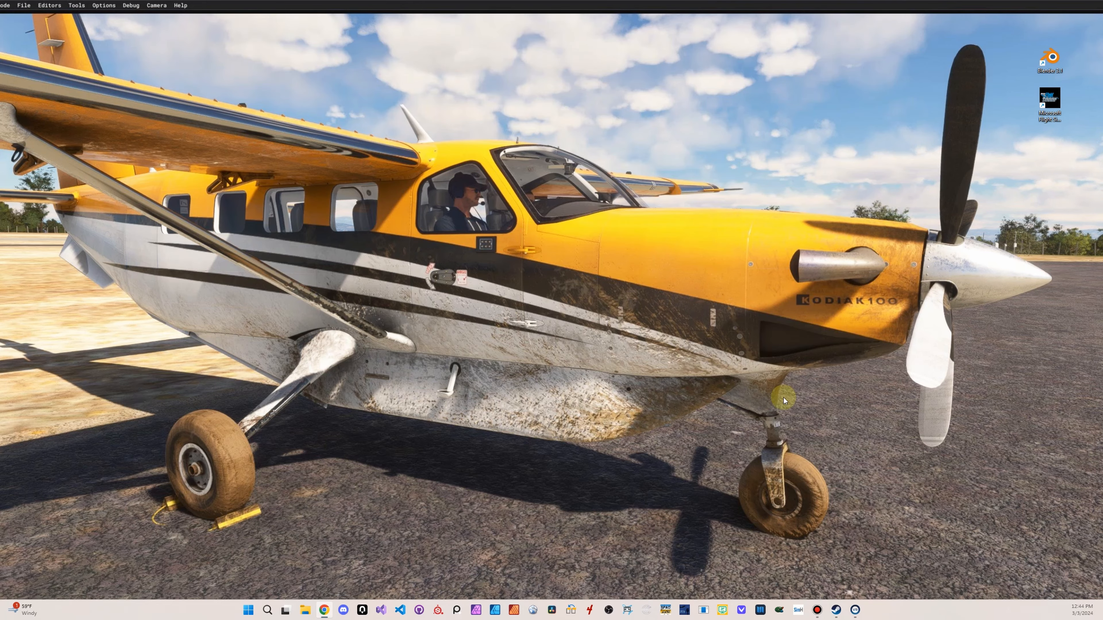
Open File Explorer and go to the C172 LIVERIES folder inside the MSFS Community folder
left_click(306, 610)
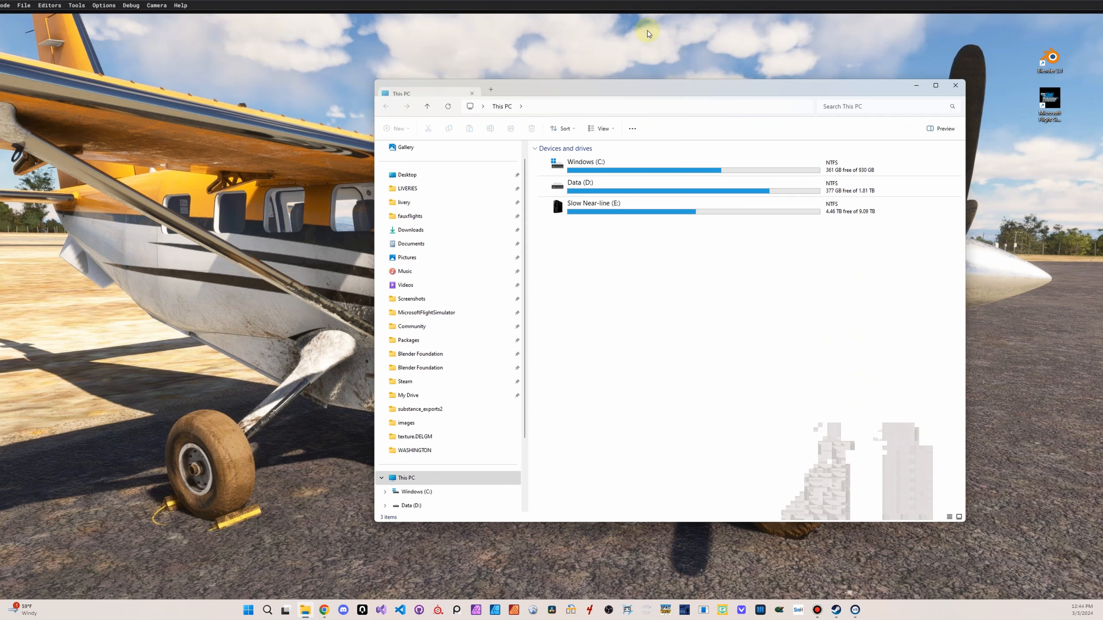
left_click_drag(597, 85, 554, 82)
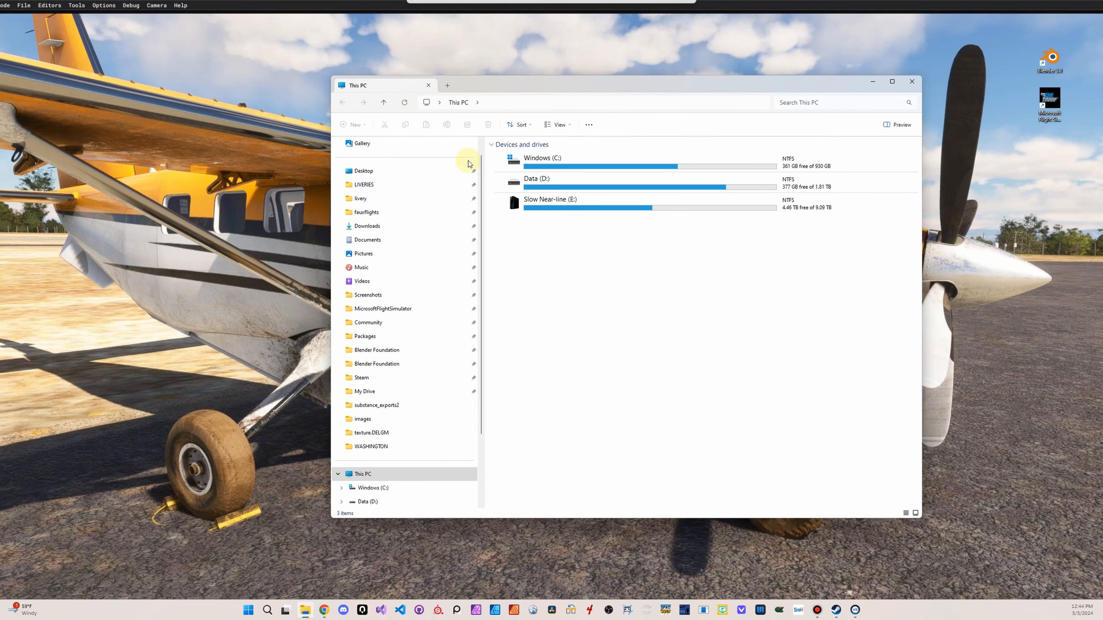
left_click(382, 207)
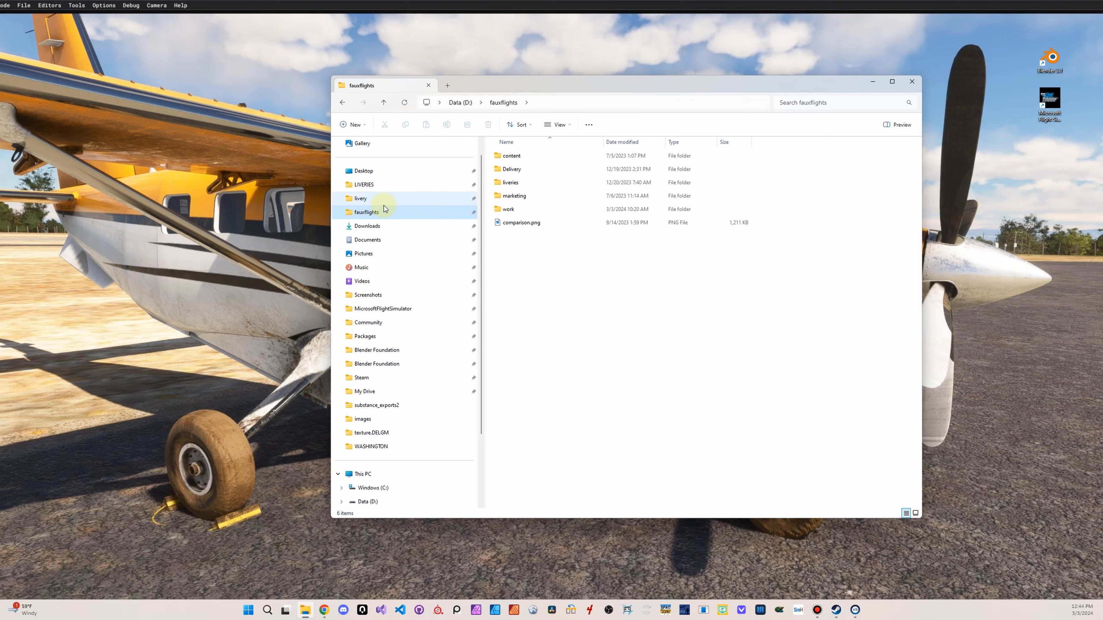
left_click(387, 197)
left_click(400, 190)
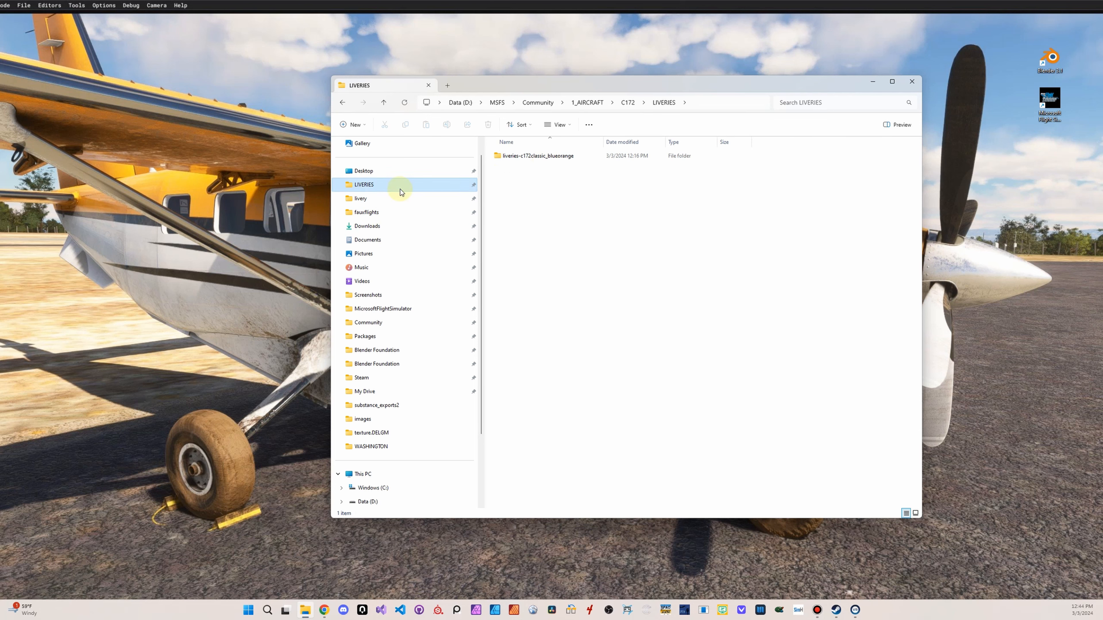
Look inside the liveries-c172classic_blueorange folder and return to the LIVERIES folder
left_click(553, 160)
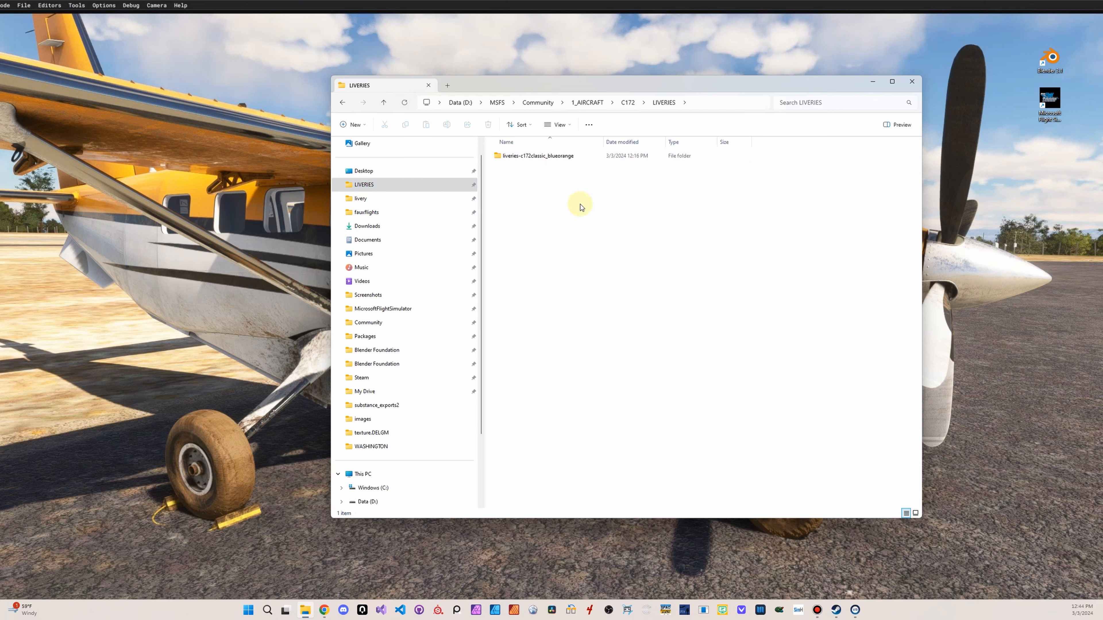
double_click(570, 157)
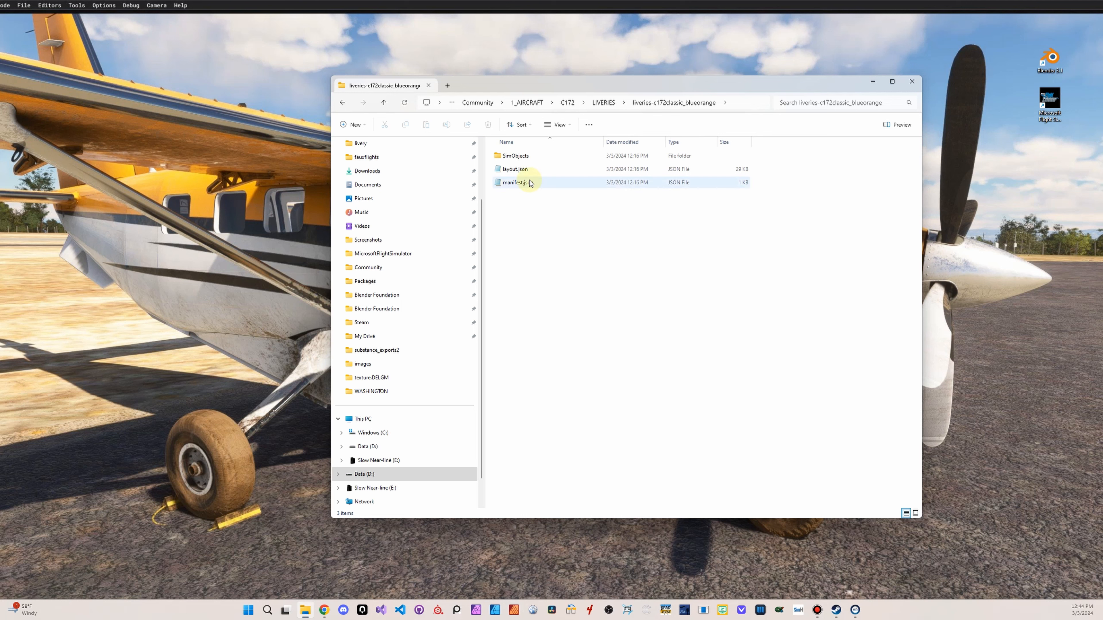
left_click(603, 103)
left_click(570, 188)
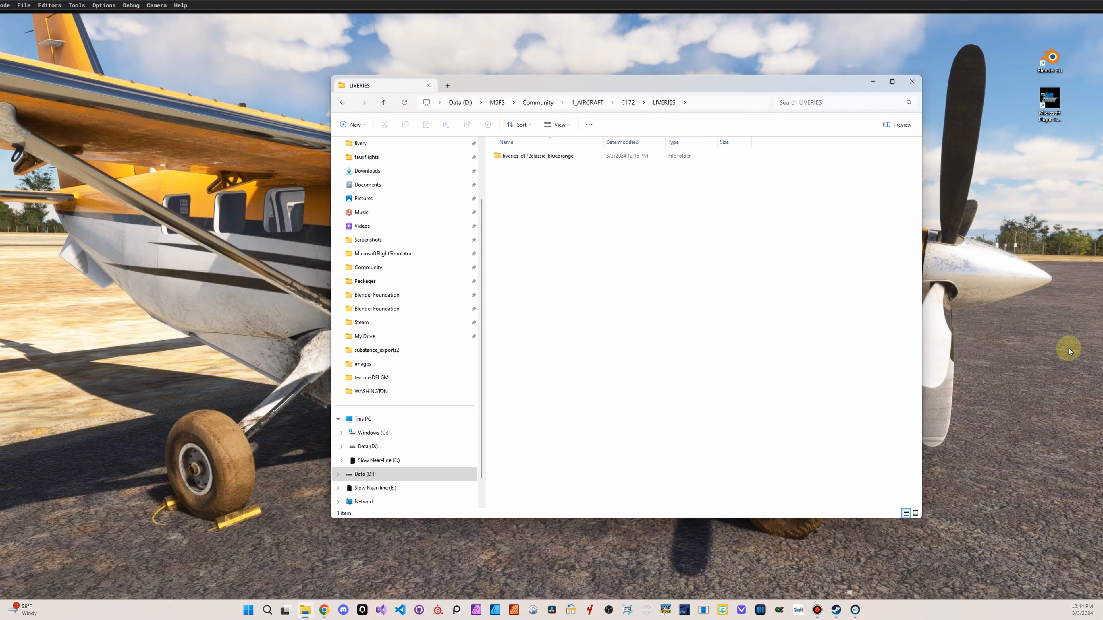
left_click(1022, 482)
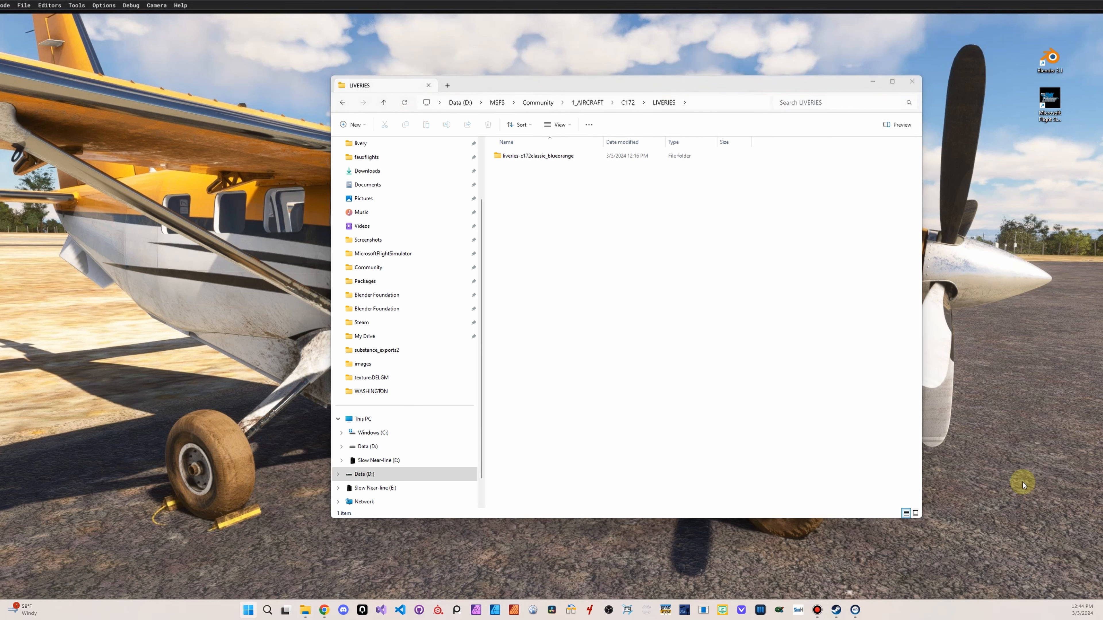
Find the terminal among all installed apps and launch a Windows PowerShell session
key("super")
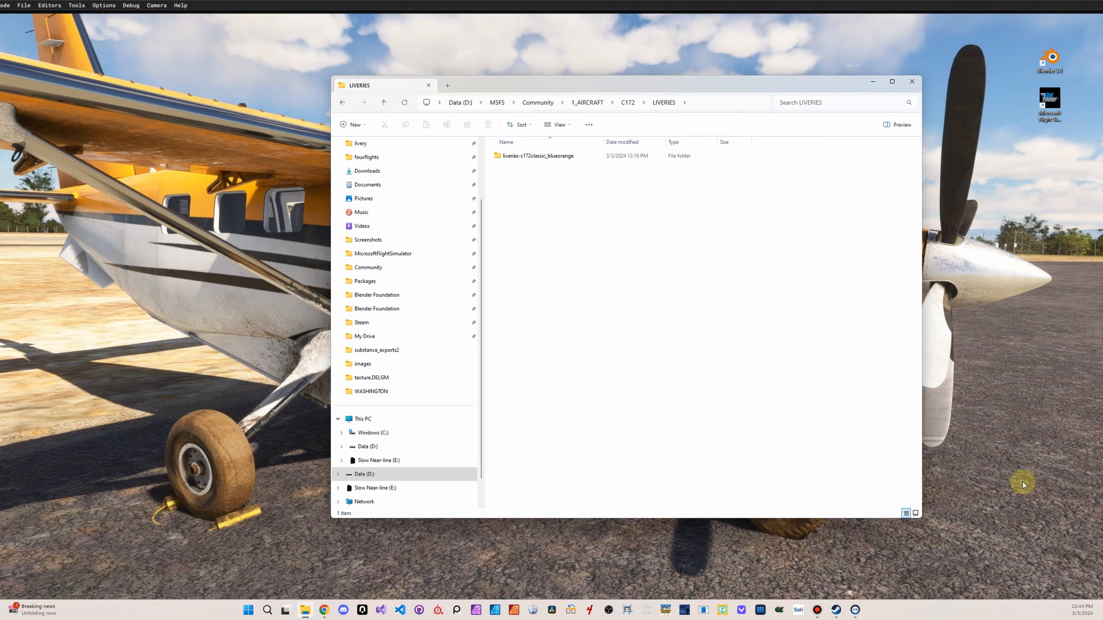
left_click(248, 609)
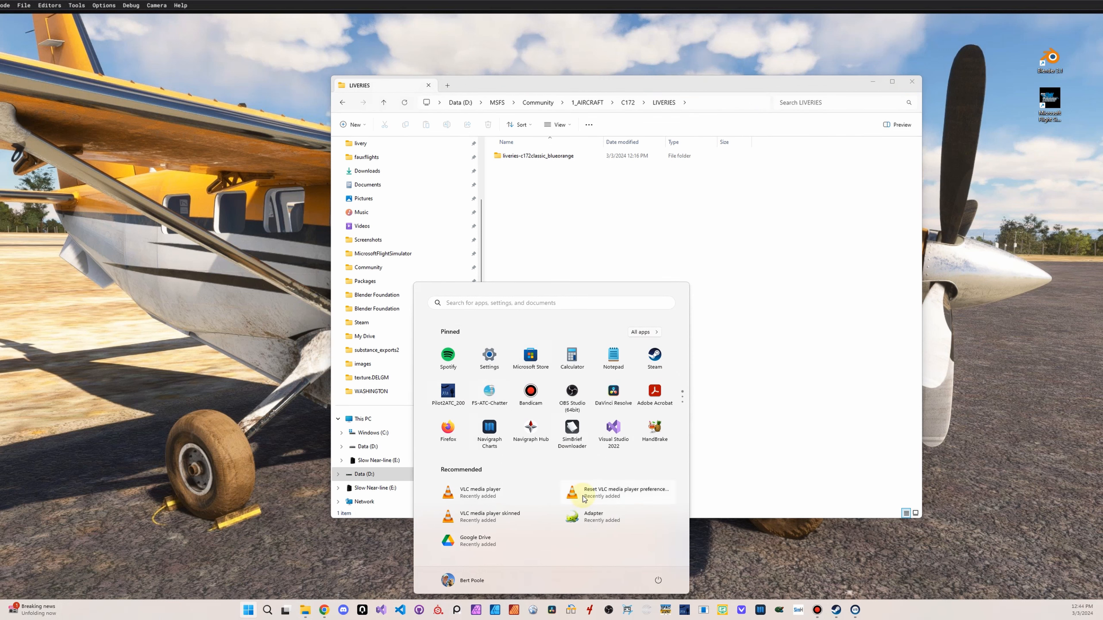
left_click(642, 332)
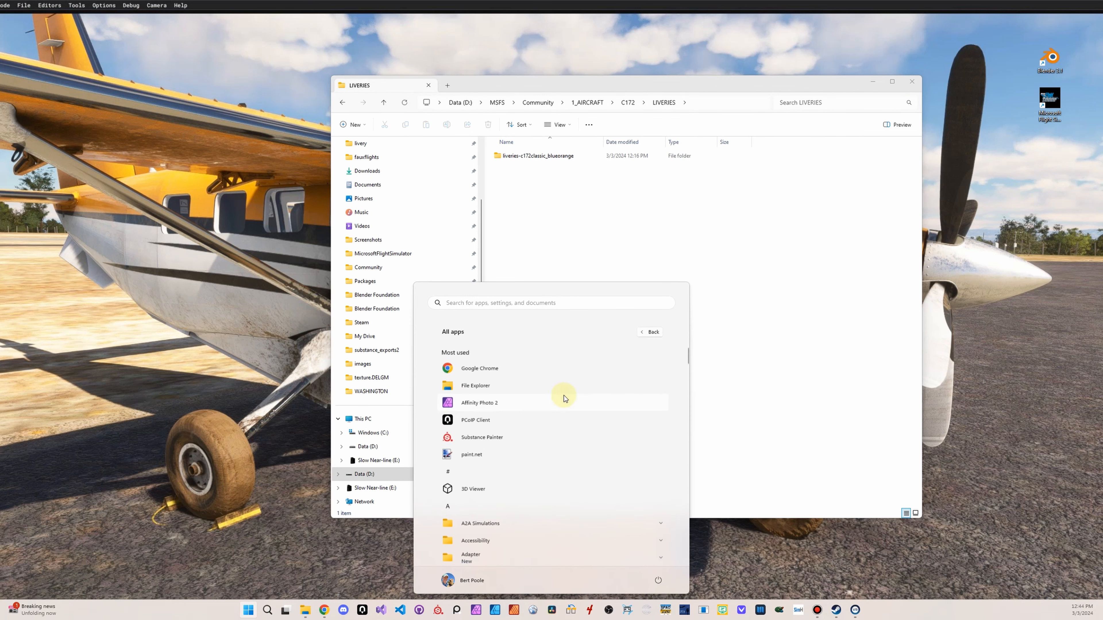
left_click_drag(687, 354, 681, 536)
scroll(530, 426, "up", 1)
left_click(476, 453)
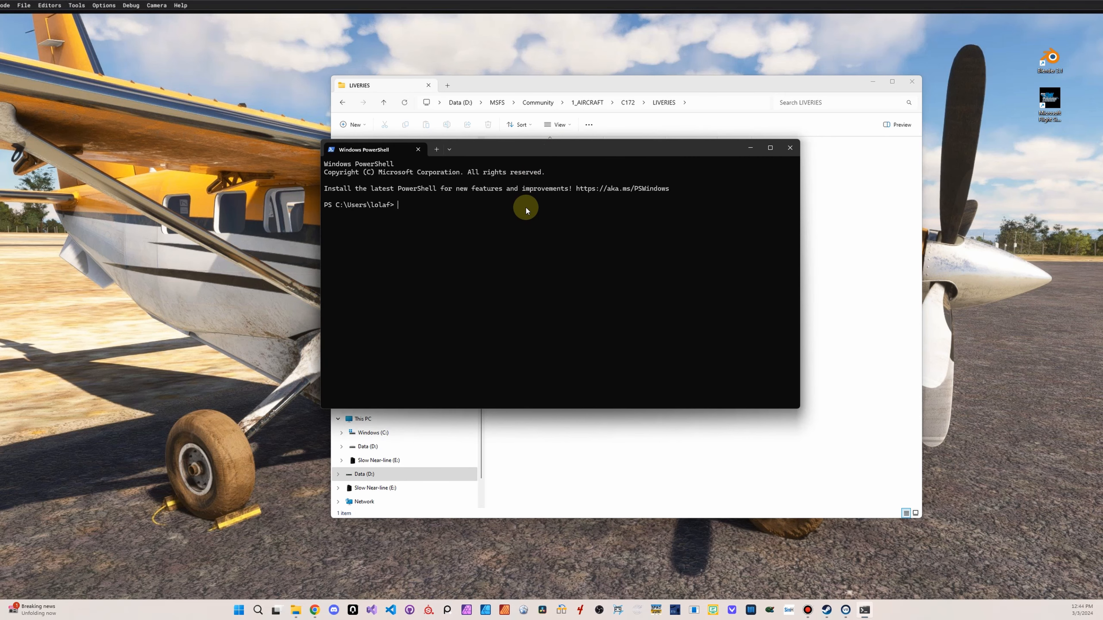
Begin a cd command, open D:\fauxflights\work\livery\tools in a new File Explorer tab and select its path for copying
type("cd d:\\")
left_click(467, 83)
left_click(444, 87)
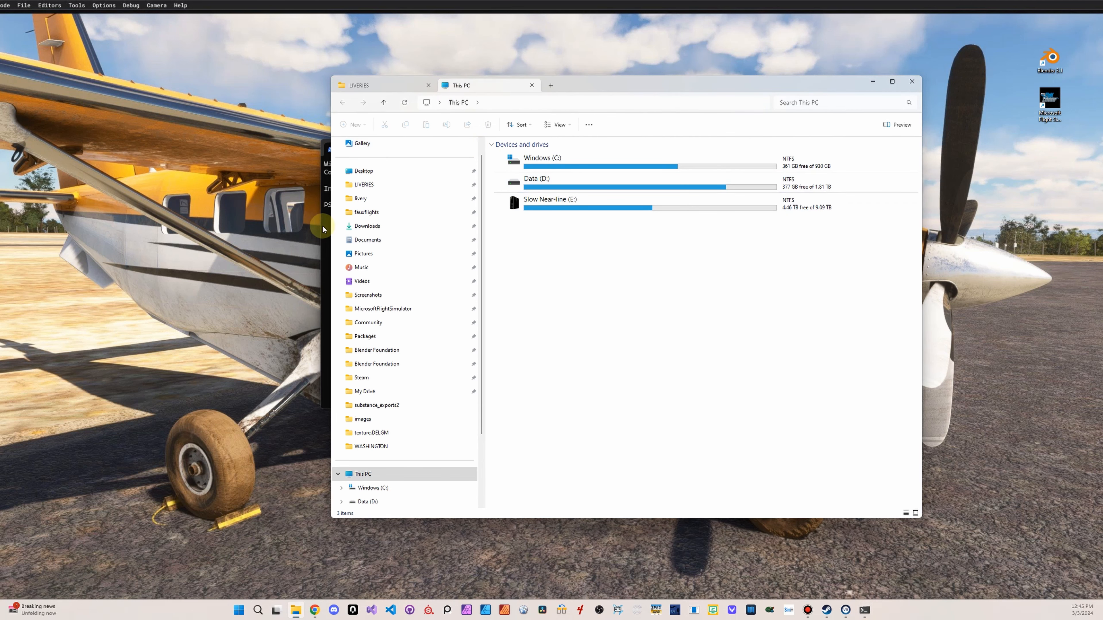
left_click(367, 212)
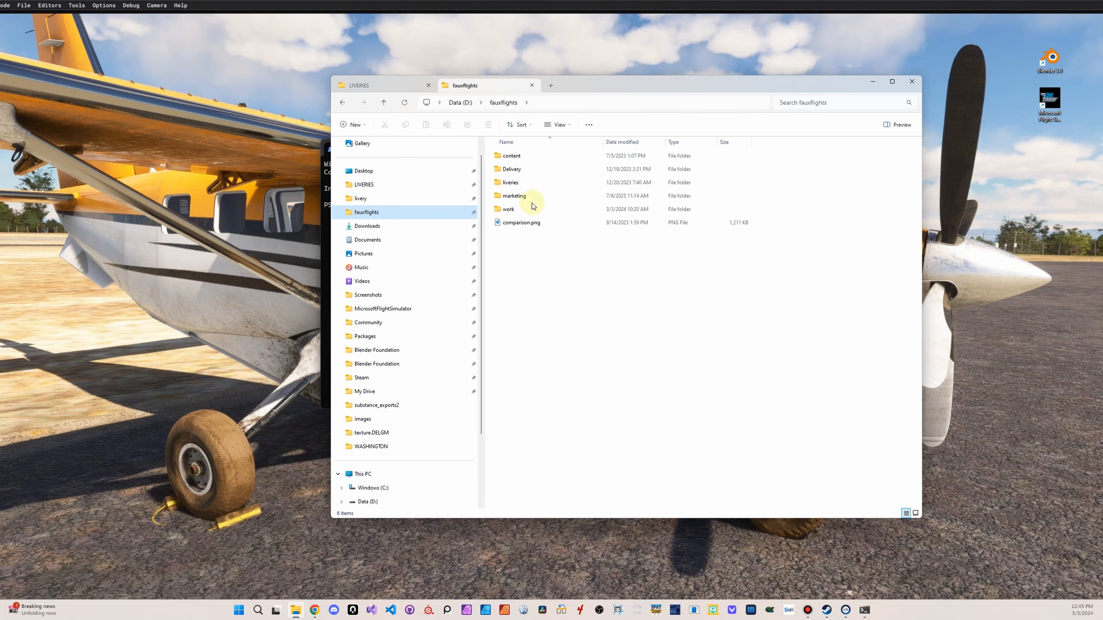
double_click(525, 209)
double_click(561, 171)
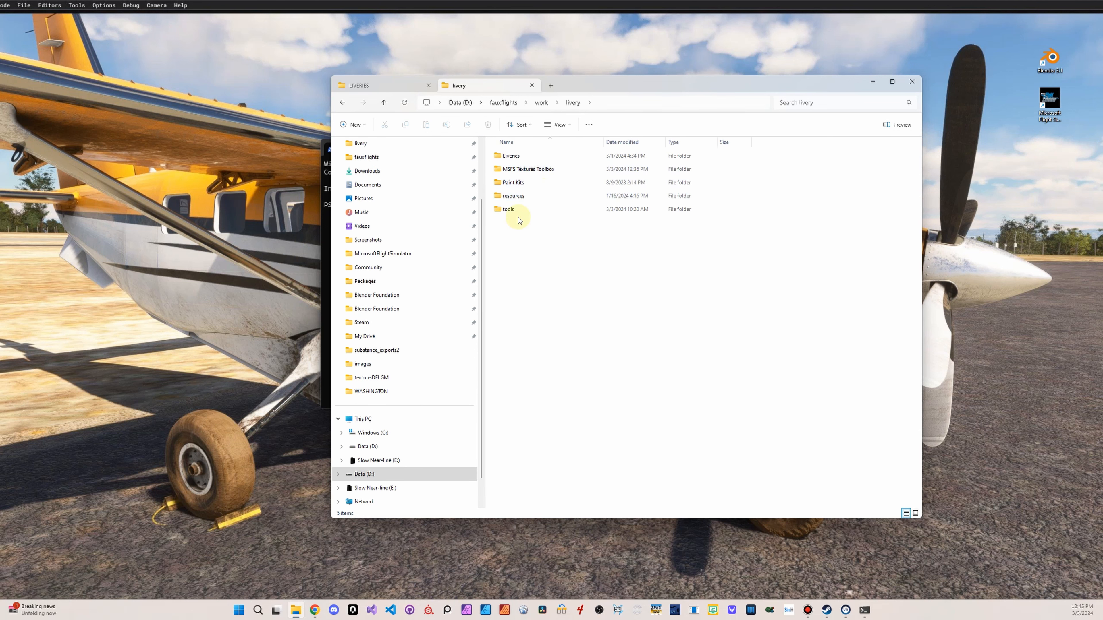
double_click(513, 208)
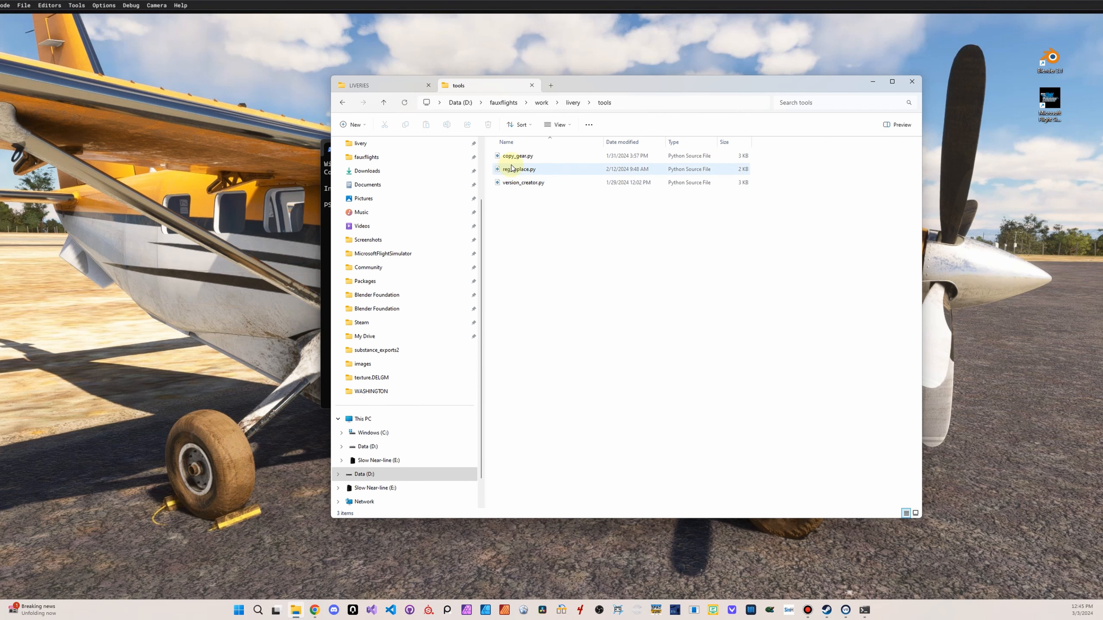
left_click(639, 100)
key("ctrl+c")
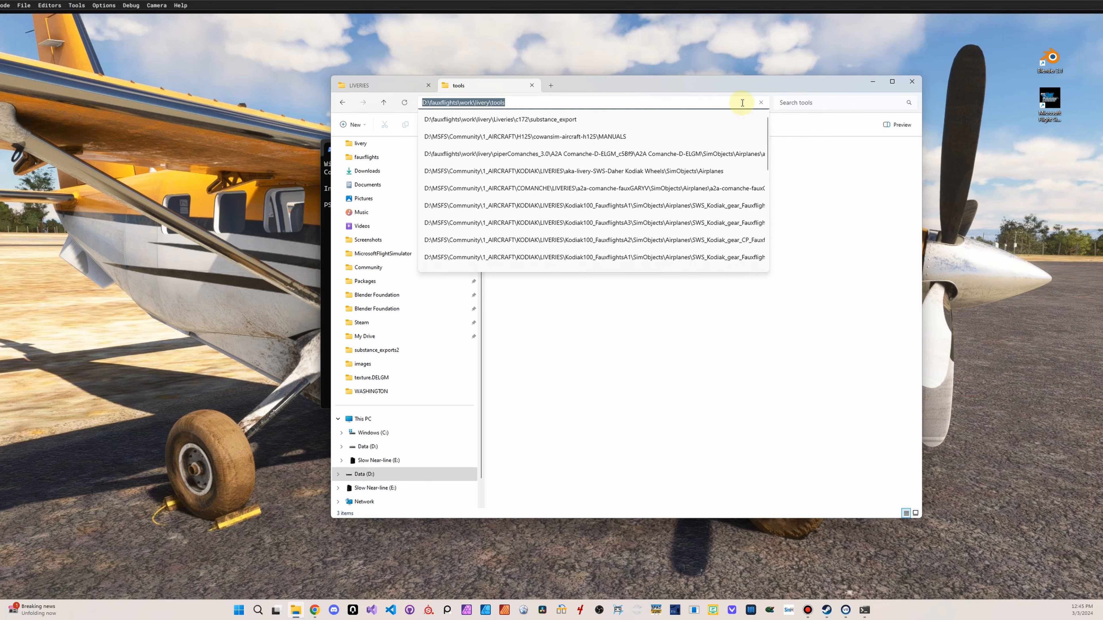
Change the PowerShell working directory to D:\fauxflights\work\livery\tools using the copied path
left_click_drag(705, 89, 796, 219)
left_click(543, 170)
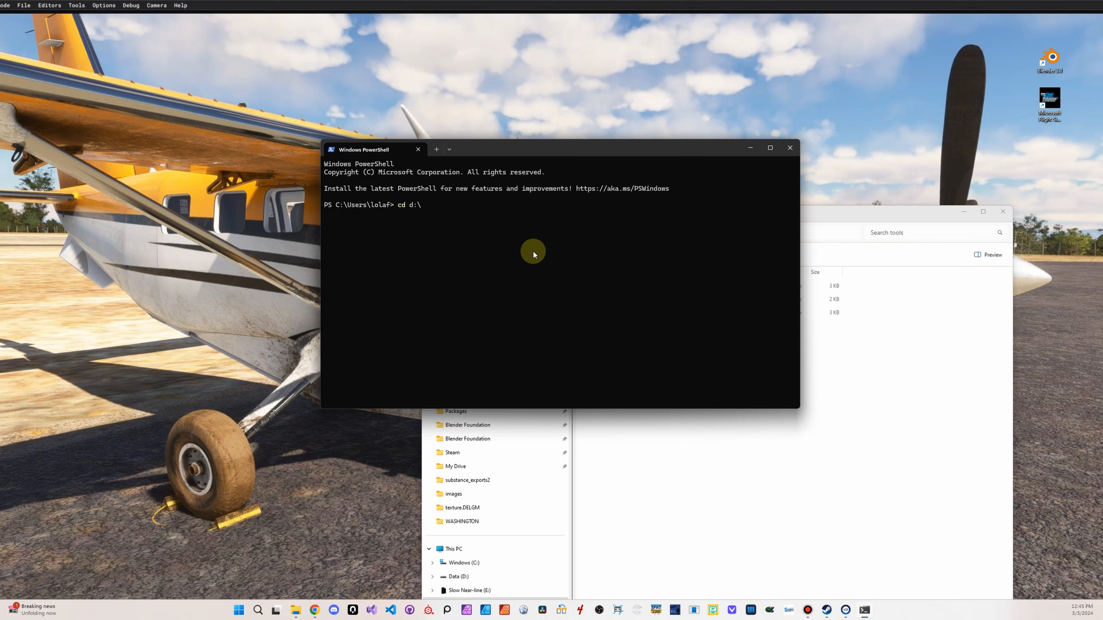
type("cd d:\\")
key("BackSpace")
key("BackSpace")
key("BackSpace")
key("ctrl+v")
key("Return")
List the files in the tools folder and run version_creator.py with Python without arguments to check its usage
type("l")
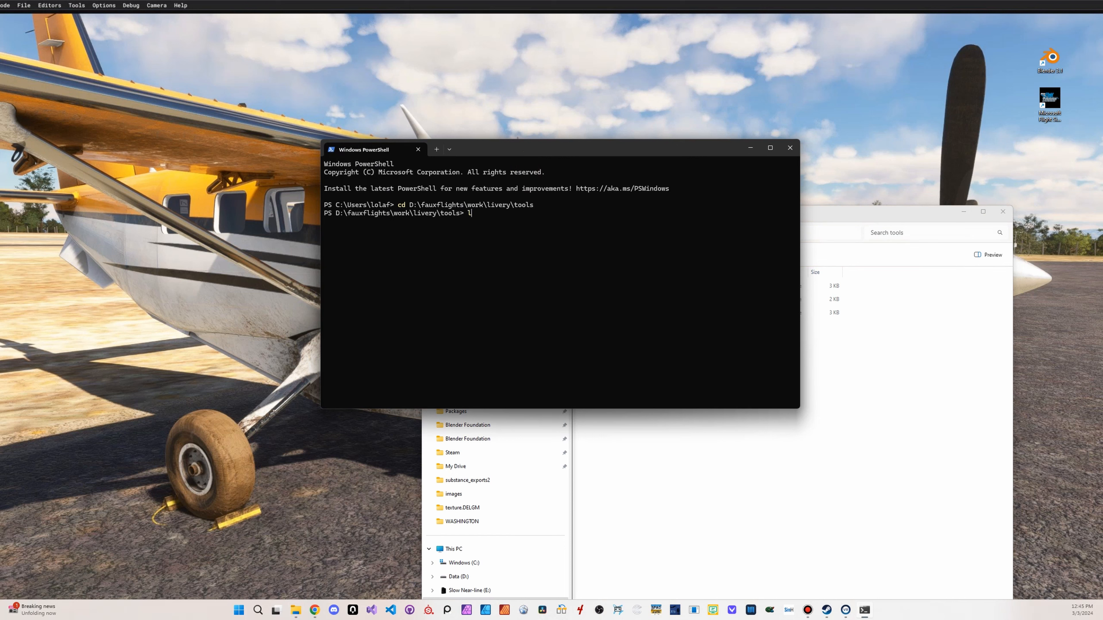
type("s")
key("Return")
type("vers")
key("Tab")
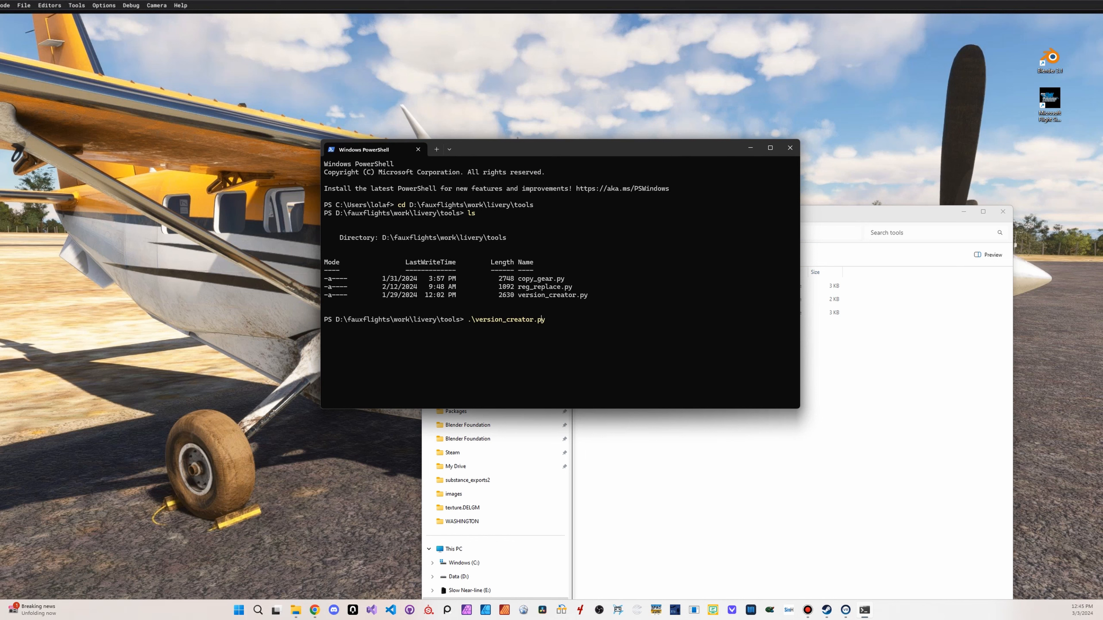
type("python")
key("Return")
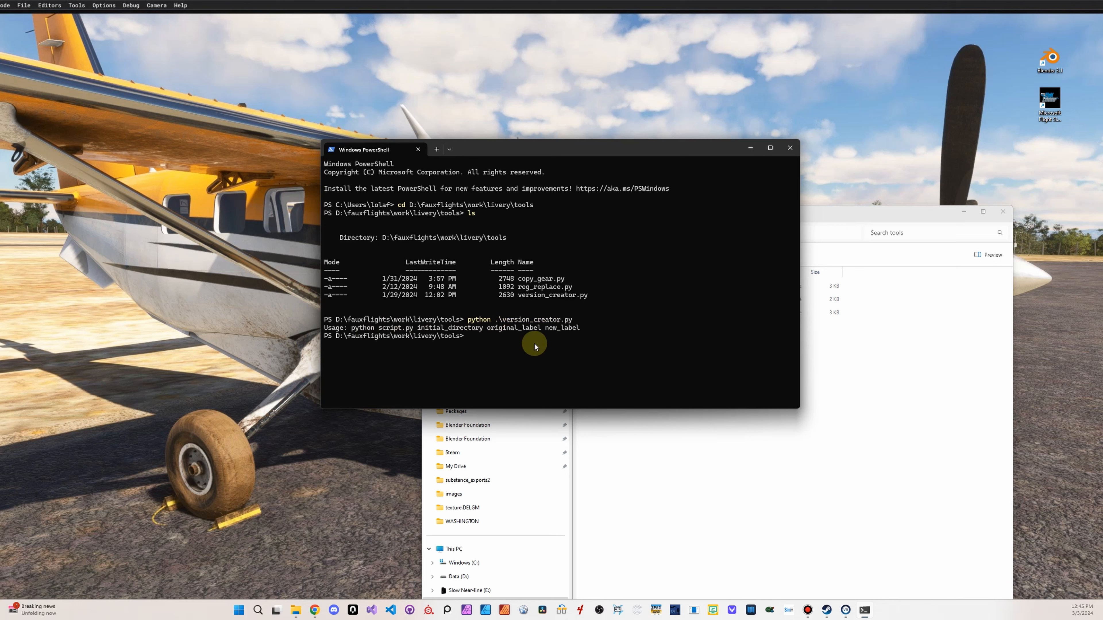
Recall the python version_creator.py command and append the full path of the liveries-c172classic_blueorange folder as the initial directory
key("Up")
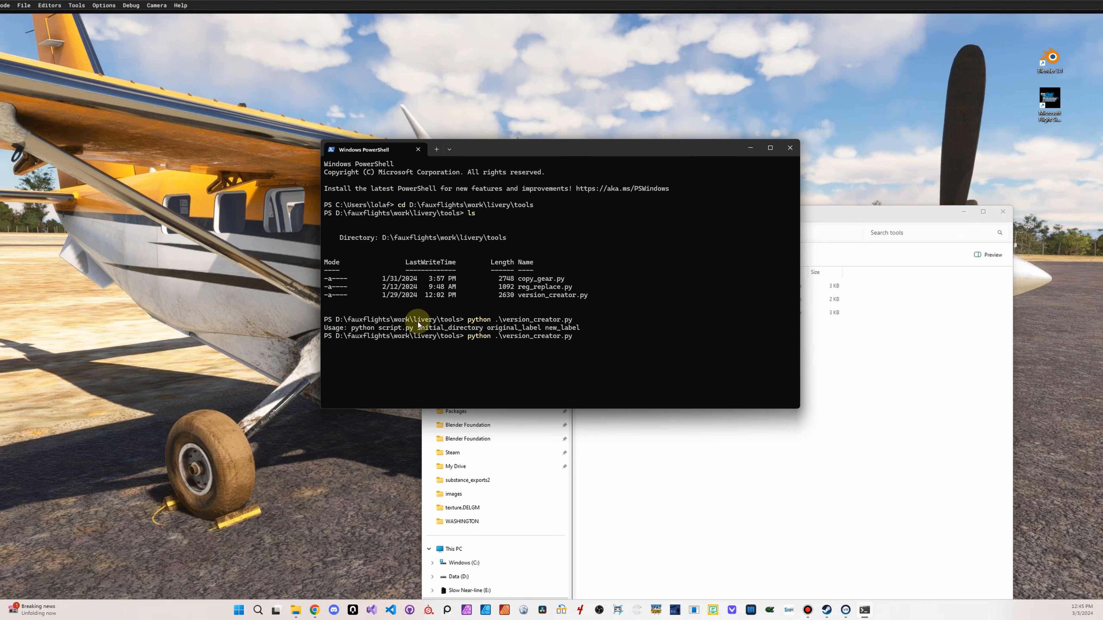
left_click(828, 212)
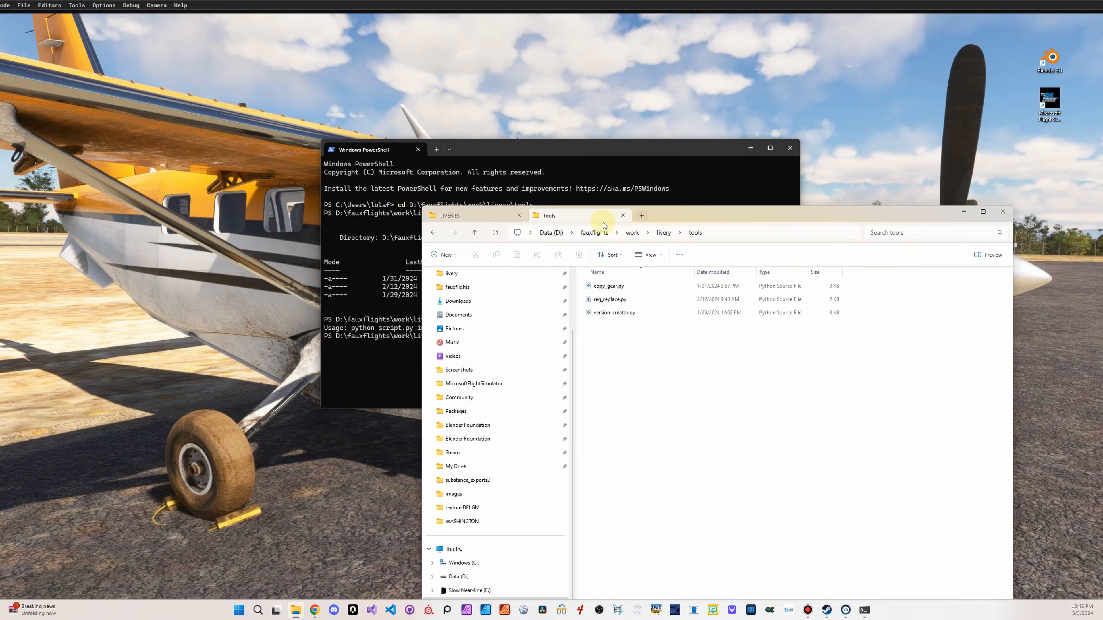
left_click(452, 216)
double_click(666, 285)
left_click(828, 235)
key("ctrl+c")
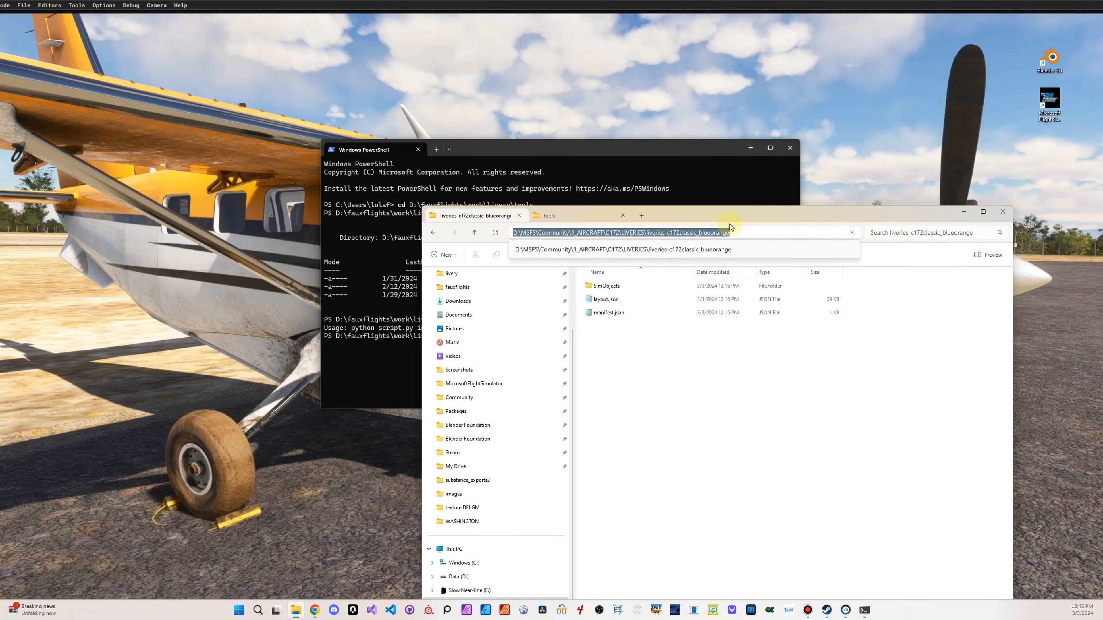
left_click(689, 185)
key("ctrl+v")
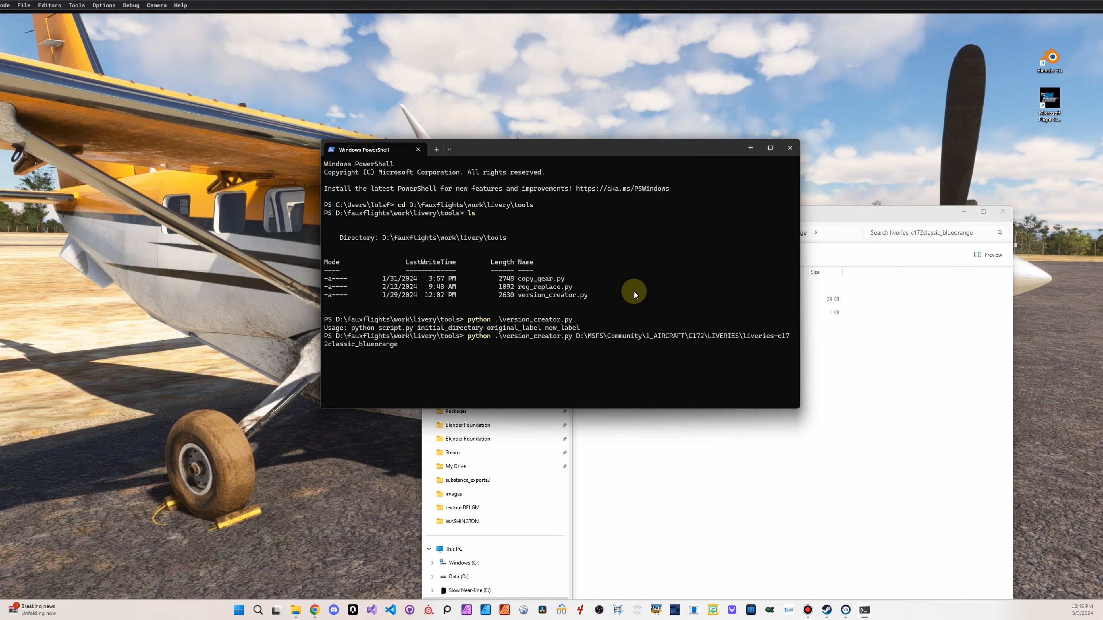
Complete the command with original label classic_blueorange and new label fauxflights_blue, and run it
left_click(888, 211)
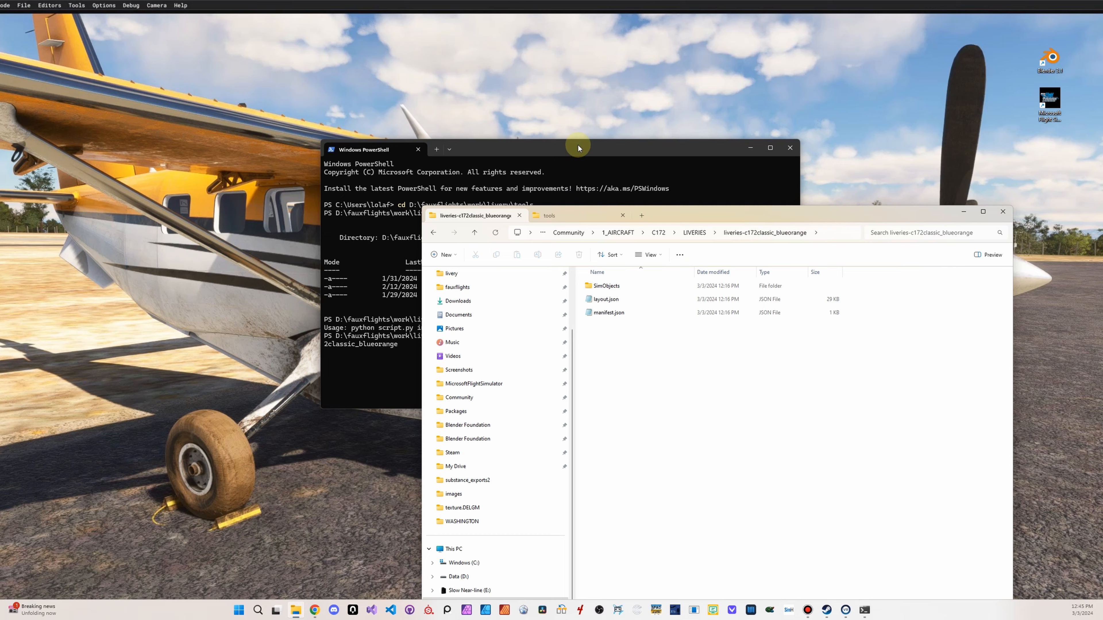
left_click_drag(579, 148, 411, 98)
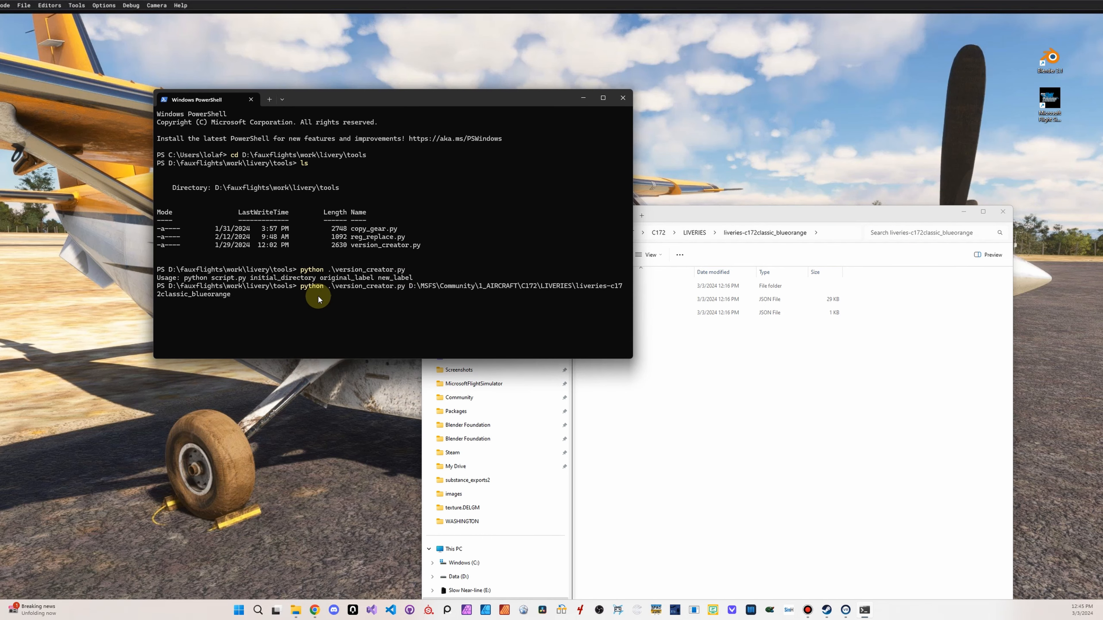
type("classic_blueorange fauxflights_blue")
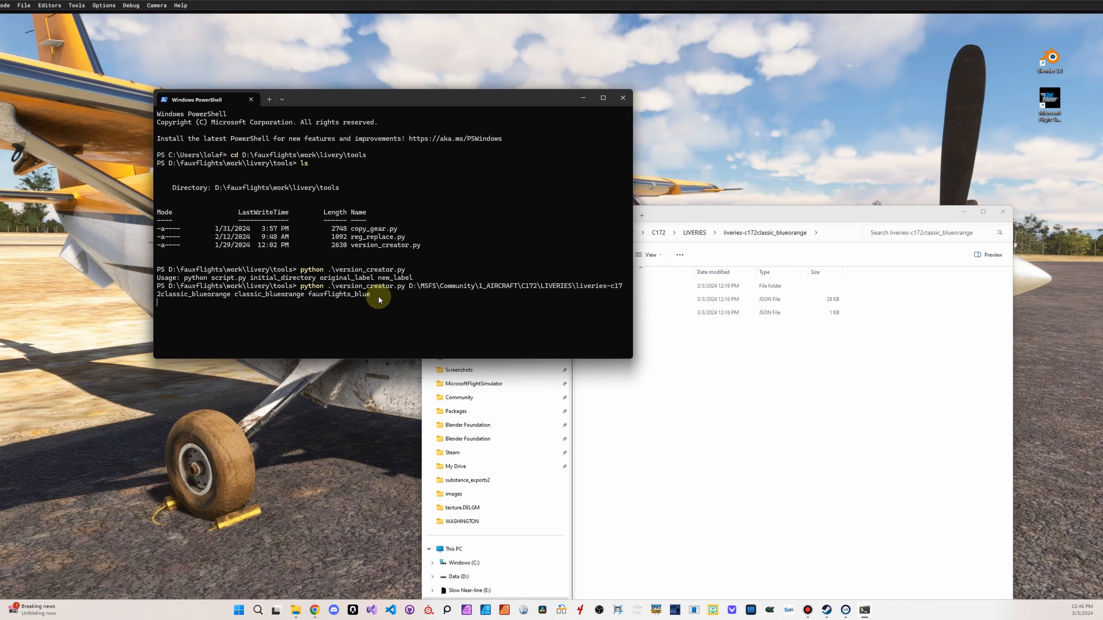
key("Return")
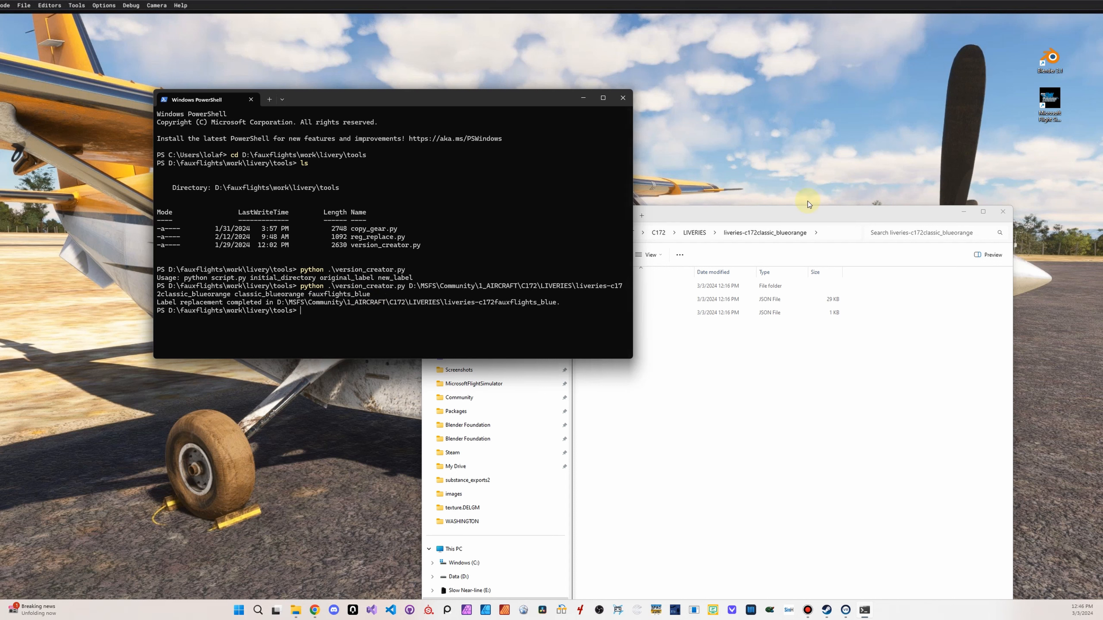
Open the liveries-c172fauxflights_blue folder in LIVERIES and check the relabelled paths in its layout.json
left_click(858, 210)
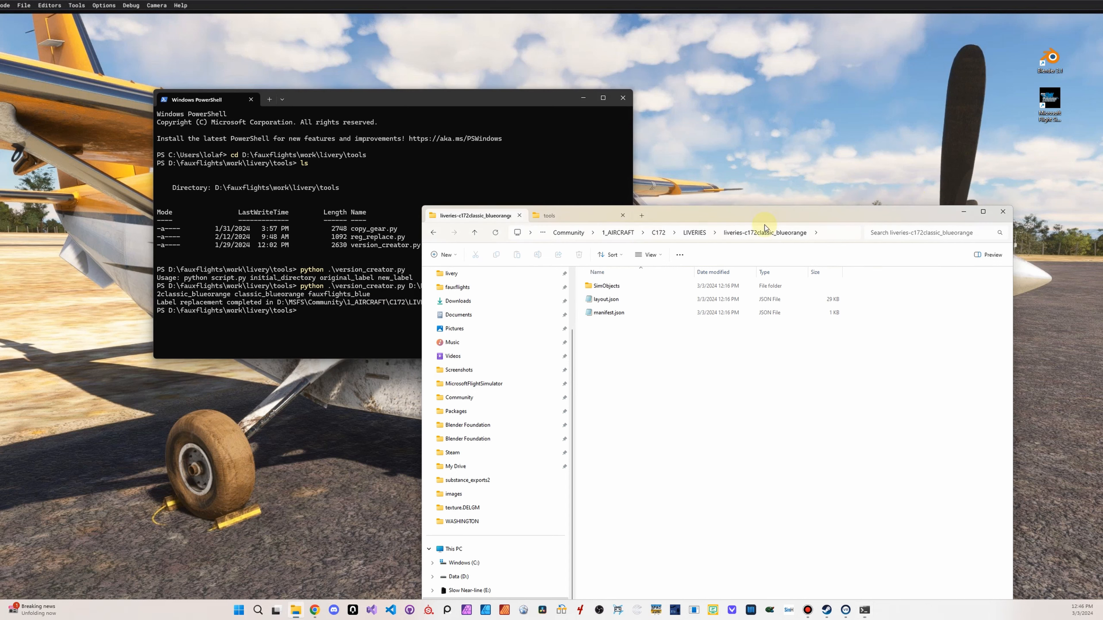
left_click(692, 234)
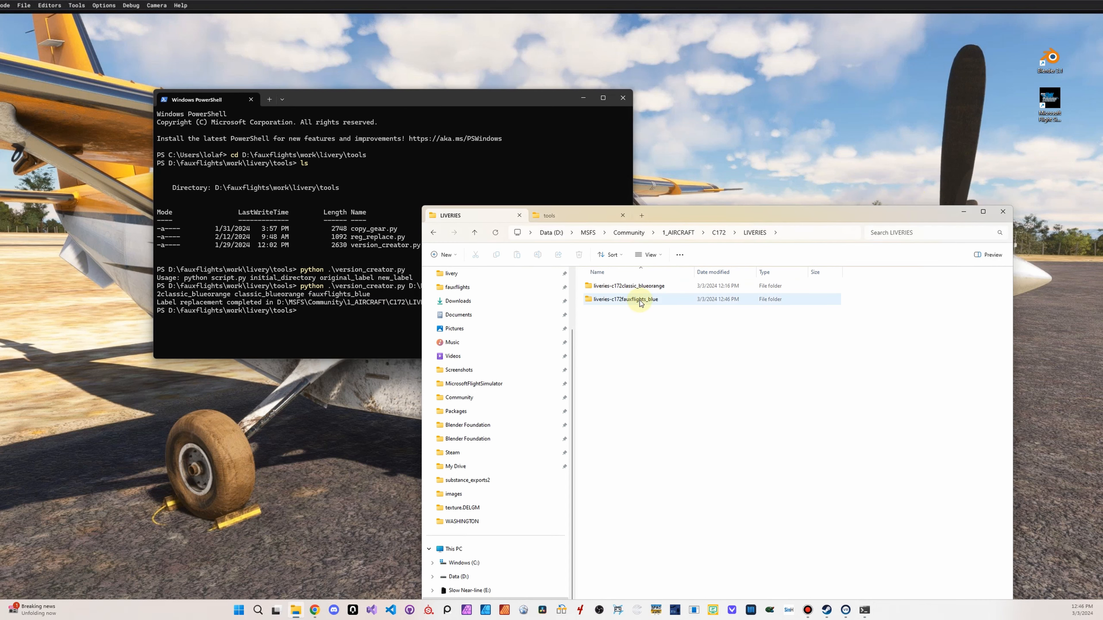
double_click(648, 300)
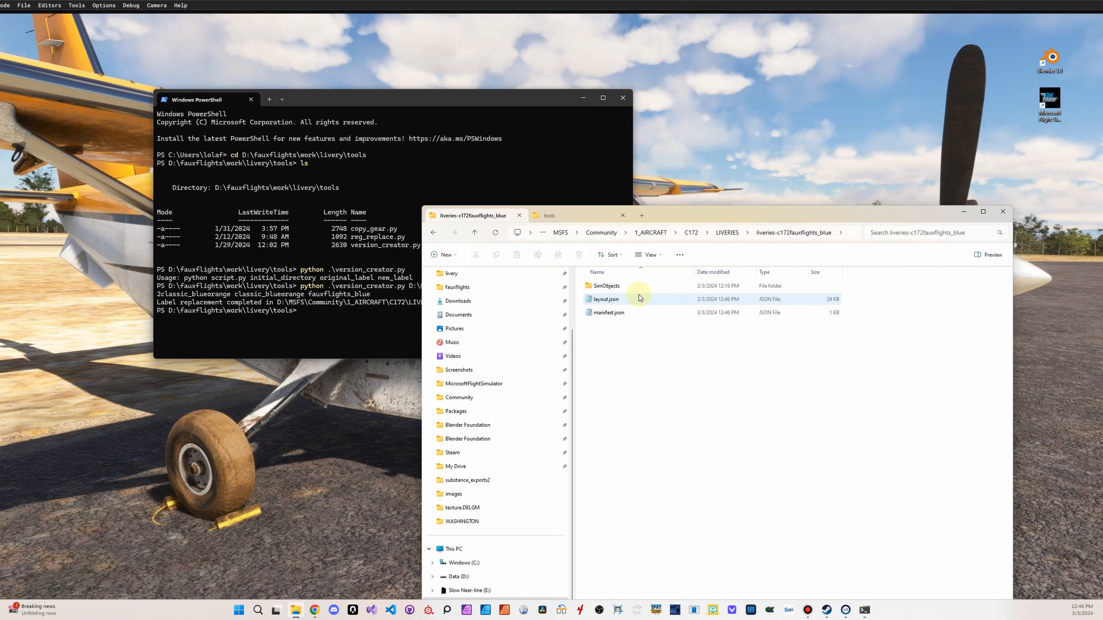
double_click(639, 297)
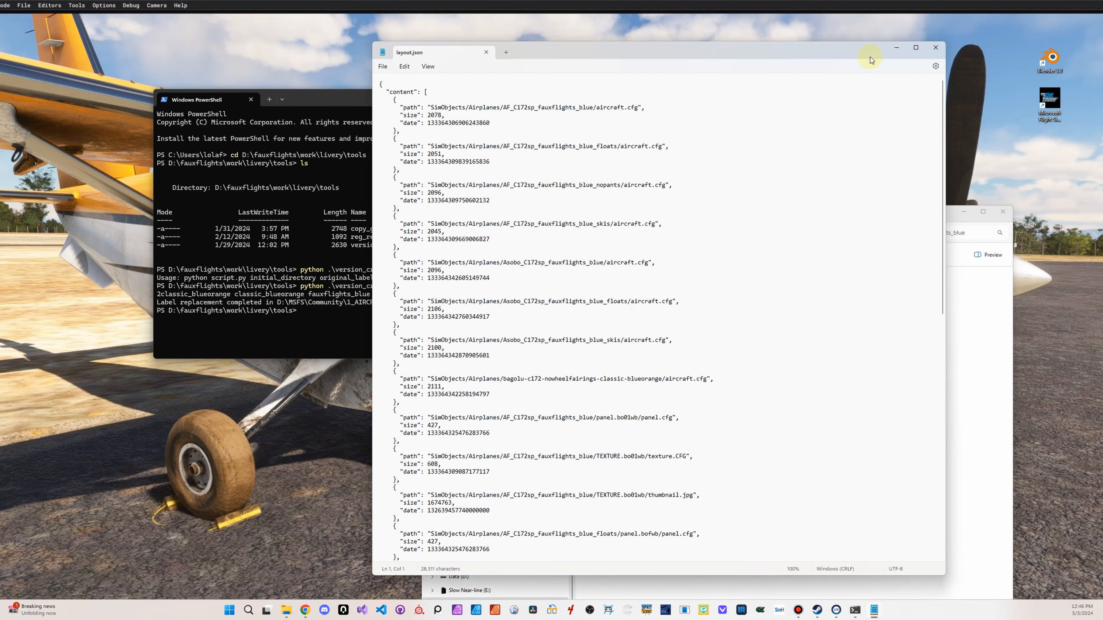
left_click(935, 47)
In SimObjects\Airplanes, go to AF_C172sp_fauxflights_blue_skis\texture.boswb and check the fallback paths in texture.CFG
left_click(614, 286)
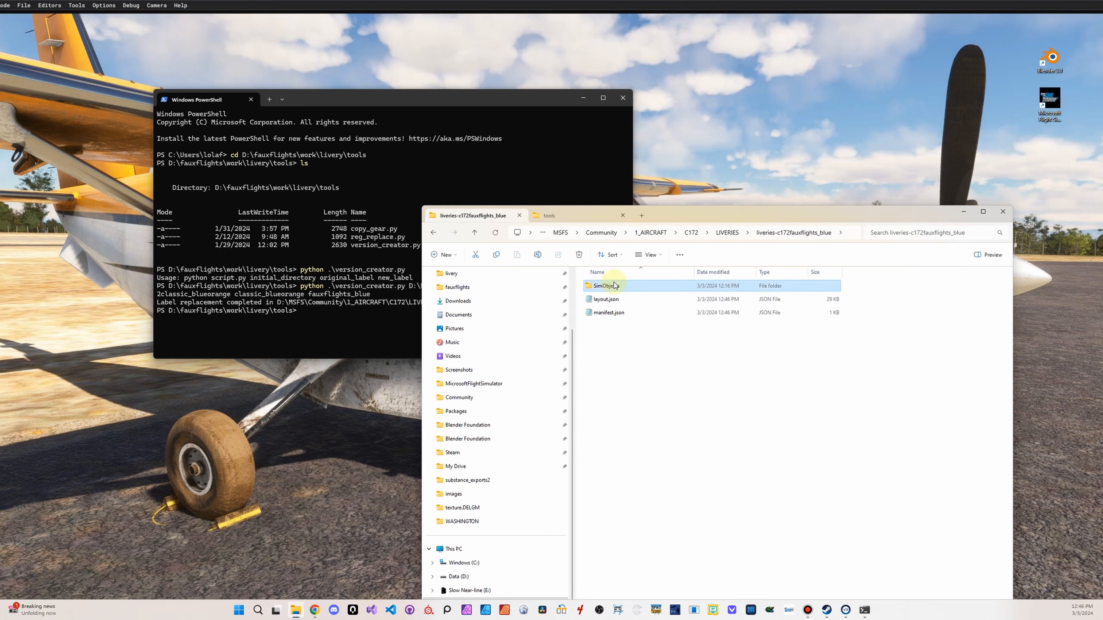
double_click(614, 286)
double_click(613, 286)
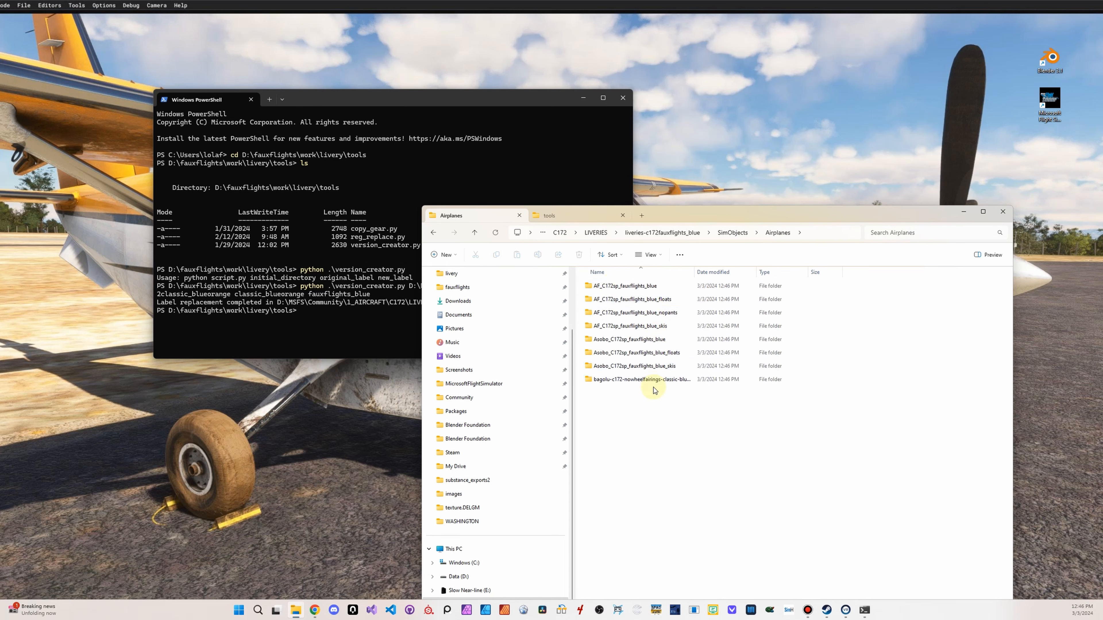
double_click(629, 326)
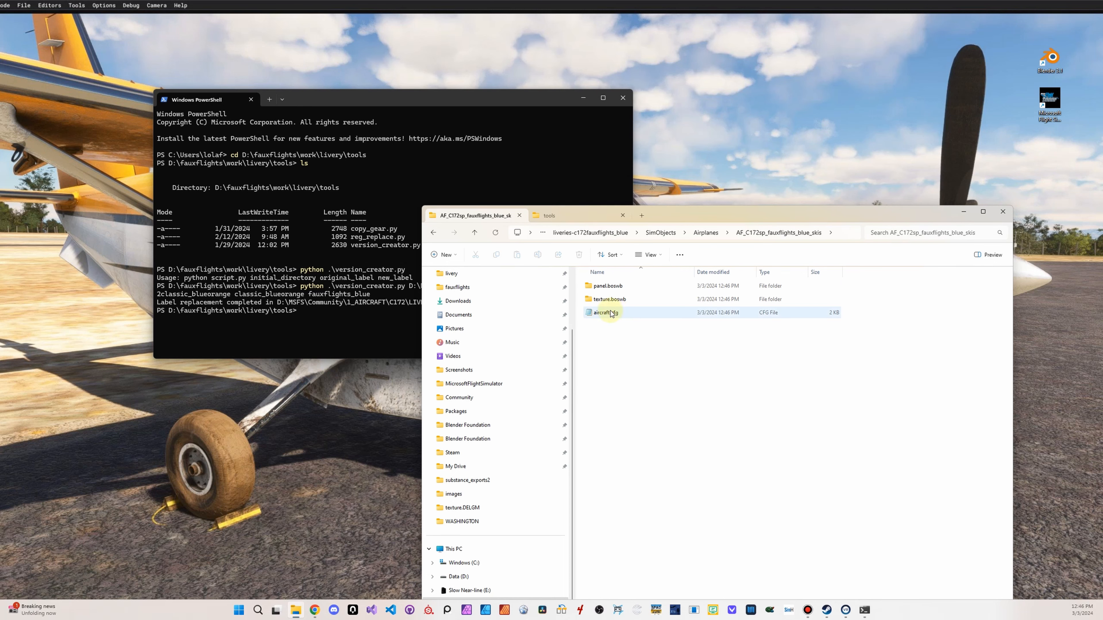
double_click(610, 299)
left_click(607, 379)
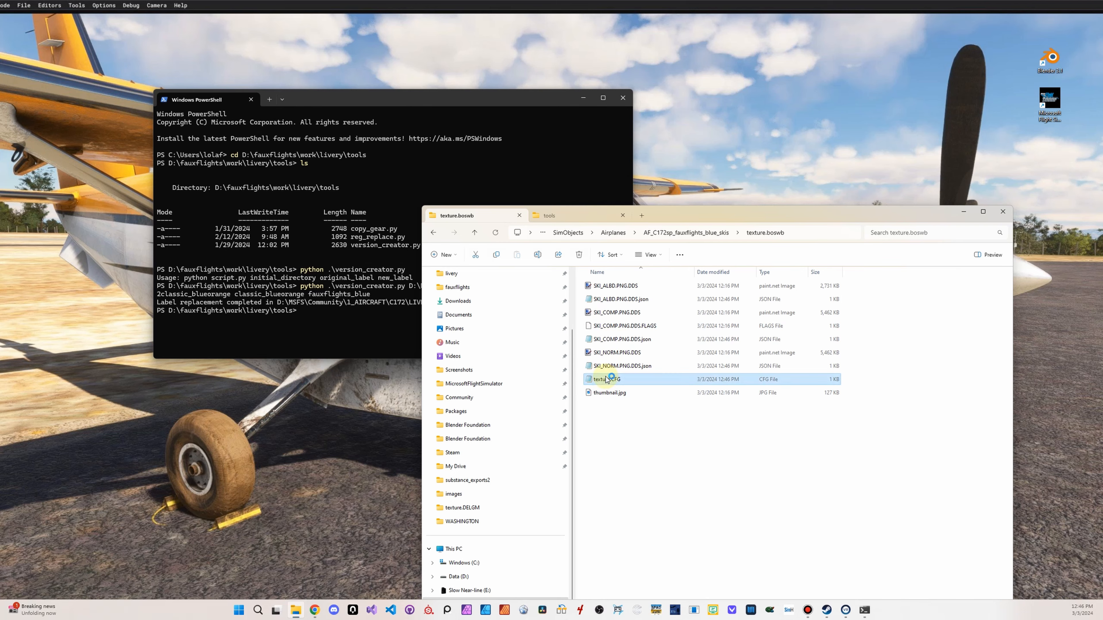
double_click(607, 380)
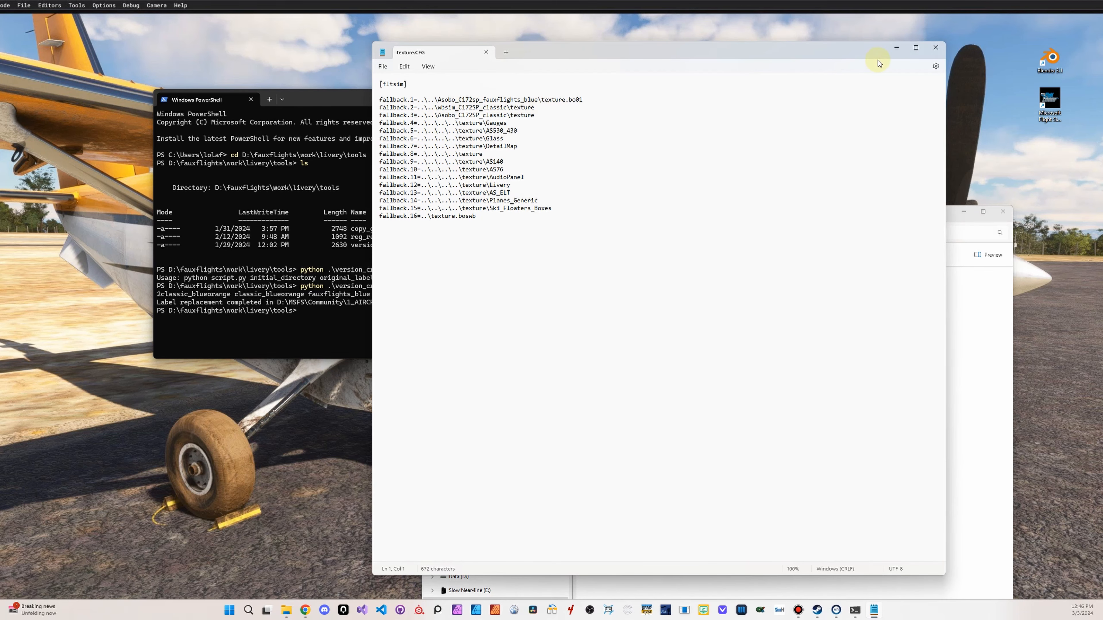
left_click(935, 47)
left_click(719, 457)
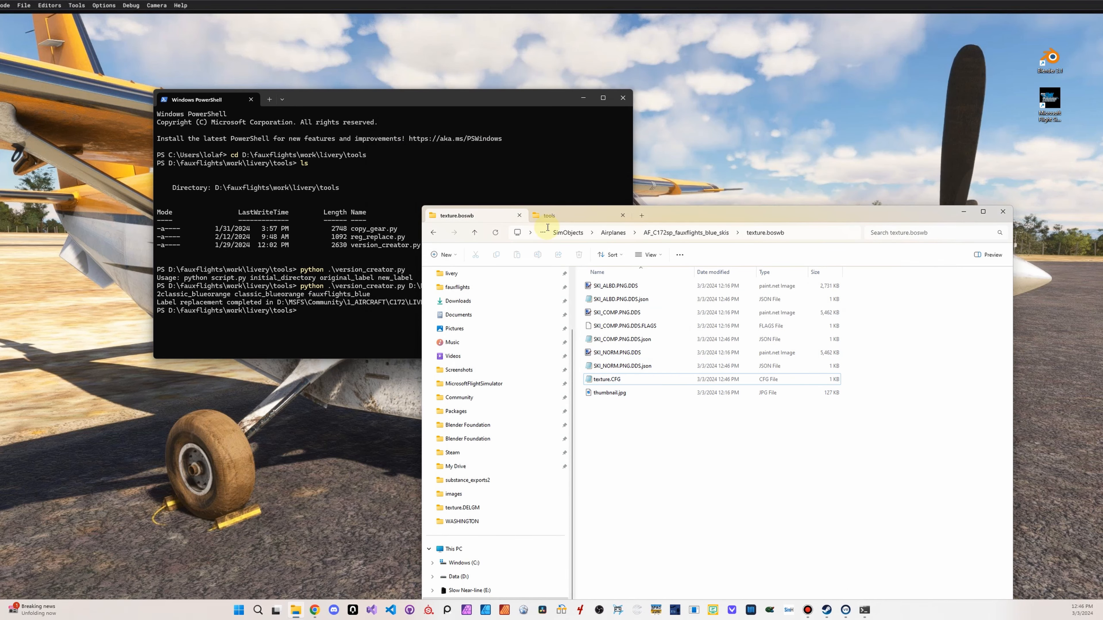
Return to the LIVERIES folder and reopen the SimObjects folder of liveries-c172fauxflights_blue
left_click(581, 236)
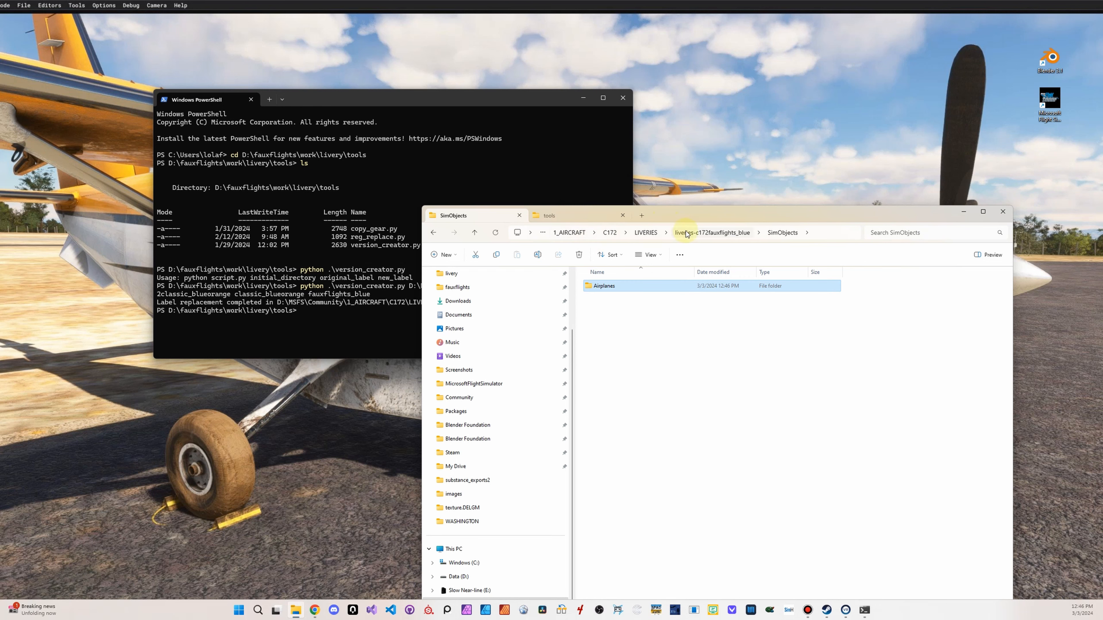
left_click(647, 233)
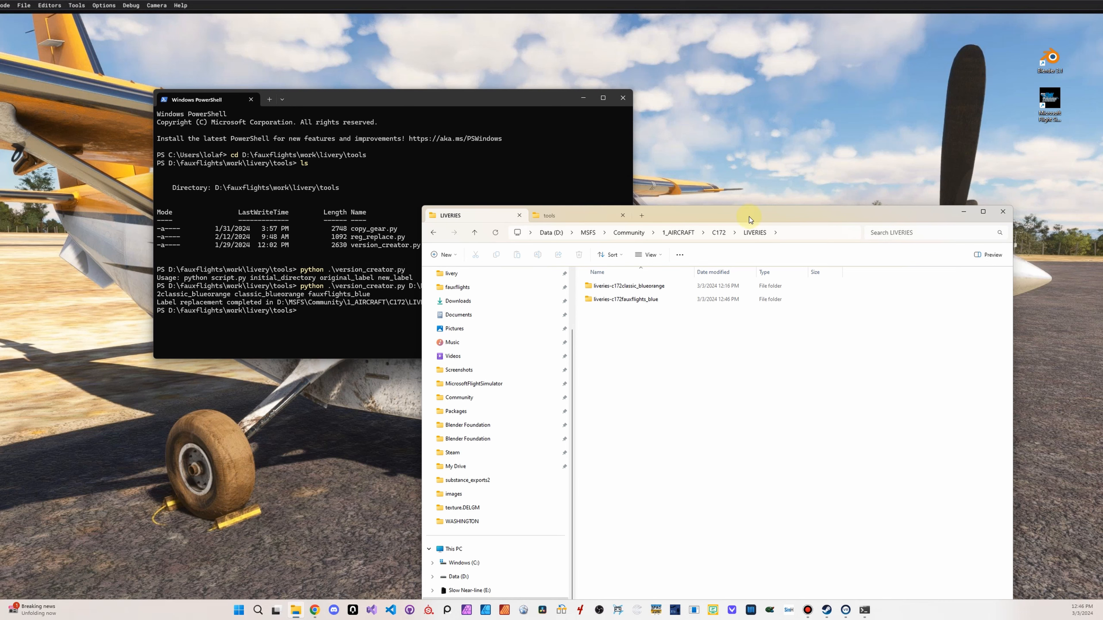
left_click_drag(752, 215, 730, 131)
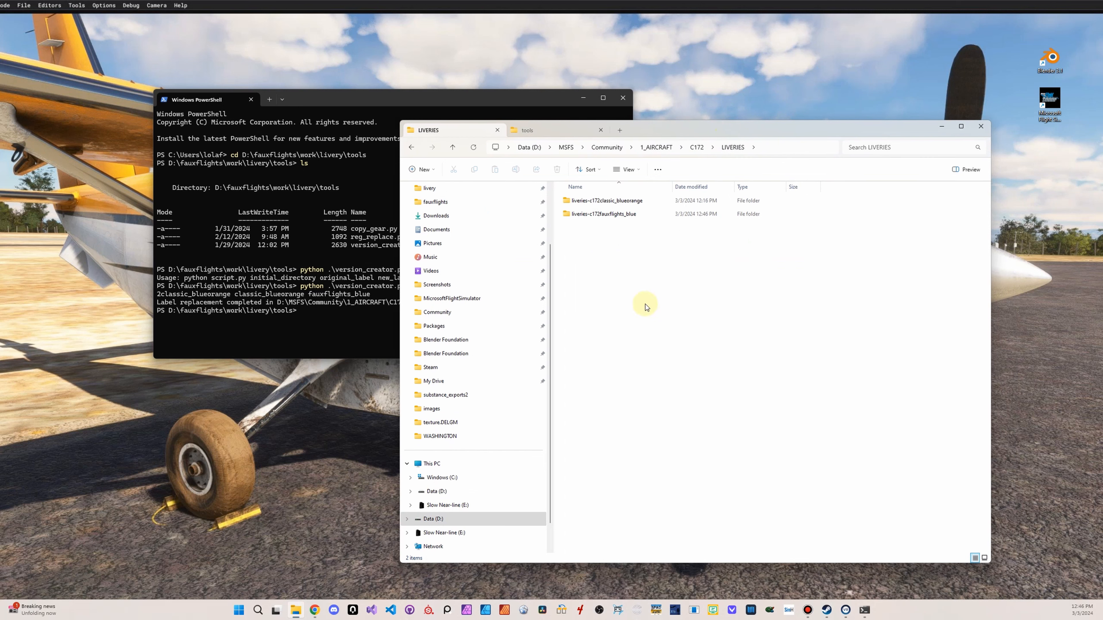
double_click(612, 214)
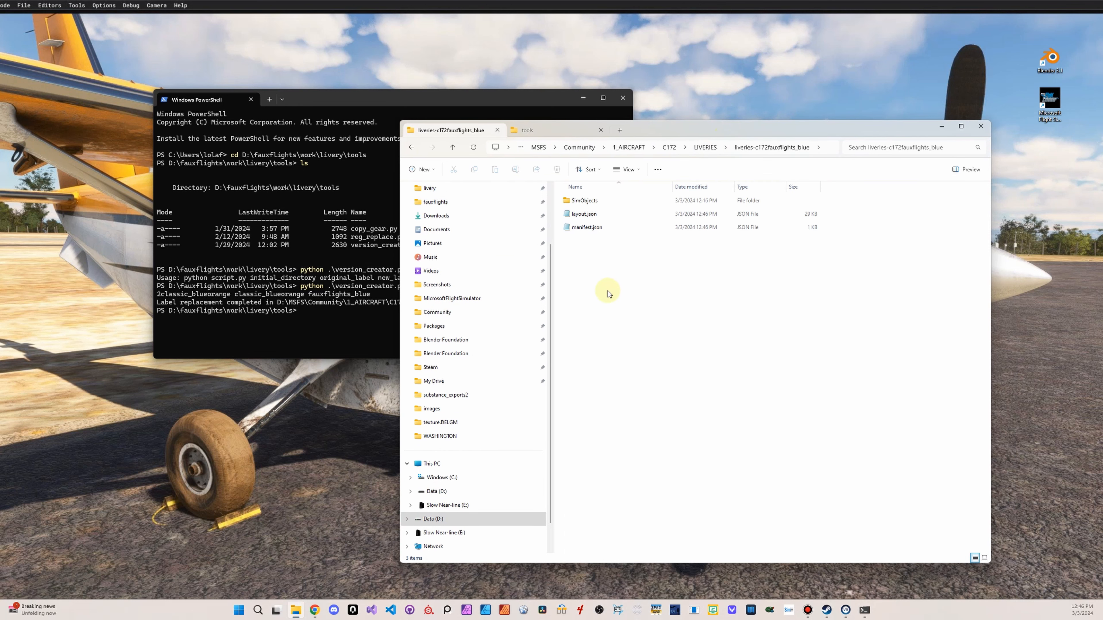
double_click(625, 201)
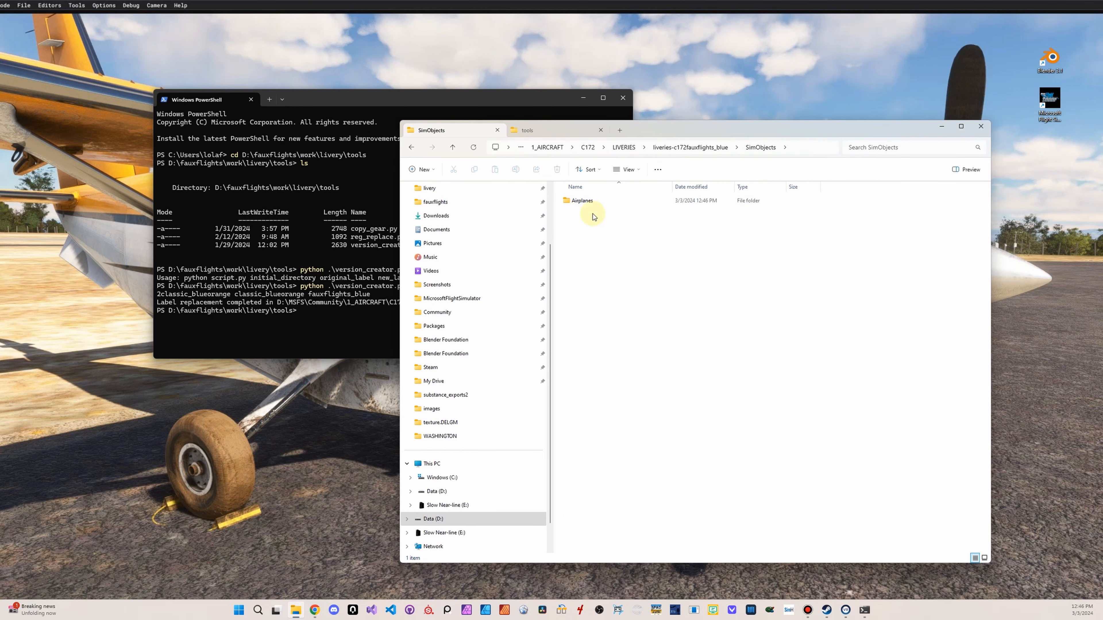
In a separate File Explorer tab, browse to D:\fauxflights\work\livery\Liveries\c172\original_textures and examine the extracted texture images
left_click(619, 131)
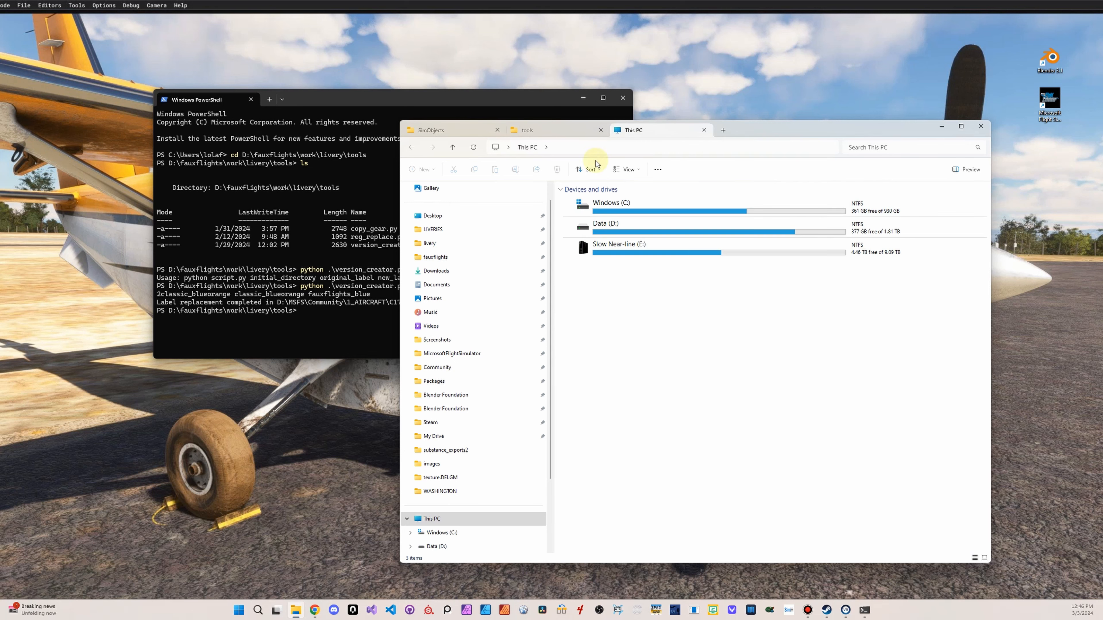
left_click(490, 260)
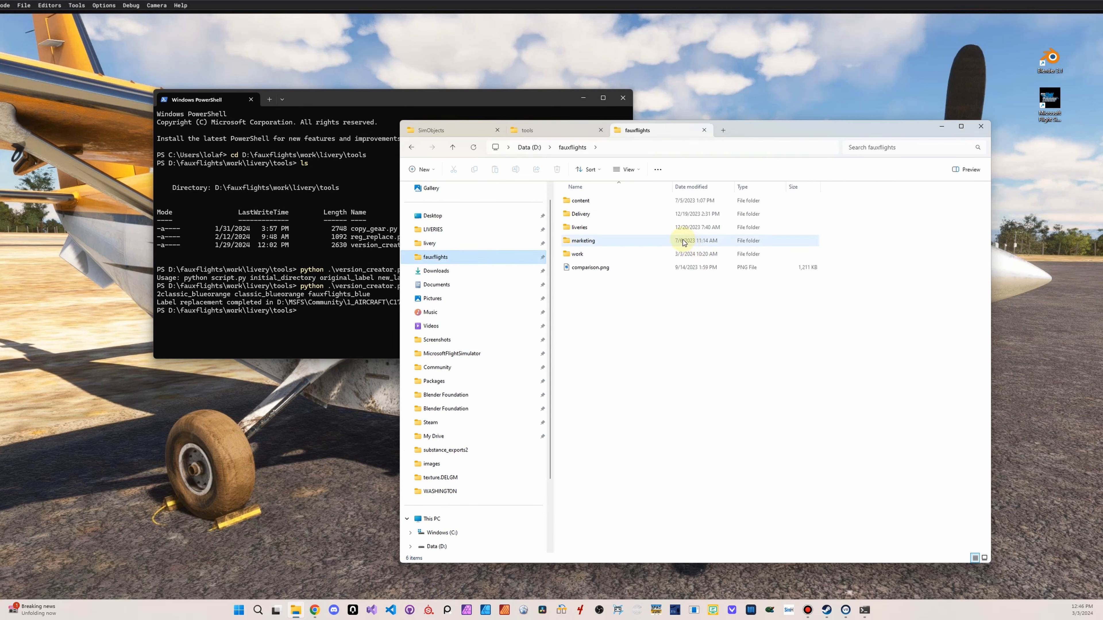
left_click(442, 228)
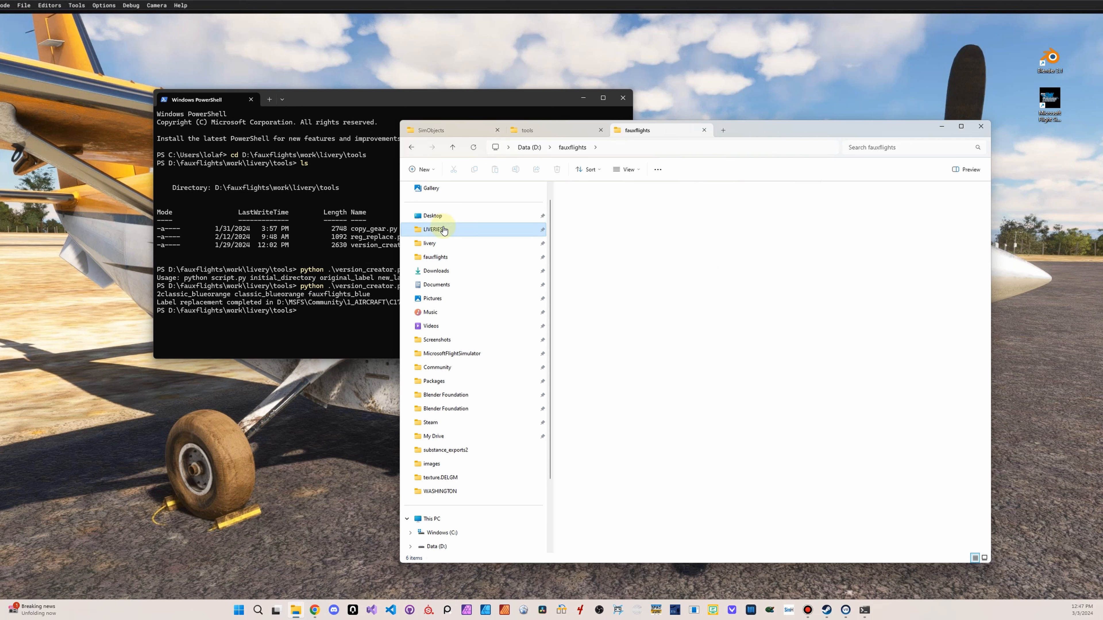
left_click(484, 241)
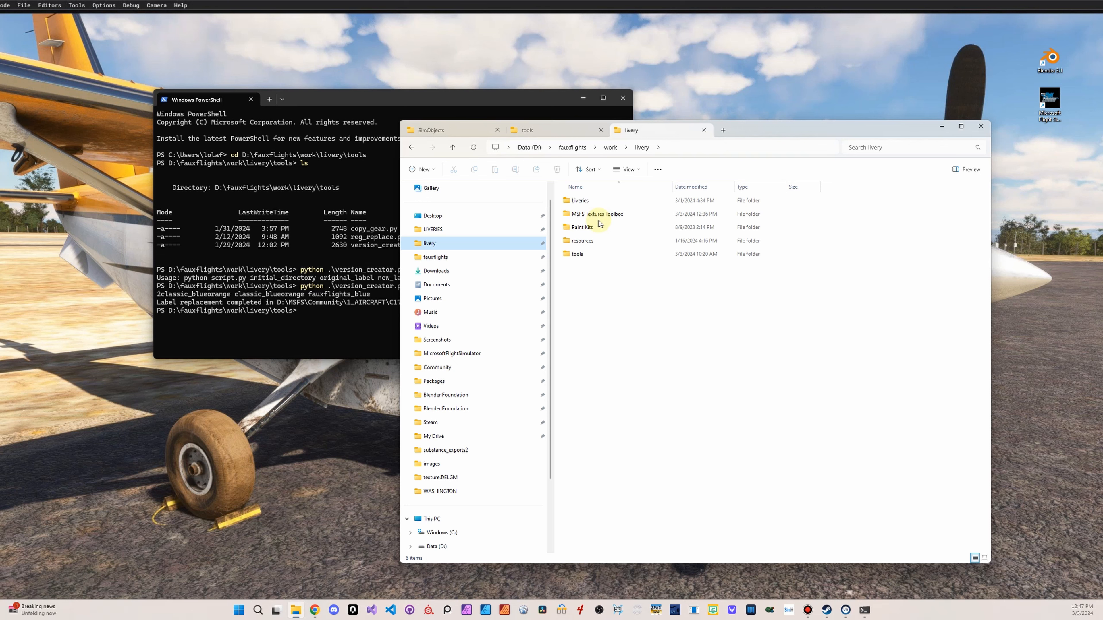
double_click(579, 201)
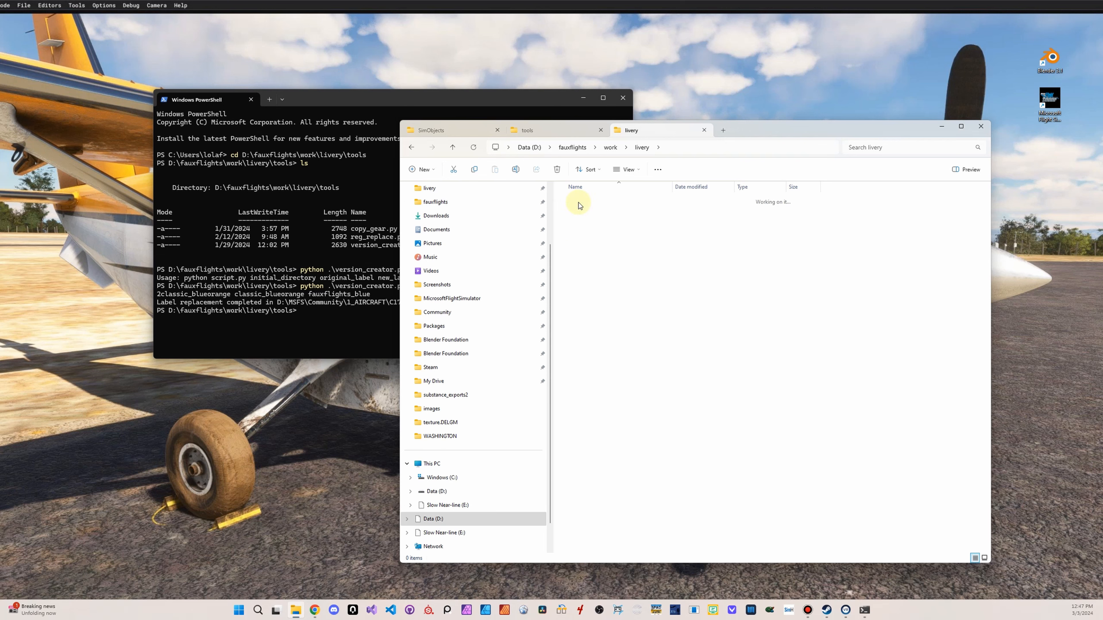
double_click(580, 201)
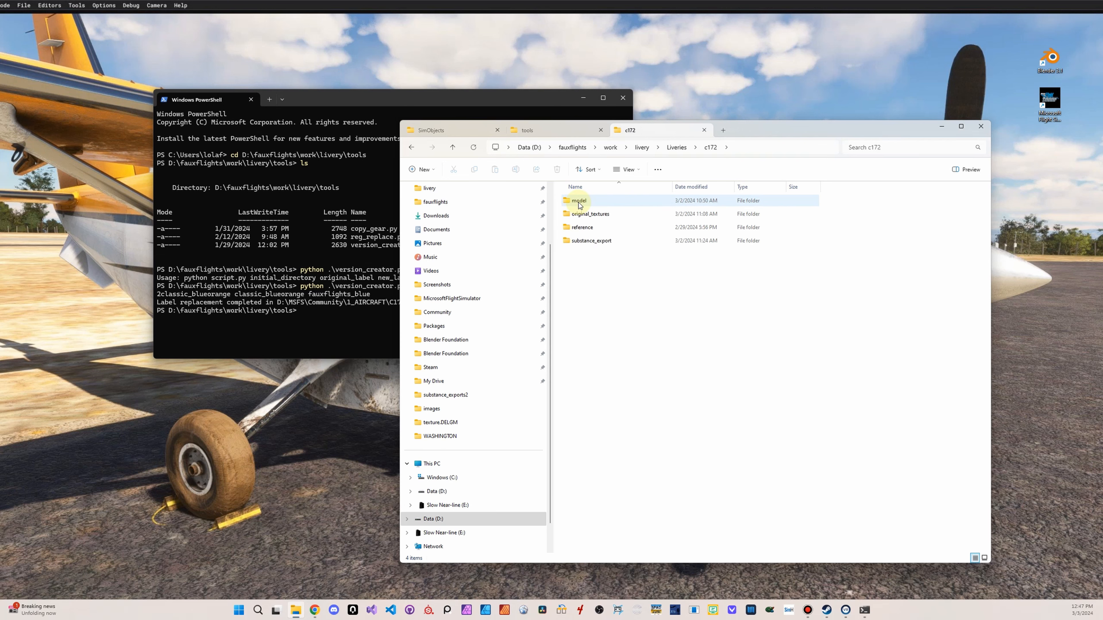
double_click(592, 213)
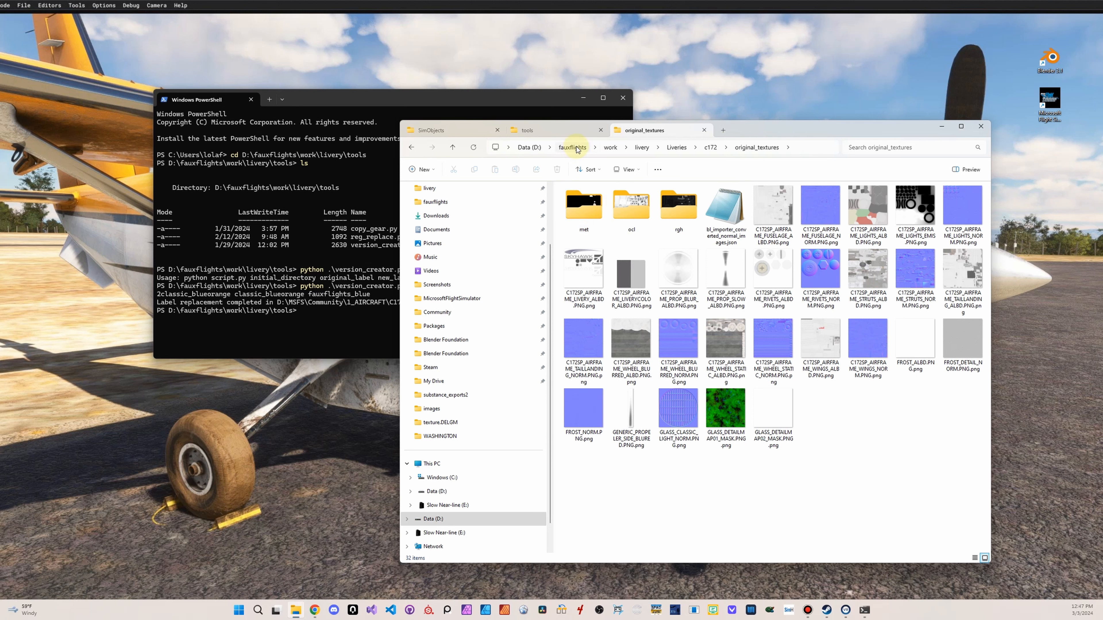
left_click_drag(1102, 65, 766, 61)
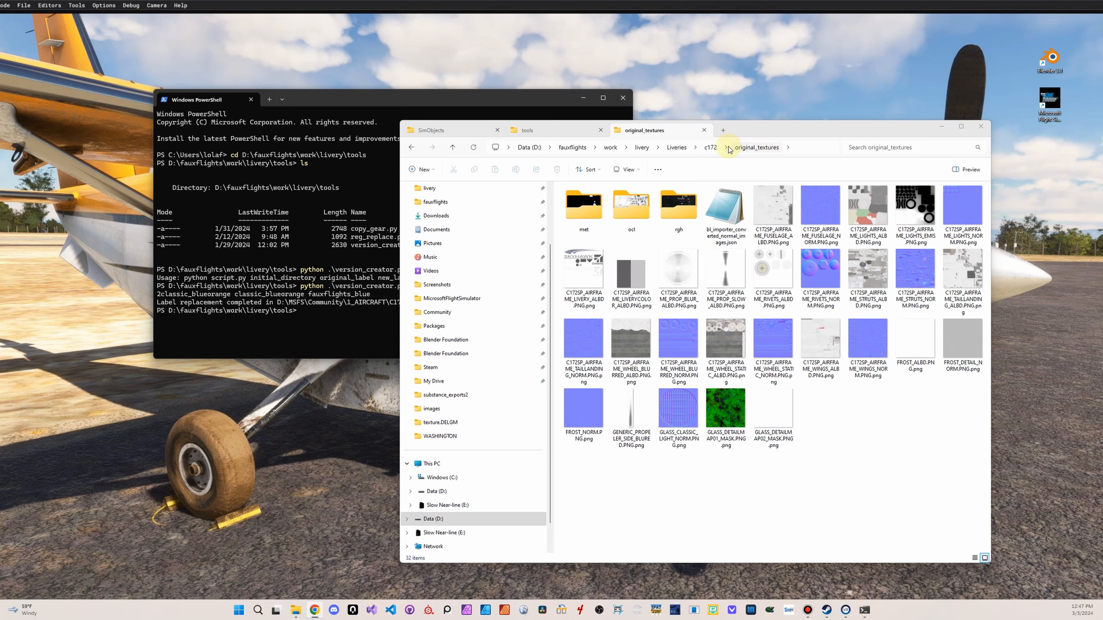
Create a folder named original_textures_blue inside the c172 work folder
left_click(712, 149)
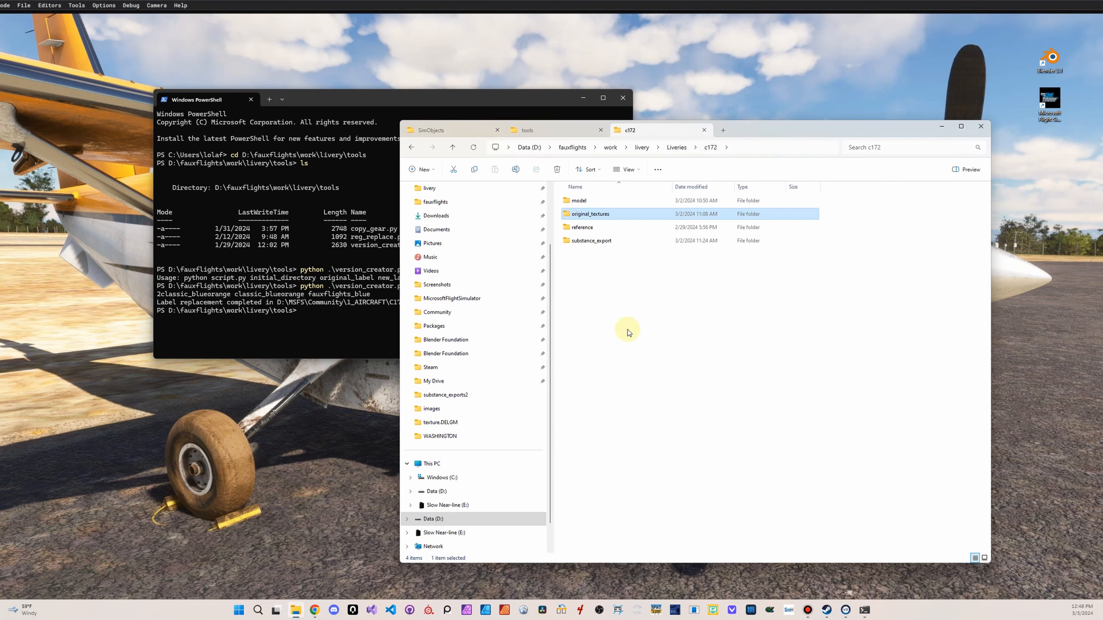
right_click(609, 275)
mouse_move(648, 328)
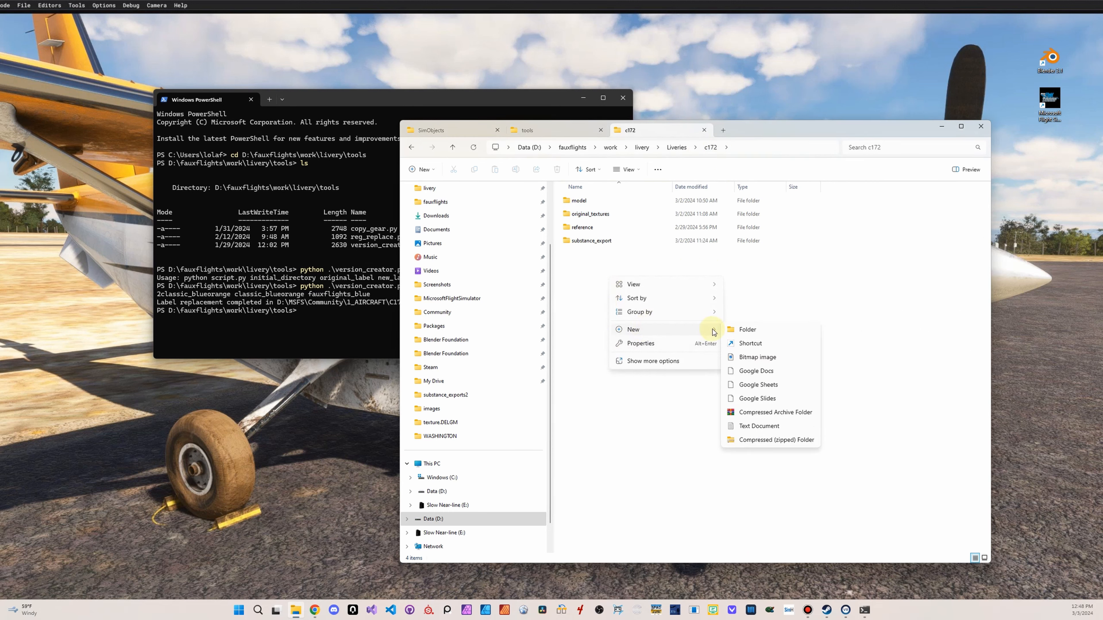
left_click(748, 328)
type("original")
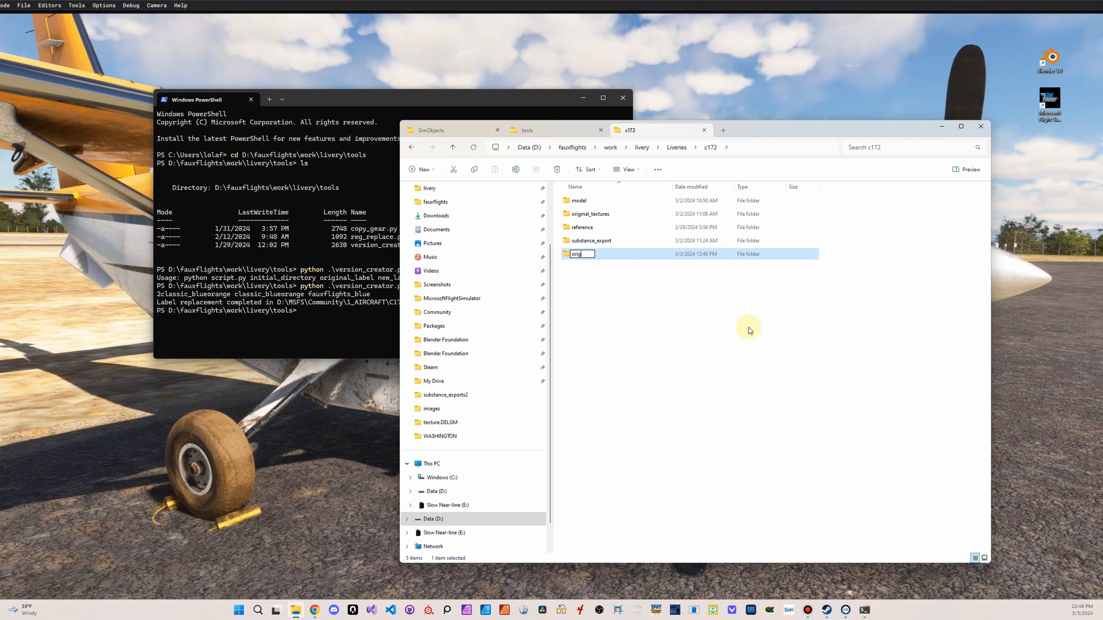
key("BackSpace")
key("BackSpace")
type("al_textures_blue")
key("Return")
Go to the MSFS Textures Toolbox folder in livery and permanently delete DDS2PNG - Copy.ps1
left_click(557, 132)
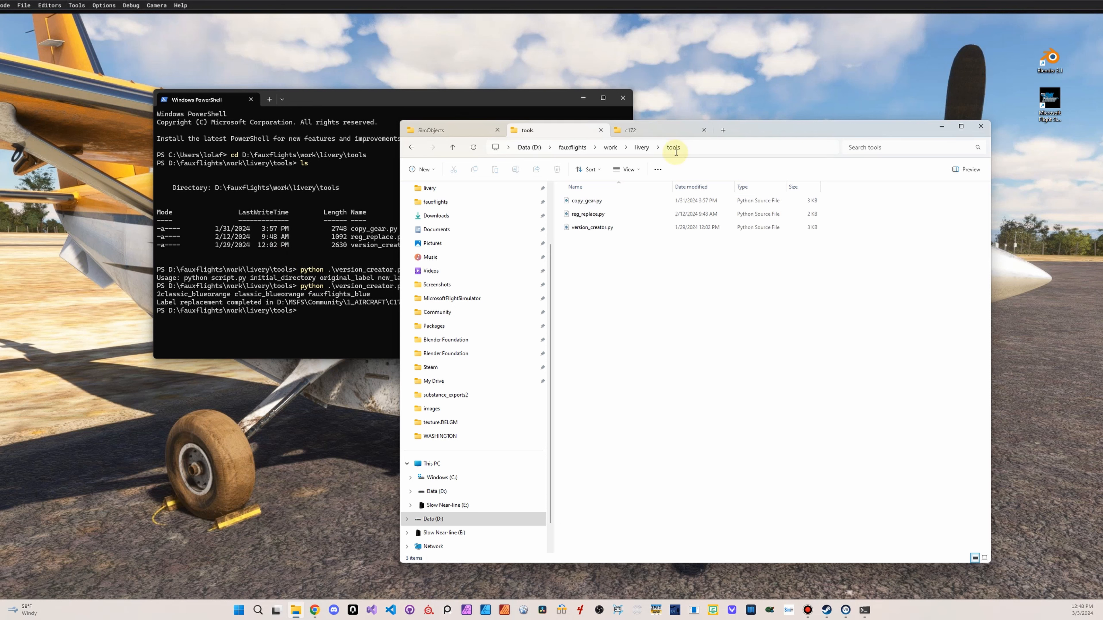
left_click(641, 148)
left_click(601, 215)
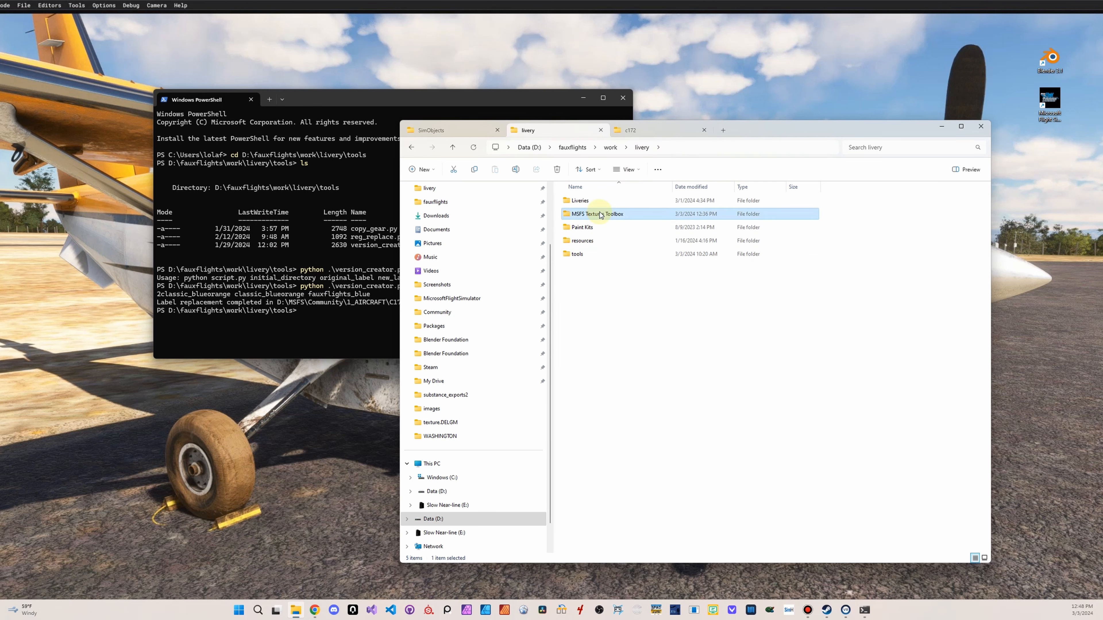
double_click(601, 215)
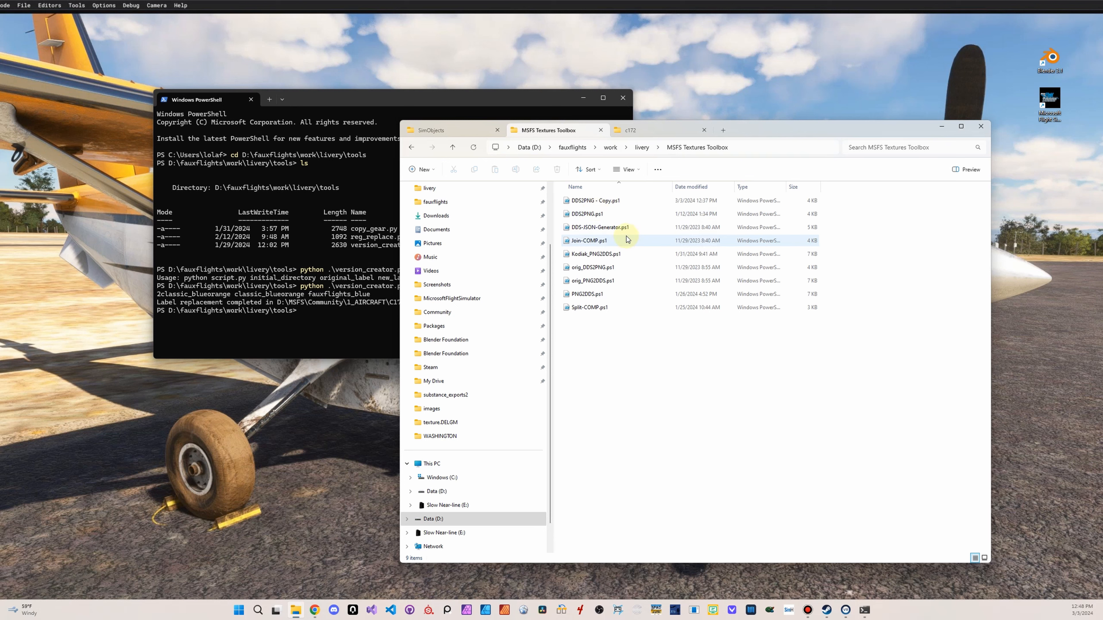
left_click(617, 201)
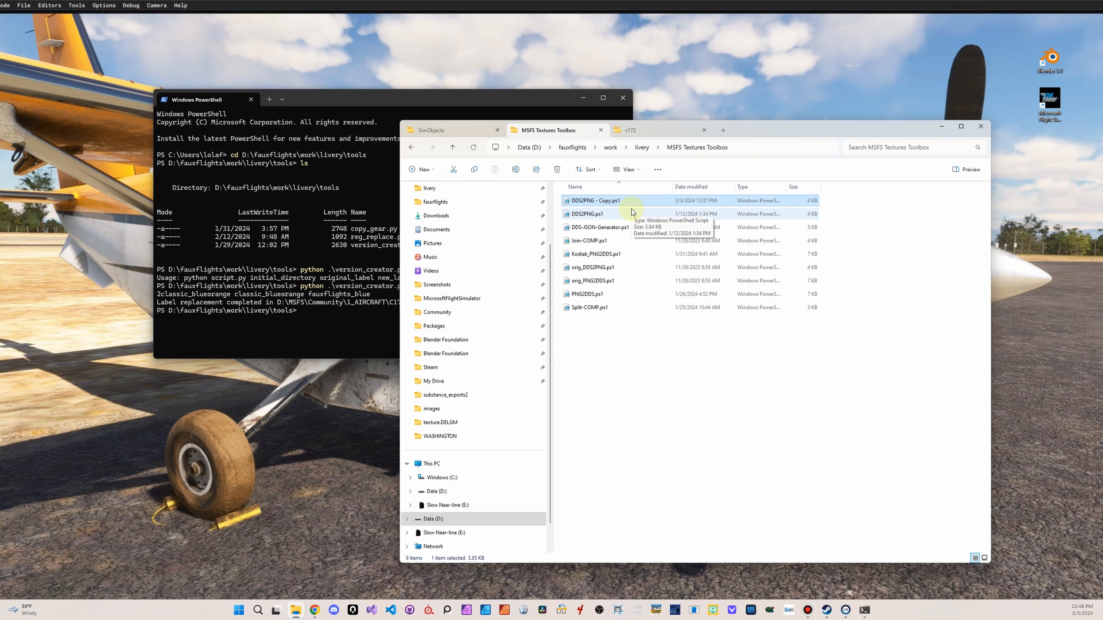
key("shift+Delete")
key("Return")
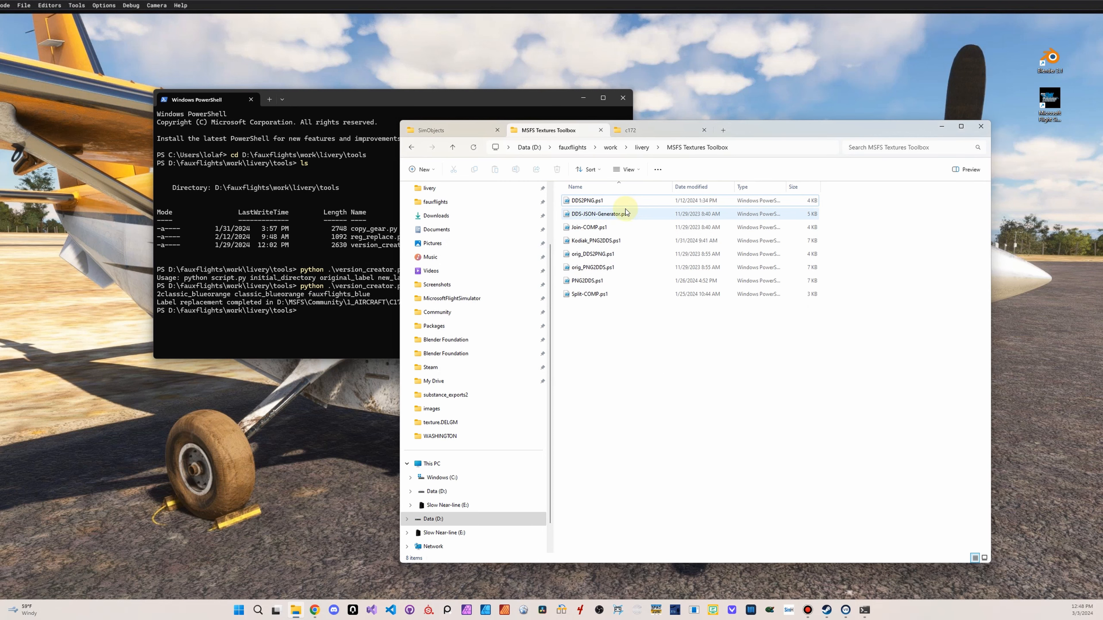
Open DDS2PNG.ps1 in Notepad and examine its configuration paths and the texture-type filename patterns
right_click(605, 204)
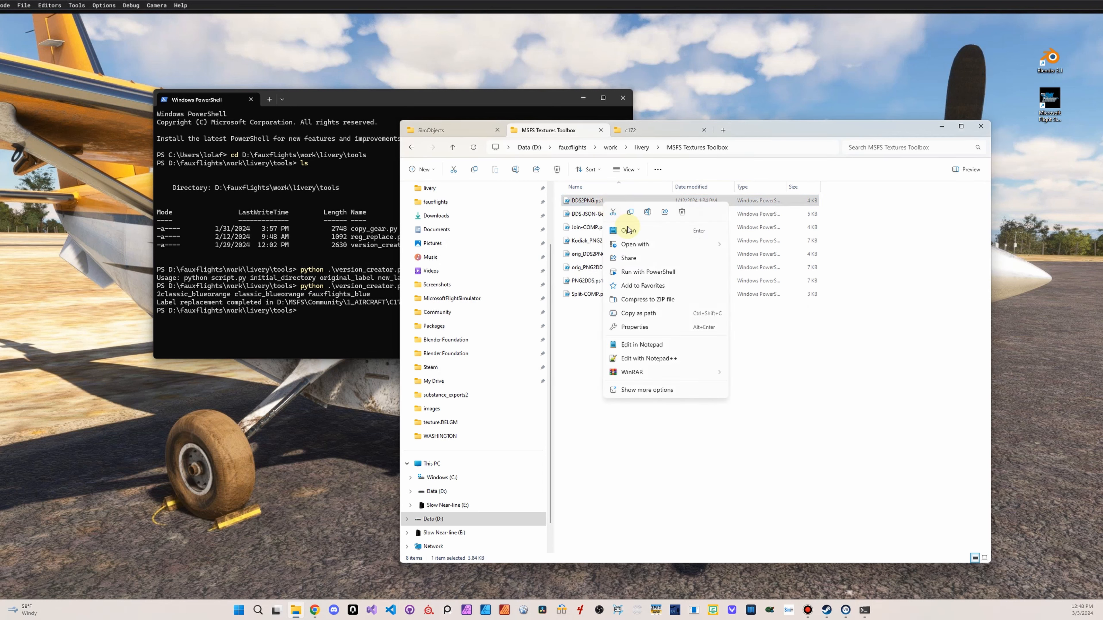
left_click(637, 349)
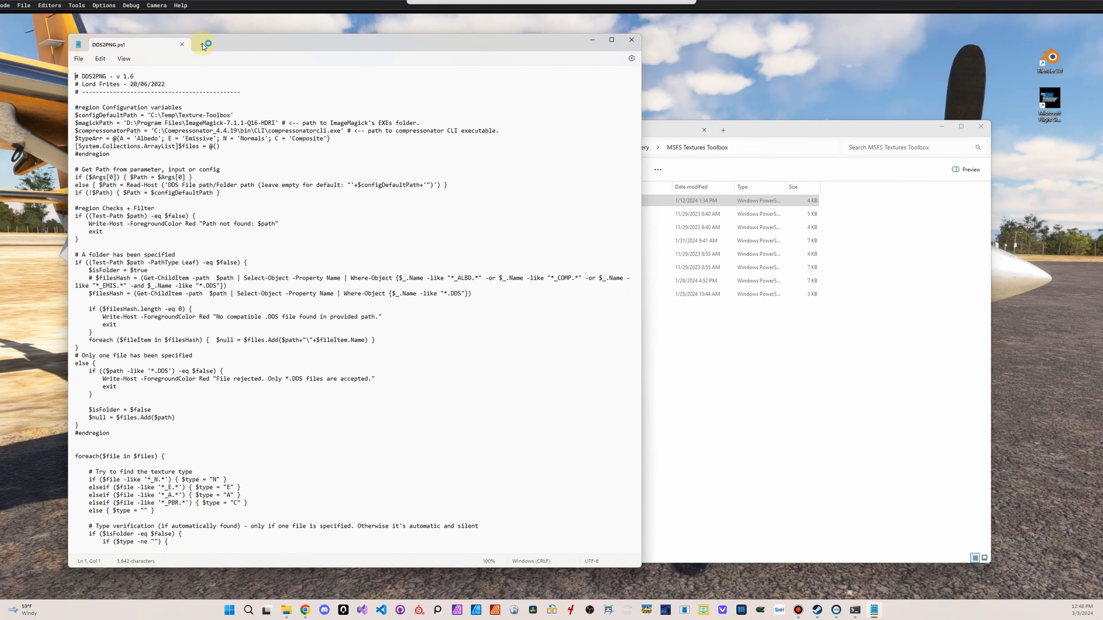
left_click_drag(203, 45, 223, 51)
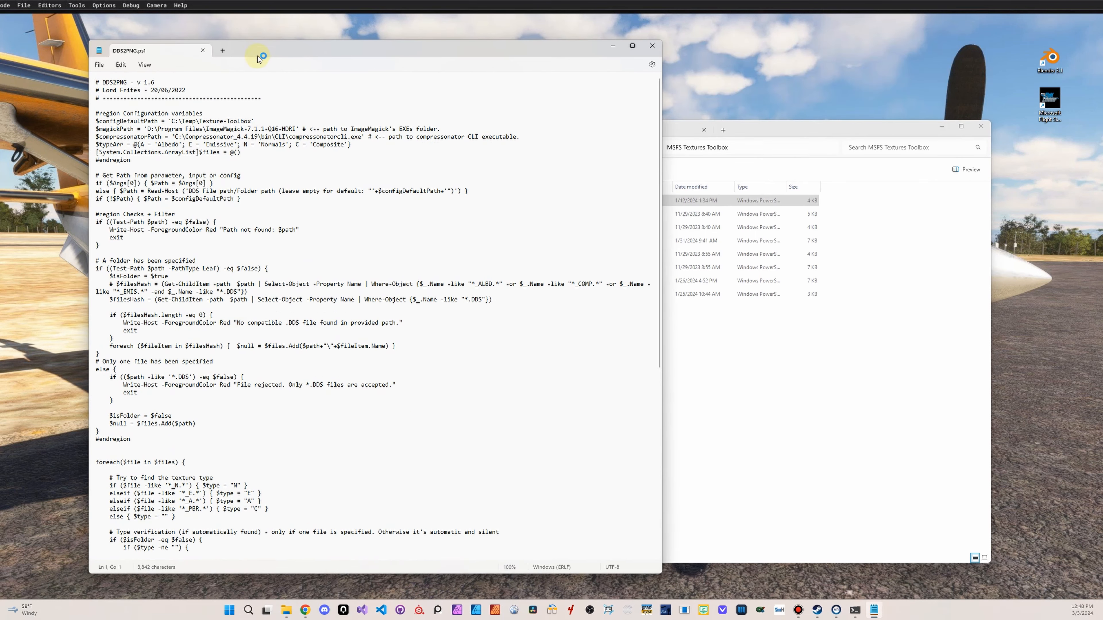
scroll(221, 367, "down", 5)
left_click(181, 366)
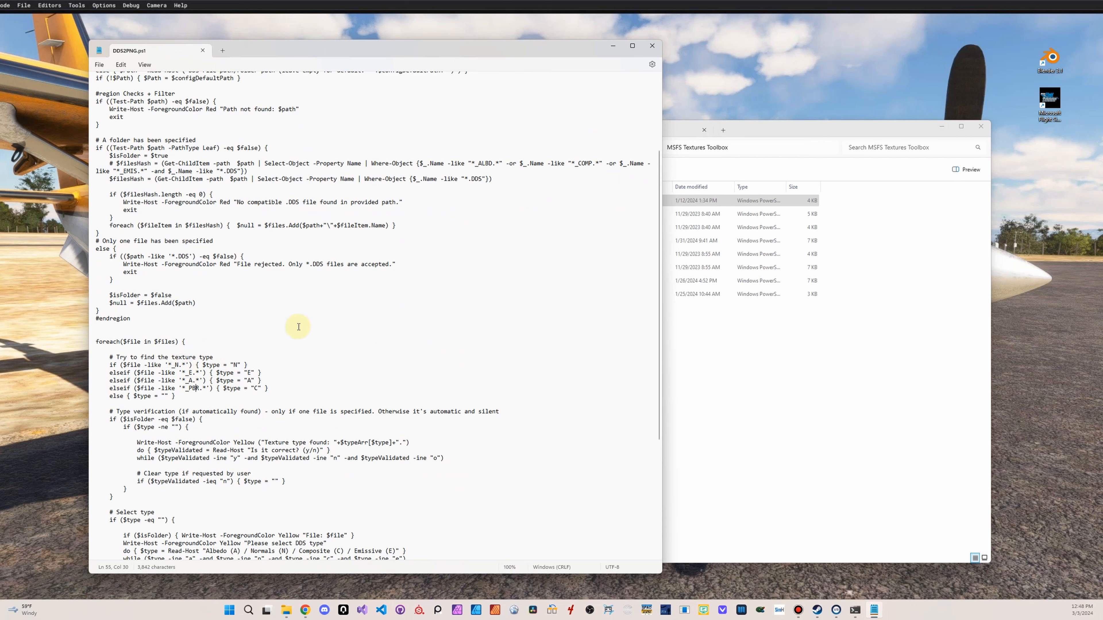
In File Explorer, open the TEXTURE.bo01 folder of Asobo_C172sp_fauxflights_blue, examine the texture filename suffixes, and close DDS2PNG.ps1 in Notepad
left_click(825, 135)
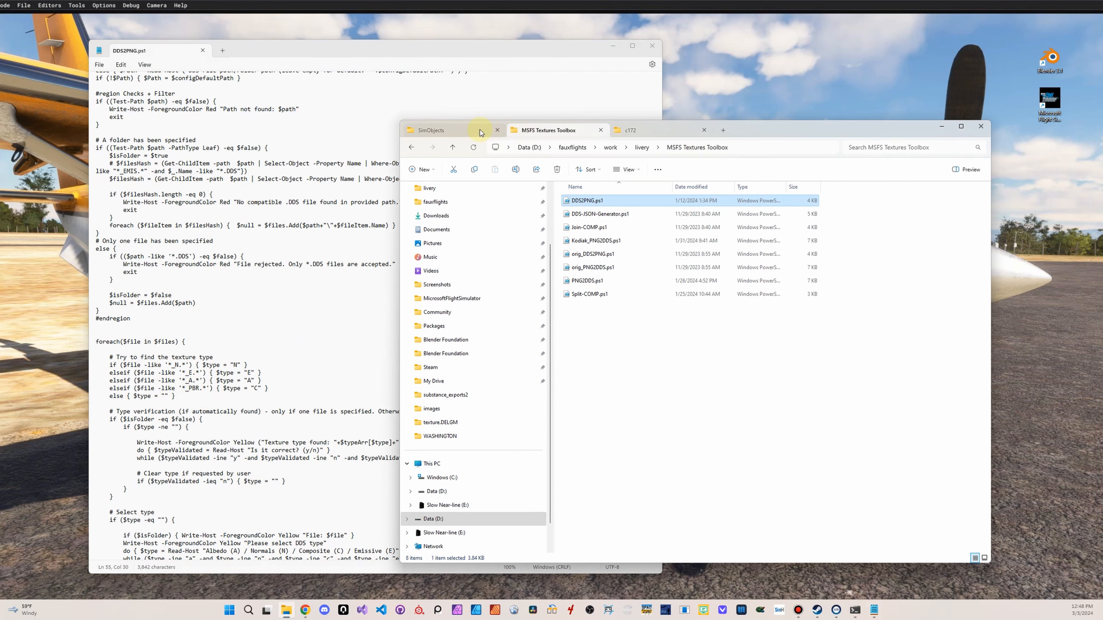
left_click(694, 129)
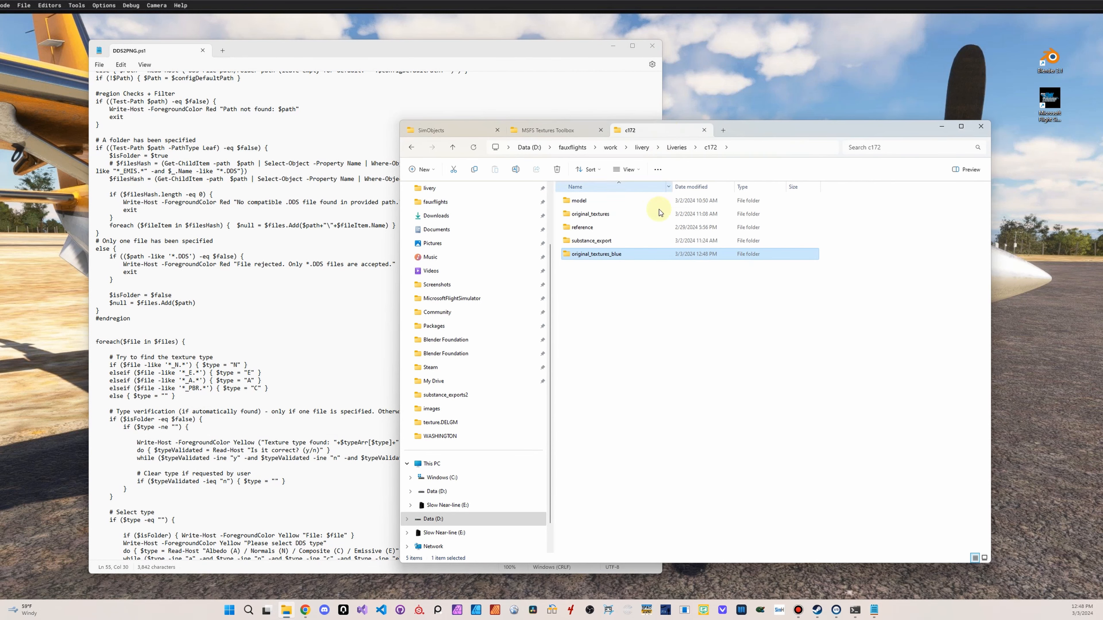
left_click(487, 133)
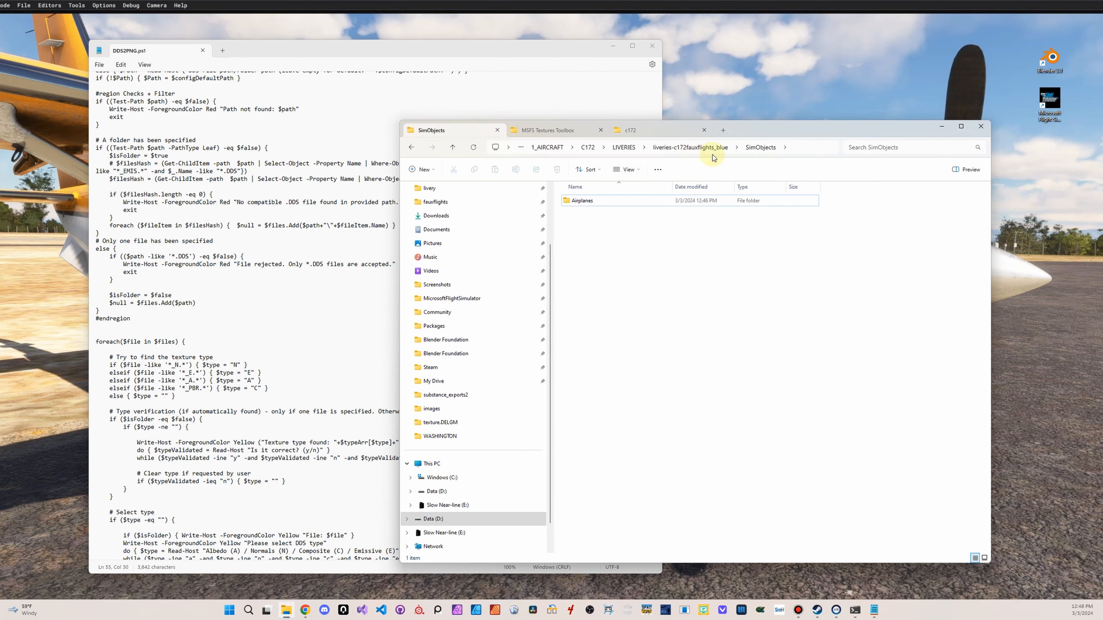
double_click(586, 201)
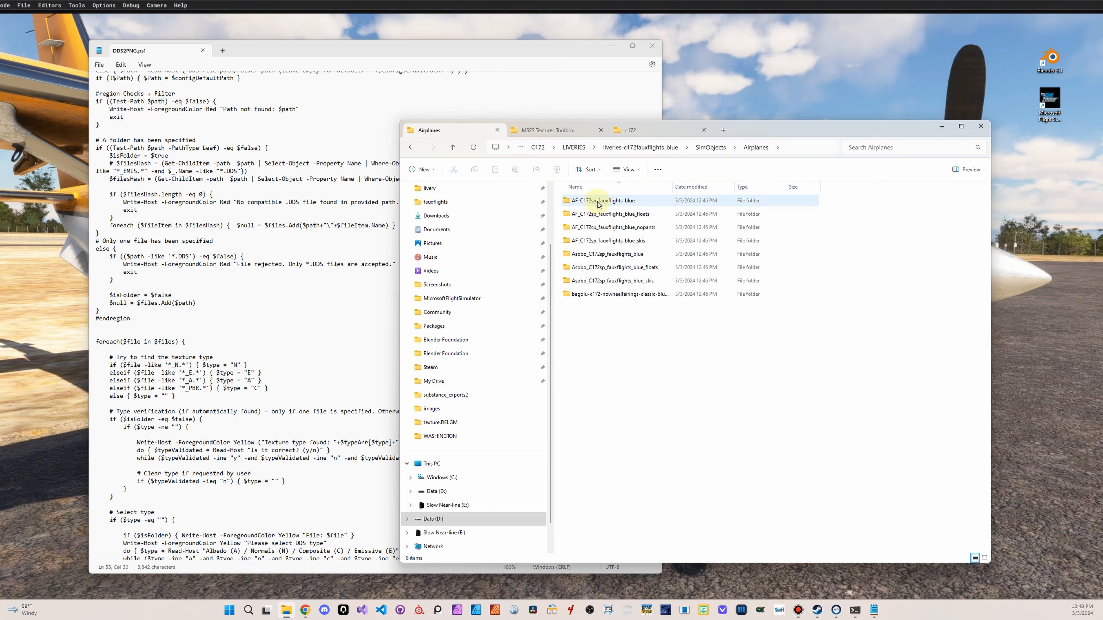
double_click(625, 253)
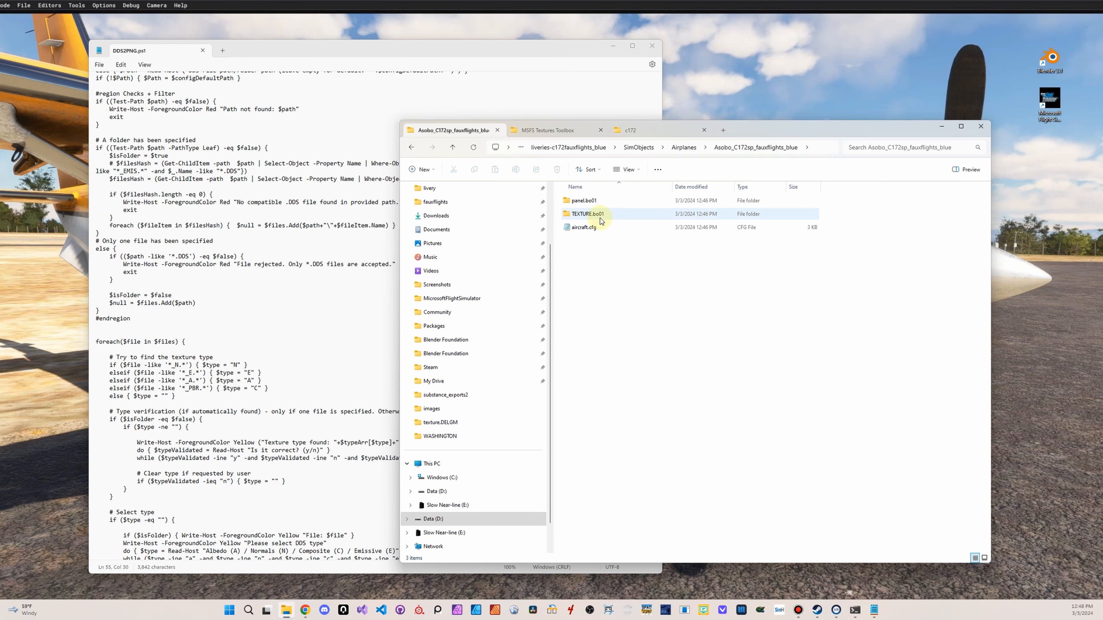
double_click(601, 214)
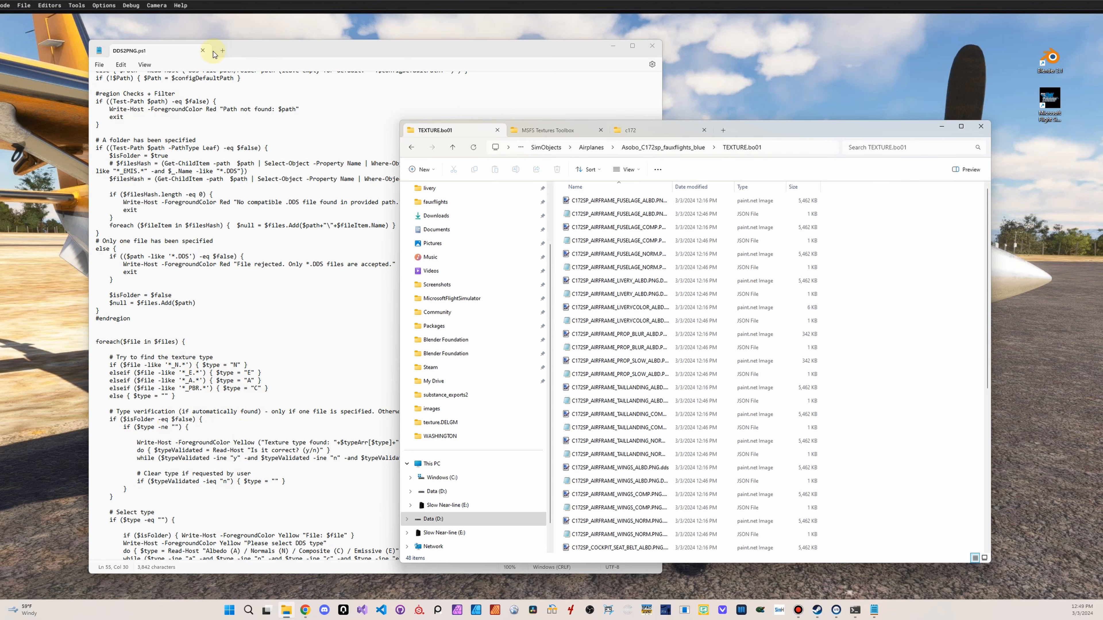
left_click(203, 50)
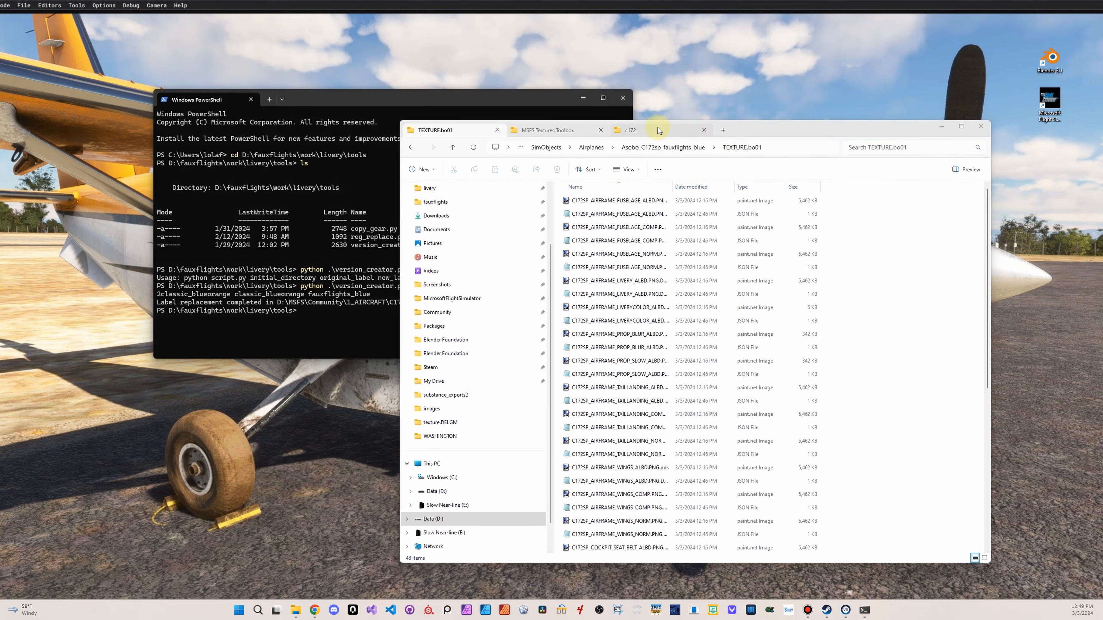
Duplicate DDS2PNG.ps1 in the MSFS Textures Toolbox folder and rename the copy DDS2PNG_albd.ps1
left_click(560, 131)
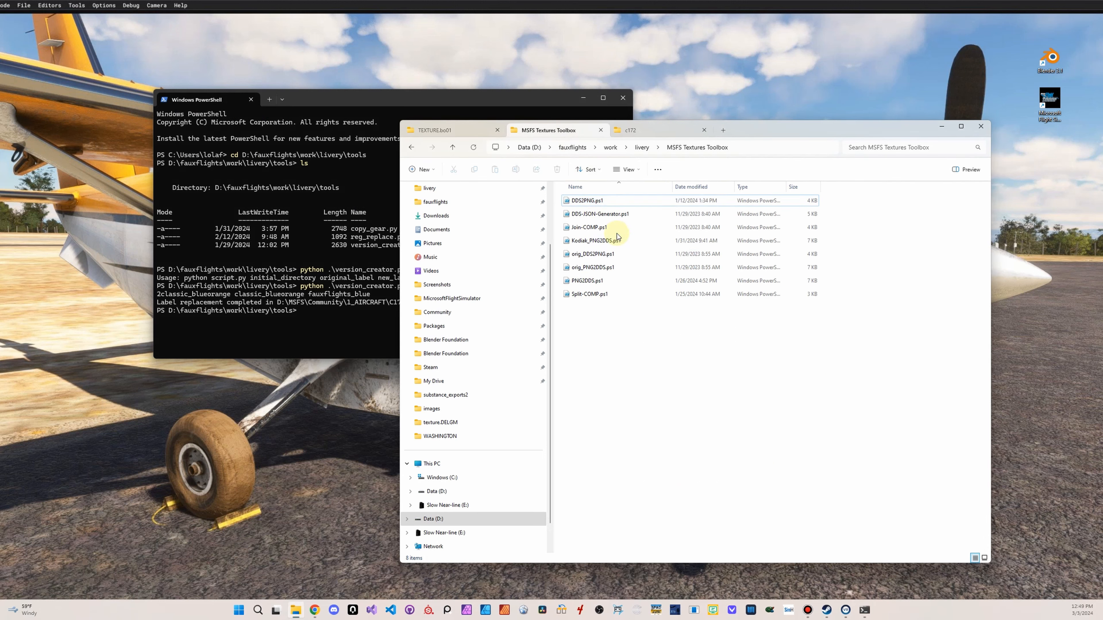
left_click(599, 200)
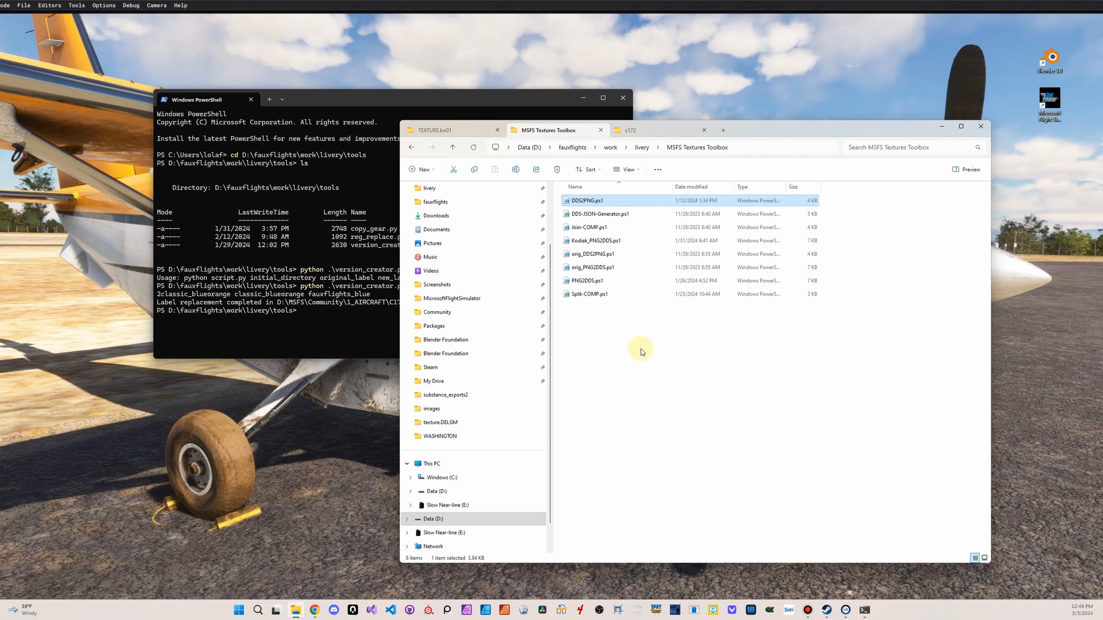
key("ctrl+c")
key("ctrl+v")
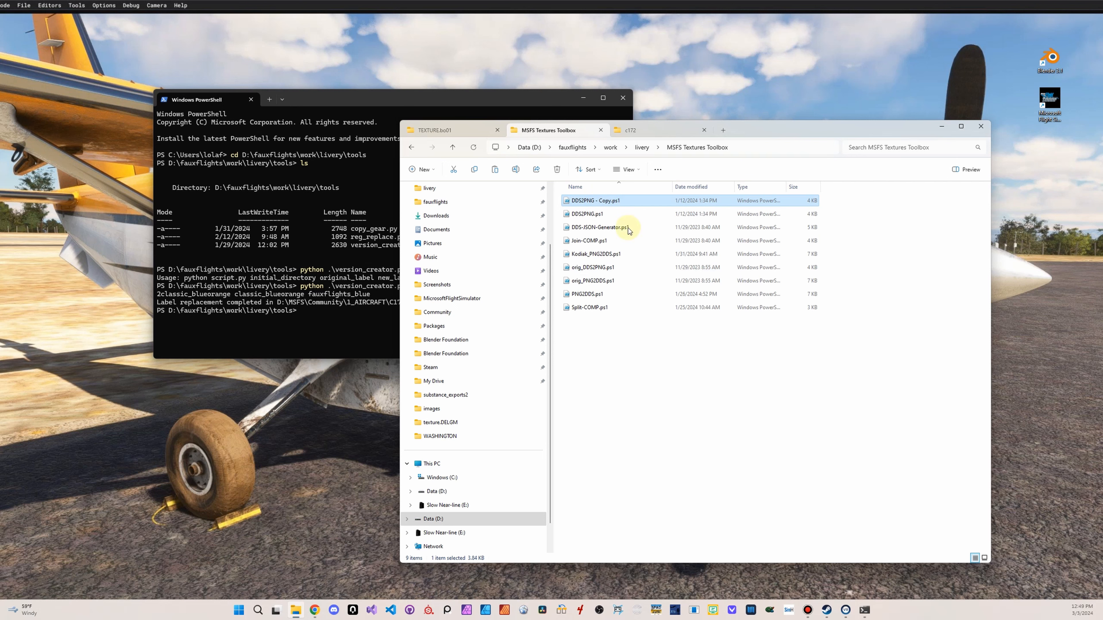
left_click(605, 200)
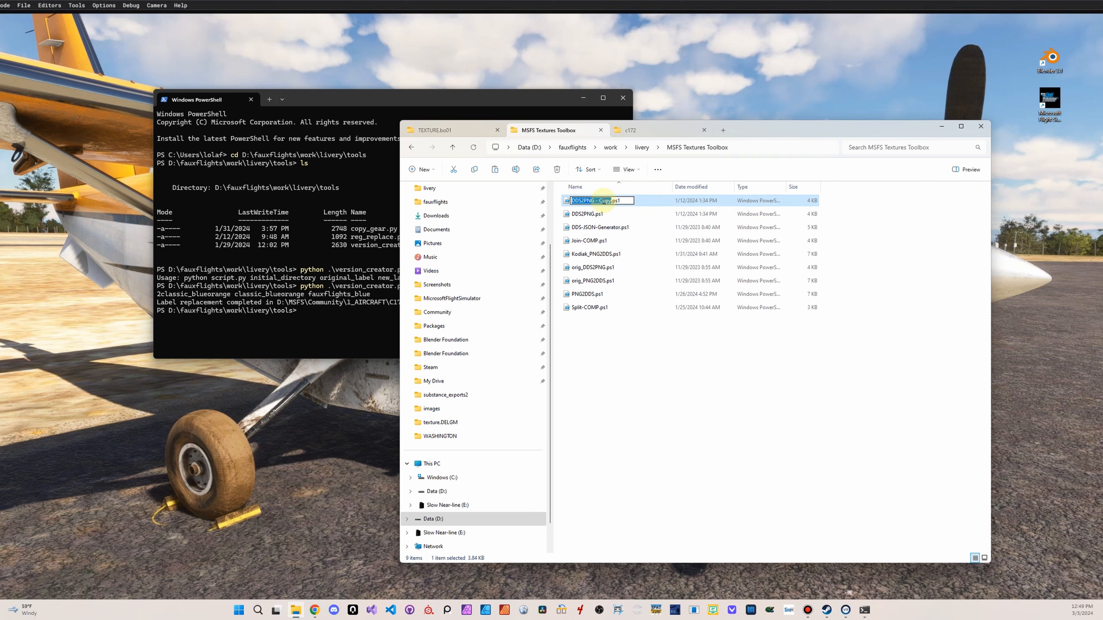
key("Right")
key("BackSpace")
key("BackSpace")
key("BackSpace")
key("BackSpace")
key("BackSpace")
key("BackSpace")
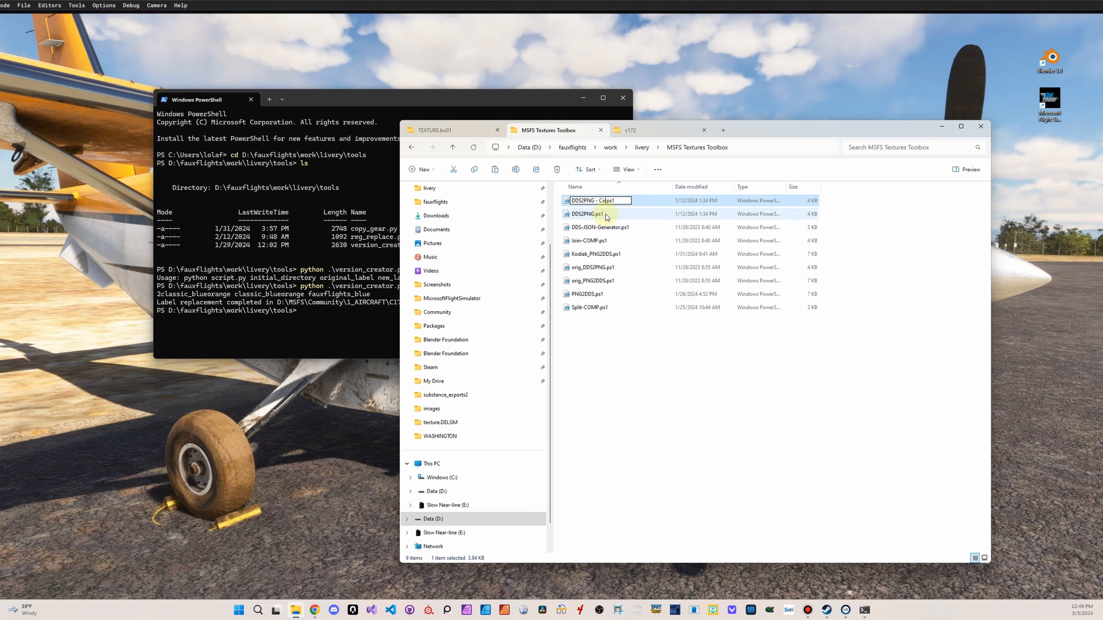
key("BackSpace")
type("+")
key("BackSpace")
type("_albe")
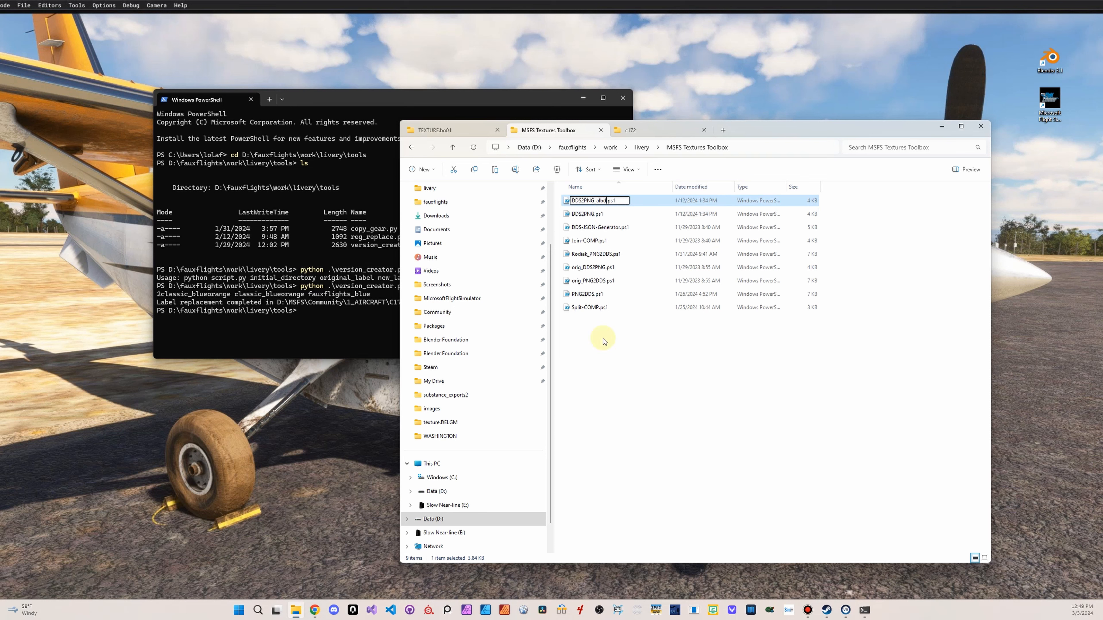
left_click(603, 348)
Edit DDS2PNG_albd.ps1 in Notepad, setting the normal, albedo and composite filename patterns to *_NORM.*, *_ALBD.* and *_COMP.*, and save and close it
left_click(607, 217)
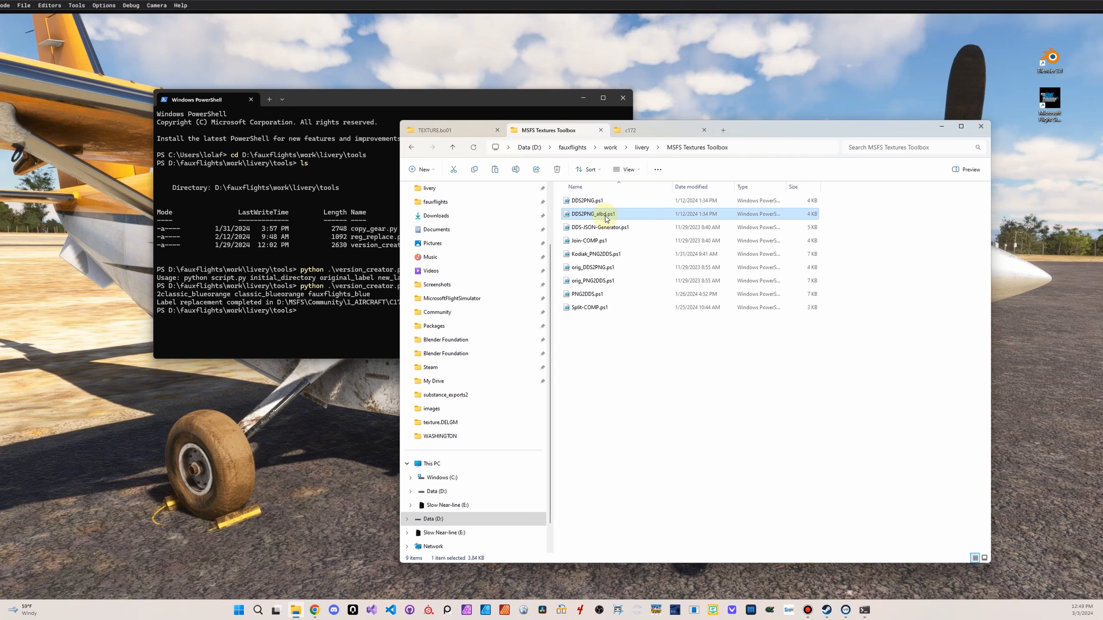
right_click(607, 218)
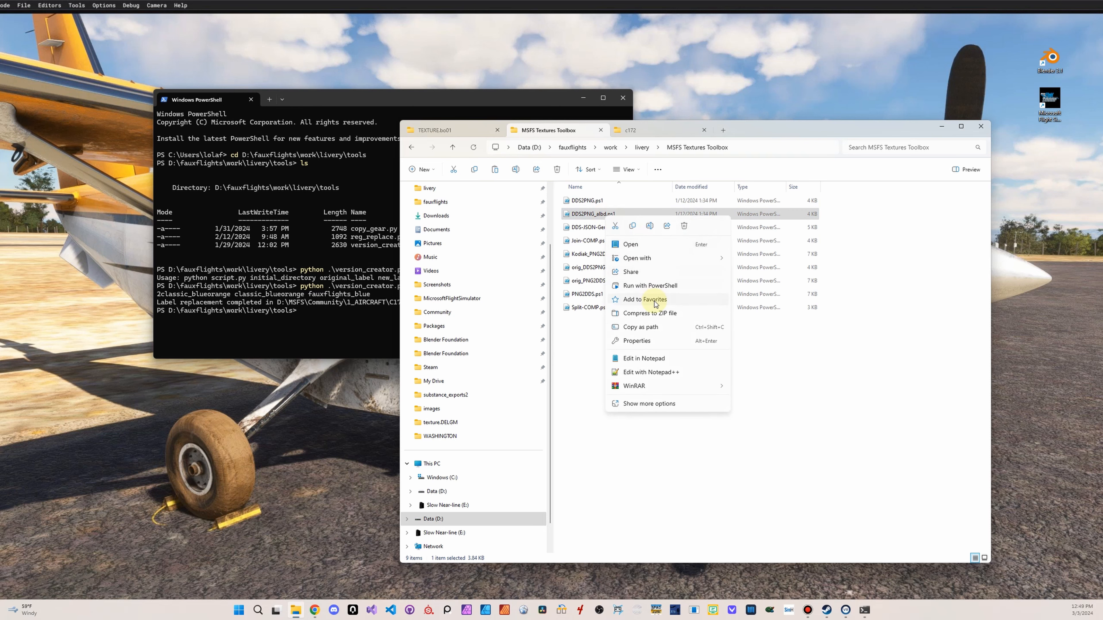
left_click(641, 358)
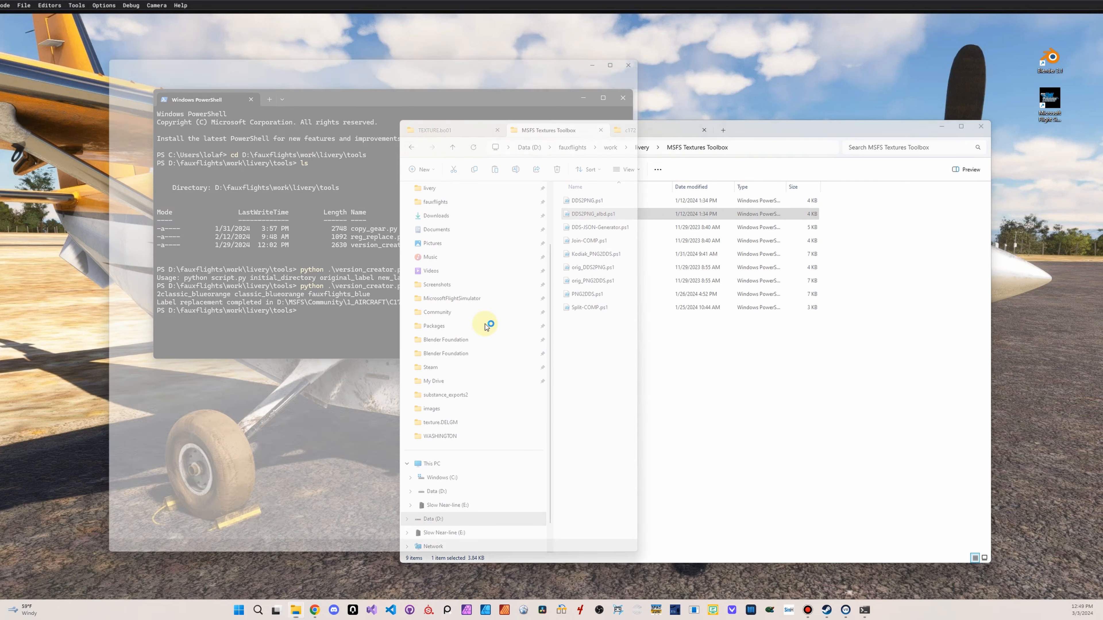
left_click(177, 477)
key("Down")
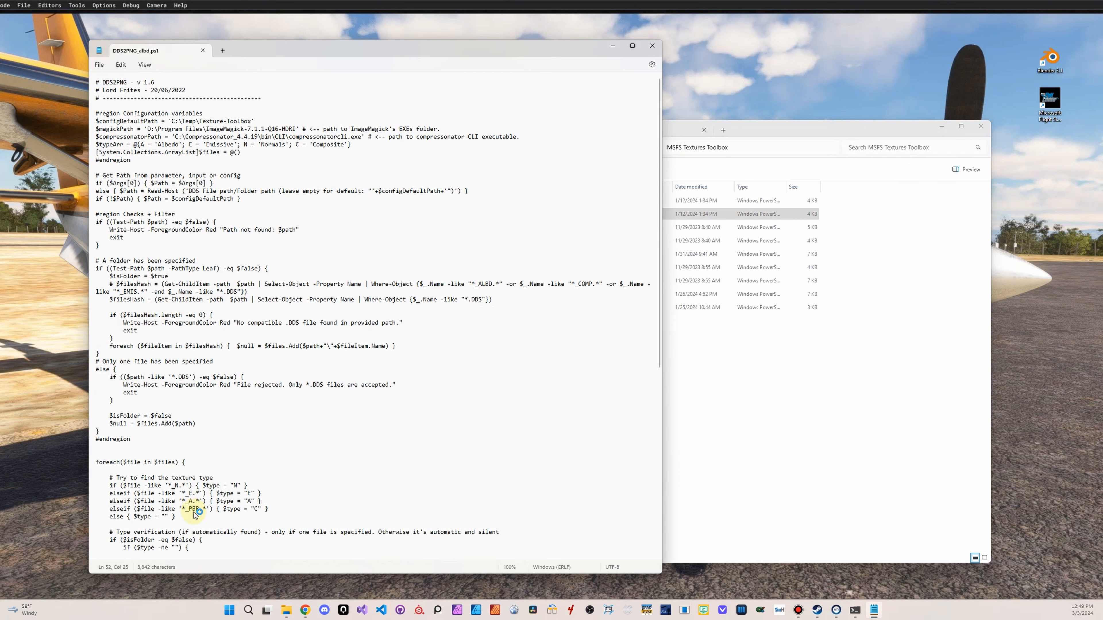
type("ORM")
type("LBD")
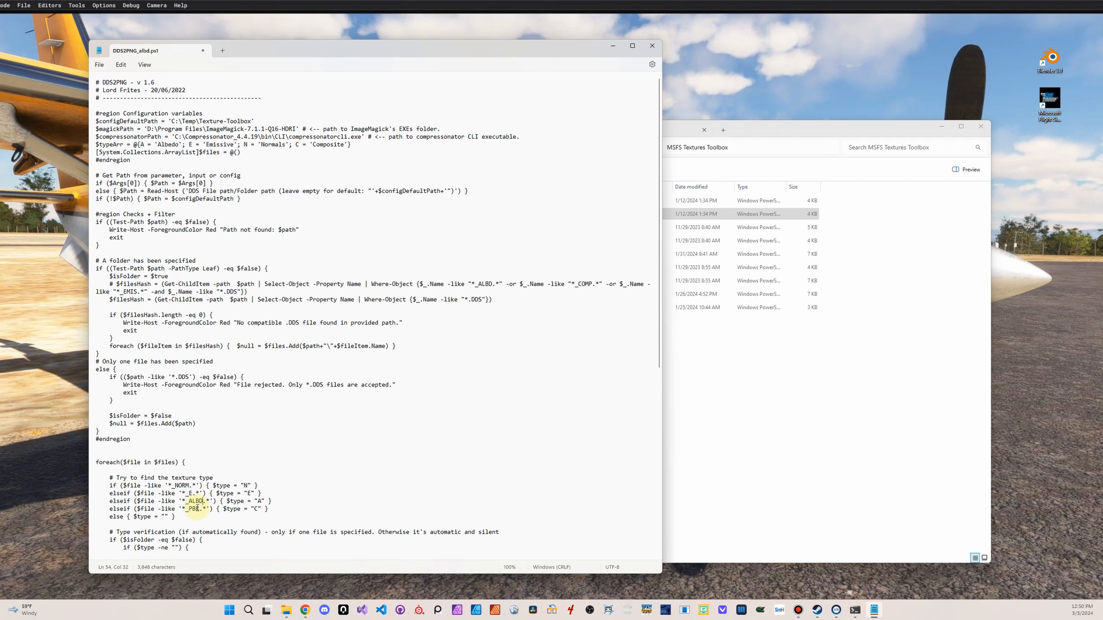
left_click_drag(188, 509, 199, 509)
type("COMP")
key("ctrl+s")
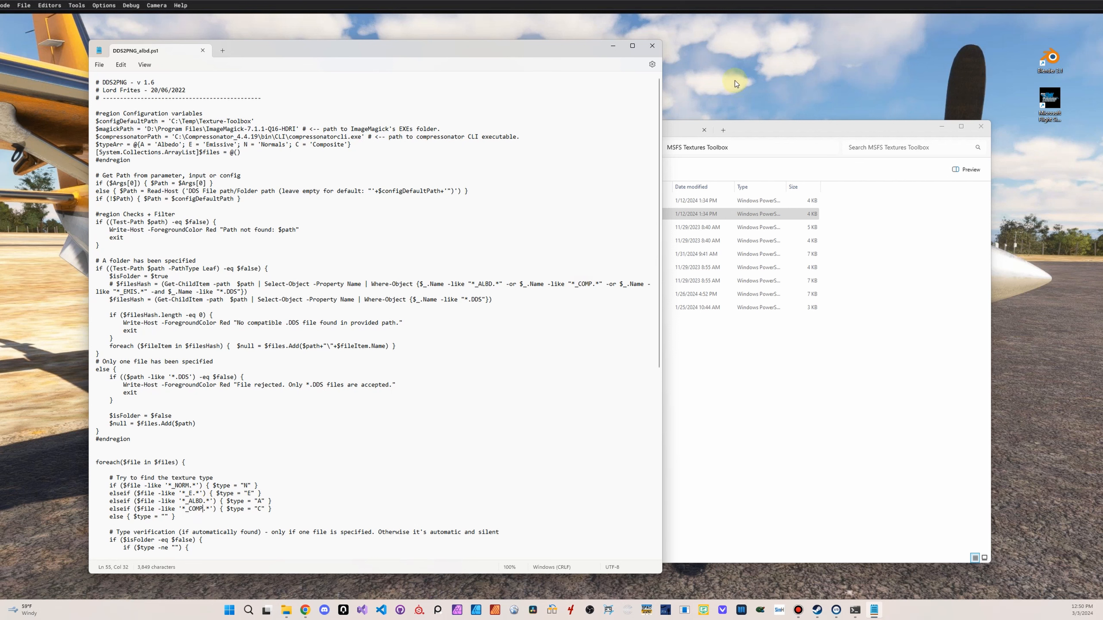
left_click(657, 47)
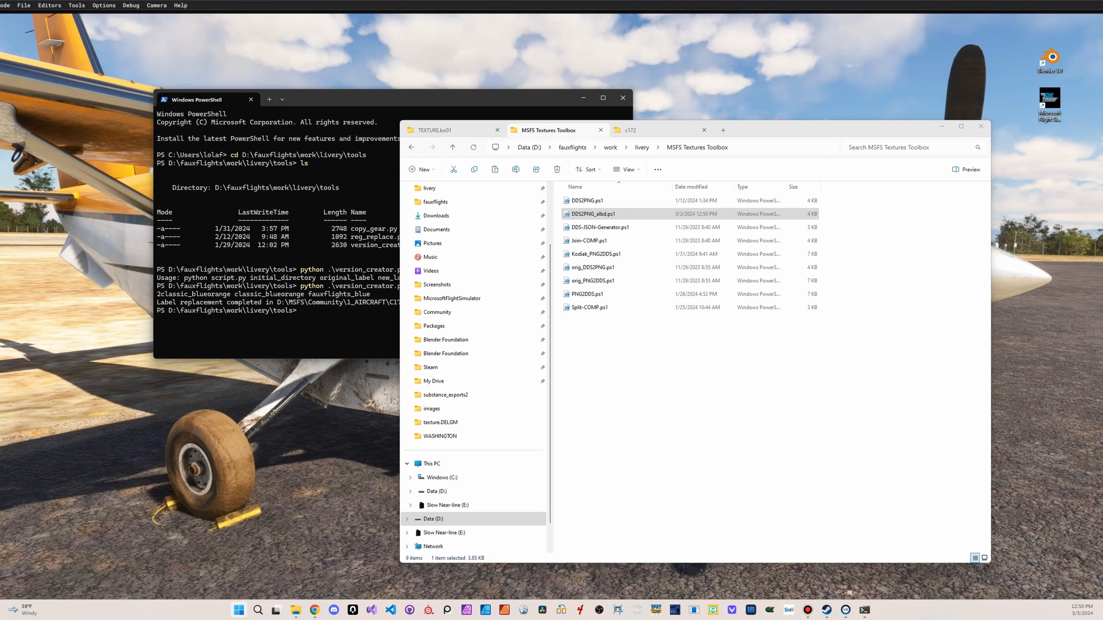
Launch a Windows PowerShell window as administrator and make it ready for commands
key("super")
key("super")
key("super")
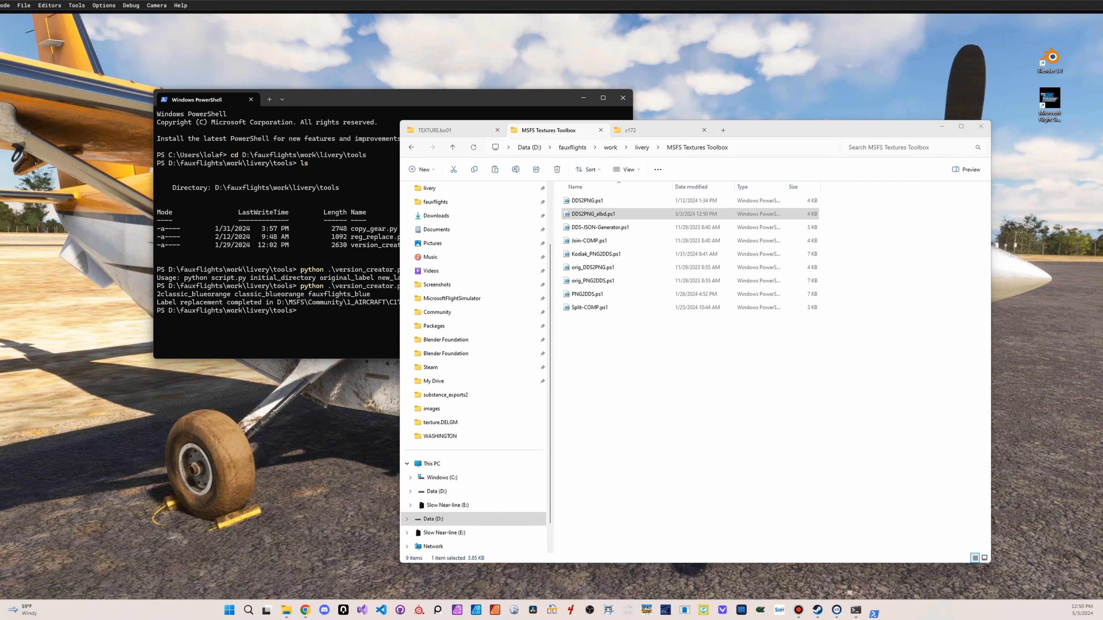
left_click_drag(330, 123, 339, 124)
left_click(266, 264)
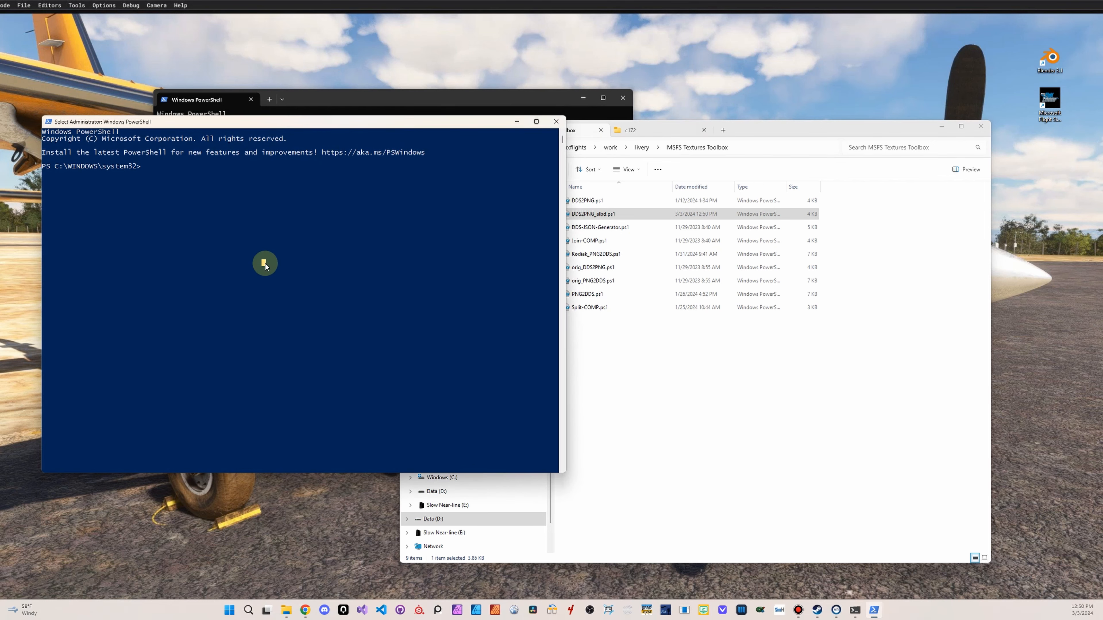
In the administrator PowerShell, change to D:\fauxflights\work\livery\MSFS Textures Toolbox and list its files with ls
type("cd")
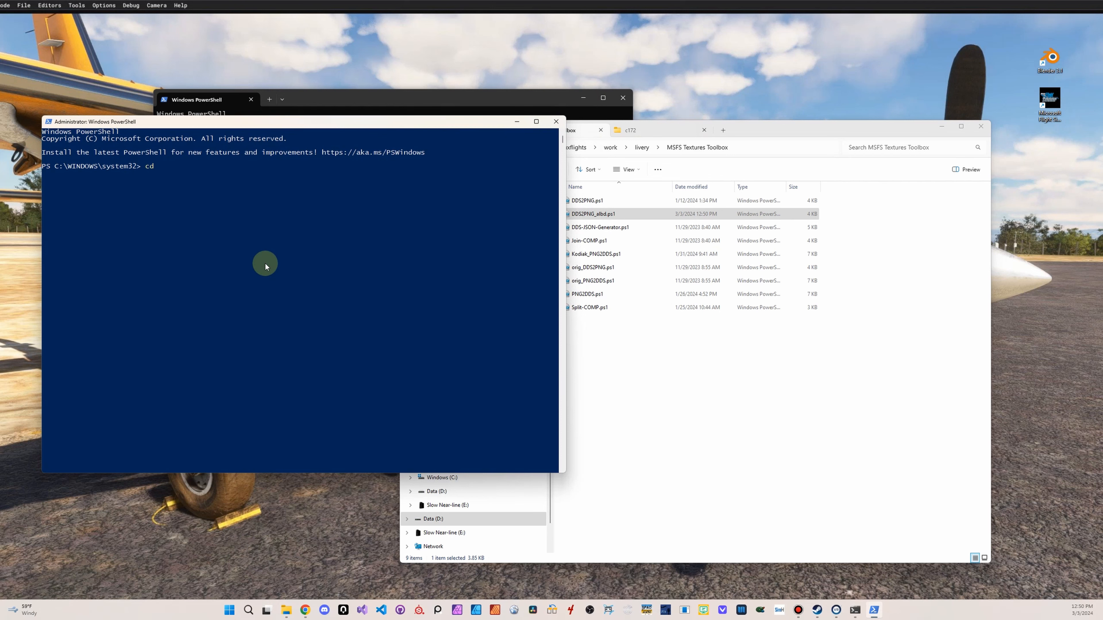
left_click(795, 149)
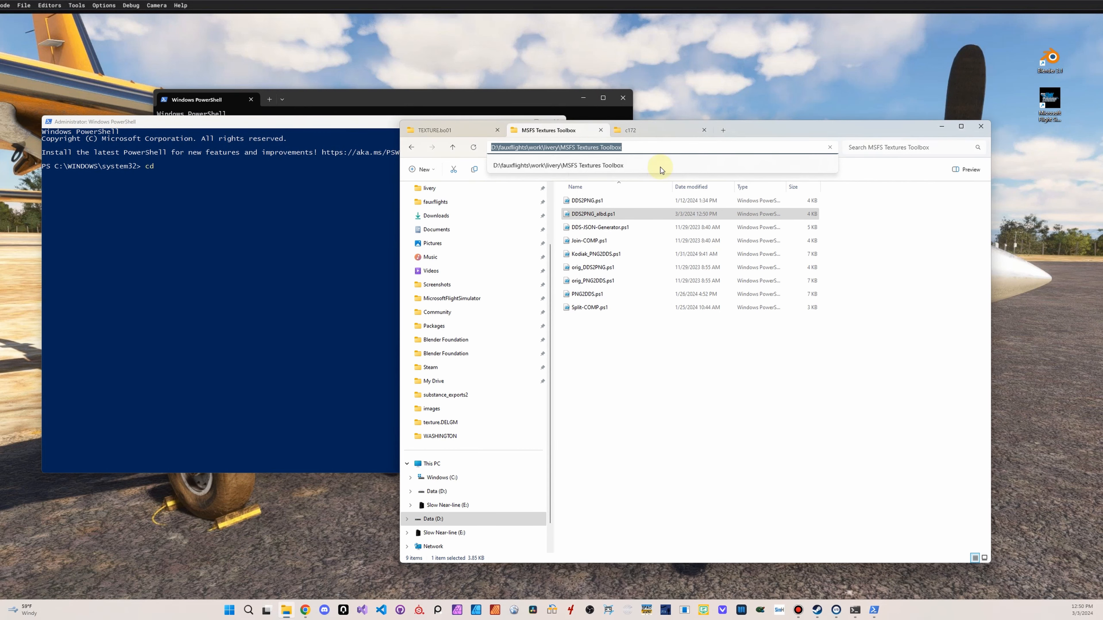
left_click(565, 147)
left_click_drag(561, 147, 450, 149)
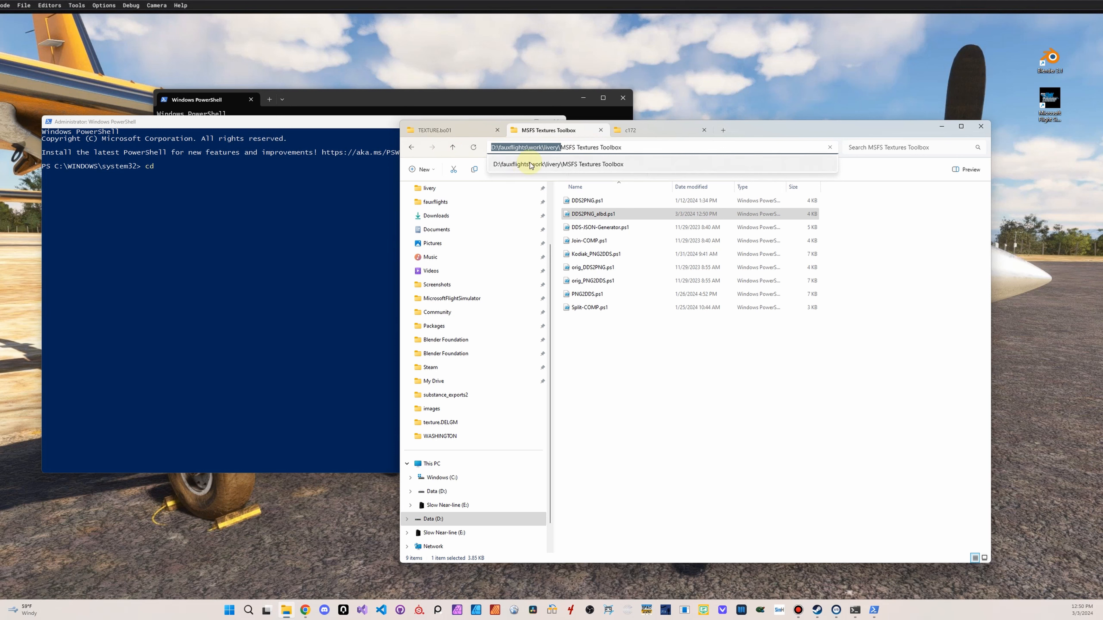
left_click(256, 222)
type("cd")
type("D:\\fauxflights\\work\\livery\\")
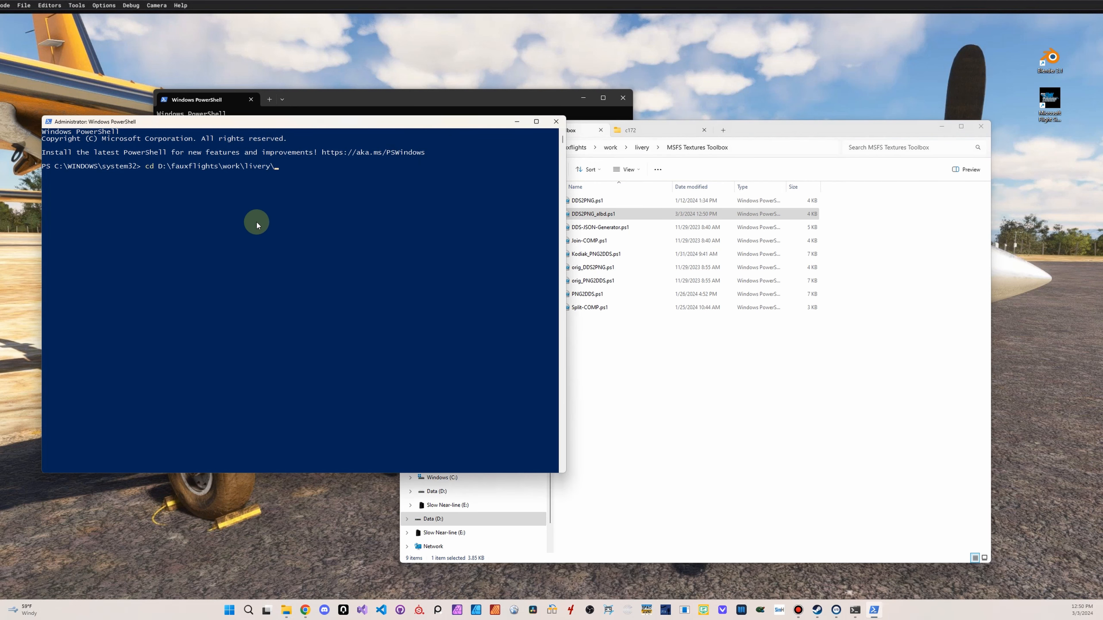
type("M")
key("Tab")
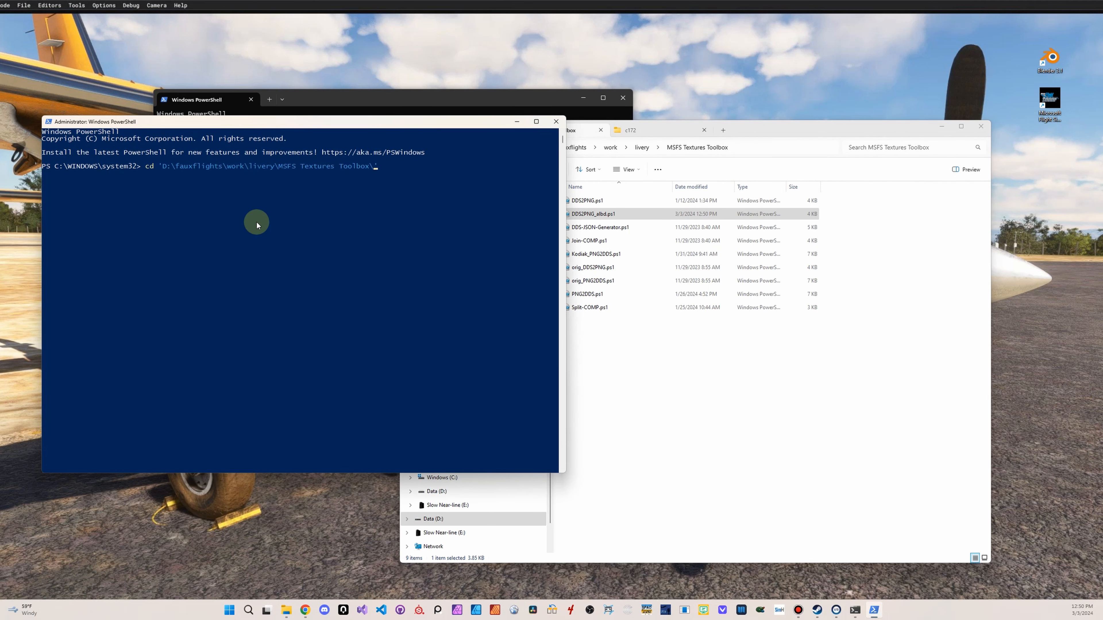
key("Return")
type("ls")
key("Return")
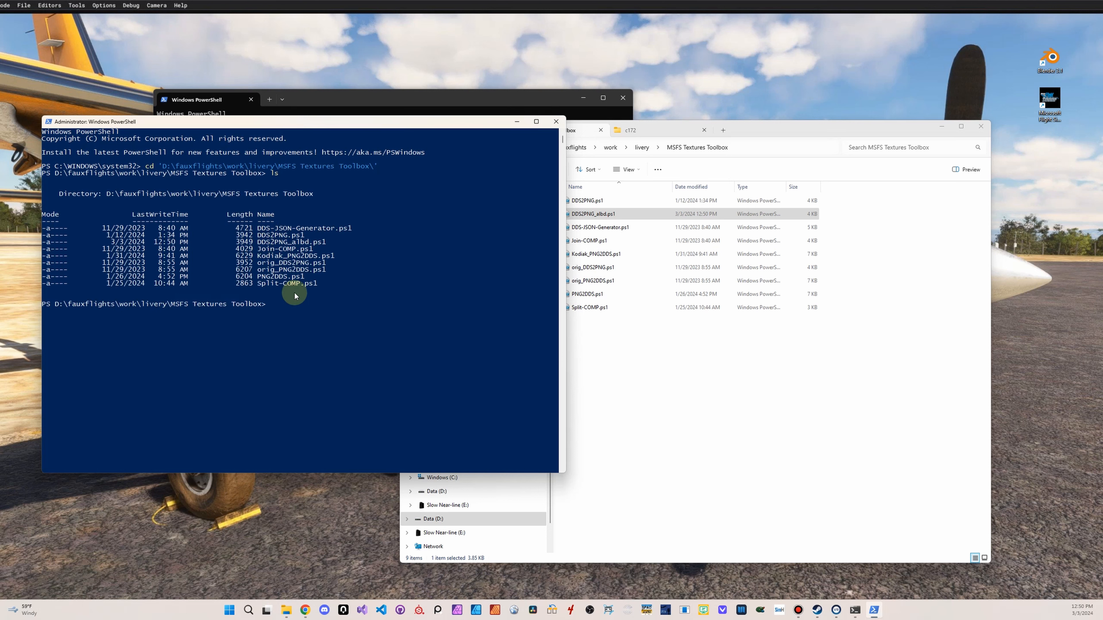
Enter .\DDS2PNG.ps1 at the PowerShell prompt without running it
double_click(288, 244)
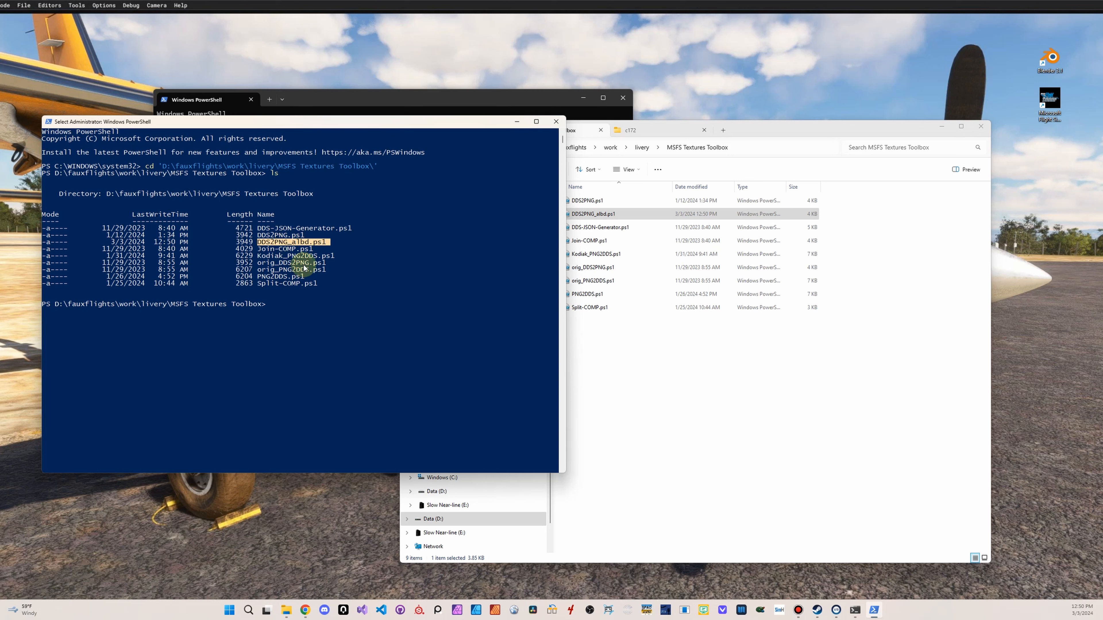
type("DDS2")
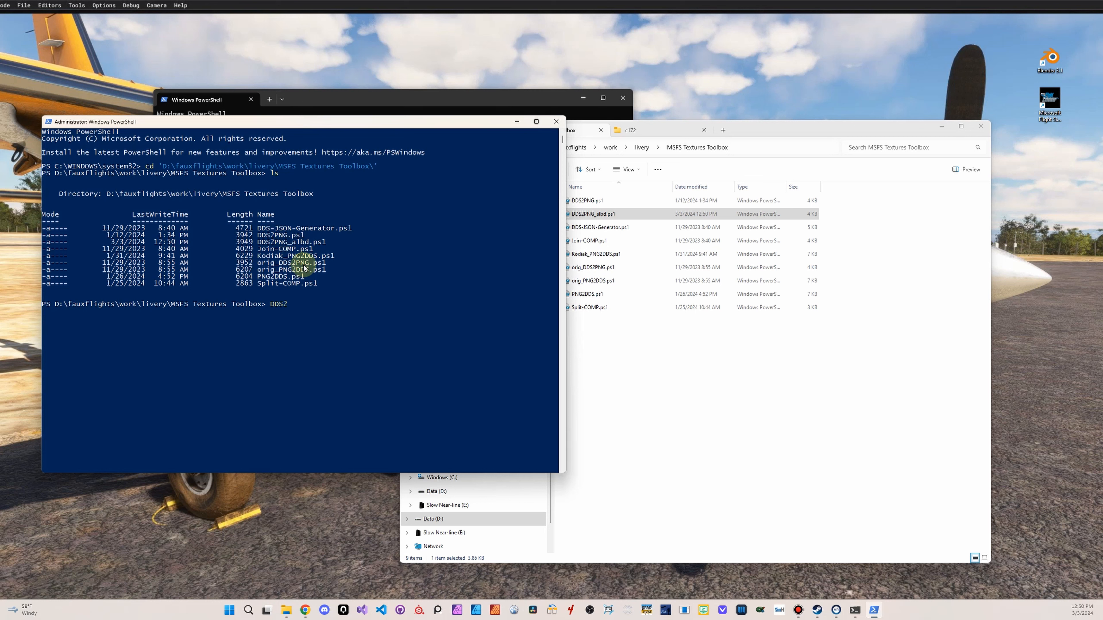
type("P")
key("Tab")
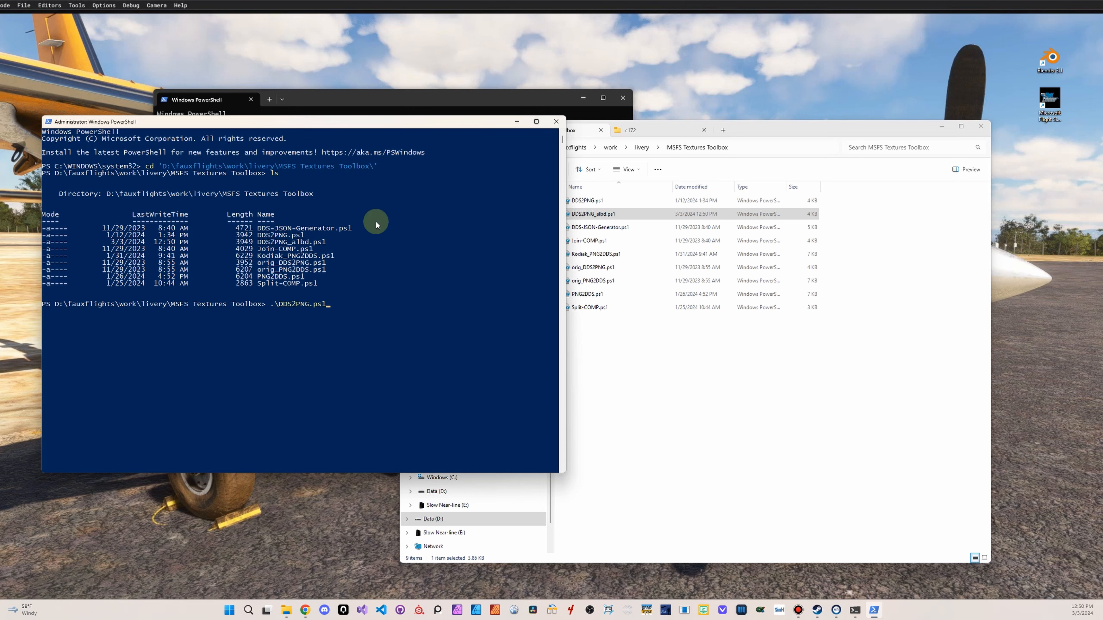
Return to the TEXTURE.bo01 folder in File Explorer and sort its files by type
left_click(738, 131)
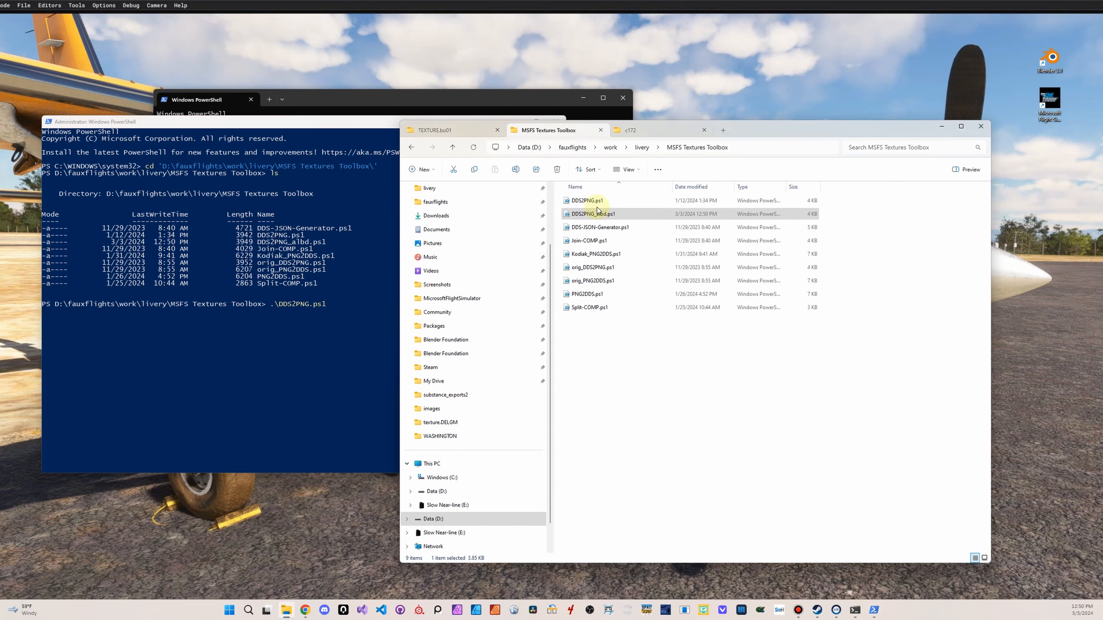
left_click(708, 458)
left_click(662, 130)
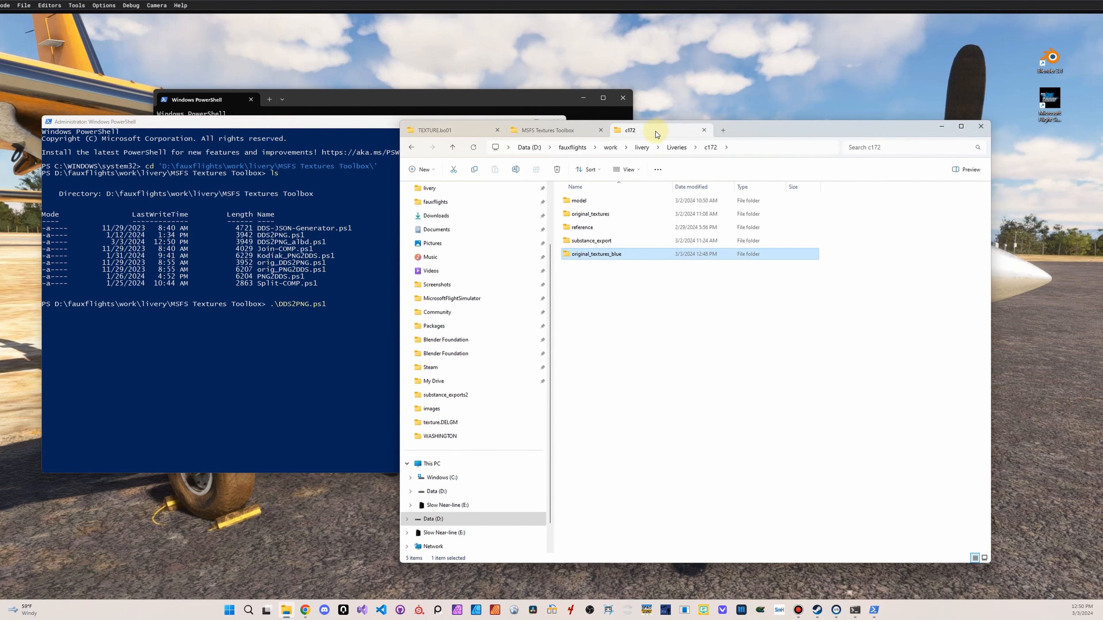
left_click(452, 131)
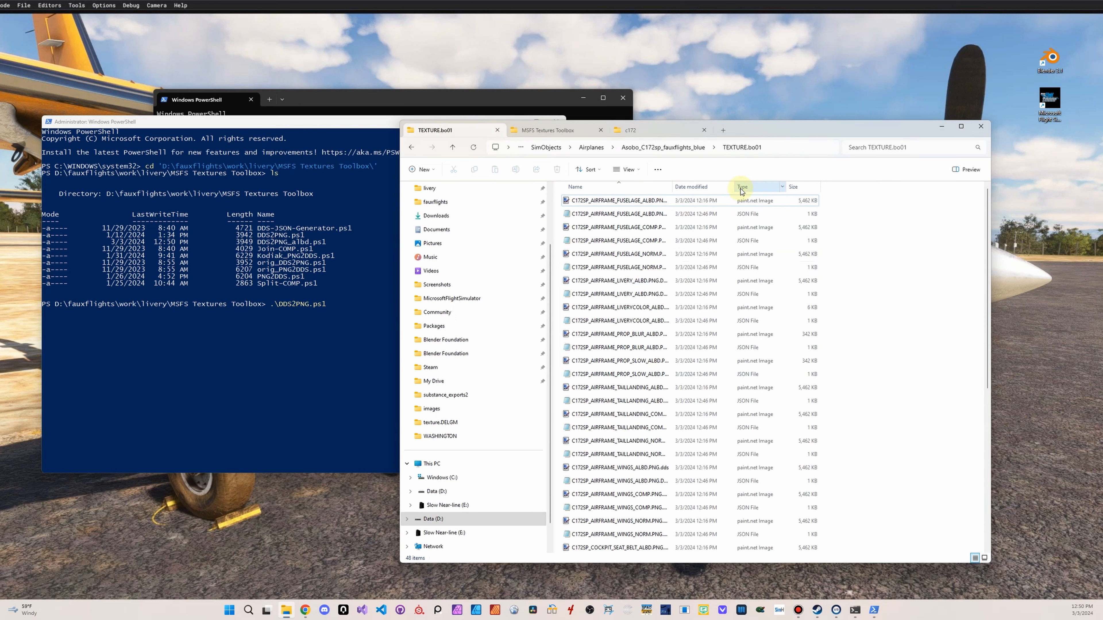
left_click(681, 191)
scroll(659, 335, "down", 5)
left_click(771, 188)
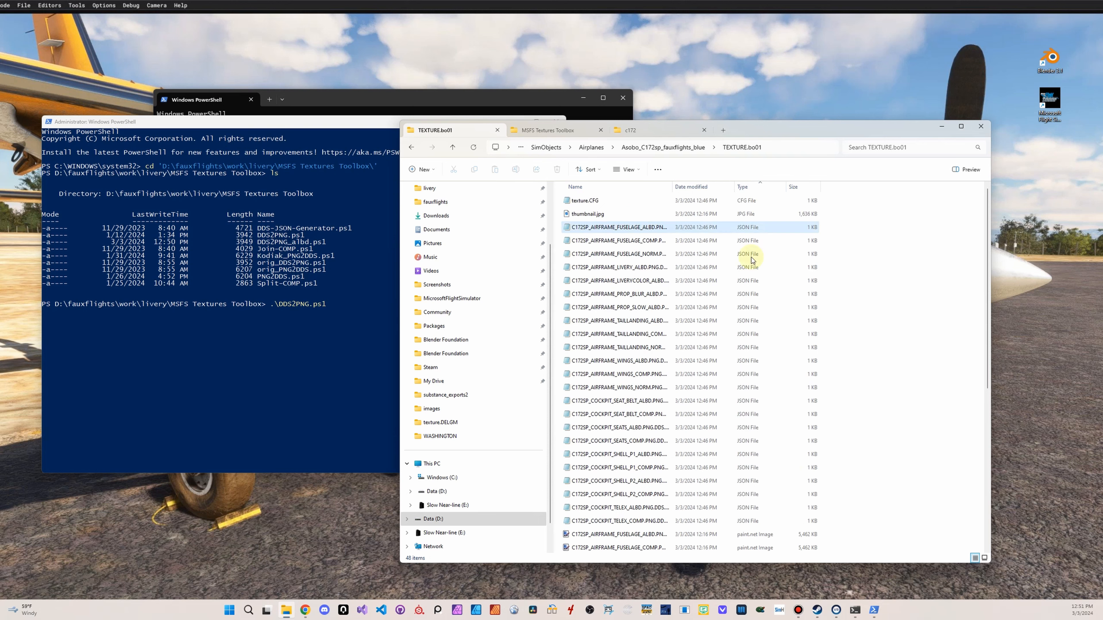
Copy all the DDS texture files from TEXTURE.bo01 into the c172 livery's original_textures_blue folder
left_click(641, 254)
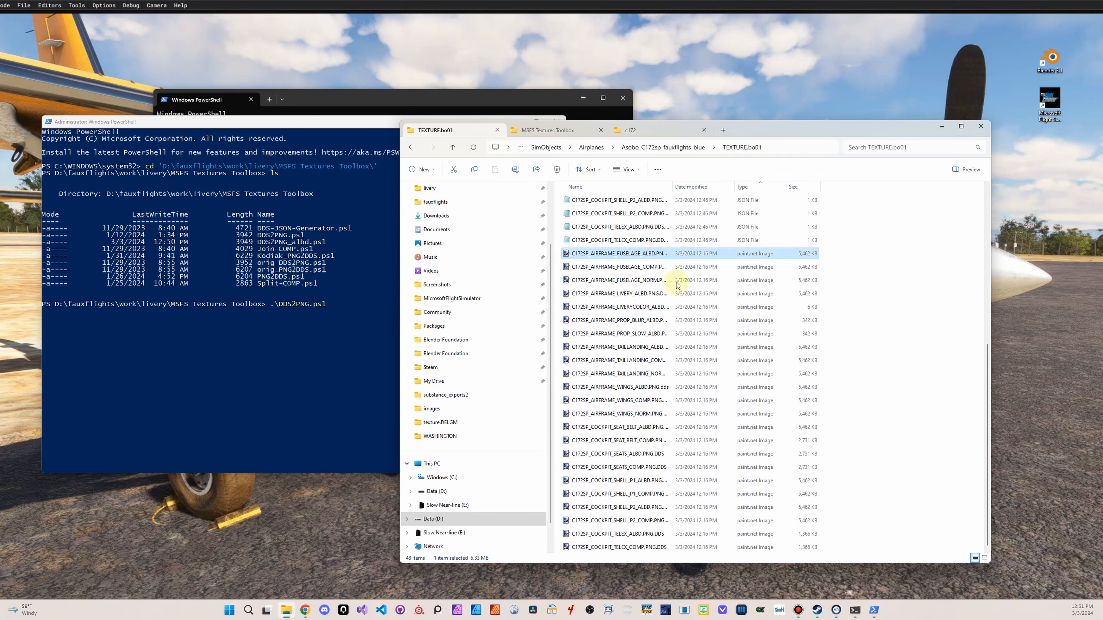
left_click(630, 547, "shift")
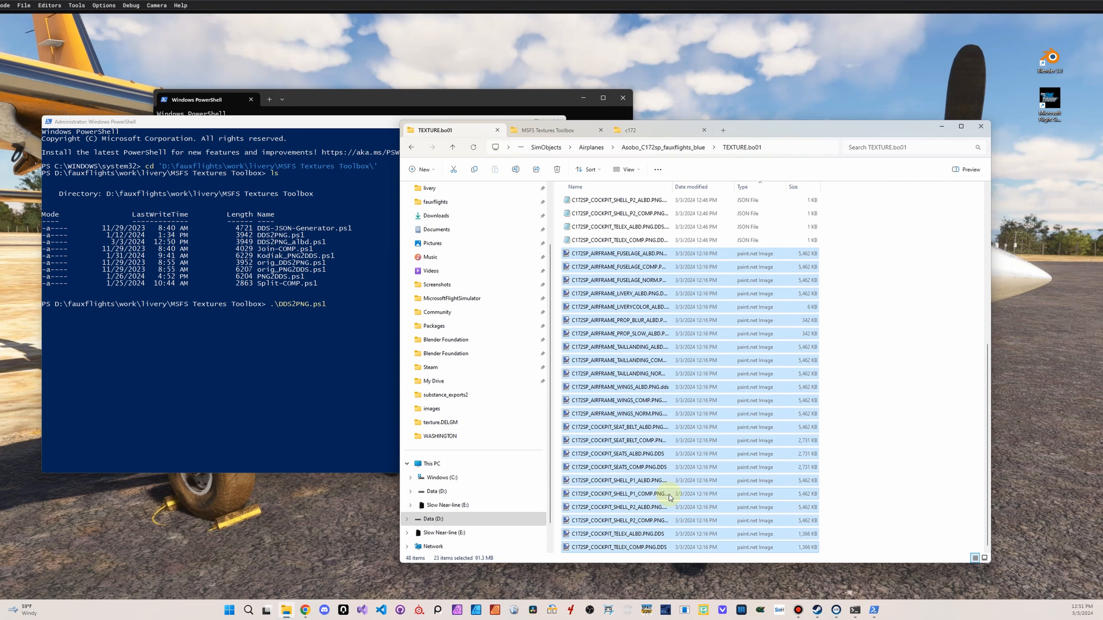
key("ctrl+c")
left_click(630, 130)
left_click(593, 359)
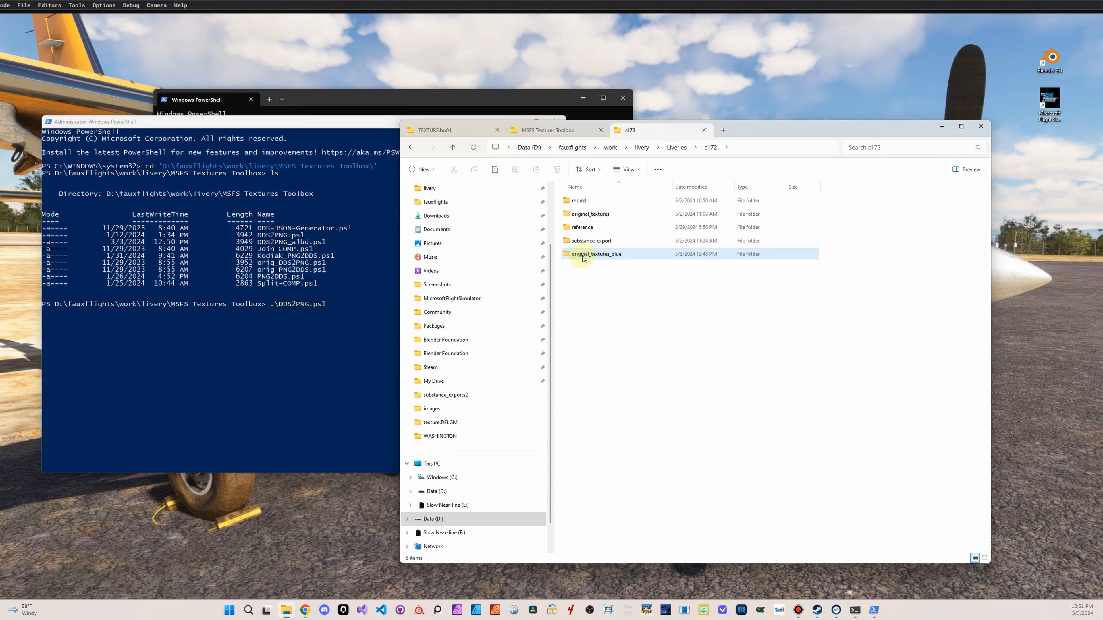
double_click(584, 258)
key("ctrl+v")
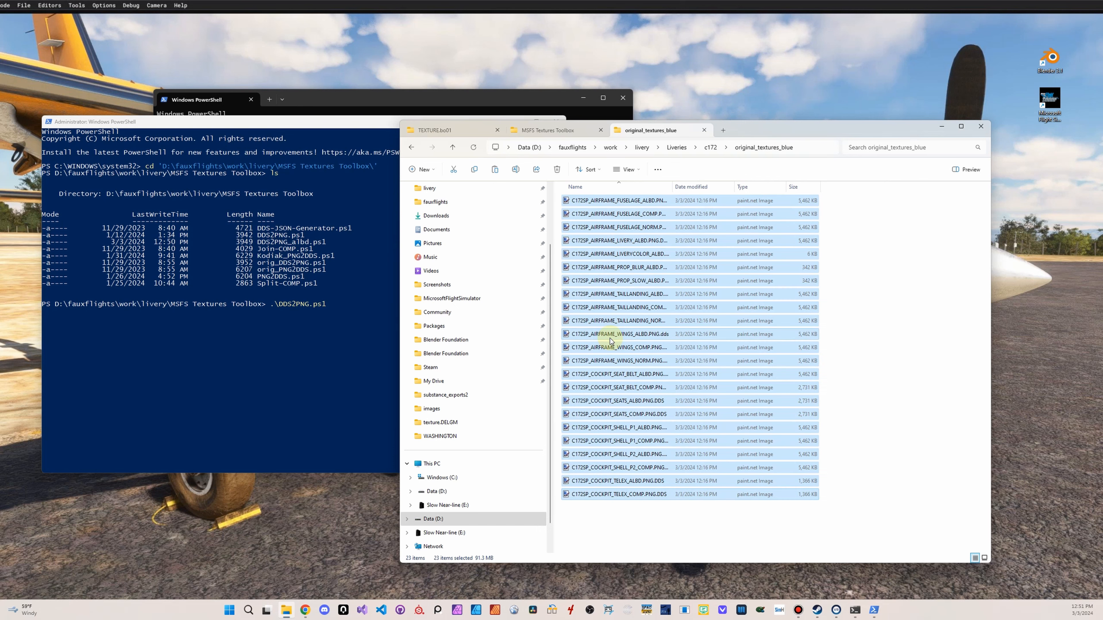
left_click(729, 539)
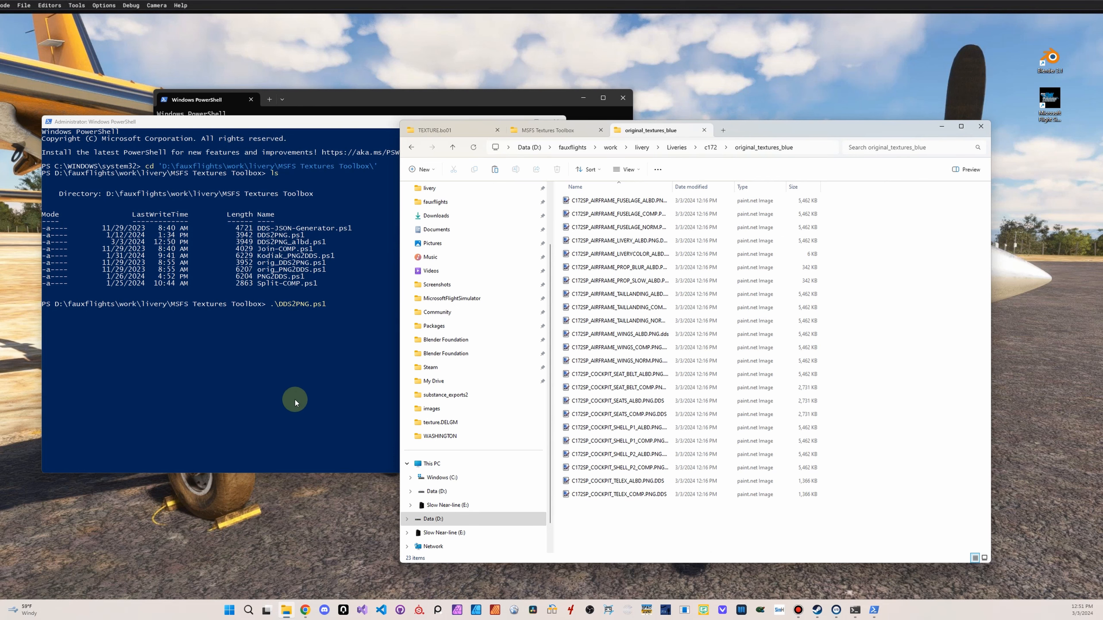
Execute the prepared .\DDS2PNG.ps1 command in the administrator PowerShell and answer the security prompt with R to run it once
left_click(287, 387)
key("Return")
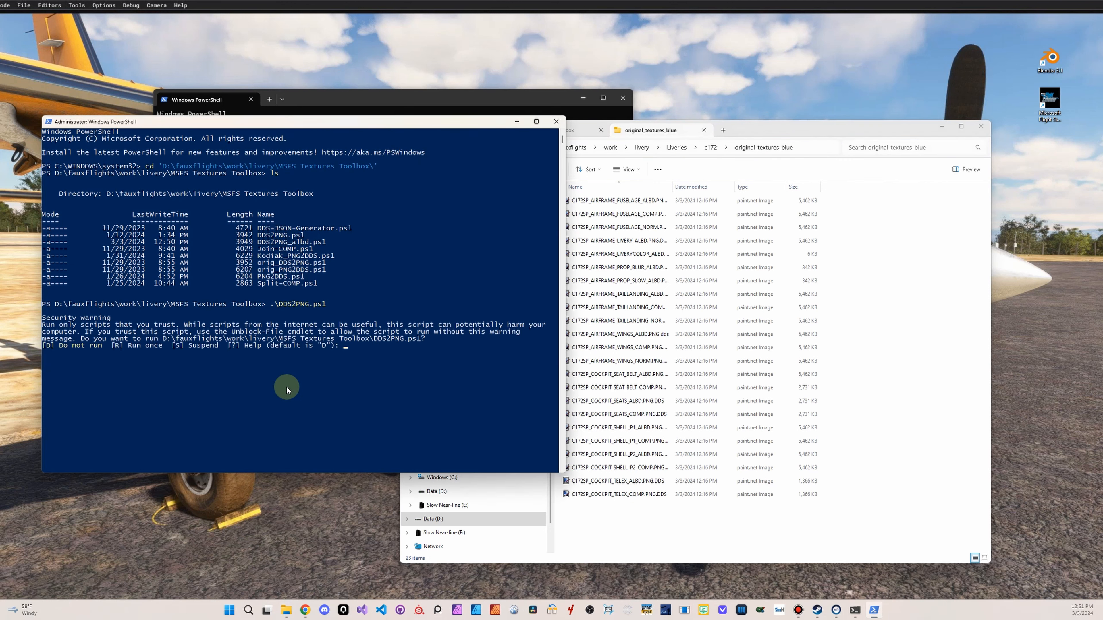
type("R")
key("Return")
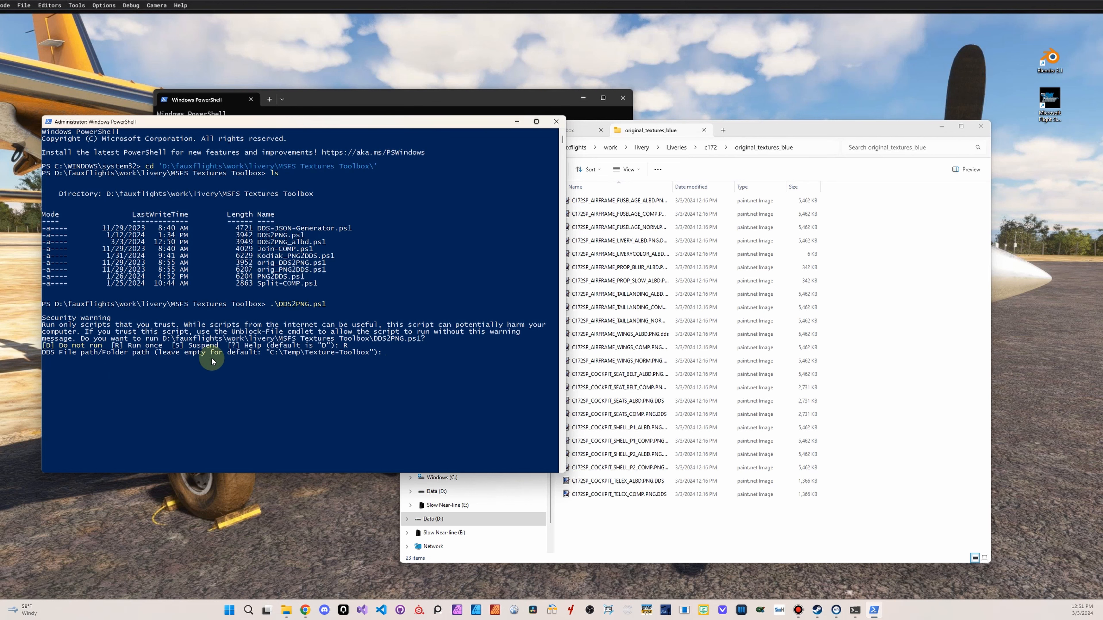
Supply D:\fauxflights\work\livery\Liveries\c172\original_textures_blue as the DDS folder path, and close the PowerShell window at the DDS type question
left_click(795, 131)
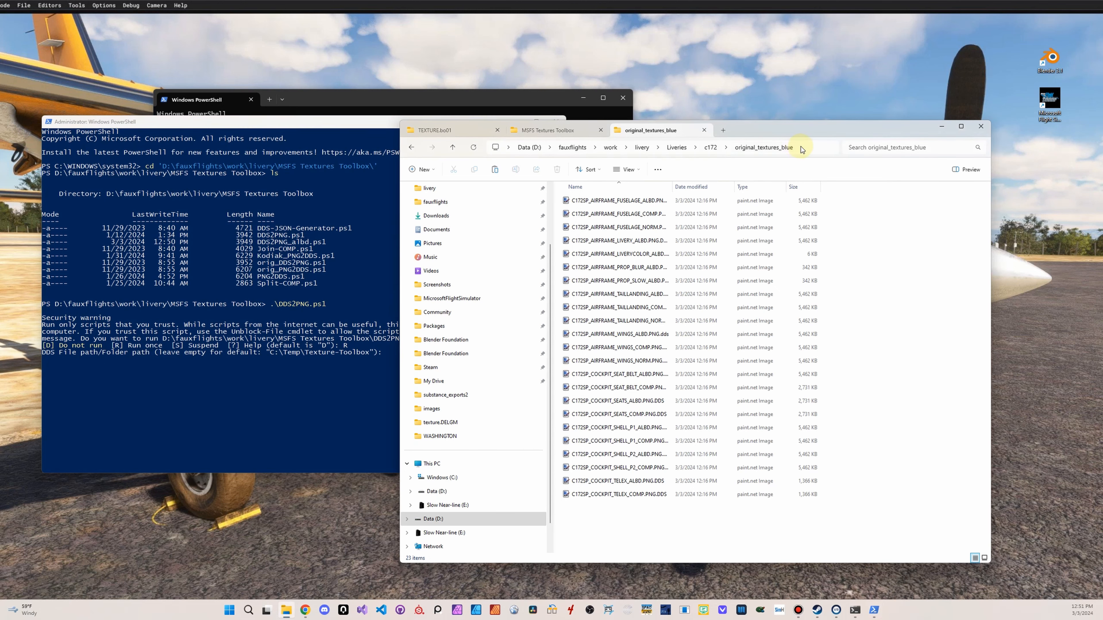
left_click(797, 146)
left_click(246, 205)
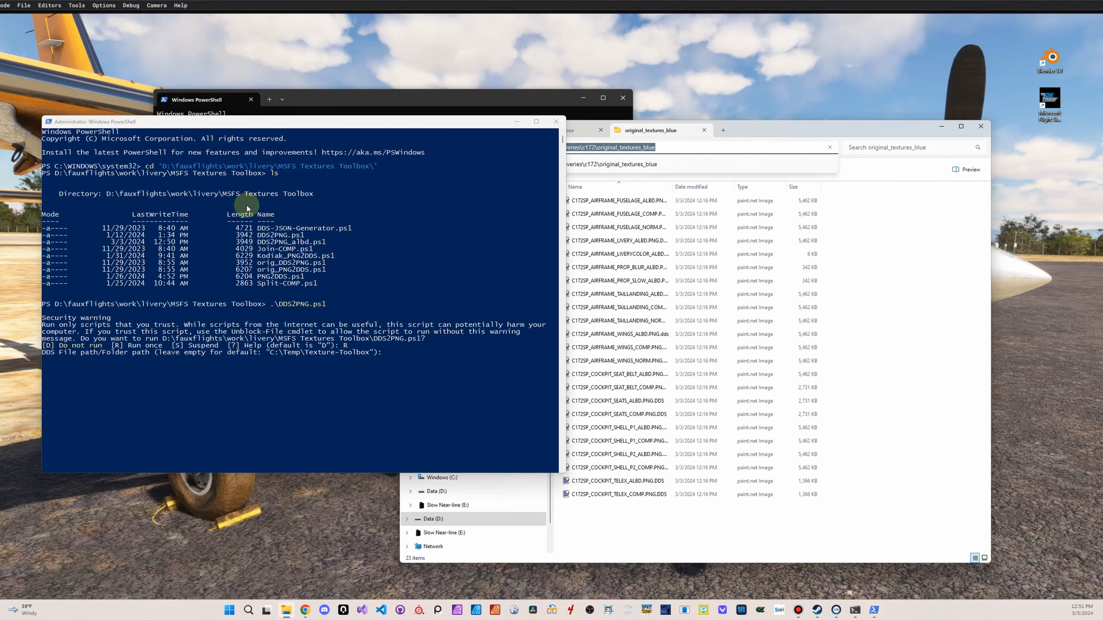
key("ctrl+v")
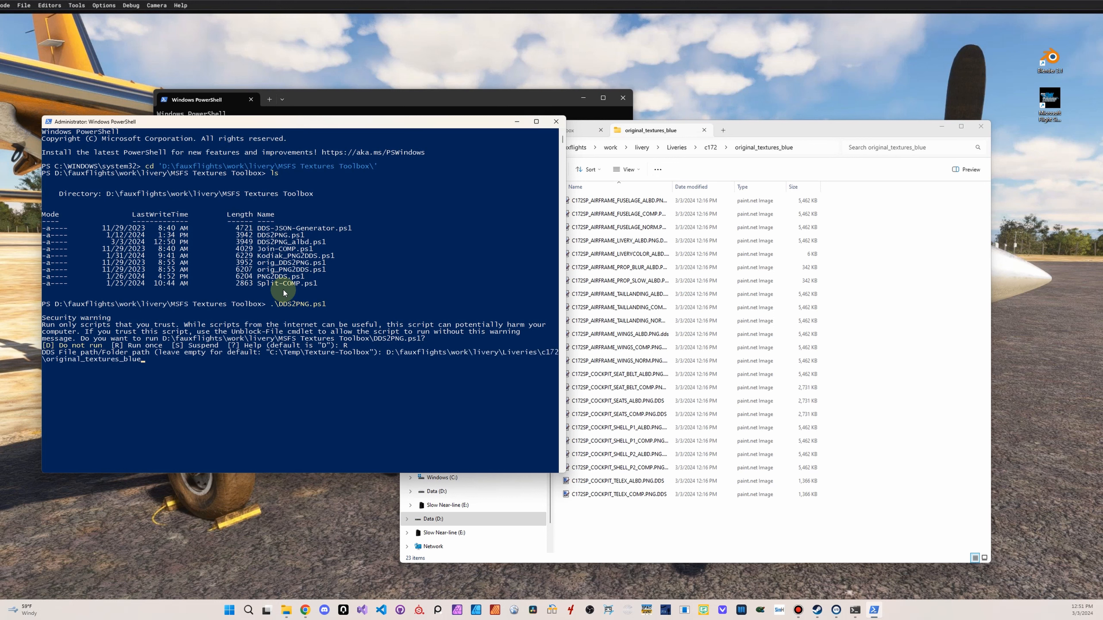
key("Return")
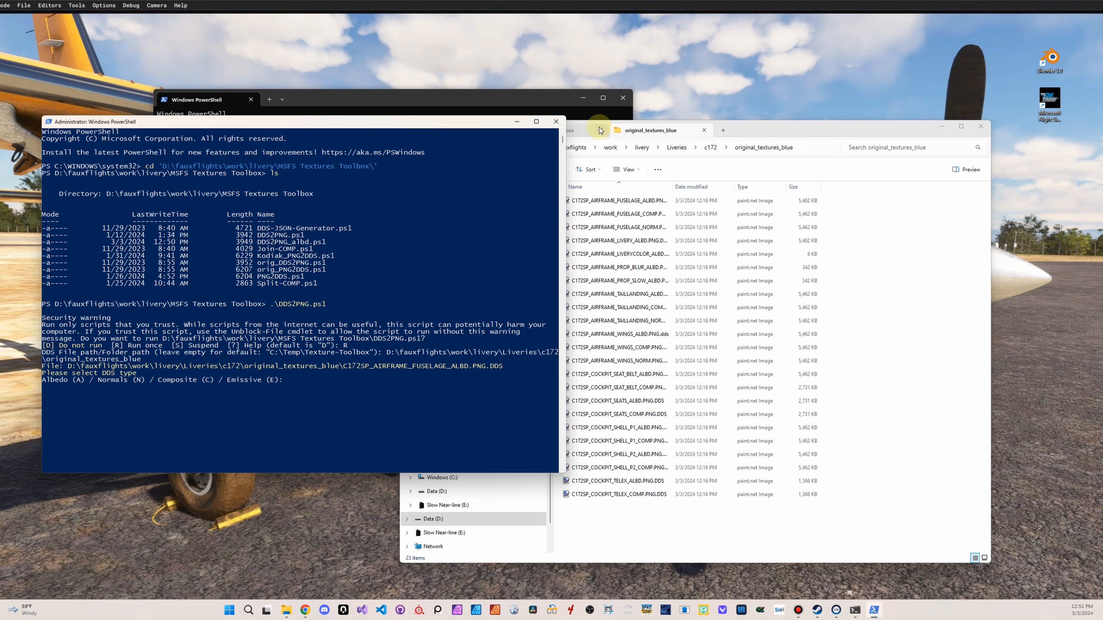
left_click(556, 122)
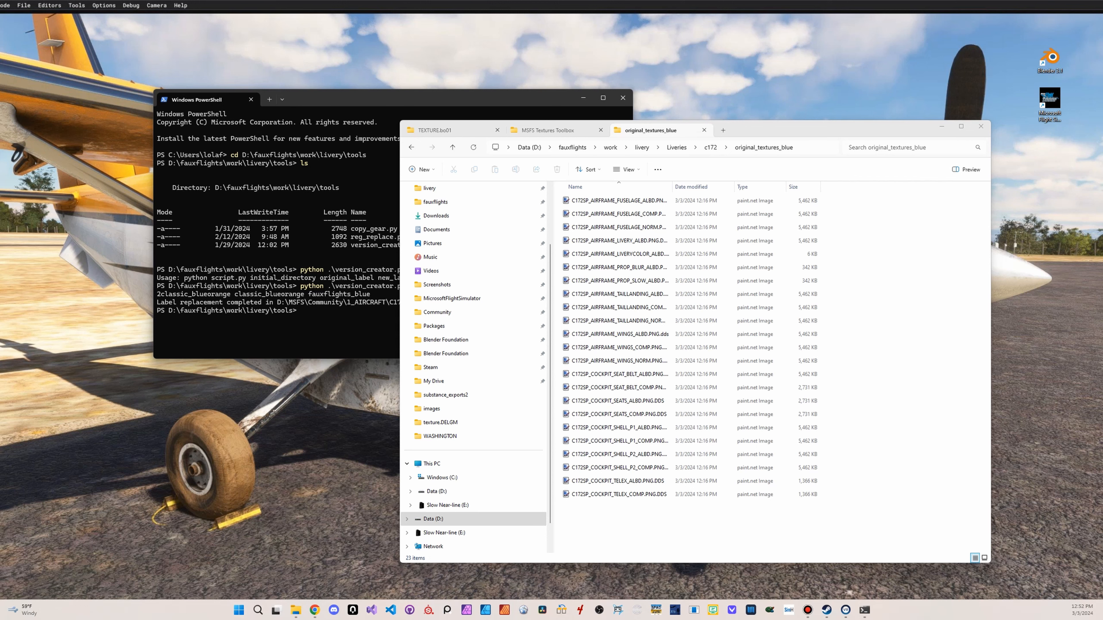
In a new administrator PowerShell window, change to D:\fauxflights\work\livery\MSFS Textures Toolbox
left_click_drag(510, 97, 419, 93)
type("cd 'D:\\fauxflights\\work\\livery\\MSFS Textures Toolbox'")
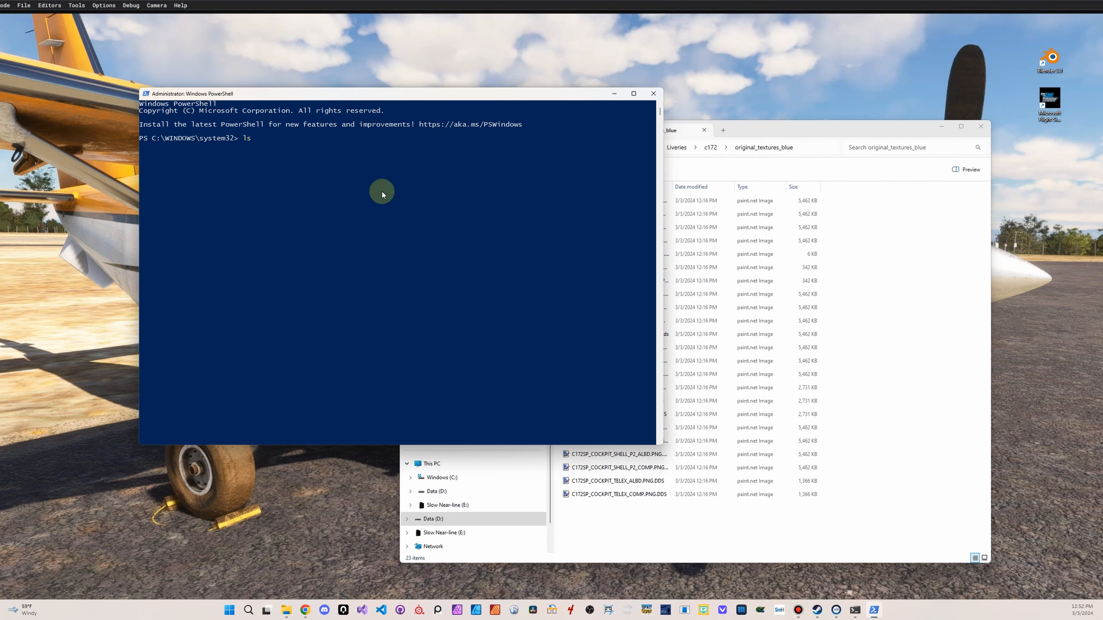
key("Return")
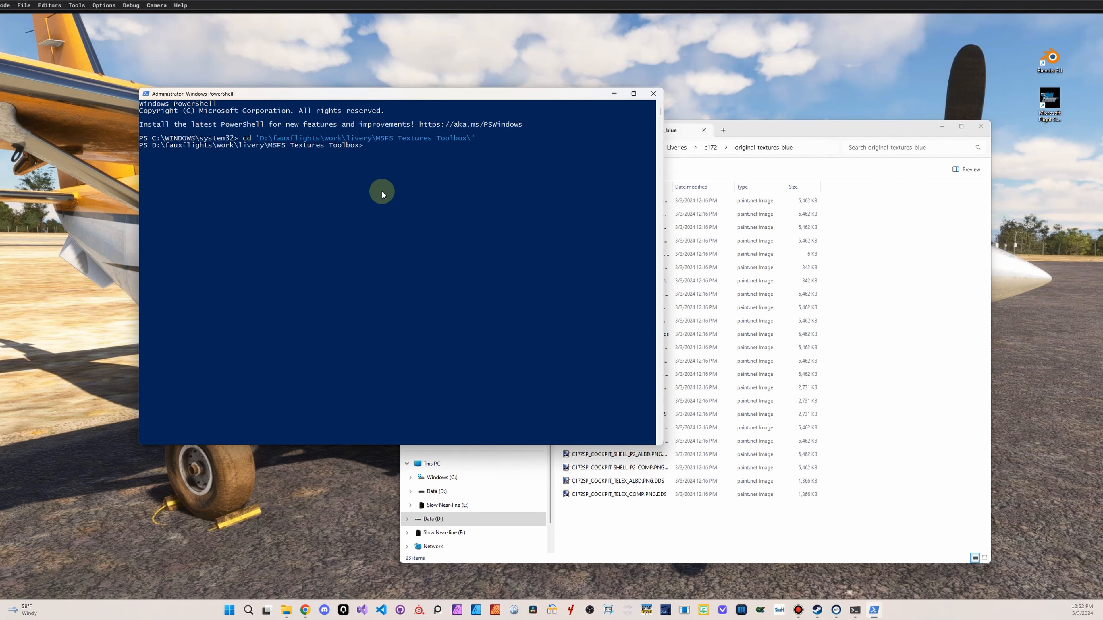
Run .\DDS2PNG_albd.ps1 and answer its security prompt with R to allow it once
type(".\\DDS2PNG.ps1")
key("Left")
key("Left")
type("_albd")
key("Return")
type("R")
key("Return")
Give the script D:\fauxflights\work\livery\Liveries\c172\original_textures_blue as the DDS folder path and start the PNG conversion
left_click(794, 128)
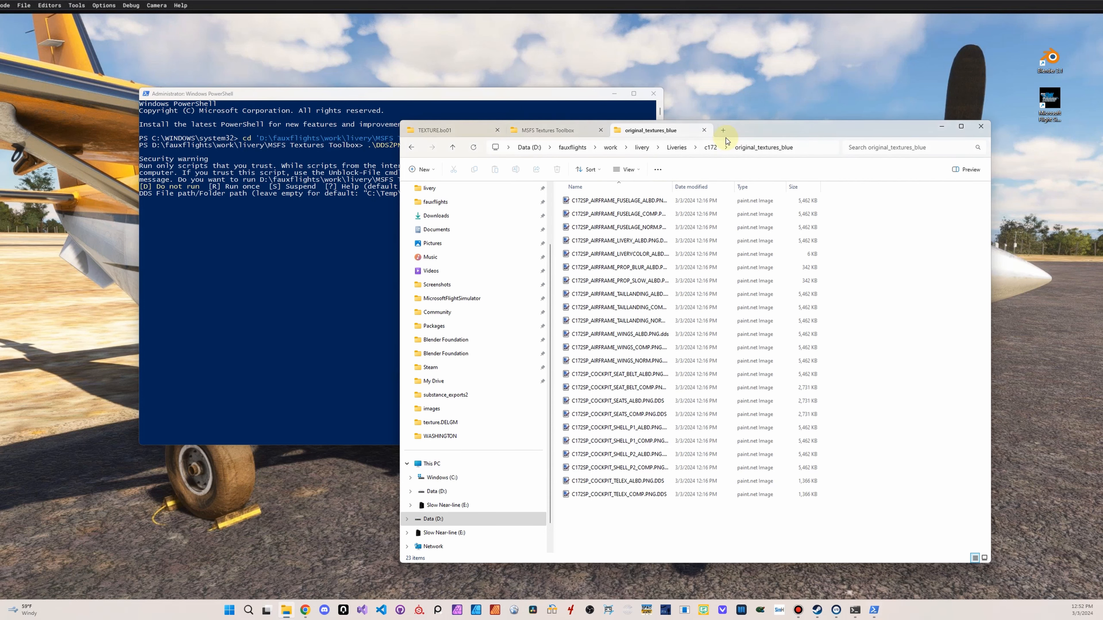
left_click(810, 150)
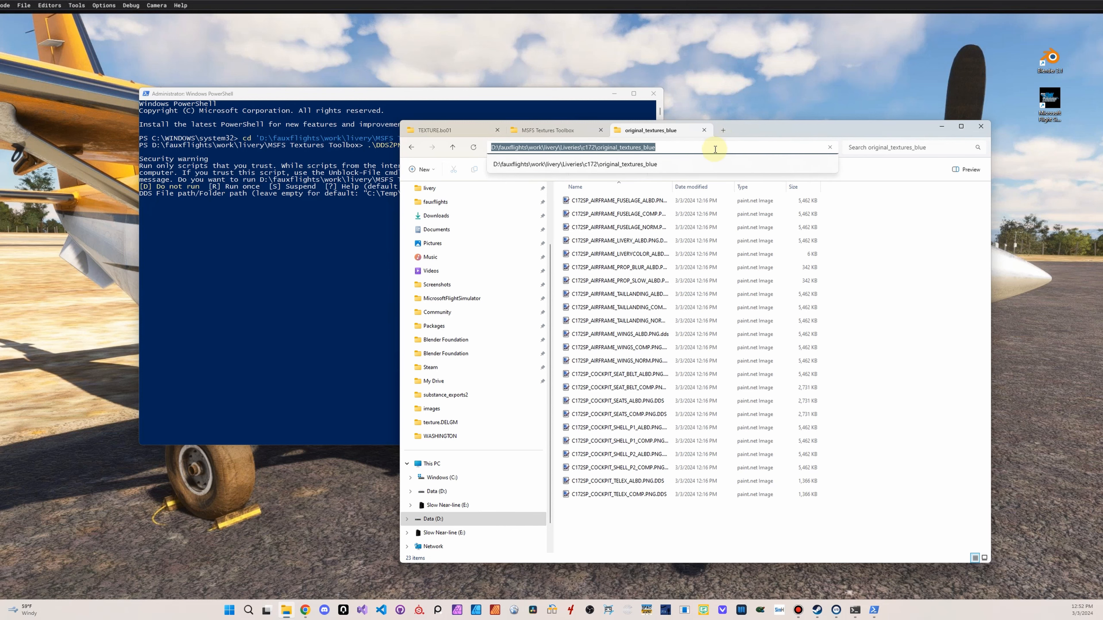
left_click(235, 214)
type("D:\\fauxflights\\work\\livery\\Liveries\\c172\\original_textures_blue")
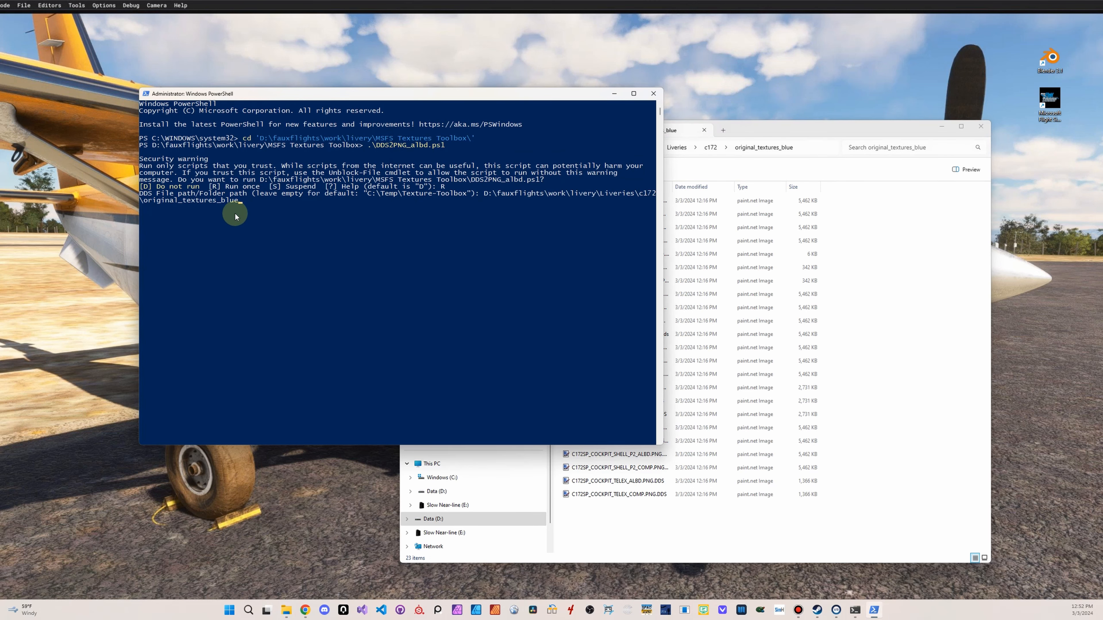
key("Return")
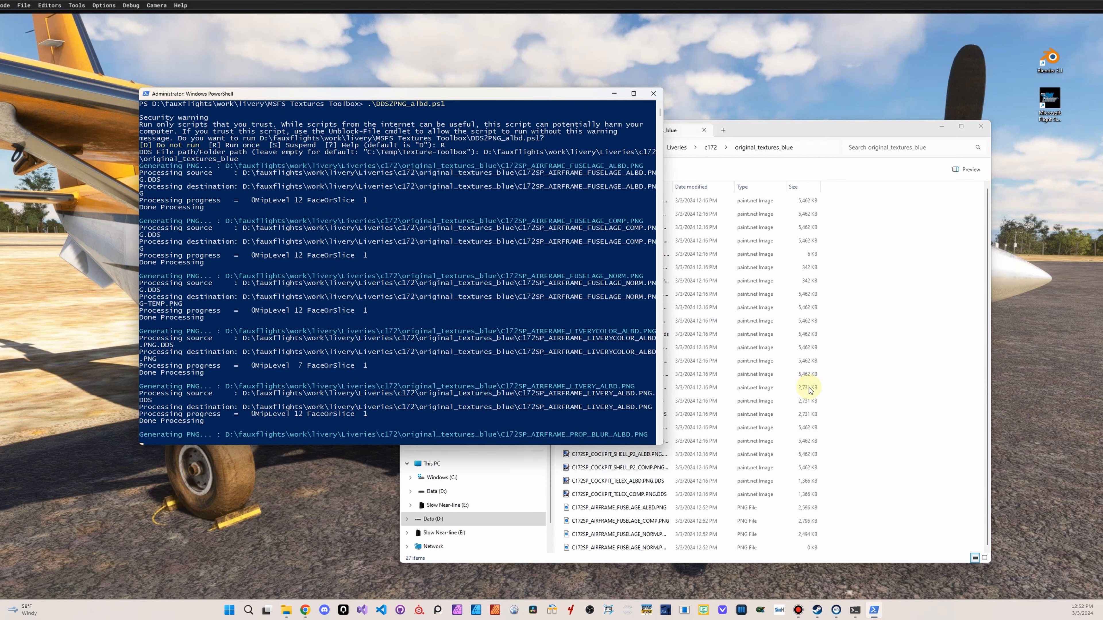
scroll(721, 471, "down", 1)
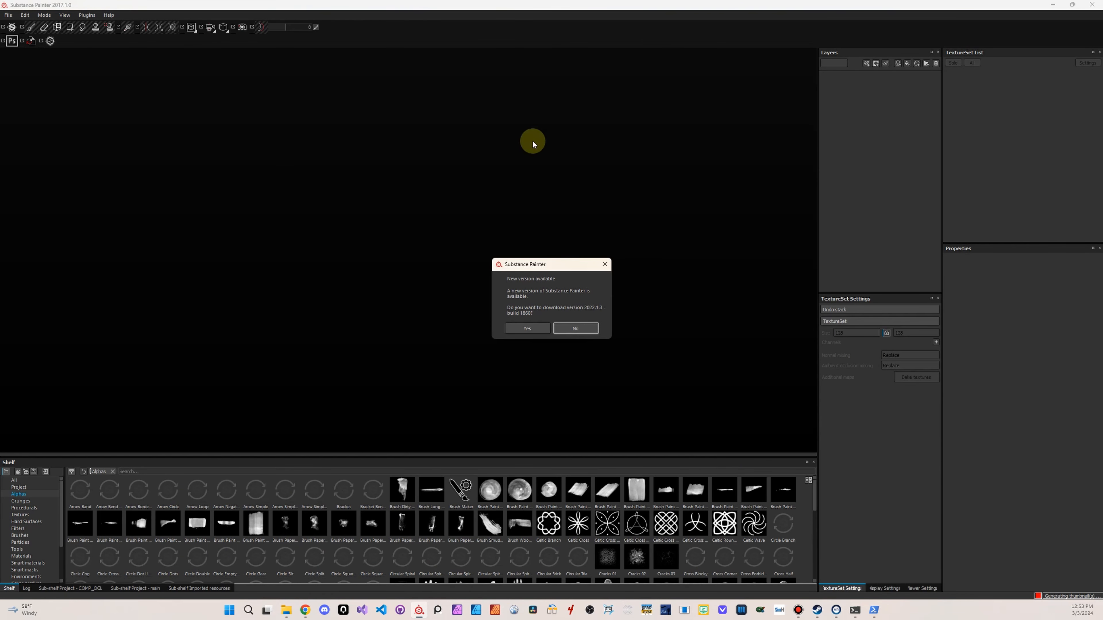
In Substance Painter, decline the update and create a PBR - Metallic Roughness project with the skyhawk_001.fbx mesh
left_click(572, 327)
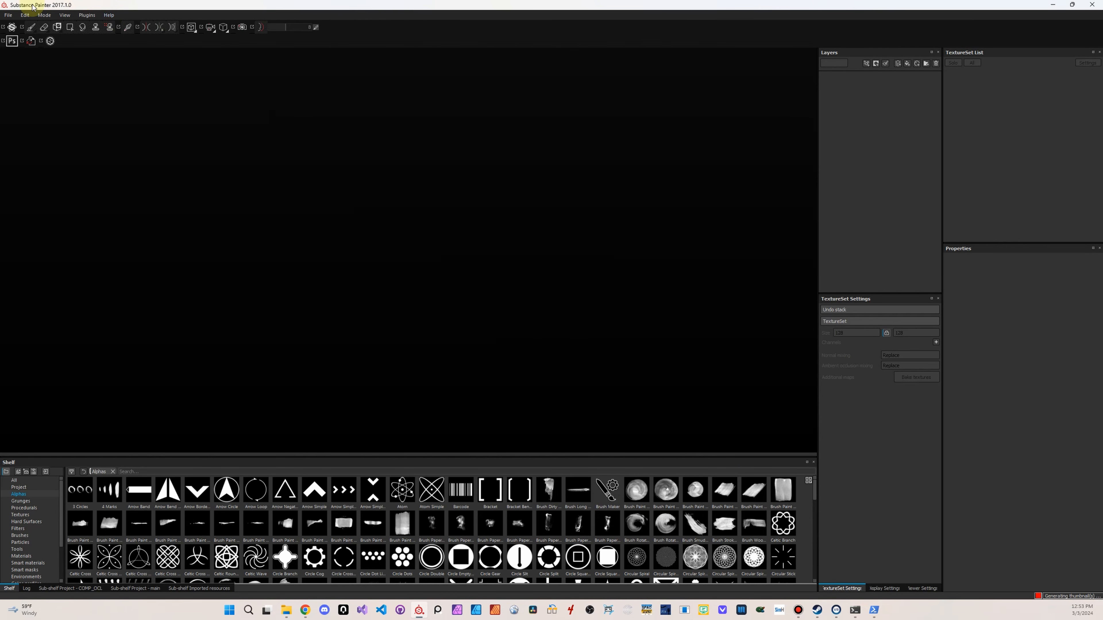
left_click(8, 15)
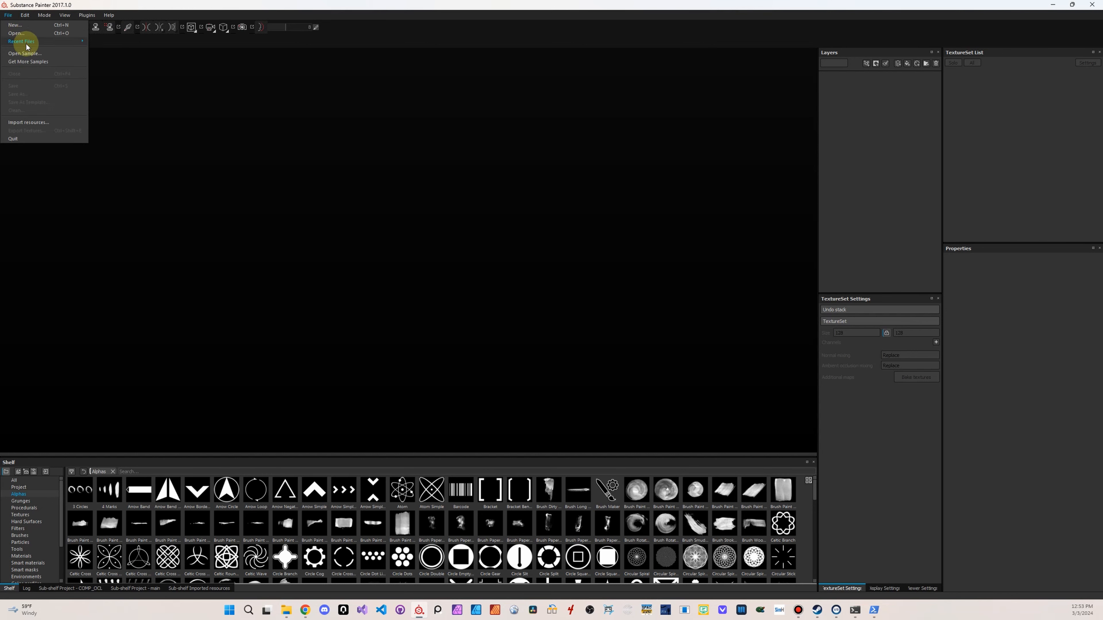
left_click(16, 25)
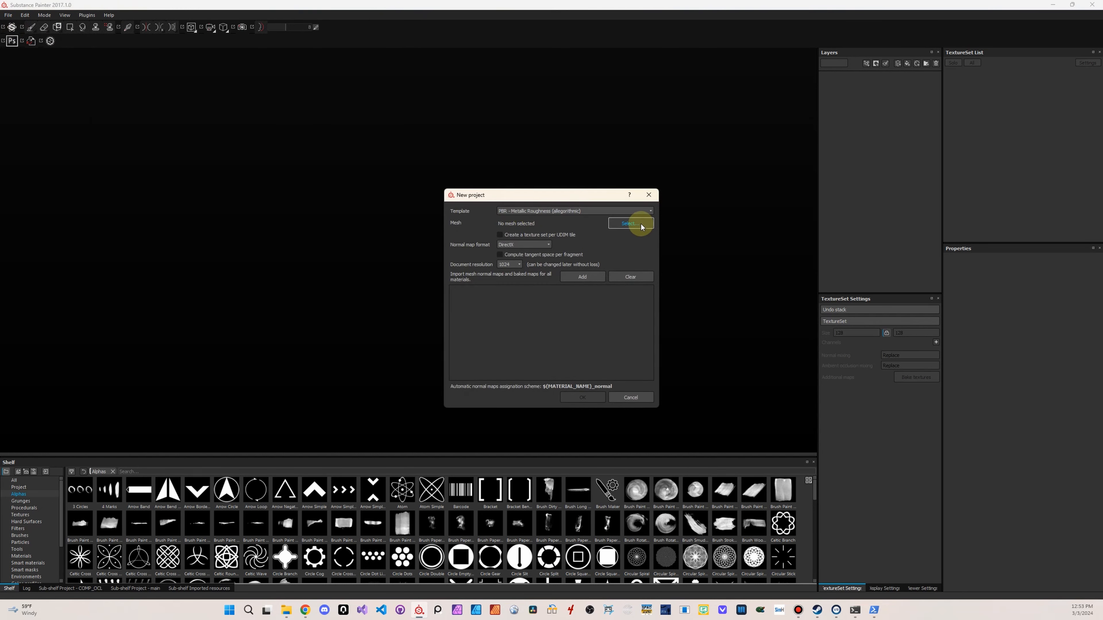
left_click(641, 227)
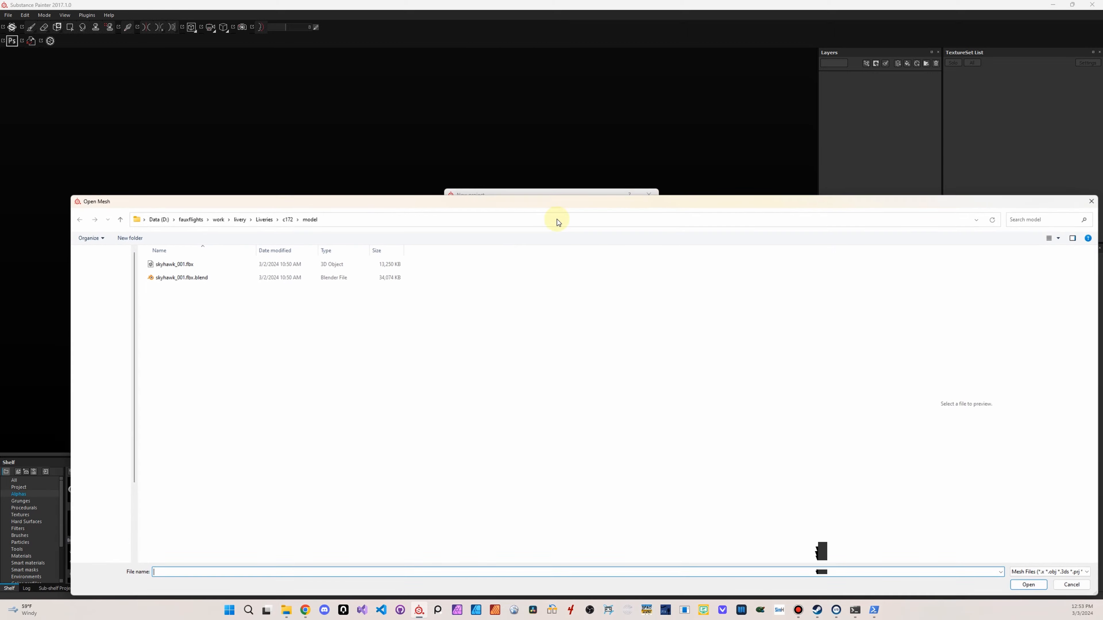
double_click(209, 265)
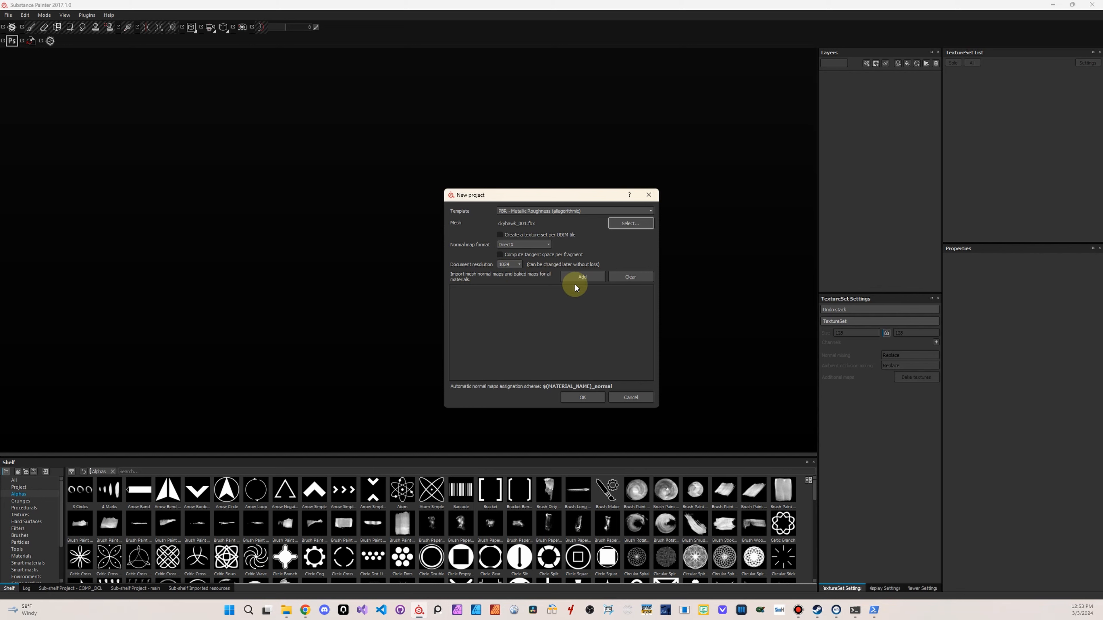
left_click(583, 397)
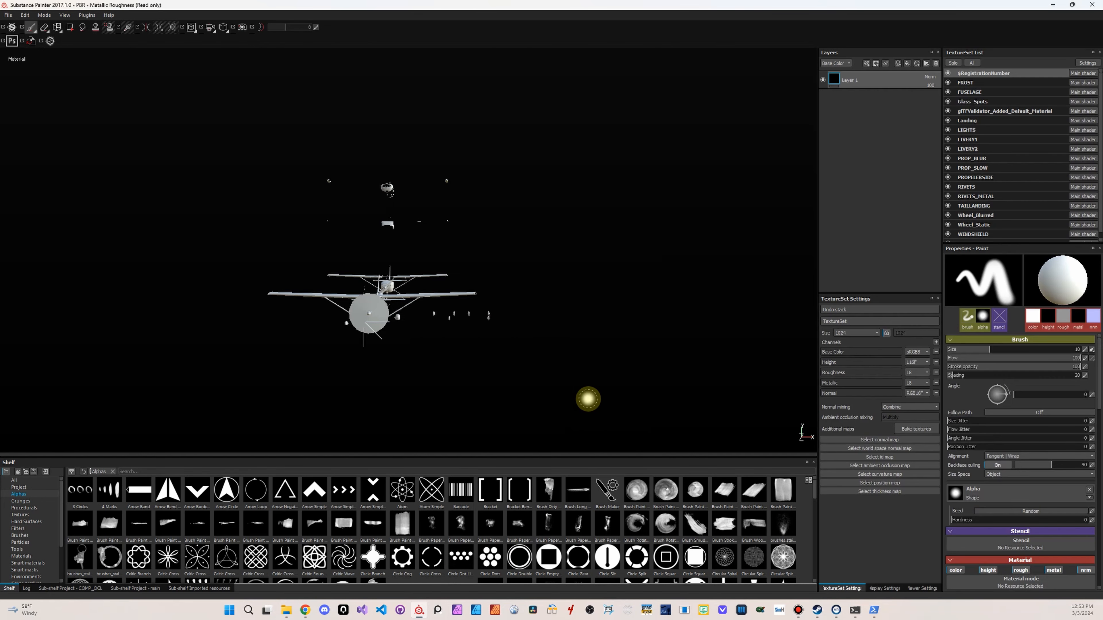
left_click(30, 18)
left_click(31, 19)
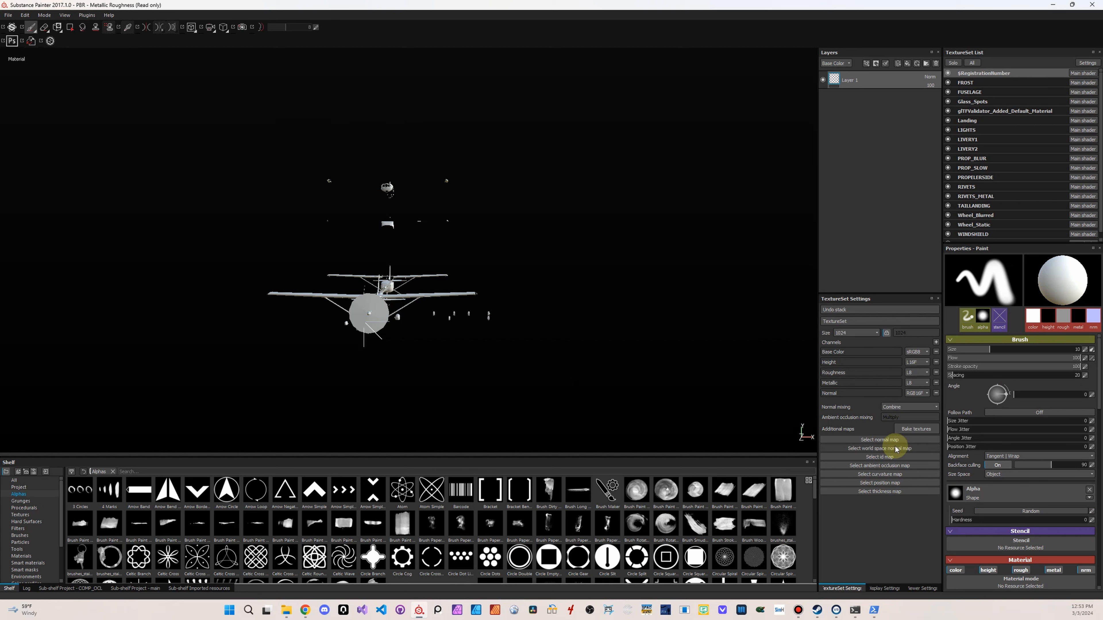
Rename the Glass_Spots texture set to GLASS and the Landing texture set to STRUTS
double_click(977, 102)
key("BackSpace")
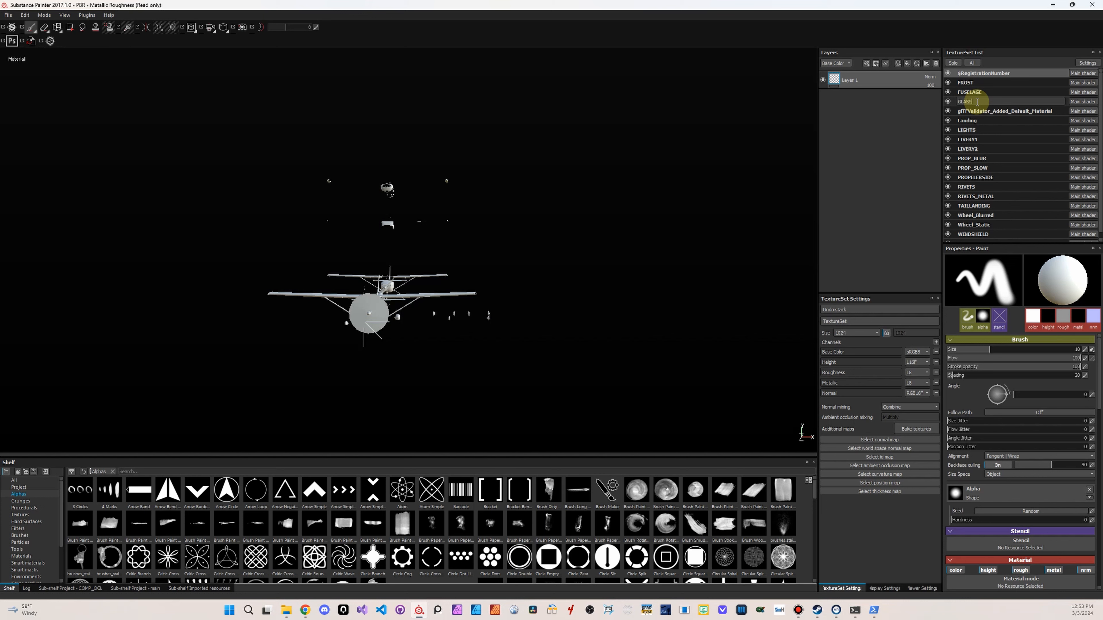
key("Return")
double_click(983, 121)
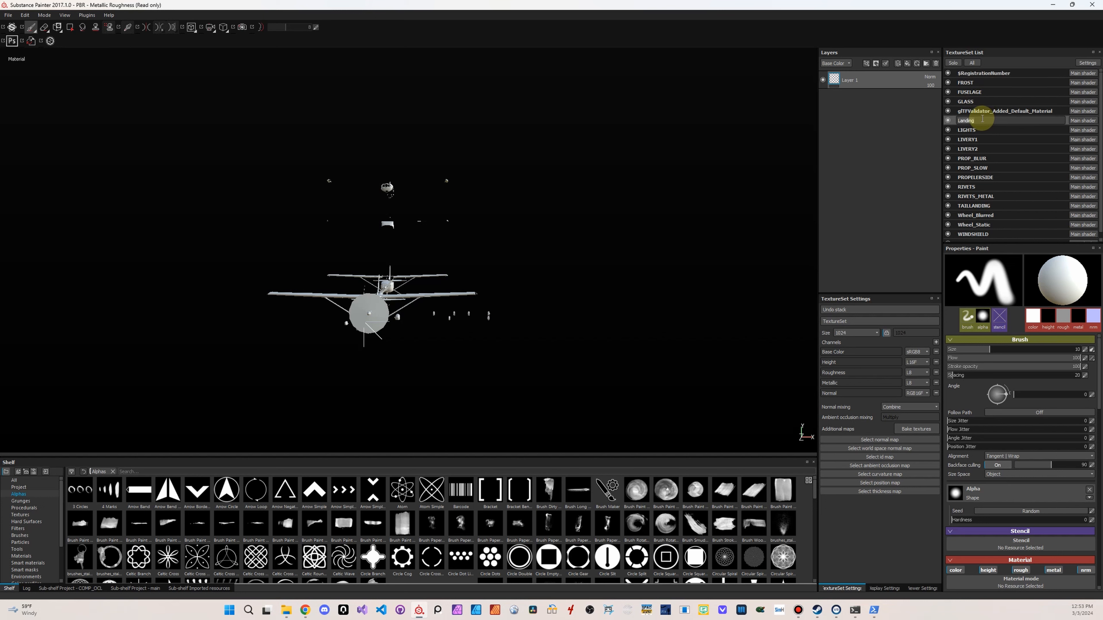
key("BackSpace")
type("STRUTS")
left_click(977, 129)
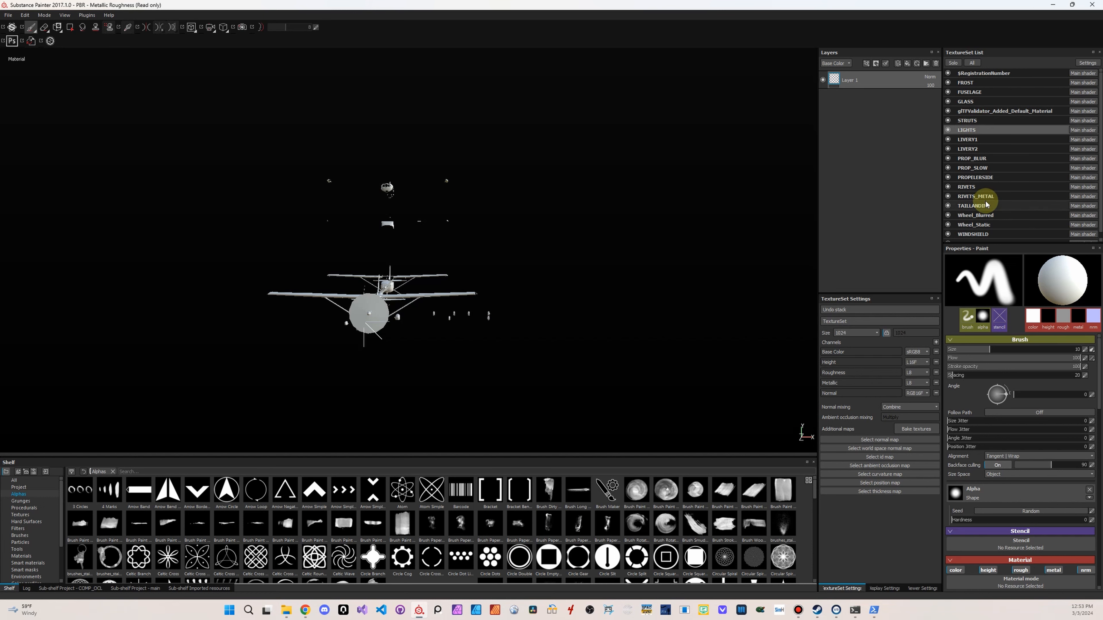
Rename the Wheel_Blurred texture set to WHEEL_BLURRED
left_click(998, 217)
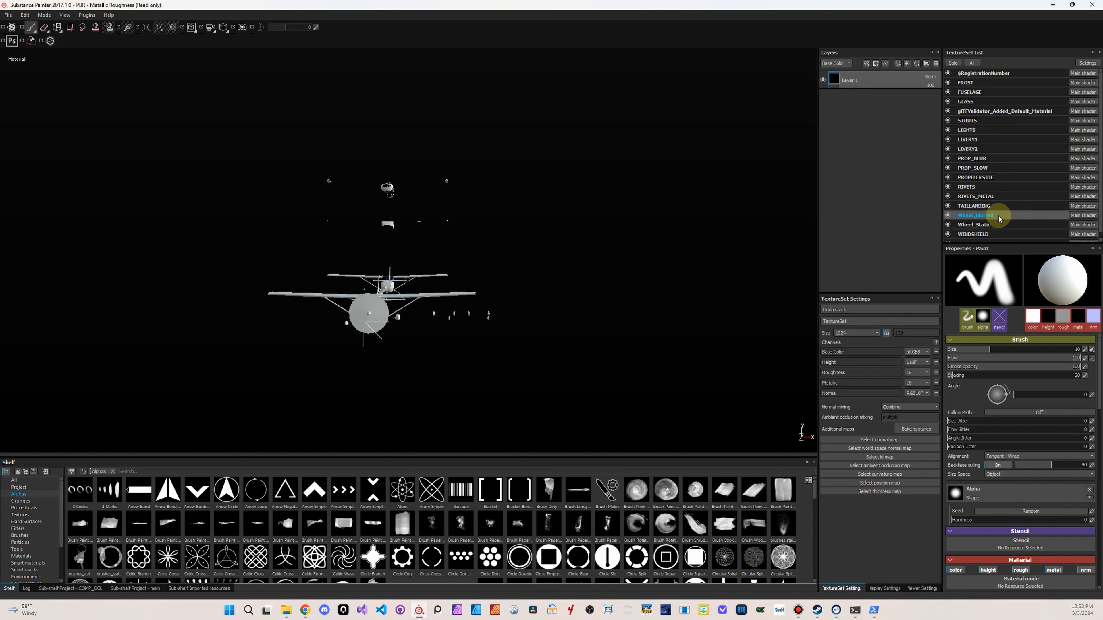
double_click(998, 216)
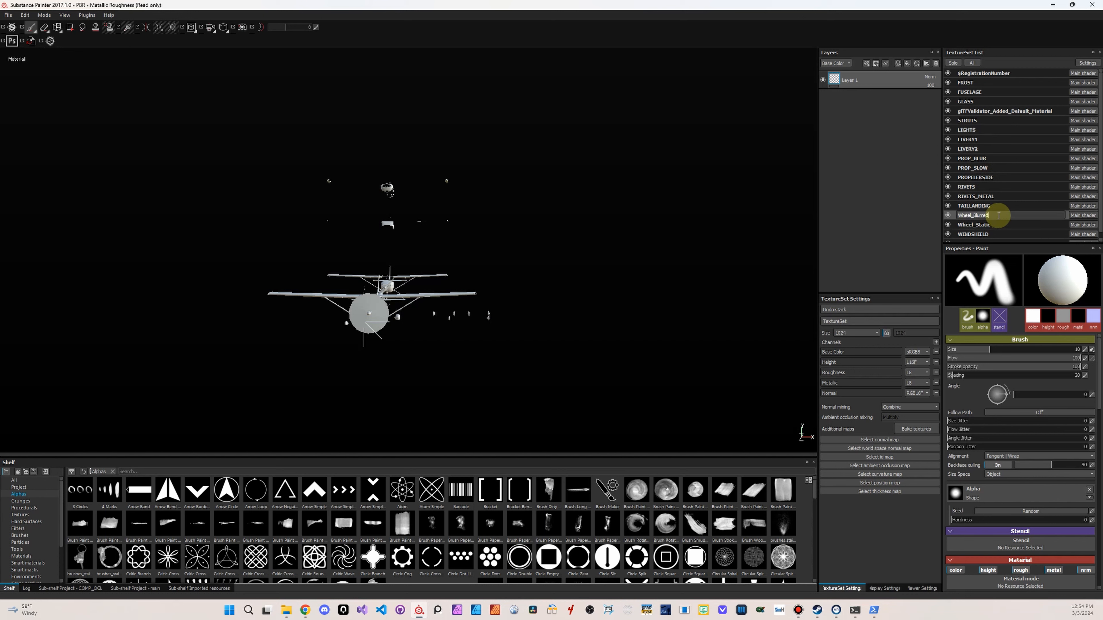
key("ctrl+a")
key("BackSpace")
type("WHEEL_BLURRED")
Rename the Wheel_Static texture set to WHEEL_STATIC
left_click(998, 226)
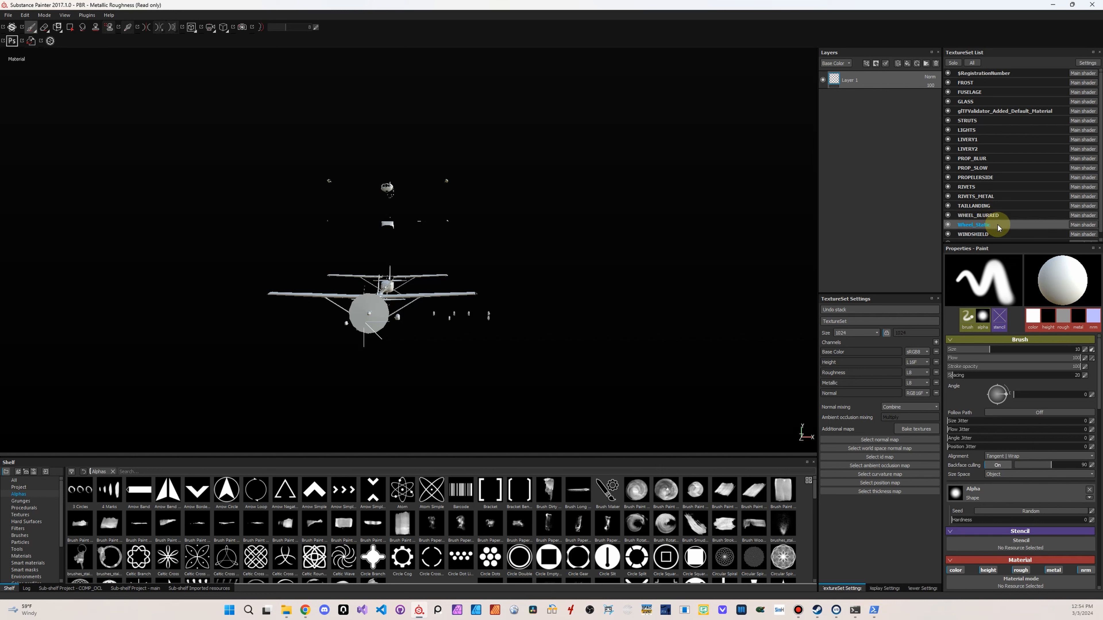
double_click(998, 225)
key("ctrl+a")
key("BackSpace")
type("WHEEL_)S")
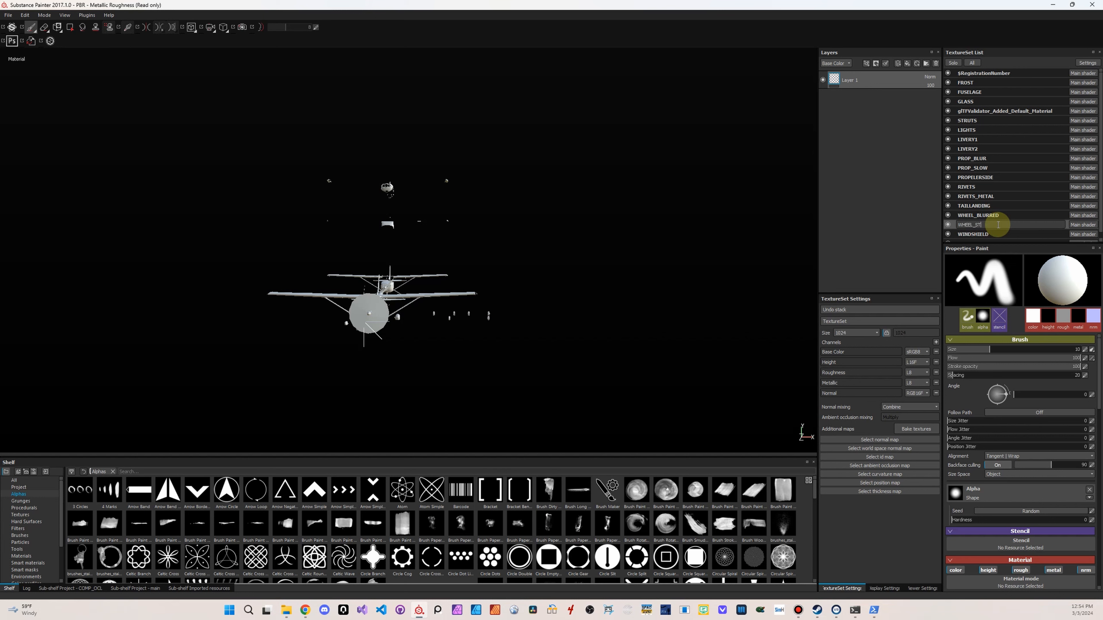
type("TATIC")
key("Return")
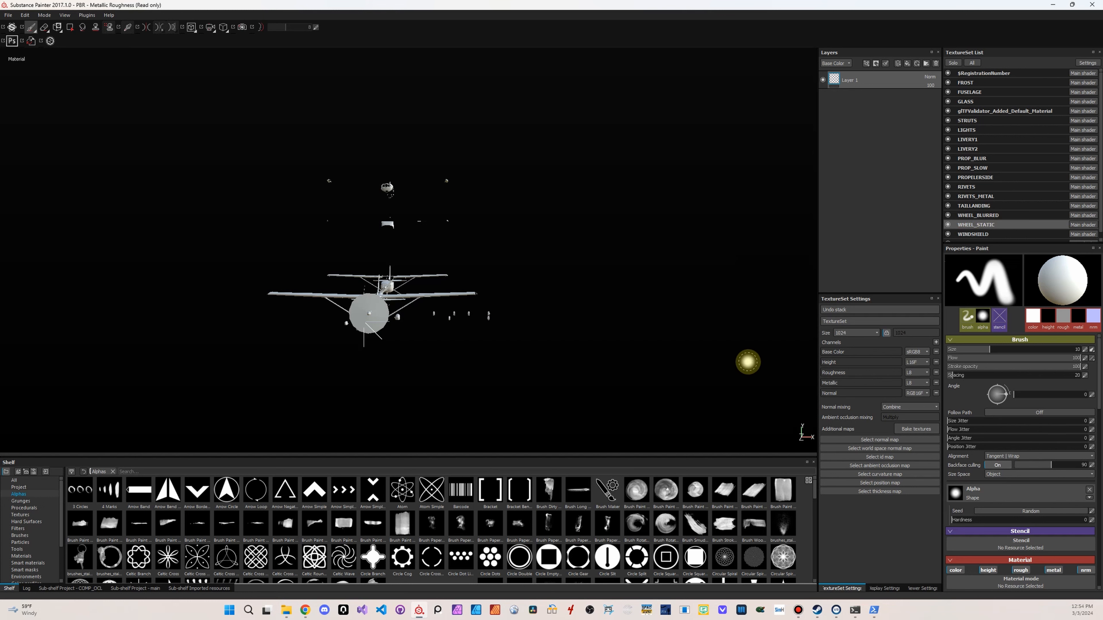
Bake the additional maps for all texture sets at an output size of 4096, leaving out the ID map
left_click(934, 430)
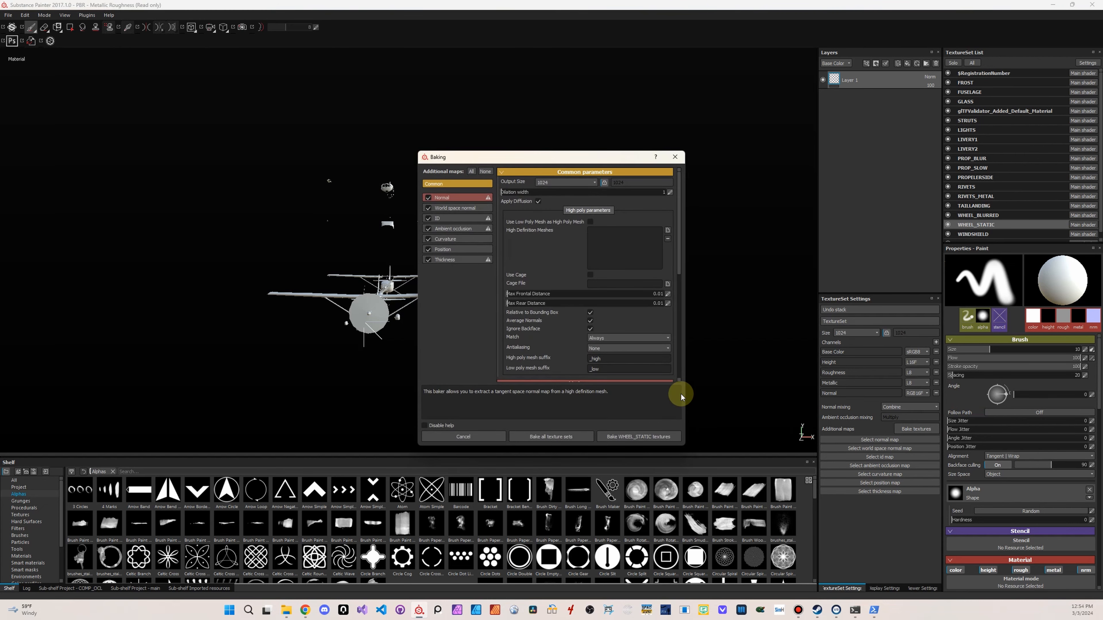
left_click(430, 218)
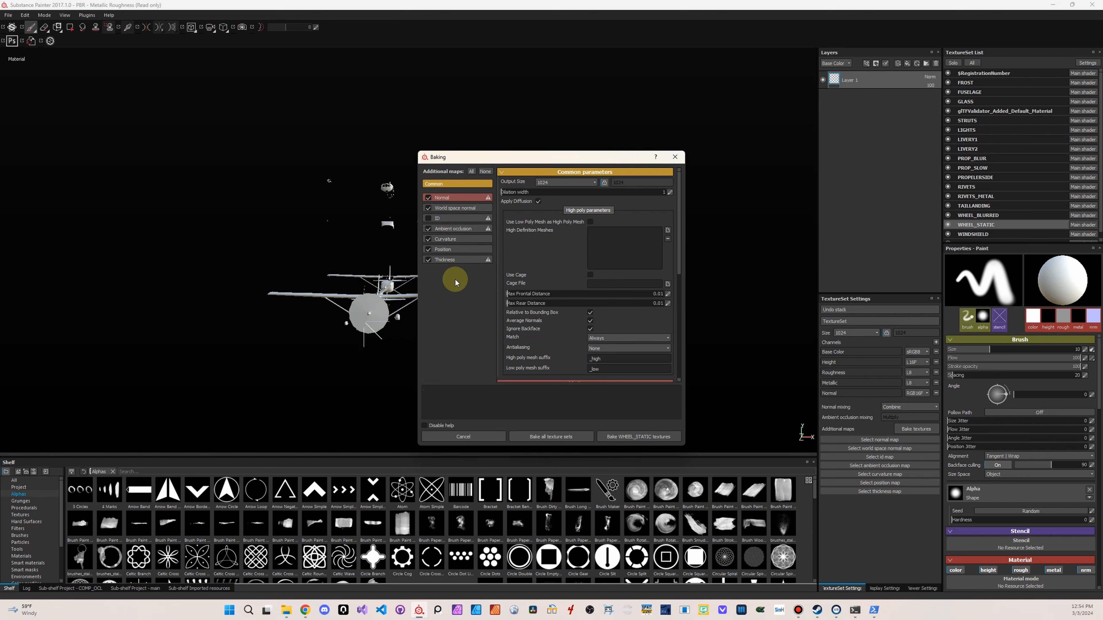
left_click_drag(545, 156, 386, 130)
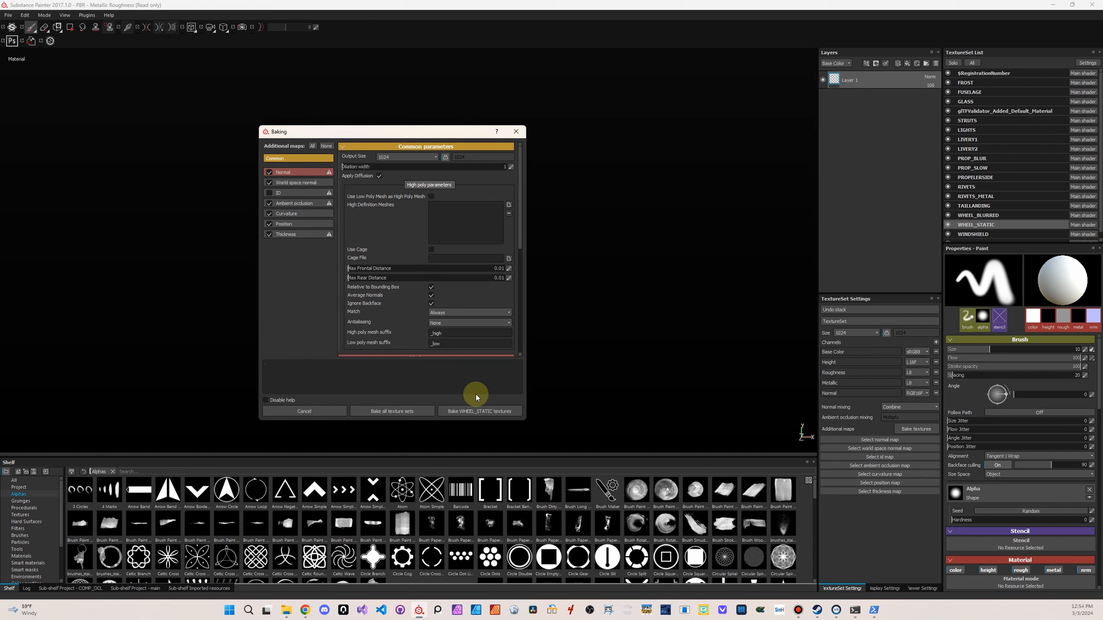
left_click(413, 160)
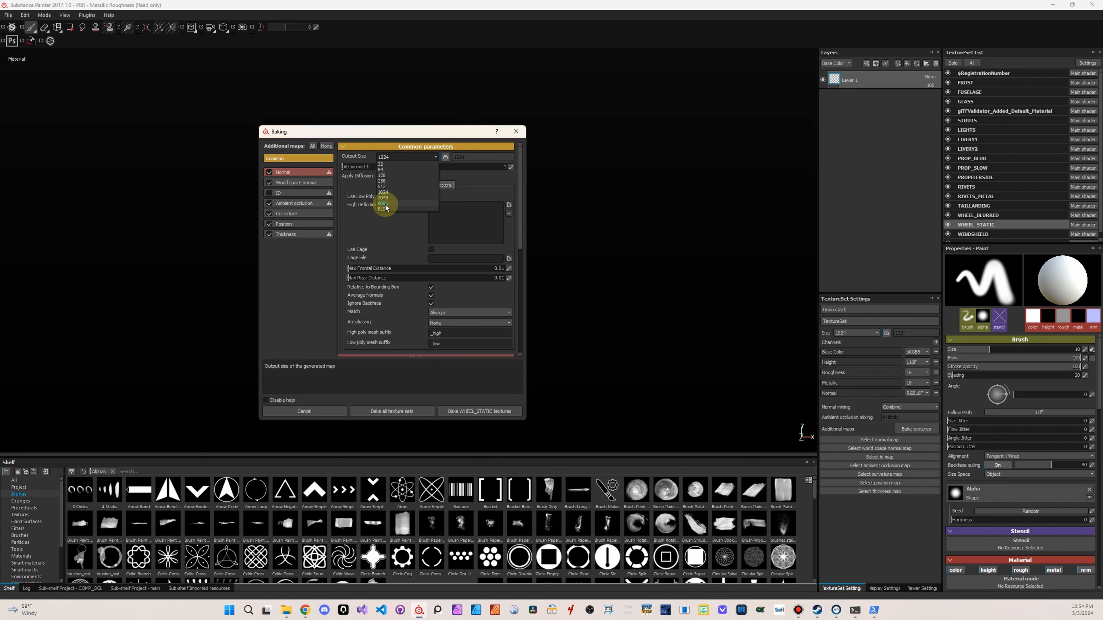
left_click(385, 204)
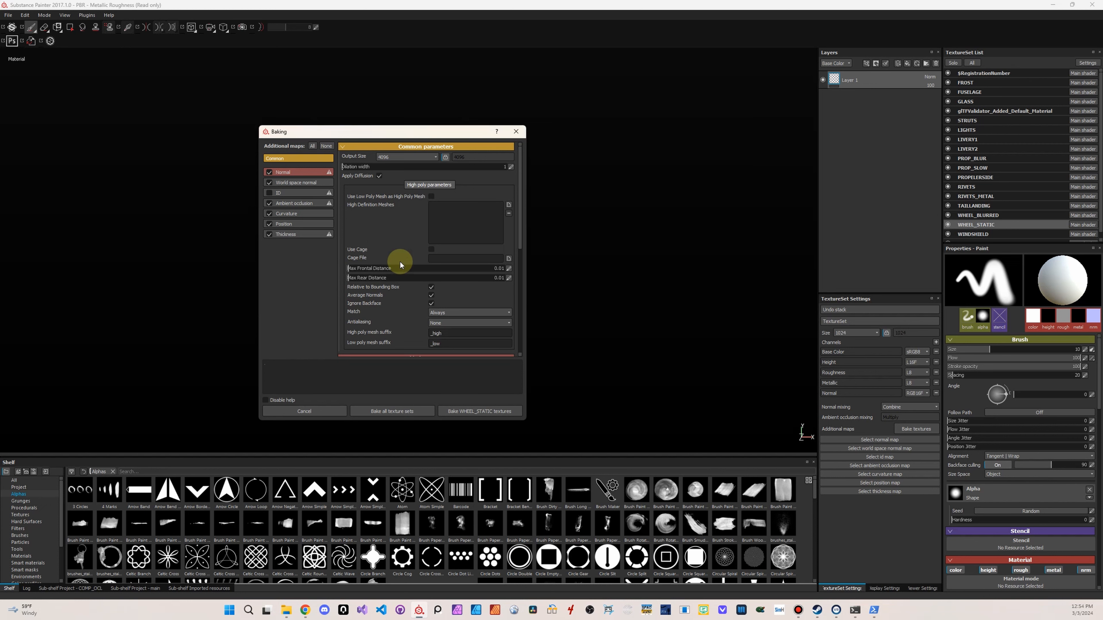
left_click(381, 411)
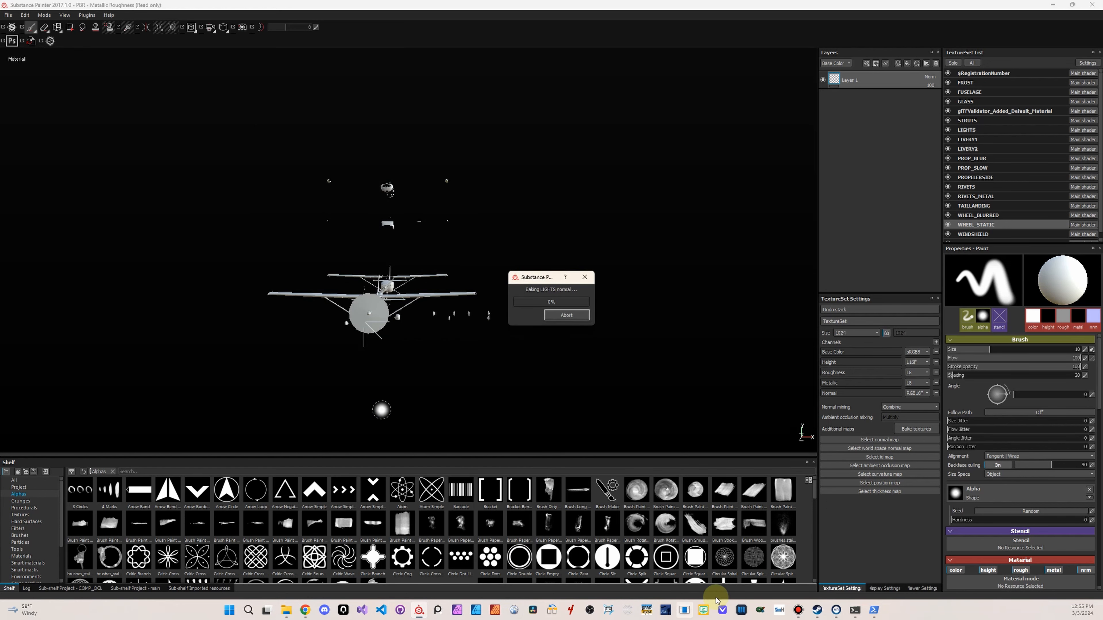
Check the PNG conversion in PowerShell, then in File Explorer permanently delete all DDS files from the original_textures_blue folder
left_click(874, 610)
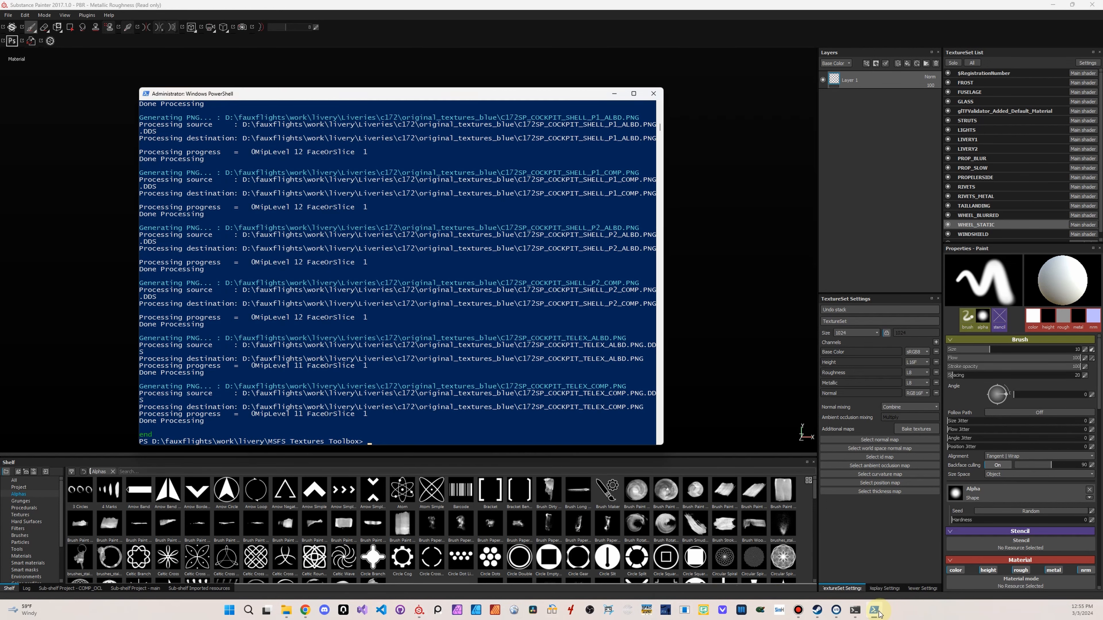
scroll(474, 350, "down", 2)
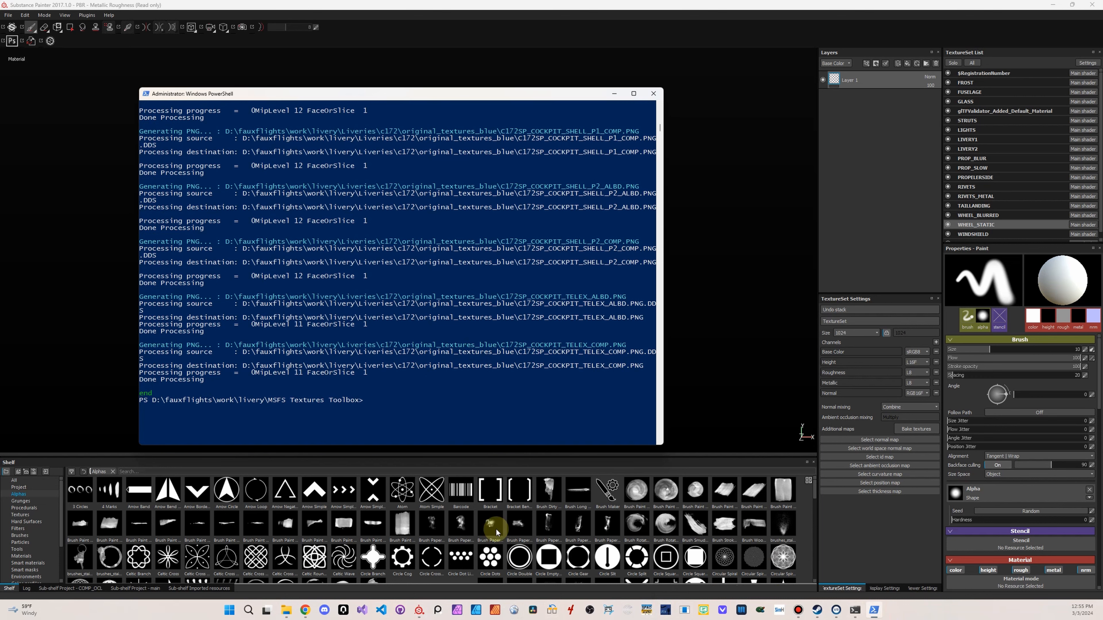
left_click(287, 613)
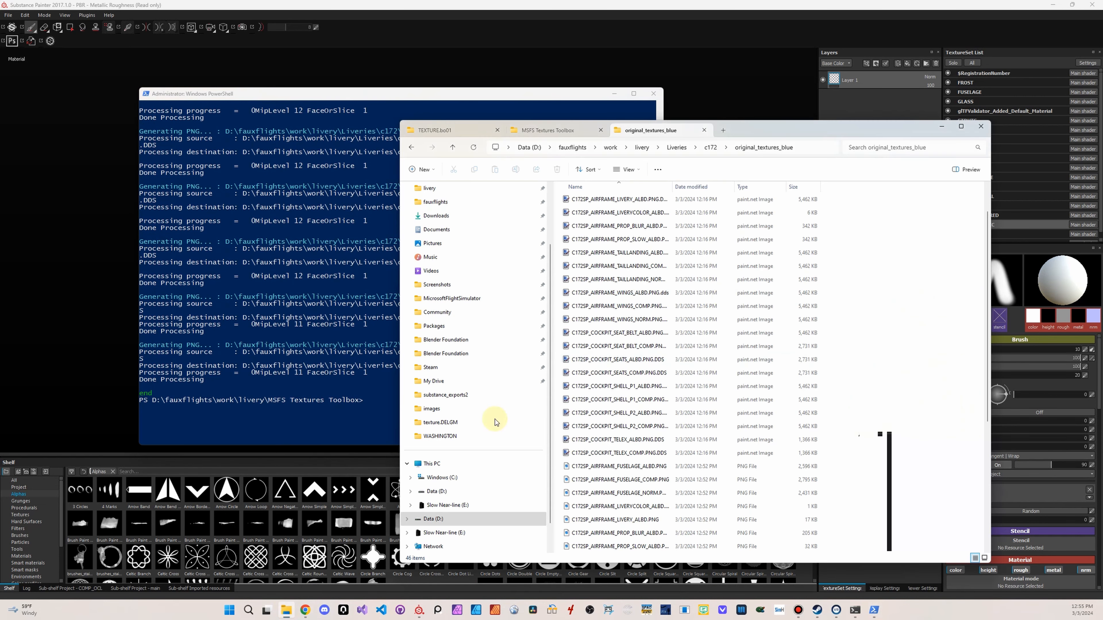
scroll(677, 370, "down", 5)
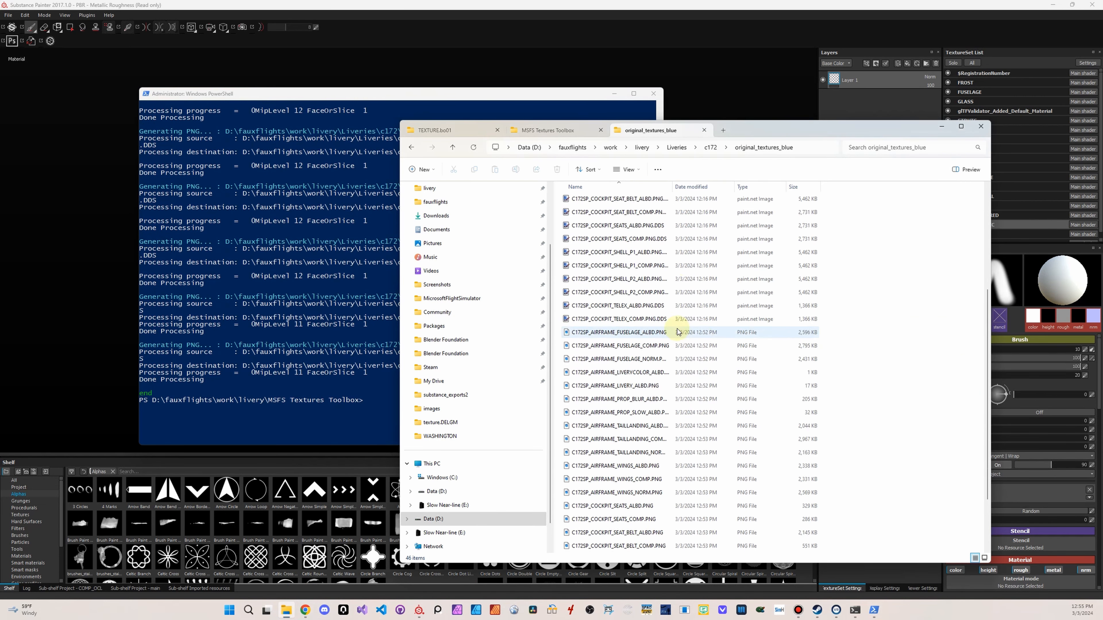
scroll(666, 382, "up", 4)
left_click(667, 405)
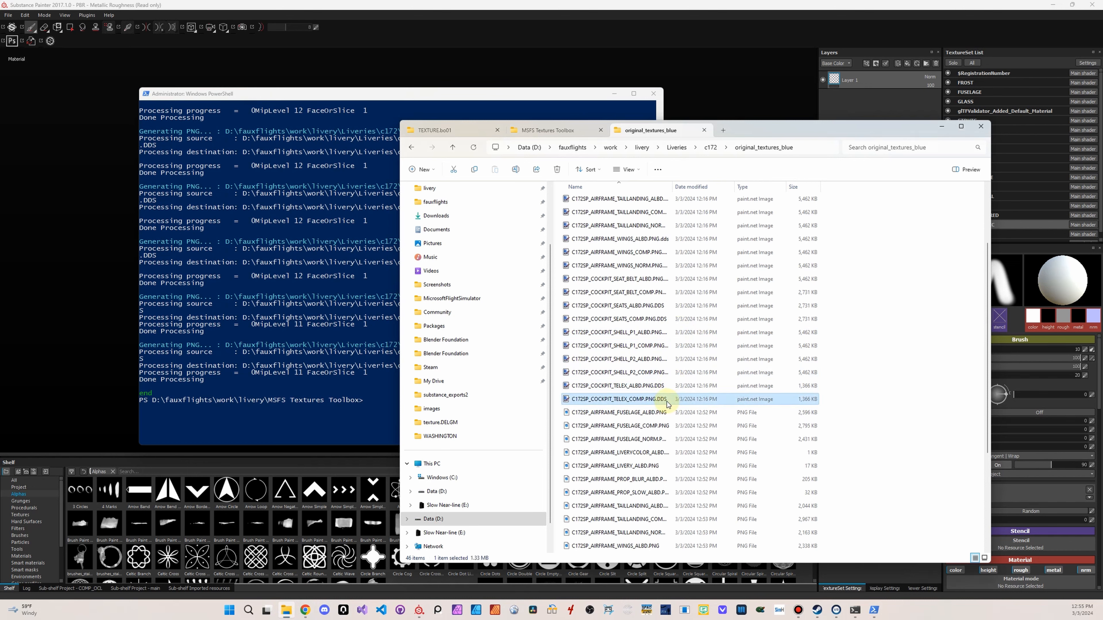
scroll(677, 352, "up", 3)
left_click(756, 187)
left_click(627, 201, "shift")
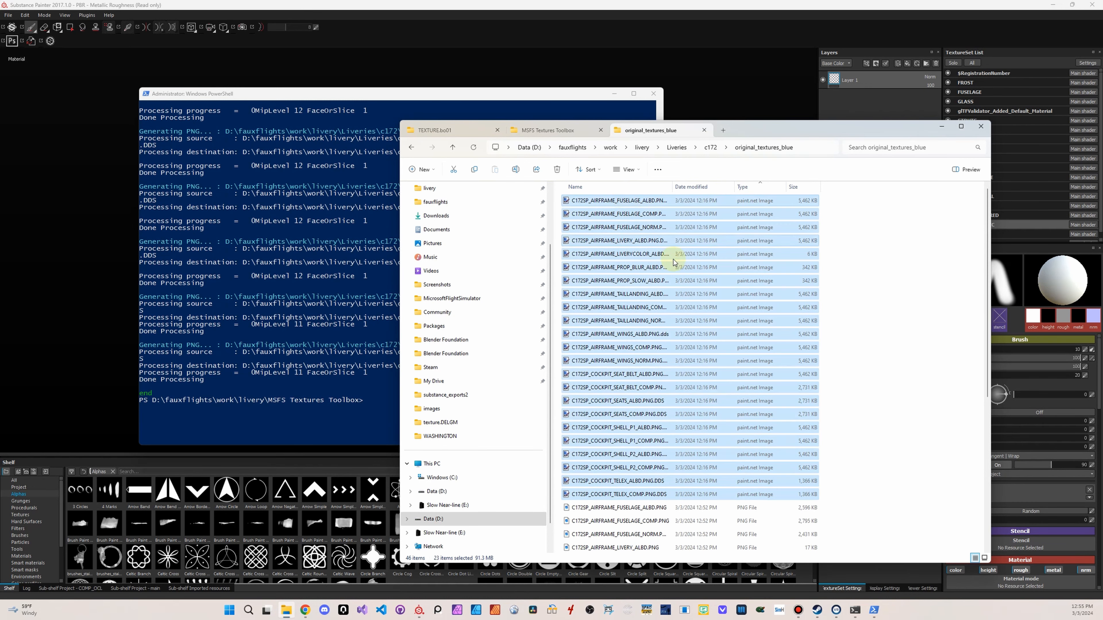
key("shift+Delete")
key("Return")
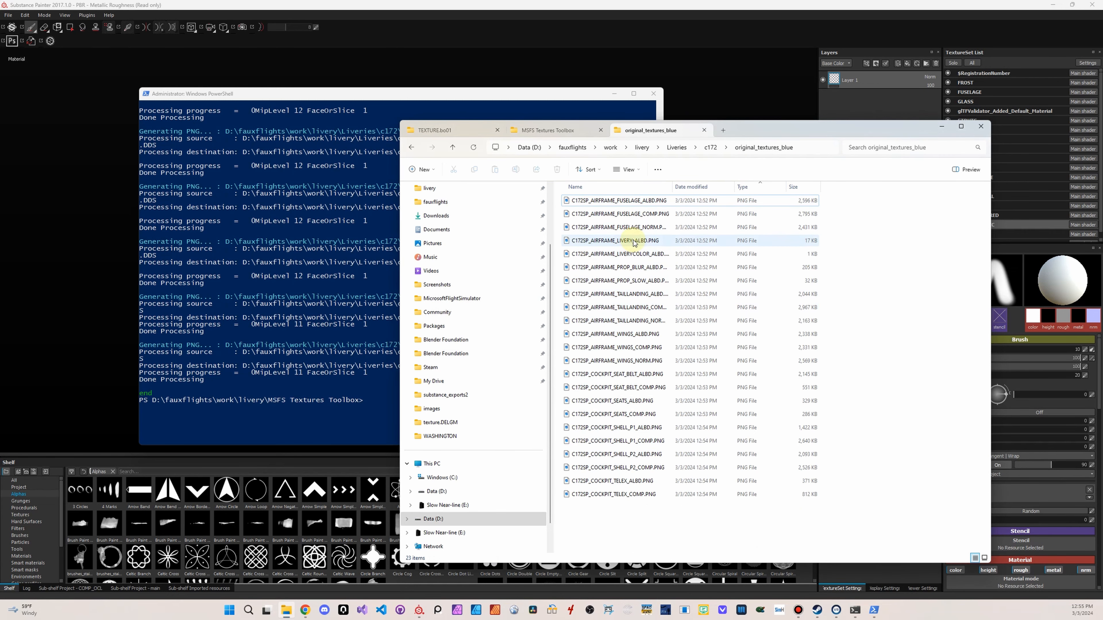
View the converted C172SP_AIRFRAME_LIVERY_ALBD.PNG and C172SP_AIRFRAME_FUSELAGE_ALBD.PNG textures, closing each image after checking it
double_click(634, 241)
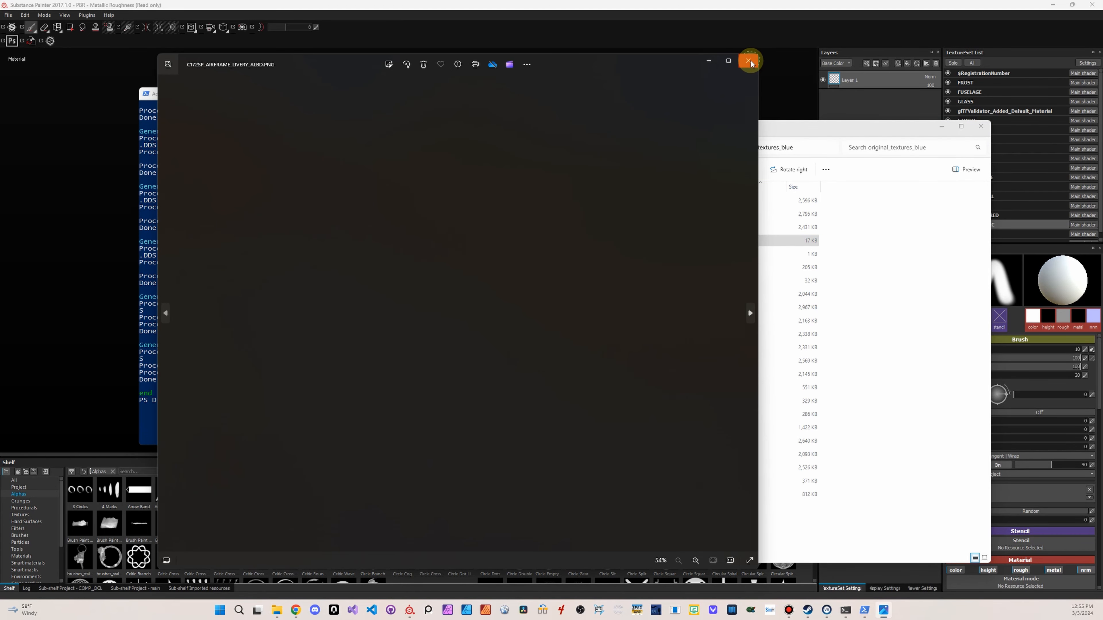
left_click(749, 62)
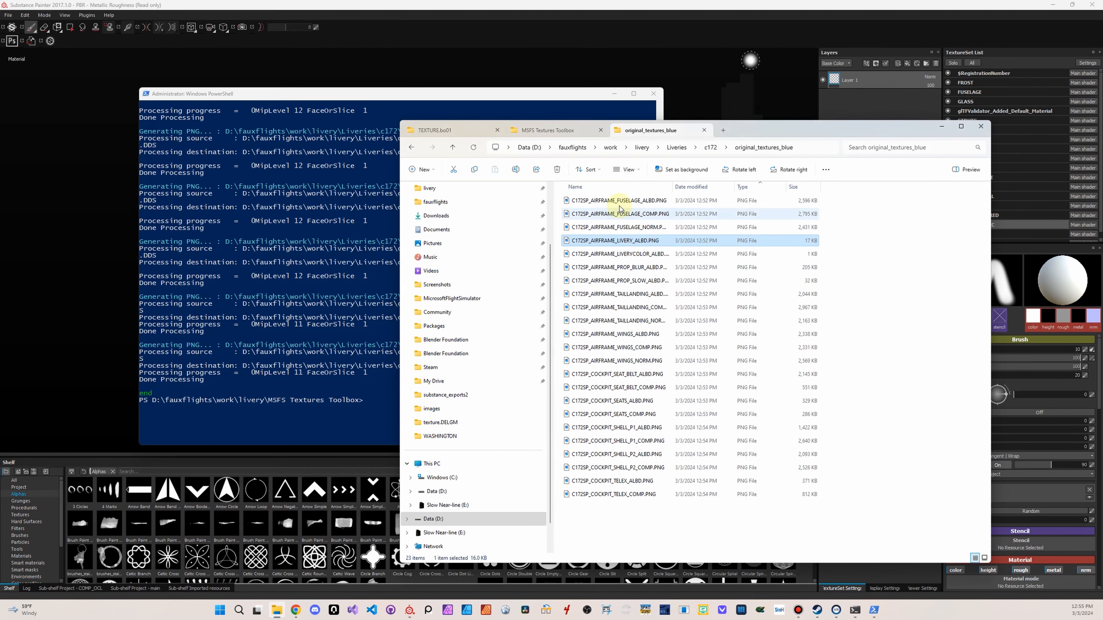
double_click(642, 200)
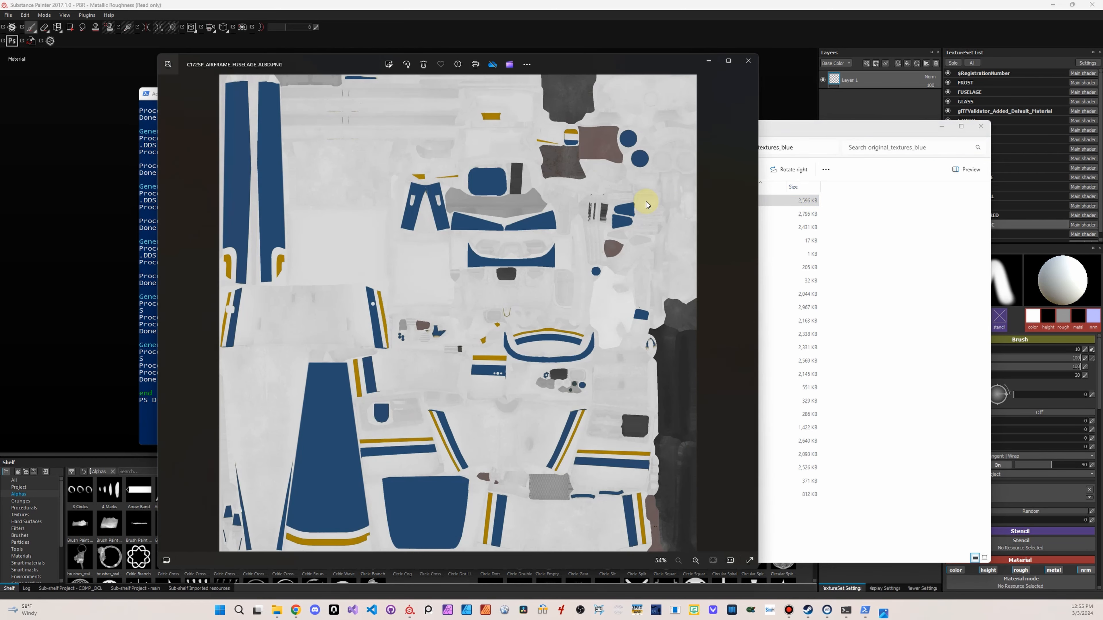
left_click(748, 62)
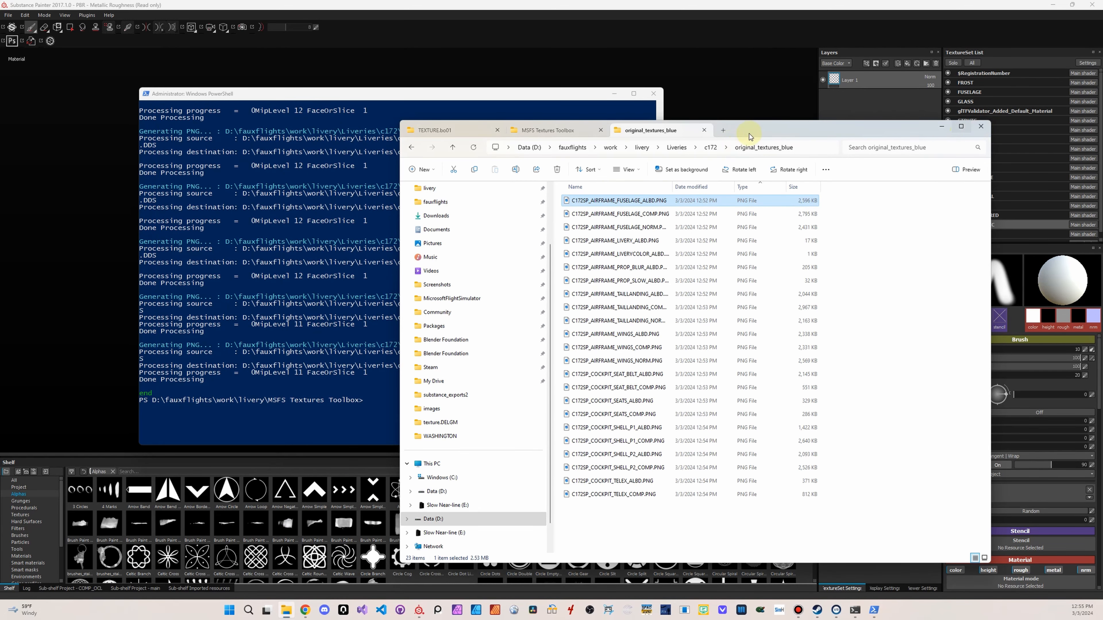
left_click(505, 65)
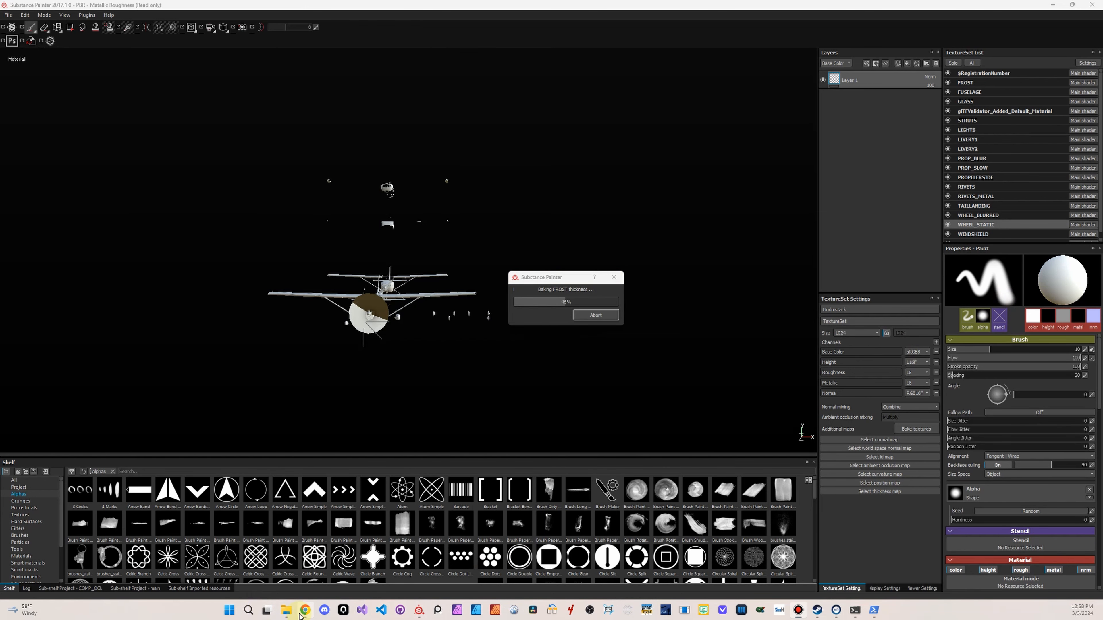
In File Explorer, go up to the liveries-c172fauxflights_blue folder and open its manifest.json in Notepad
left_click(286, 611)
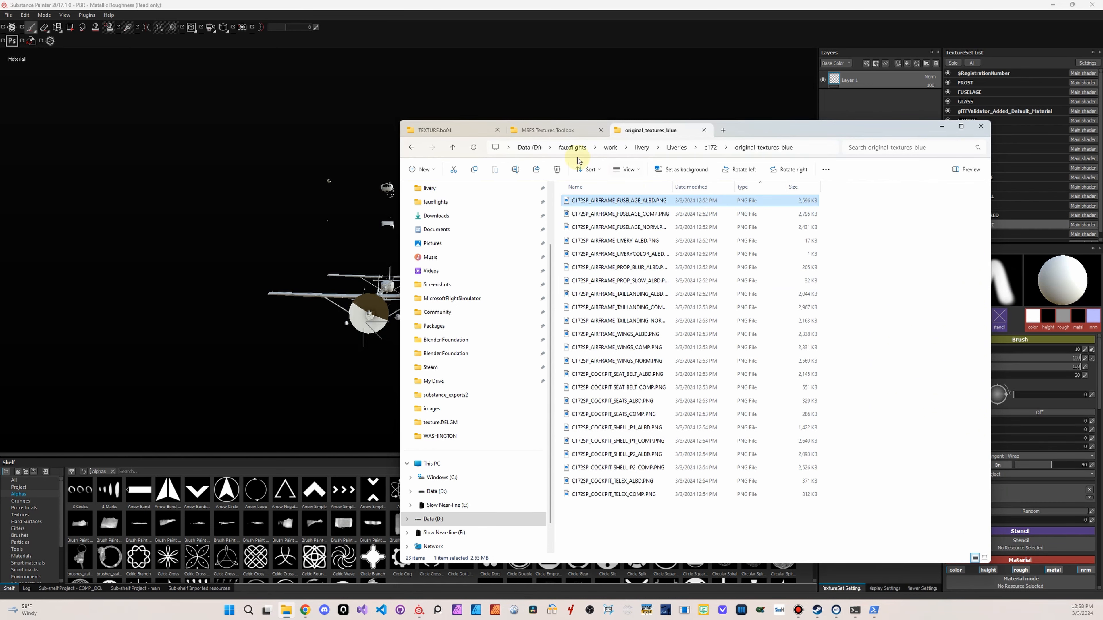
left_click(552, 132)
left_click(472, 132)
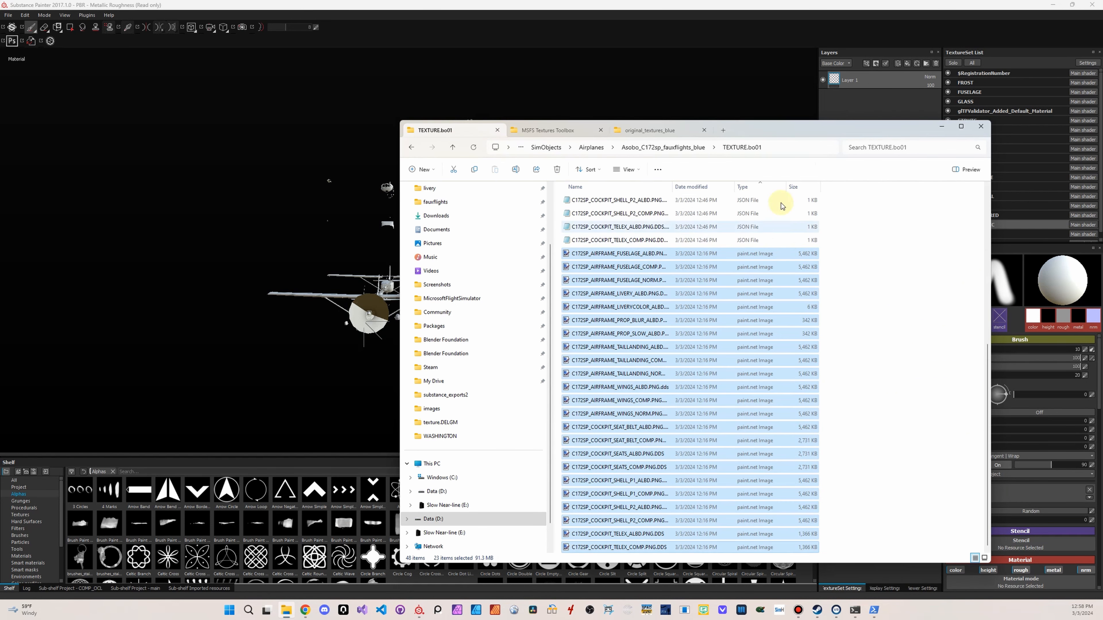
left_click(886, 256)
left_click(546, 148)
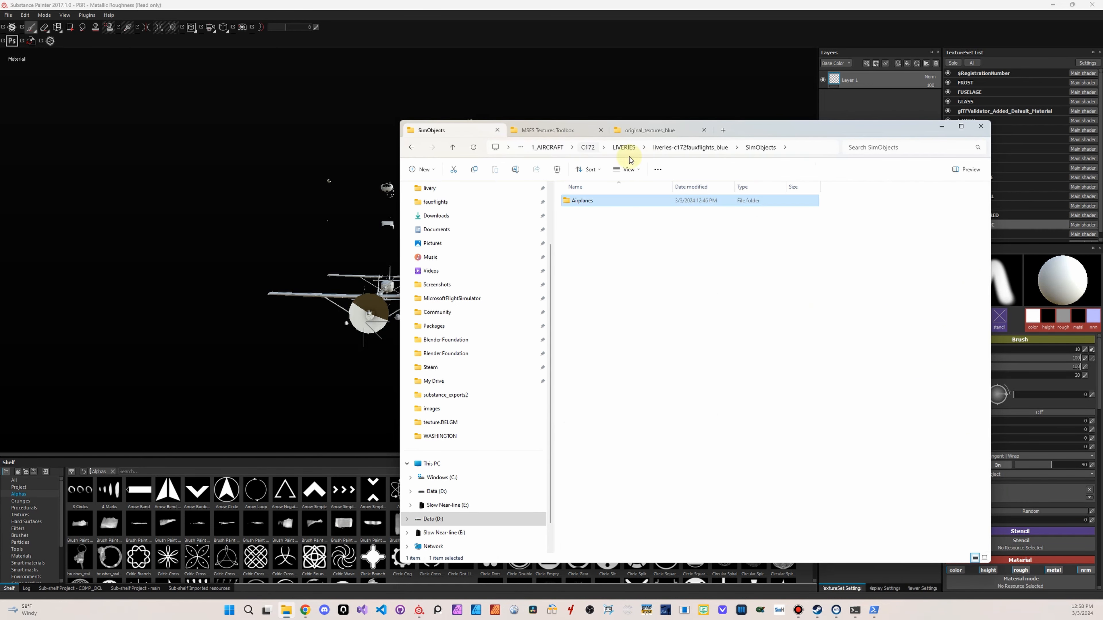
left_click(676, 148)
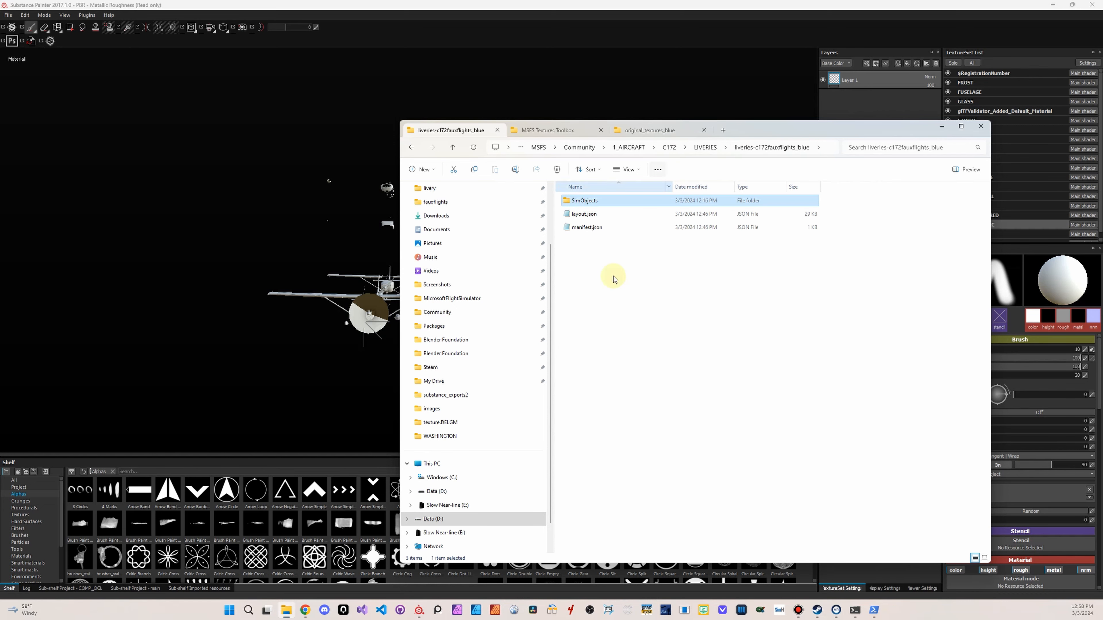
left_click(593, 228)
right_click(594, 228)
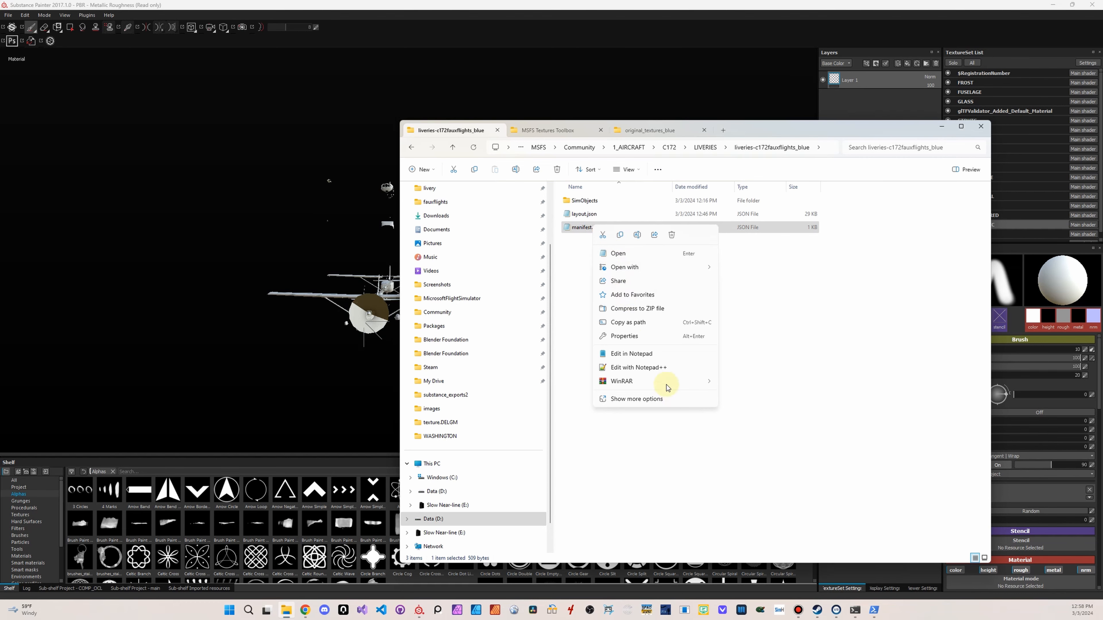
left_click(636, 353)
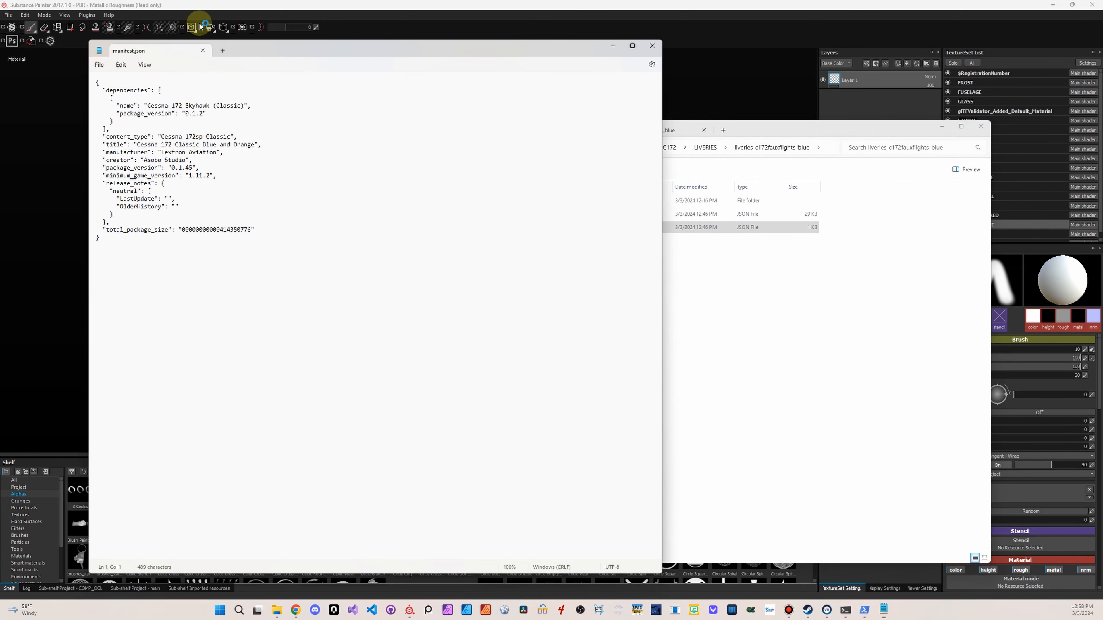
Change the title in manifest.json to "Cessna 172 Fauxflights Blue"
left_click_drag(245, 53, 548, 114)
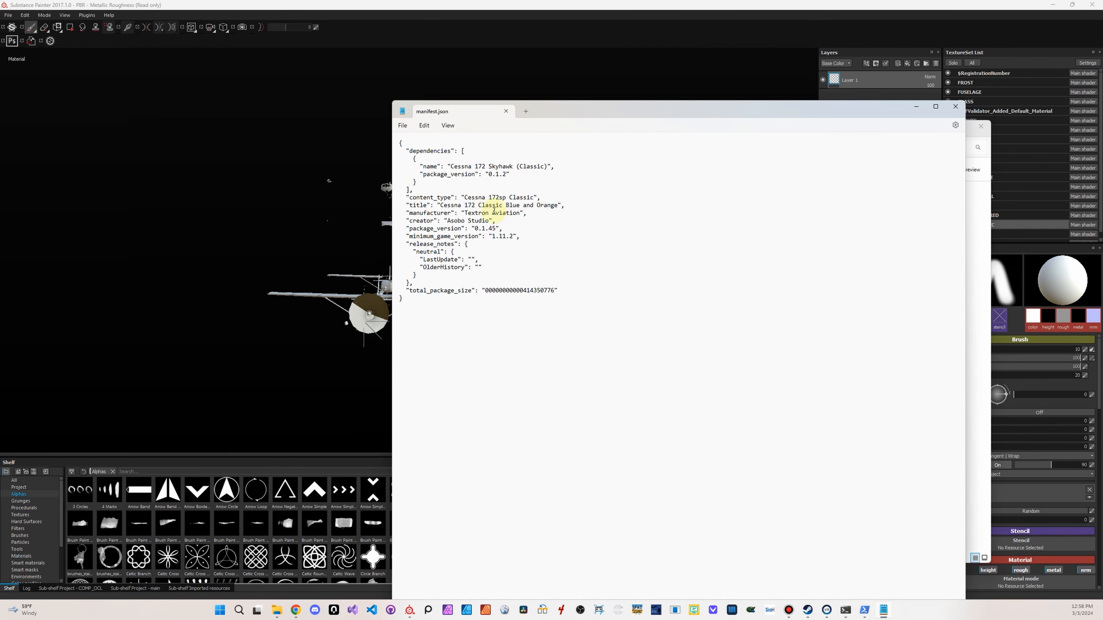
left_click_drag(478, 205, 559, 205)
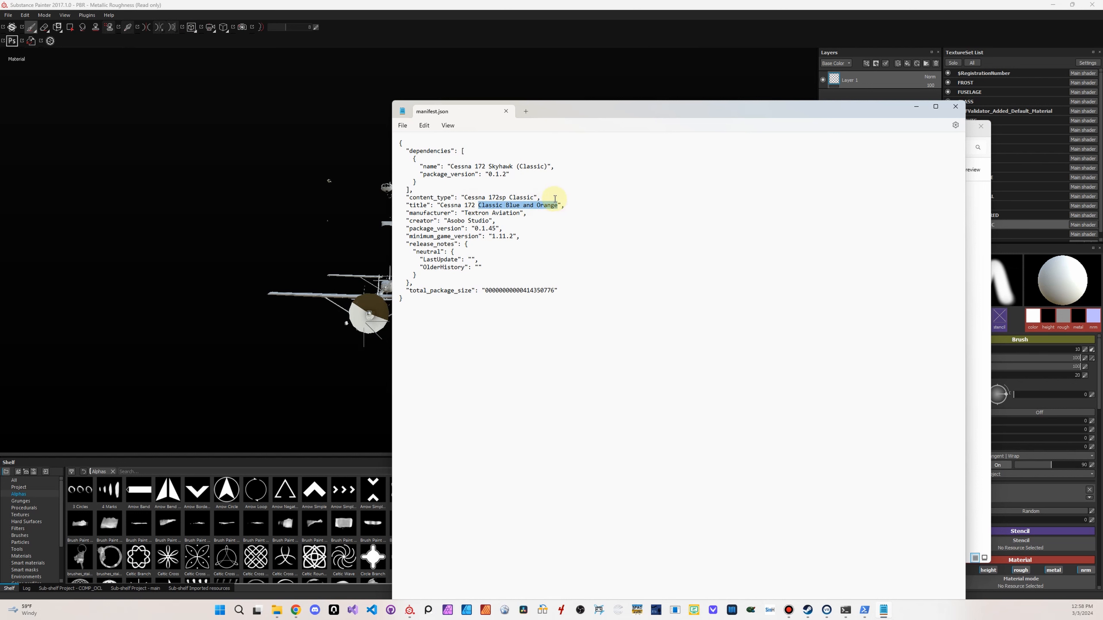
type("Fauxl")
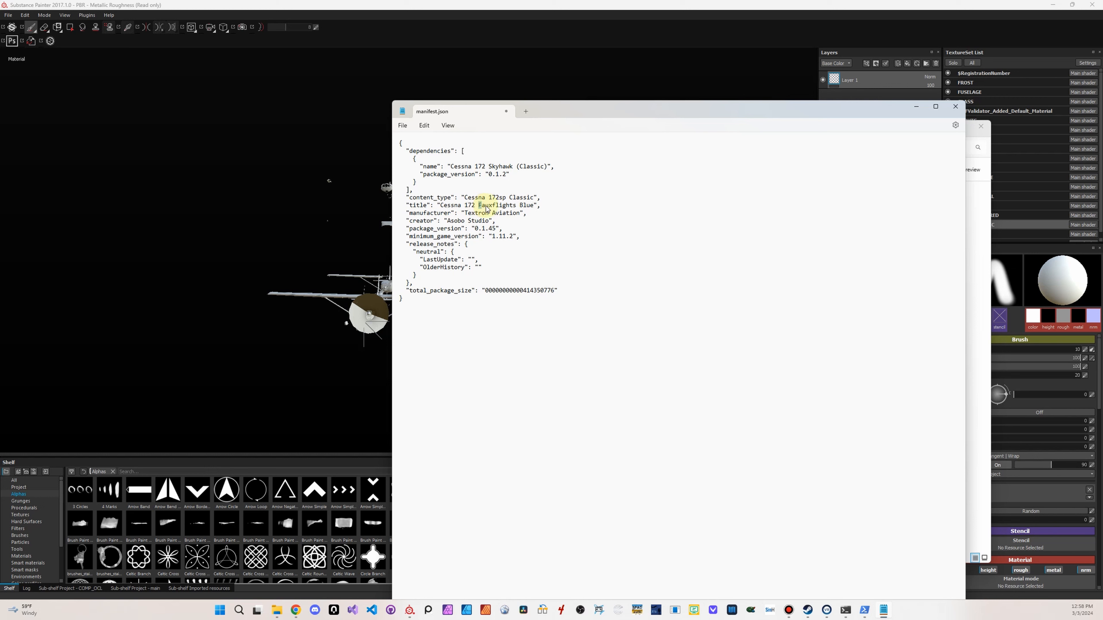
left_click_drag(487, 209, 538, 209)
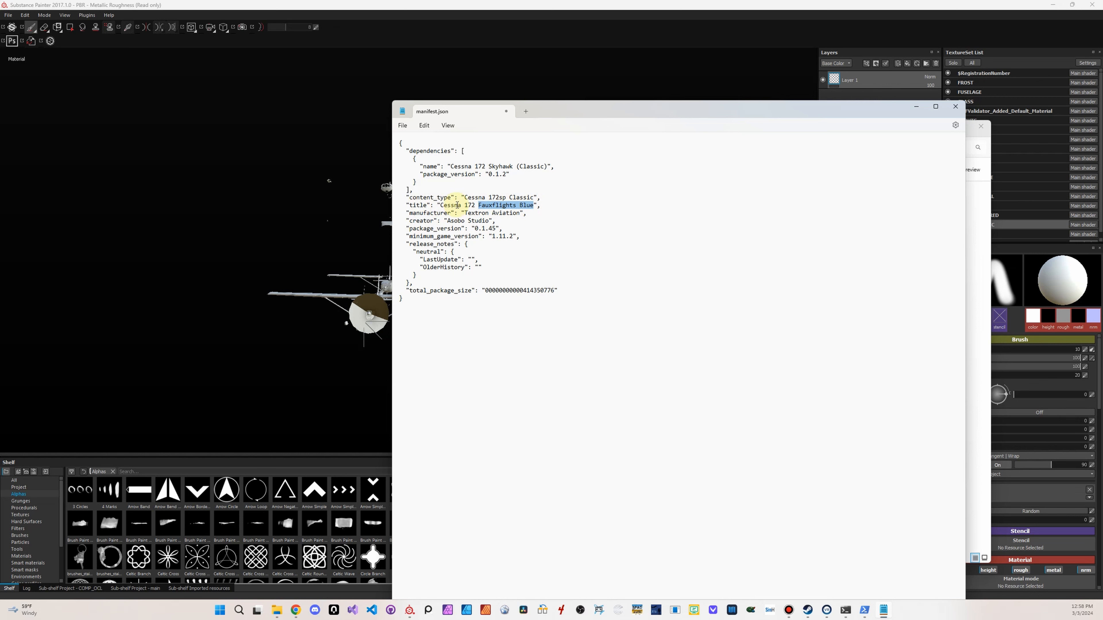
double_click(418, 206)
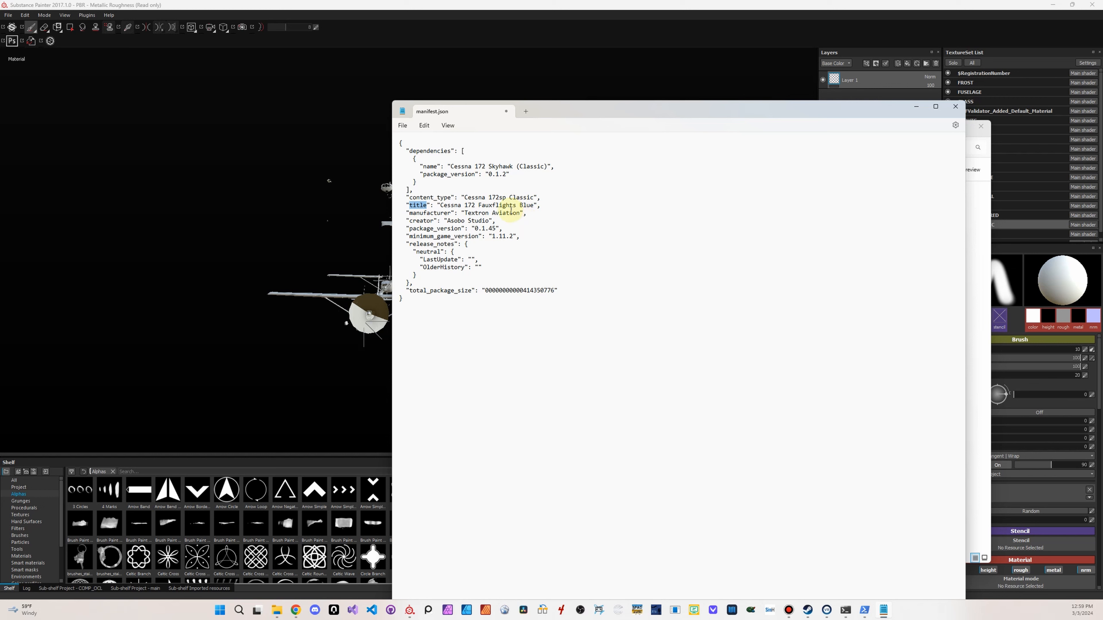
left_click(497, 202)
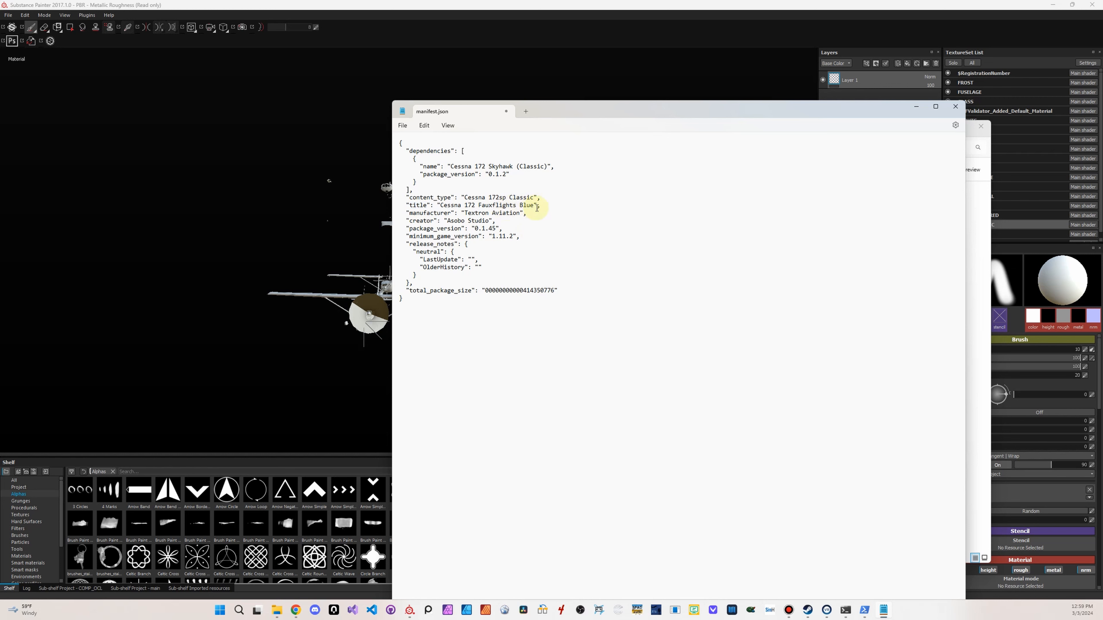
double_click(528, 206)
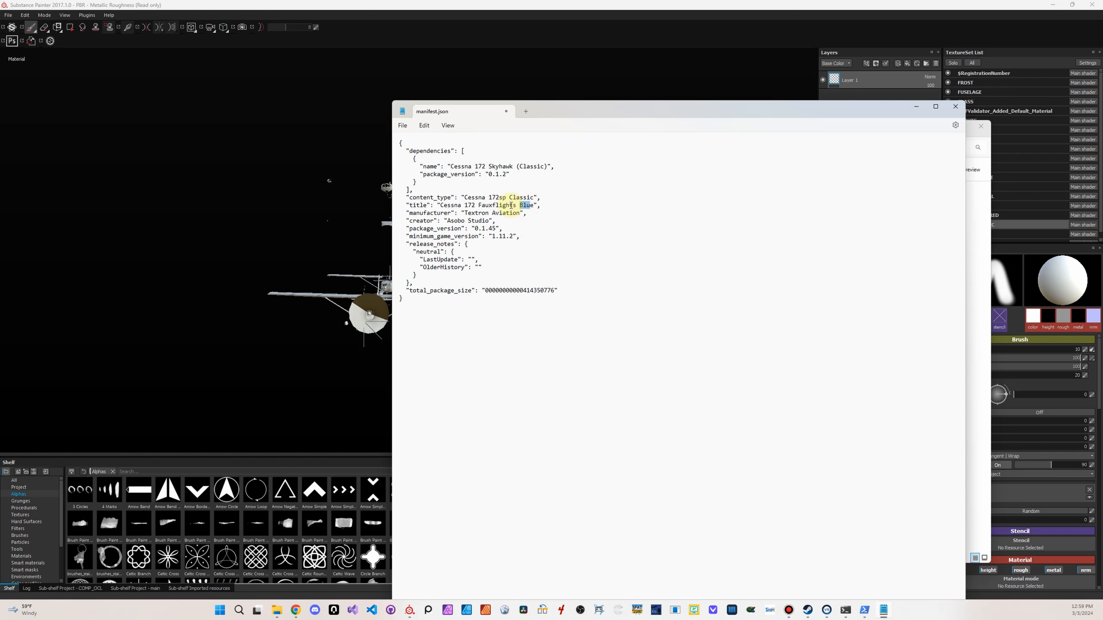
left_click(528, 206)
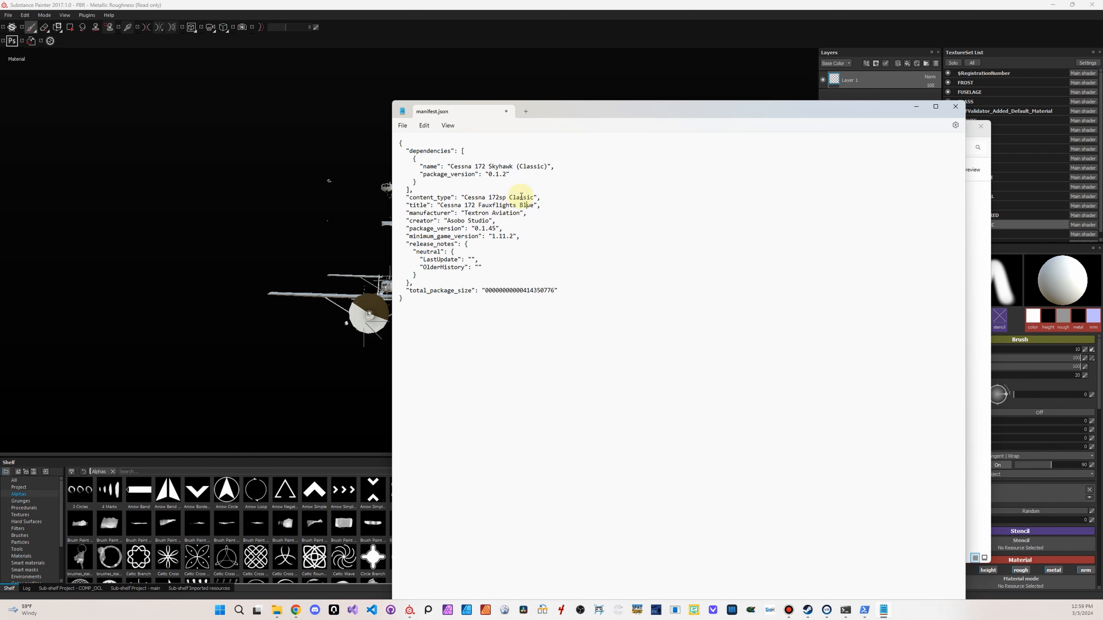
Save manifest.json and close it, returning to the livery package folder
left_click(402, 126)
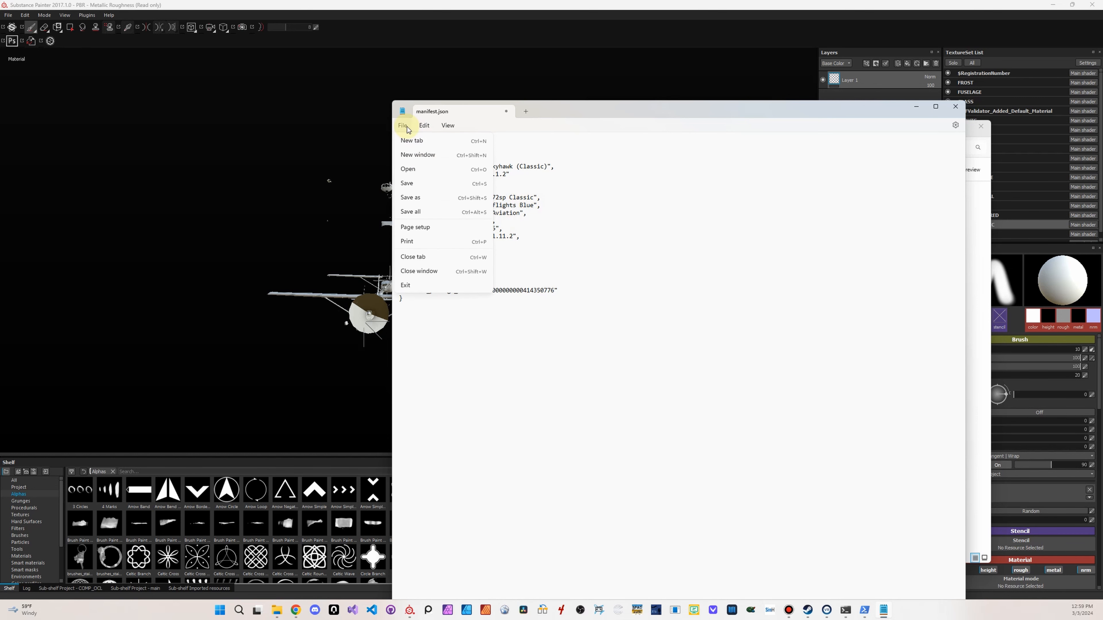
left_click(412, 183)
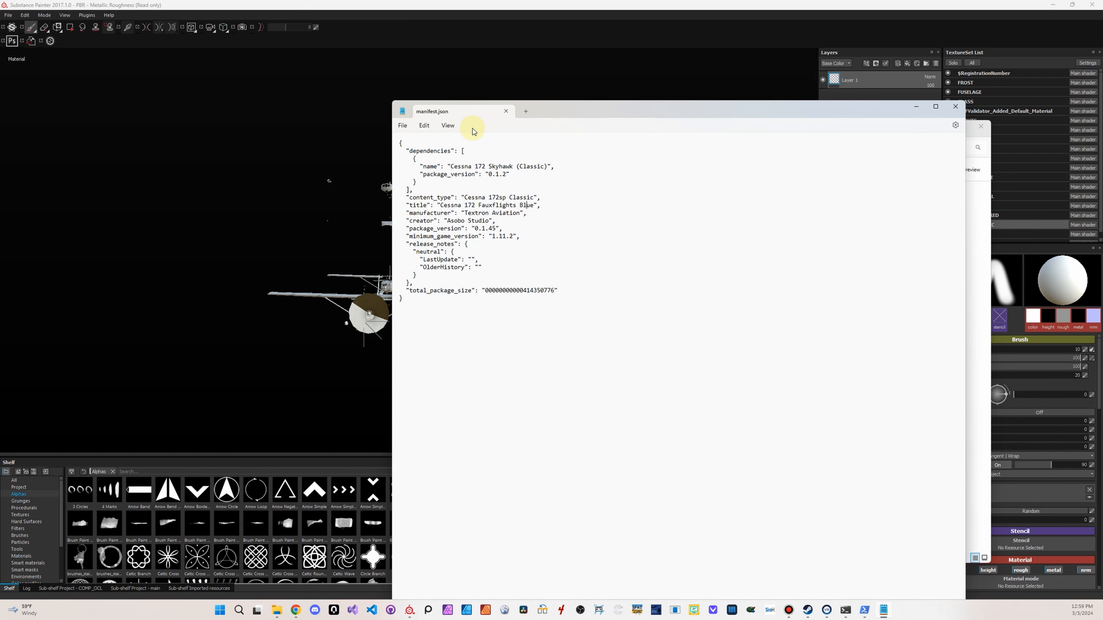
left_click(505, 111)
left_click(625, 256)
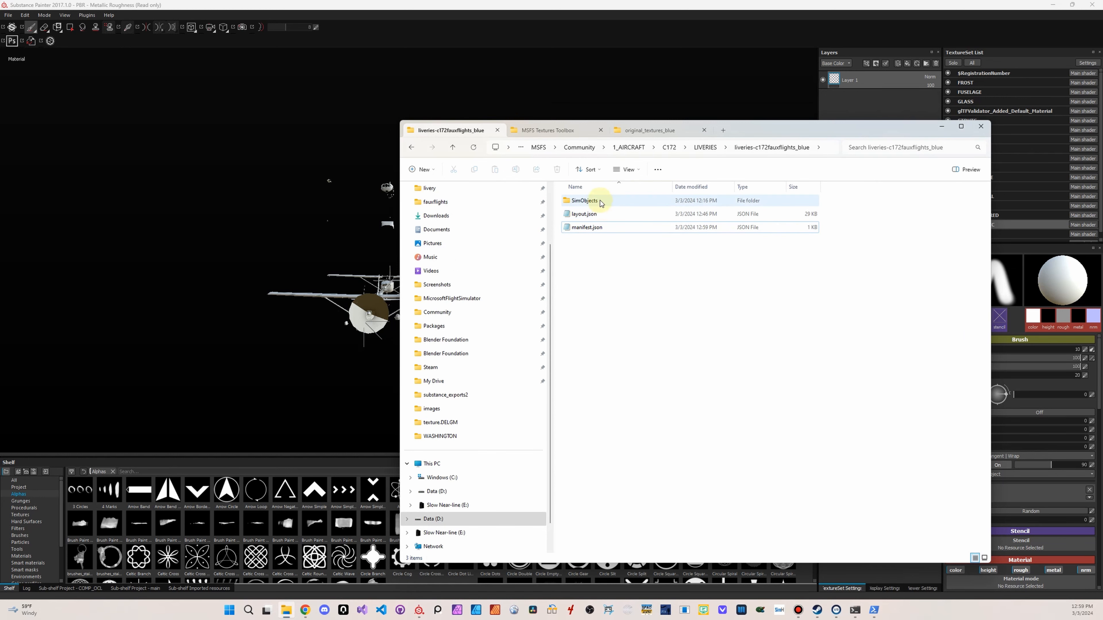
Browse through SimObjects and Airplanes to the Asobo_C172sp_fauxflights_blue folder and open its aircraft.cfg in Notepad
left_click(600, 215)
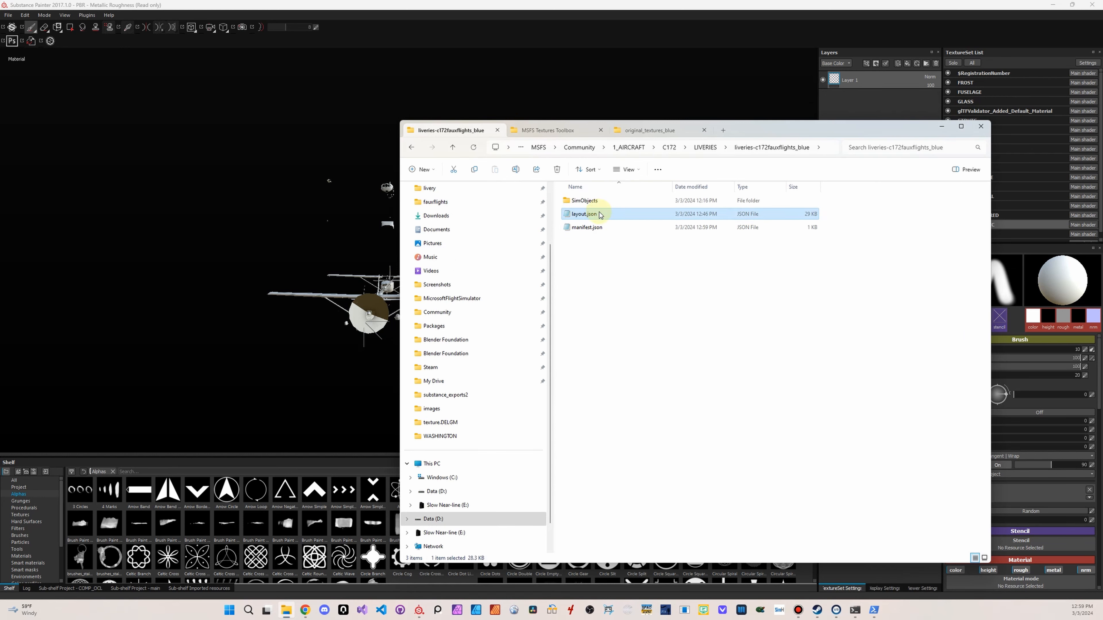
double_click(585, 201)
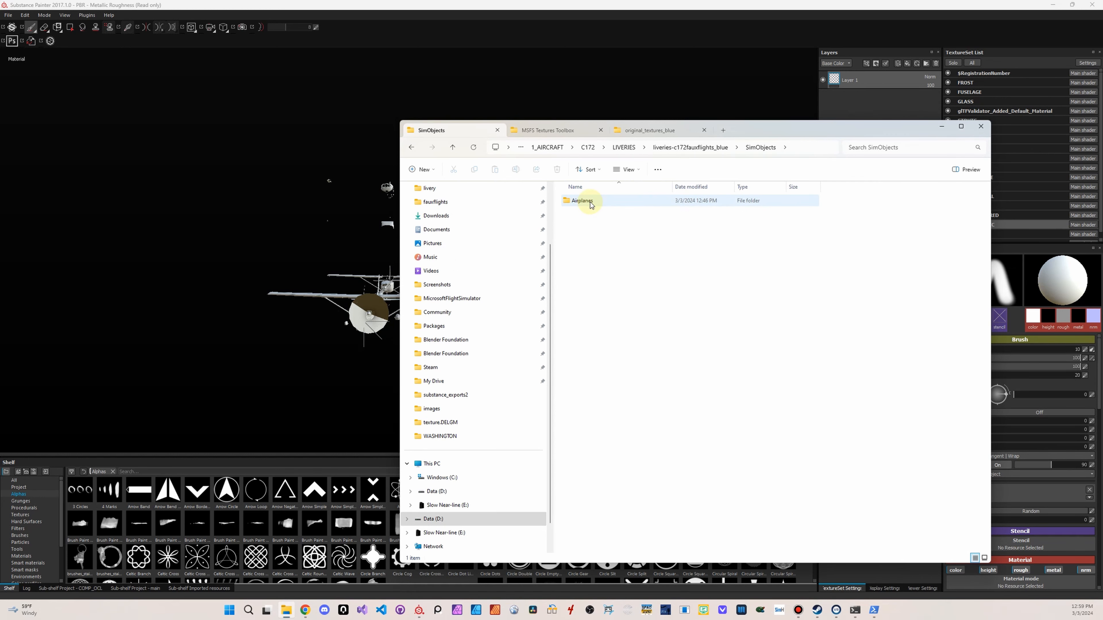
double_click(591, 204)
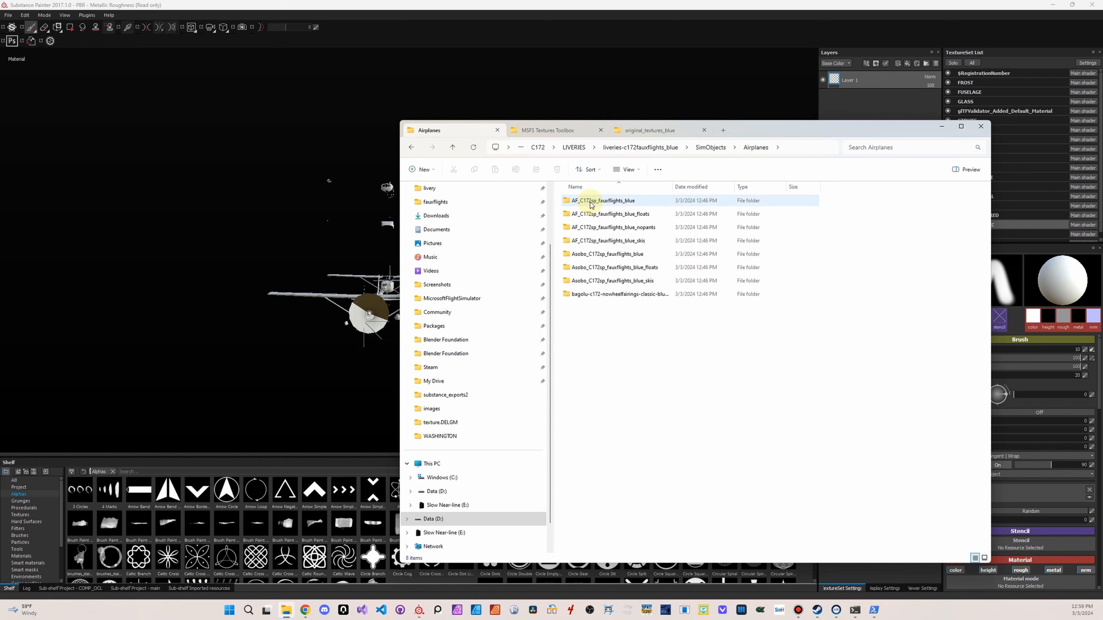
double_click(606, 254)
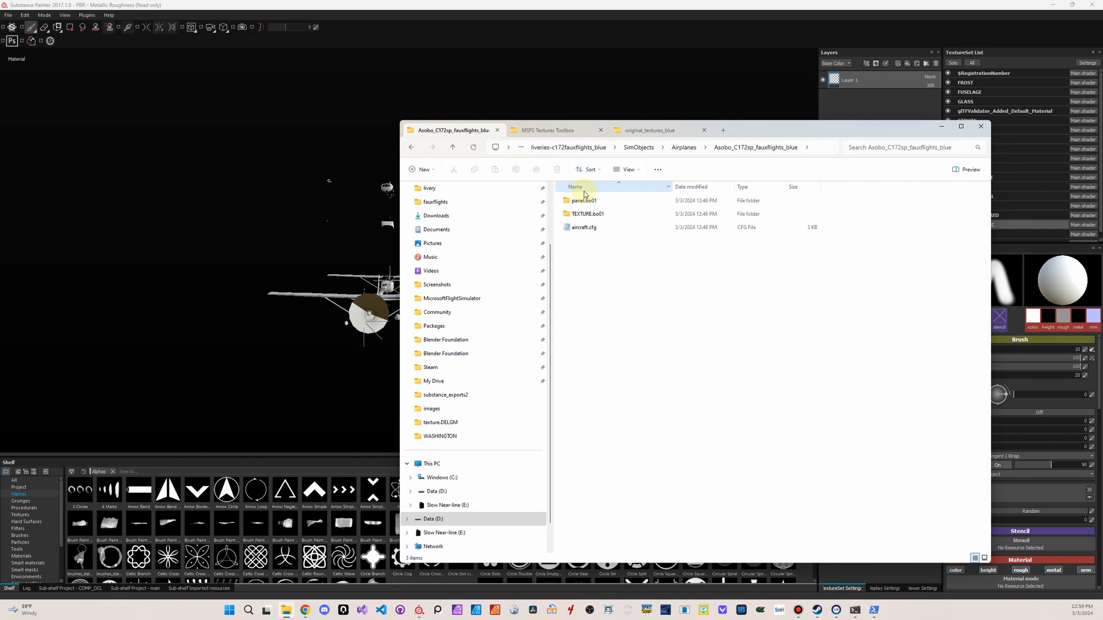
left_click(582, 230)
left_click(583, 230)
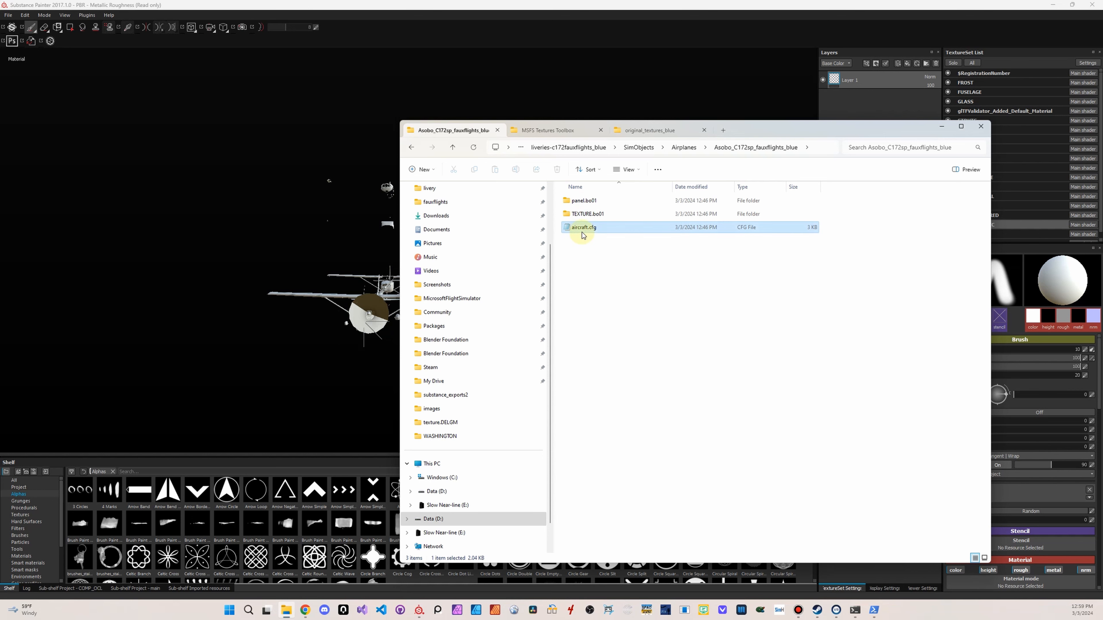
right_click(584, 229)
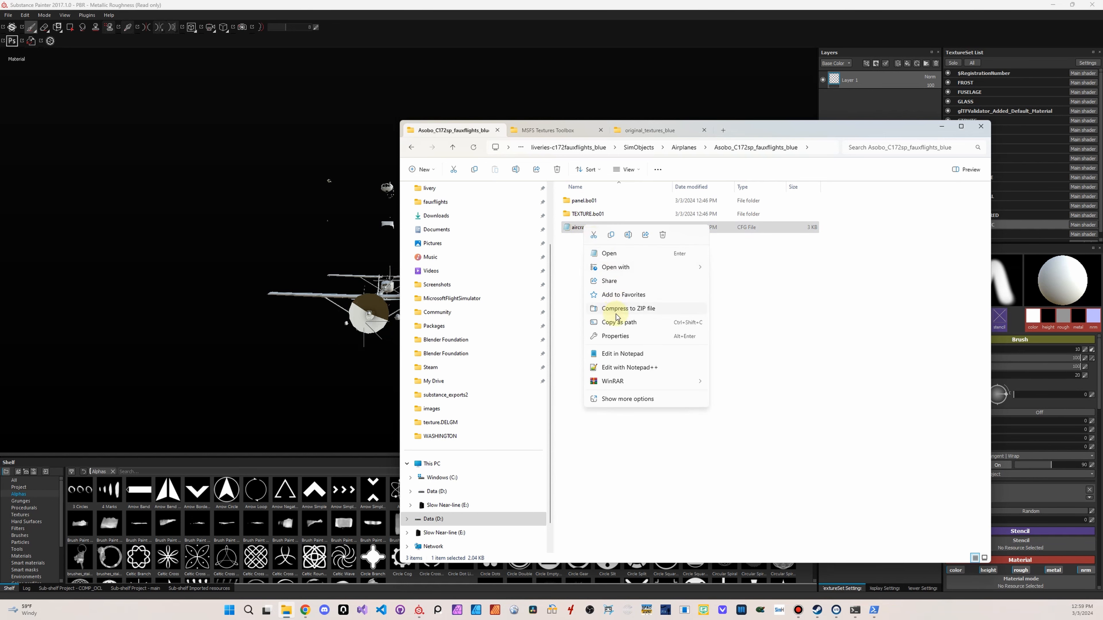
left_click(617, 354)
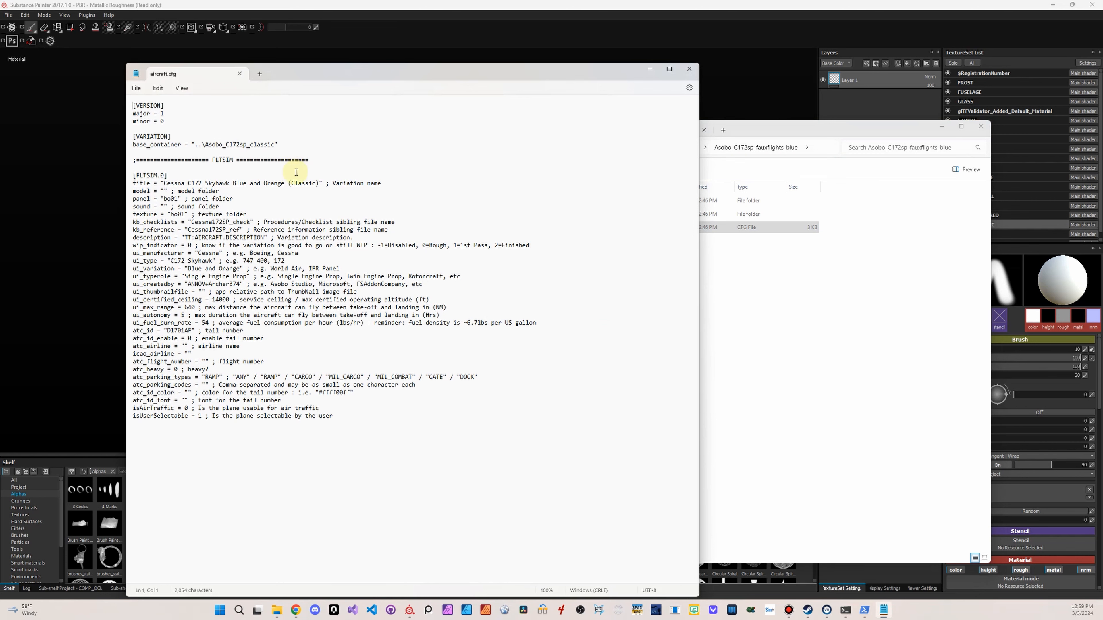
Change the FLTSIM.0 title in aircraft.cfg to "Cessna C172 Skyhawk Fauxflights Blue"
left_click_drag(235, 185, 321, 188)
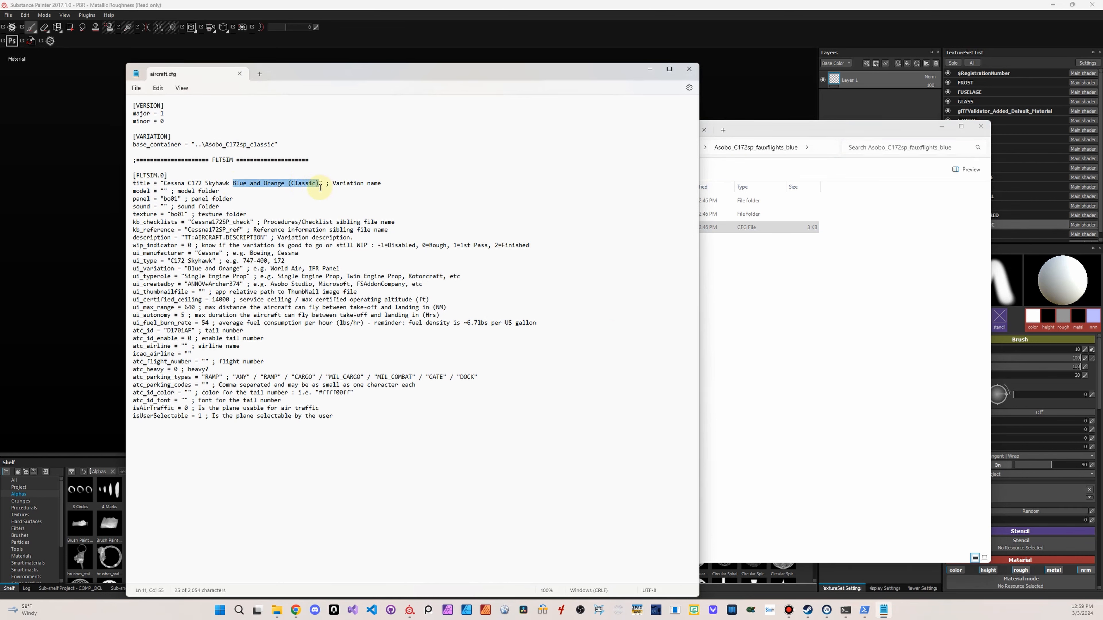
type("Fauxfli")
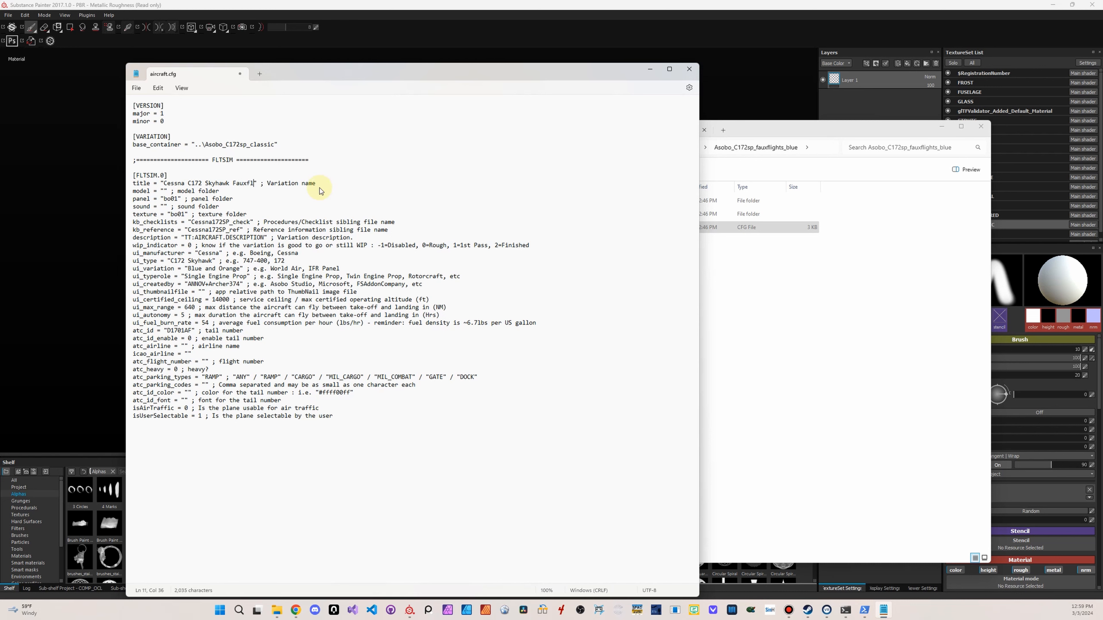
type("ghts Blue")
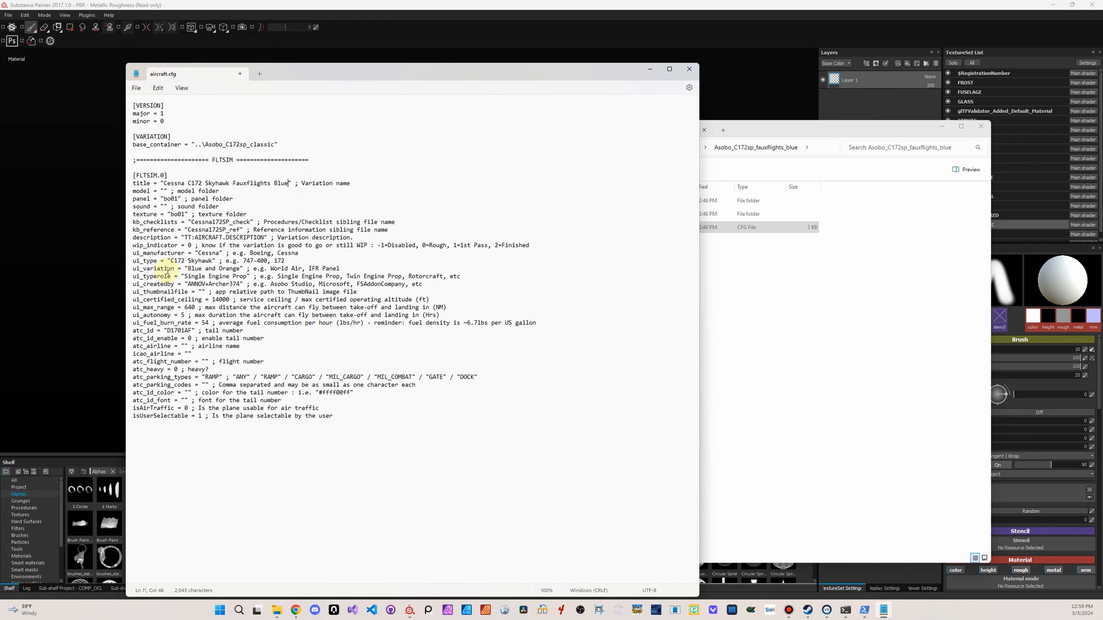
Set ui_variation to "Fauxflights Blue" and ui_createdby to "Fauxflights" in aircraft.cfg
left_click_drag(187, 269, 237, 272)
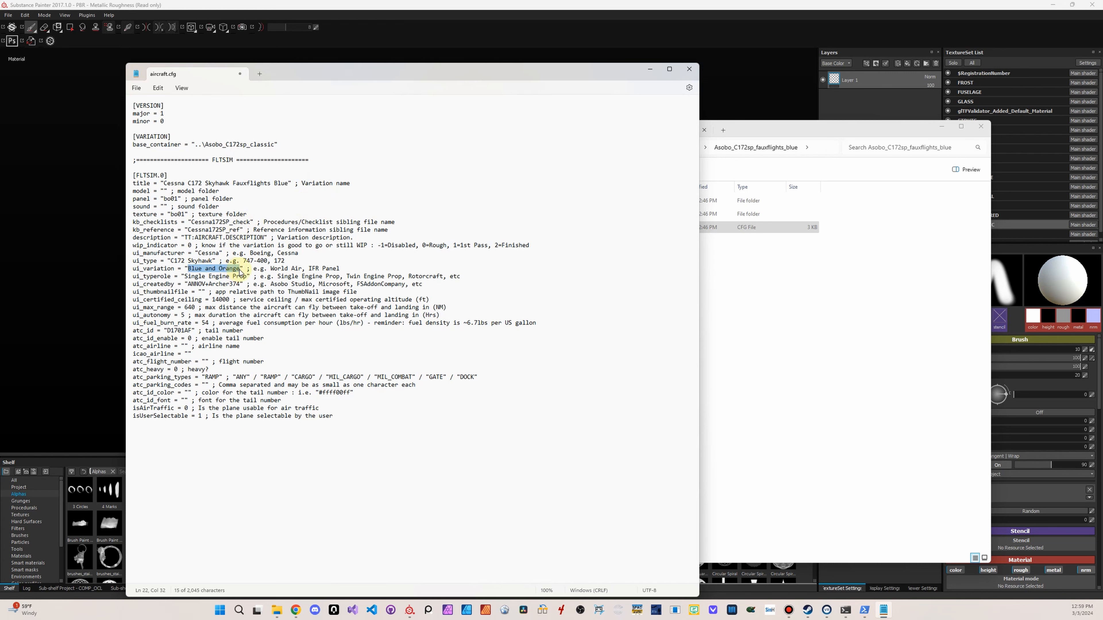
type("Fauxflights")
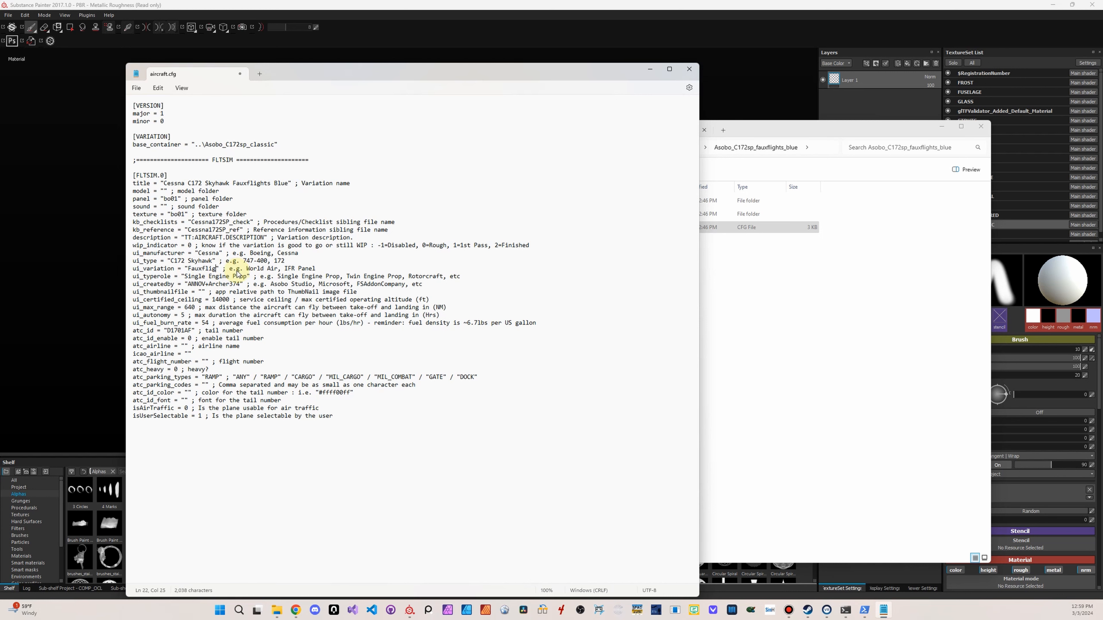
type(" Blue")
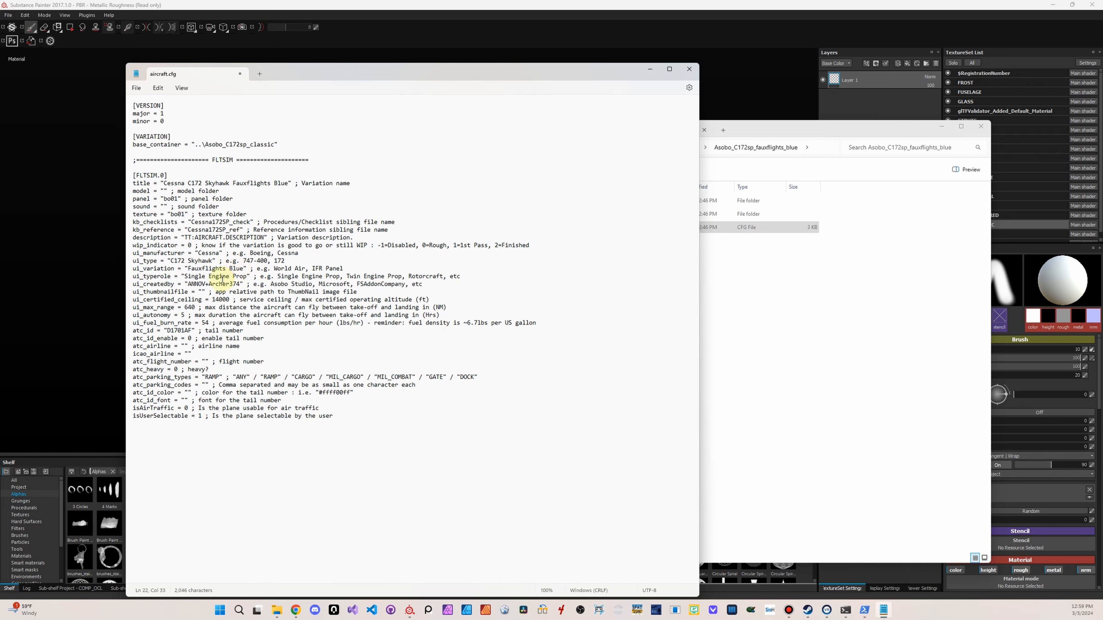
left_click_drag(190, 284, 241, 289)
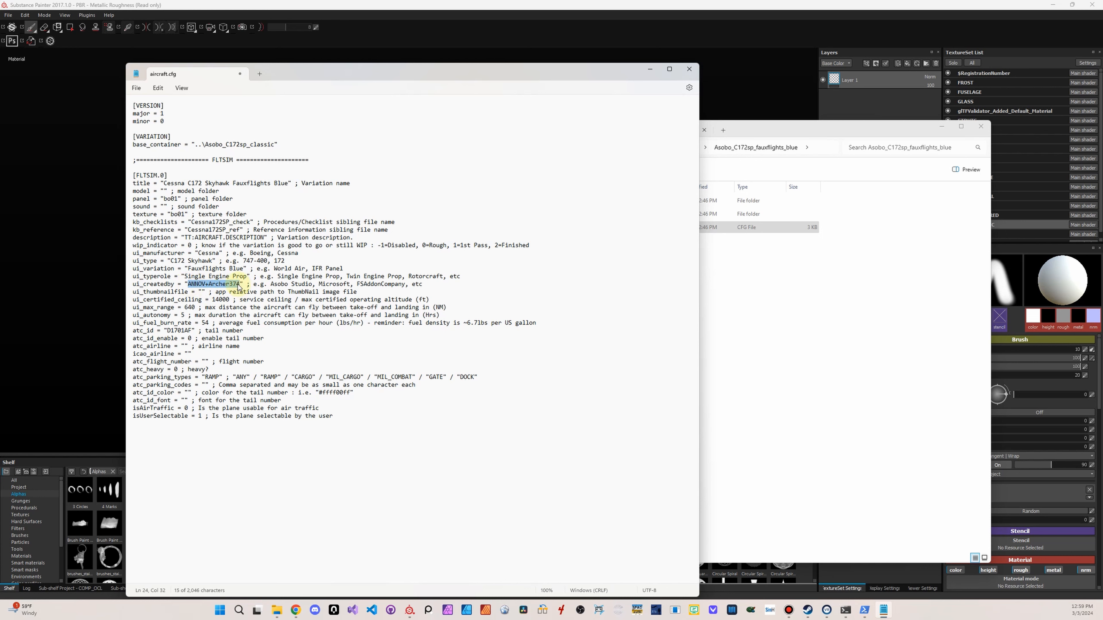
type("Fauxflights")
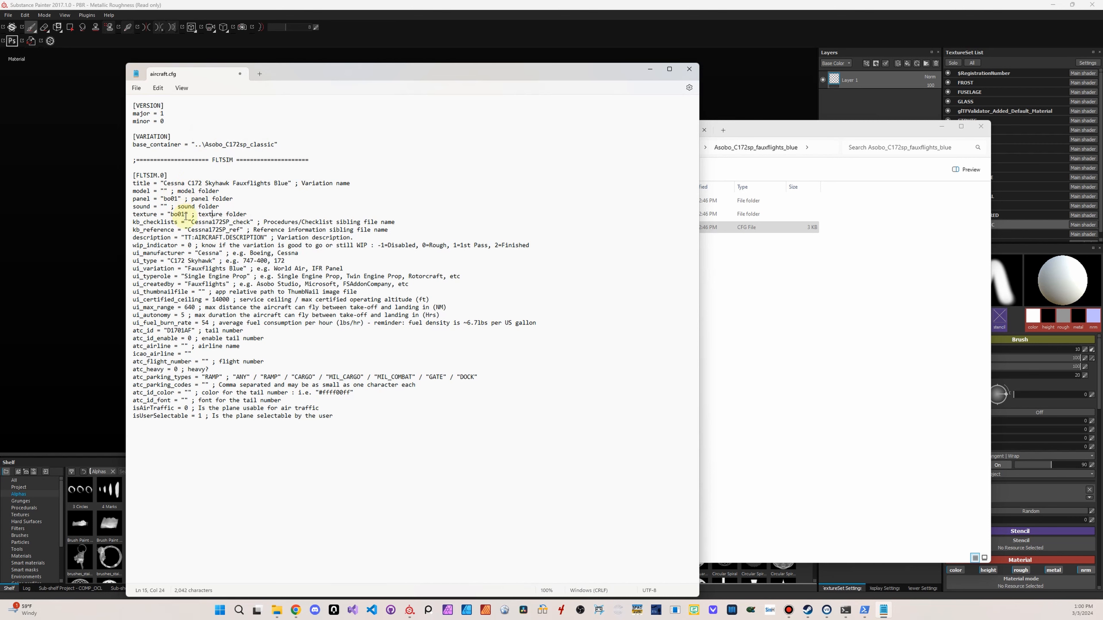
Switch to File Explorer and, in an additional tab, browse to the LIVERIES folder of the COMANCHE aircraft under 1_AIRCRAFT
left_click(753, 134)
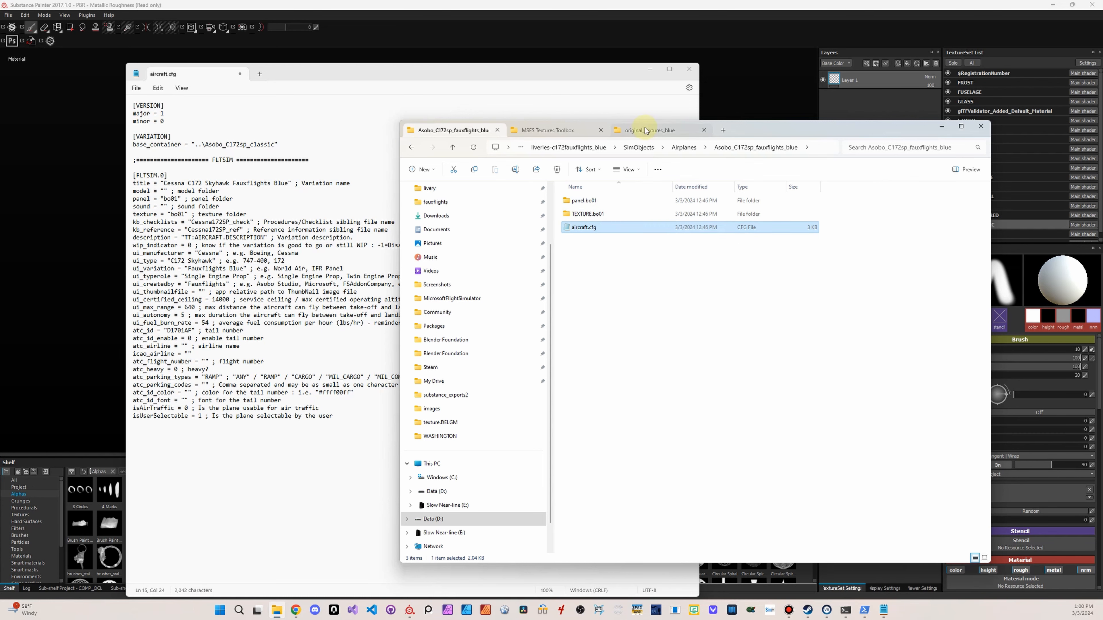
left_click(723, 130)
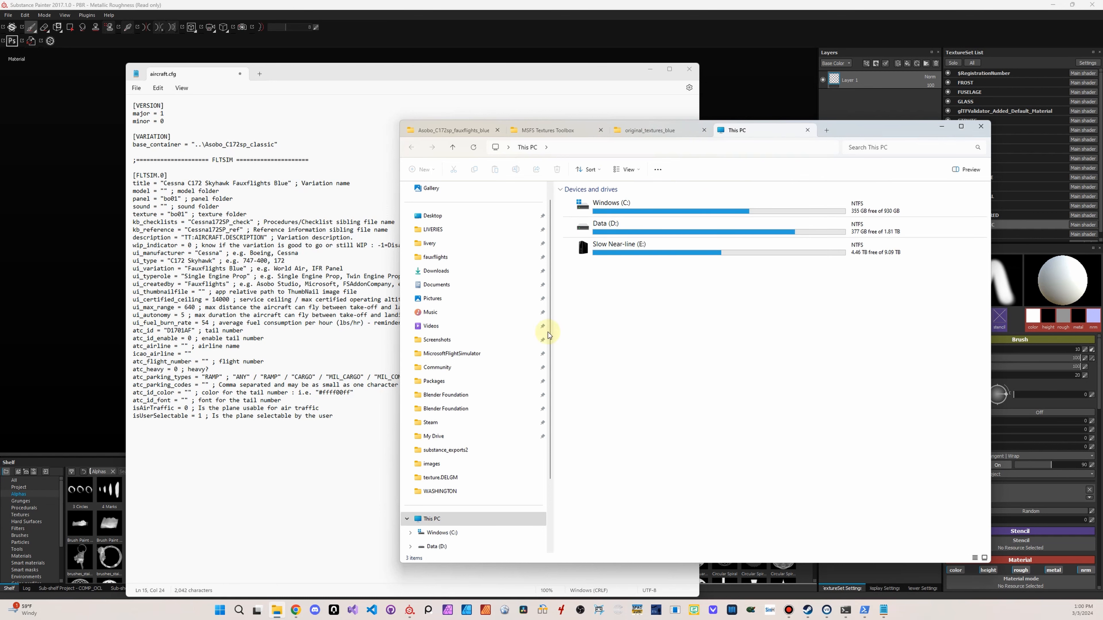
left_click(473, 229)
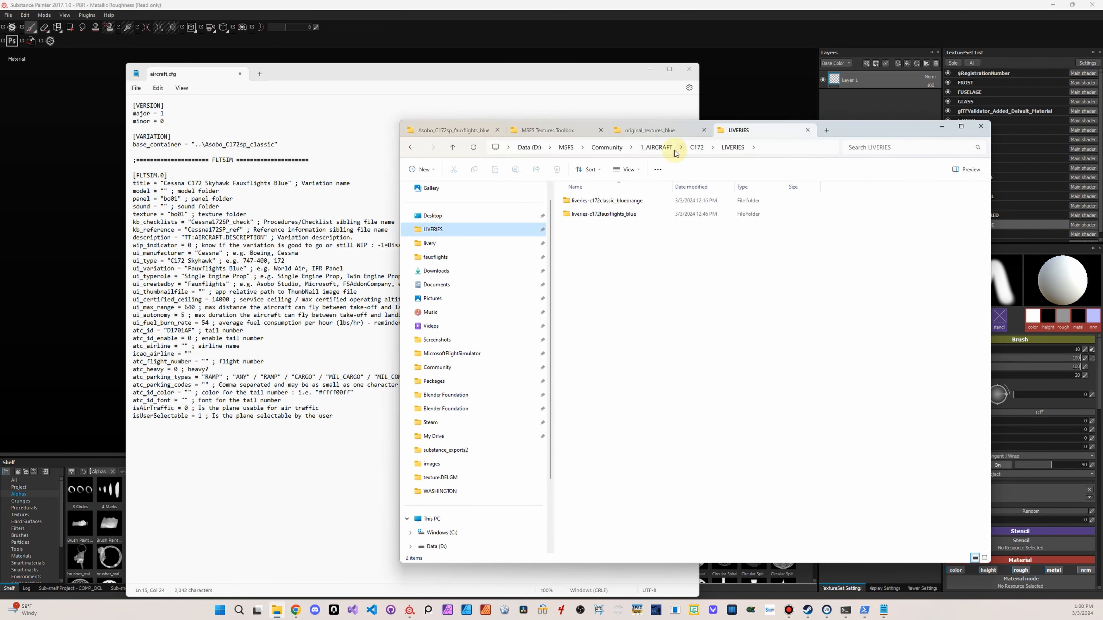
left_click(657, 148)
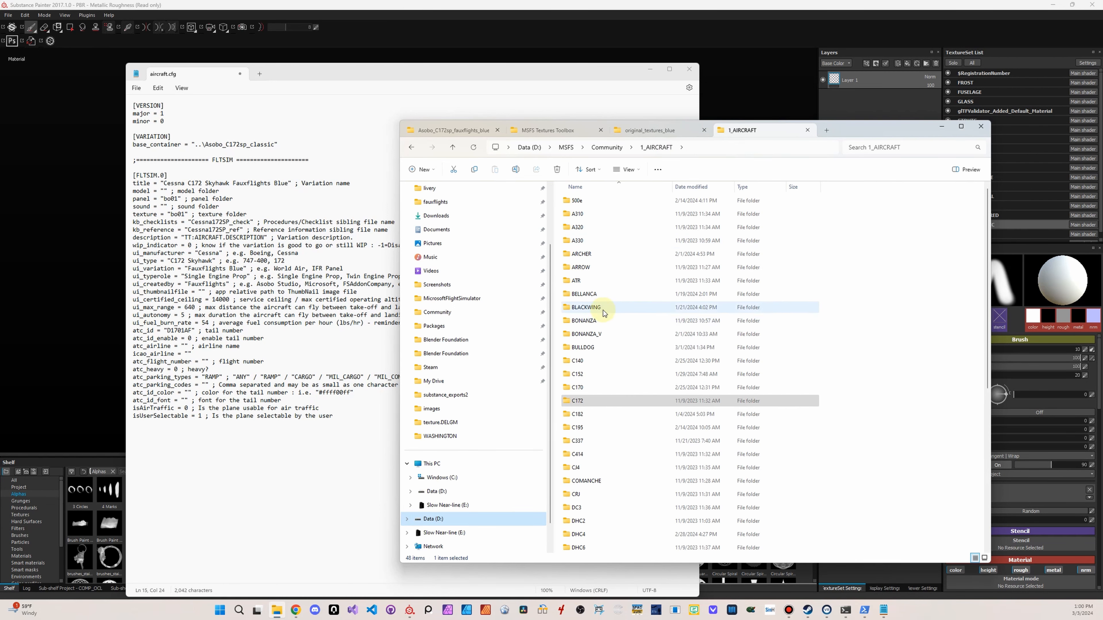
left_click(589, 482)
double_click(588, 482)
double_click(578, 201)
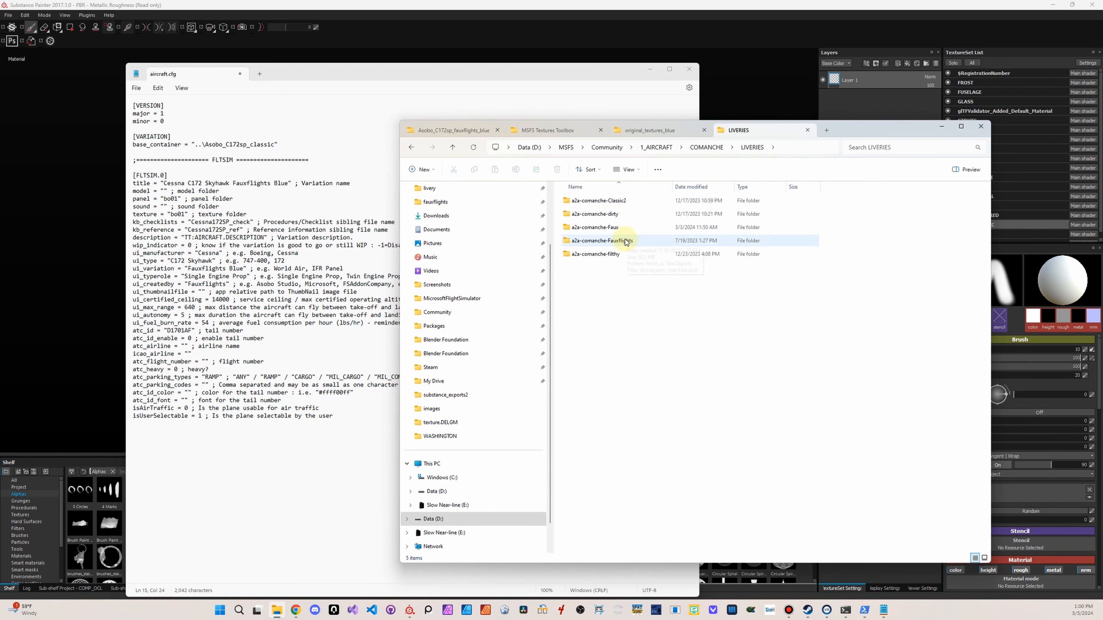
Open the a2a-comanche-Fauxflights package down to its airplane folder to examine its panel, texture and aircraft.cfg layout
mouse_move(627, 246)
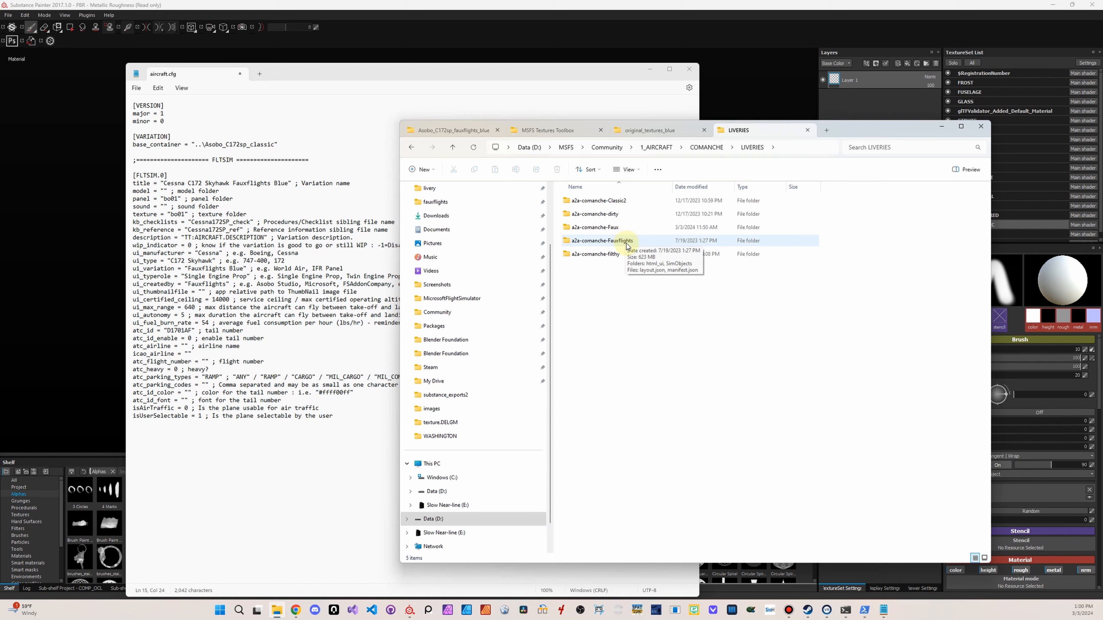
double_click(627, 243)
left_click(598, 215)
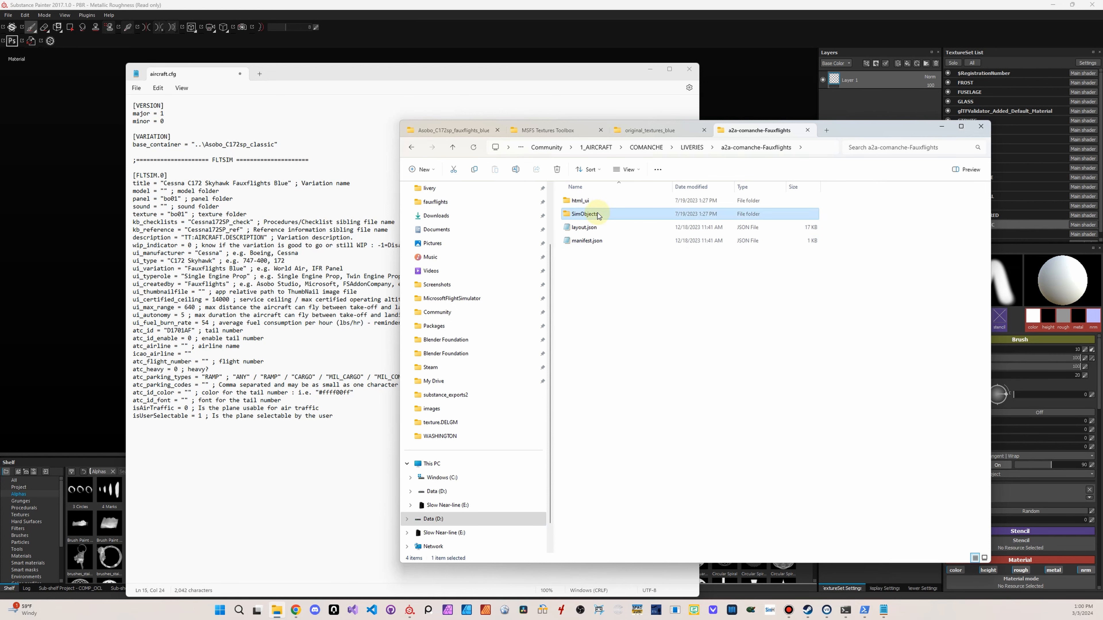
double_click(599, 215)
double_click(593, 201)
double_click(593, 201)
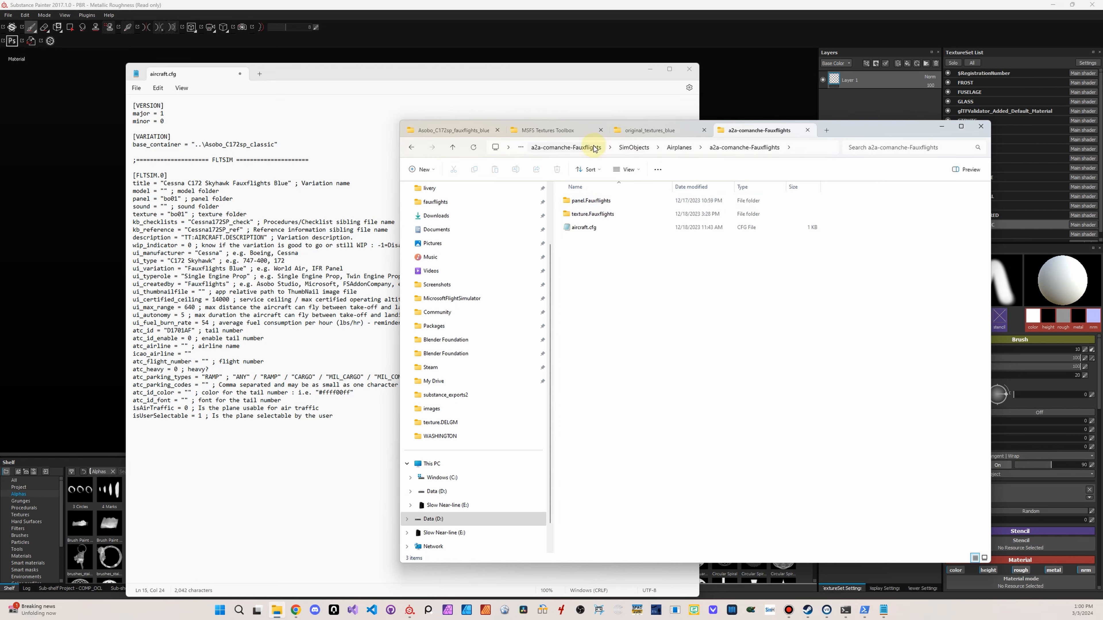
Browse from the simulator's Packages folder to Community and open the a2a-aircraft-pa24 package down to its pa24-250 airplane folder
left_click(477, 325)
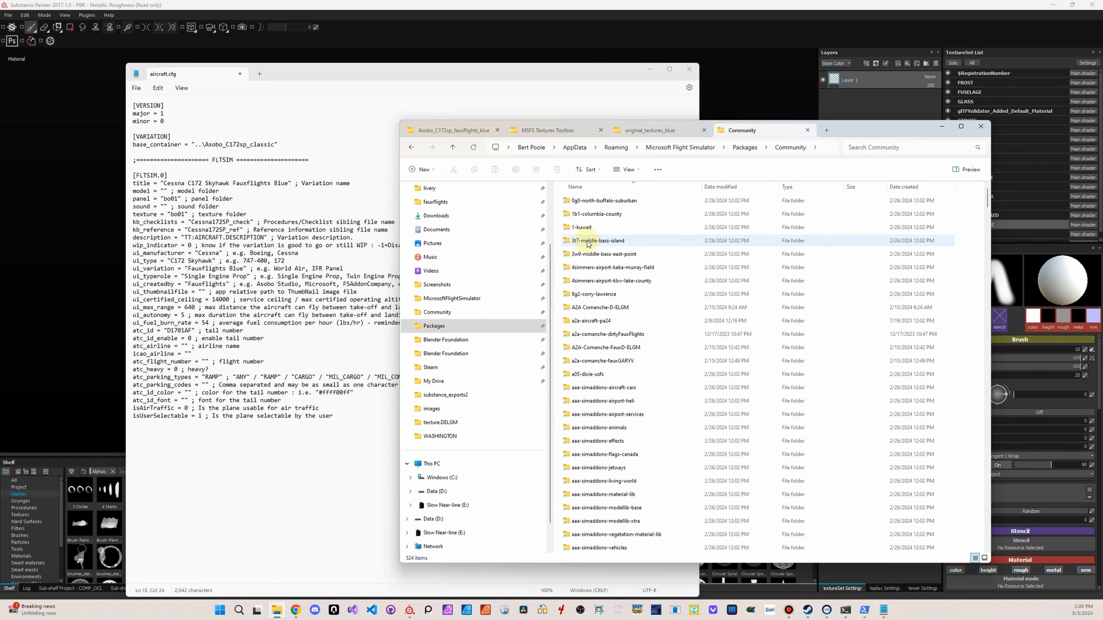
double_click(591, 348)
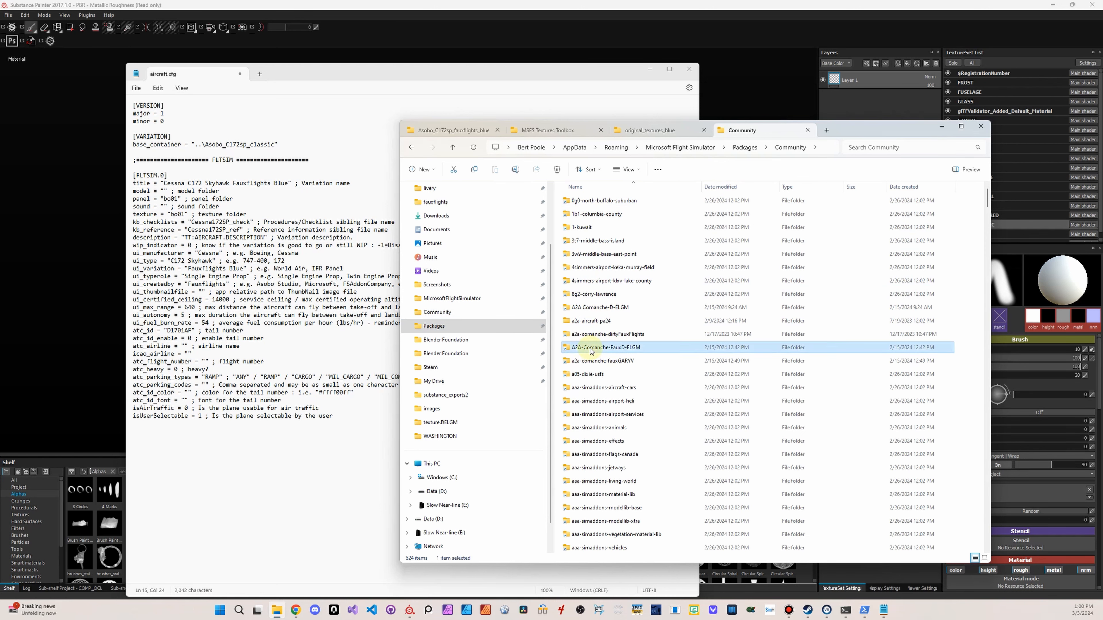
left_click(659, 315)
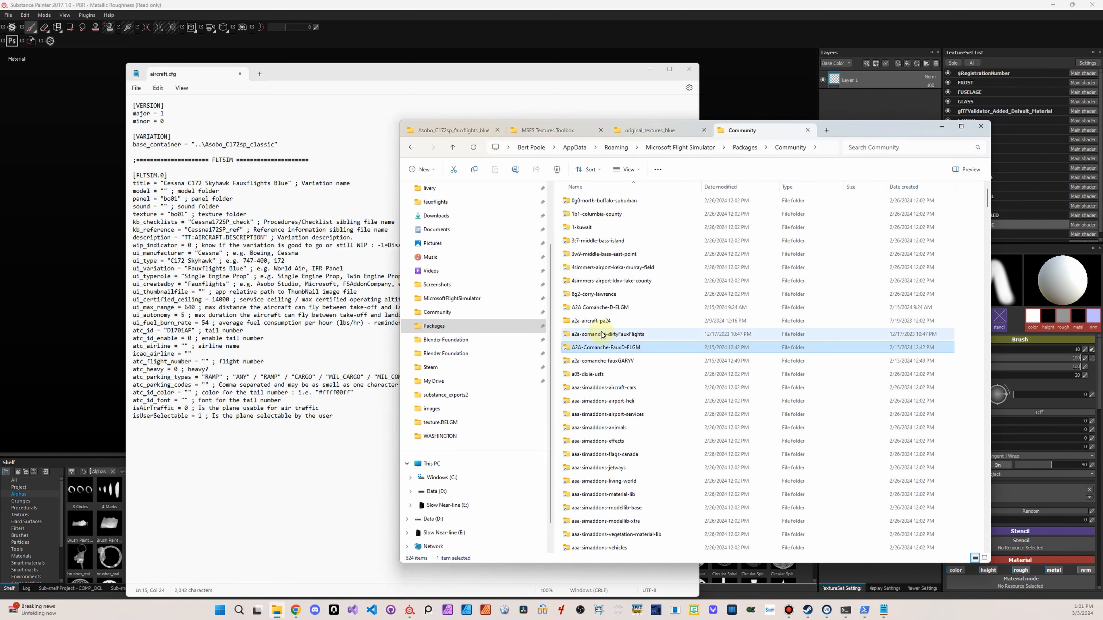
double_click(598, 324)
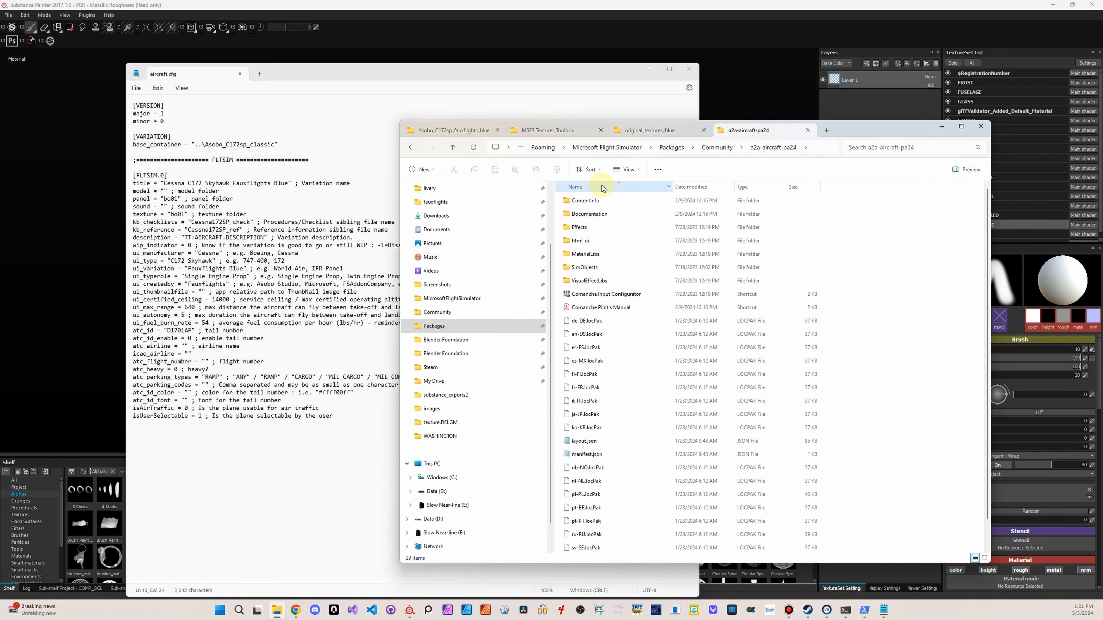
double_click(587, 266)
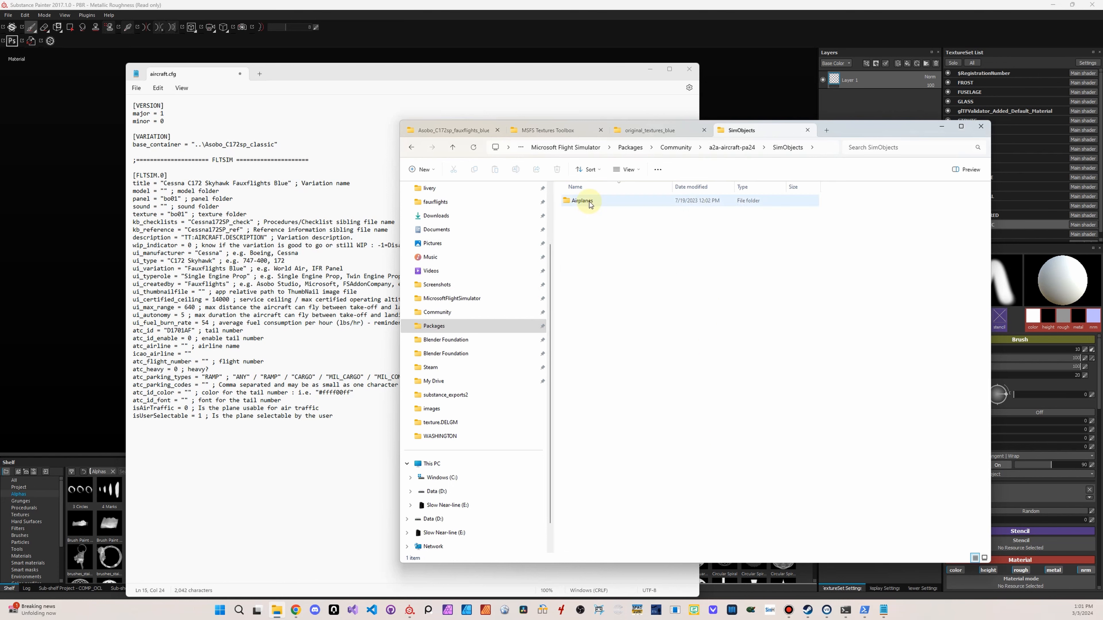
double_click(589, 202)
left_click(589, 202)
double_click(590, 201)
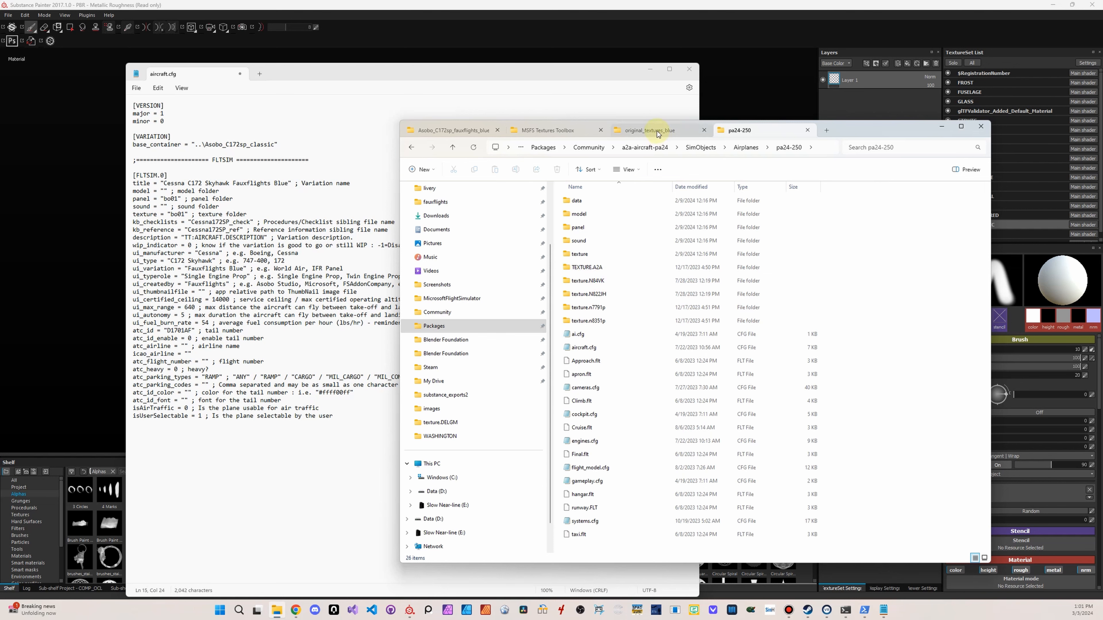
Select the entire [FLTSIM.0] section of the C172 livery's aircraft.cfg in Notepad and return to File Explorer
left_click(447, 68)
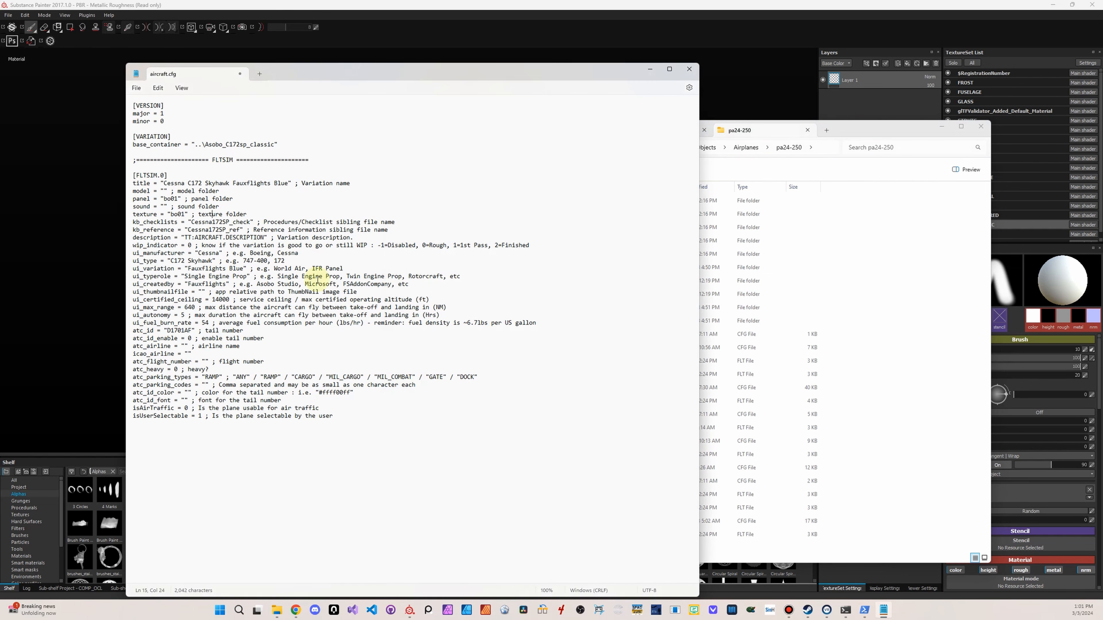
left_click_drag(365, 469, 139, 173)
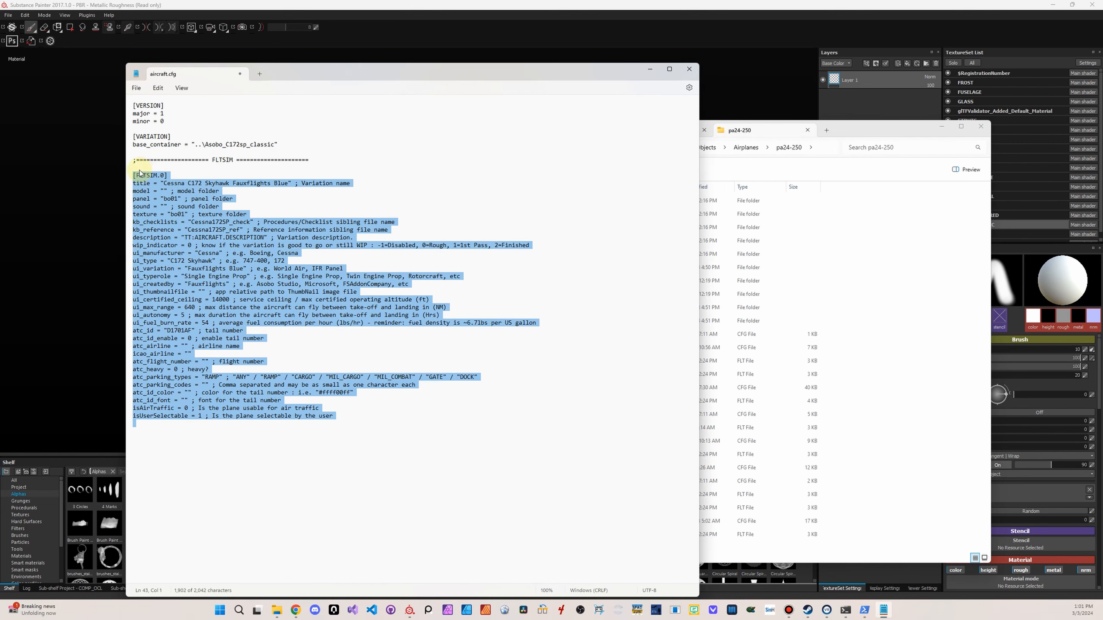
left_click(862, 124)
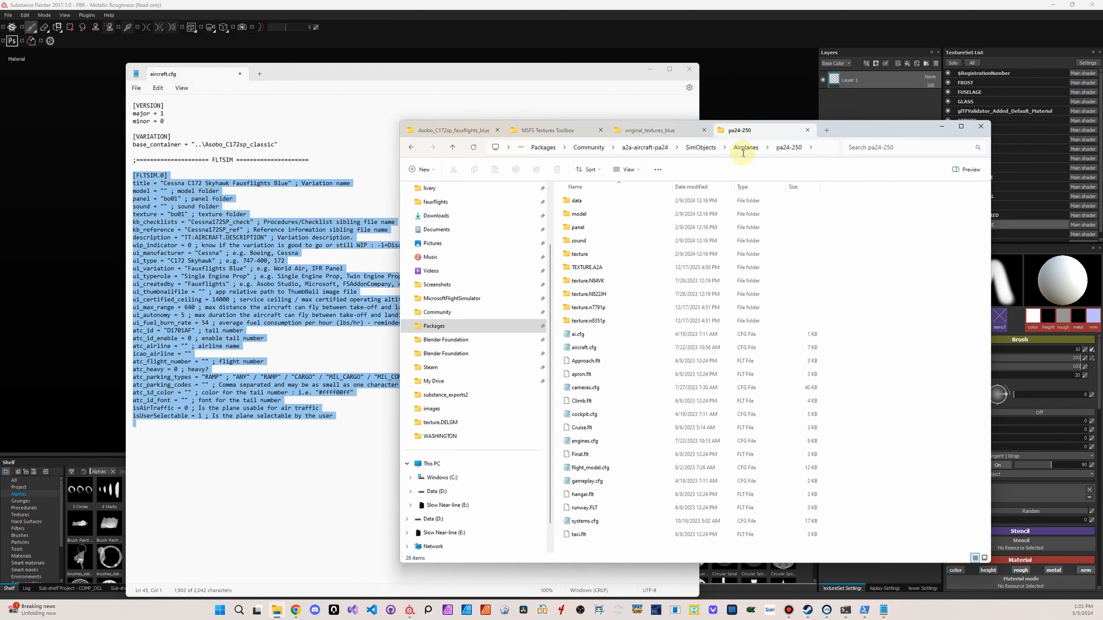
Go back to the a2a-aircraft-pa24 root, browse through SimObjects and Airplanes to pa24-250, and open its aircraft.cfg
left_click(645, 148)
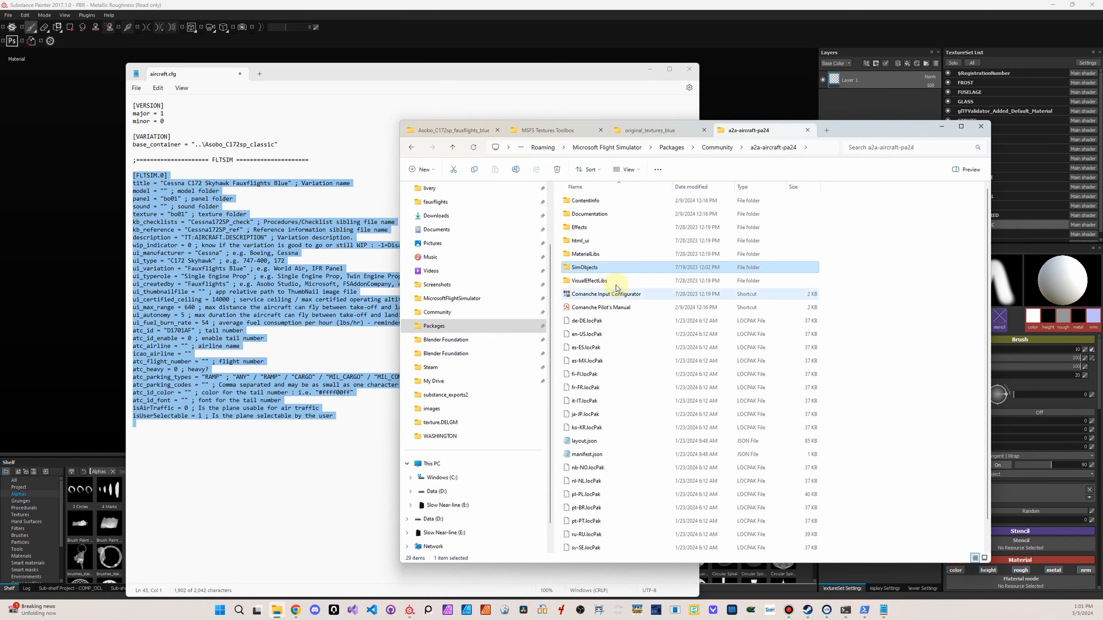
double_click(590, 272)
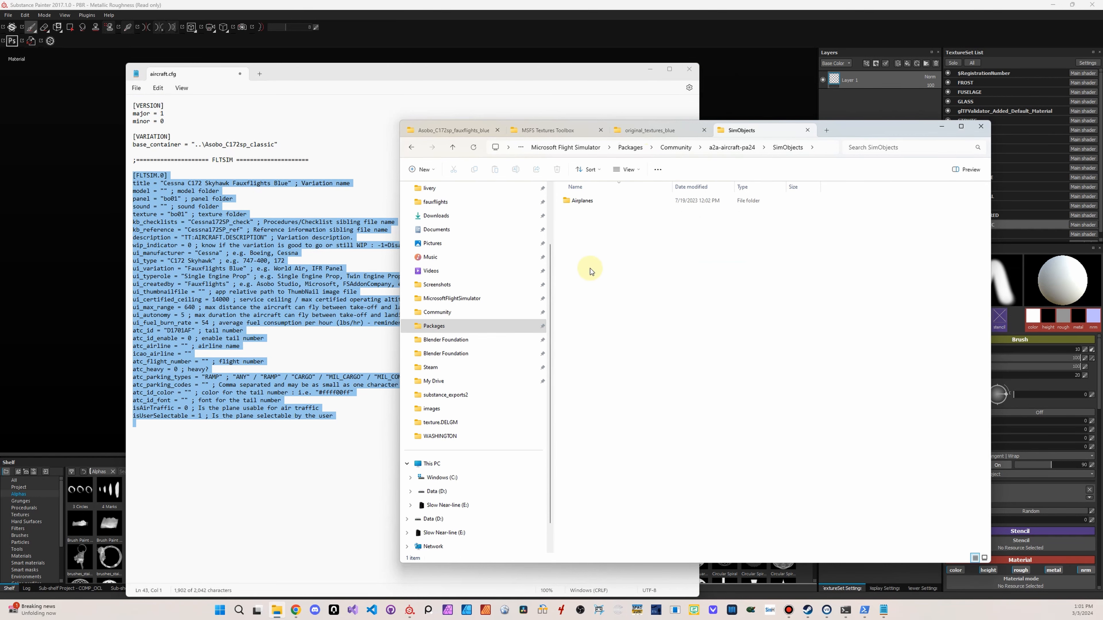
double_click(575, 201)
double_click(576, 201)
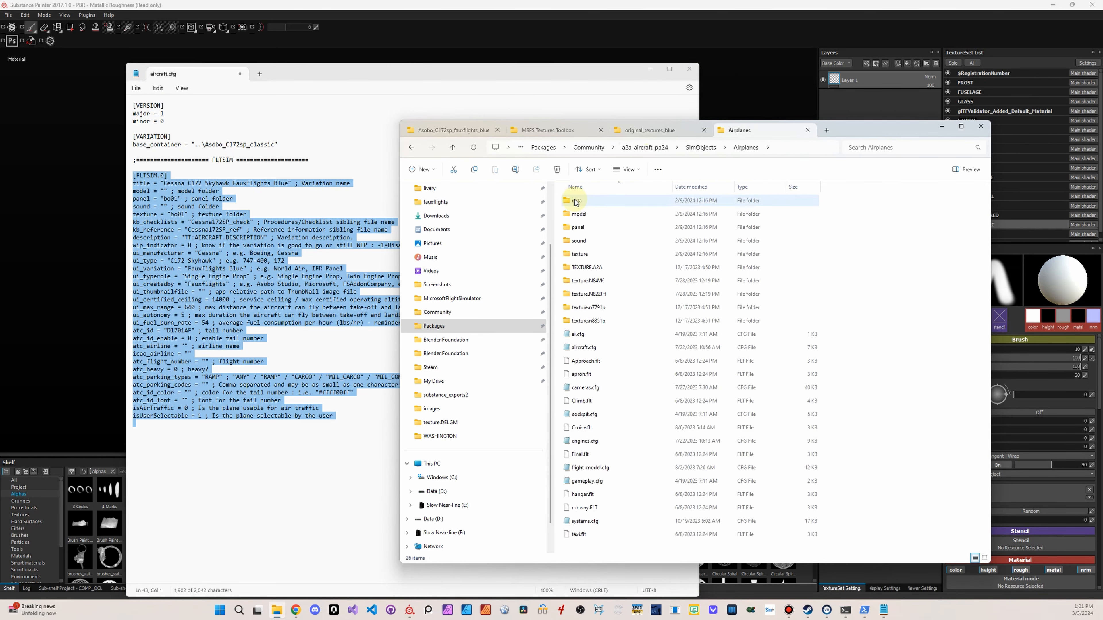
left_click(608, 348)
double_click(606, 349)
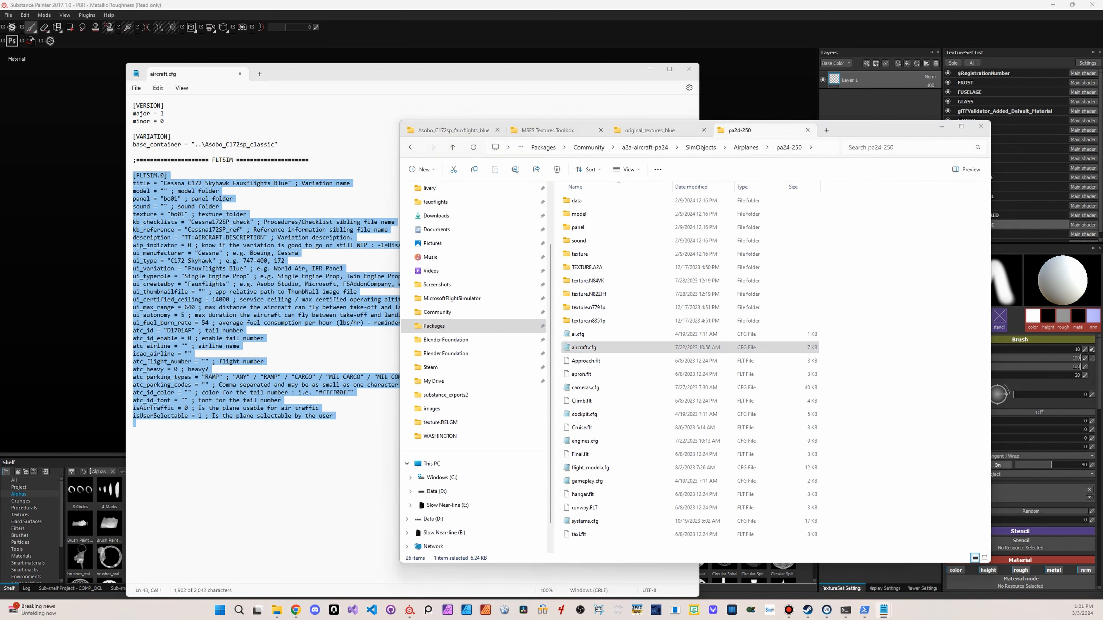
Examine the FLTSIM sections of the Comanche's aircraft.cfg, highlighting the FLTSIM.1 texture name and the FLTSIM.0 ui_variation value
scroll(619, 321, "down", 15)
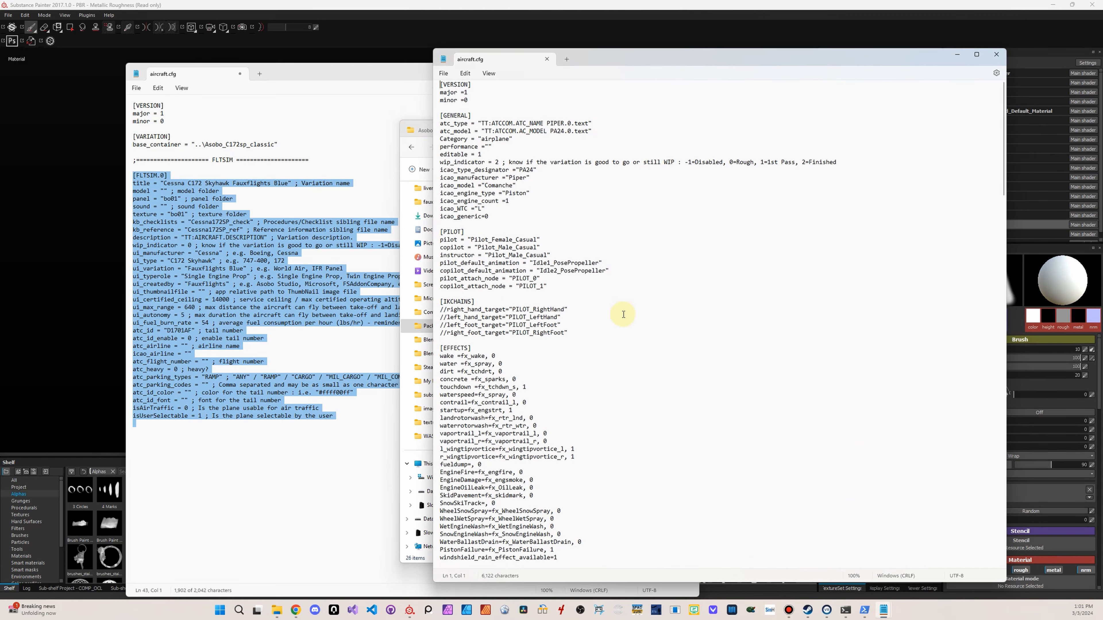
scroll(620, 321, "down", 20)
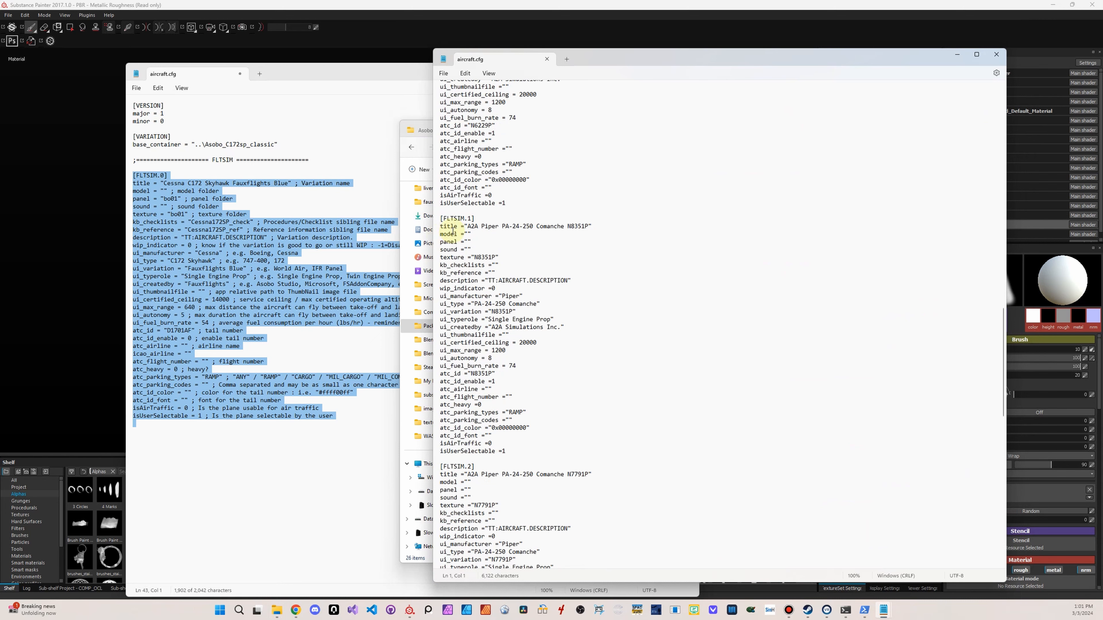
scroll(538, 235, "up", 2)
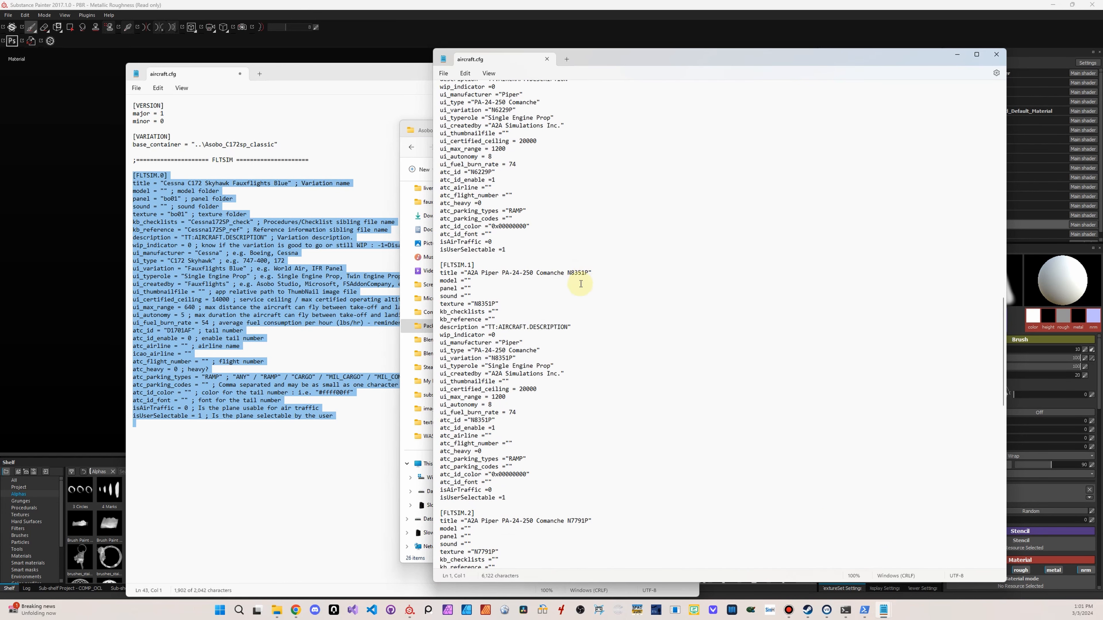
double_click(486, 303)
scroll(544, 174, "up", 4)
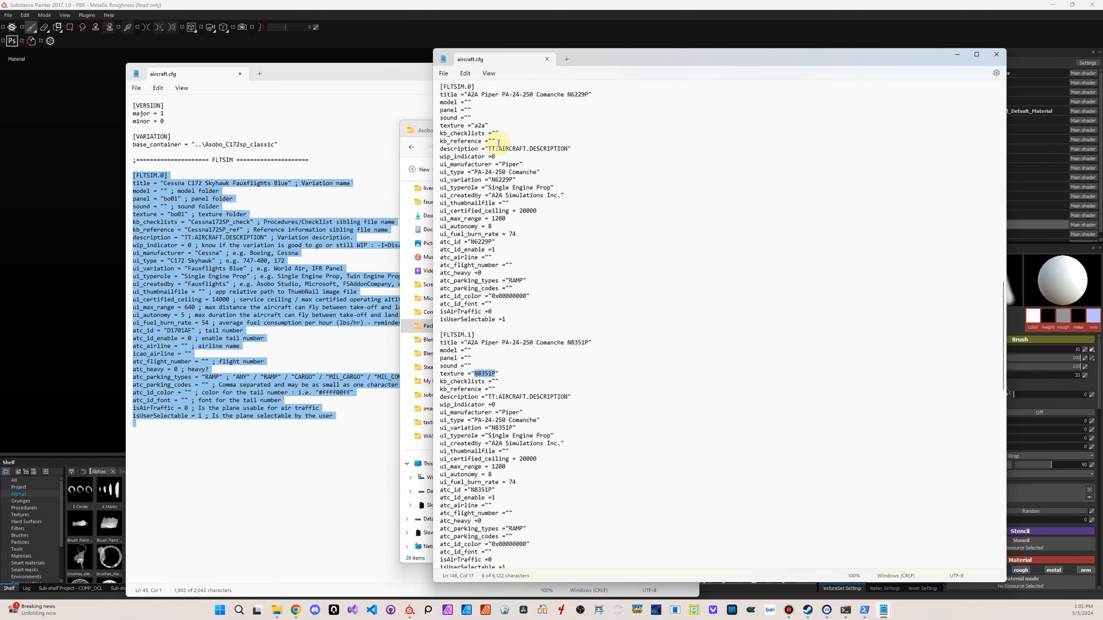
left_click(511, 204)
double_click(504, 203)
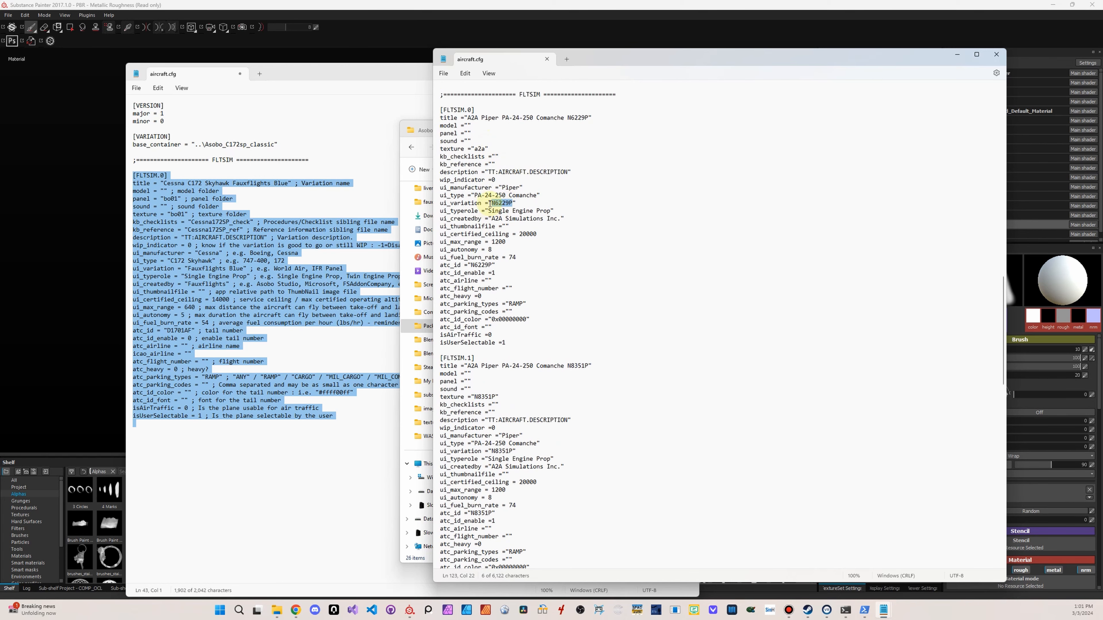
Close the Comanche's aircraft.cfg and its pa24-250 folder in File Explorer
left_click_drag(701, 54, 633, 377)
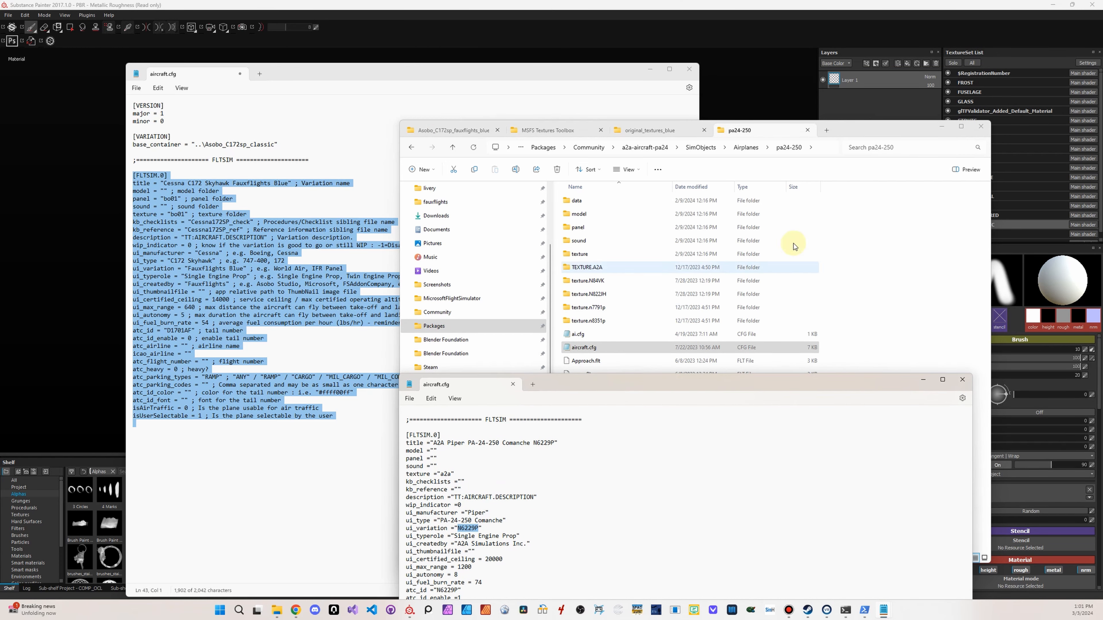
left_click(962, 380)
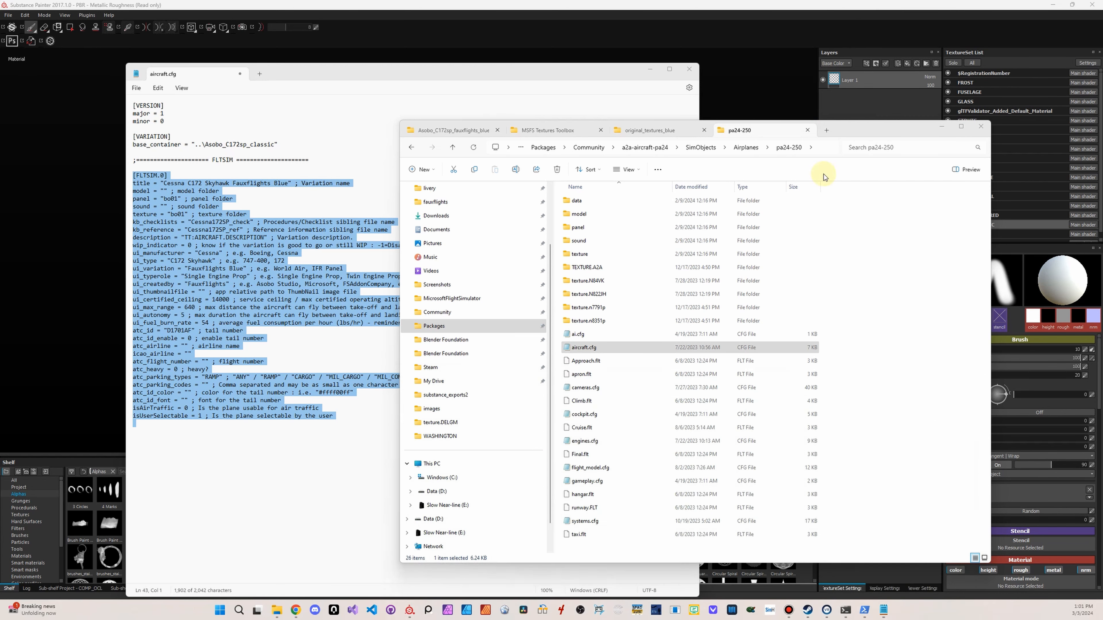
left_click(808, 131)
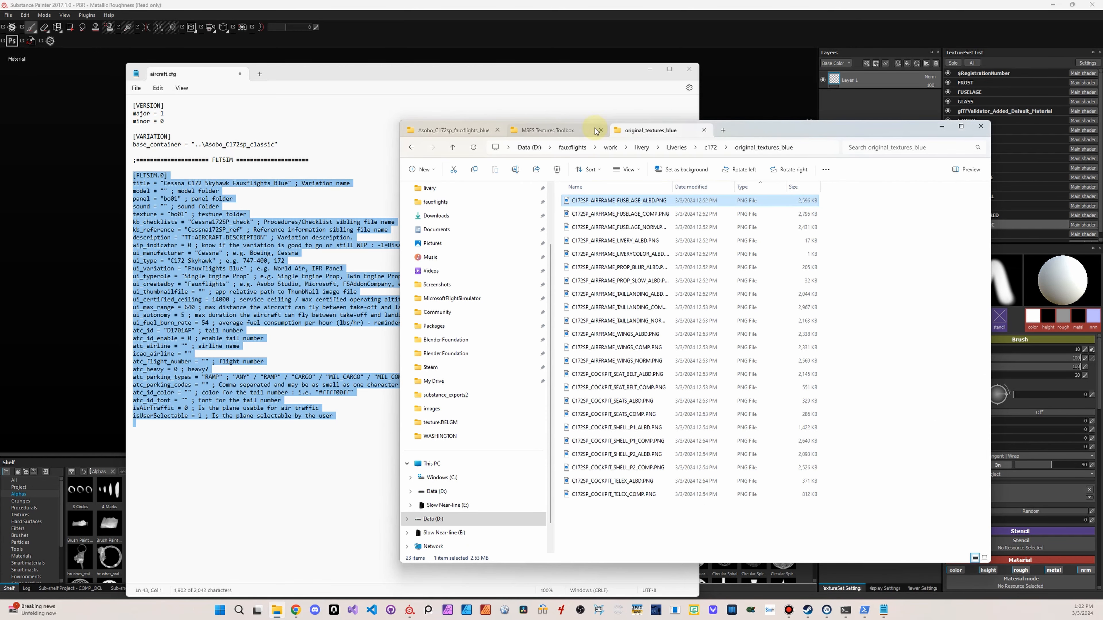
Save the C172 livery's aircraft.cfg and close it
left_click(365, 136)
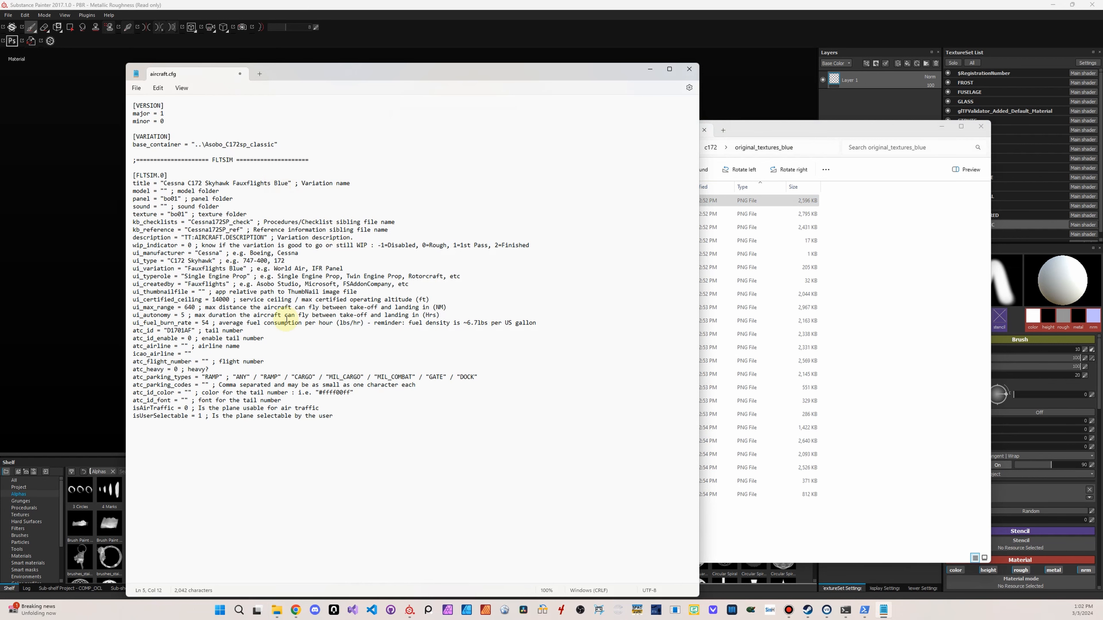
left_click(689, 69)
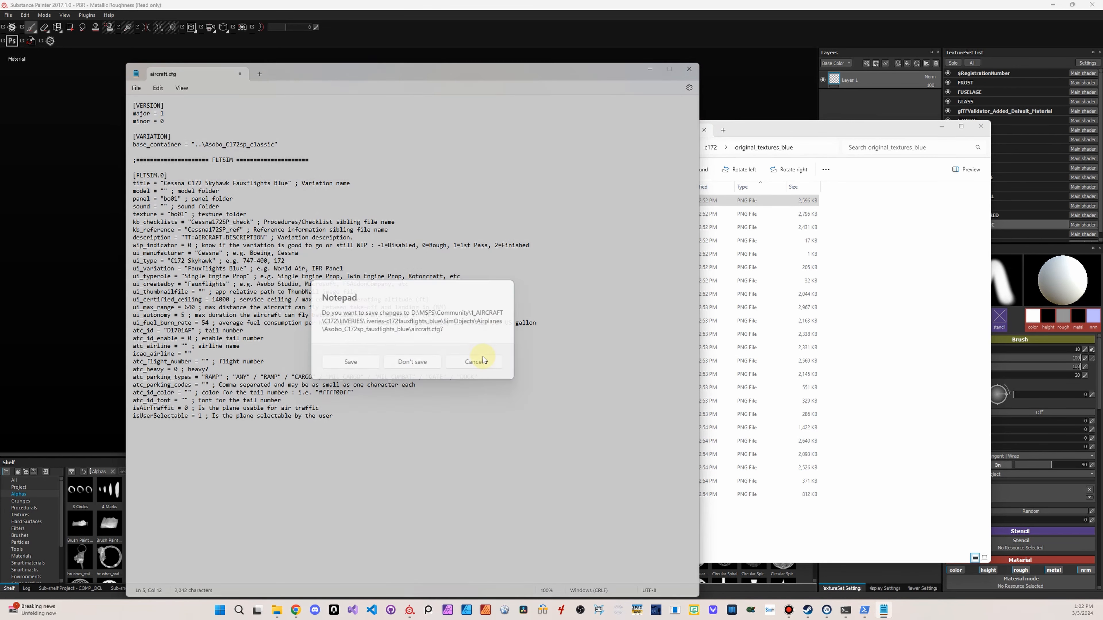
left_click(481, 365)
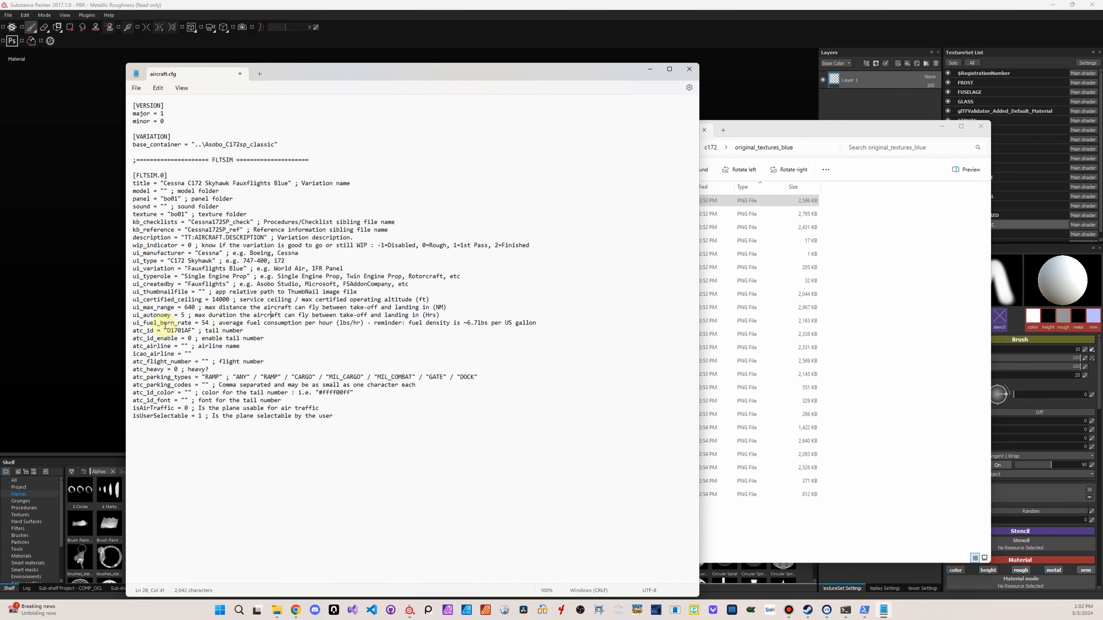
left_click(687, 69)
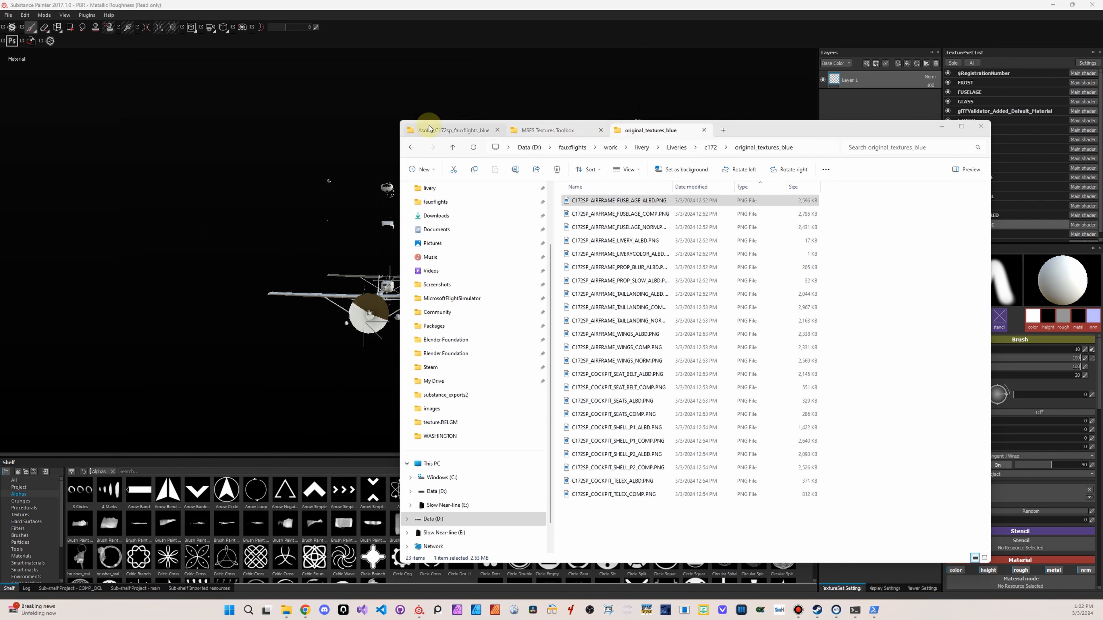
Open texture.CFG from the C172 livery's TEXTURE.bo01 folder, check its fallback paths and close it
left_click(451, 130)
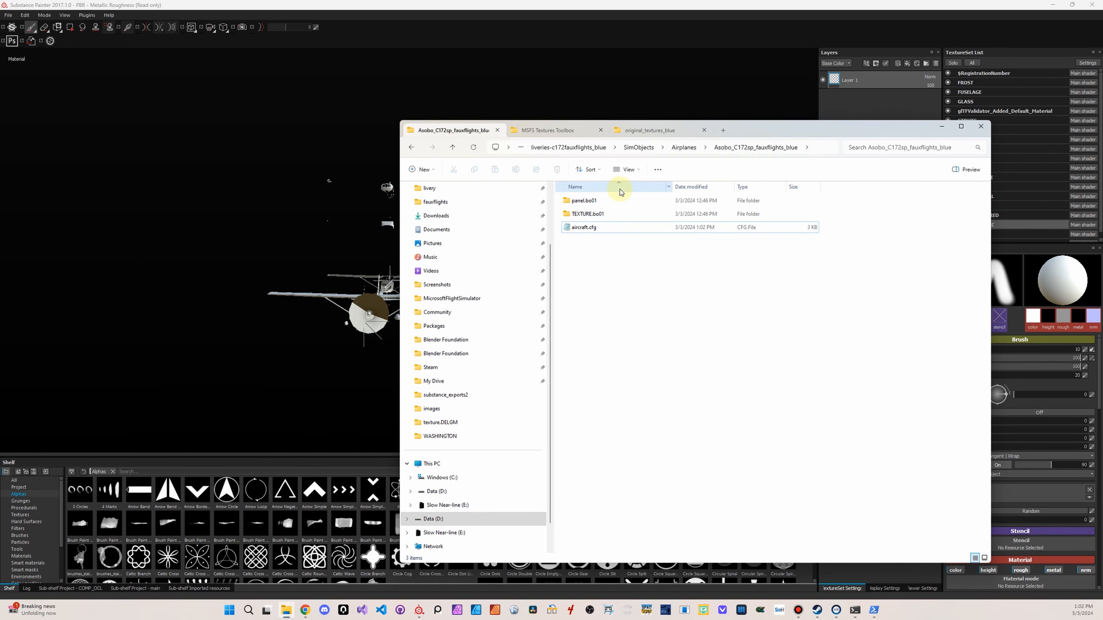
left_click(652, 215)
double_click(653, 215)
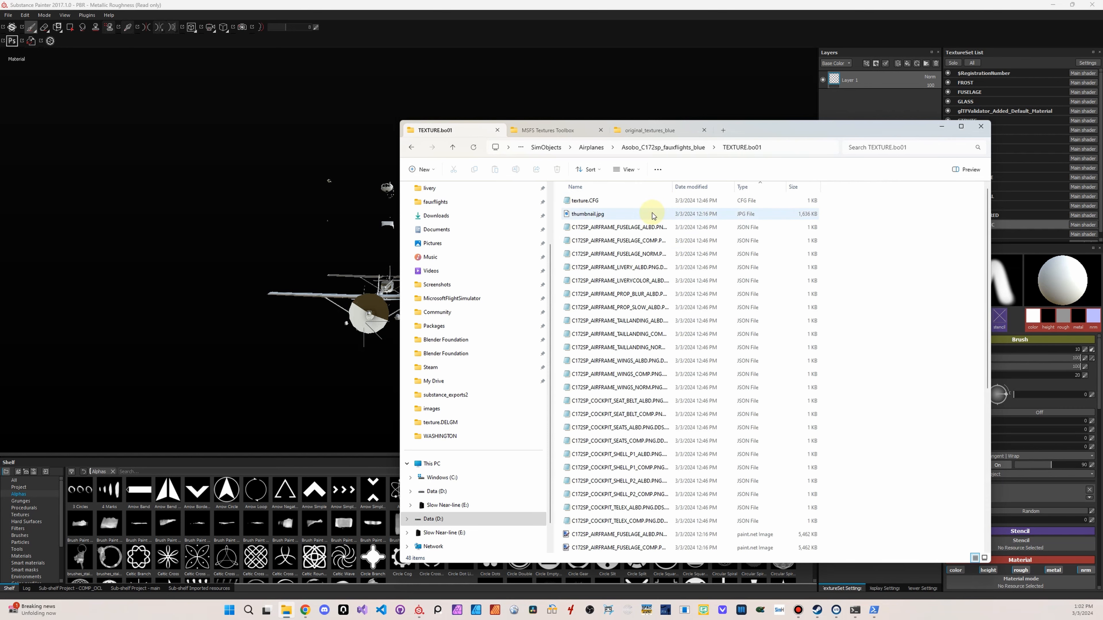
double_click(609, 204)
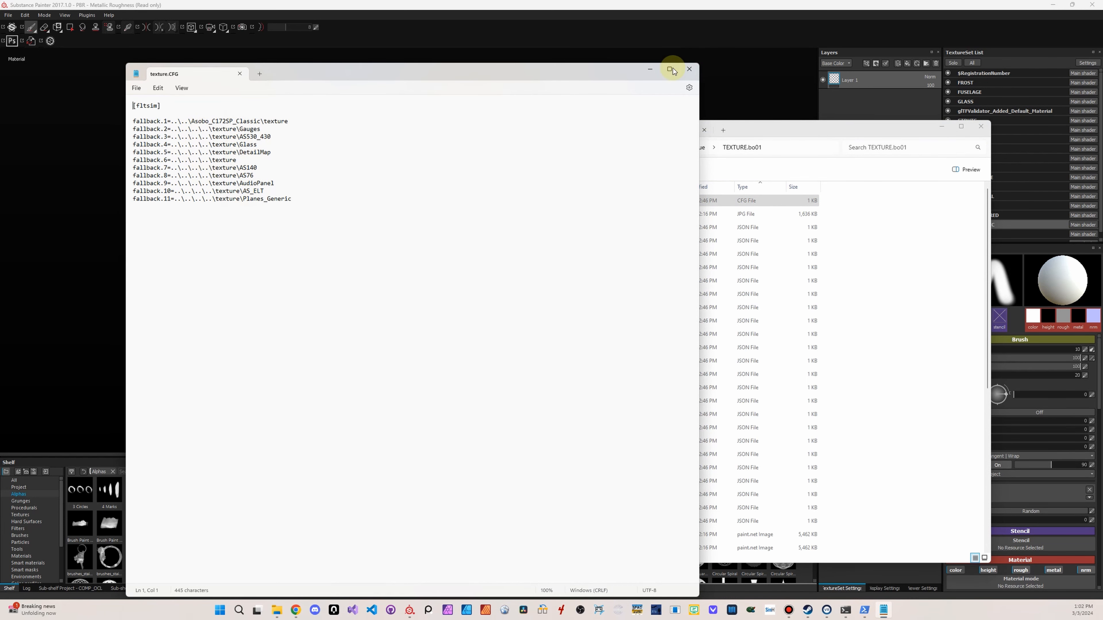
left_click(689, 69)
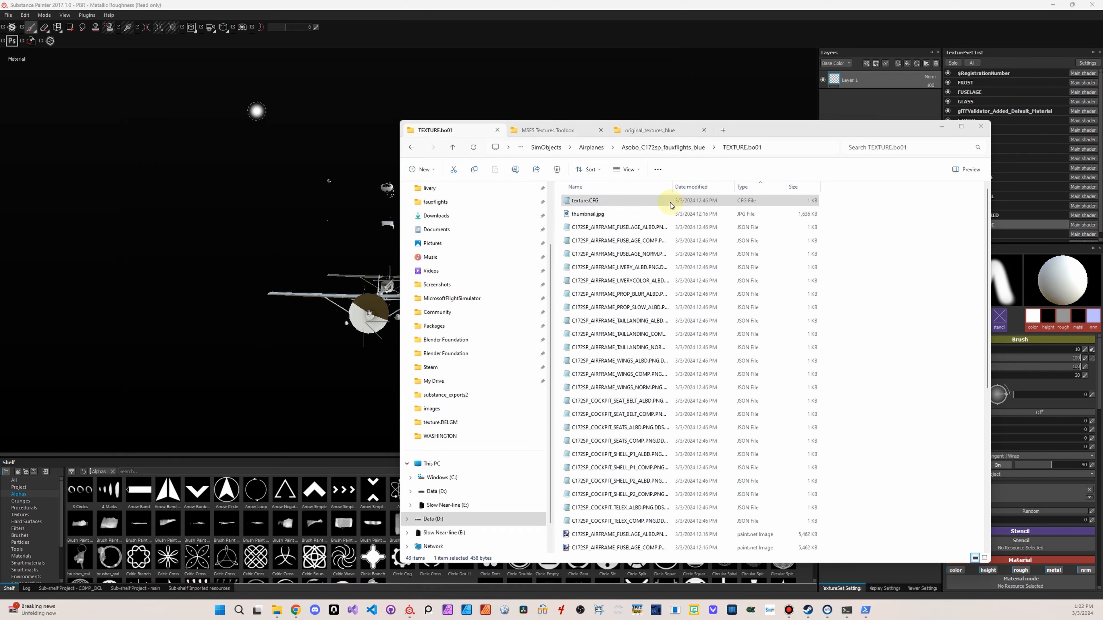
Open panel.cfg from the livery's panel.bo01 folder and highlight the exterior registration's white font colour
left_click(692, 152)
double_click(610, 202)
double_click(610, 201)
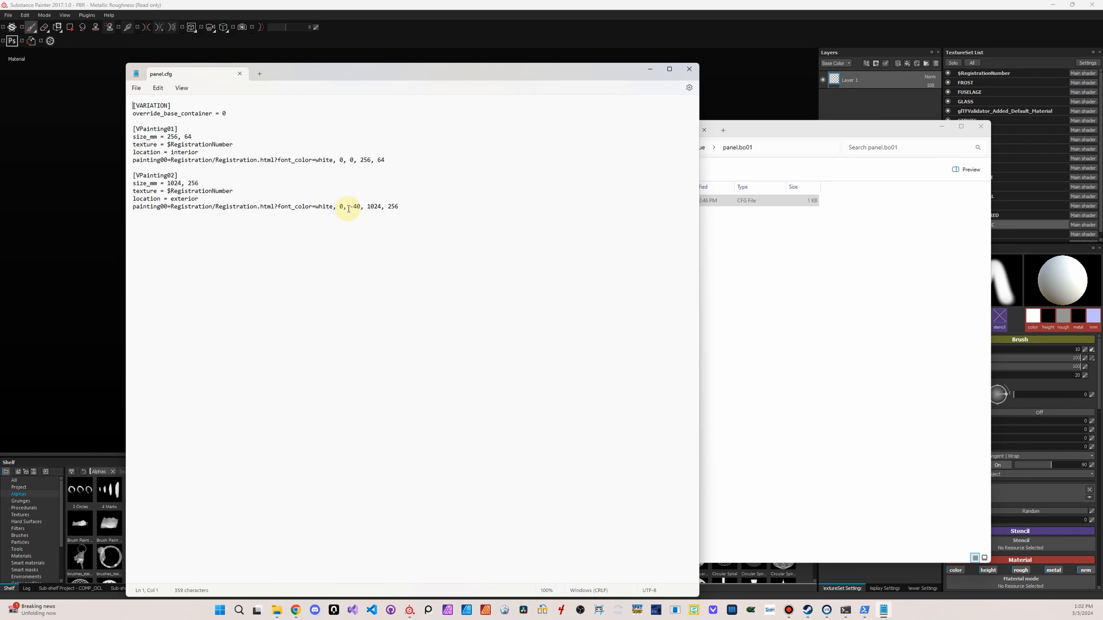
double_click(327, 206)
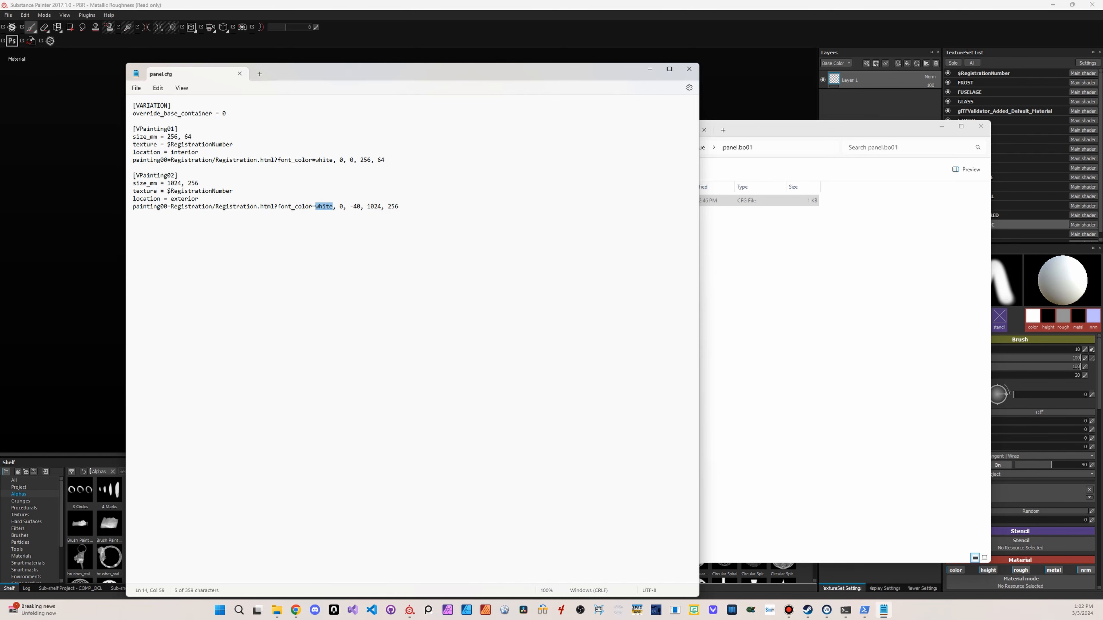
Compare the registration font colour with the livery photos on the flightsim.to page in Chrome, and close panel.cfg
left_click(296, 610)
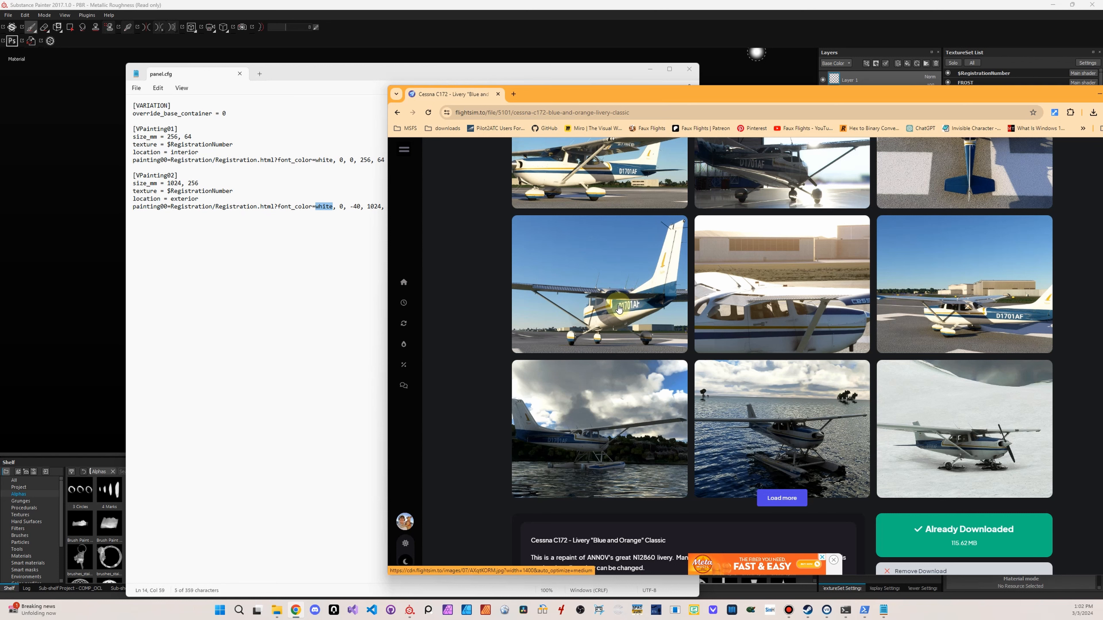
left_click(833, 560)
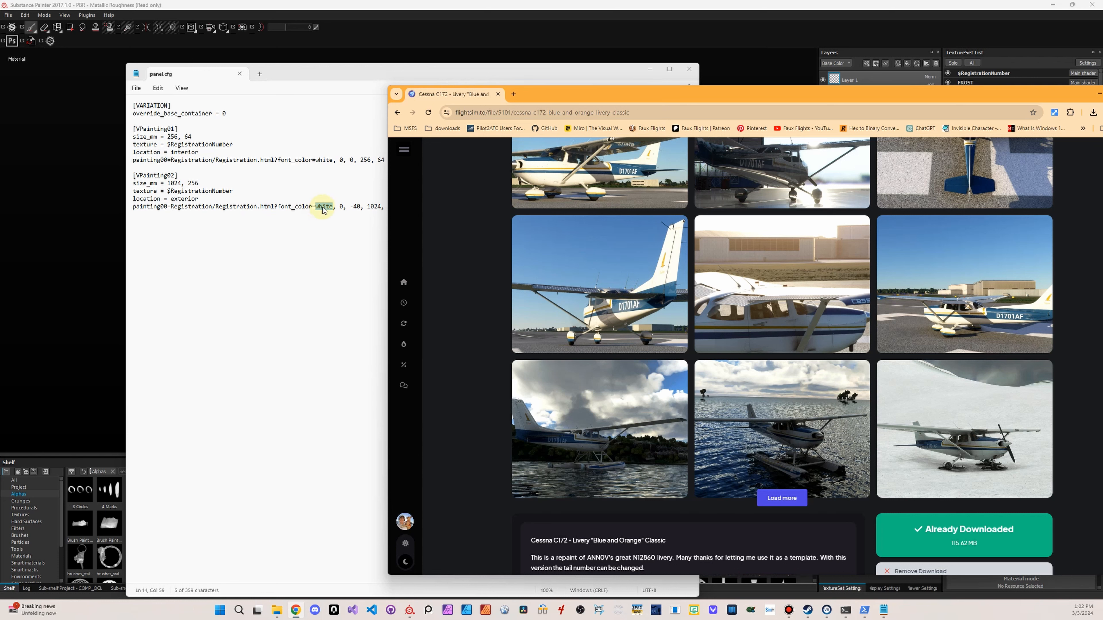
left_click_drag(920, 91, 1102, 92)
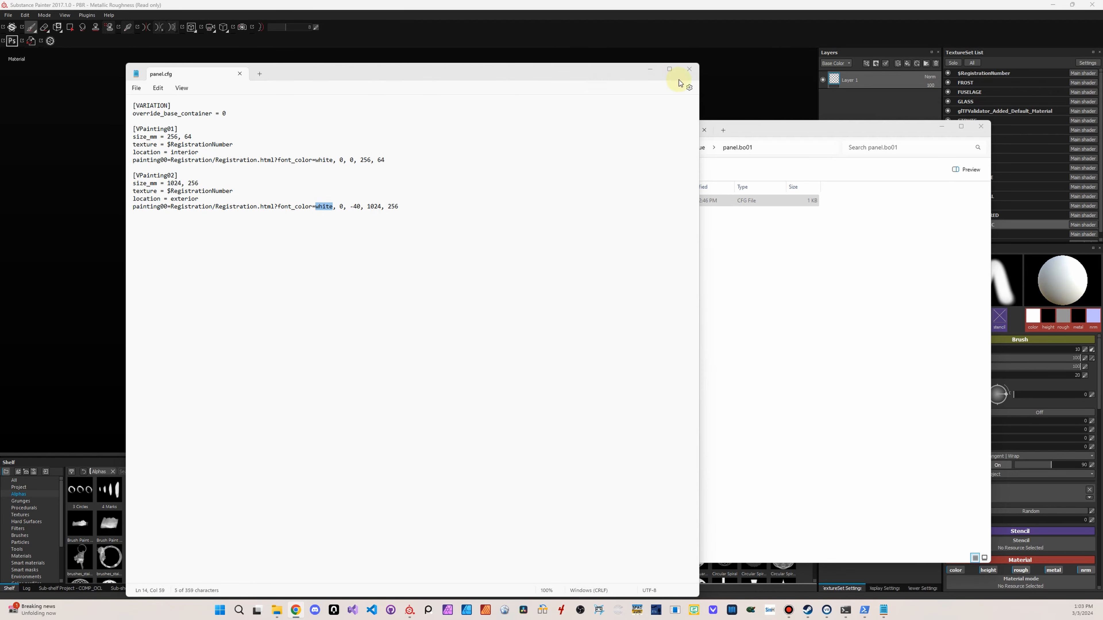
left_click(690, 70)
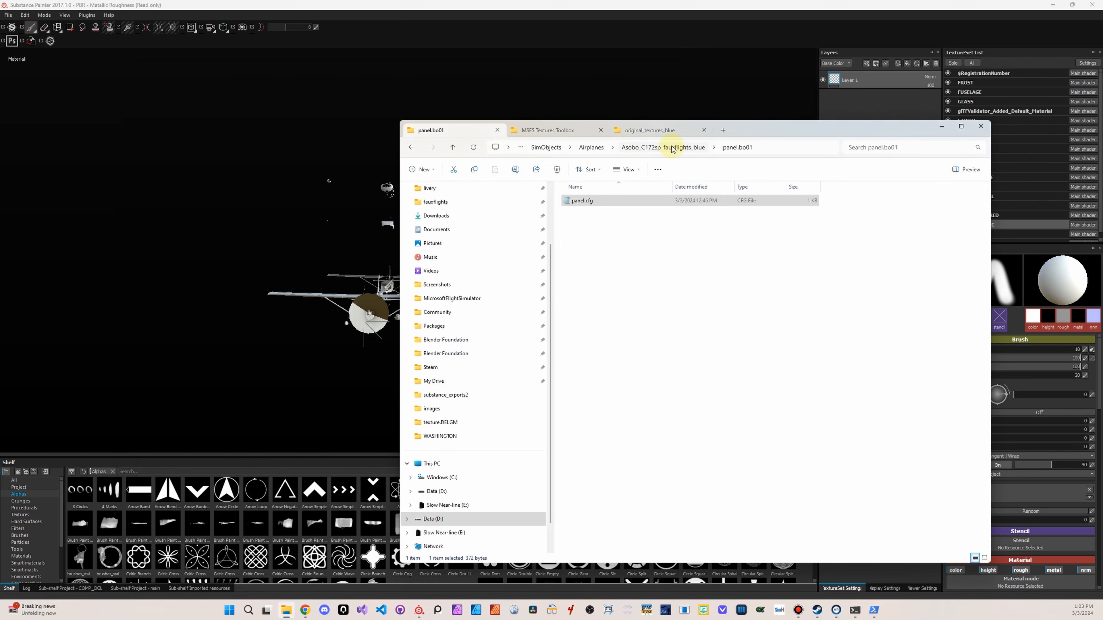
Switch to Substance Painter, frame the Cessna model closely in a front three-quarter view and enlarge the TextureSet Settings area
left_click_drag(732, 136, 721, 619)
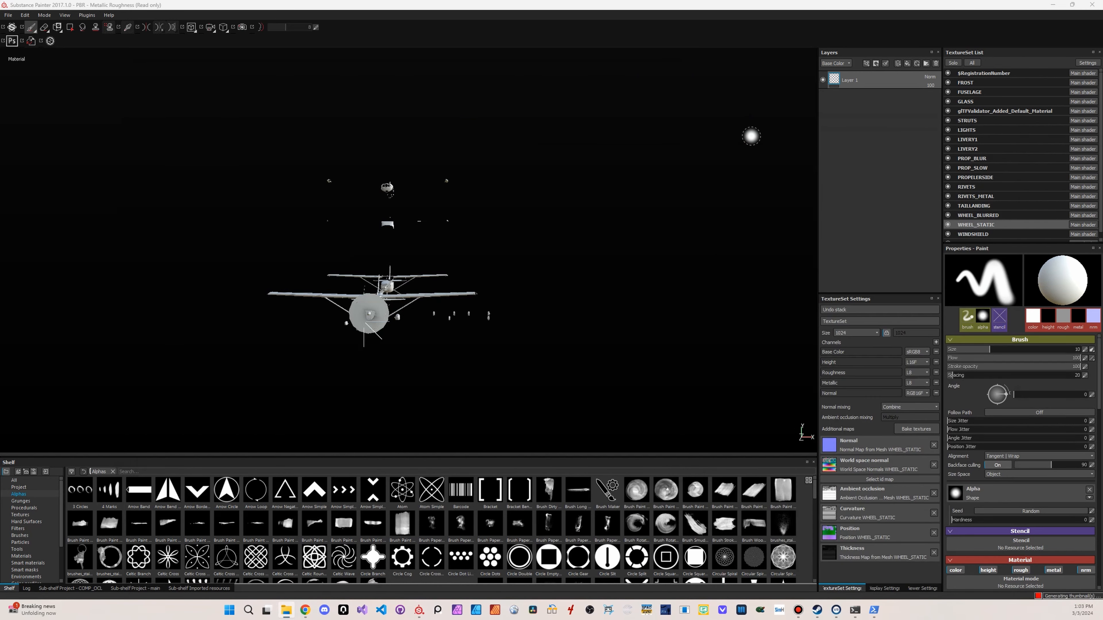
mouse_move(436, 257)
left_mouse_down("alt")
mouse_move(613, 286)
mouse_move(677, 271)
left_mouse_up("alt")
scroll(468, 244, "up", 5)
left_click_drag(467, 244, 644, 202, "alt")
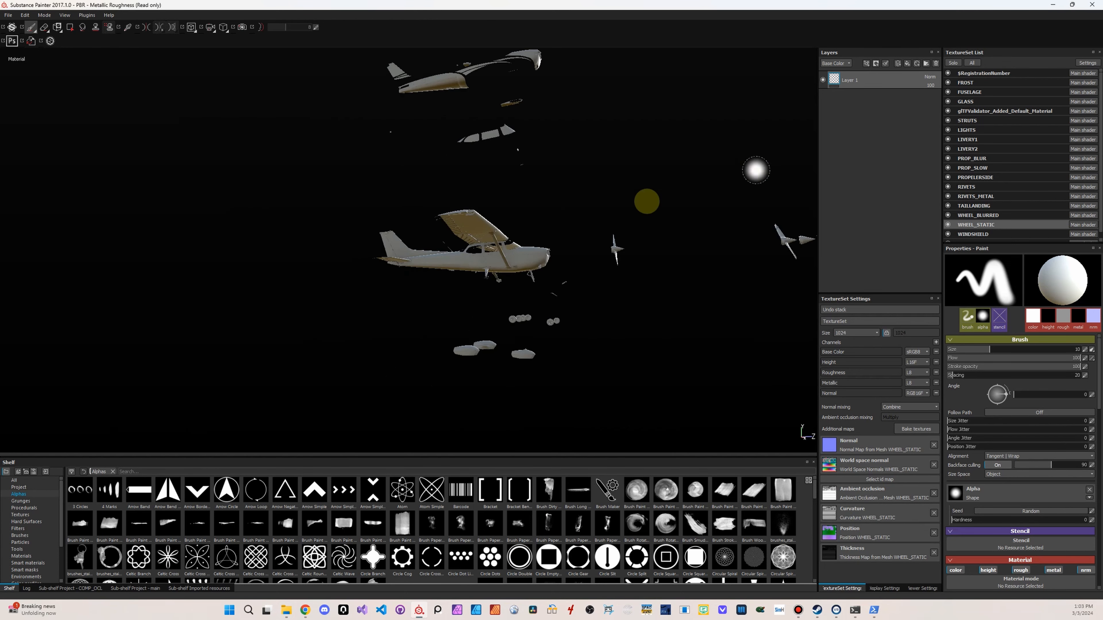
scroll(641, 296, "up", 4)
mouse_move(595, 303)
left_mouse_down("alt")
mouse_move(564, 342)
mouse_move(556, 331)
left_mouse_up("alt")
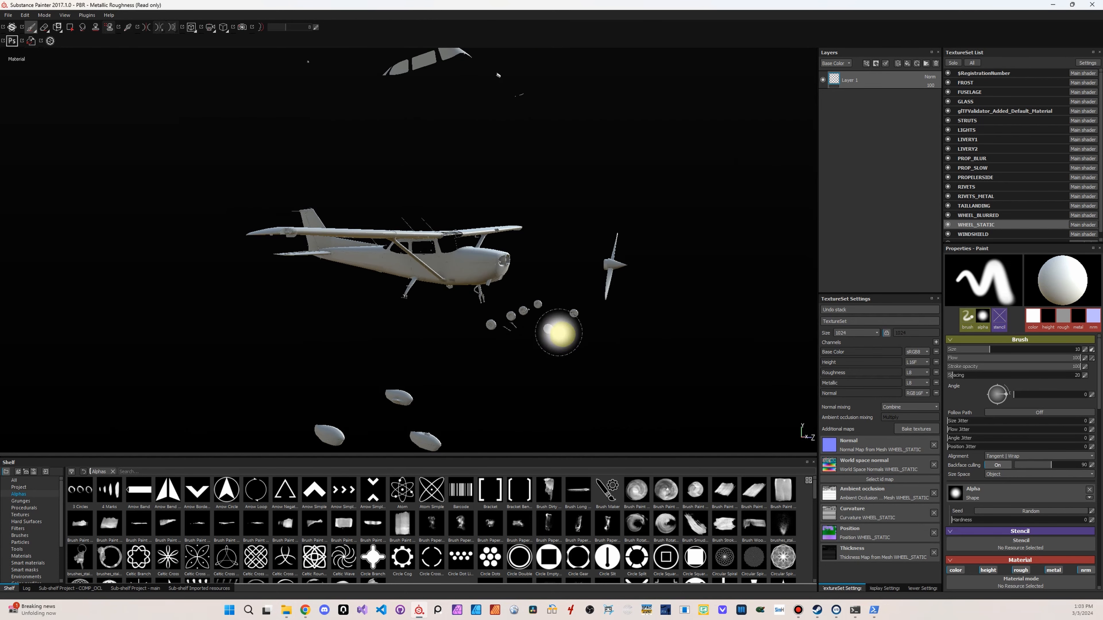
right_click_drag(432, 290, 786, 315, "alt")
left_click_drag(559, 335, 524, 360, "alt")
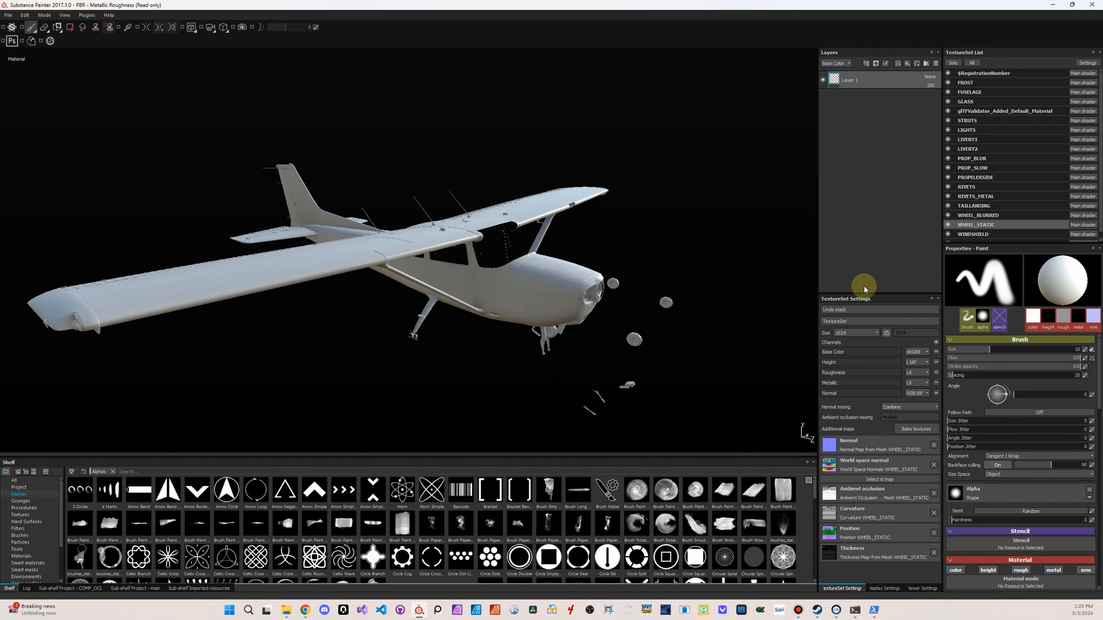
left_click_drag(867, 293, 871, 156)
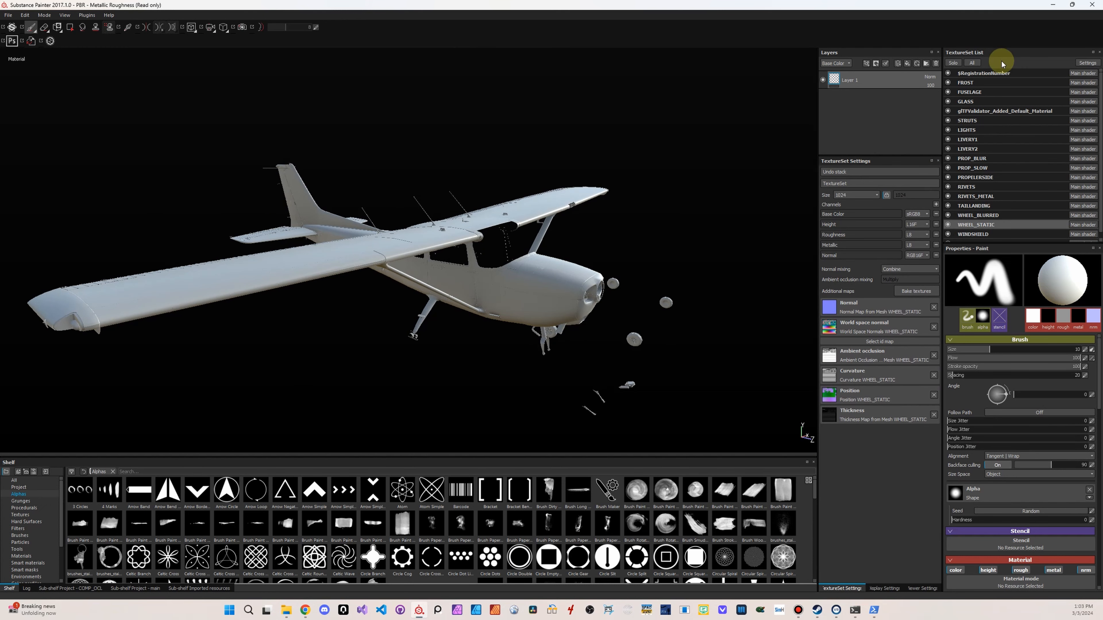
Remove the Height channel from the WINGS texture set and add an Ambient occlusion channel
scroll(1025, 227, "down", 1)
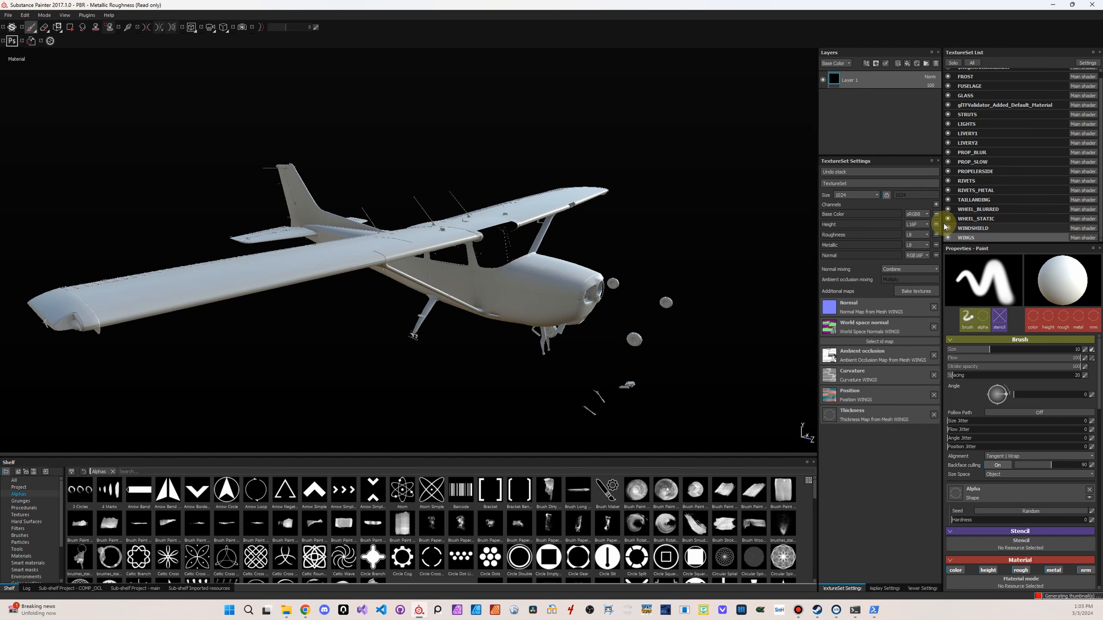
left_click(936, 224)
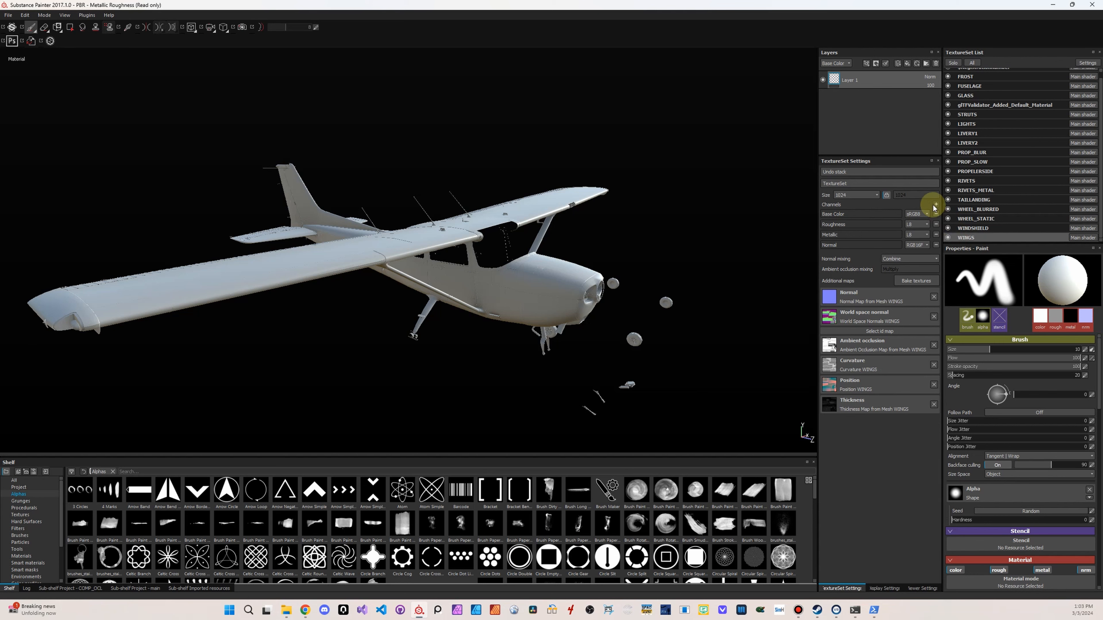
scroll(1066, 508, "down", 3)
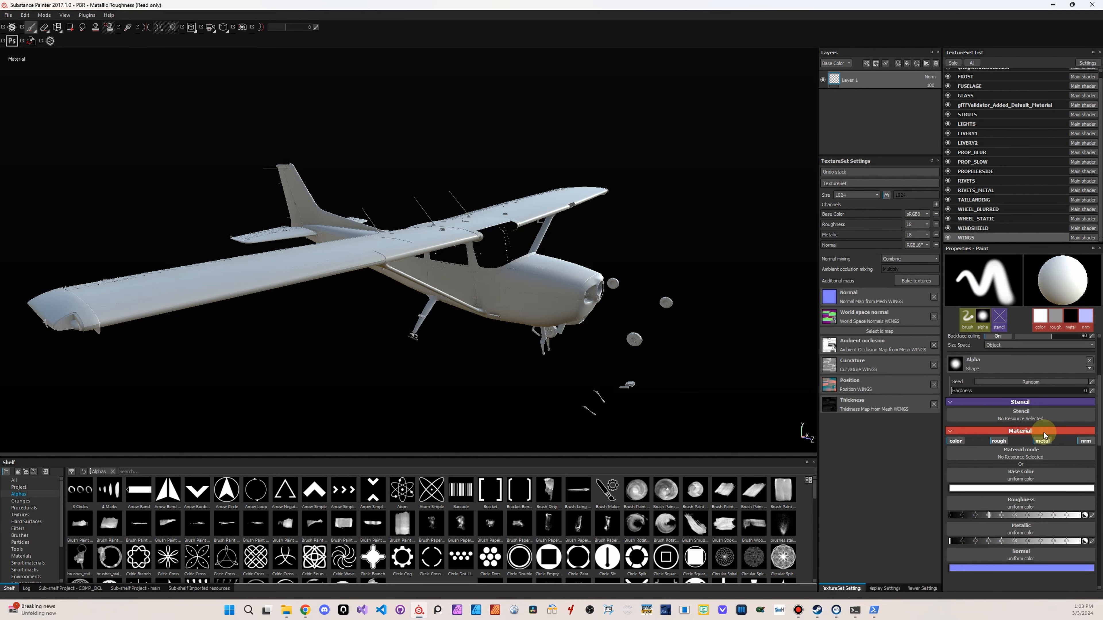
left_click(935, 204)
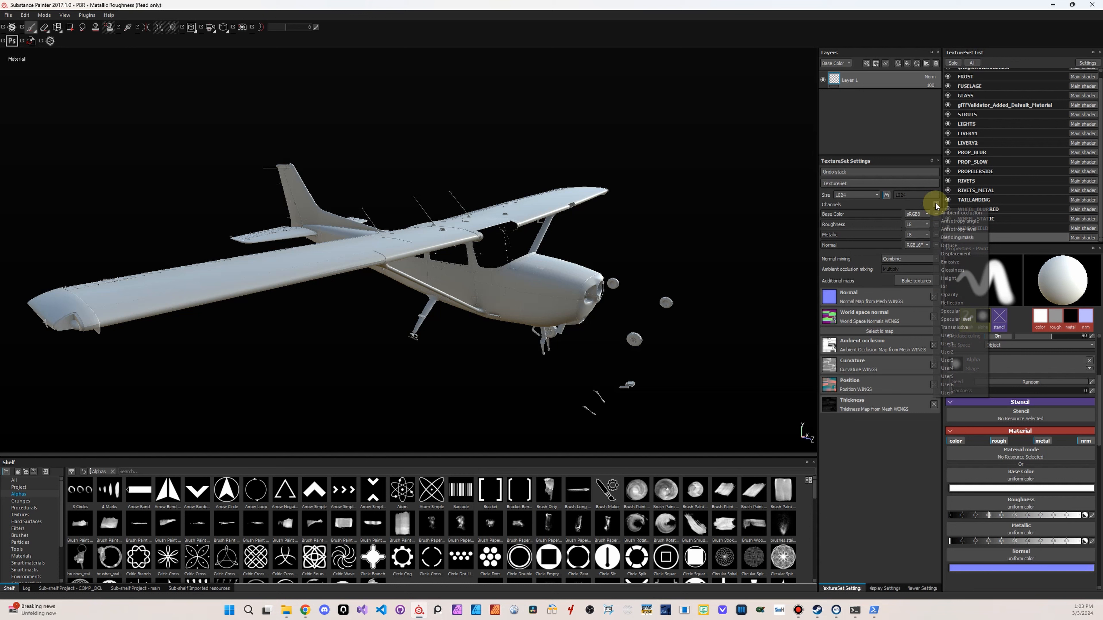
left_click(952, 213)
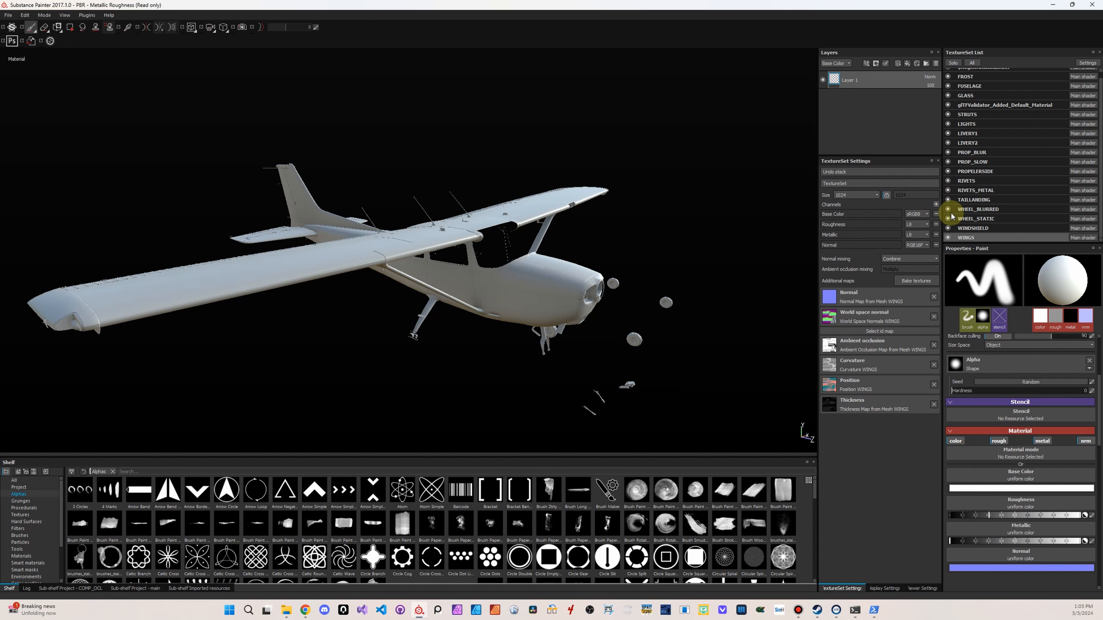
Remove the Height channel from the WHEEL_STATIC texture set and add an Ambient occlusion channel
left_click(976, 228)
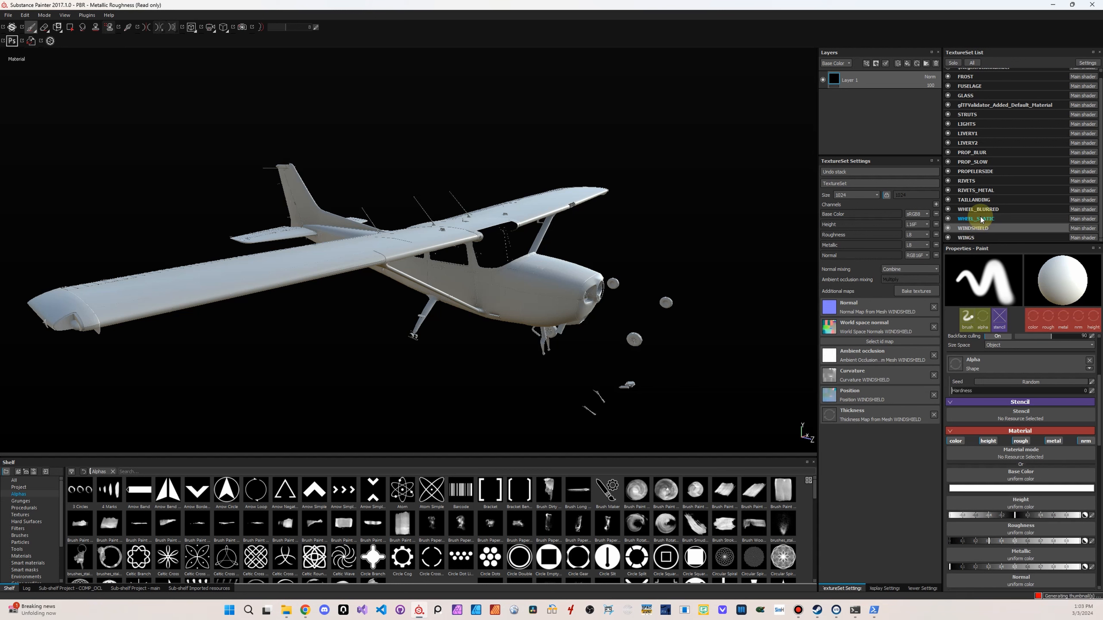
left_click(981, 219)
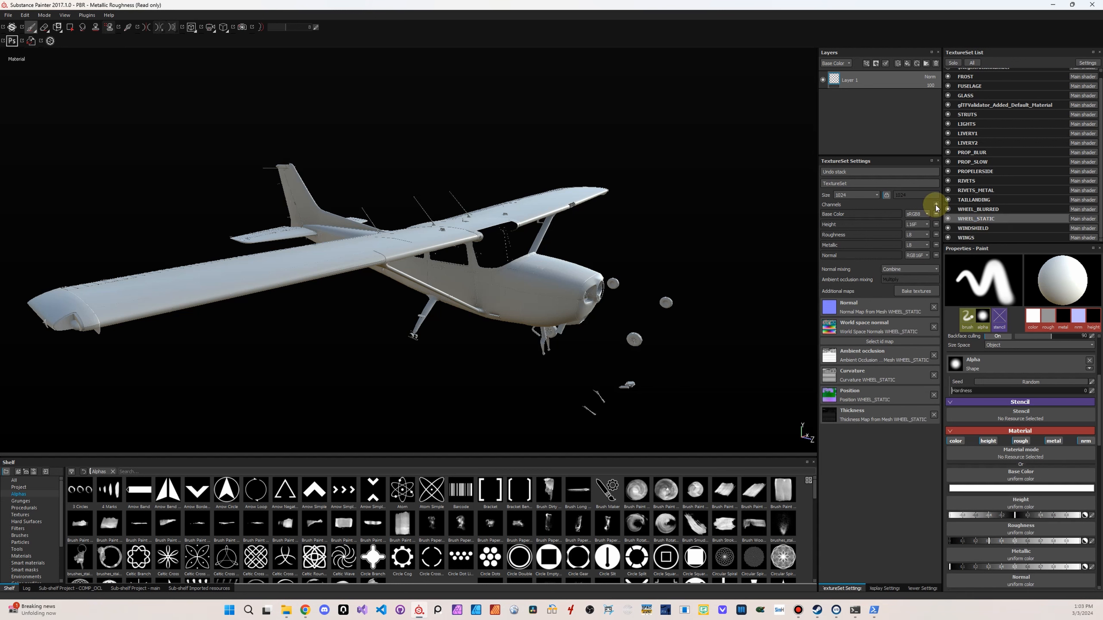
left_click(936, 224)
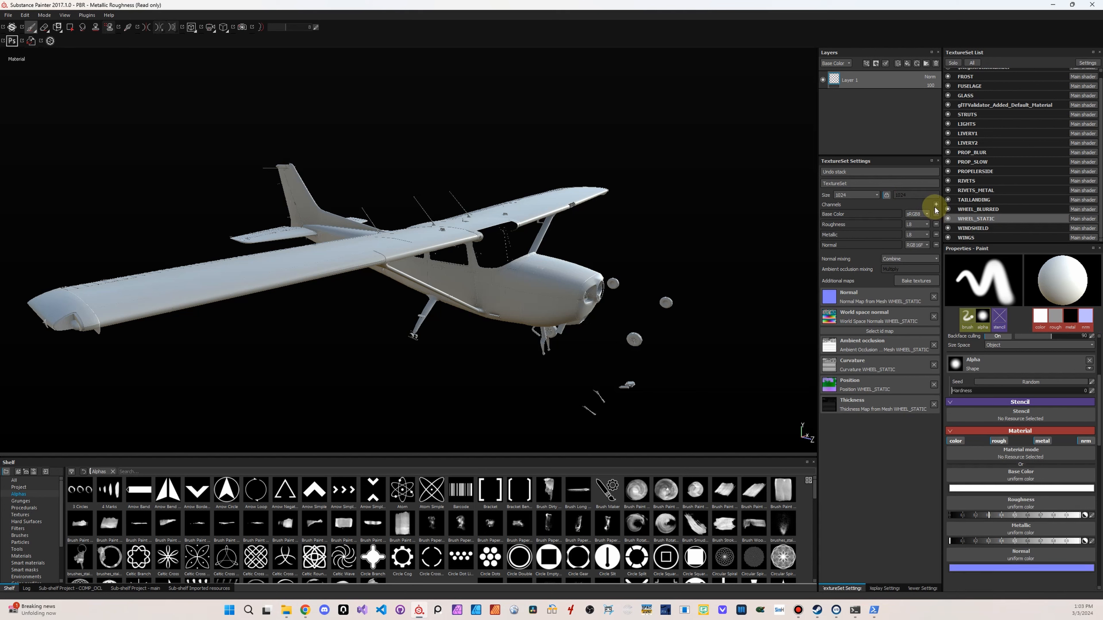
left_click(936, 205)
left_click(955, 213)
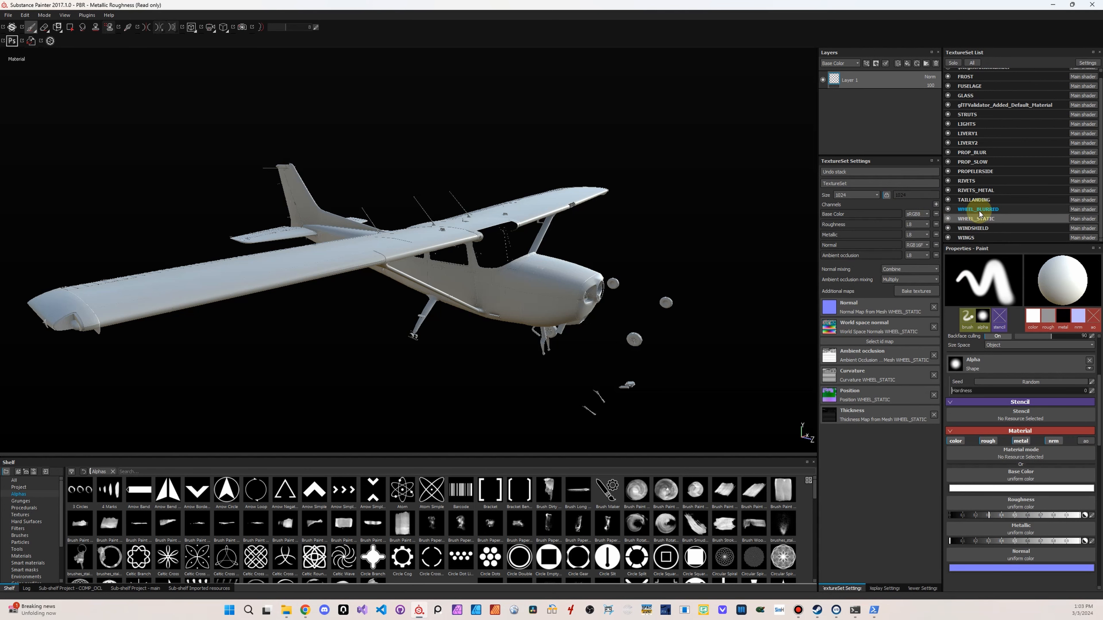
Remove the Height channel from the WHEEL_BLURRED texture set and add an Ambient occlusion channel
left_click(980, 212)
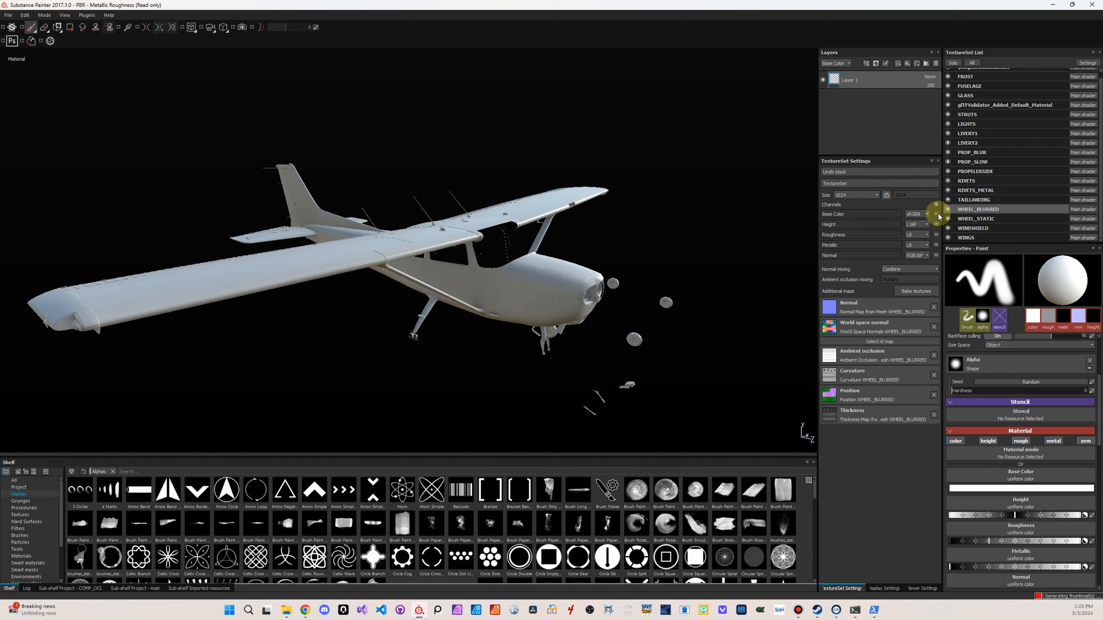
left_click(936, 225)
left_click(936, 204)
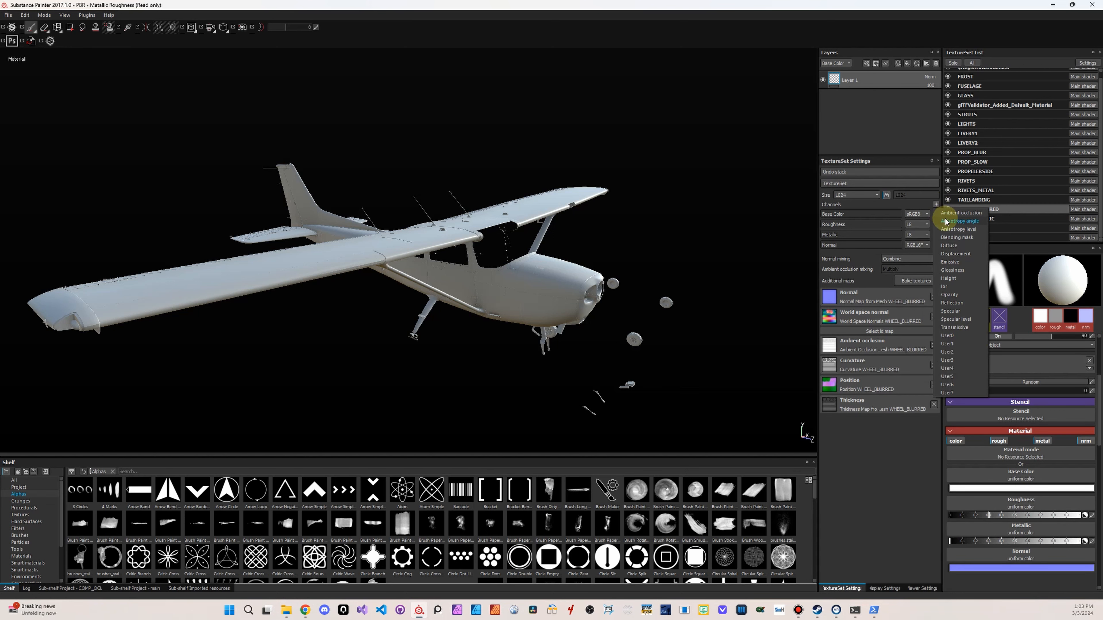
left_click(946, 212)
Remove the Height channel from the TAILLANDING texture set and add an Ambient occlusion channel
left_click(964, 199)
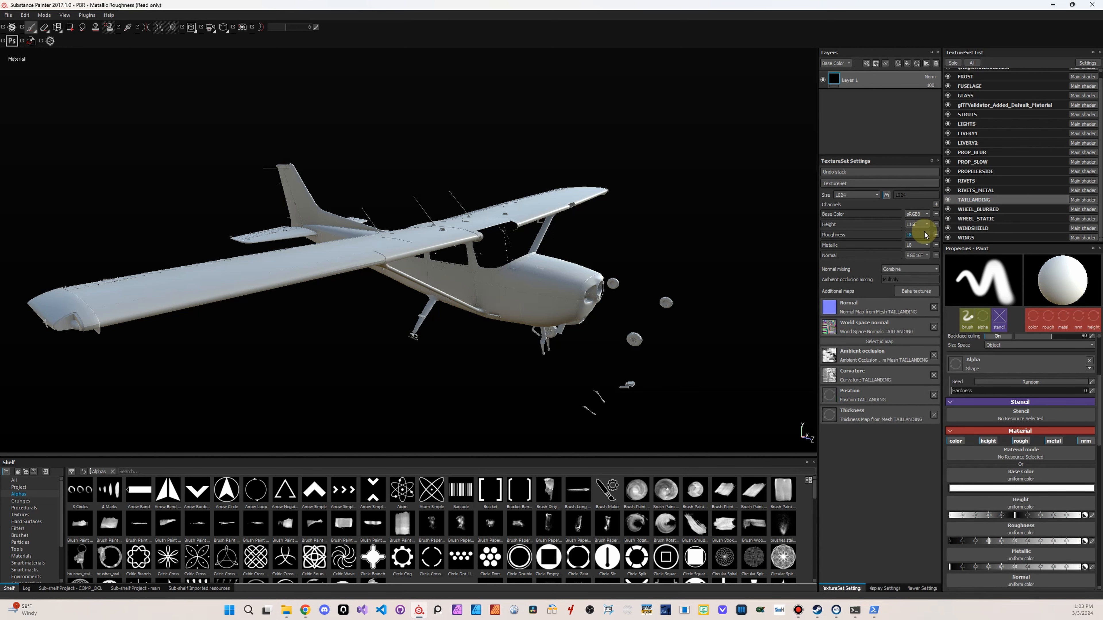
left_click(936, 223)
left_click(936, 204)
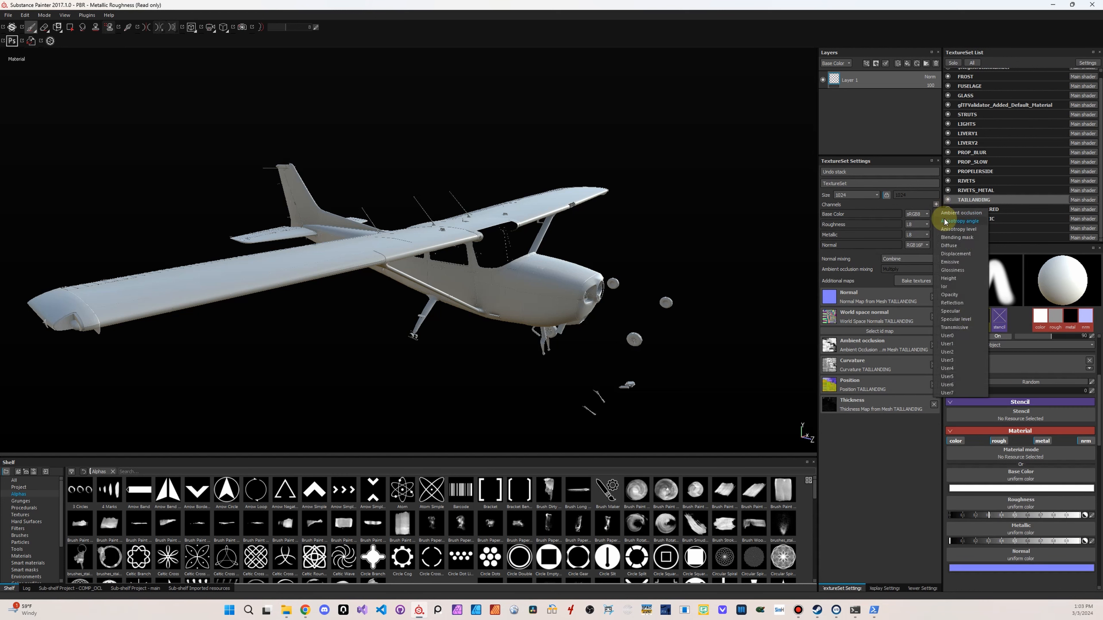
left_click(950, 217)
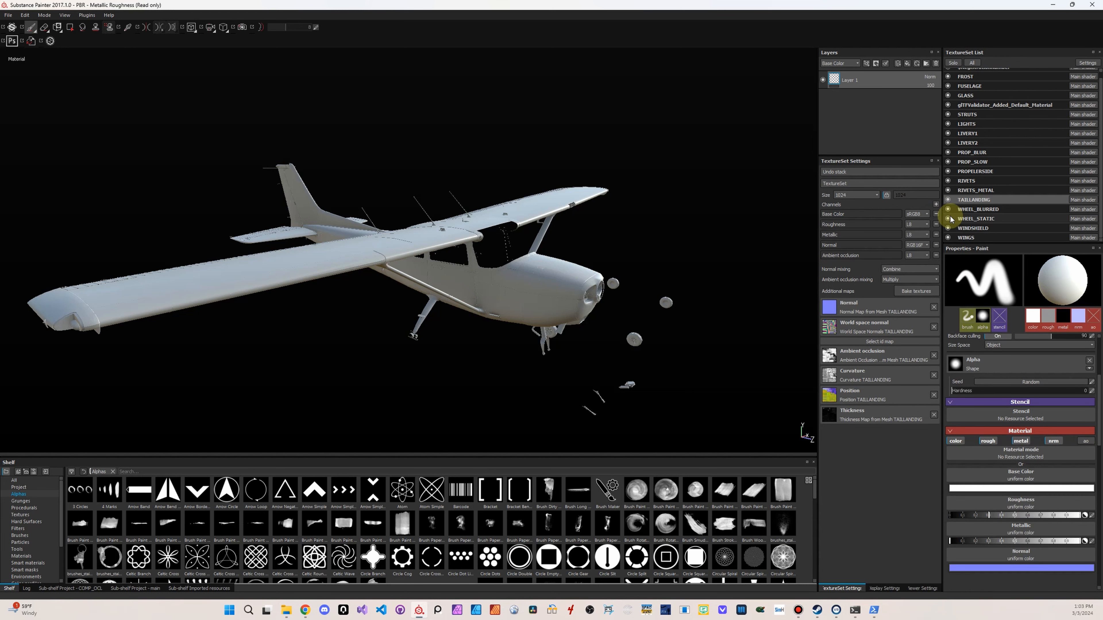
Select the PROPELERSIDE texture set, then switch to File Explorer and view the original_textures_blue folder
left_click(996, 172)
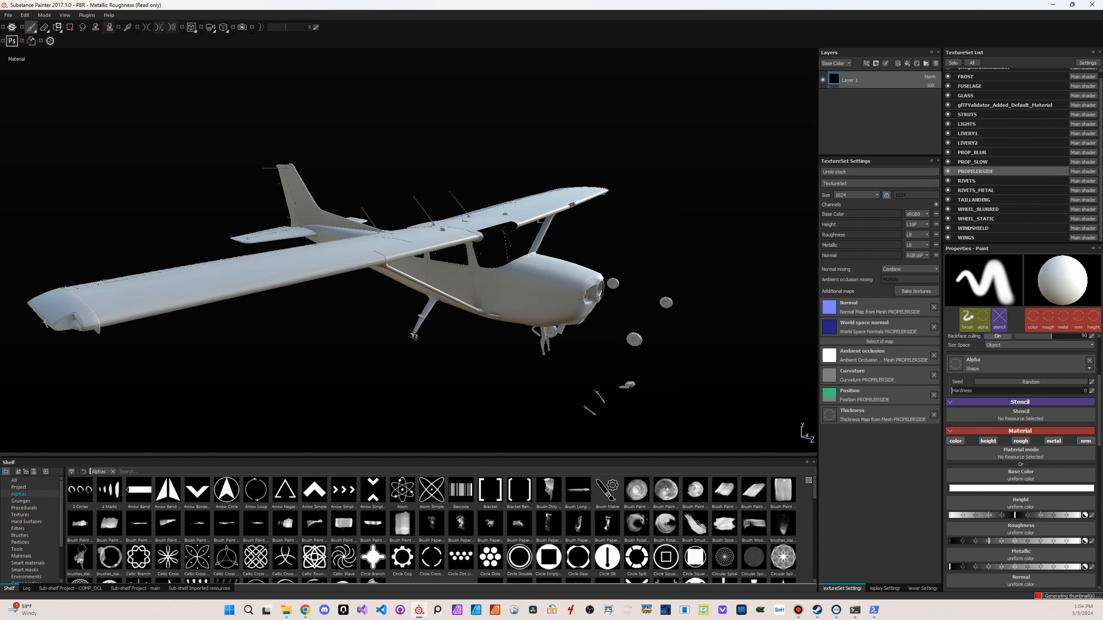
key("alt+Tab")
left_click_drag(731, 89, 431, 104)
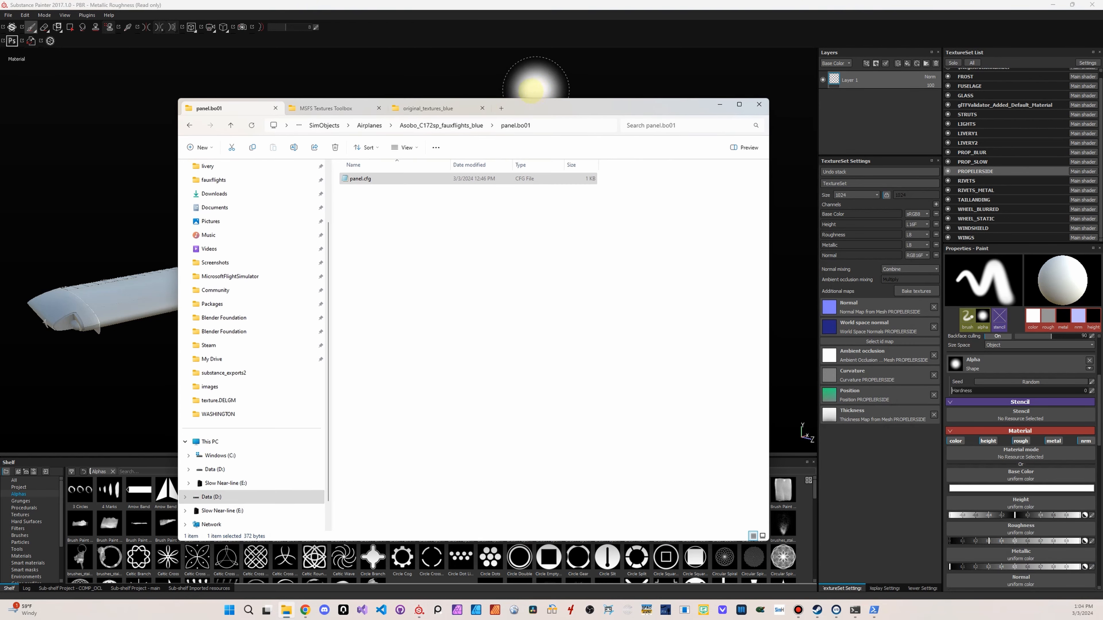
left_click(448, 113)
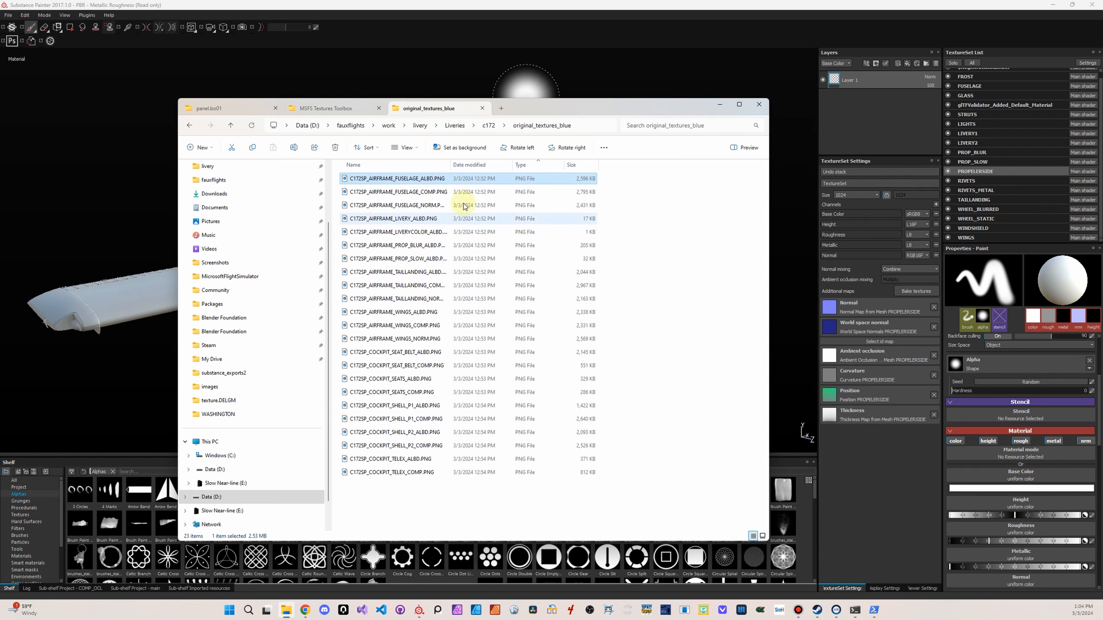
Open the original_textures folder inside c172 and display its files as a list
left_click(489, 125)
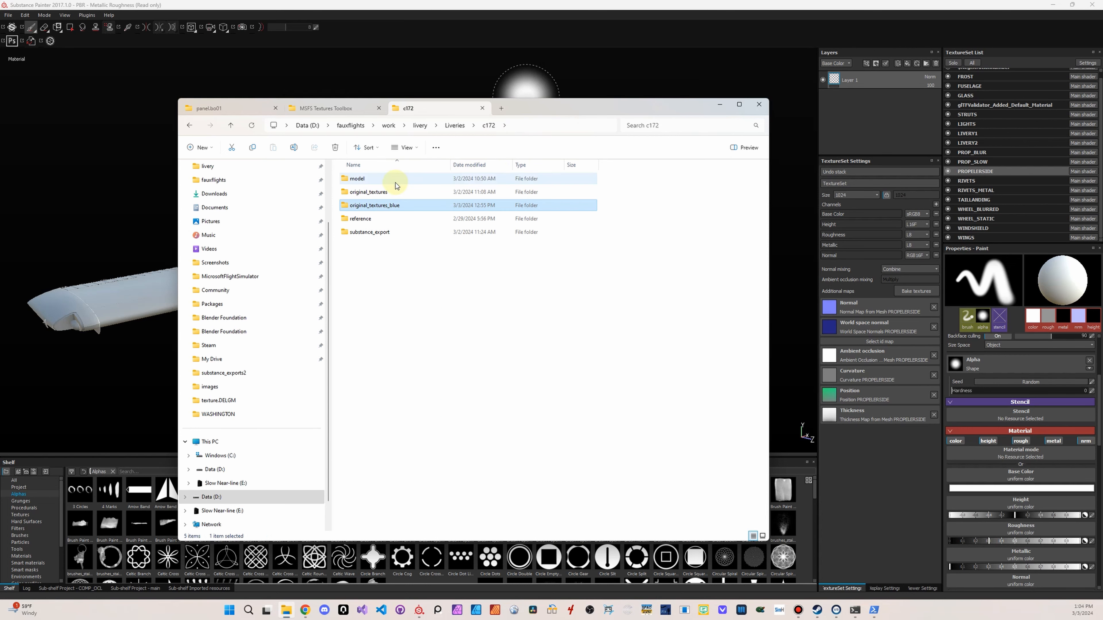
double_click(382, 192)
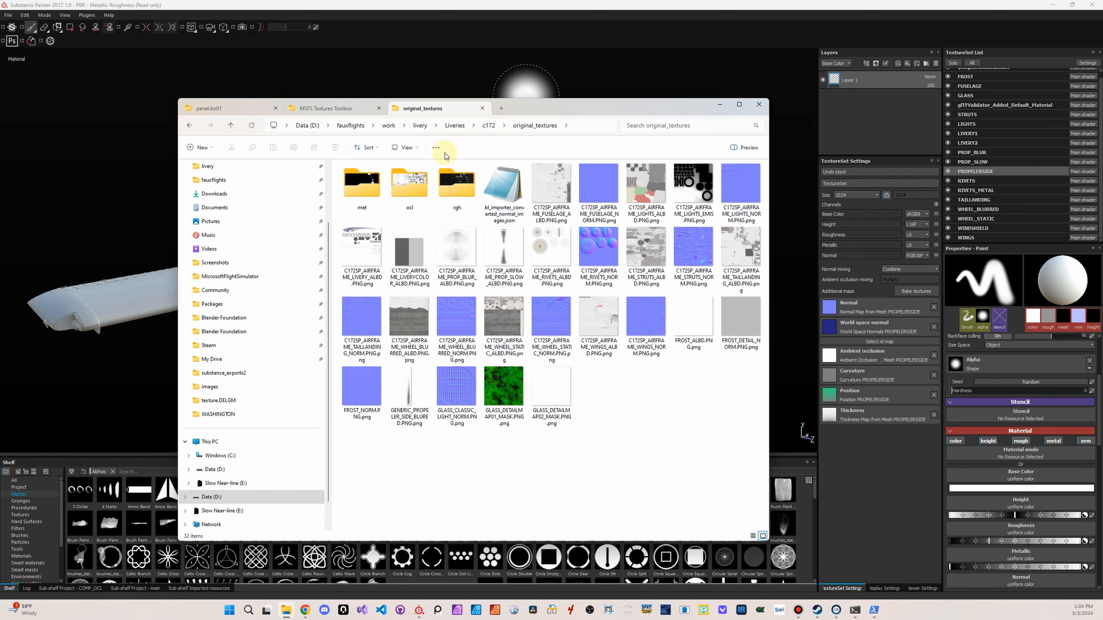
left_click(411, 147)
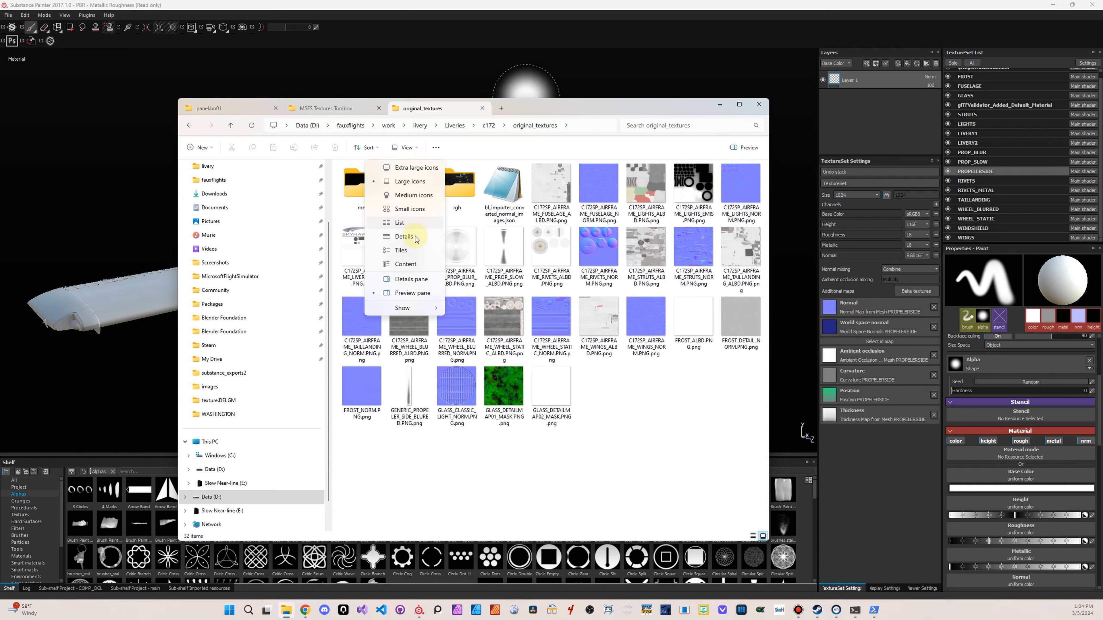
left_click(461, 244)
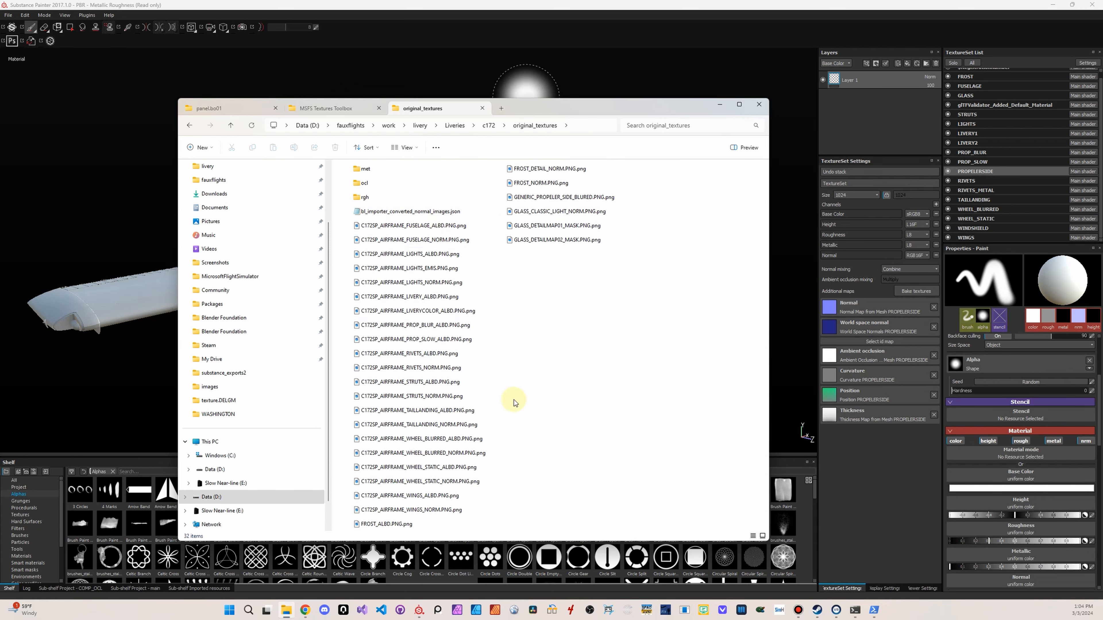
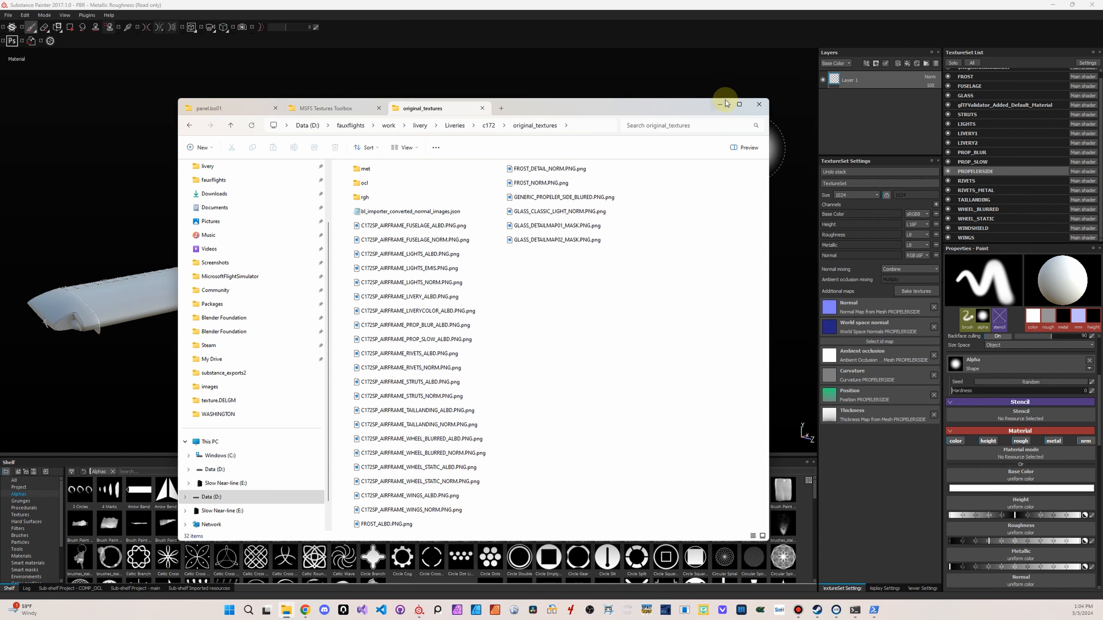
Move the File Explorer window aside, then remove the Height channel from the STRUTS texture set and add an Ambient occlusion channel
left_click_drag(547, 111, 1102, 126)
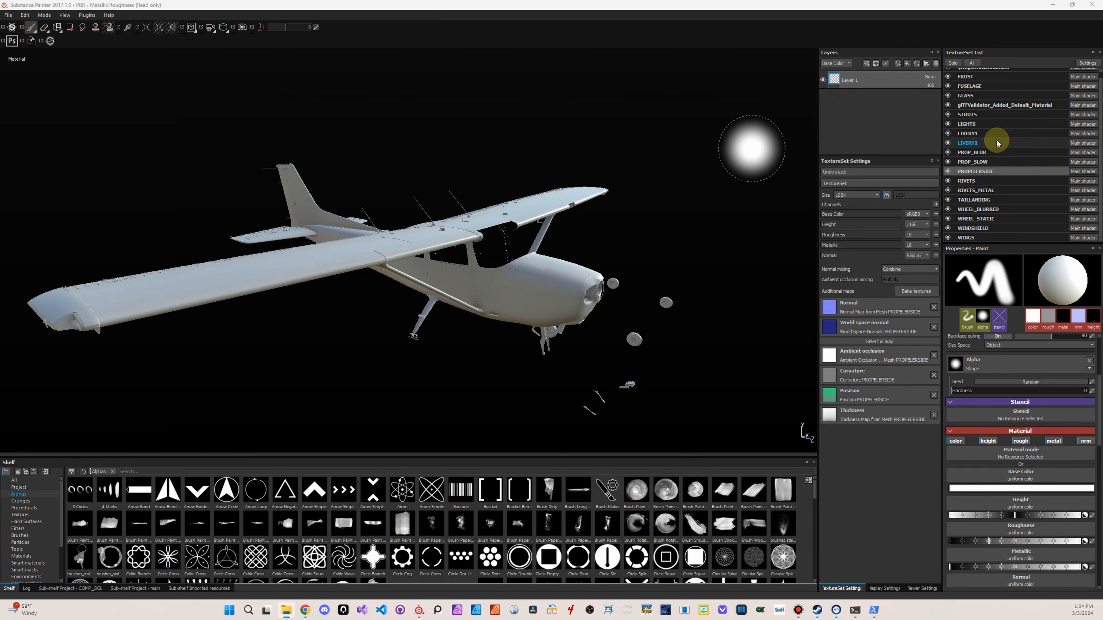
left_click(984, 115)
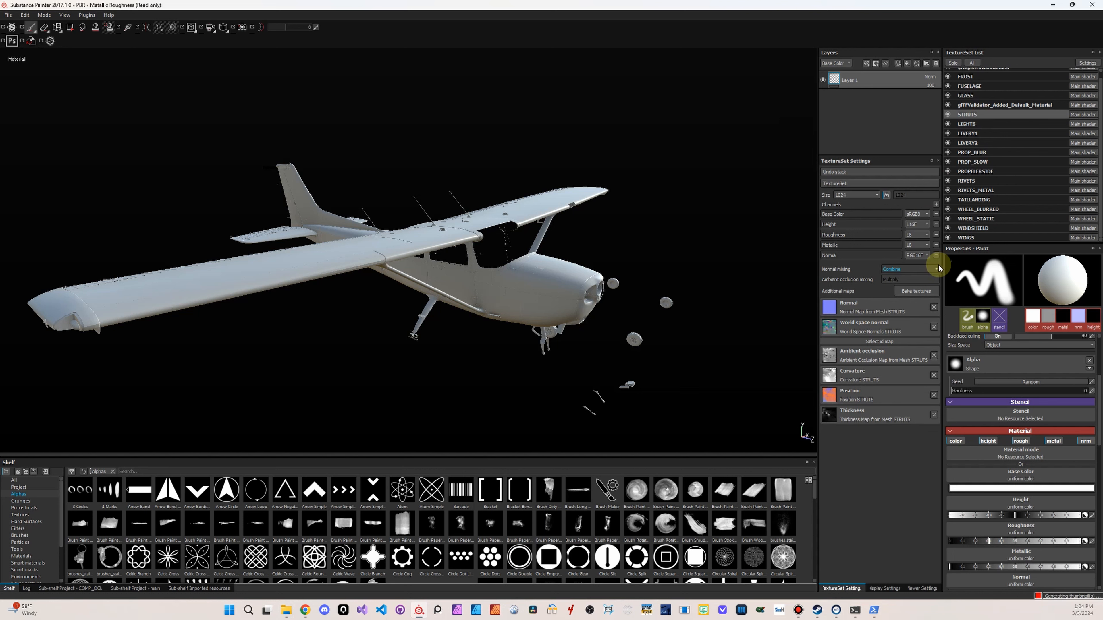
left_click(936, 224)
left_click(936, 204)
left_click(955, 212)
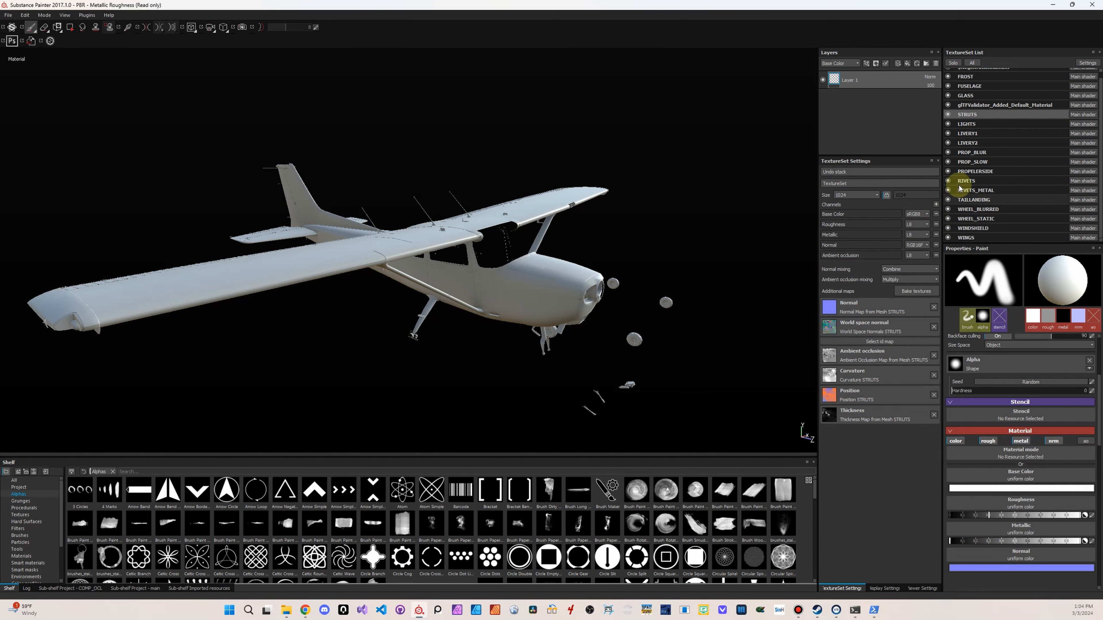
Remove the Height channel from the FUSELAGE texture set and add an Ambient occlusion channel
left_click(982, 87)
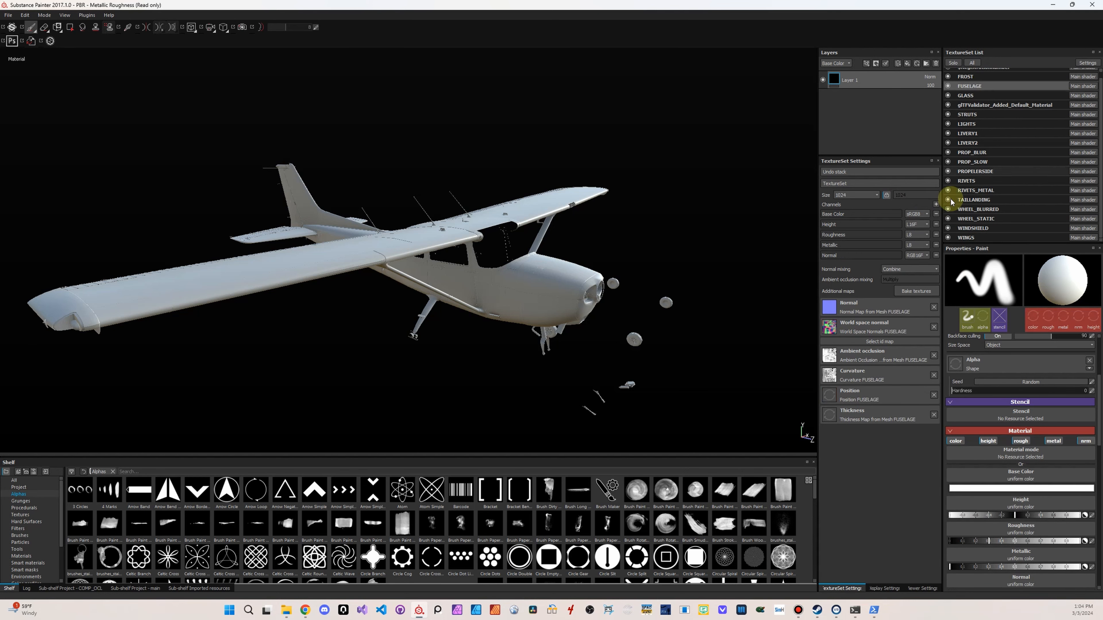
left_click(936, 224)
left_click(936, 204)
left_click(957, 213)
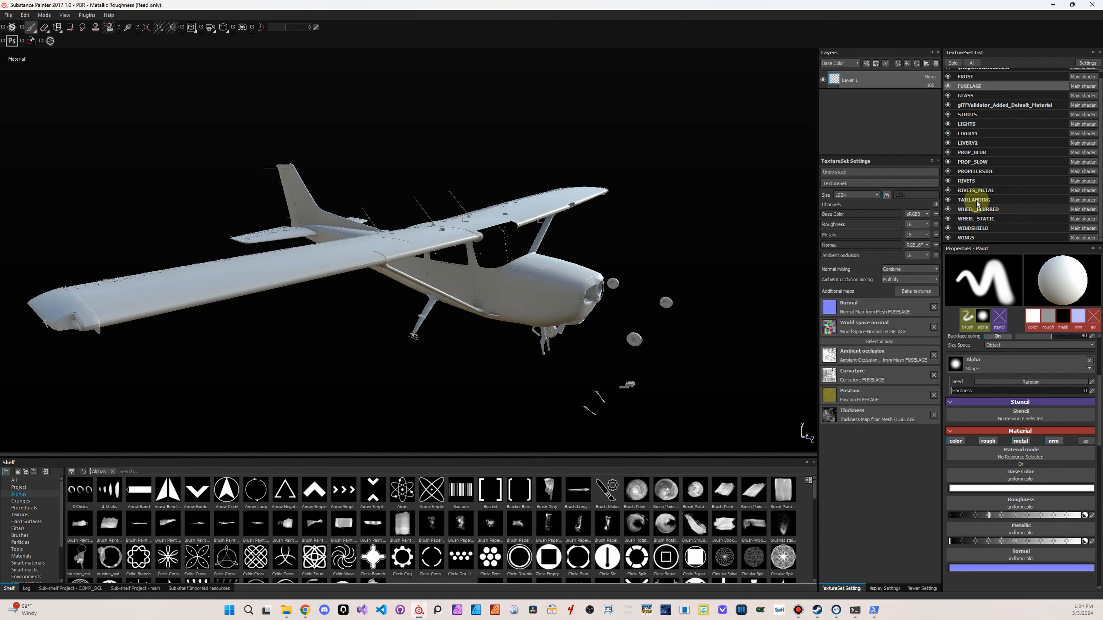
Hide the FROST, $RegistrationNumber, glTFValidator_Added_Default_Material, LIVERY1, LIVERY2 and LIGHTS texture sets
scroll(1019, 126, "up", 1)
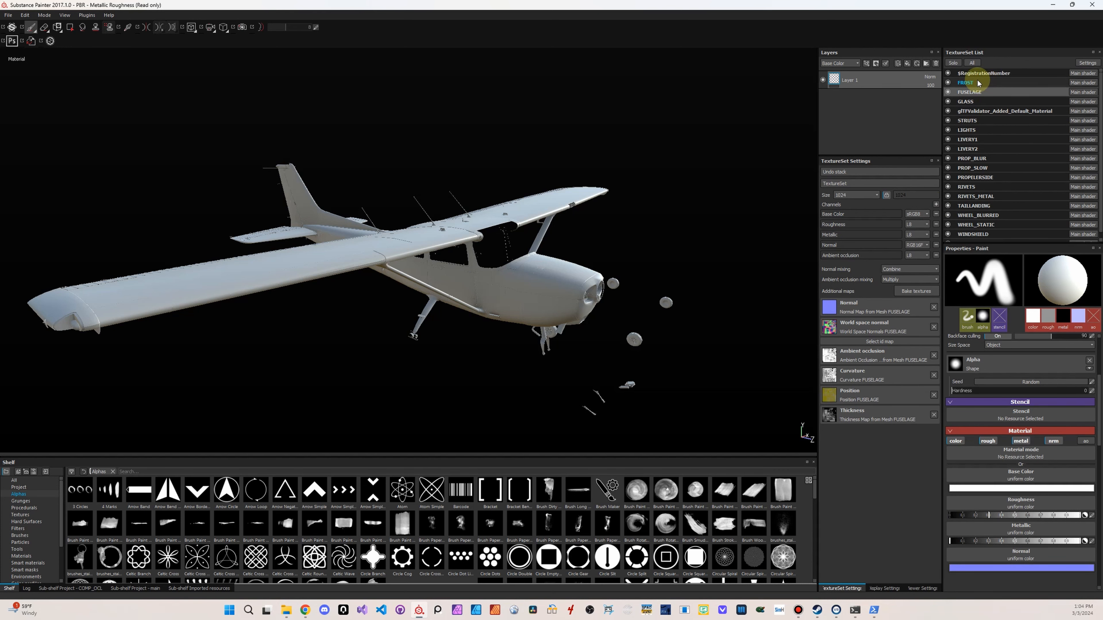
left_click(947, 83)
left_click(947, 73)
left_click(948, 111)
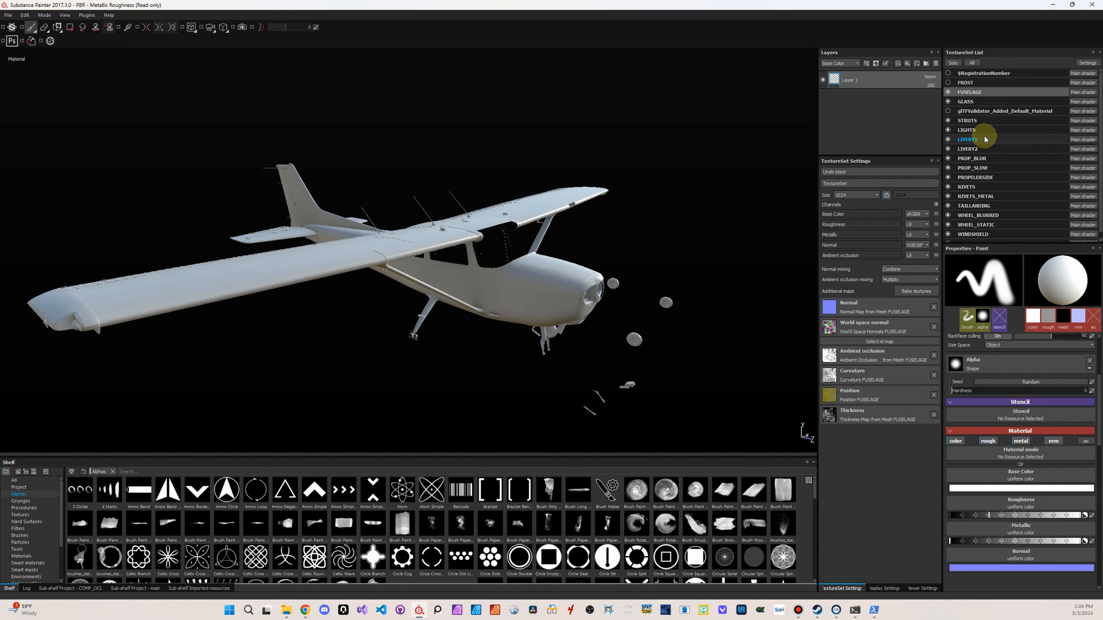
left_click(948, 139)
left_click(948, 148)
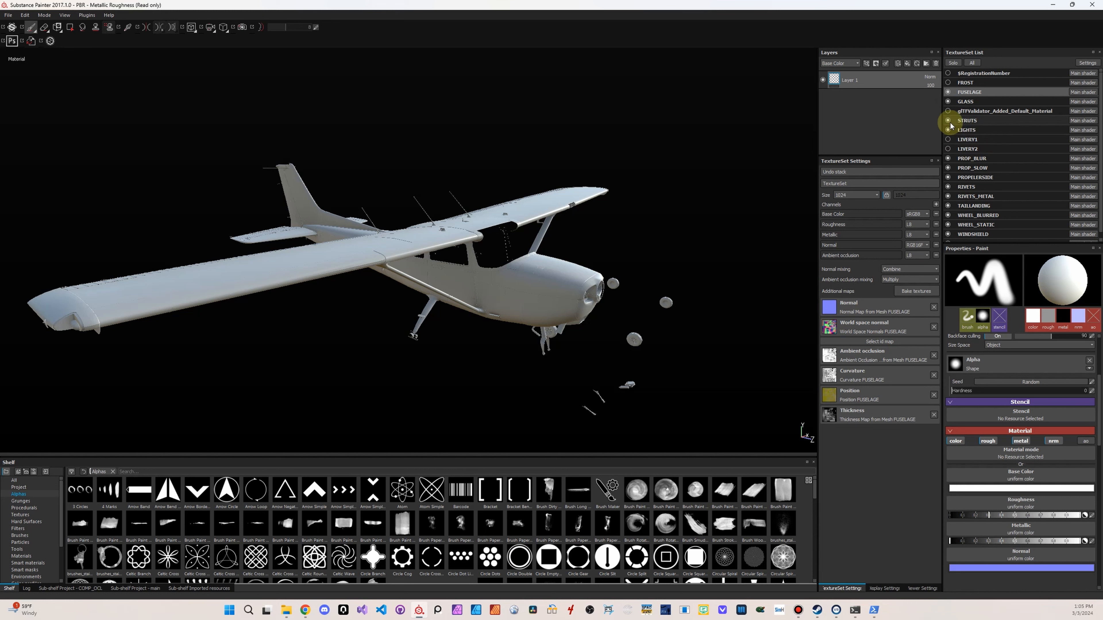
left_click(948, 130)
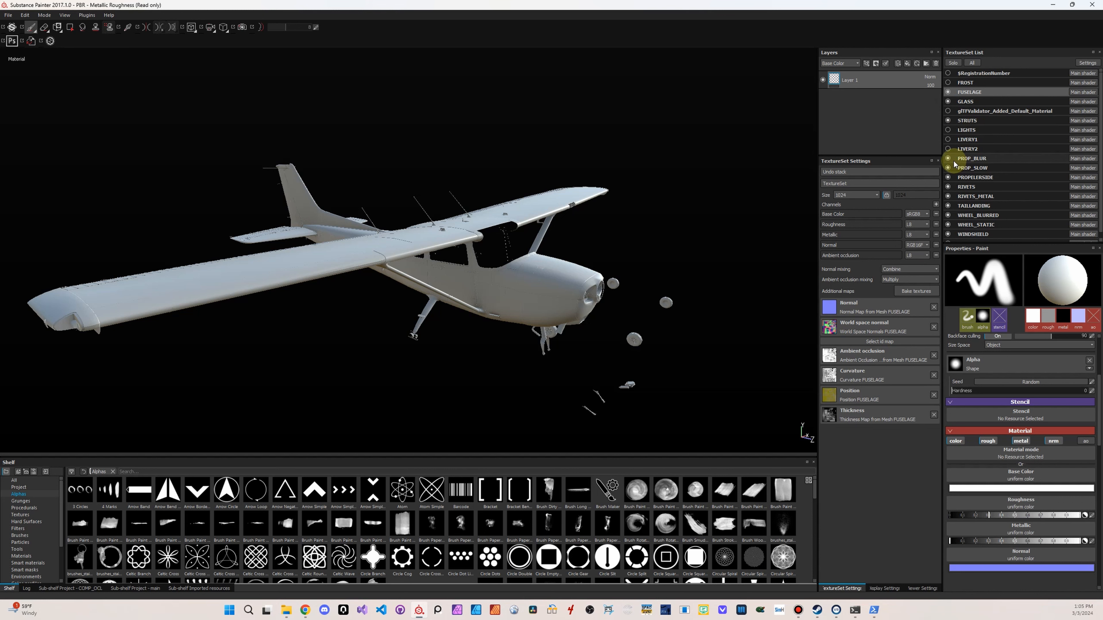
Hide the PROP_BLUR, PROP_SLOW, PROPELERSIDE, RIVETS, RIVETS_METAL, WHEEL_BLURRED and WINDSHIELD texture sets
left_click(948, 158)
left_click(948, 168)
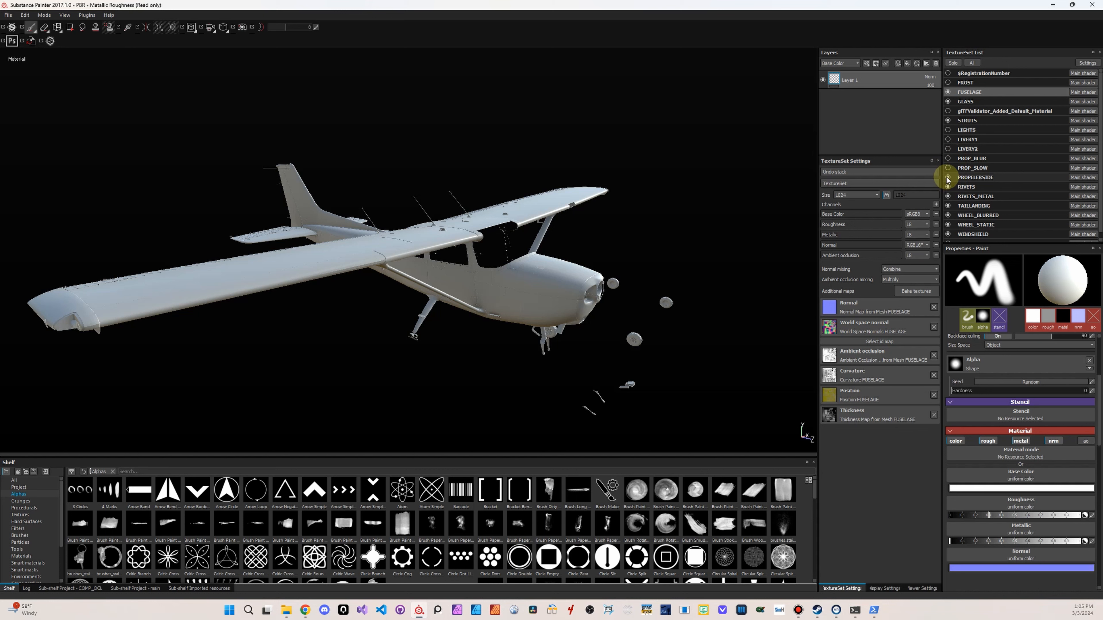
left_click(948, 178)
left_click(948, 187)
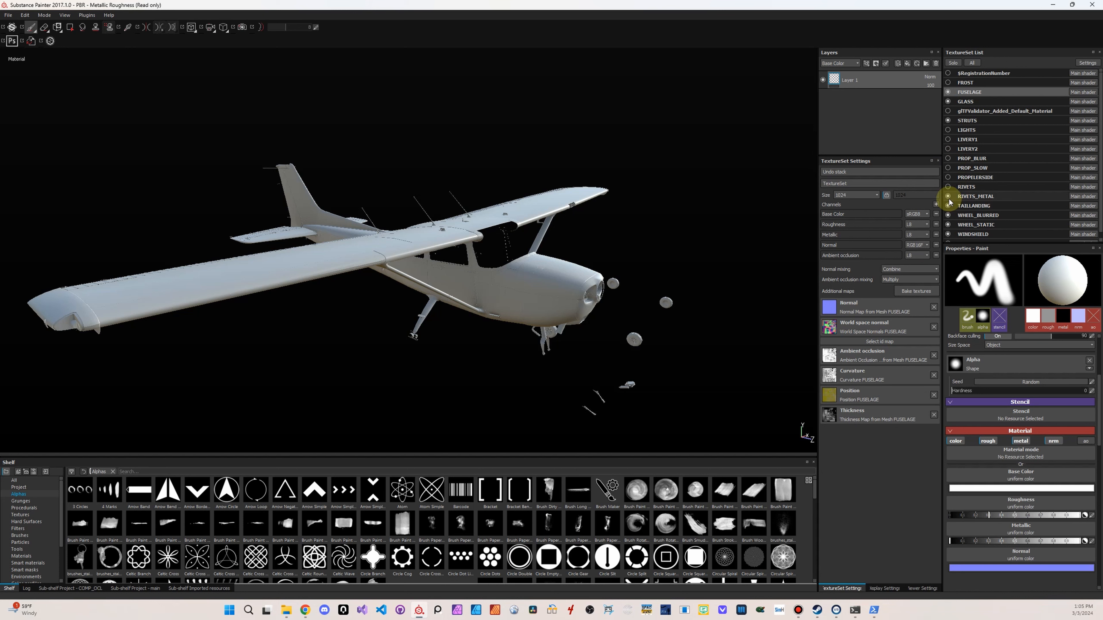
left_click(949, 198)
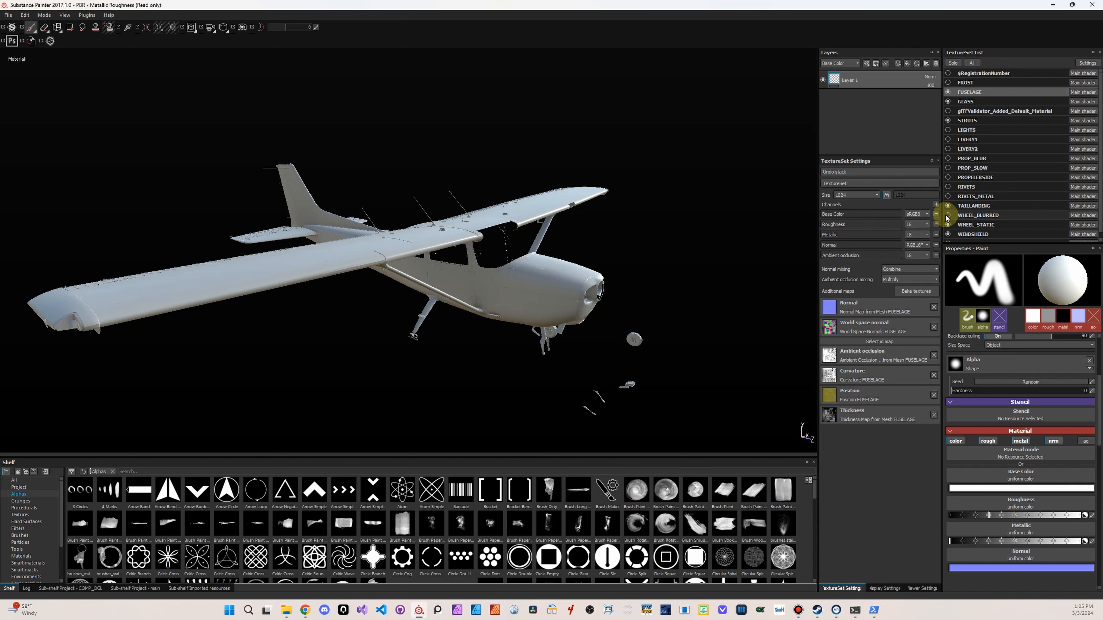
left_click(947, 216)
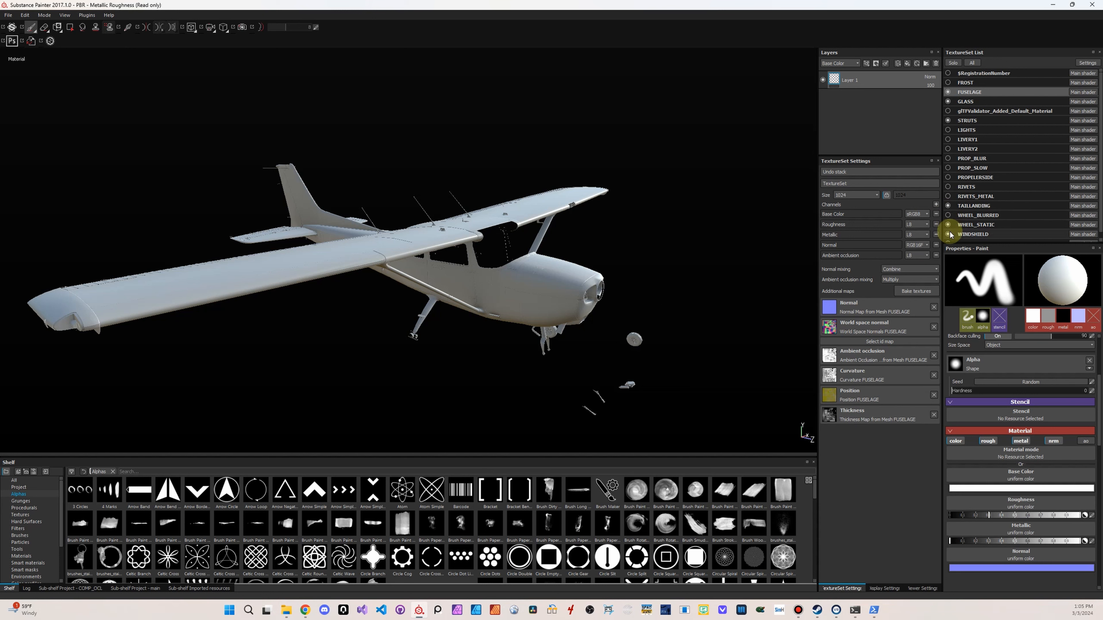
scroll(987, 217, "down", 1)
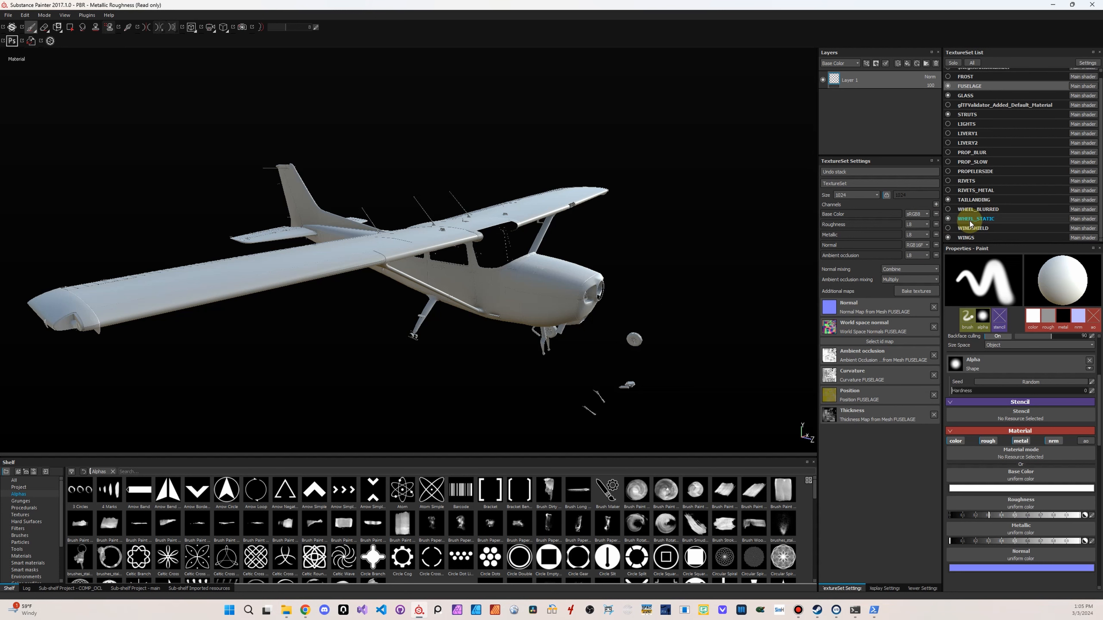
Enable the ao channel in the paint material for WHEEL_STATIC, WINGS, TAILLANDING, STRUTS and FUSELAGE, and hide the GLASS texture set
left_click(966, 219)
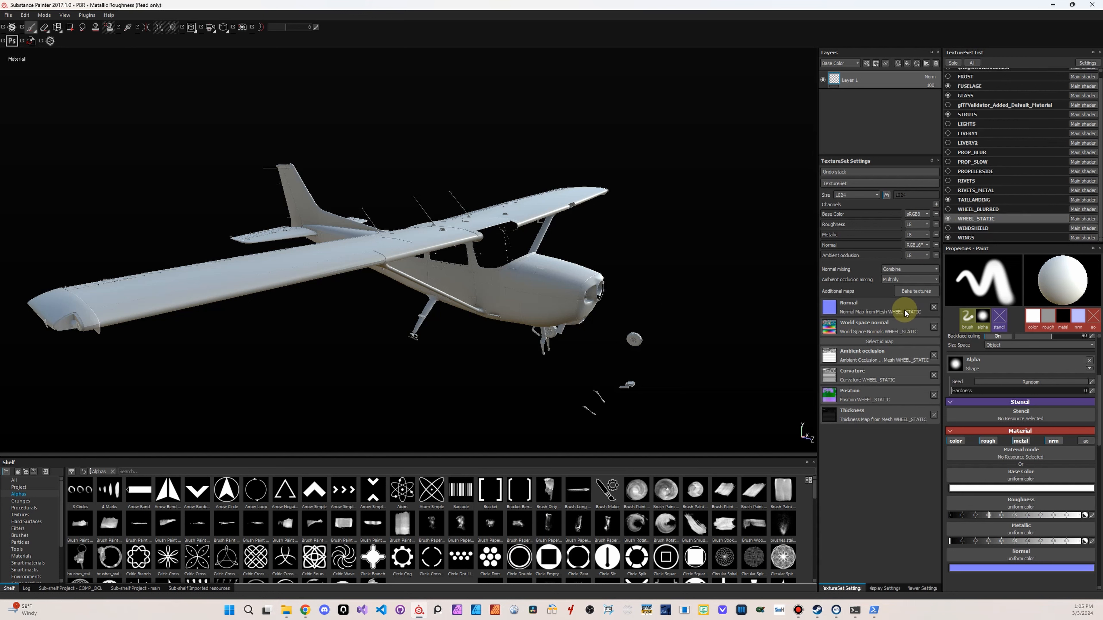
left_click(1091, 441)
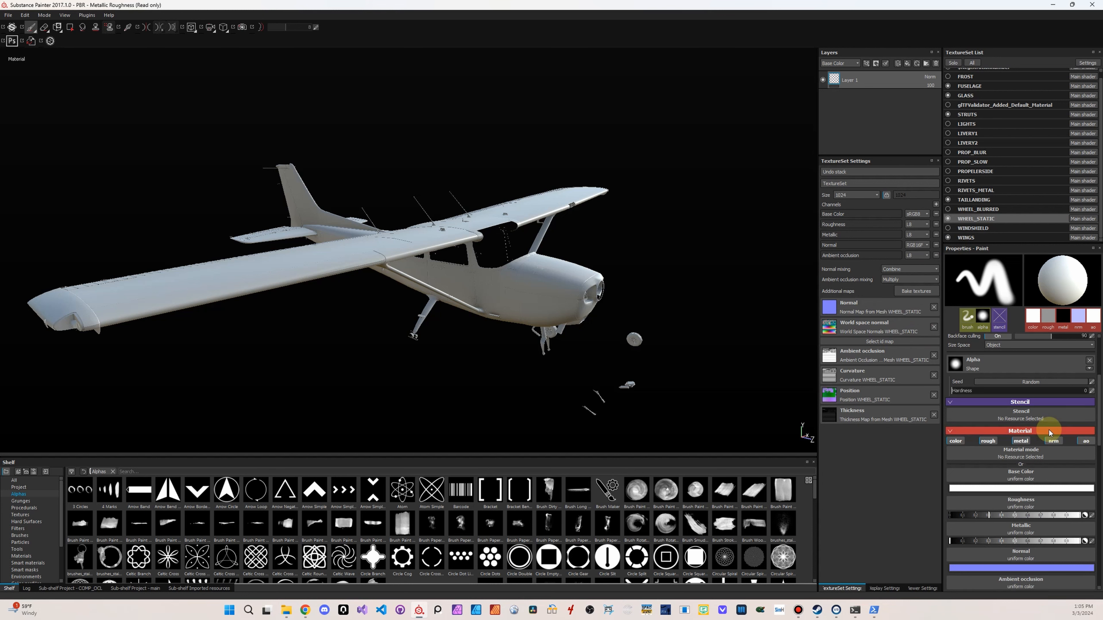
left_click(969, 239)
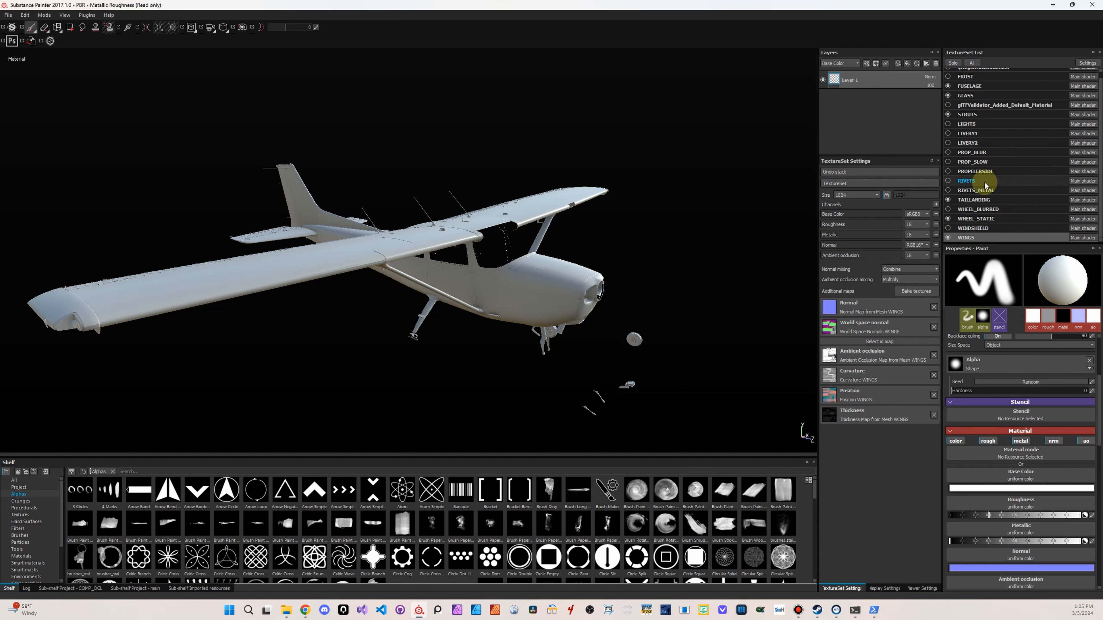
left_click(978, 200)
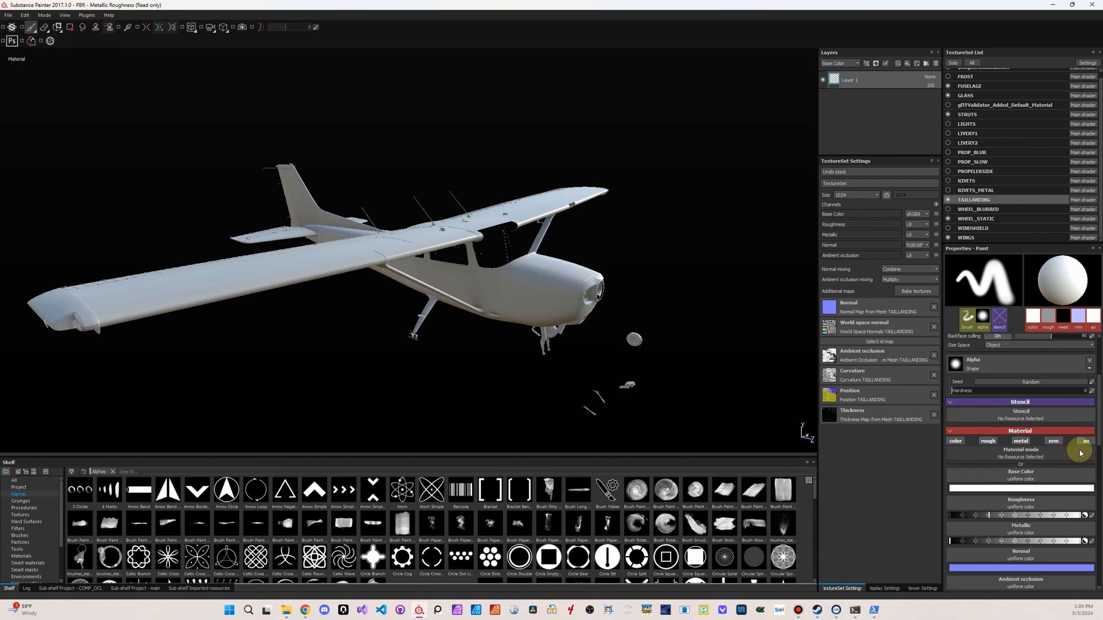
left_click(969, 114)
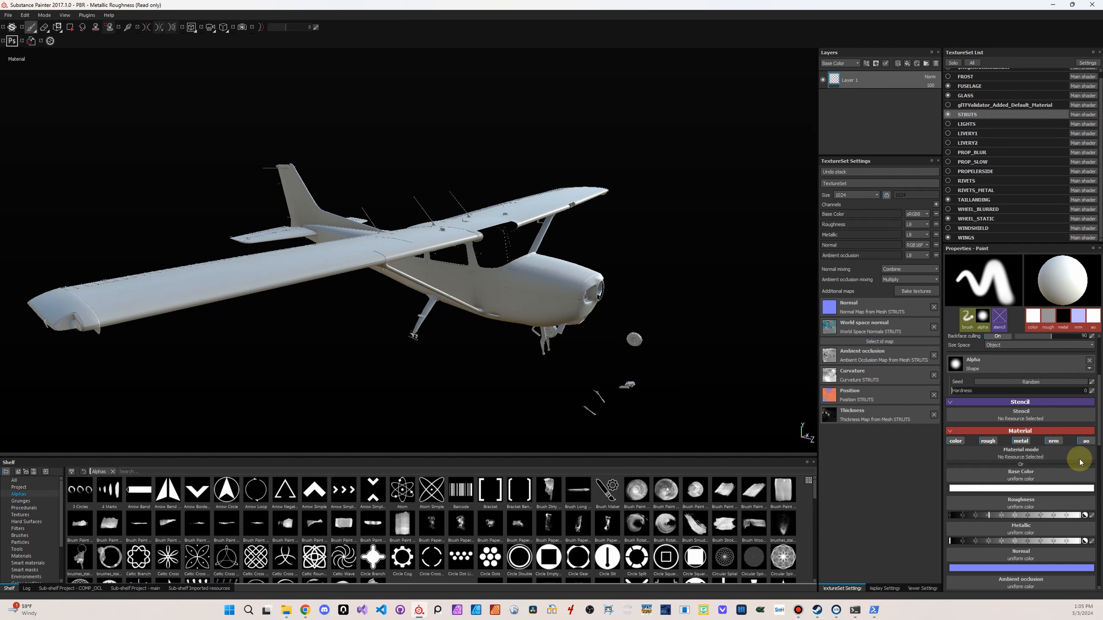
scroll(999, 200, "up", 1)
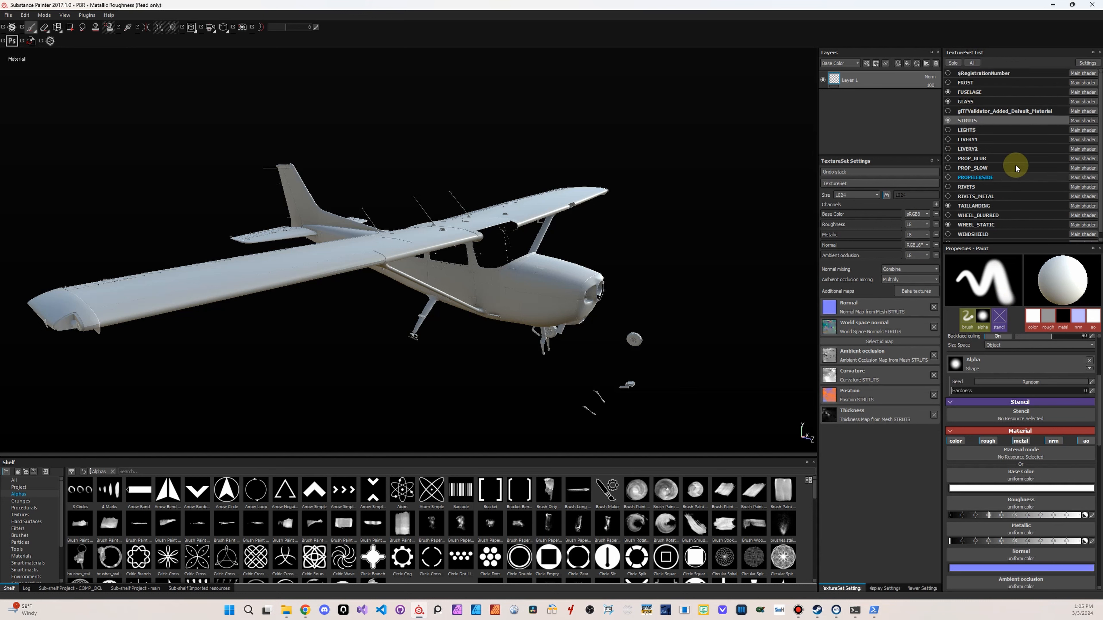
left_click(983, 94)
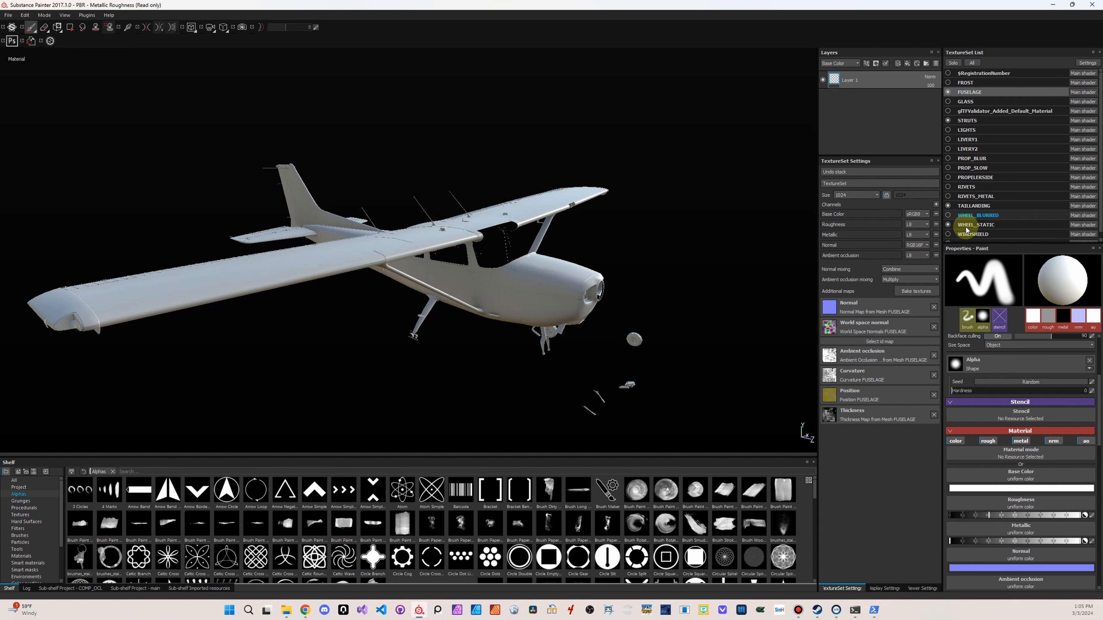
scroll(969, 231, "down", 1)
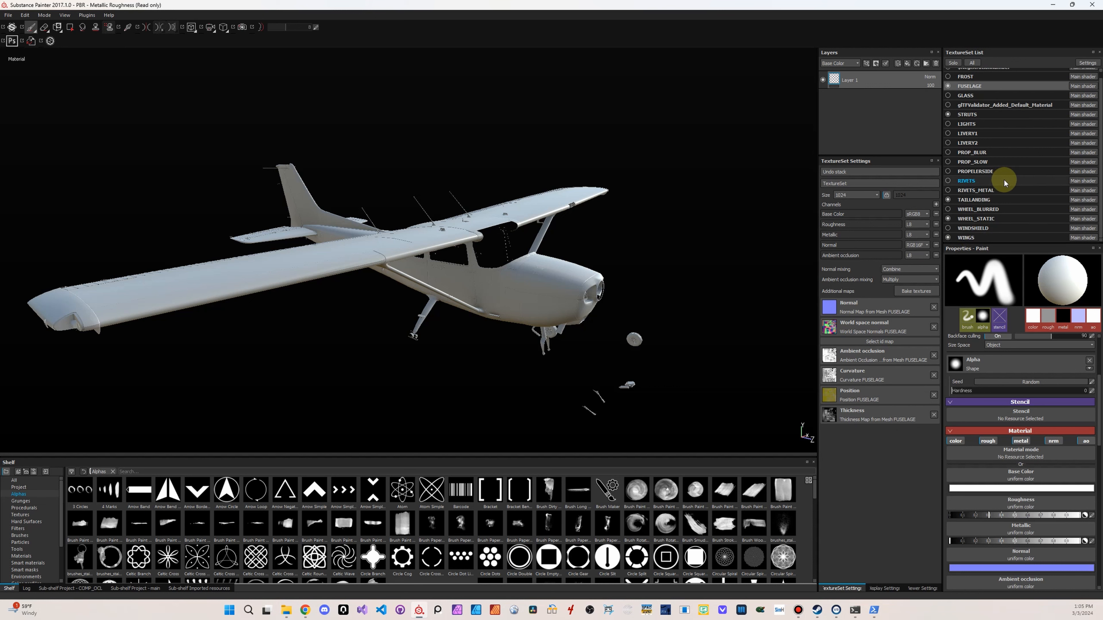
scroll(1004, 183, "up", 1)
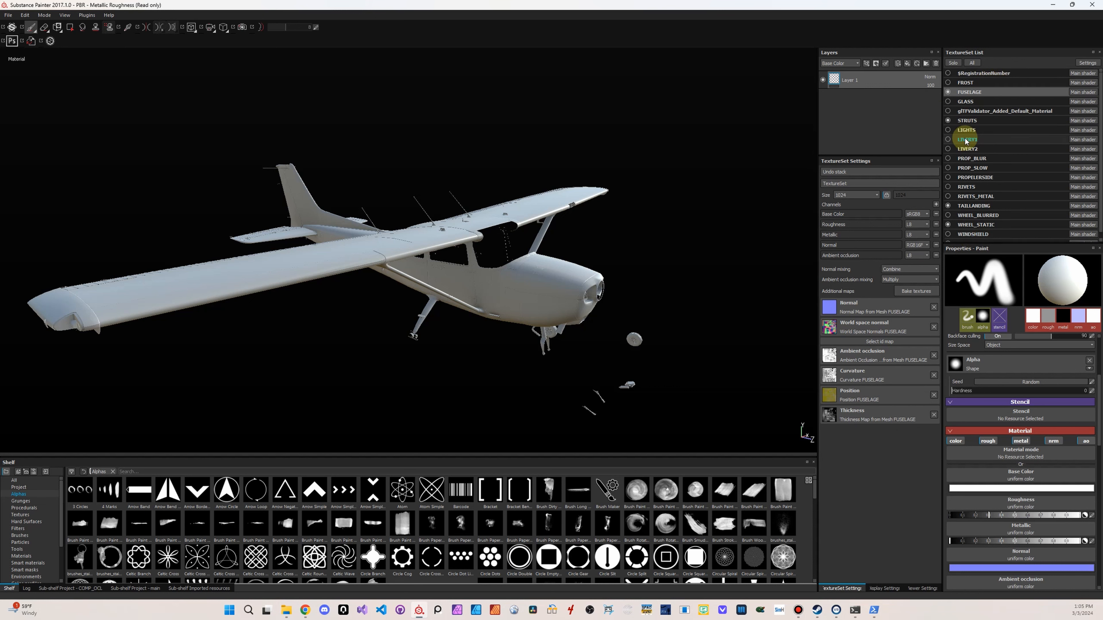
scroll(968, 140, "down", 1)
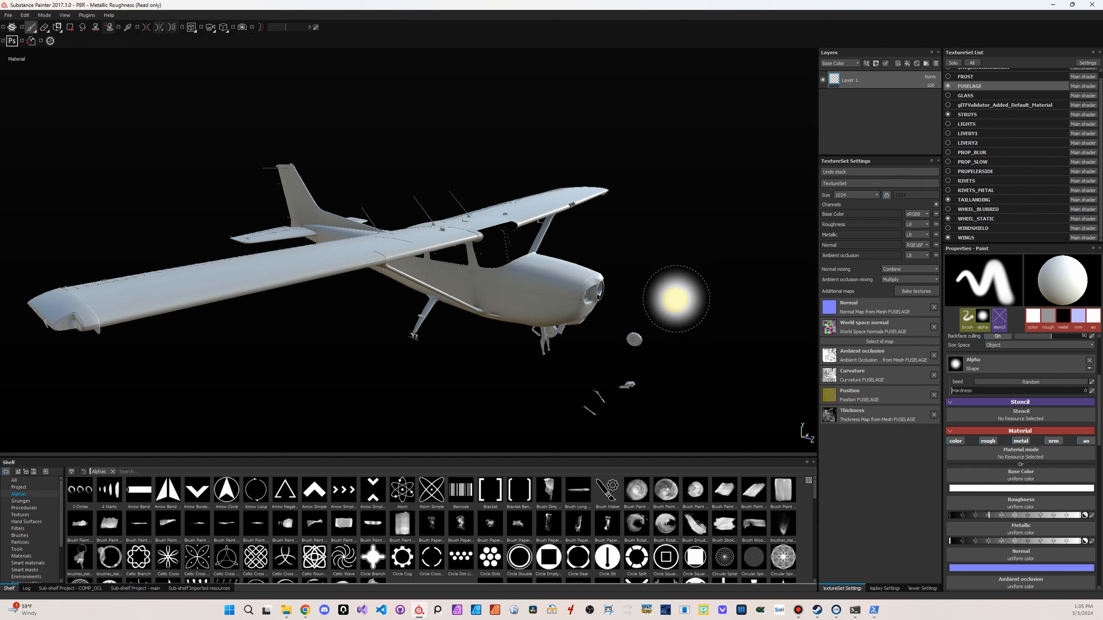
left_click_drag(697, 295, 581, 381, "alt")
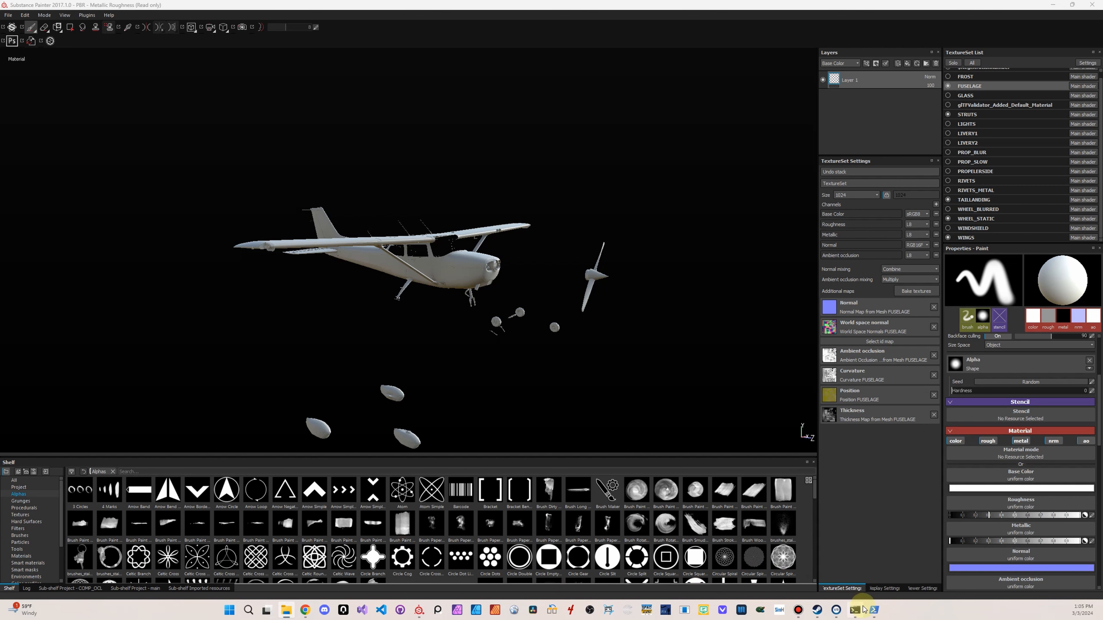
Switch to the PowerShell window with the completed texture conversion and close it
left_click(874, 610)
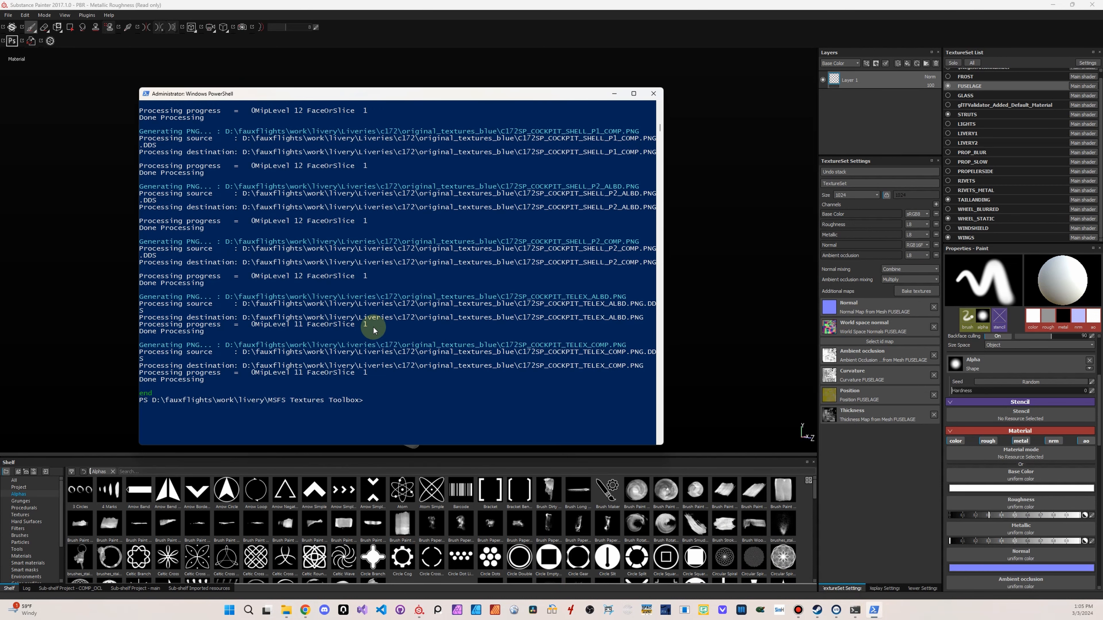
left_click(654, 93)
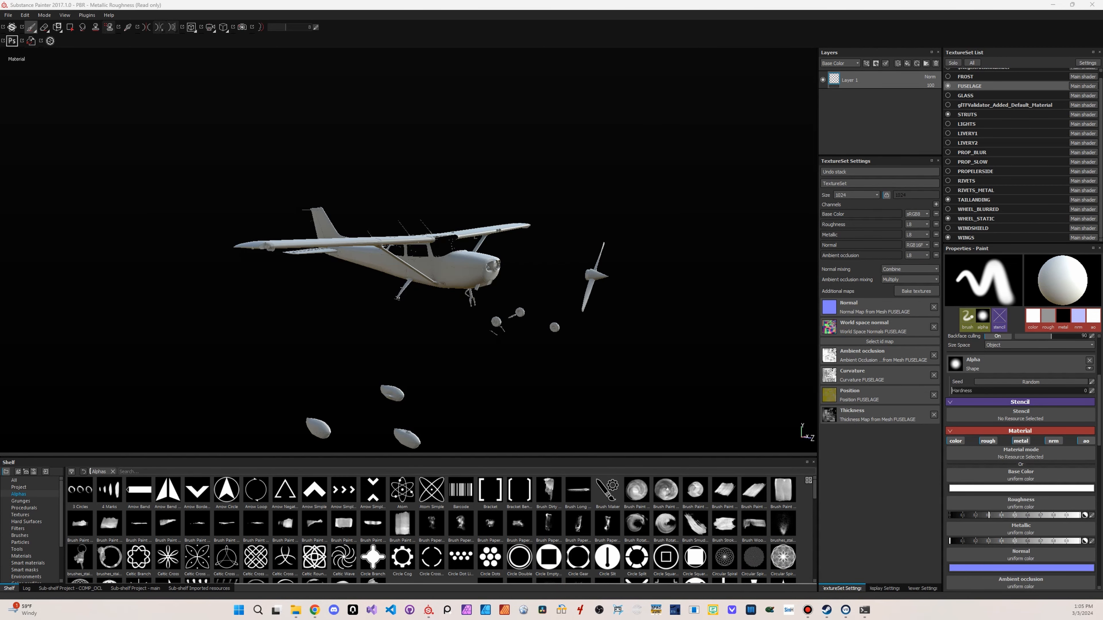
Bring File Explorer back into view, open the original_textures_blue folder inside c172 and display its files as a list
left_click_drag(1102, 104, 786, 99)
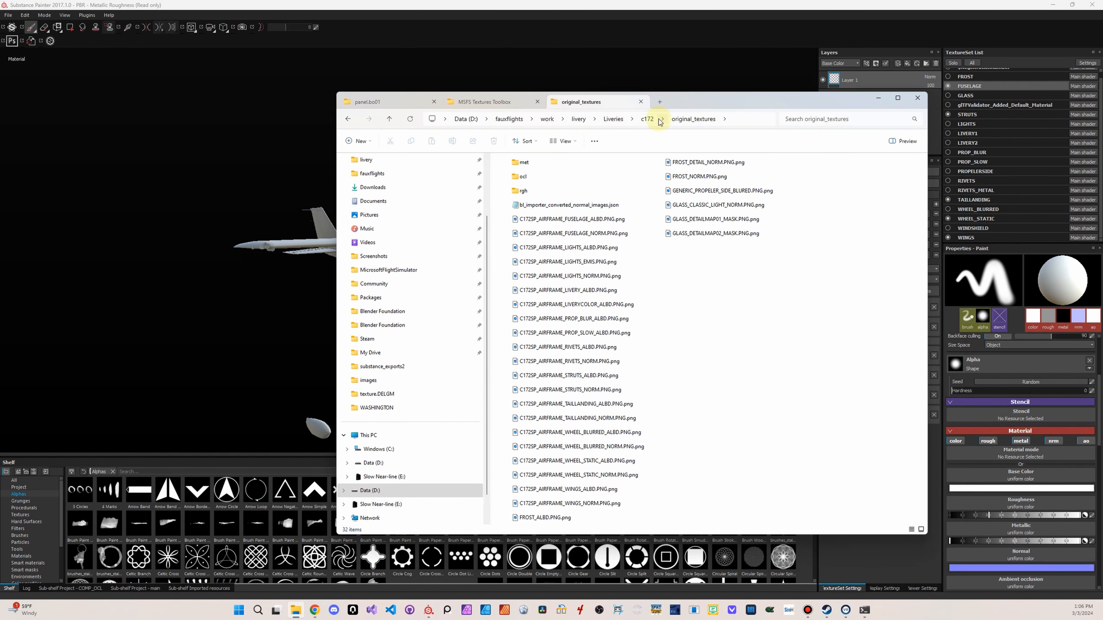
left_click(647, 118)
left_click(532, 201)
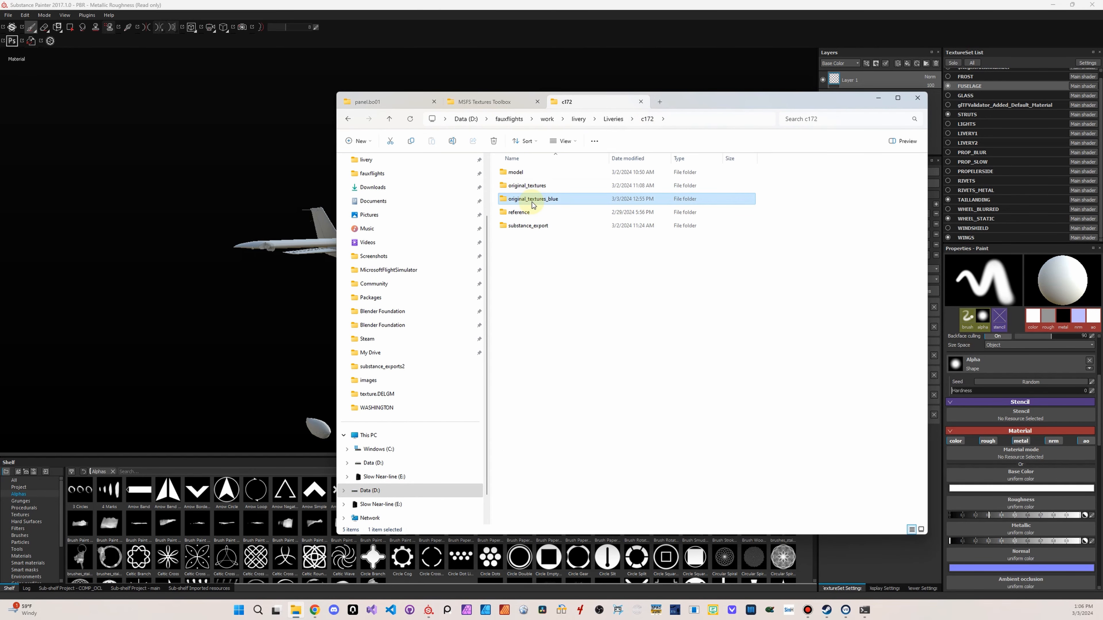
double_click(534, 203)
left_click(533, 183)
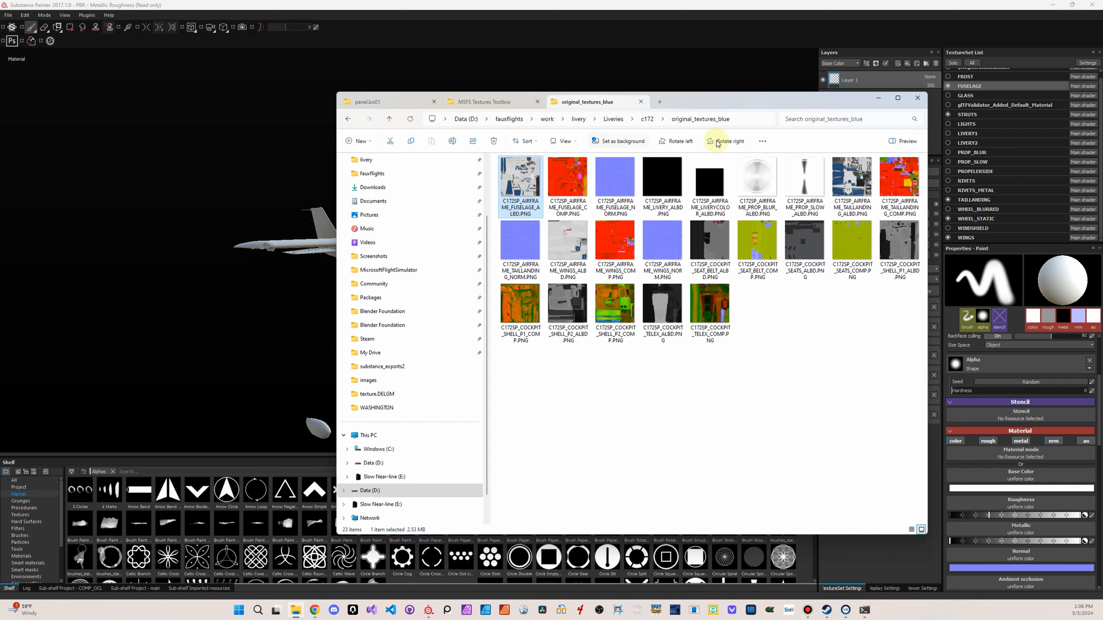
left_click(564, 141)
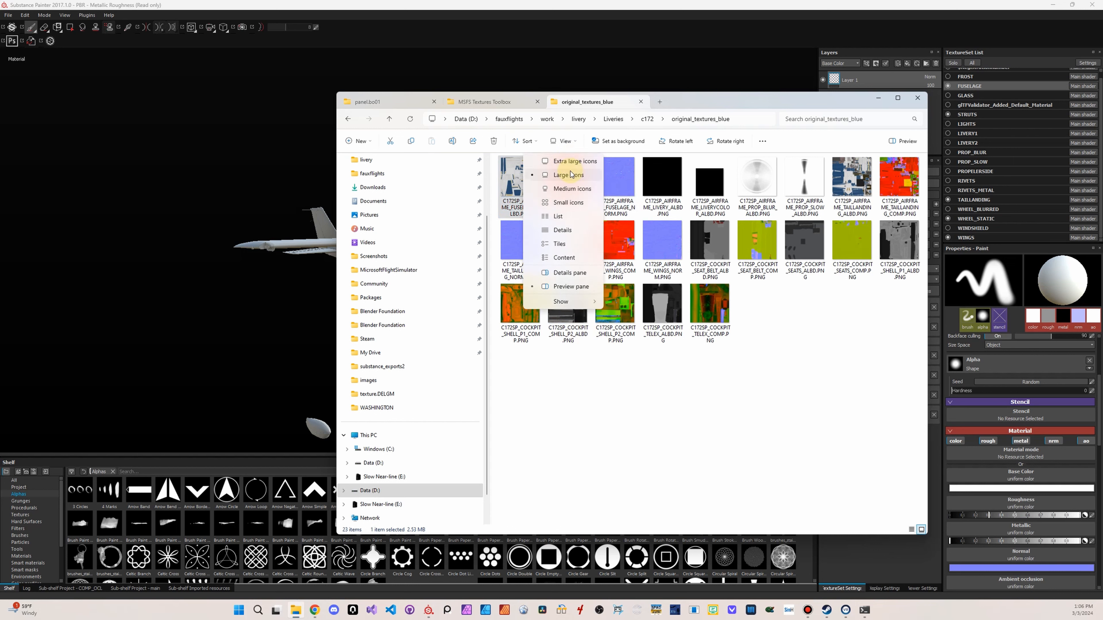
left_click(564, 221)
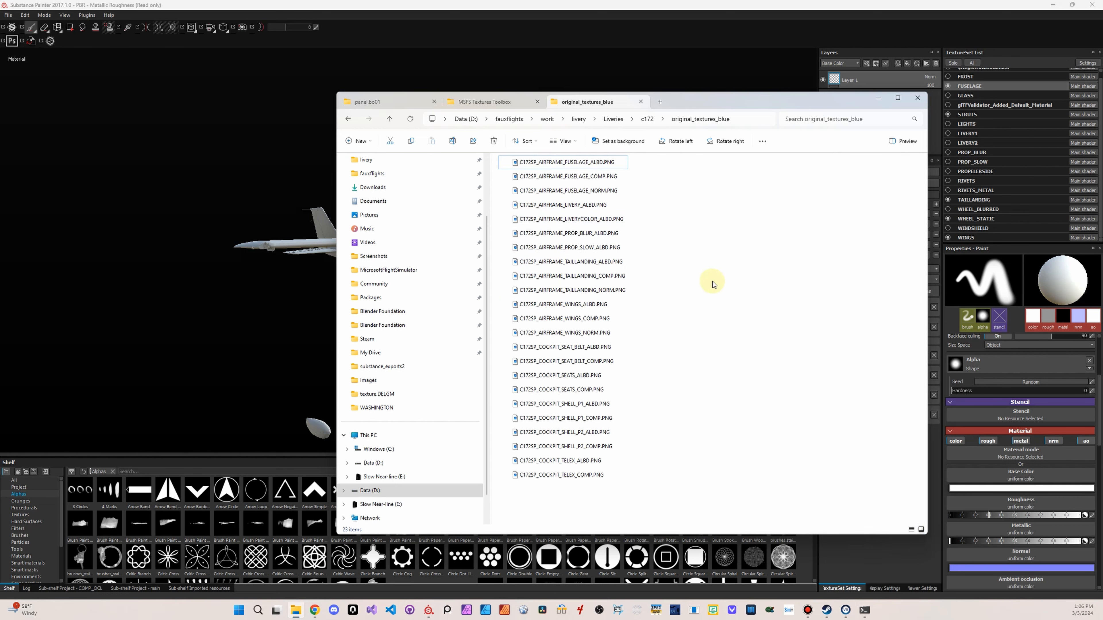
Select the ALBD and NORM files for FUSELAGE, TAILLANDING and WINGS, plus the LIVERYCOLOR, PROP_BLUR and PROP_SLOW ALBD files
left_click(610, 165)
left_click(606, 191, "ctrl")
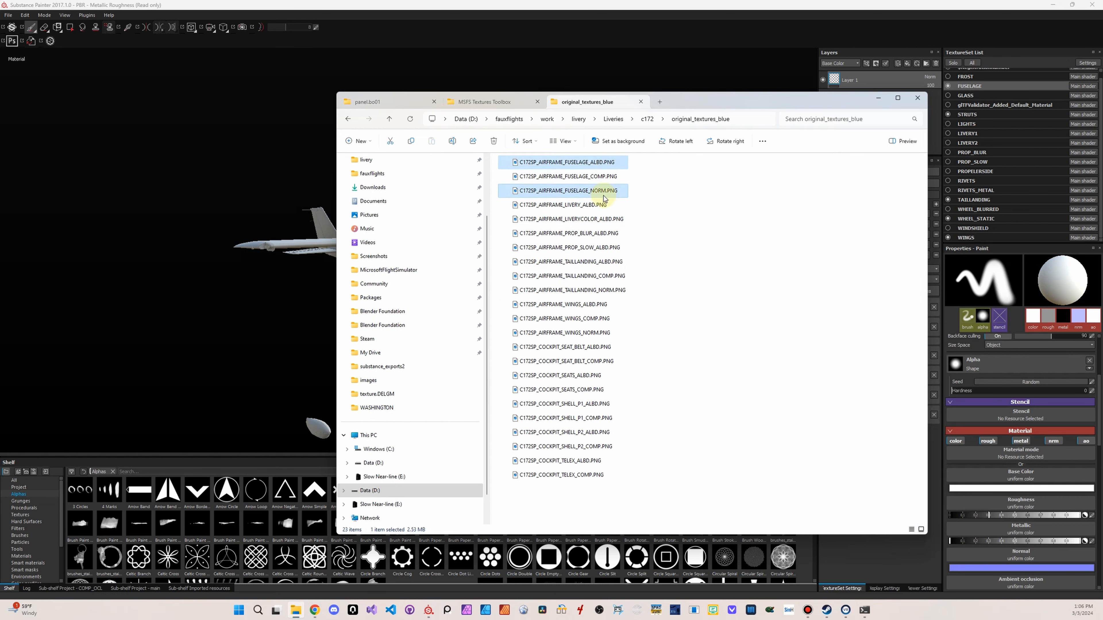
left_click(598, 219, "ctrl")
left_click(606, 233, "ctrl")
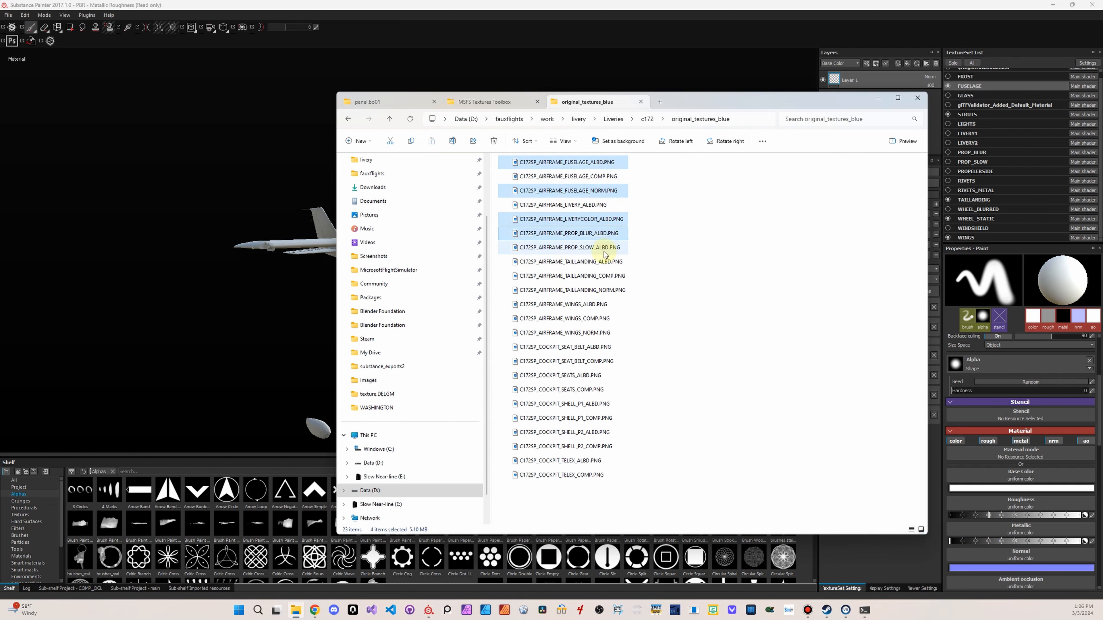
left_click(603, 248, "ctrl")
left_click(602, 262, "ctrl")
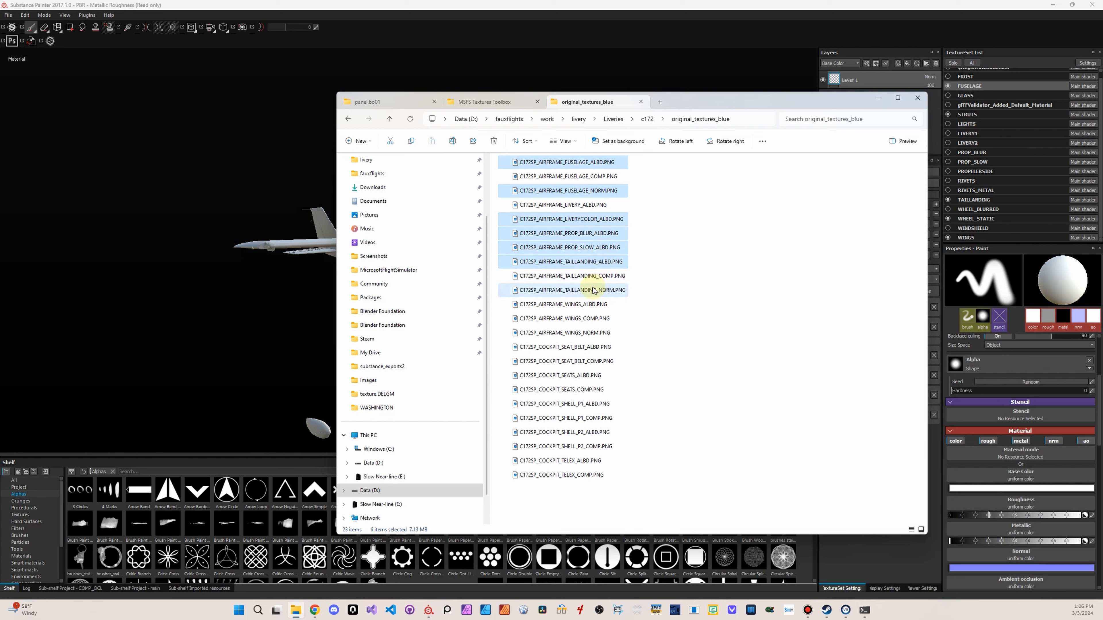
left_click(591, 290, "ctrl")
left_click(593, 305, "ctrl")
left_click(592, 333, "ctrl")
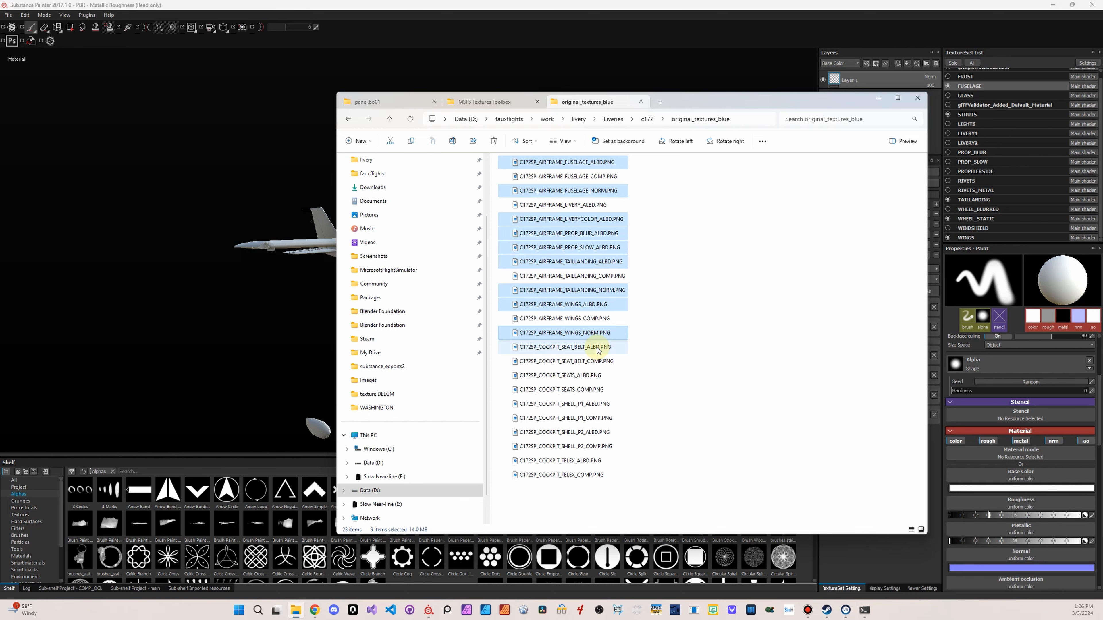
Add the cockpit SEAT_BELT, SEATS and SHELL_P1 ALBD files to the selection and move File Explorer away from Substance Painter
left_click(599, 348, "ctrl")
left_click(600, 377, "ctrl")
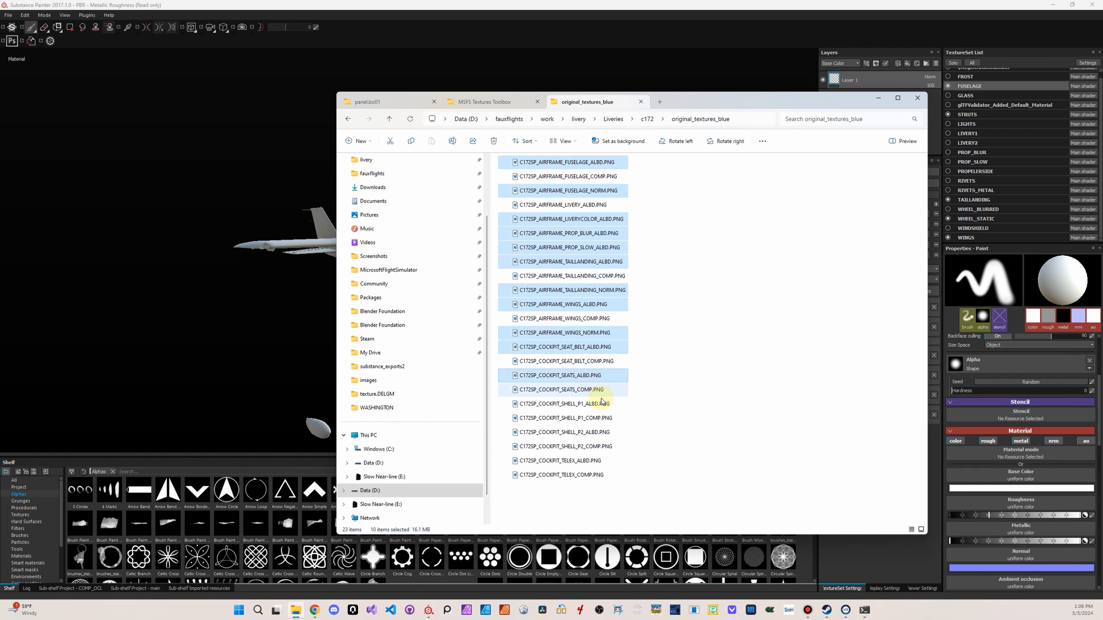
left_click(599, 405, "ctrl")
left_click_drag(705, 98, 1102, 122)
Remove the Alphas filter from the shelf and search all resources for ALBD
left_click(173, 469)
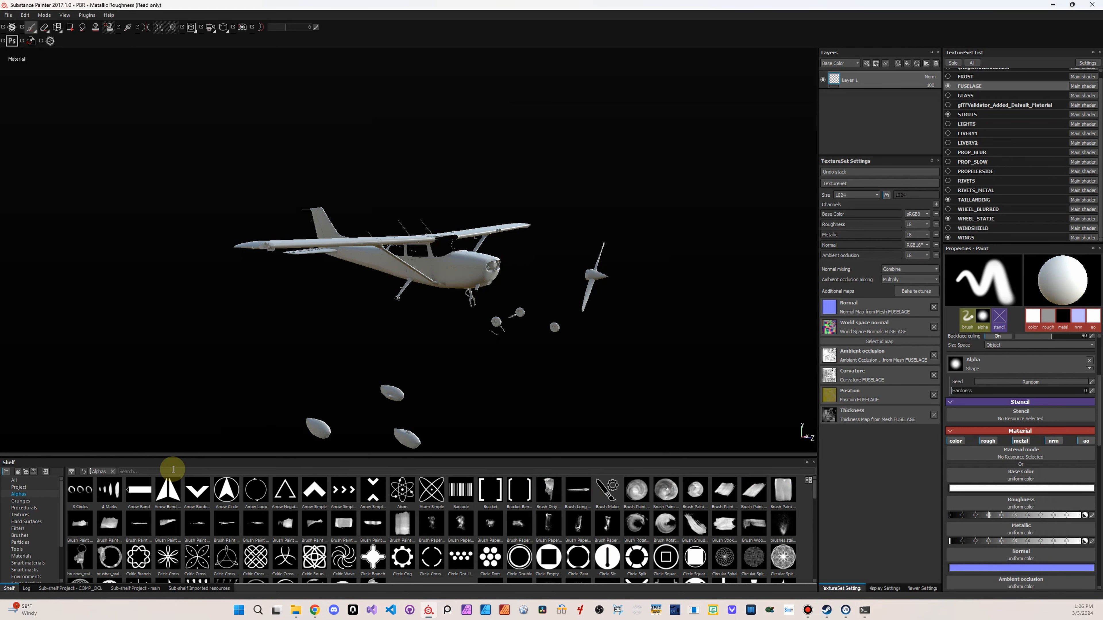
type("ALB")
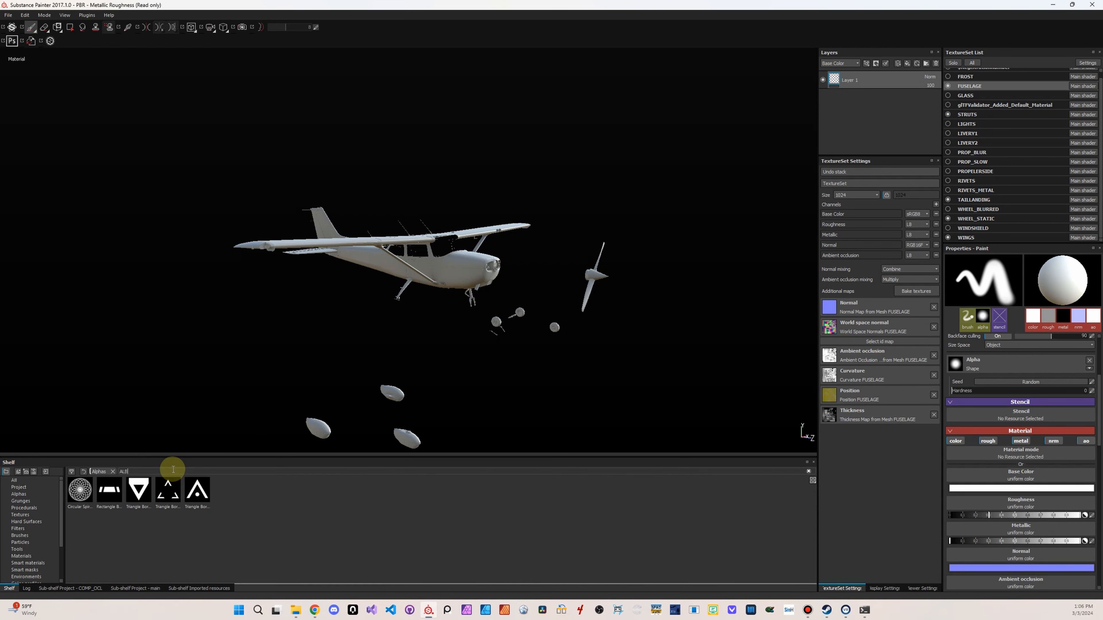
key("BackSpace")
key("BackSpace")
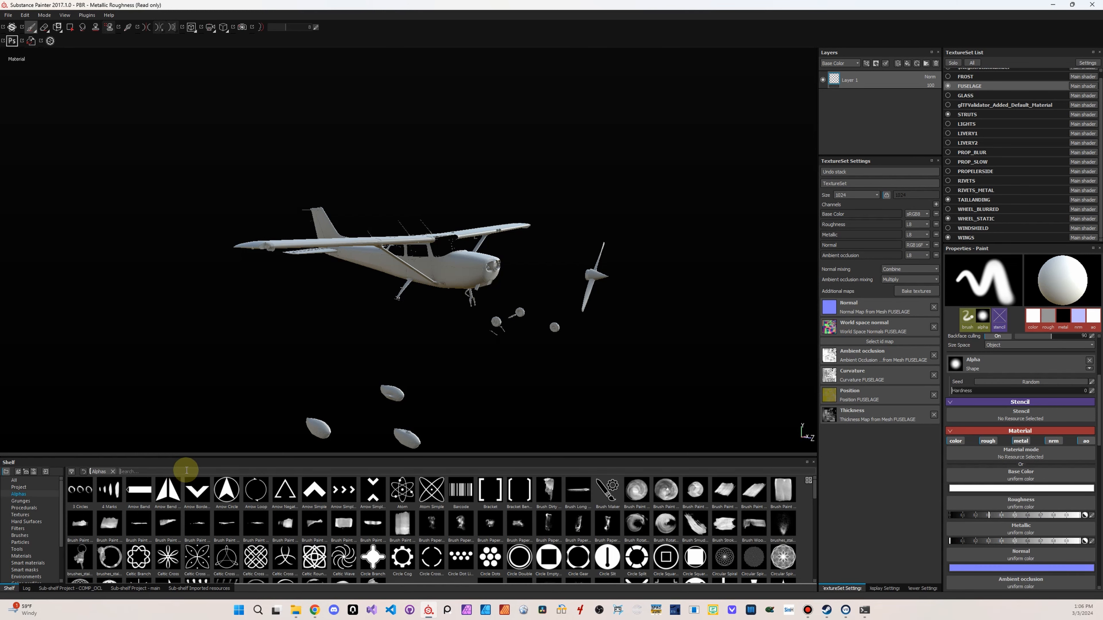
left_click(112, 471)
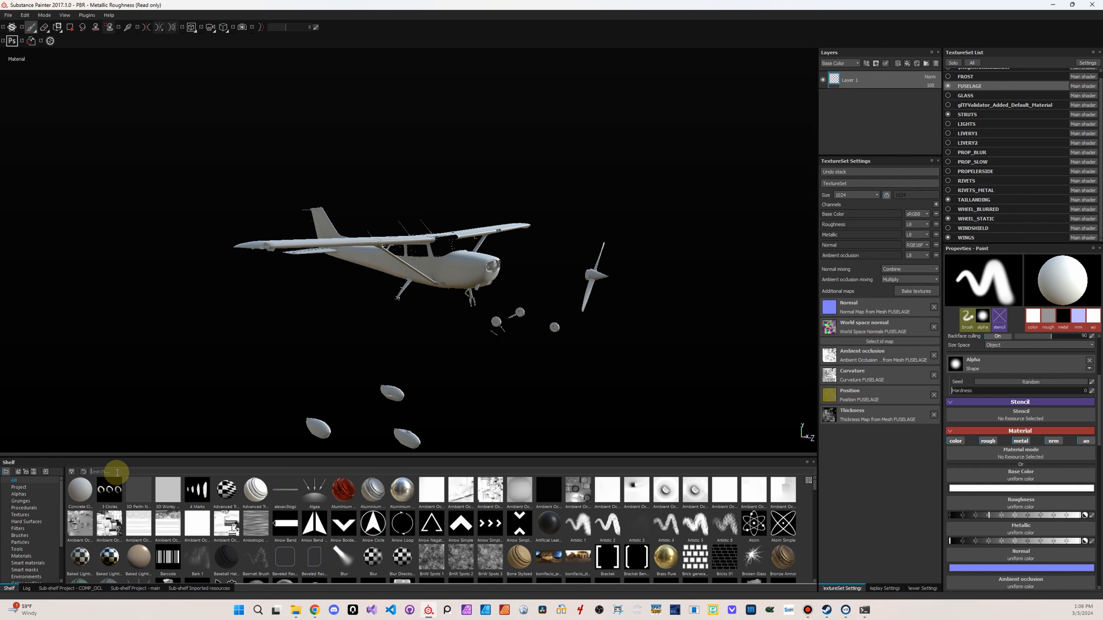
type("ALBD")
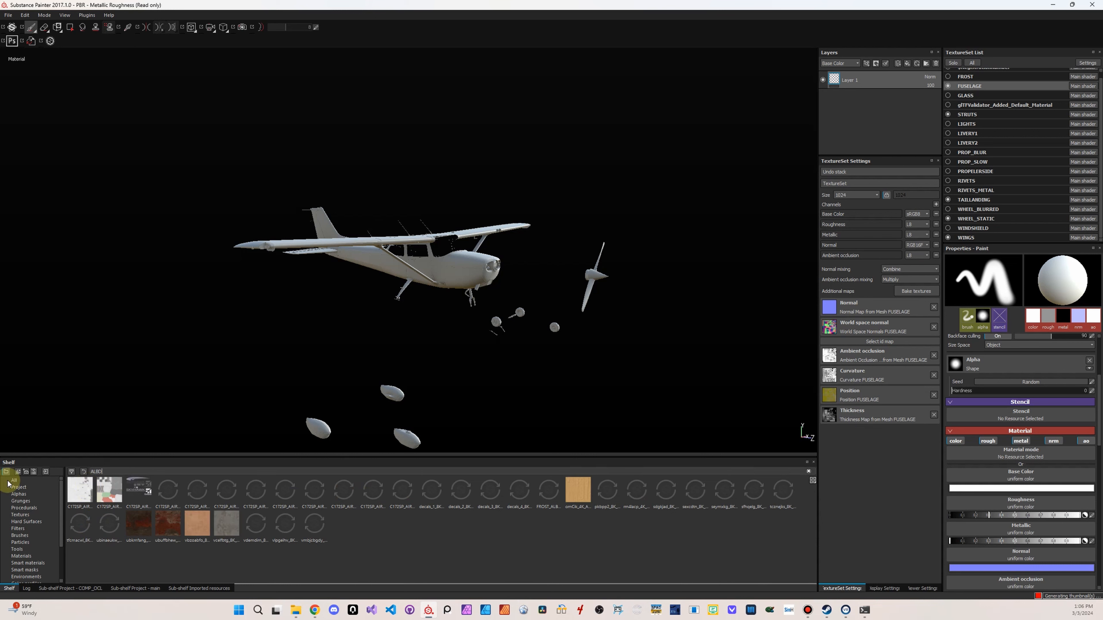
Inspect the name, usage and path of the existing C172SP_AIRFRAME_WINGS_ALBD.PNG shelf resource
left_click(80, 488)
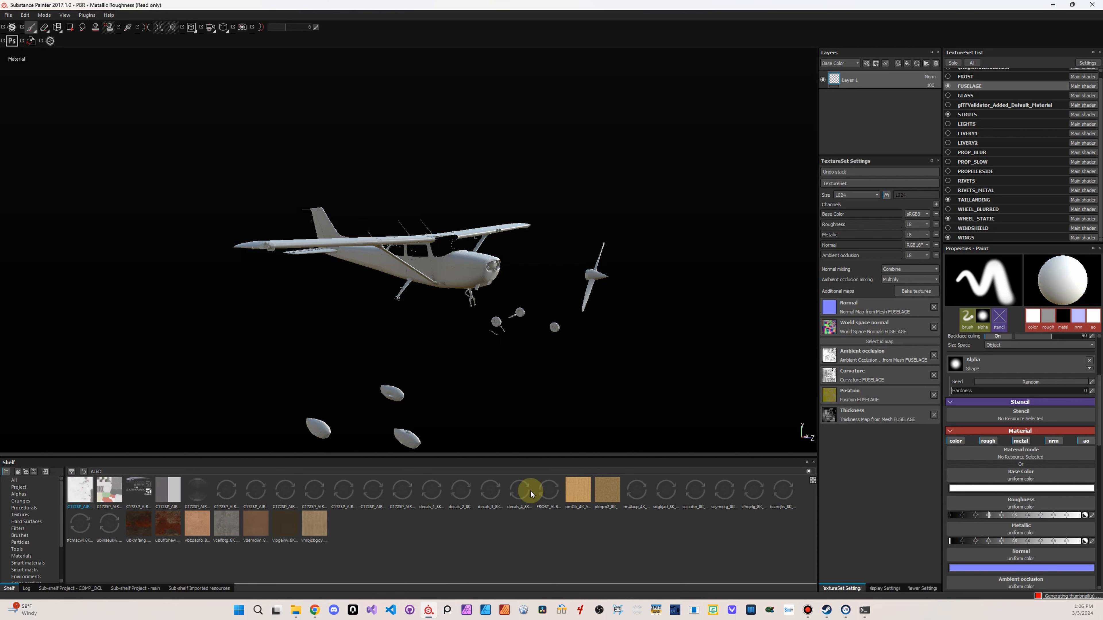
left_click(403, 490)
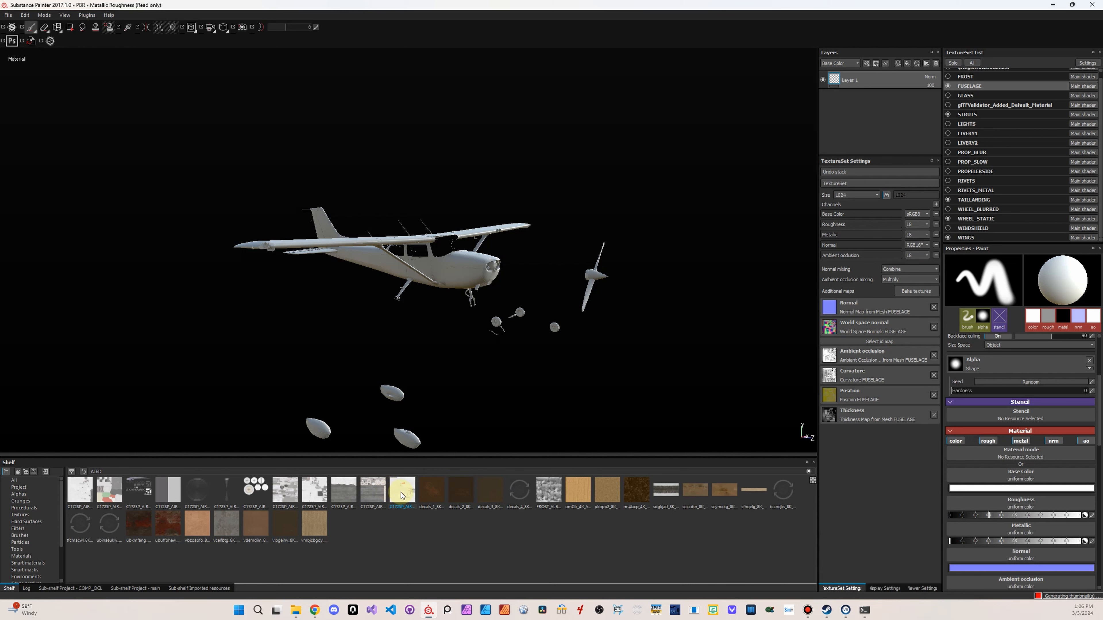
right_click(401, 493)
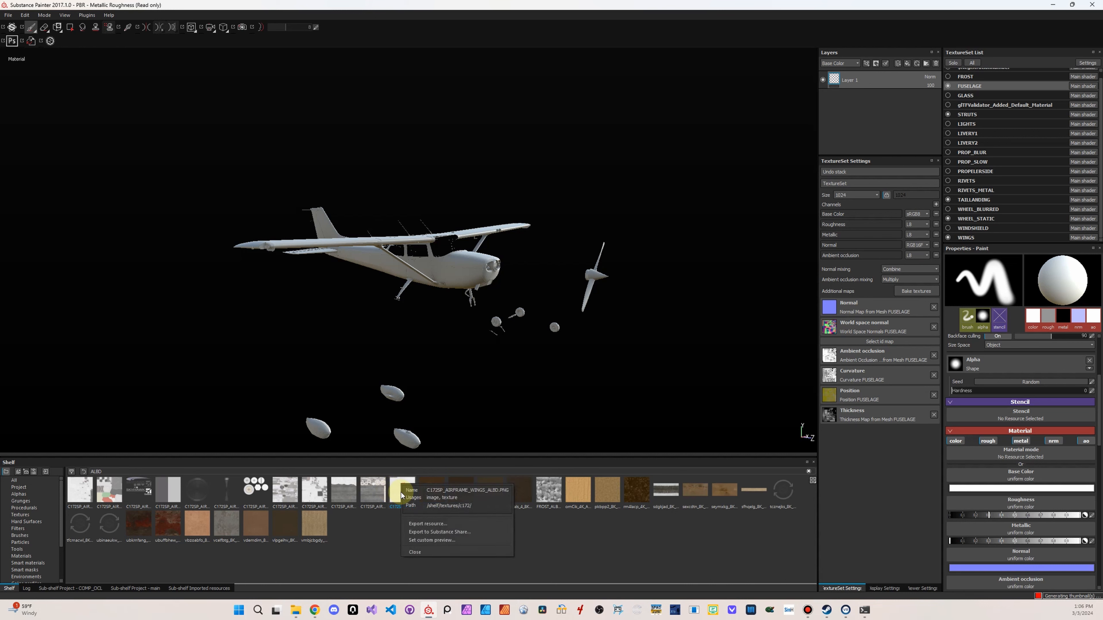
left_click(341, 565)
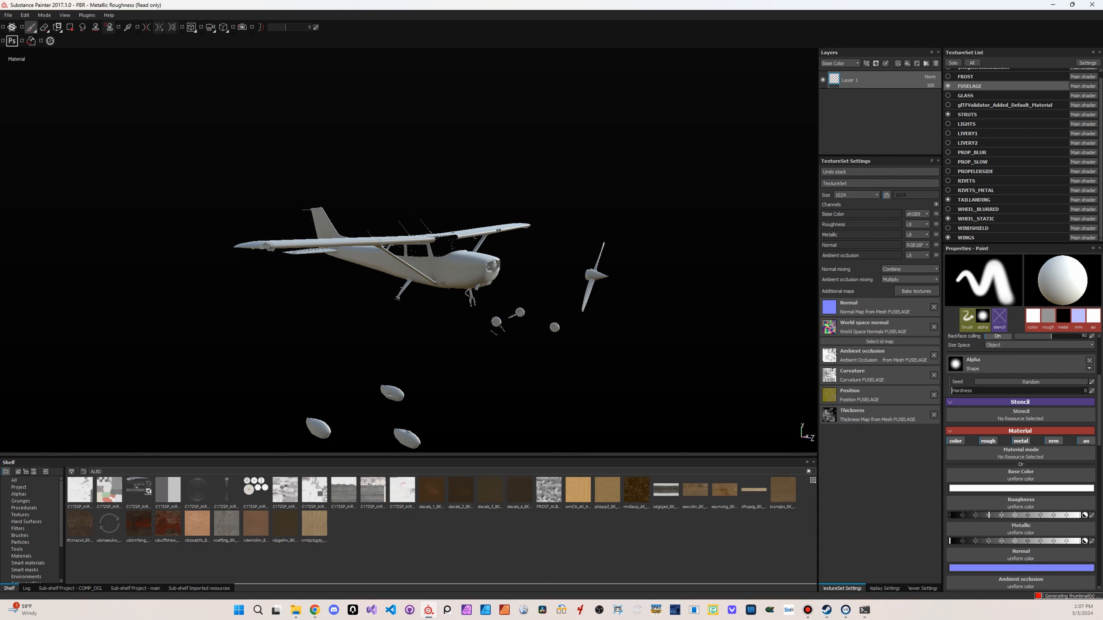
Delete the saved All - ALBD filter preset from the shelf
left_click(79, 493)
scroll(36, 513, "down", 2)
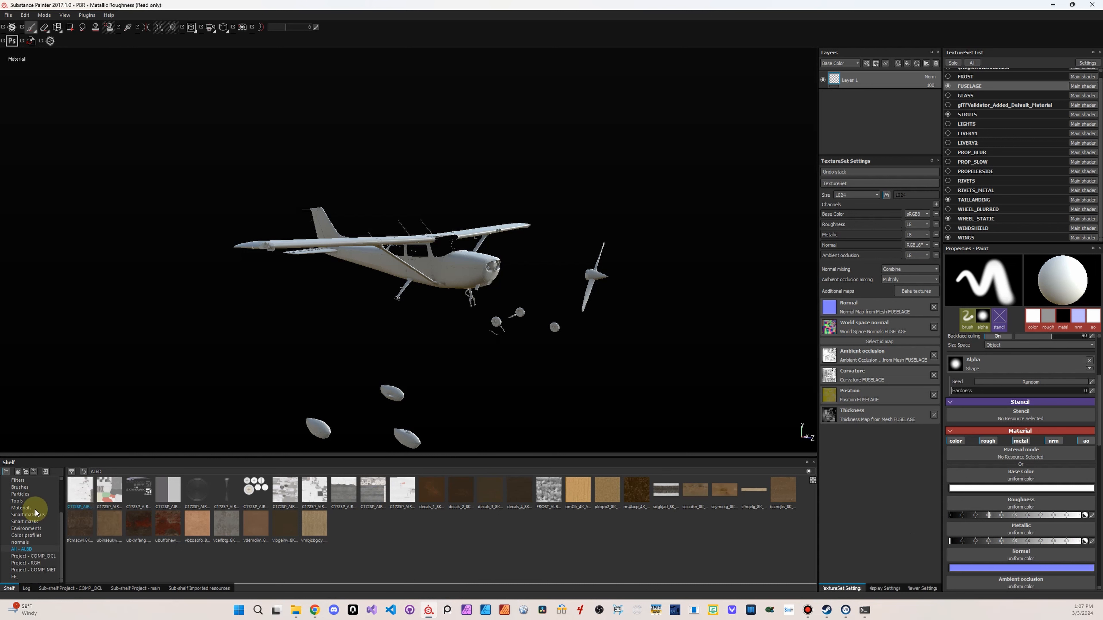
left_click(23, 549)
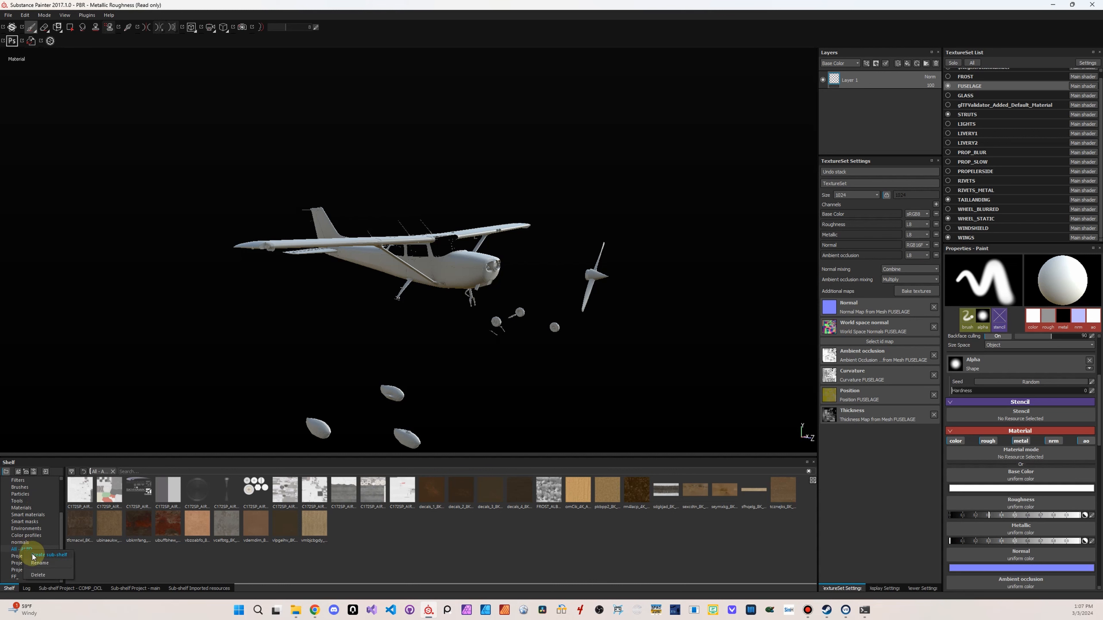
left_click(37, 575)
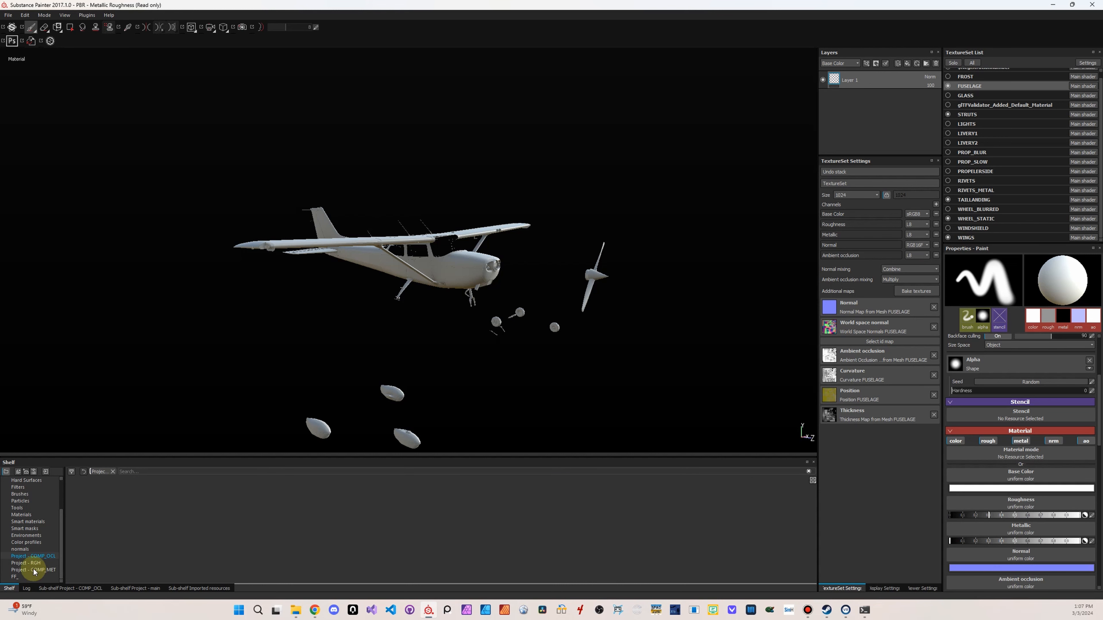
Search all shelf resources for albd again and recheck the details of the wings albedo texture
scroll(34, 575, "up", 3)
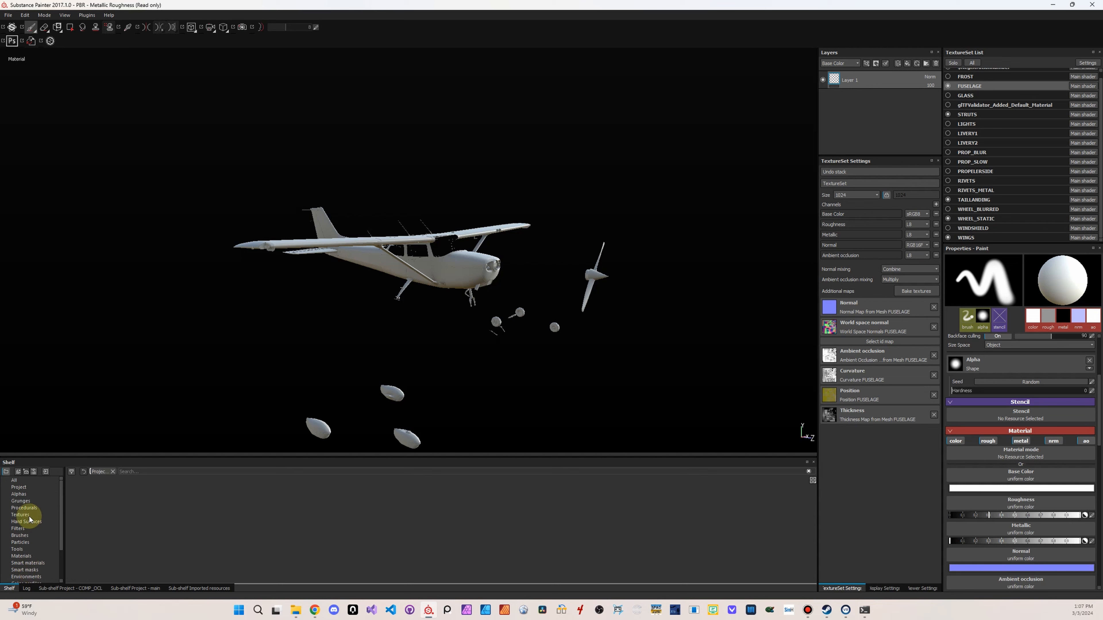
left_click(20, 482)
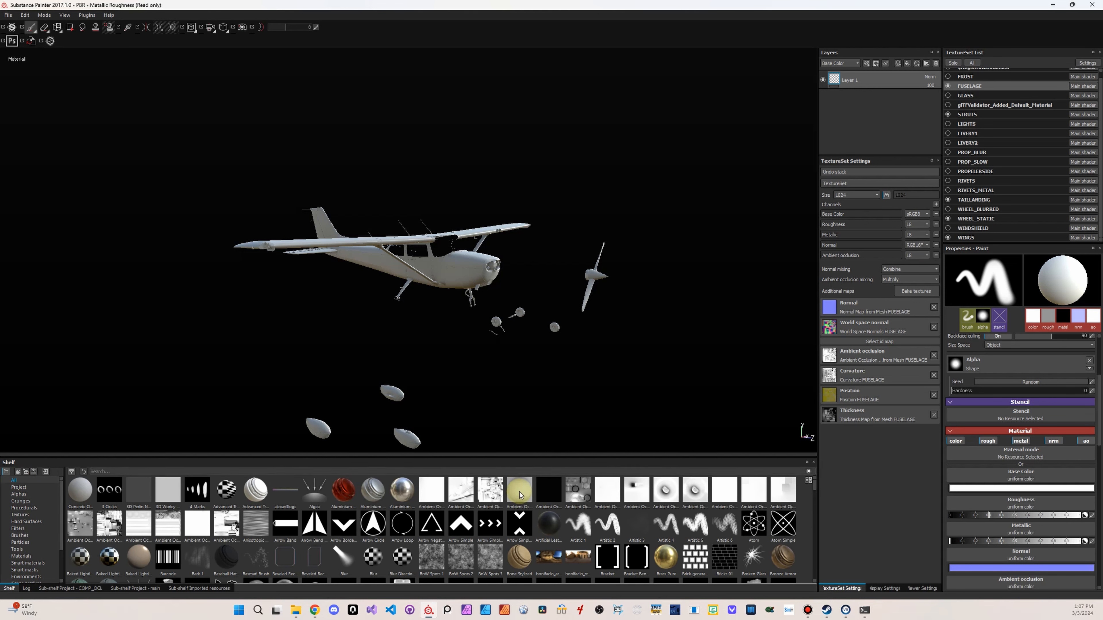
mouse_move(521, 493)
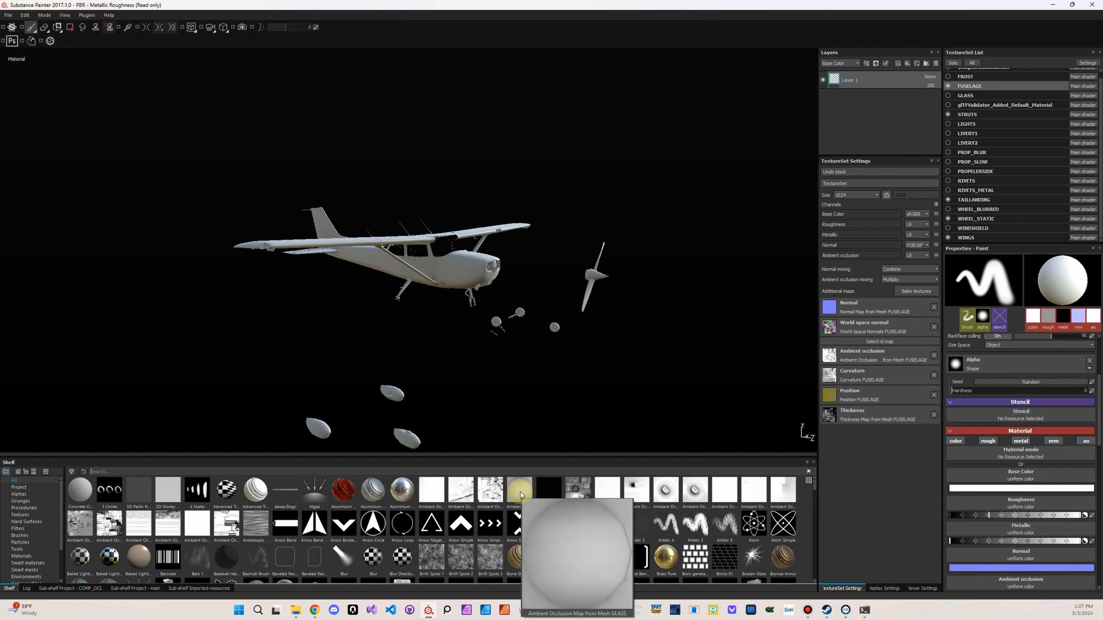
type("albd")
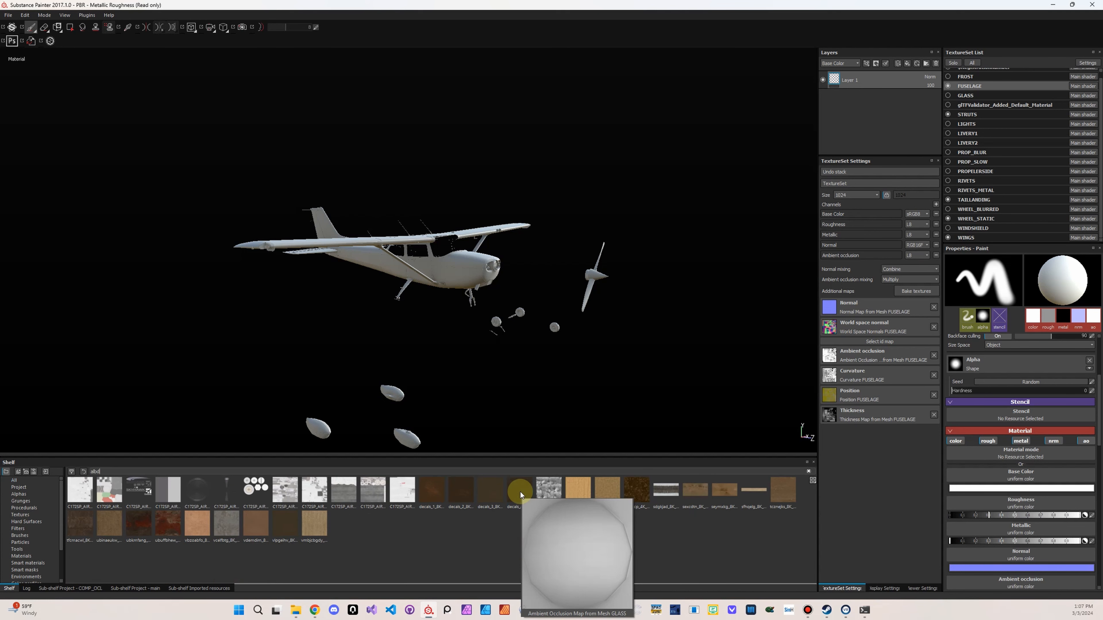
left_click(85, 493)
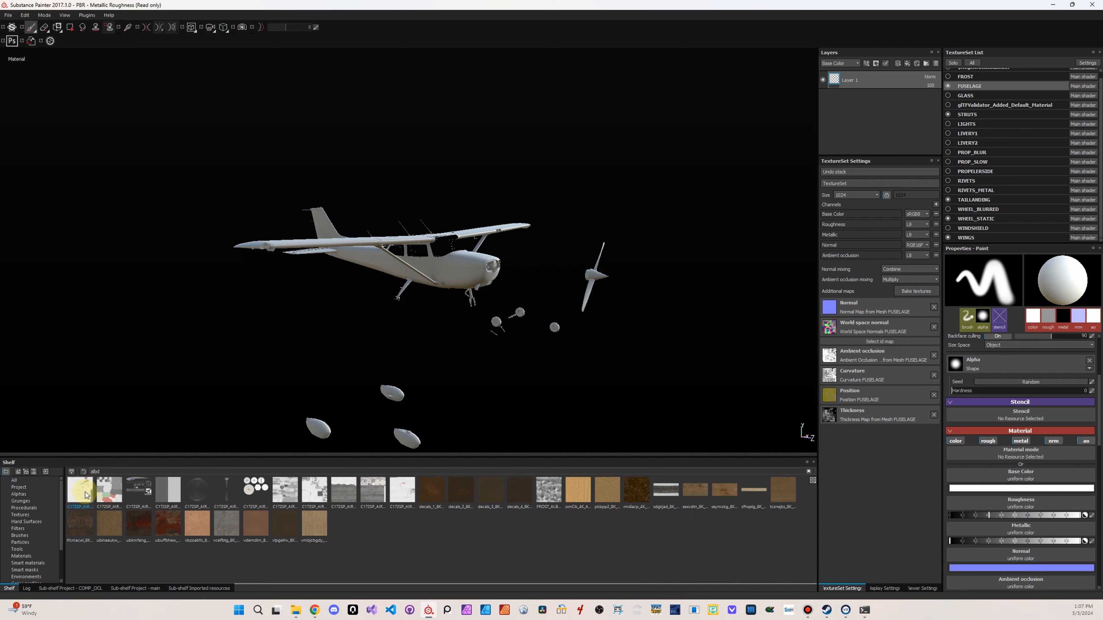
right_click(408, 494)
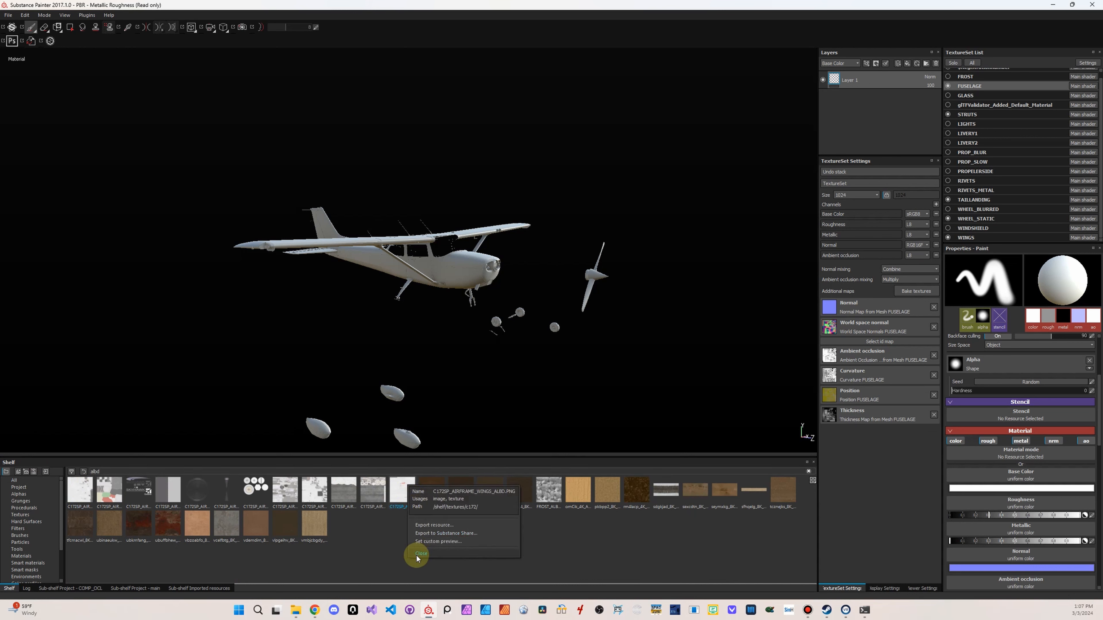
left_click(369, 537)
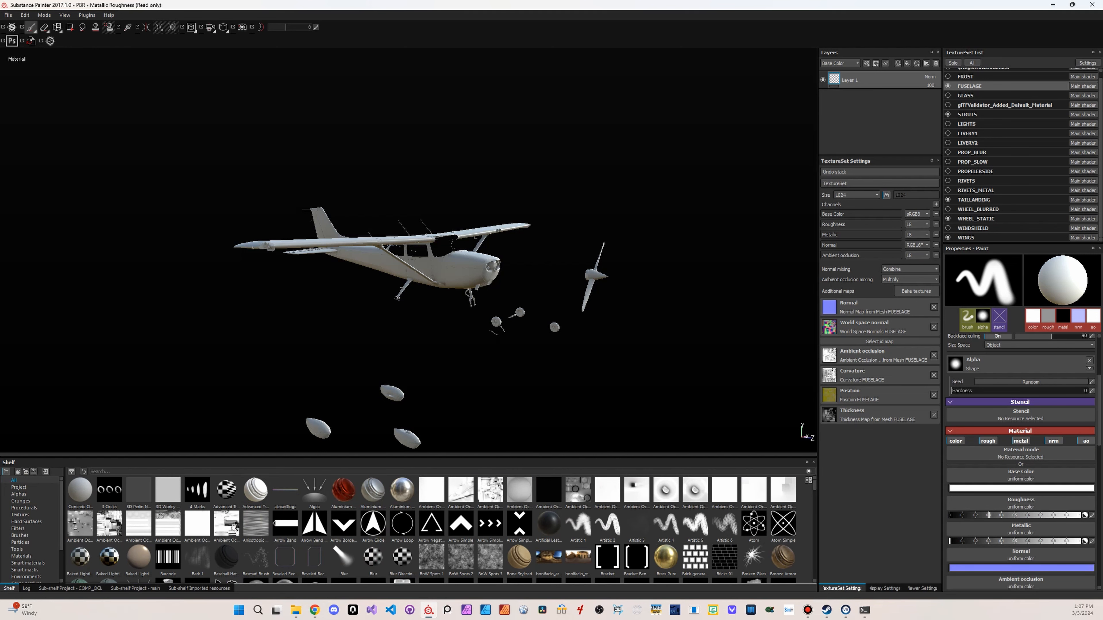
Bring File Explorer back into view and add the cockpit SHELL_P2 and TELEX ALBD files to the selection
left_click_drag(1102, 114, 1024, 89)
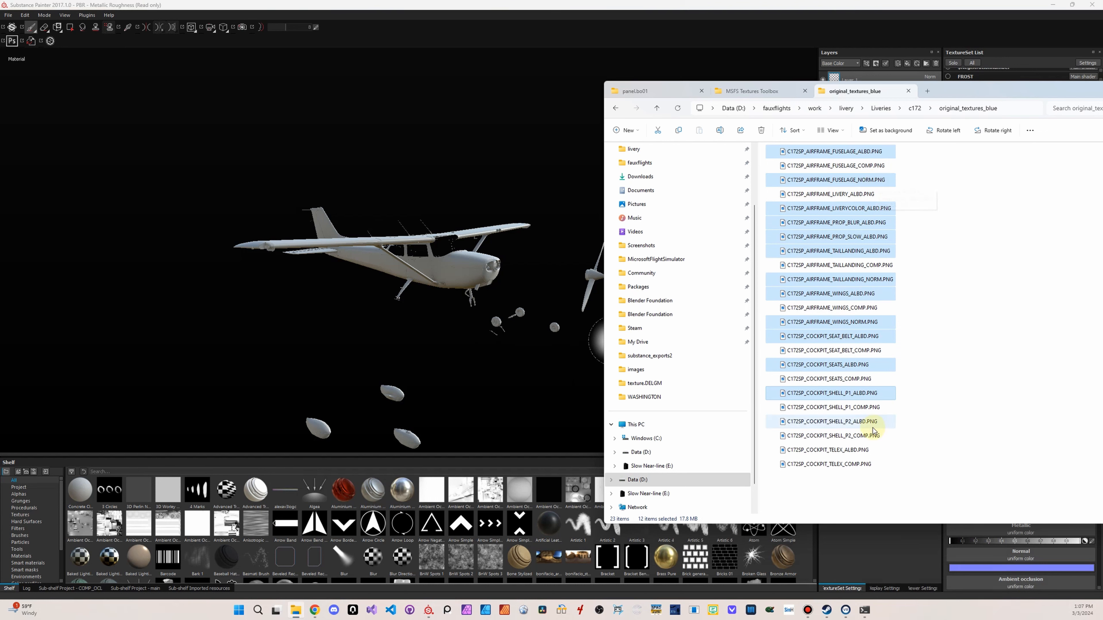
left_click(864, 424, "ctrl")
left_click(850, 454, "ctrl")
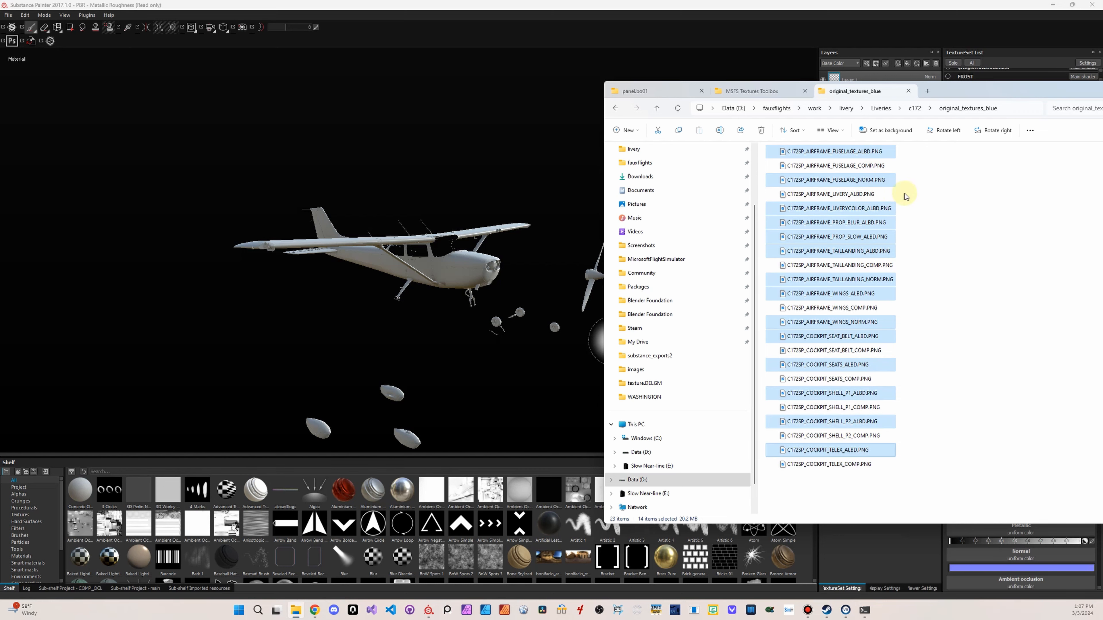
mouse_move(940, 92)
left_mouse_down()
mouse_move(771, 80)
mouse_move(1102, 87)
mouse_move(488, 81)
mouse_move(552, 74)
left_mouse_up()
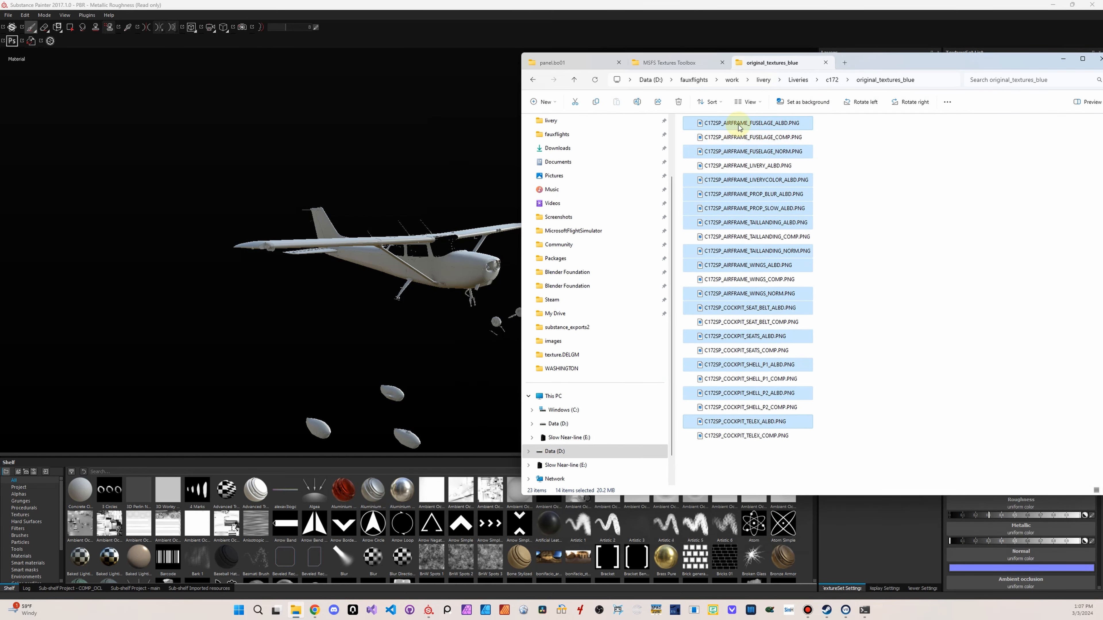
Drop the selected PNG textures from File Explorer onto Substance Painter's shelf to start importing them
left_click_drag(740, 126, 886, 302)
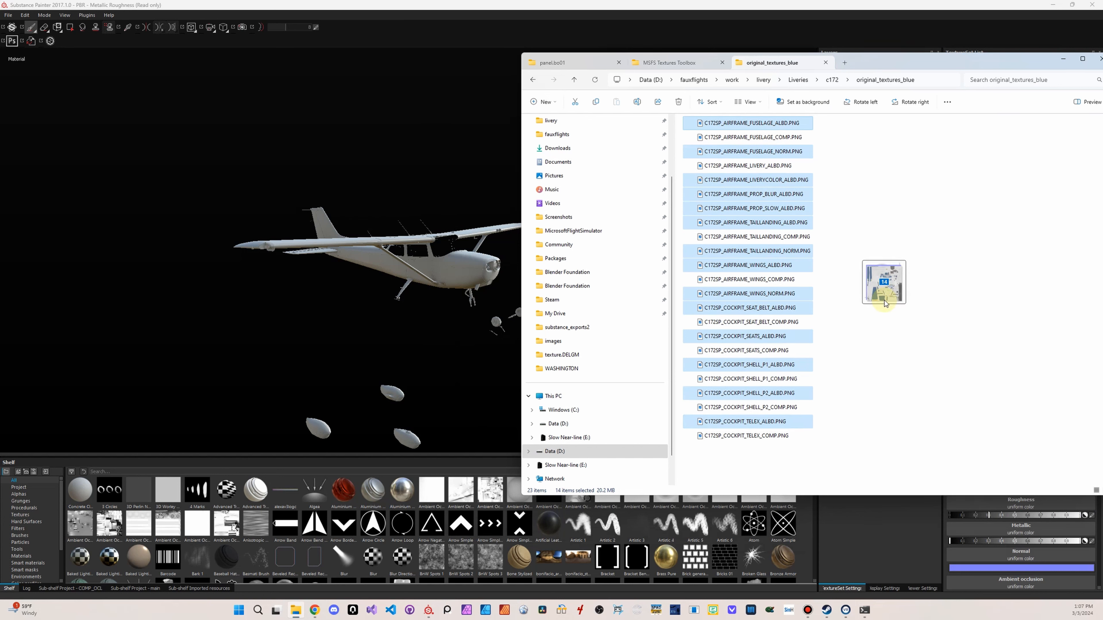
left_click_drag(886, 303, 334, 548)
left_click(460, 173)
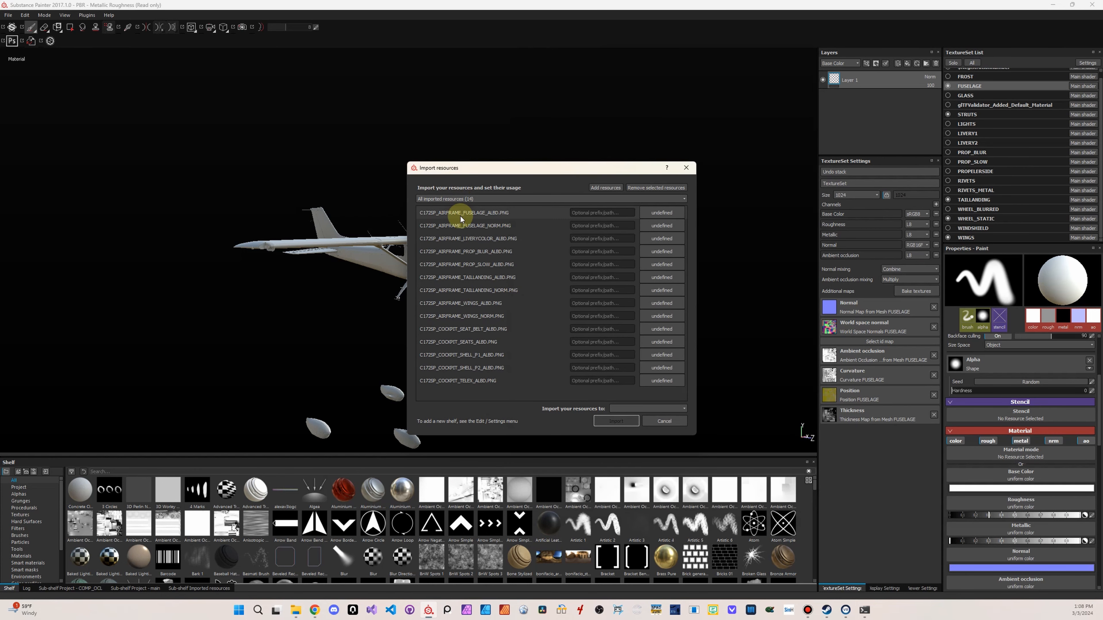
Give all the resources being imported the prefix FAUXDEMO and set their usage to texture
left_click(598, 214)
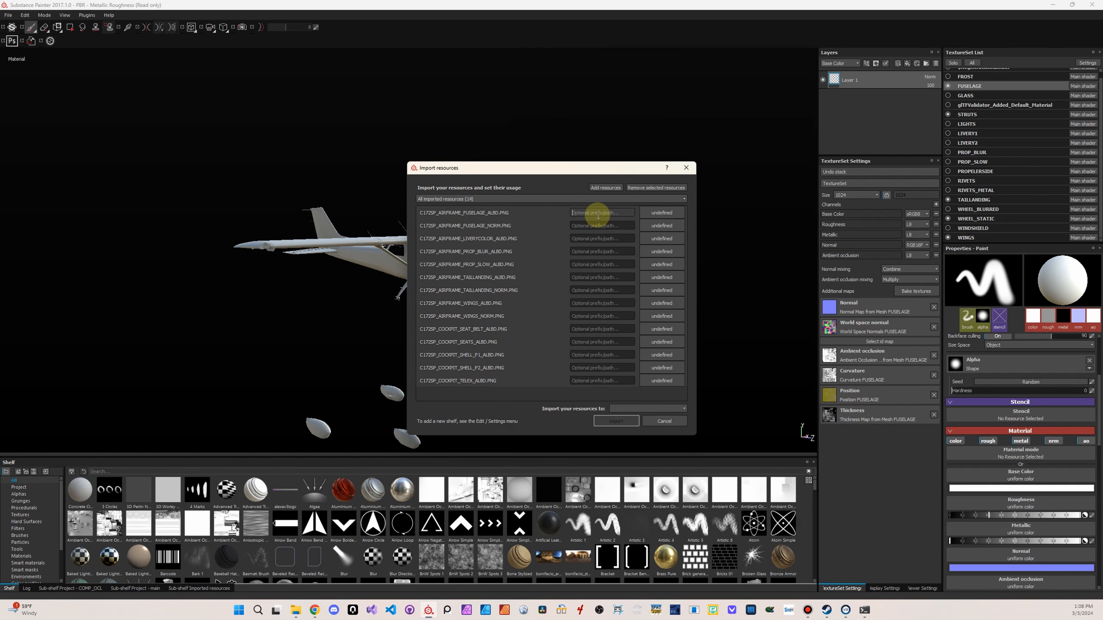
type("FAUXDEMO")
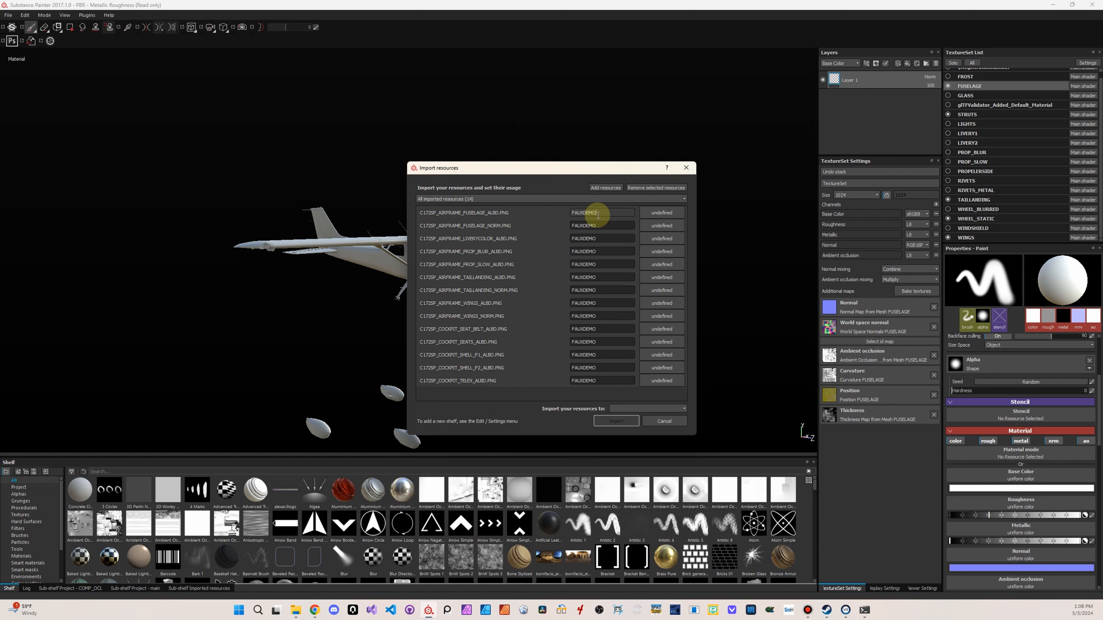
left_click(658, 214)
left_click(672, 240)
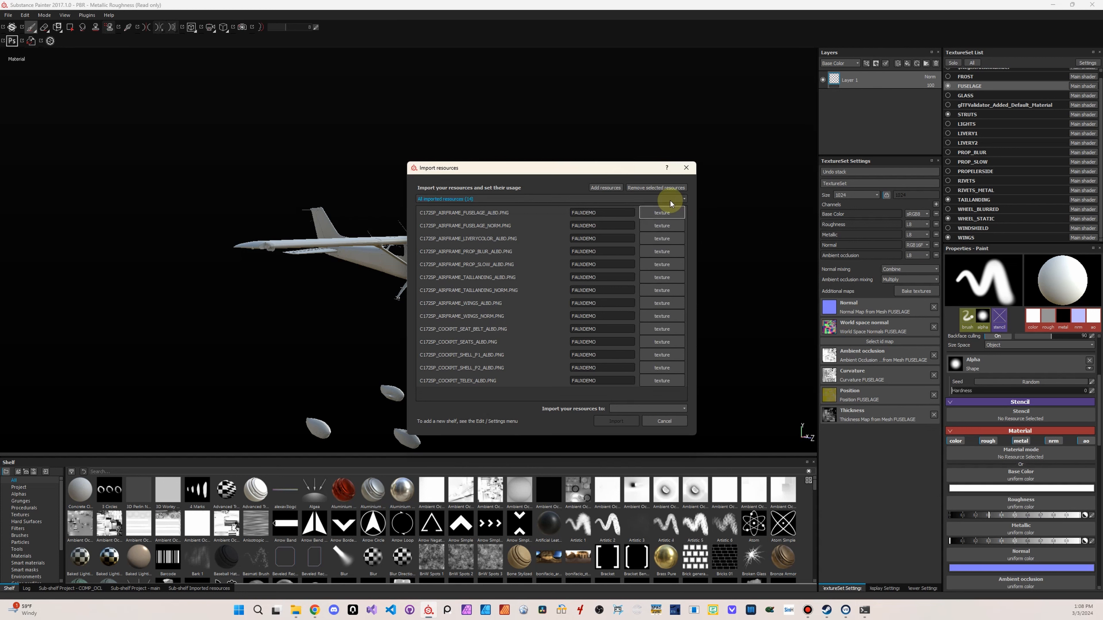
left_click(664, 214)
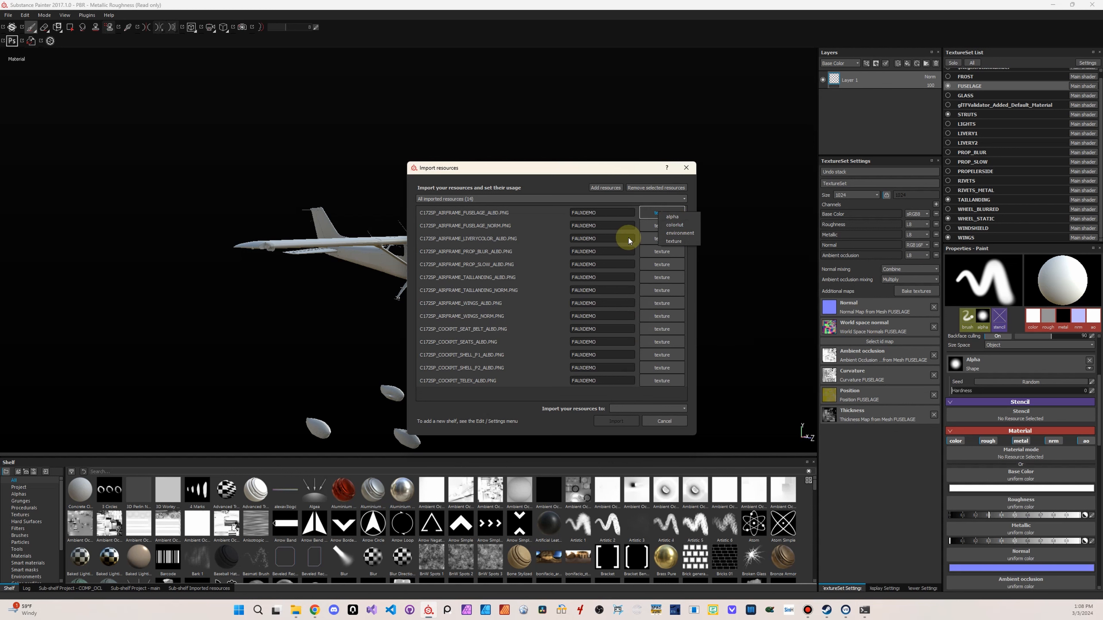
left_click(516, 393)
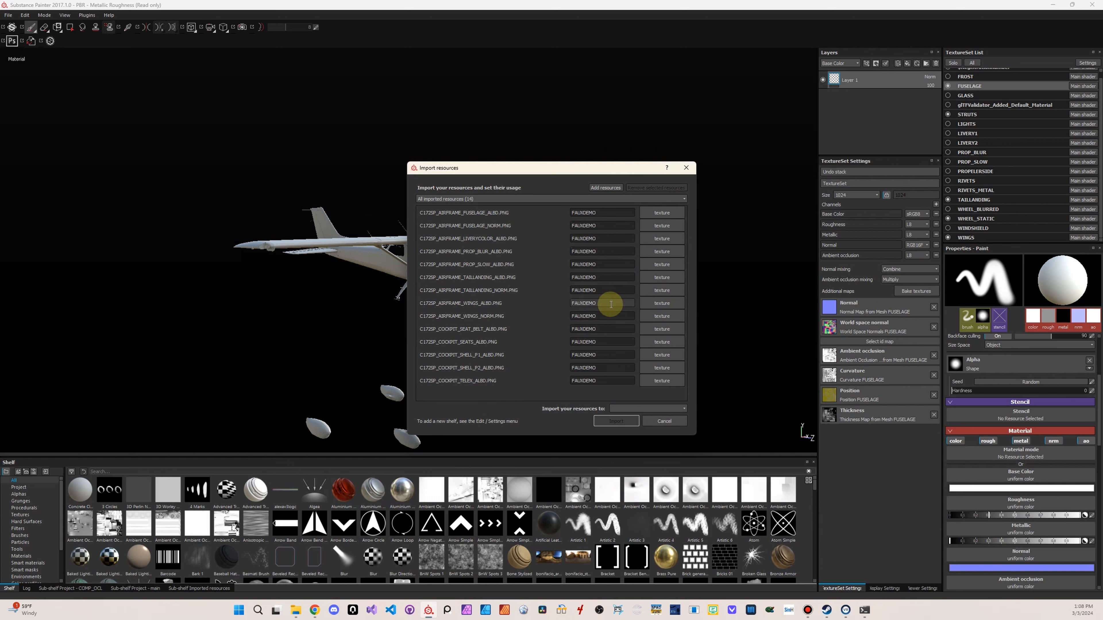
Import the FAUXDEMO textures into the project 'PBR - Metallic Roughness'
left_click(658, 409)
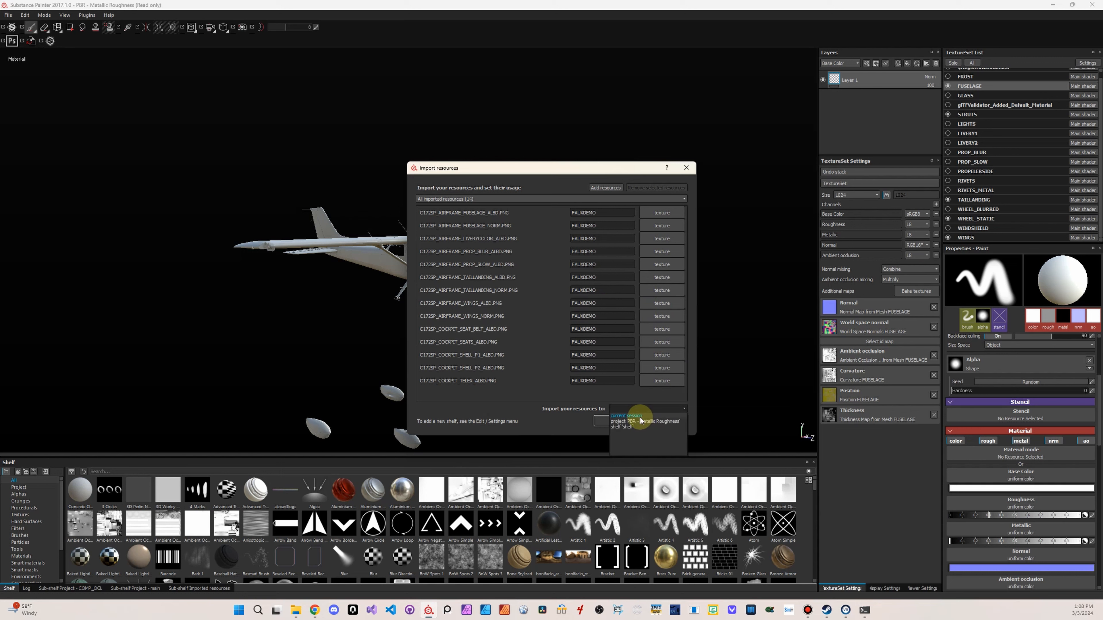
left_click(640, 421)
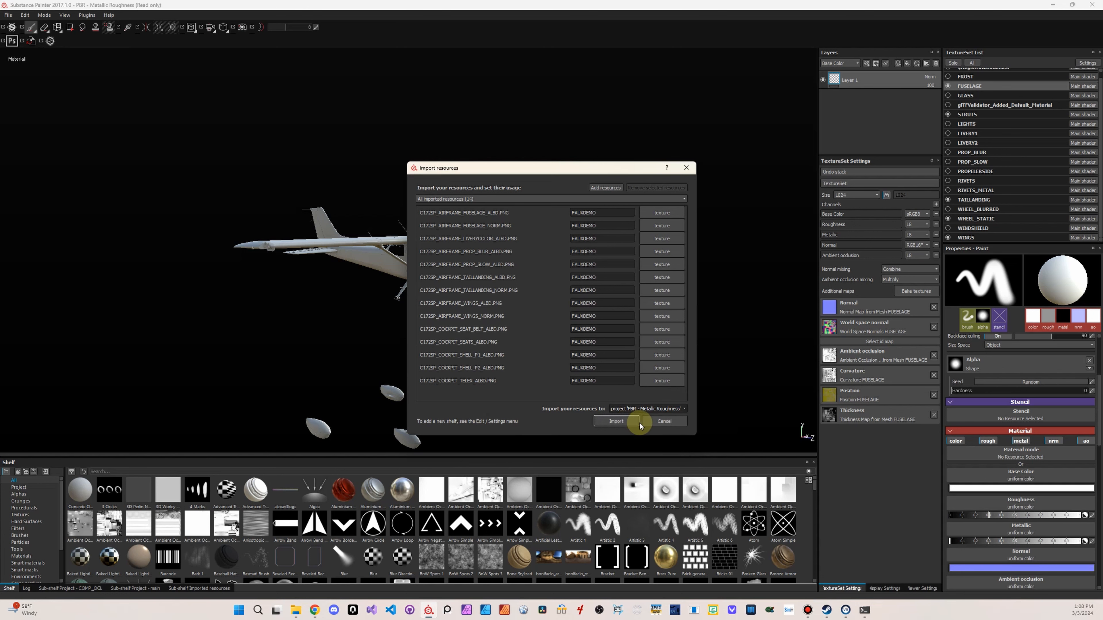
left_click(622, 423)
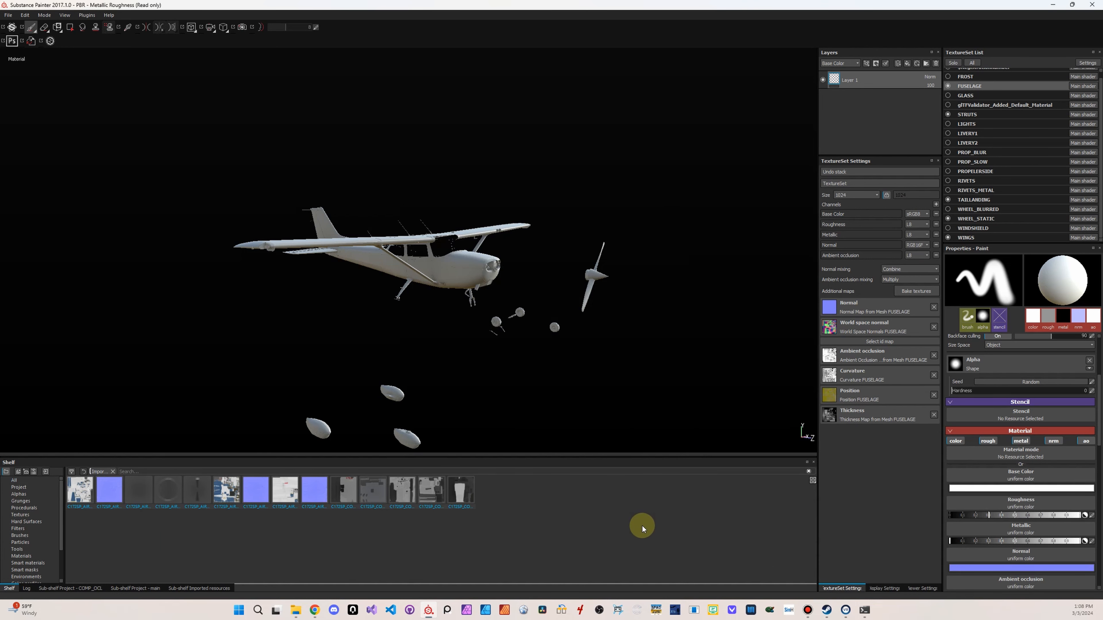
Switch to File Explorer and open the livery > Liveries > c172 > original_textures folder in a new tab
key("alt+Tab")
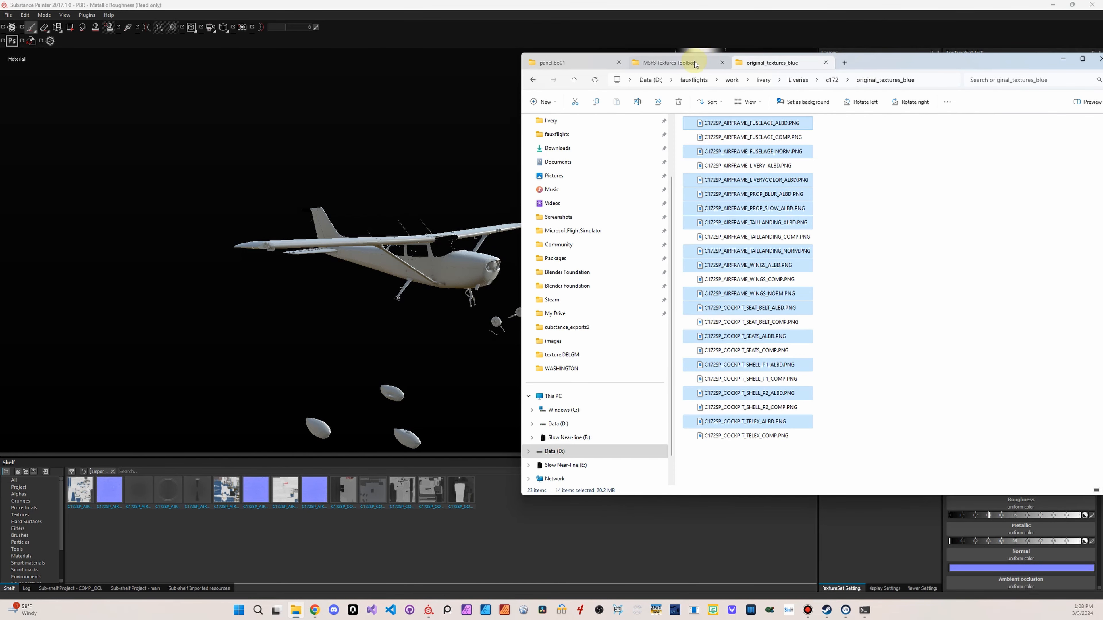
left_click(845, 63)
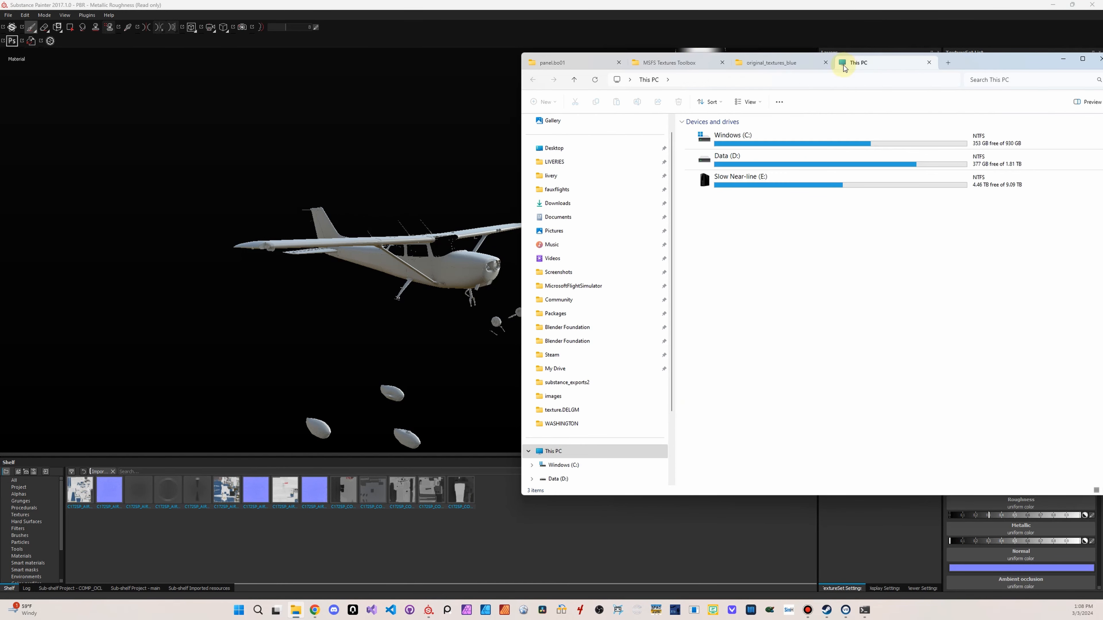
left_click(576, 161)
left_click(552, 175)
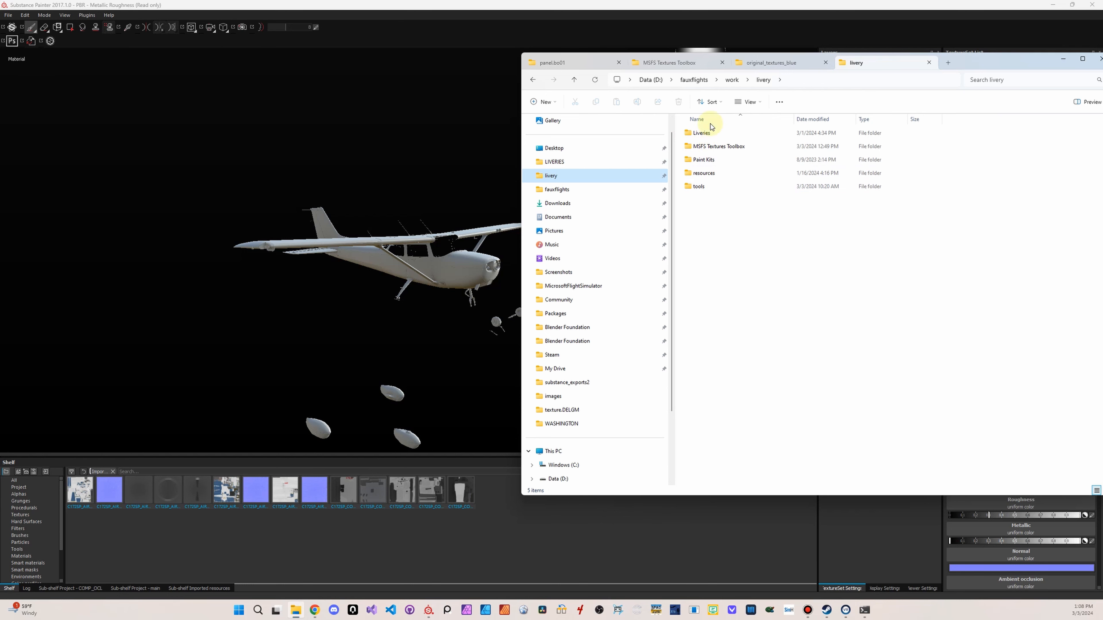
double_click(703, 133)
double_click(705, 135)
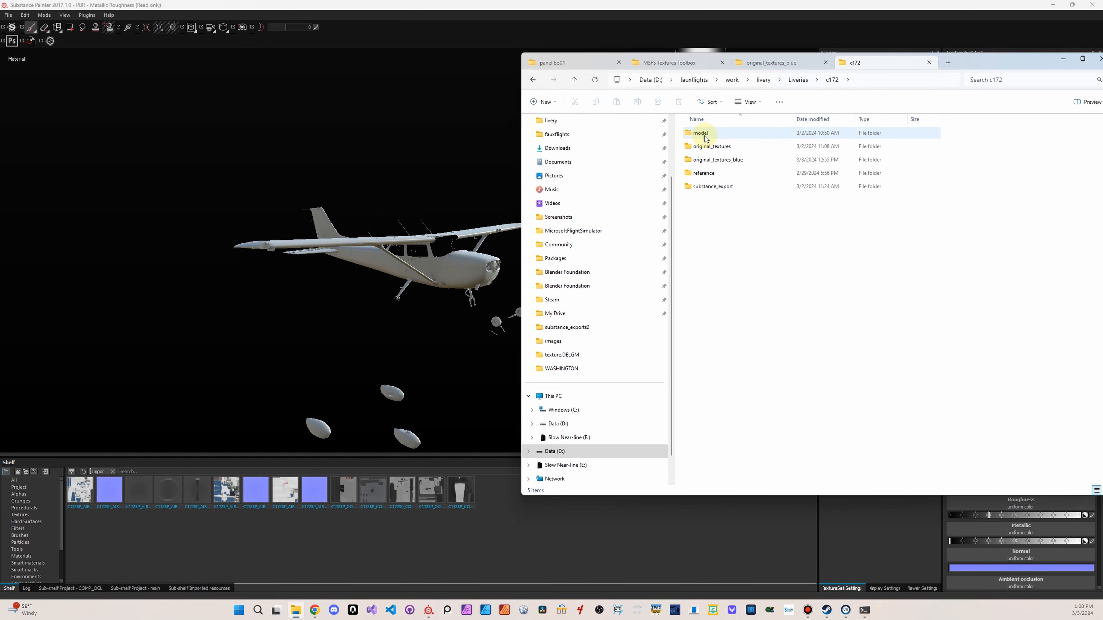
double_click(712, 148)
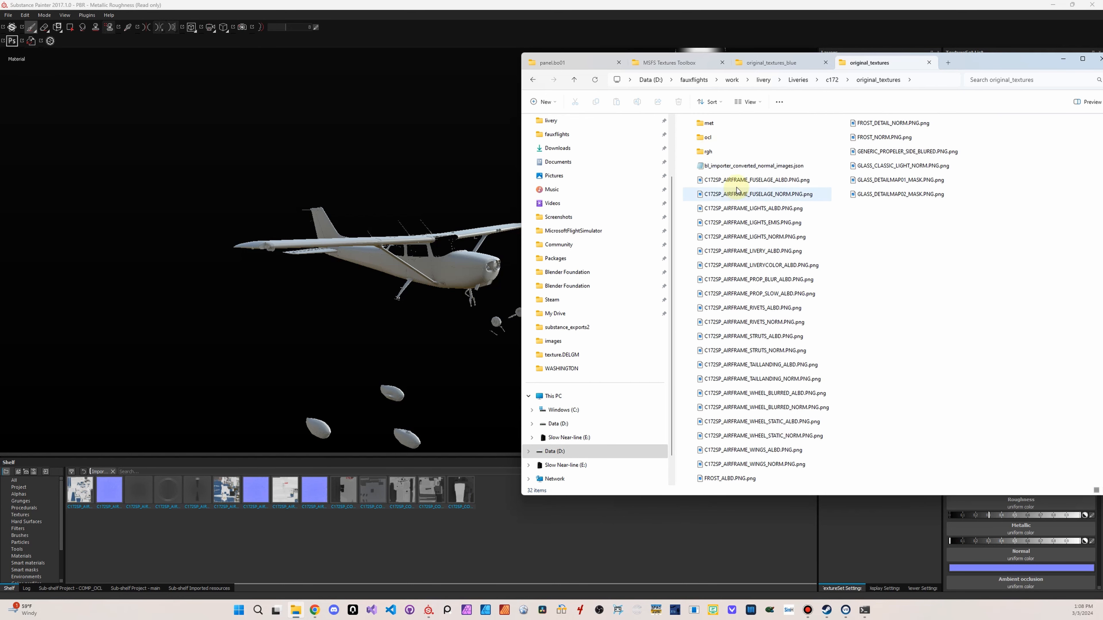
Select the PNG files from FUSELAGE_ALBD through GLASS_DETAILMAP02_MASK and drop them onto Substance Painter's shelf
left_click(740, 182)
left_click(935, 196, "shift")
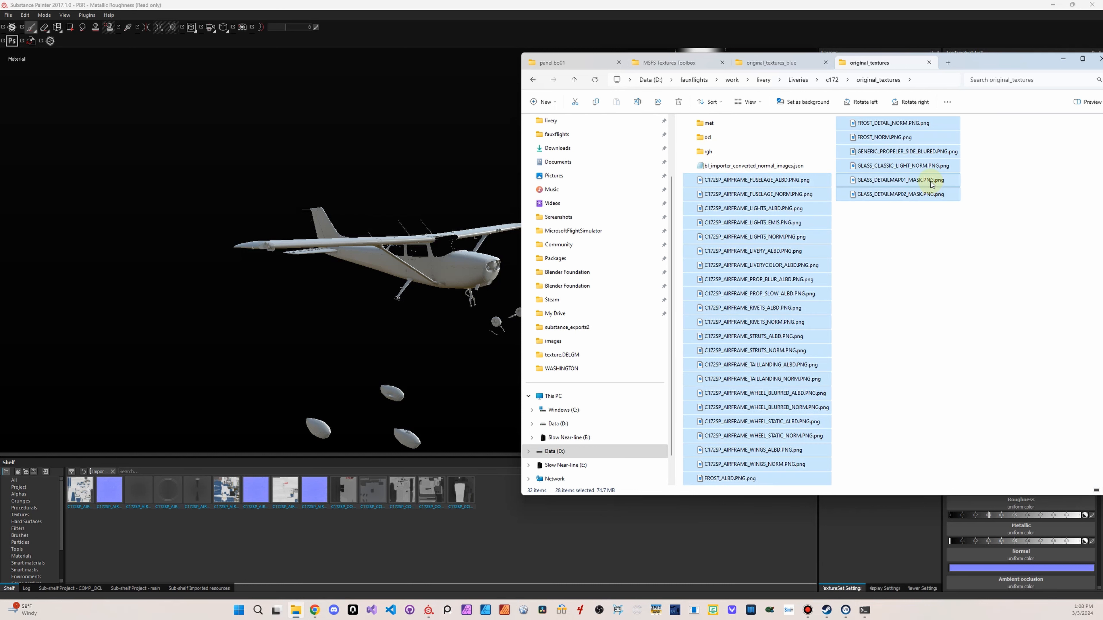
mouse_move(930, 192)
left_mouse_down()
mouse_move(415, 566)
mouse_move(384, 561)
left_mouse_up()
Select all the resources being imported, give them the prefix FAUX172 and set their usage to texture
left_click(456, 175)
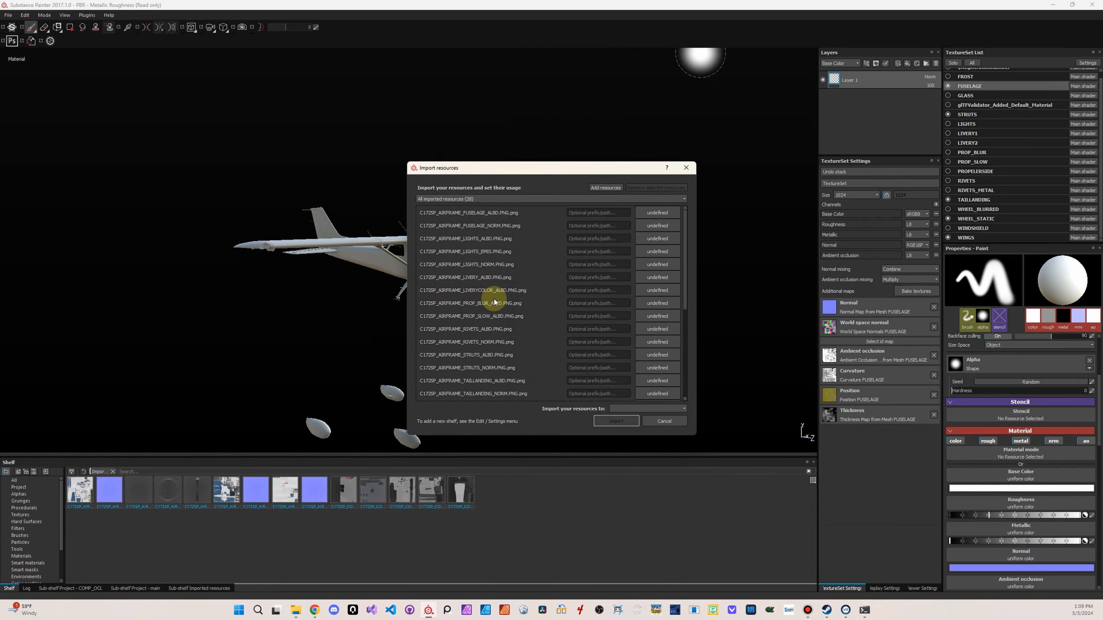
scroll(493, 312, "down", 5)
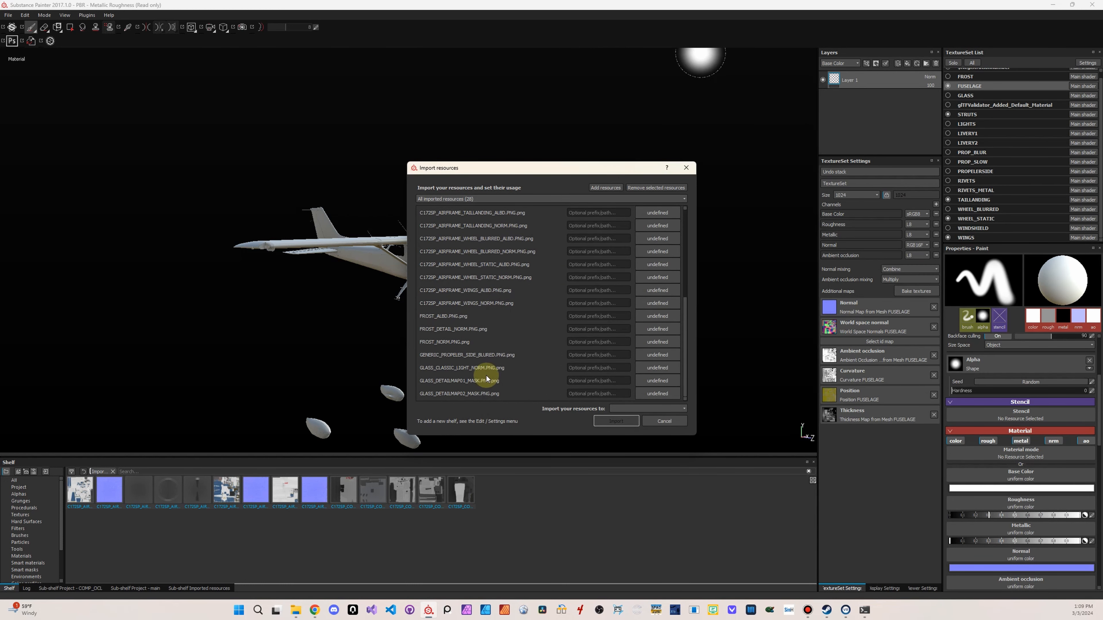
left_click(593, 212)
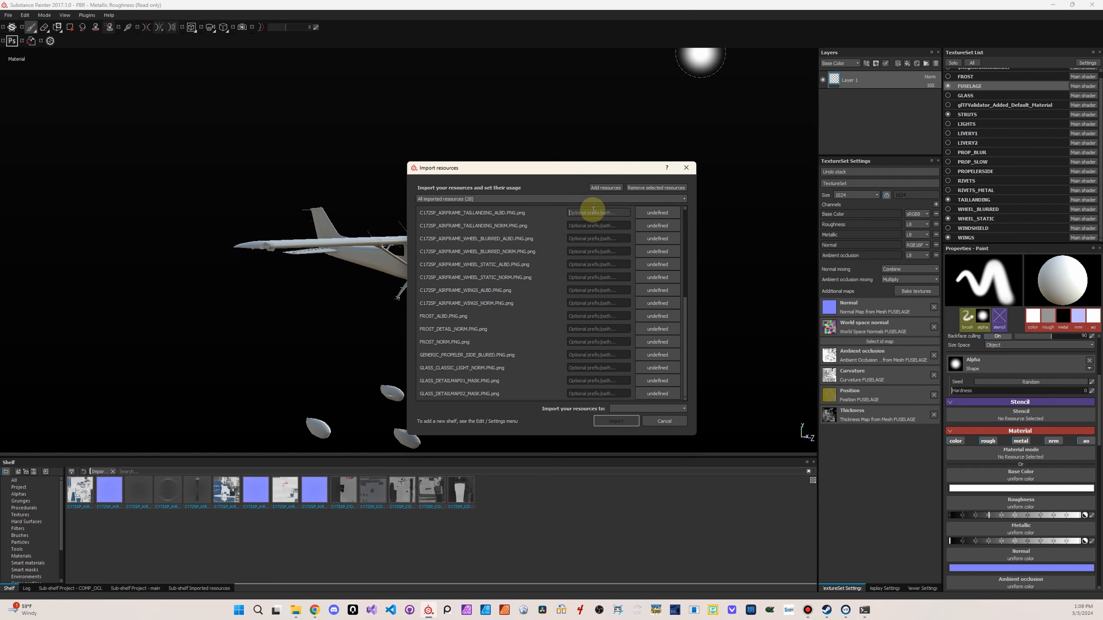
type("FAUX172")
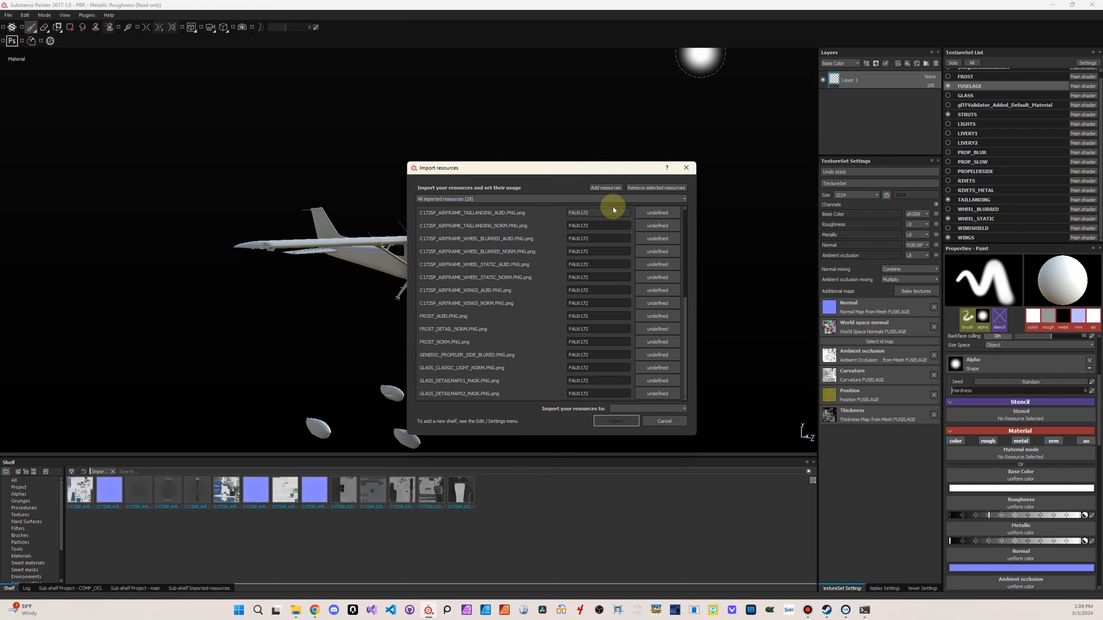
left_click(667, 215)
left_click(678, 240)
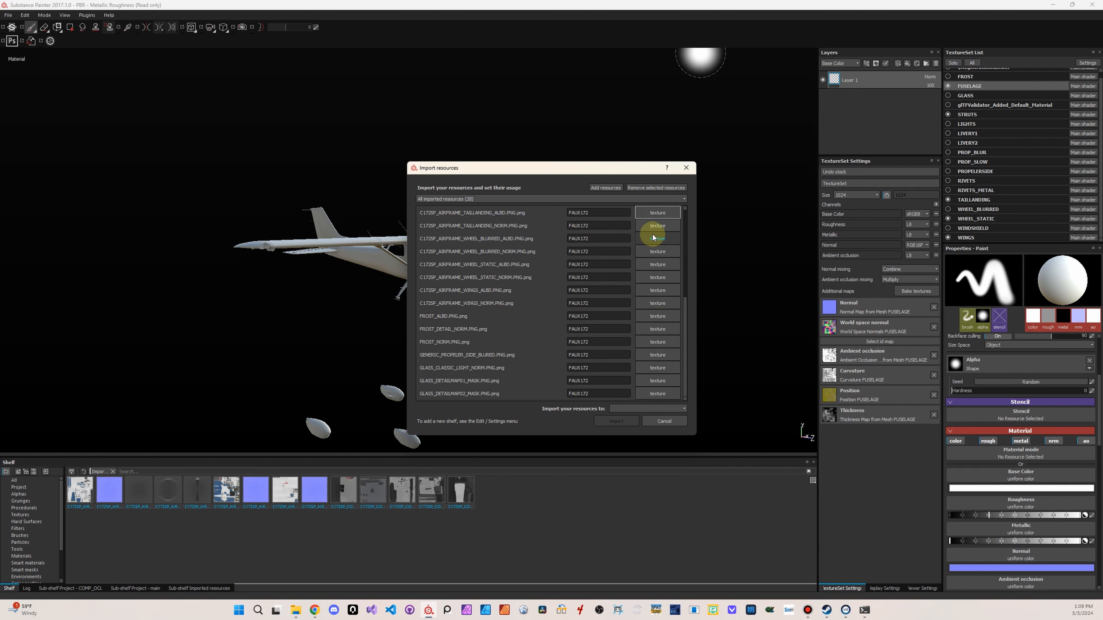
Import the FAUX172 textures into the project 'PBR - Metallic Roughness'
left_click(626, 410)
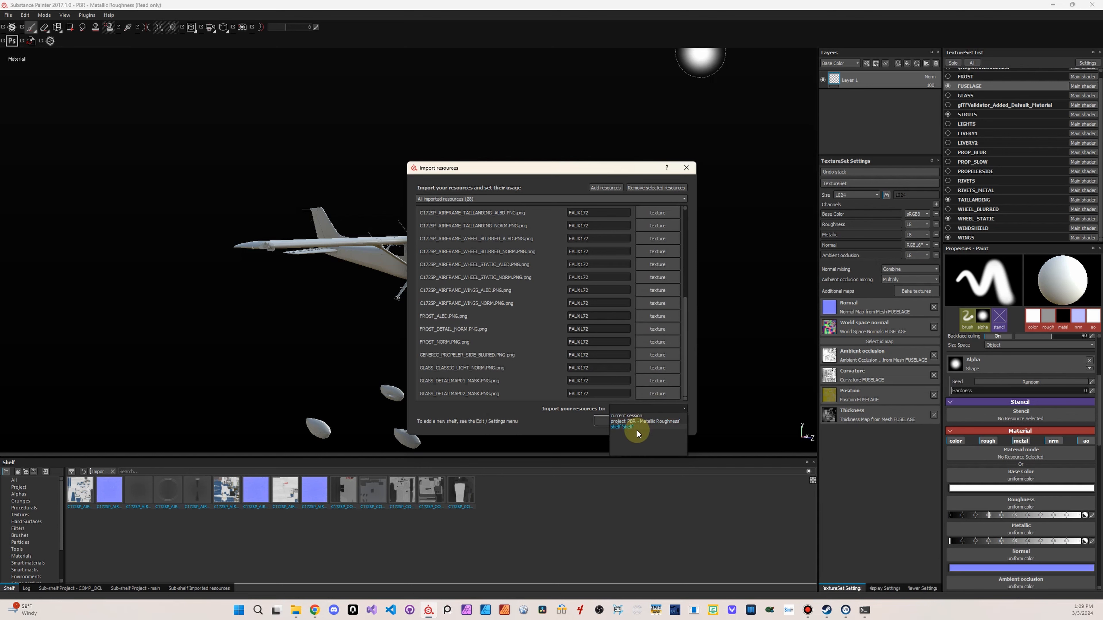
left_click(634, 421)
left_click(622, 422)
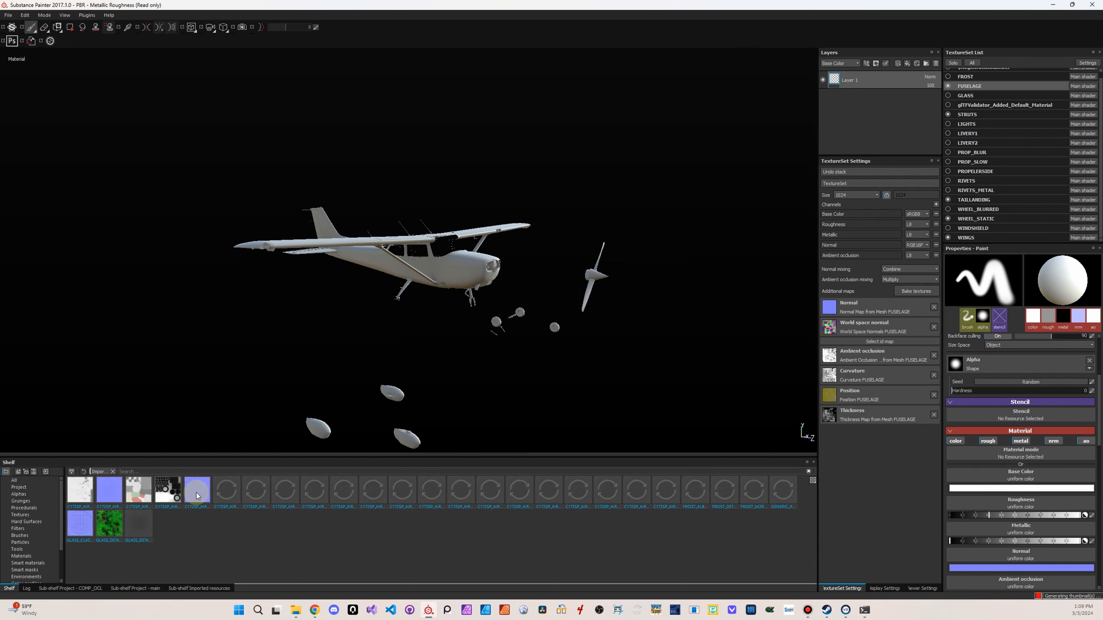
Remove the shelf's import filter, search all resources for FAUXDEM and for FAUX17, and clear the search
left_click(112, 472)
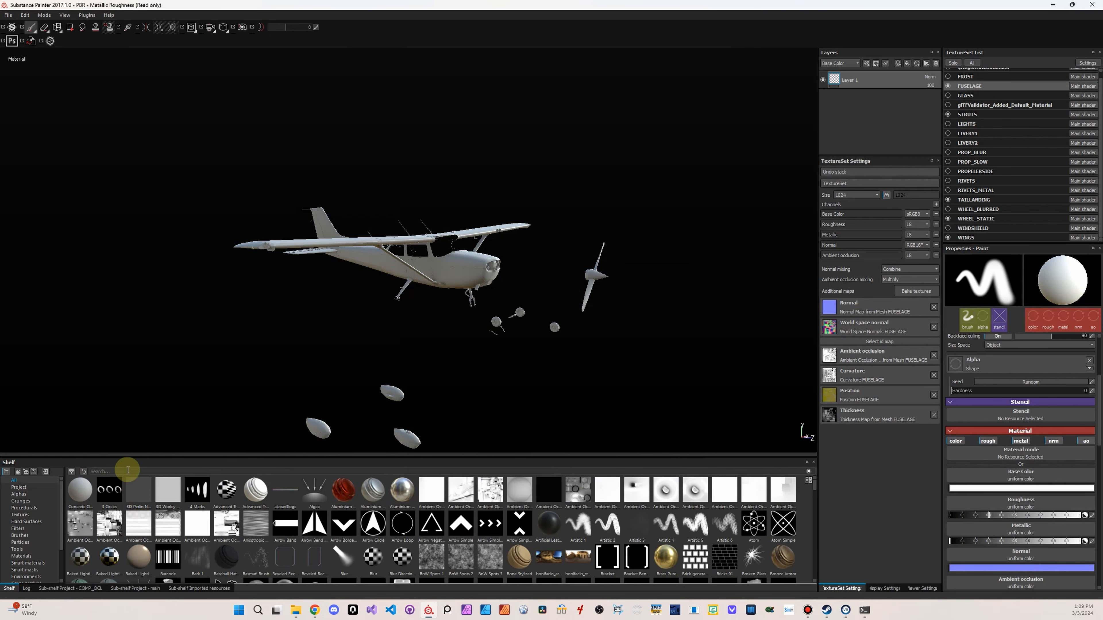
type("FAUXD")
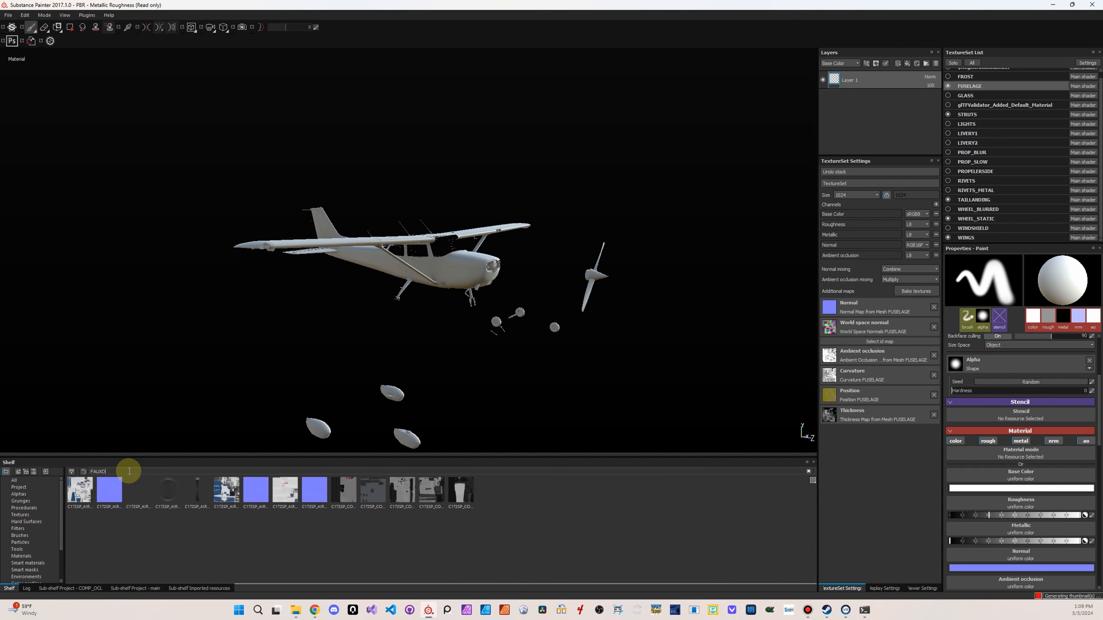
type("EM")
key("BackSpace")
key("BackSpace")
key("BackSpace")
type("17")
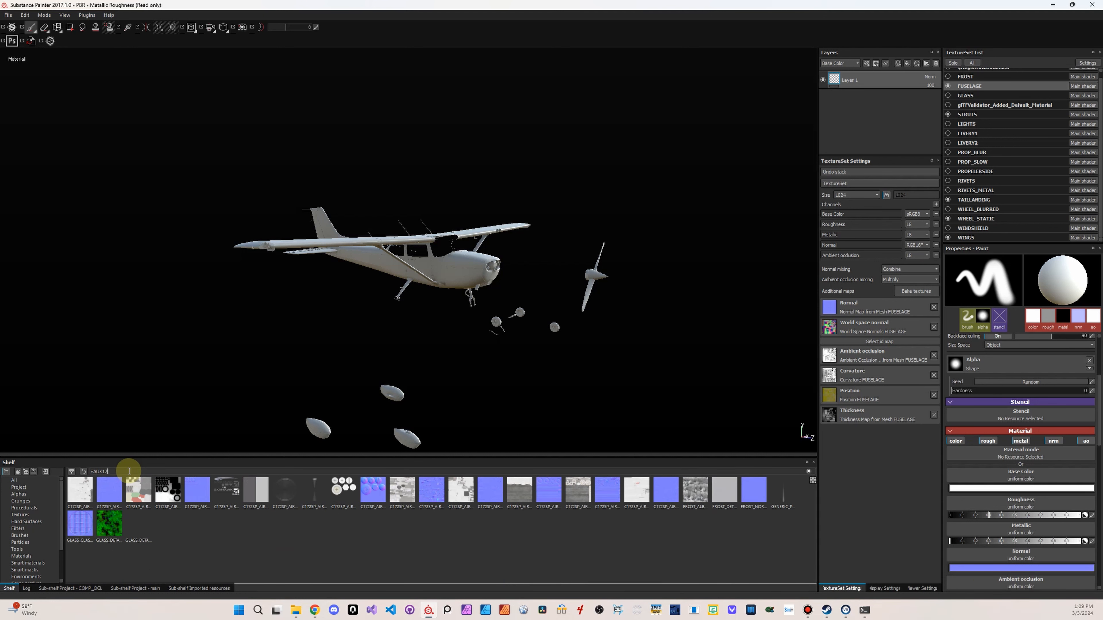
key("BackSpace")
key("BackSpace")
key("BackSpace")
key("BackSpace")
key("BackSpace")
key("BackSpace")
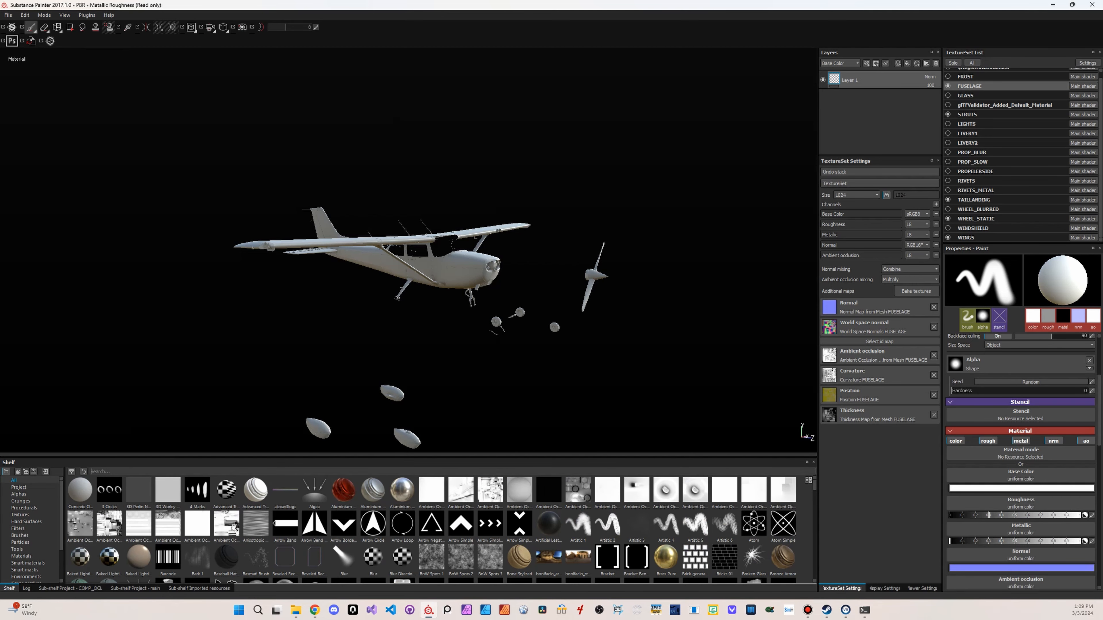
Switch to File Explorer, select all the textures in the met folder and drop them onto Substance Painter's shelf
key("alt+Tab")
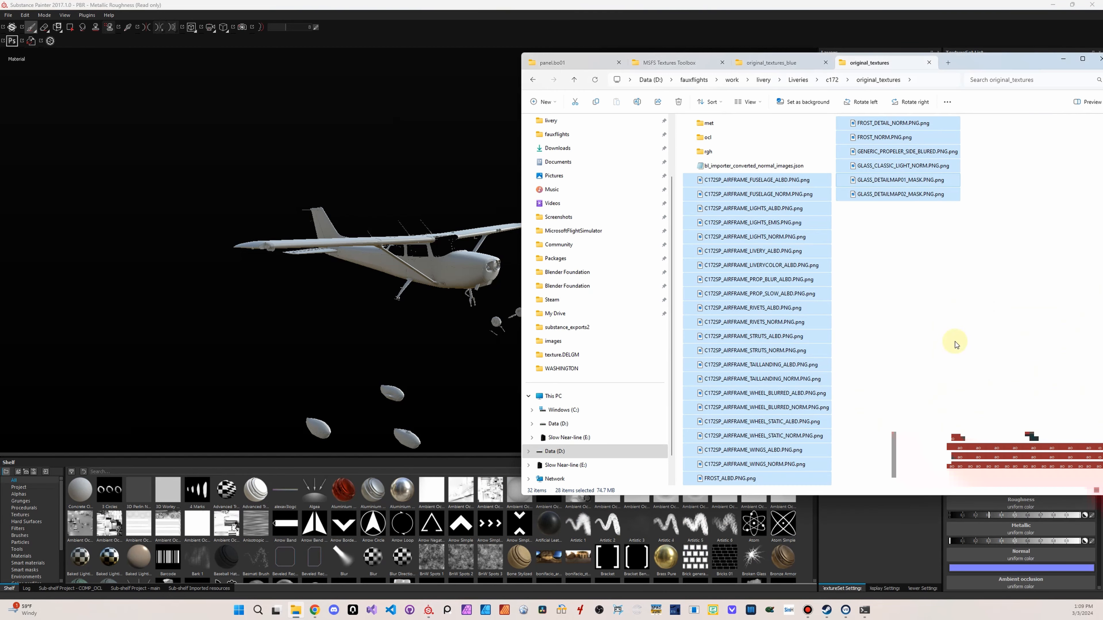
left_click(870, 218)
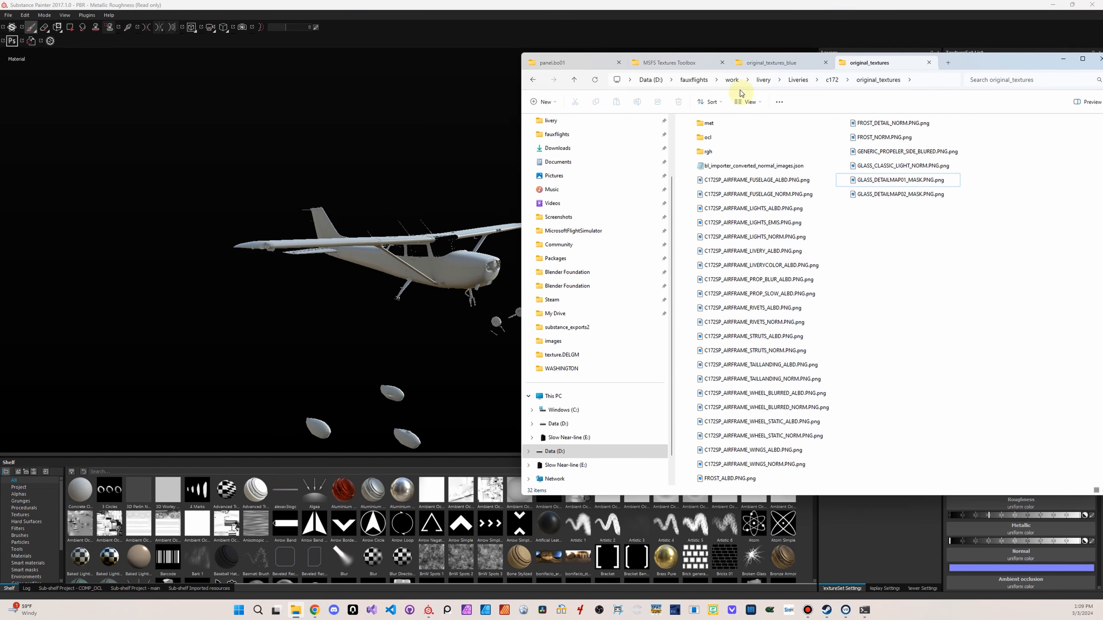
double_click(733, 125)
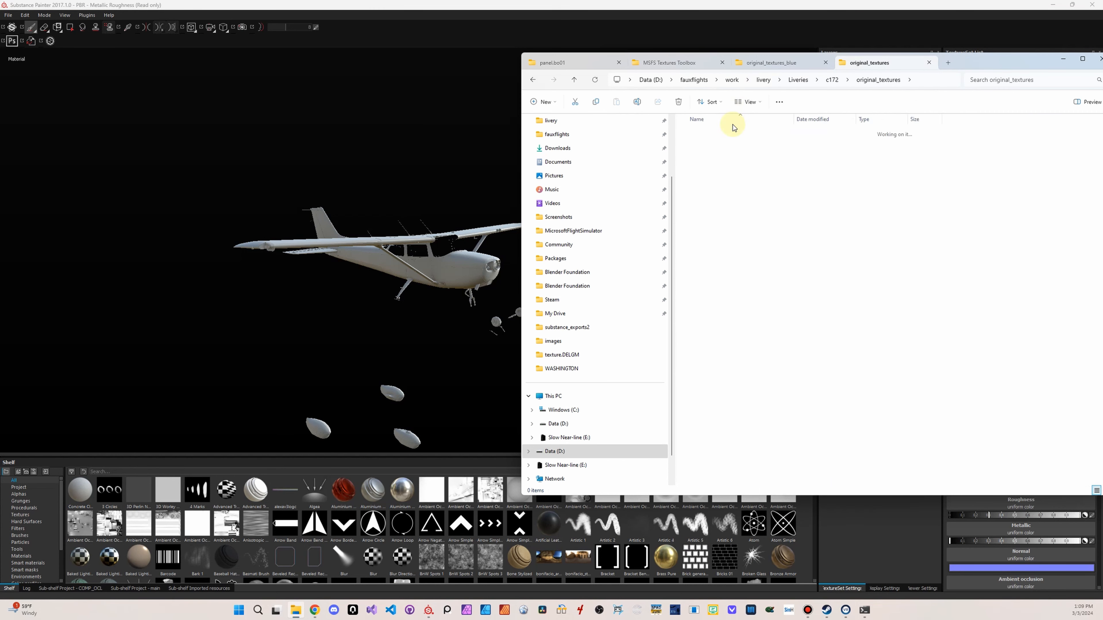
left_click(721, 150)
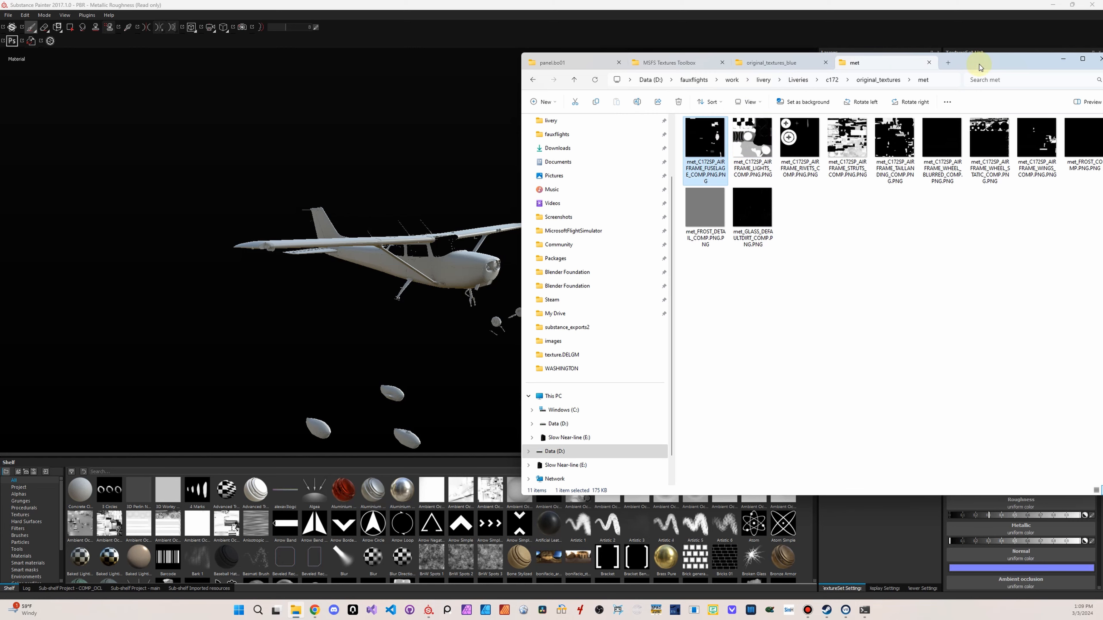
left_click_drag(980, 67, 810, 58)
left_click(595, 210, "shift")
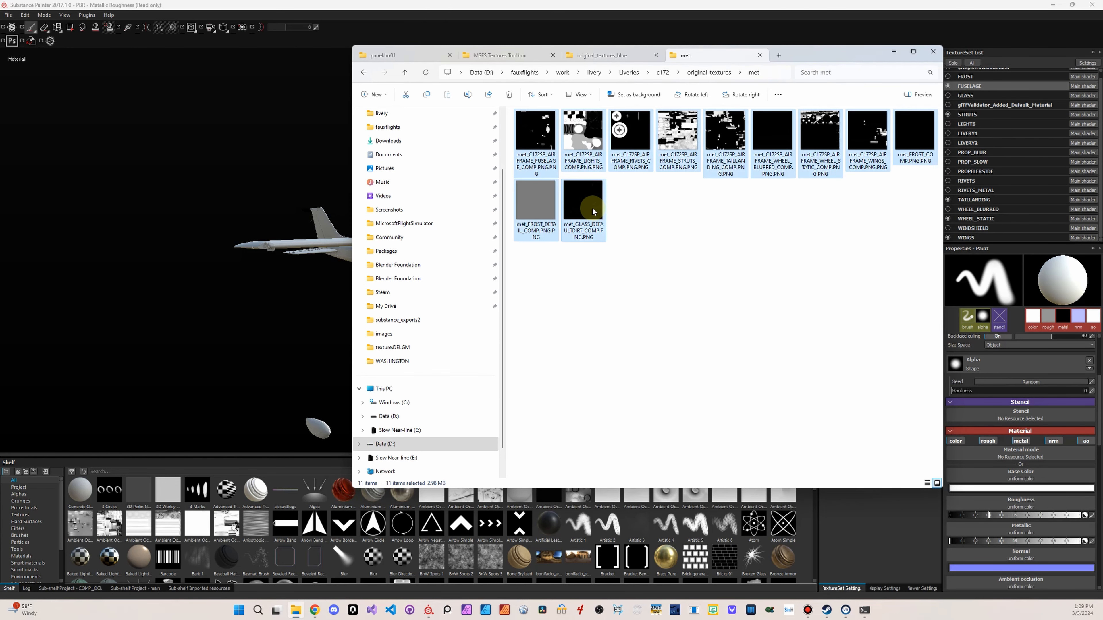
mouse_move(593, 210)
left_mouse_down()
mouse_move(419, 530)
mouse_move(361, 536)
mouse_move(351, 504)
left_mouse_up()
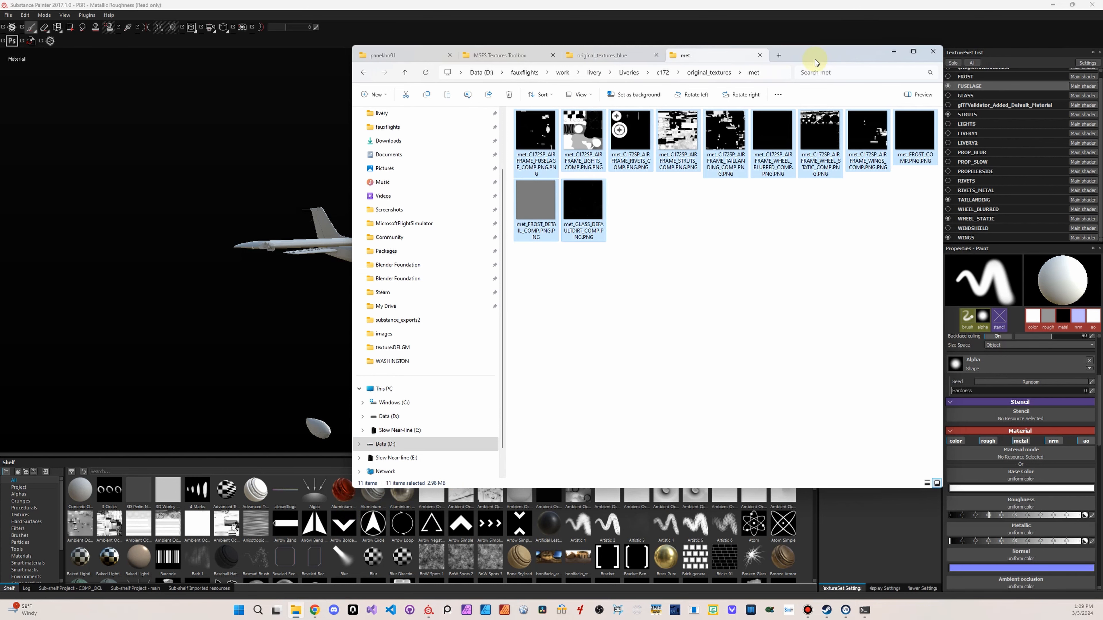
Add all the textures from the ocl and rgh folders of original_textures to the open import list
left_click(695, 72)
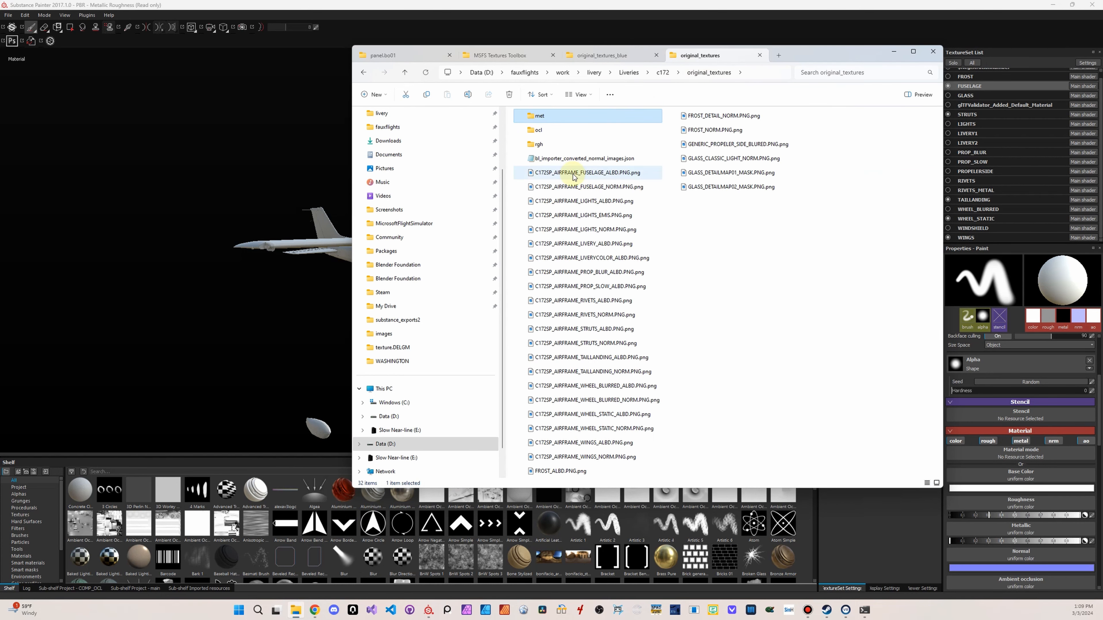
double_click(559, 133)
left_click_drag(811, 53, 1102, 50)
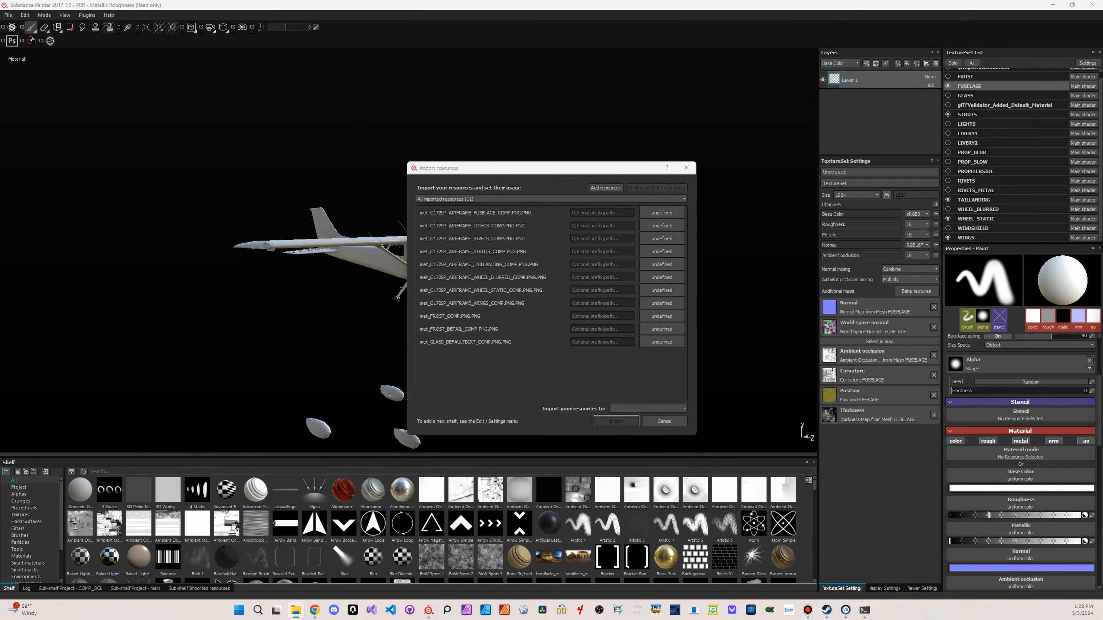
left_click_drag(1102, 331, 485, 323)
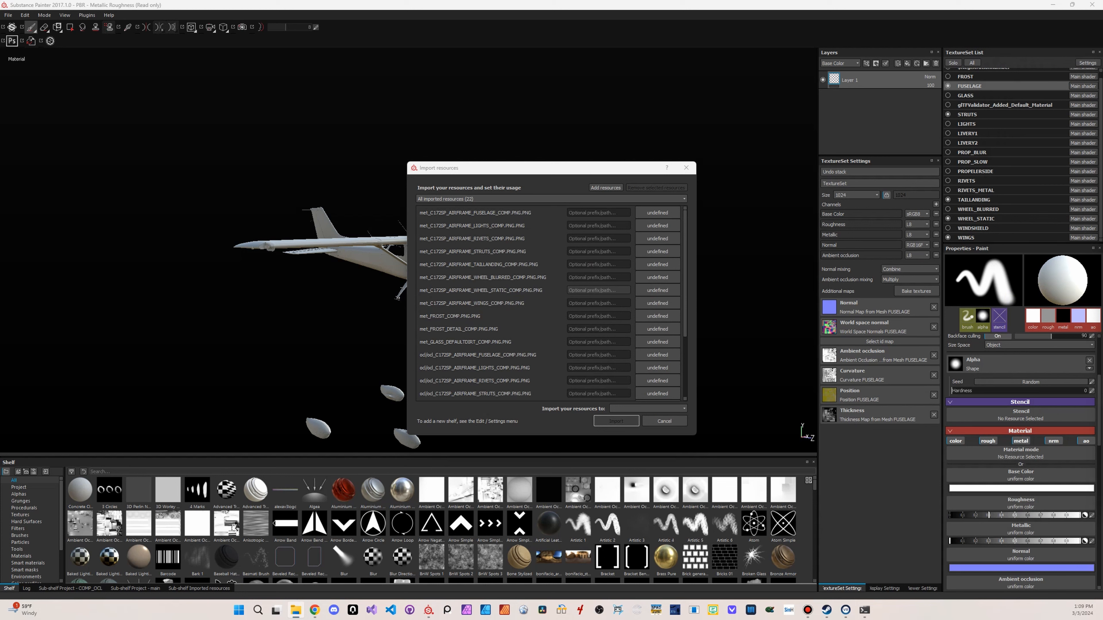
left_click_drag(1102, 282, 503, 262)
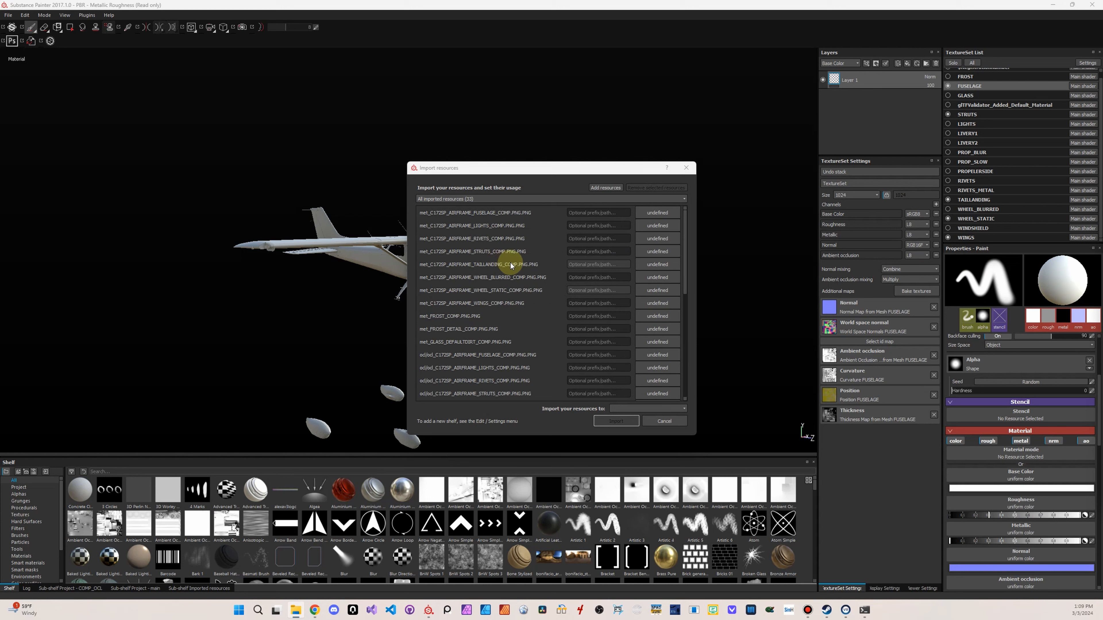
Select all the met, ocl and rgh resources in the import list and give them the prefix FAUXDEMO
scroll(517, 300, "down", 6)
left_click(471, 394)
scroll(500, 352, "up", 5)
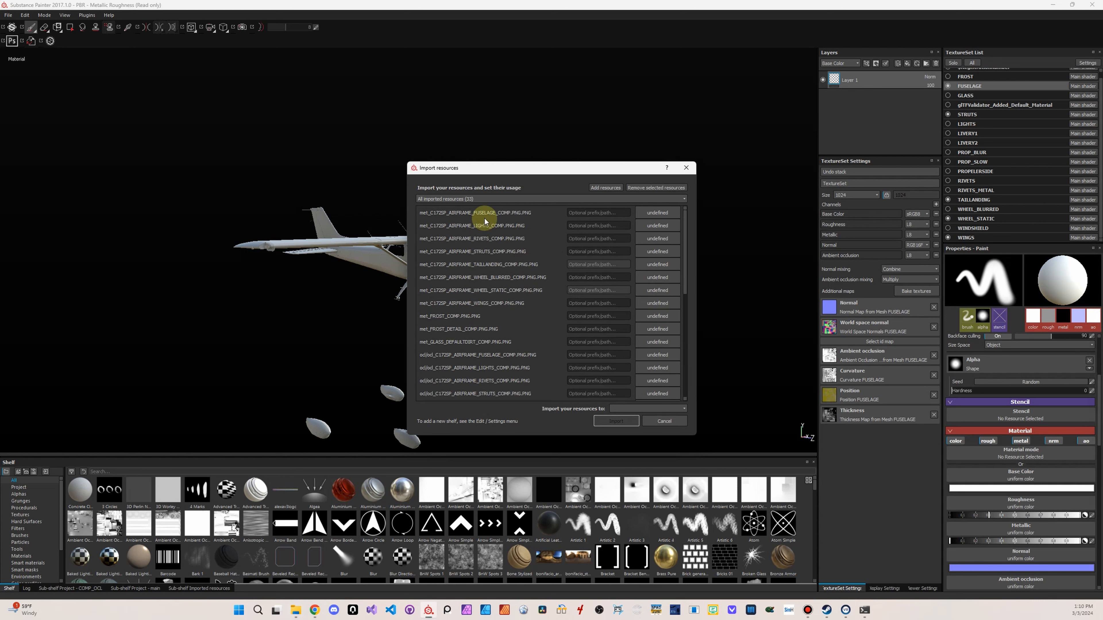
left_click(612, 213)
type("FAUX")
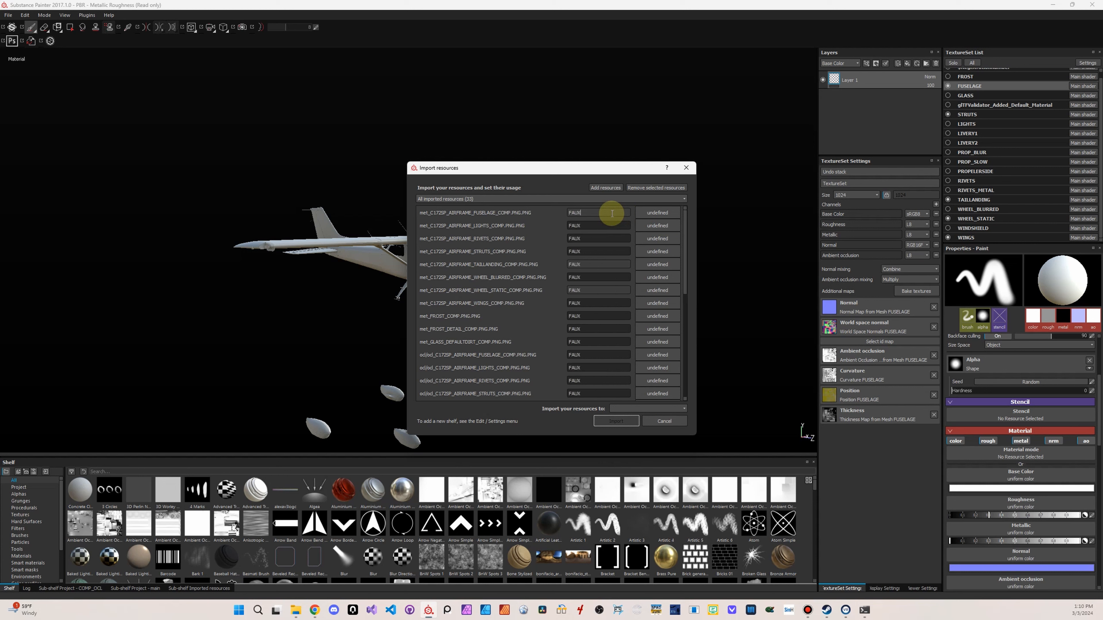
type("DEMO")
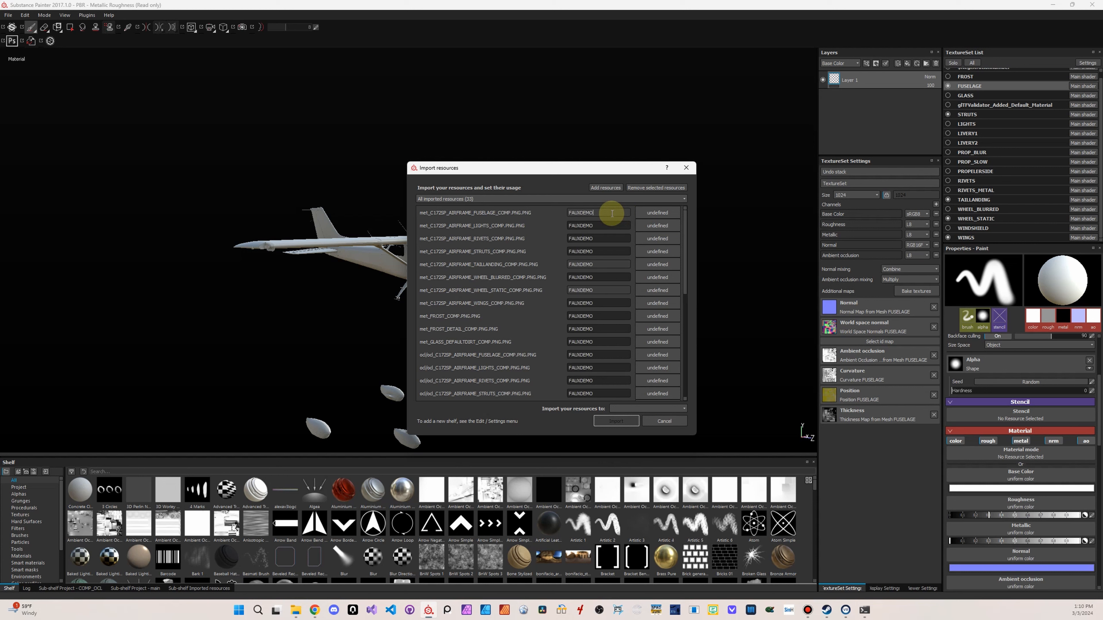
Set the usage of all the selected resources to texture and their import destination to the project 'PBR - Metallic Roughness'
left_click(646, 212)
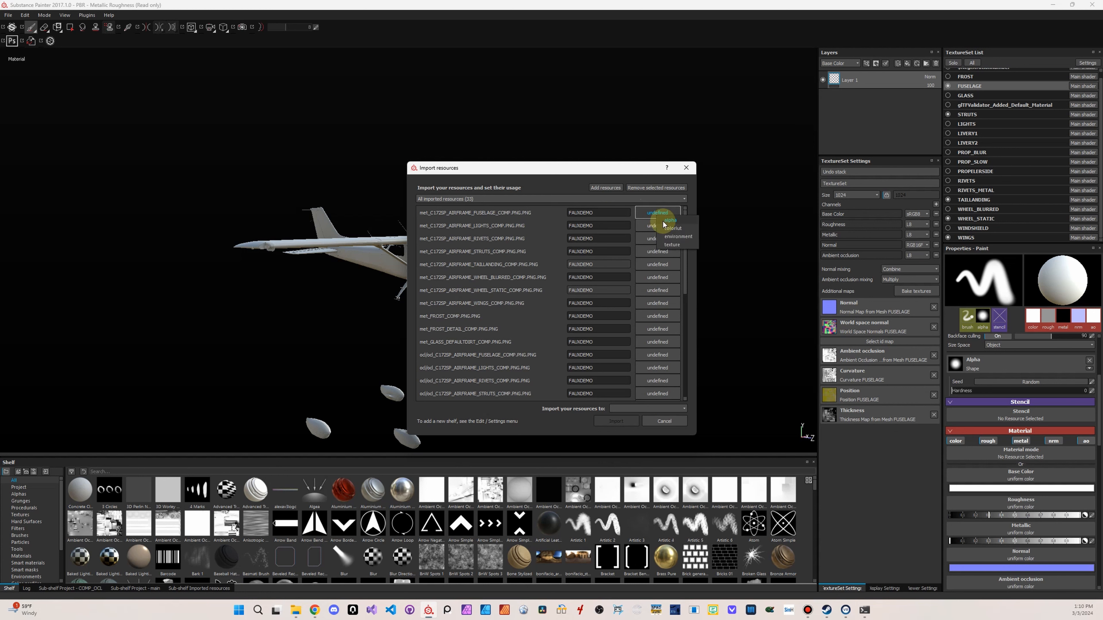
left_click(672, 244)
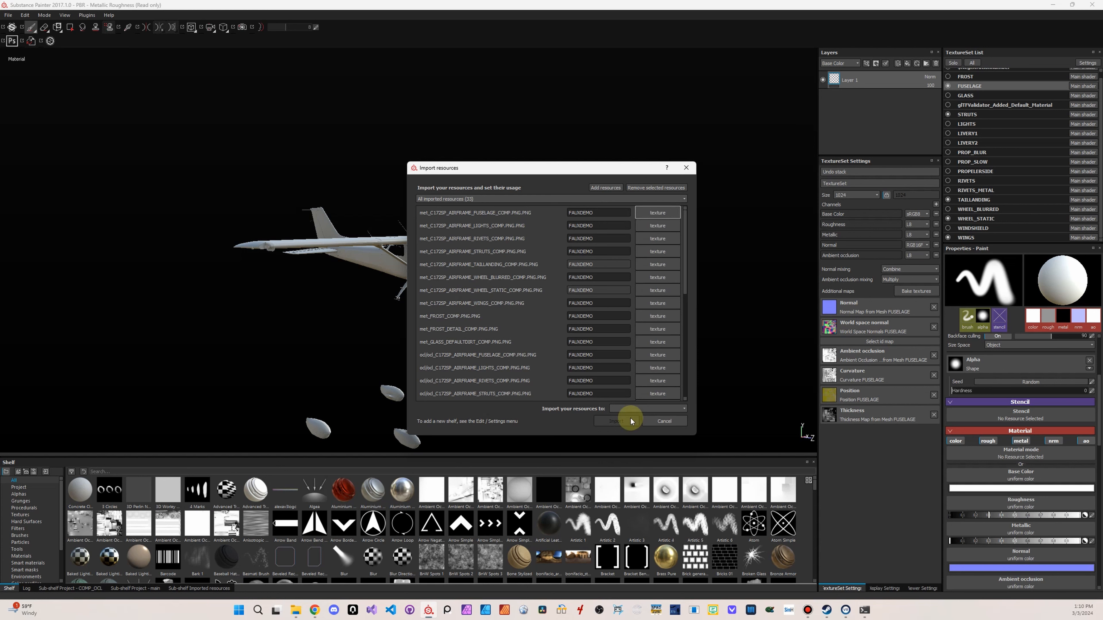
left_click(627, 411)
left_click(624, 423)
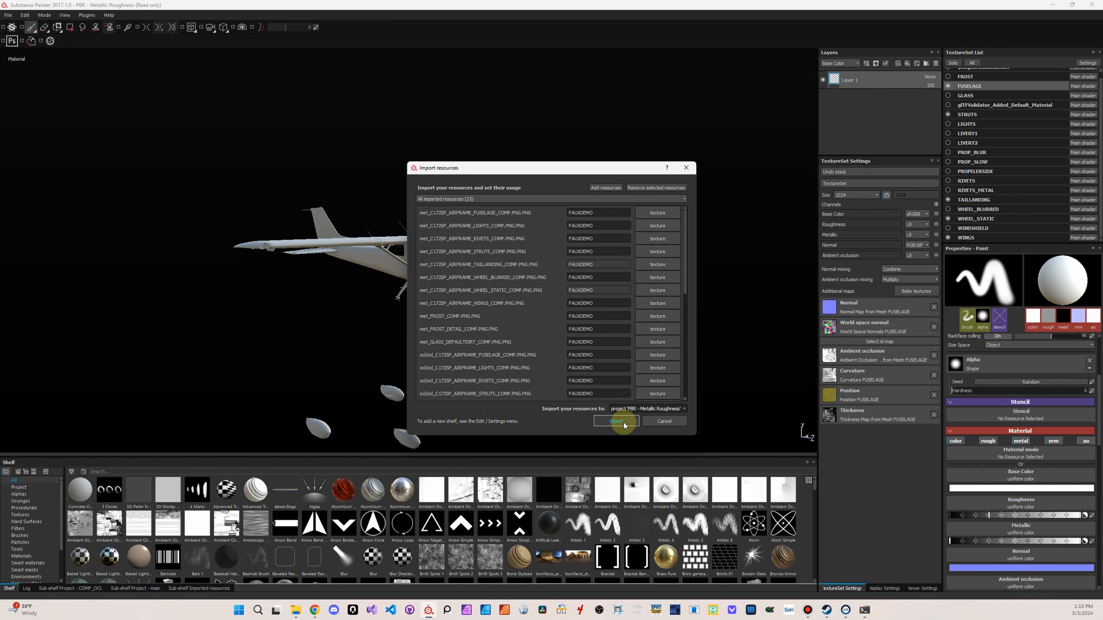
Import the listed resources into the project and open the livery resources folder in File Explorer
left_click(608, 423)
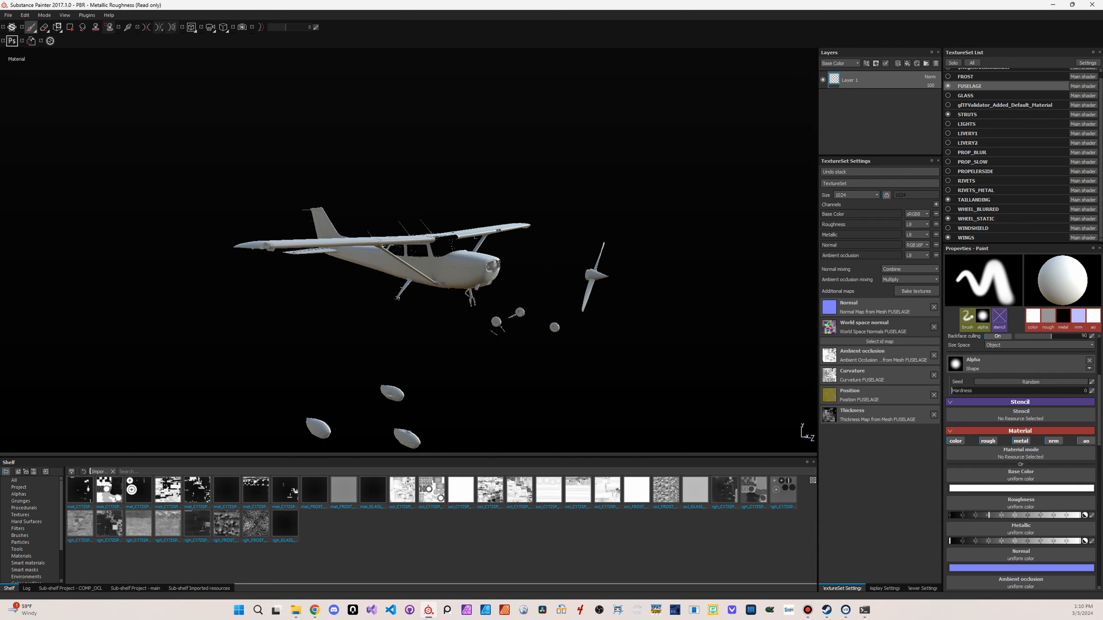
left_click_drag(1102, 72, 756, 114)
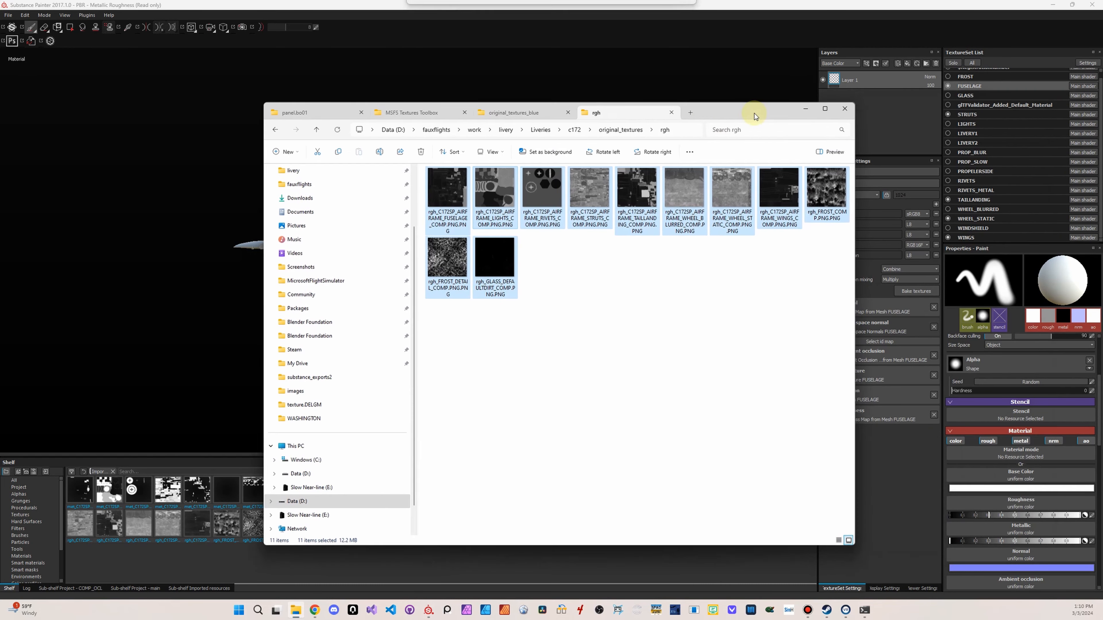
left_click(573, 130)
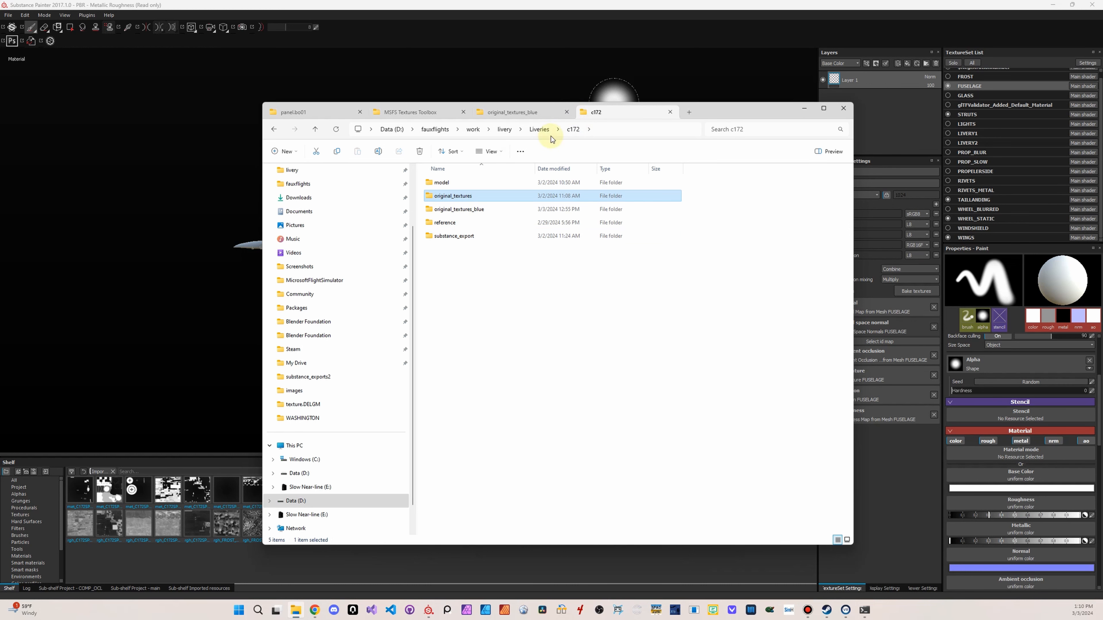
left_click(504, 129)
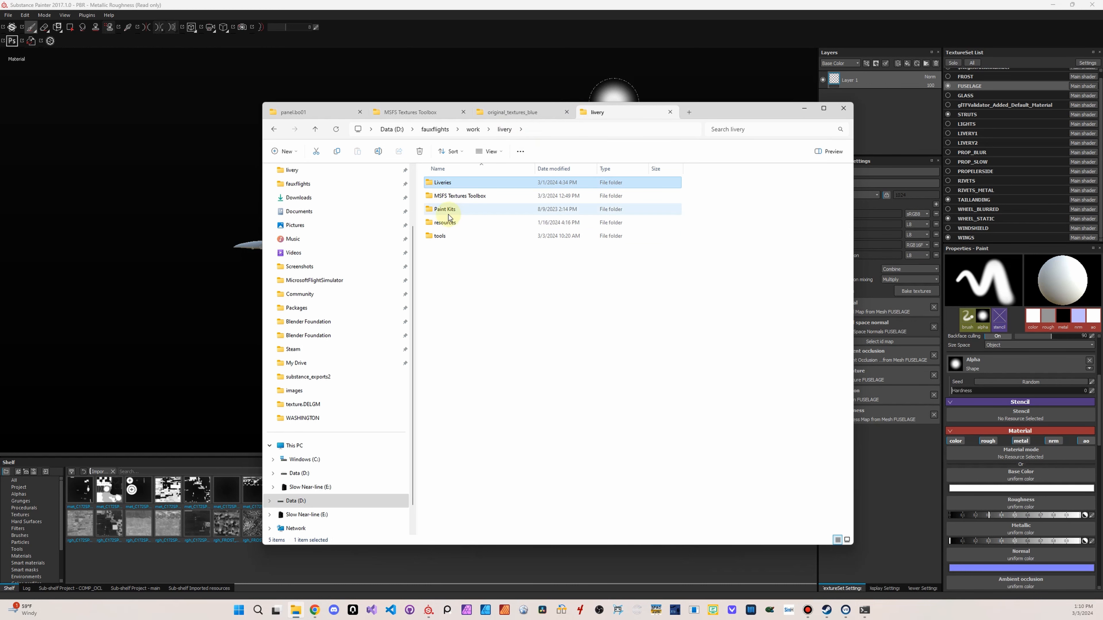
double_click(452, 221)
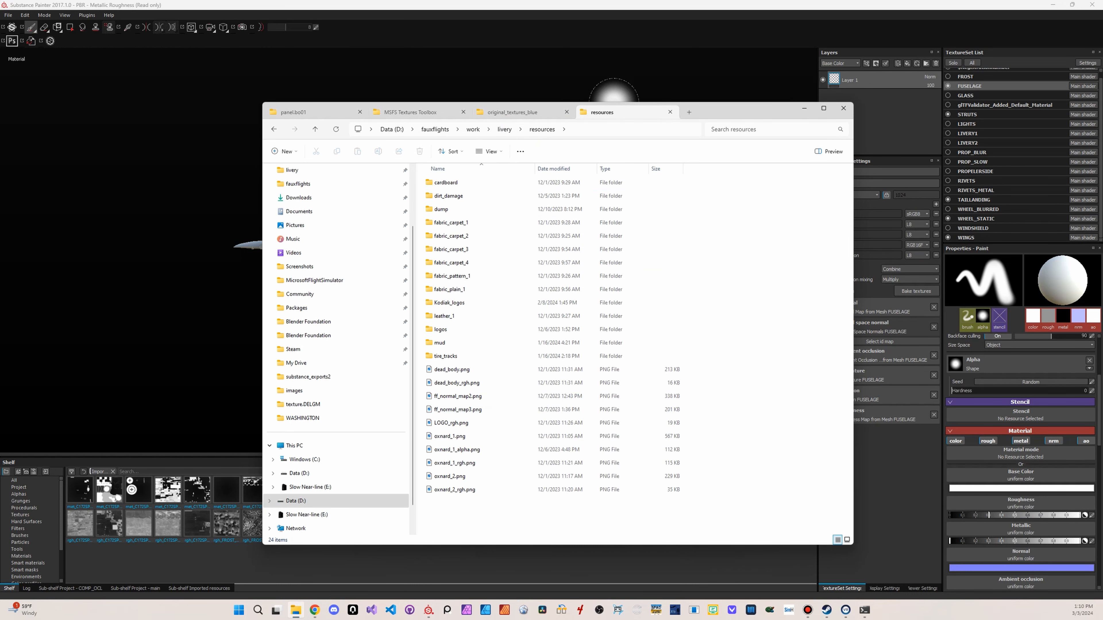
Switch to Chrome, search the web for texture haven in a new tab and open Poly Haven's Textures page
left_click_drag(1102, 34, 407, 80)
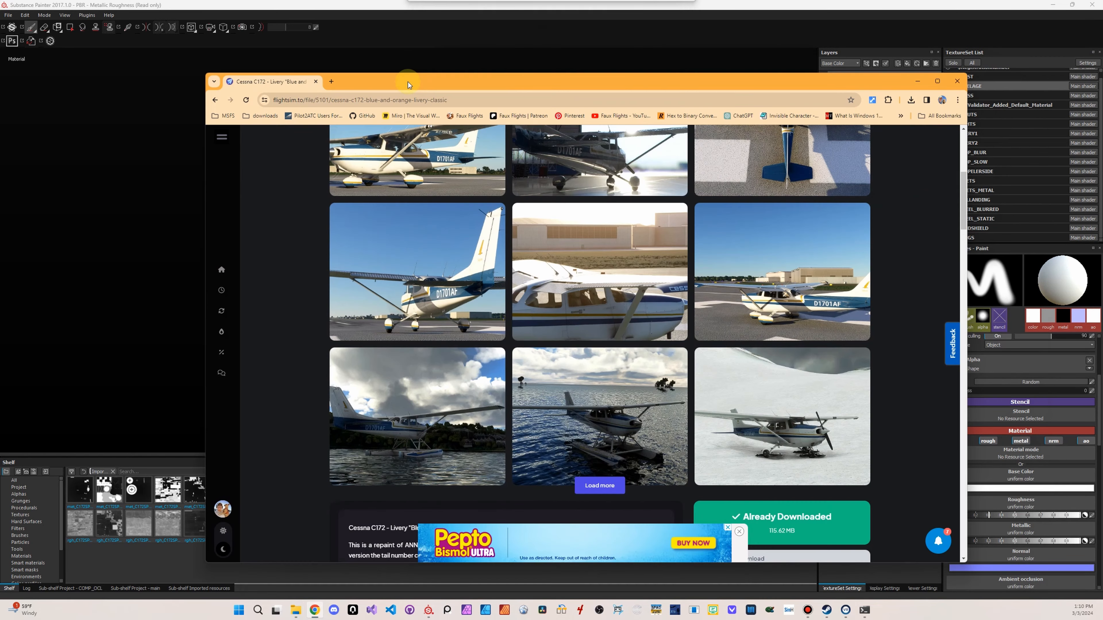
left_click(332, 82)
type("qyui")
key("BackSpace")
key("BackSpace")
key("BackSpace")
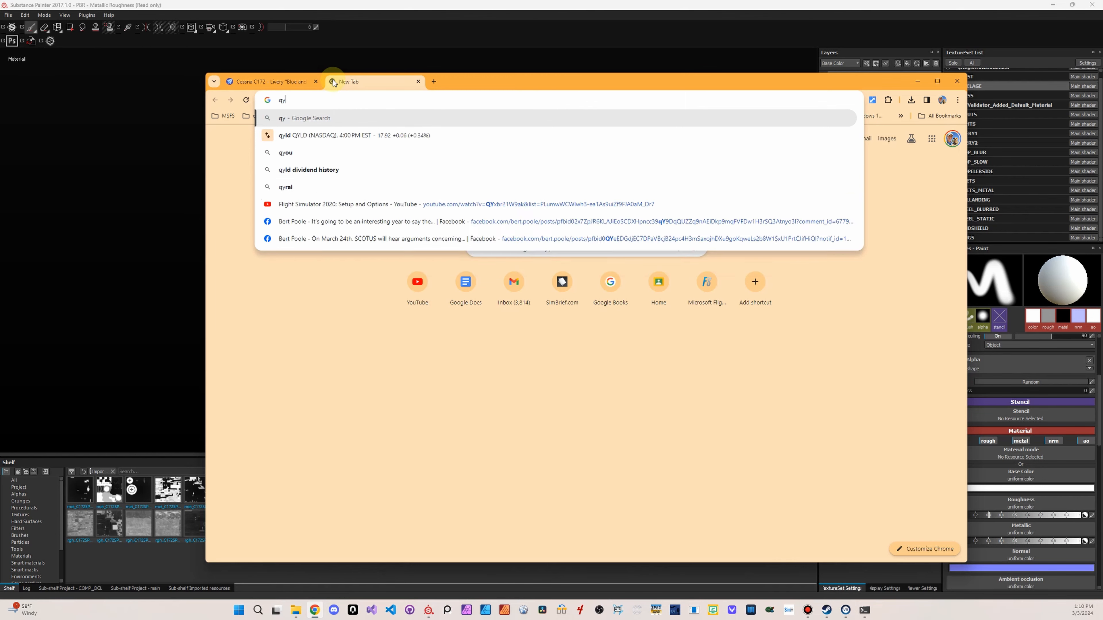
key("BackSpace")
type("tex")
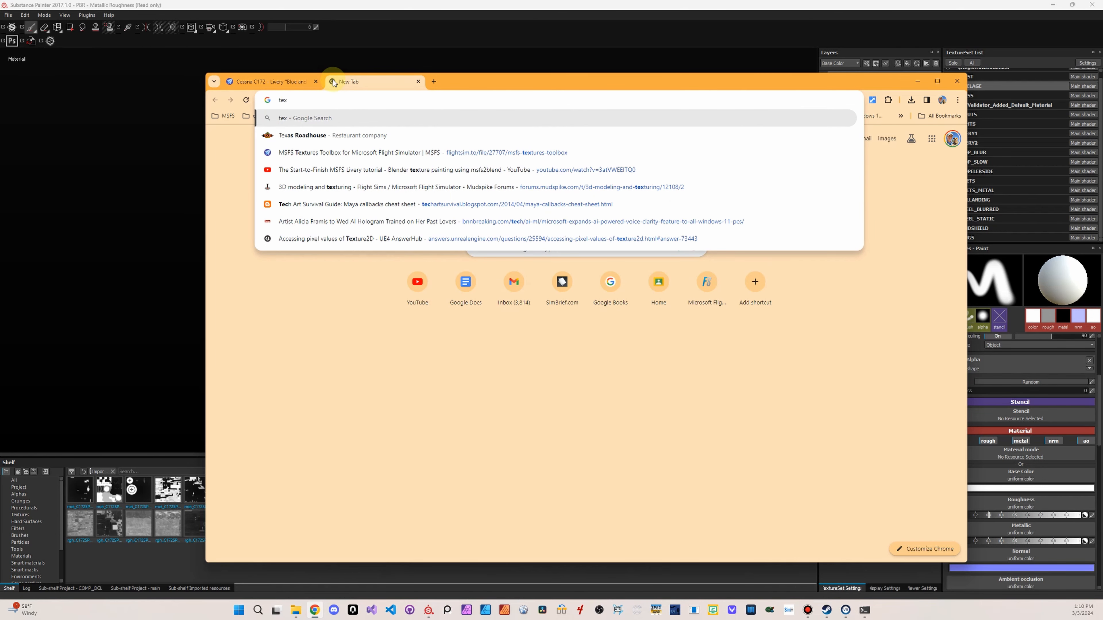
type("ture have")
key("Return")
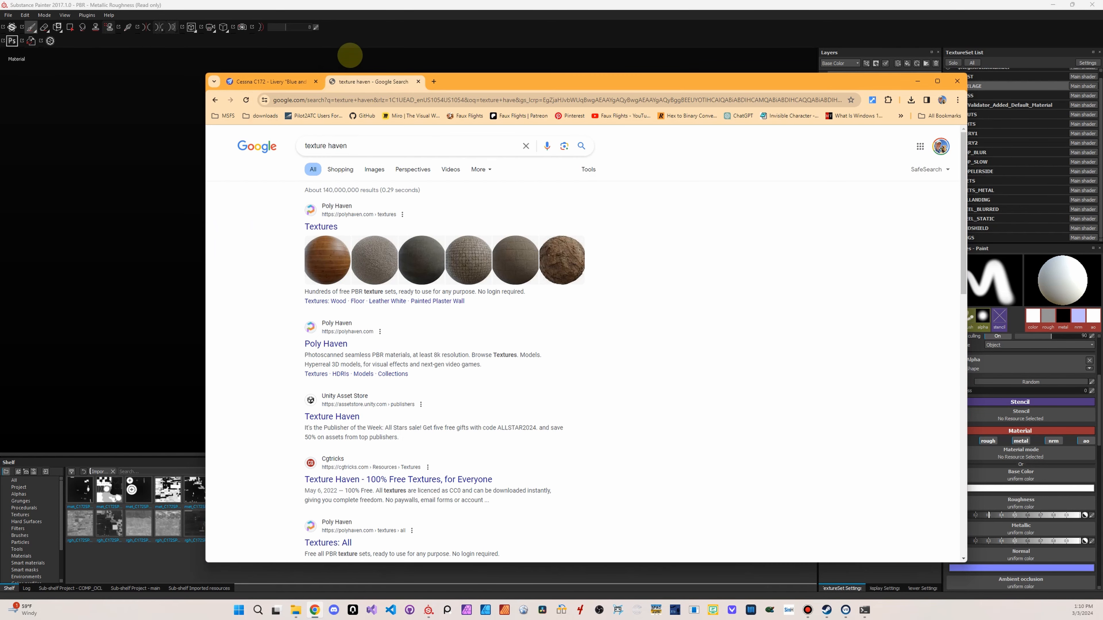
left_click(332, 209)
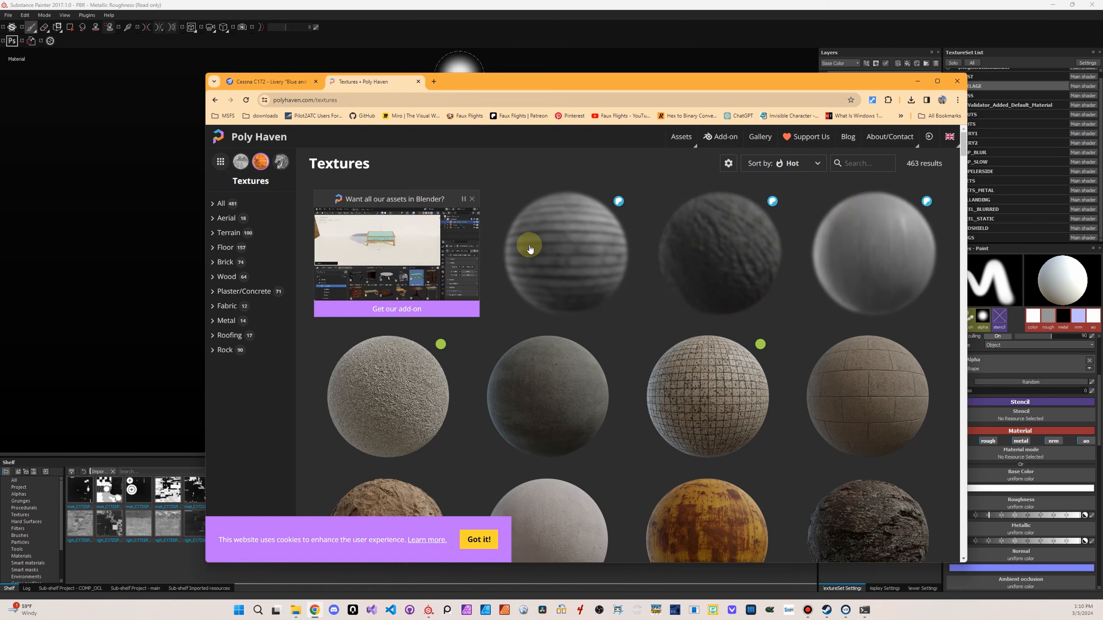
Browse Poly Haven's texture library, filter it to the Fabric category and examine the Denim Fabric 02 texture page
scroll(525, 242, "down", 2)
left_click(477, 540)
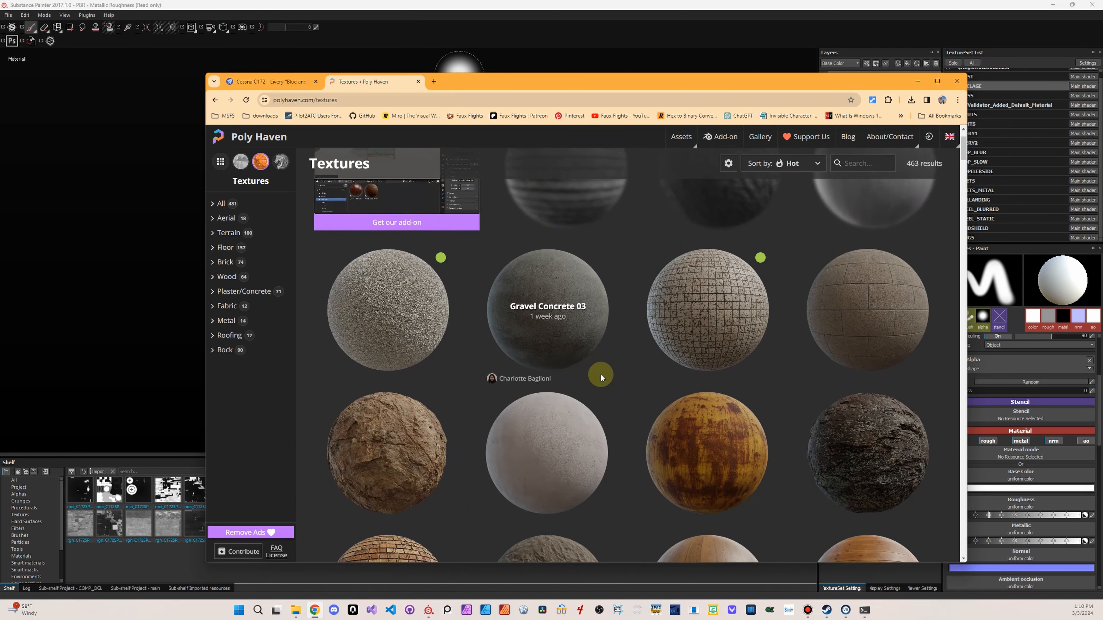
scroll(600, 373, "down", 10)
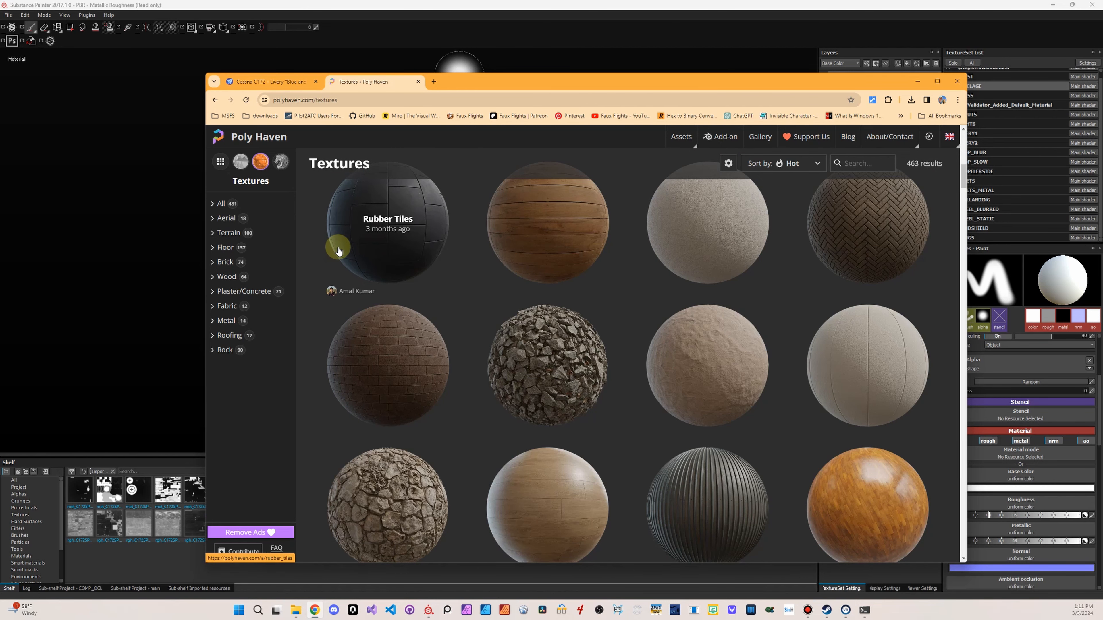
scroll(470, 240, "down", 10)
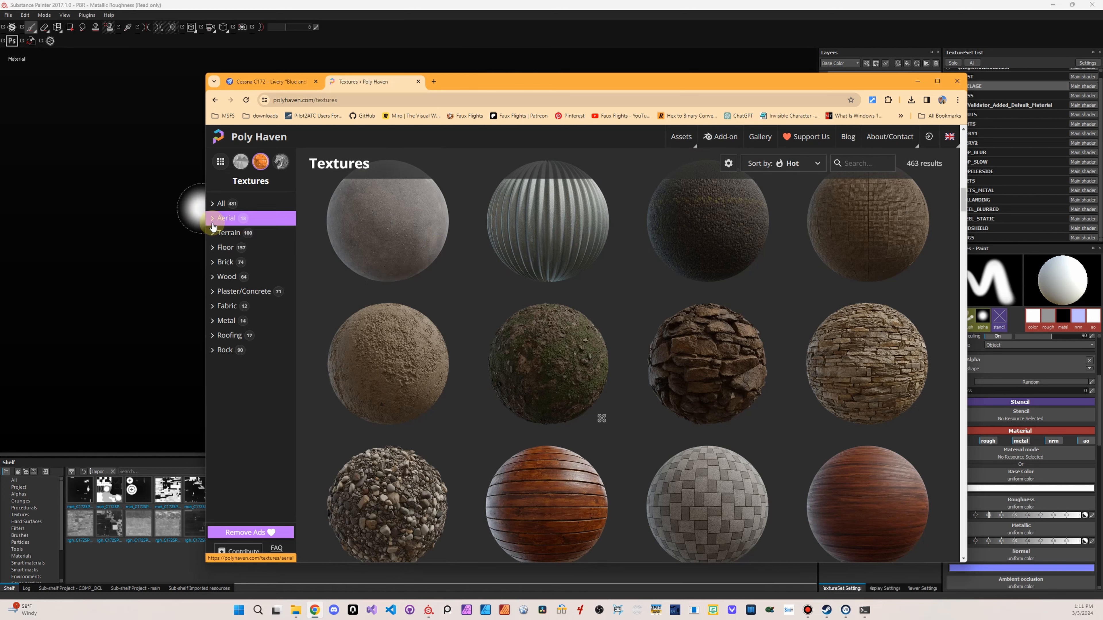
left_click(220, 353)
left_click(227, 306)
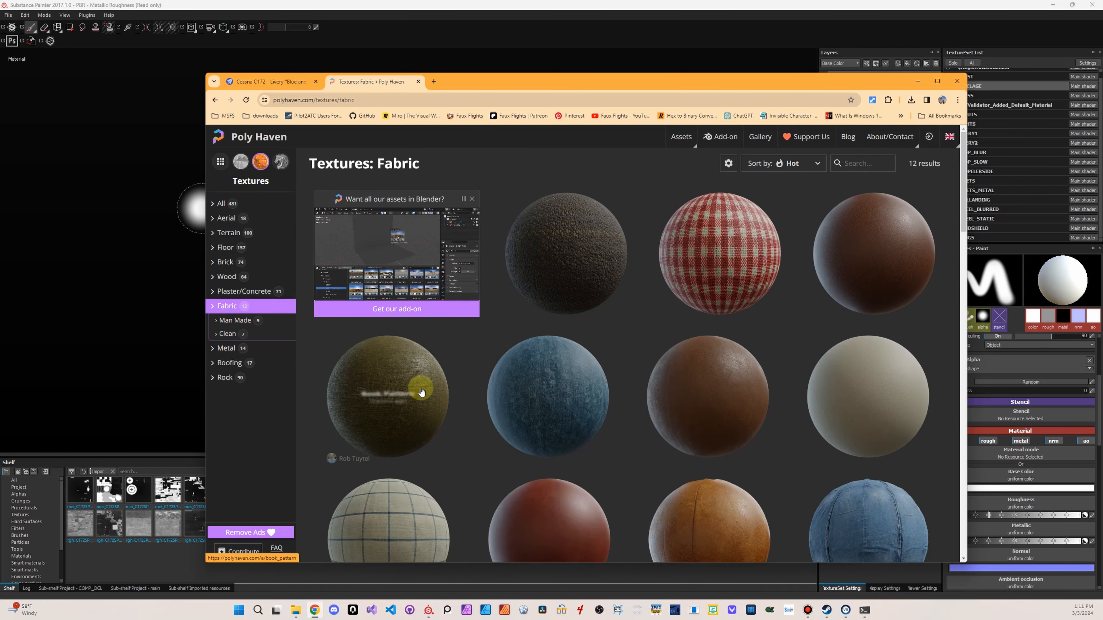
left_click(548, 388)
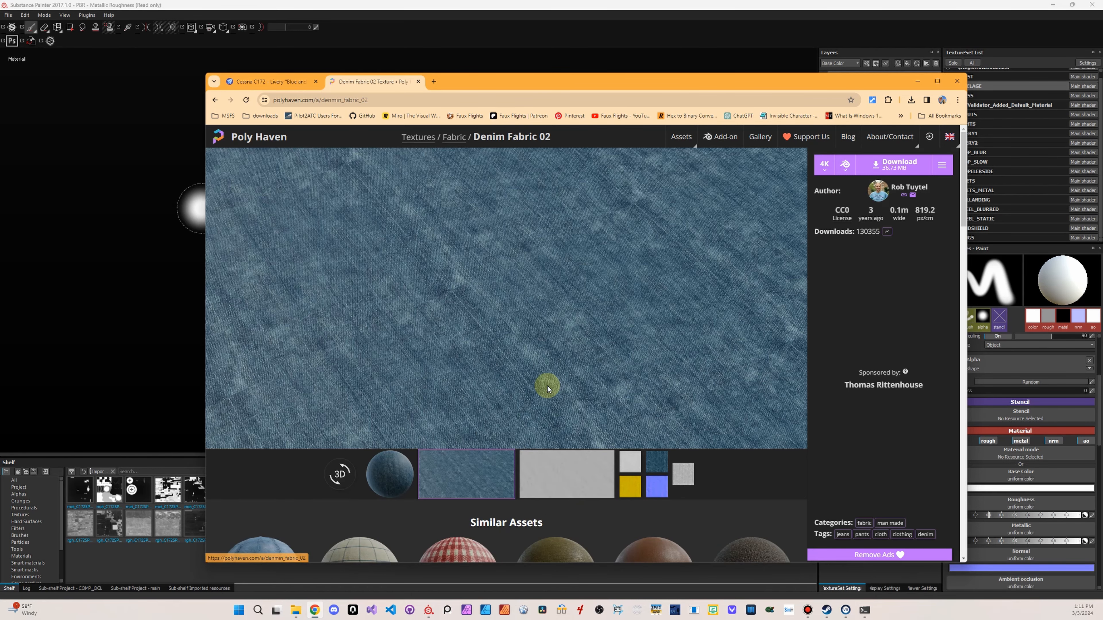
scroll(614, 426, "down", 5)
scroll(630, 426, "up", 5)
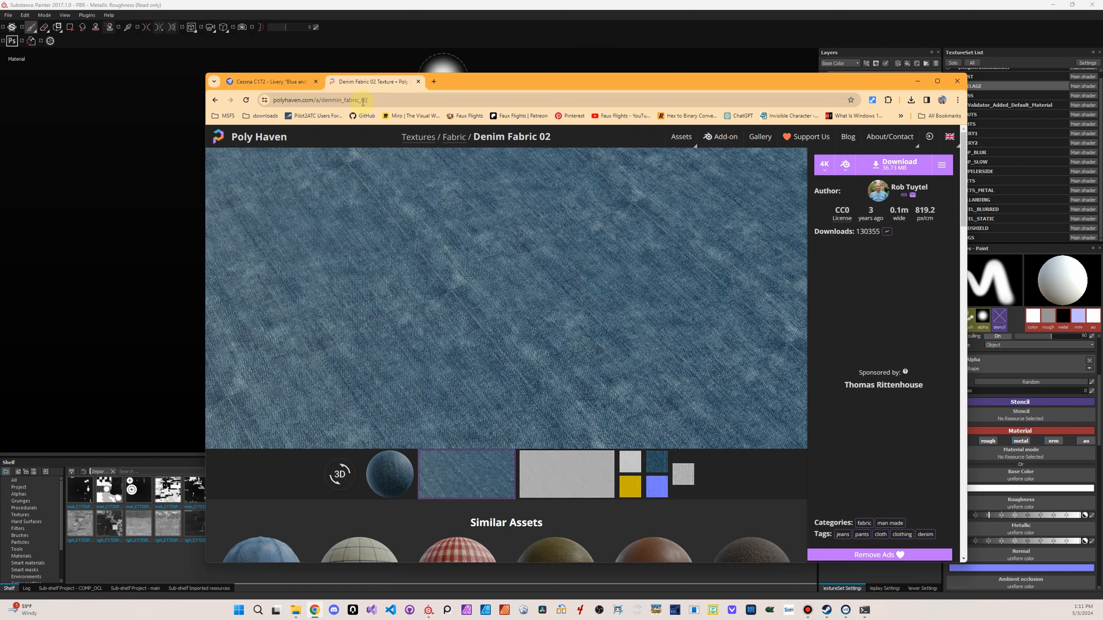
Open the Quixel Megascans home page to view its asset categories, and close its browser tab
left_click(354, 99)
type("quixel.com/megascans/home/latest")
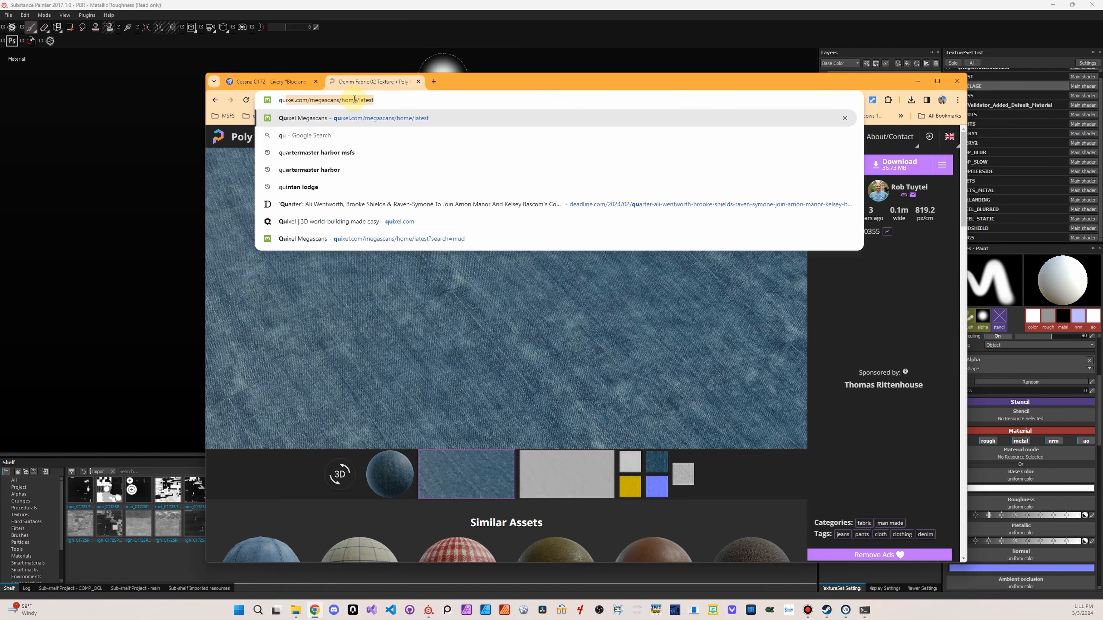
key("Return")
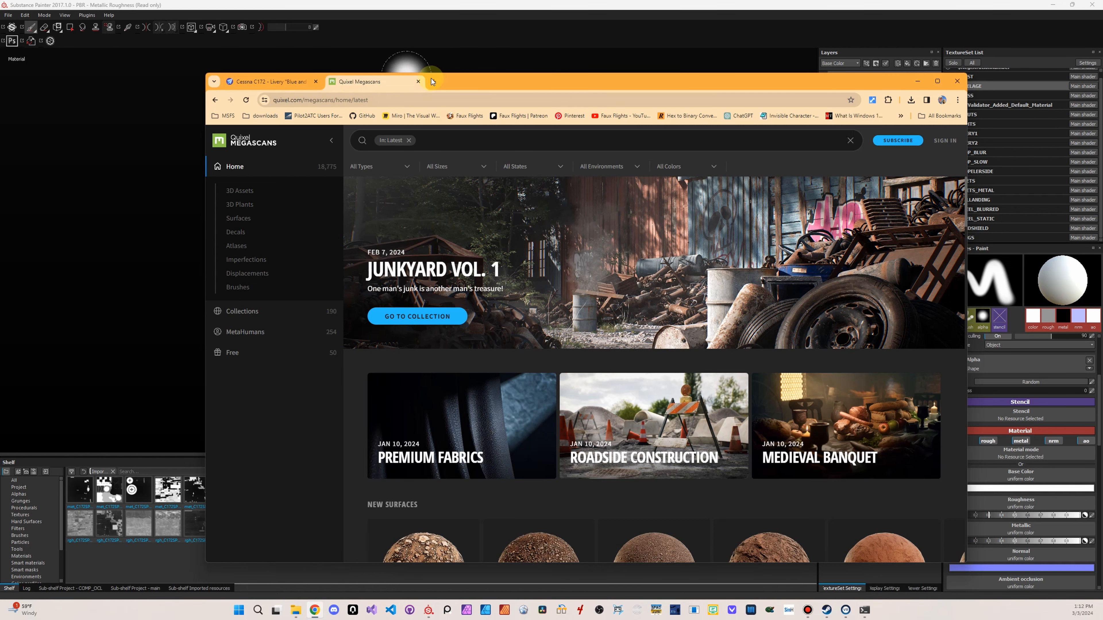
left_click(418, 83)
left_click_drag(437, 83, 1102, 86)
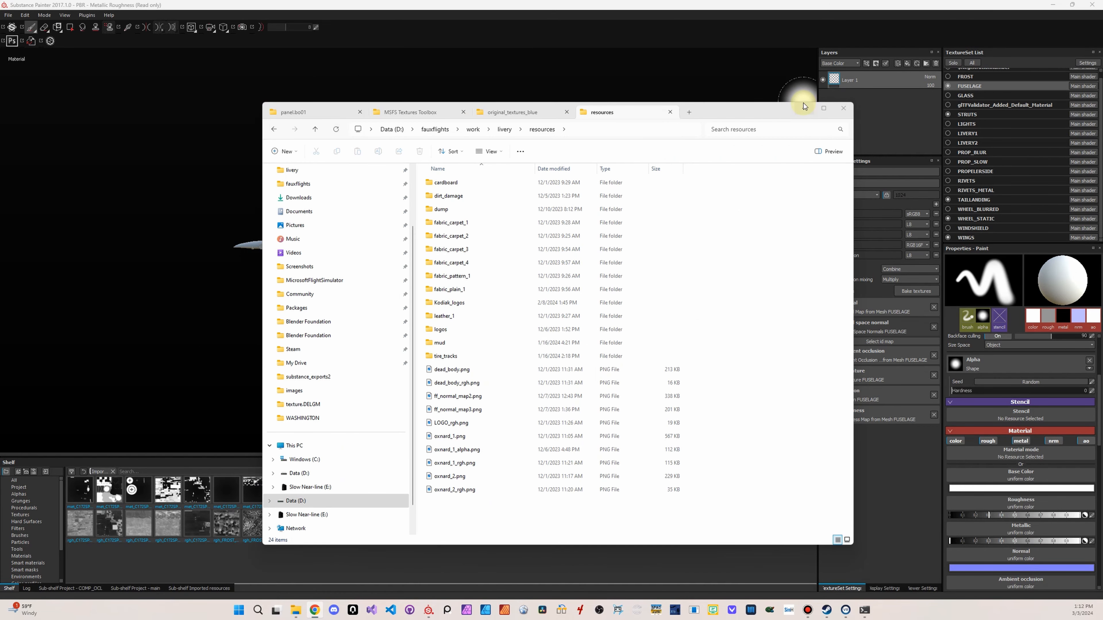
Select the files from LOGO_rgh.png through oxnard_2_rgh.png in File Explorer's resources folder
mouse_move(756, 114)
left_mouse_down()
mouse_move(721, 86)
mouse_move(653, 80)
left_mouse_up()
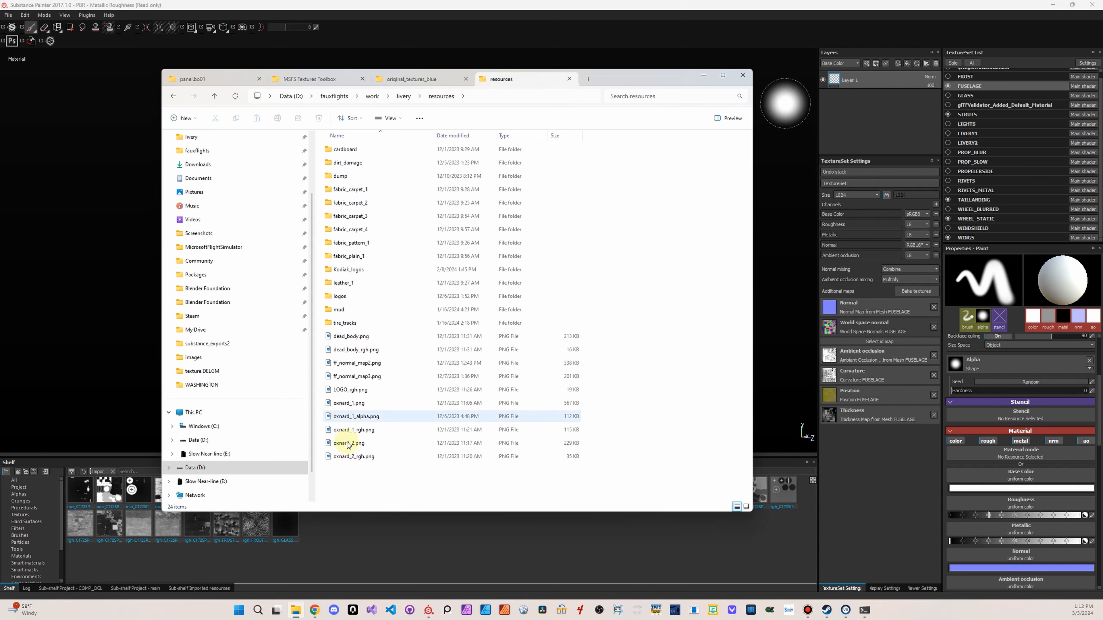
left_click(353, 457)
left_click(357, 405)
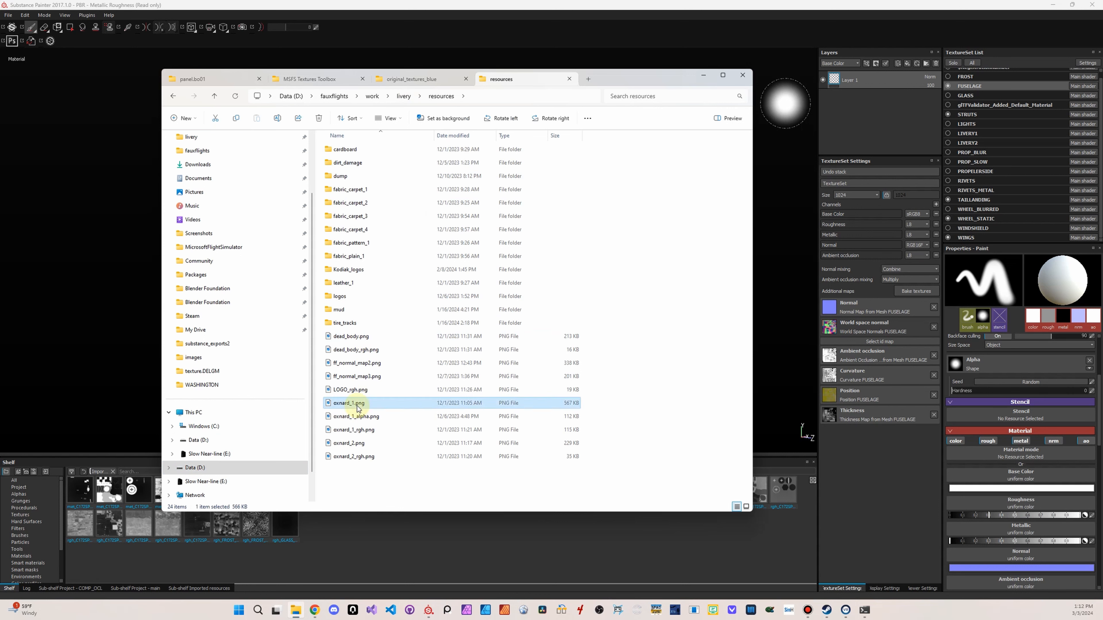
left_click(354, 390)
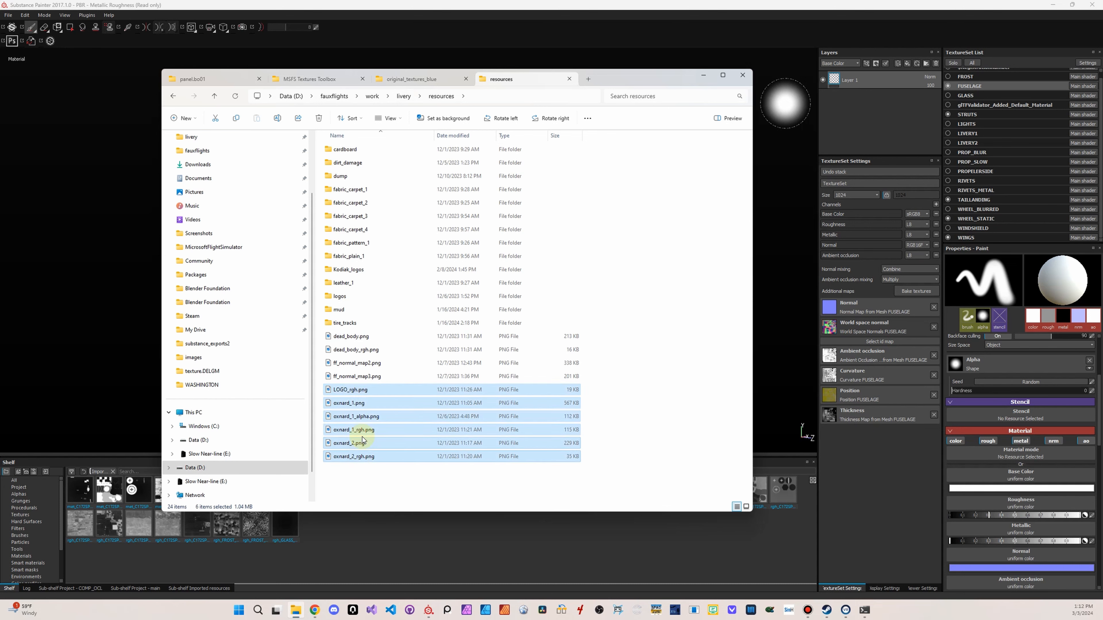
left_click(358, 457, "shift")
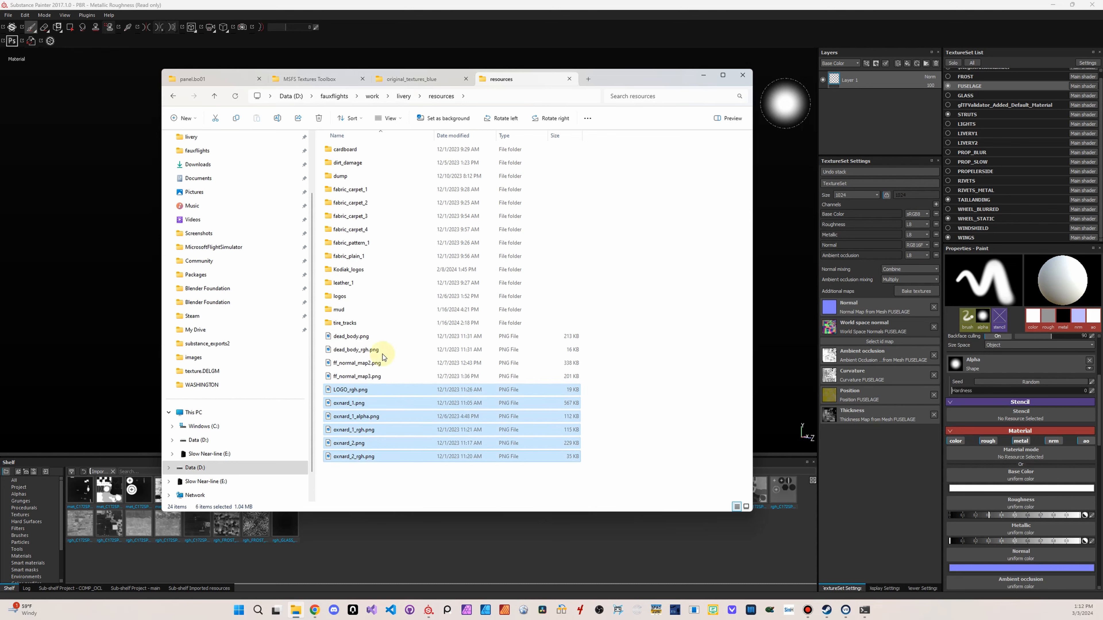
Preview ff_normal_map2.png and the image following it, and close the image viewer
left_click(373, 365)
double_click(373, 365)
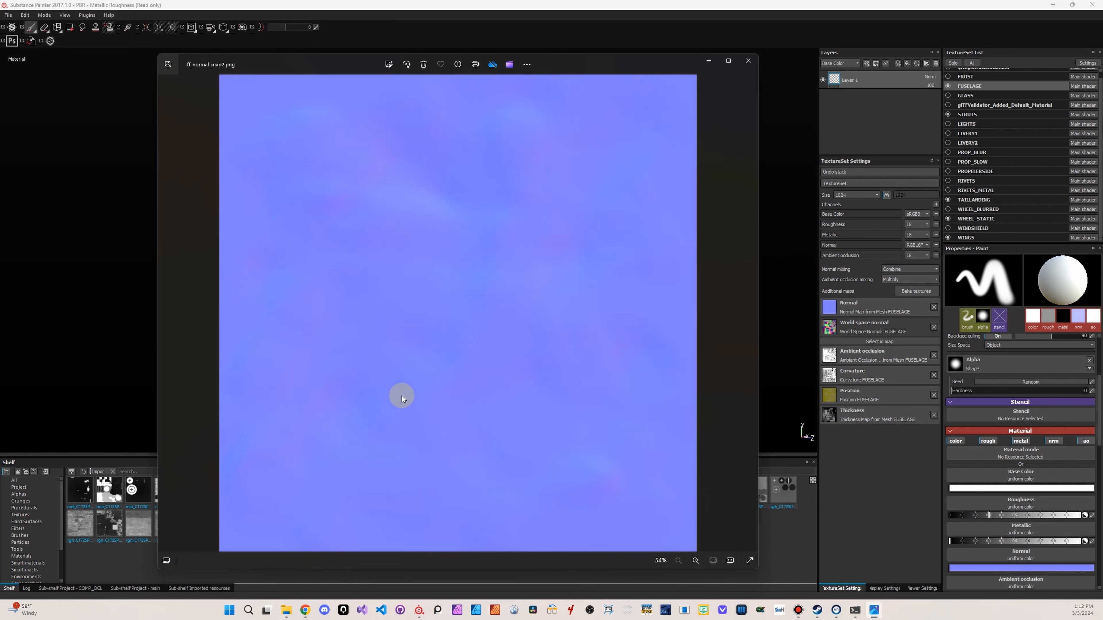
key("Right")
left_click(749, 63)
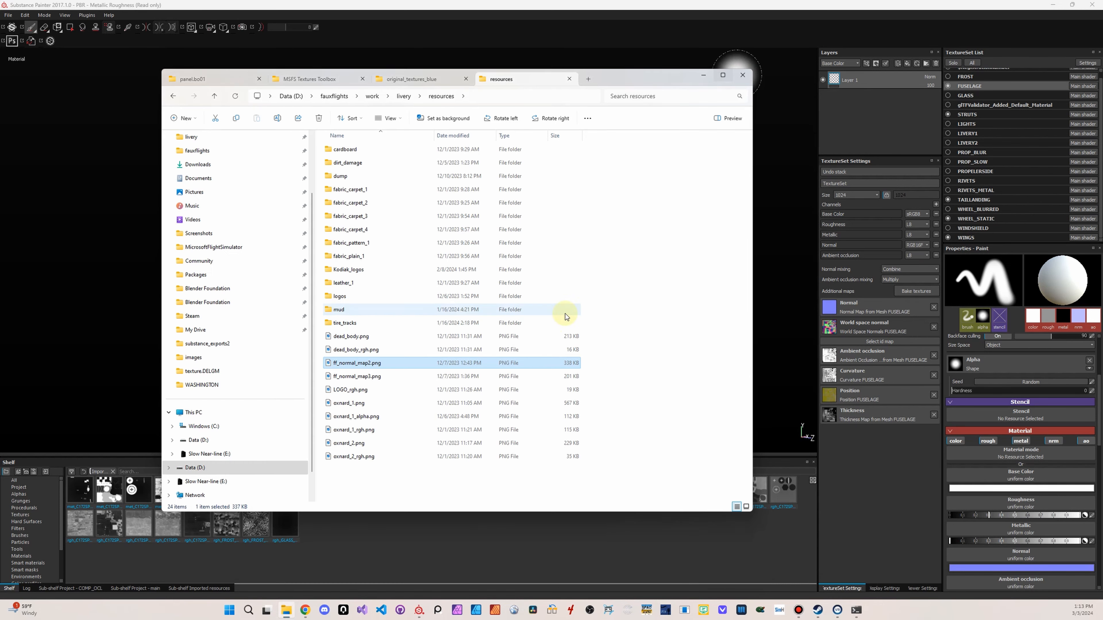
Select the files from ff_normal_map2.png through oxnard_2_rgh.png and drop them onto Substance Painter's shelf
left_click(363, 338)
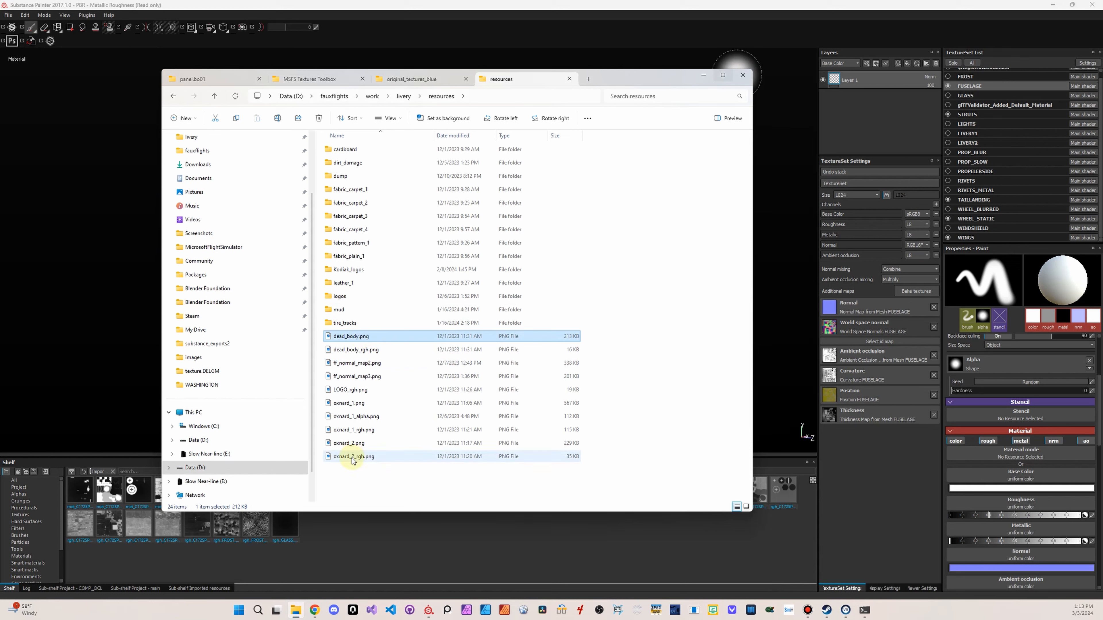
left_click(353, 364)
left_click(359, 455, "shift")
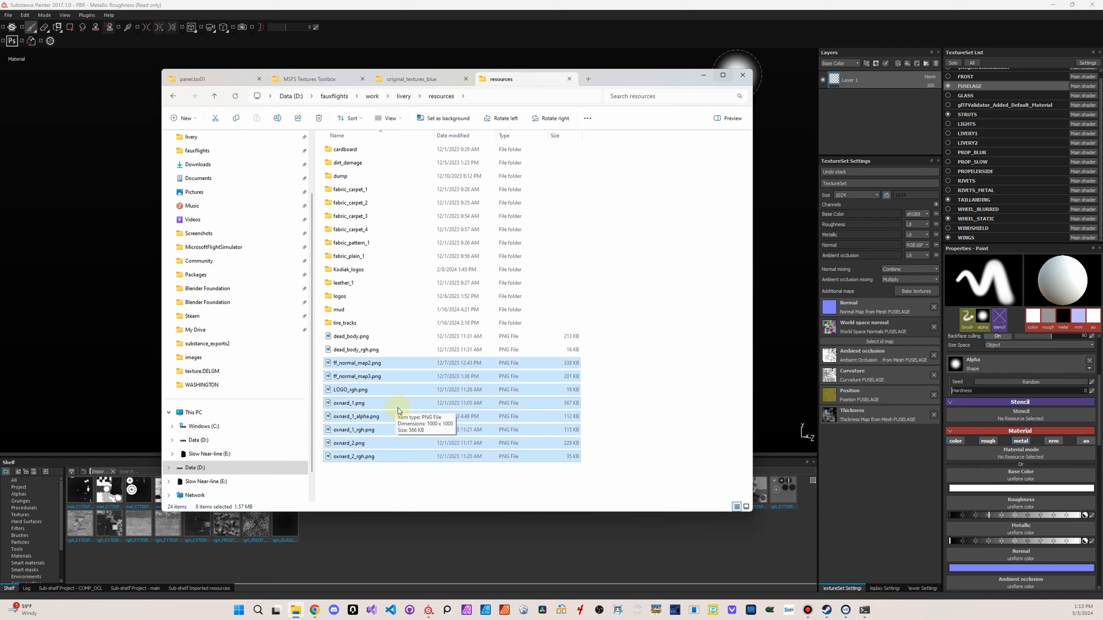
mouse_move(377, 390)
left_mouse_down()
mouse_move(475, 577)
mouse_move(461, 534)
left_mouse_up()
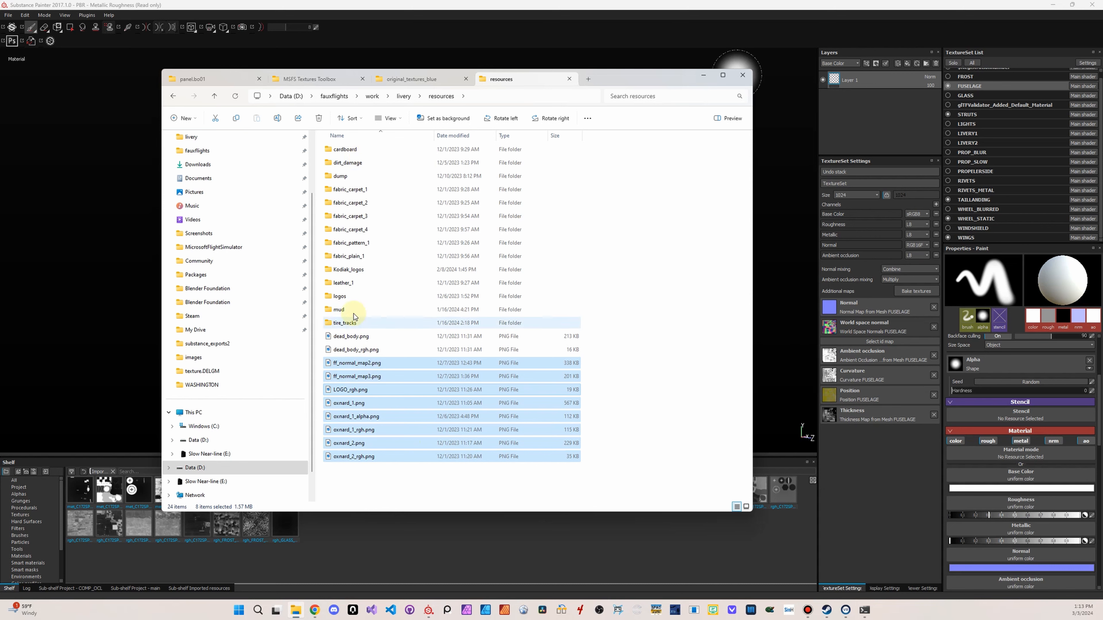
Open the track_1 folder inside tire_tracks, select all its texture maps and drop them onto Substance Painter's shelf
double_click(349, 322)
left_click(348, 149)
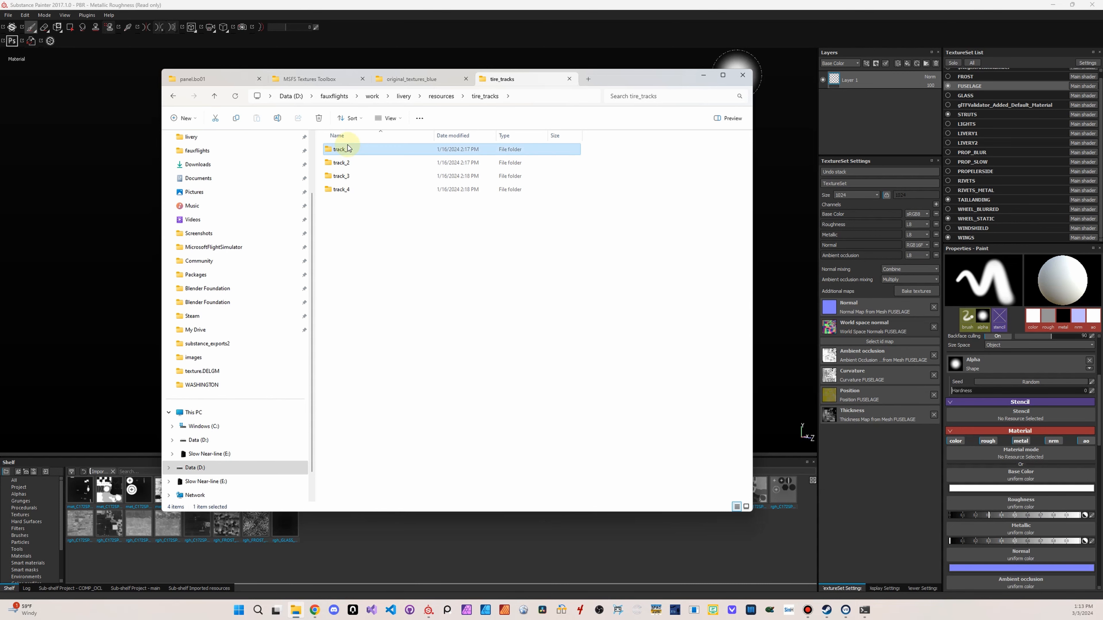
double_click(348, 149)
left_click(347, 158)
left_click(580, 166, "shift")
mouse_move(580, 166)
left_mouse_down()
mouse_move(612, 577)
mouse_move(577, 525)
left_mouse_up()
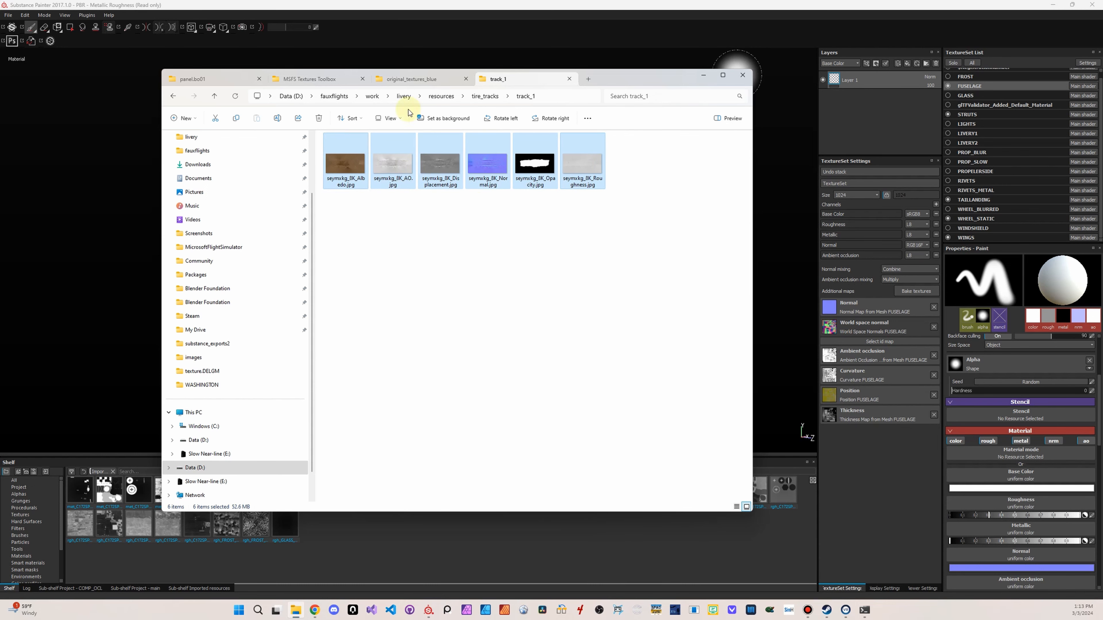
Open the track_2 and track_3 folders of tire_tracks in turn and select all the texture maps in each
mouse_move(608, 82)
left_mouse_down()
mouse_move(1102, 88)
mouse_move(666, 114)
left_mouse_up()
left_click(554, 128)
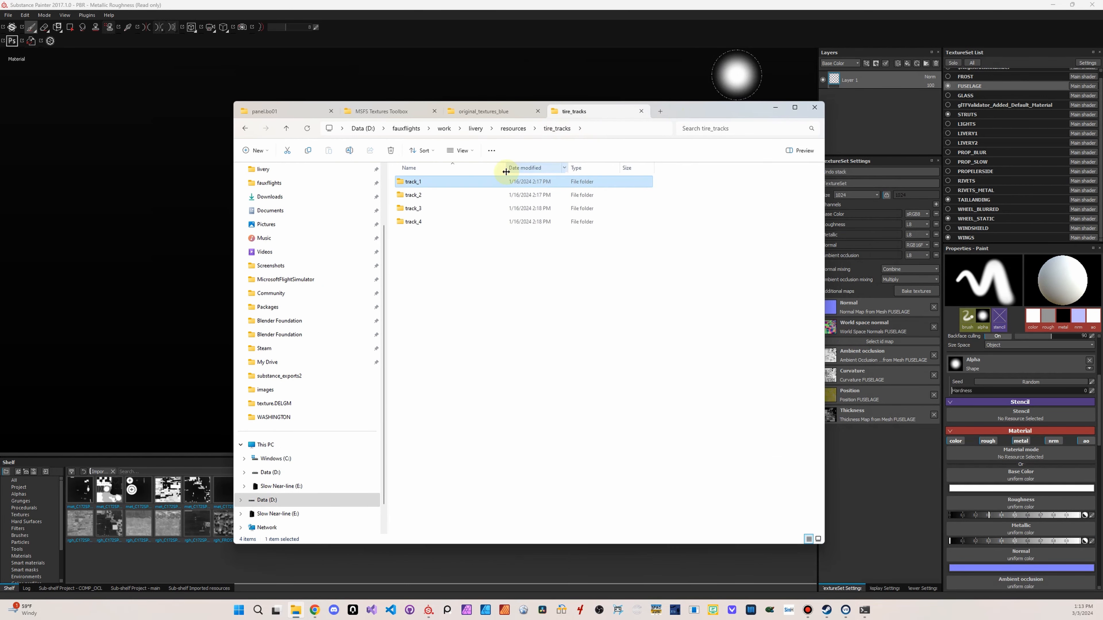
double_click(461, 195)
left_click_drag(706, 271, 392, 175)
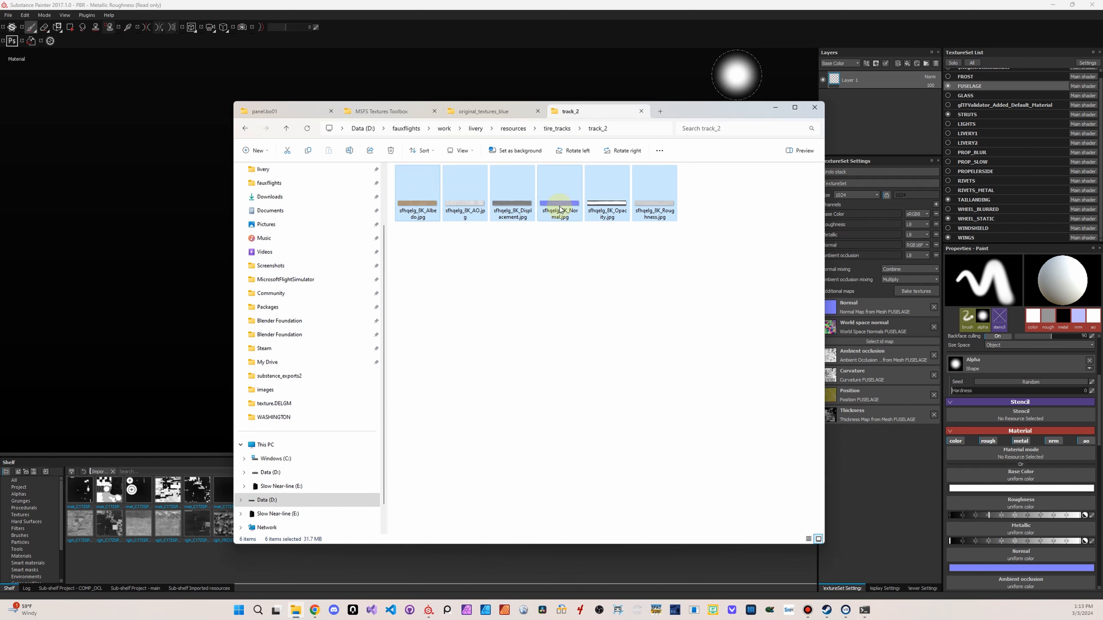
left_click(557, 128)
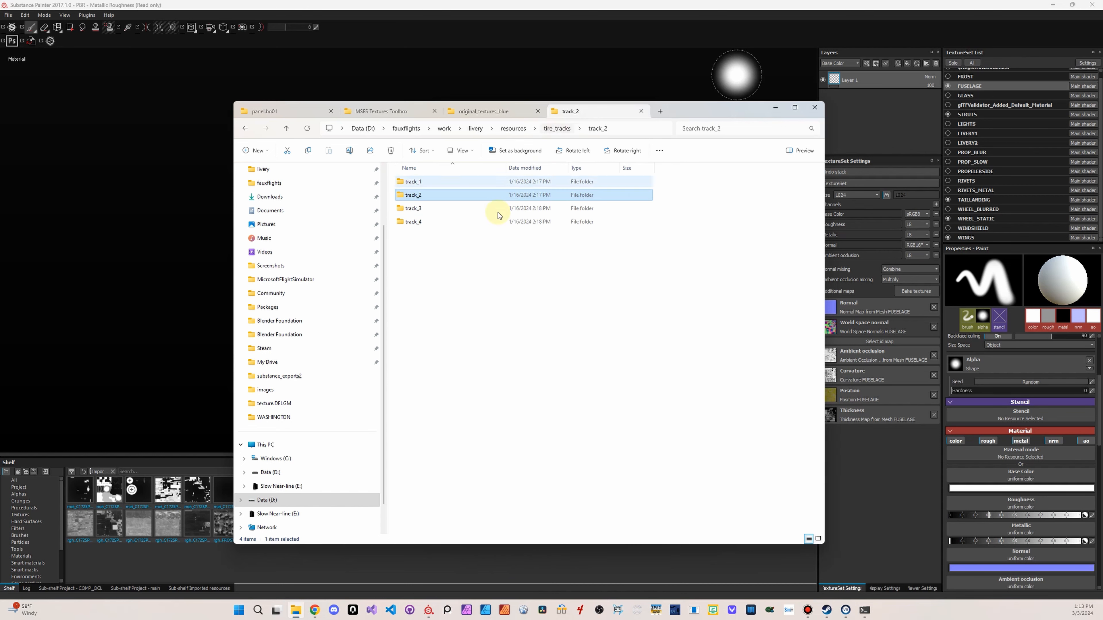
double_click(437, 212)
left_click_drag(724, 237, 431, 193)
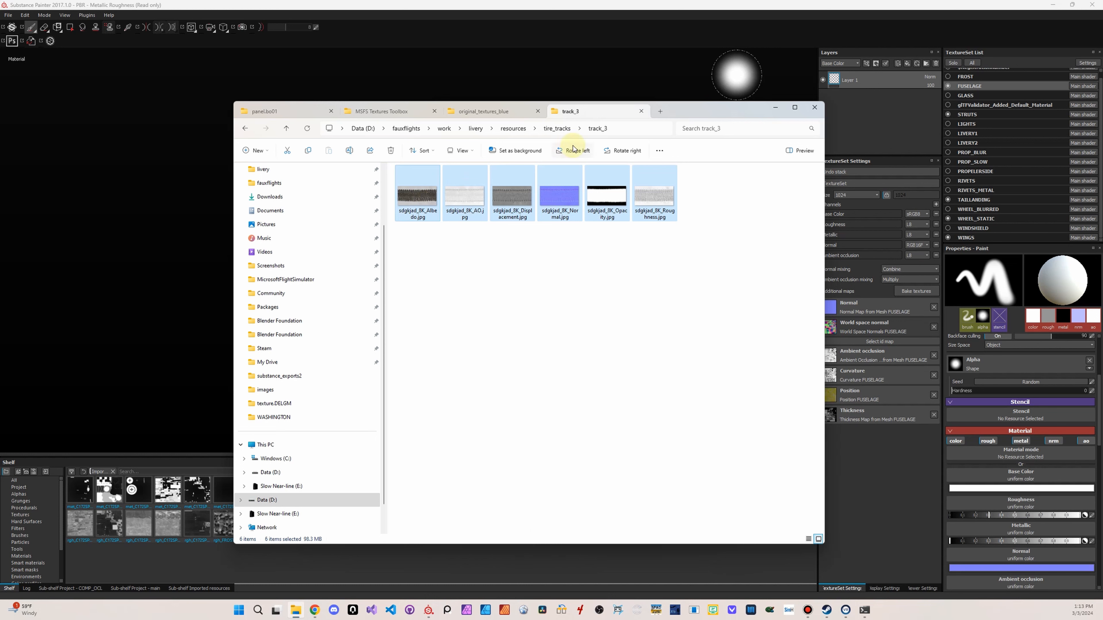
Open the track_4 folder inside tire_tracks, select all its texture maps and drop them onto Substance Painter's shelf
left_click(558, 128)
double_click(434, 220)
left_click_drag(691, 280, 397, 166)
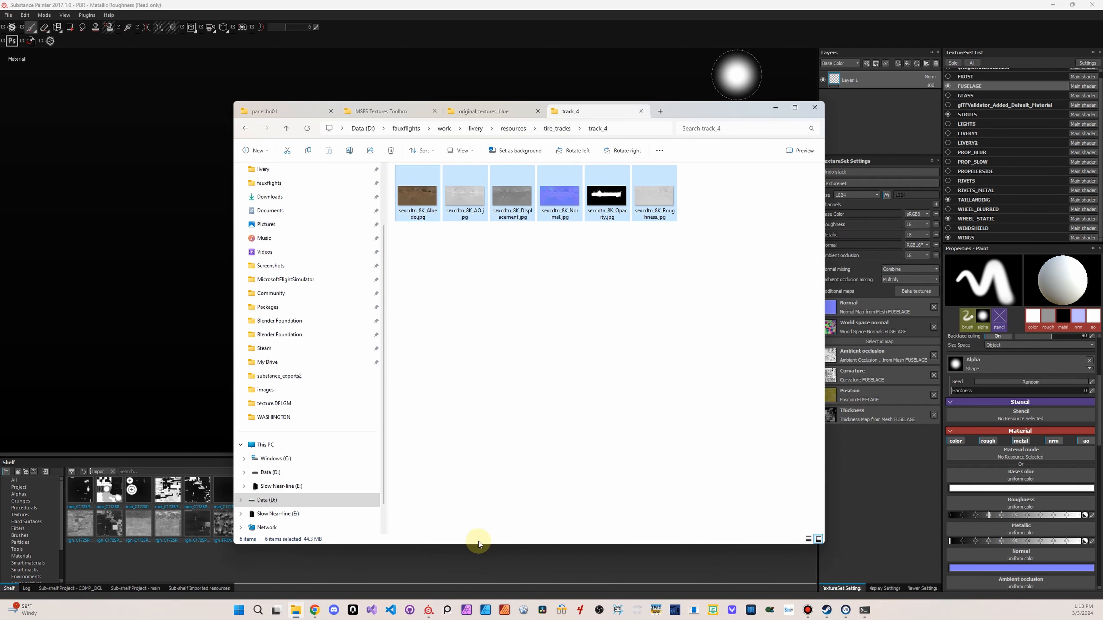
mouse_move(471, 193)
left_mouse_down()
mouse_move(490, 451)
mouse_move(462, 574)
left_mouse_up()
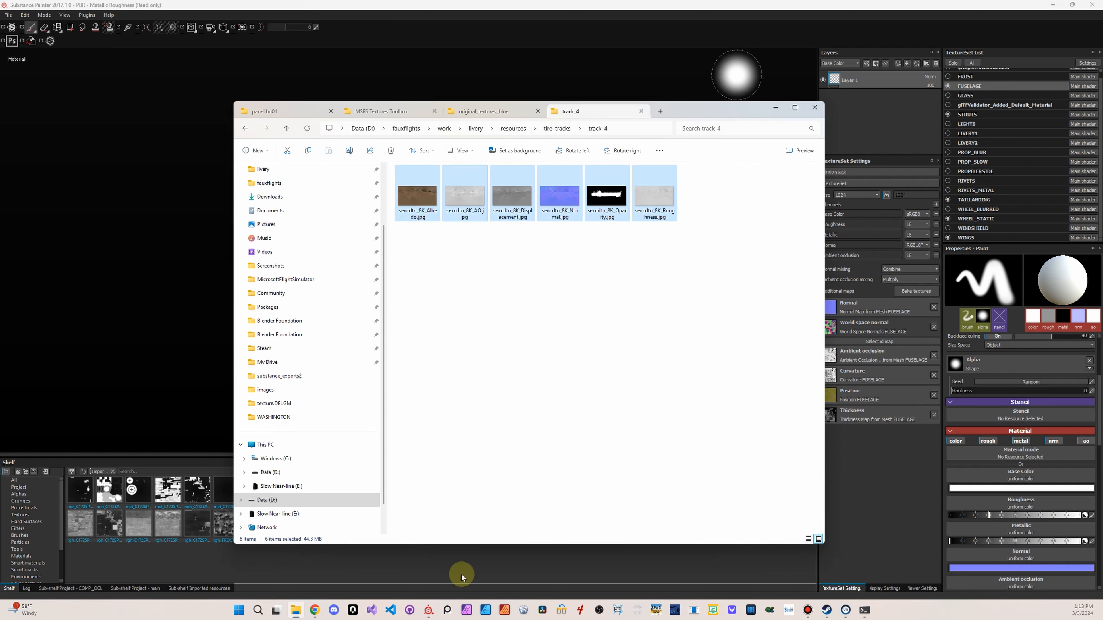
left_click(565, 123)
left_click(610, 291)
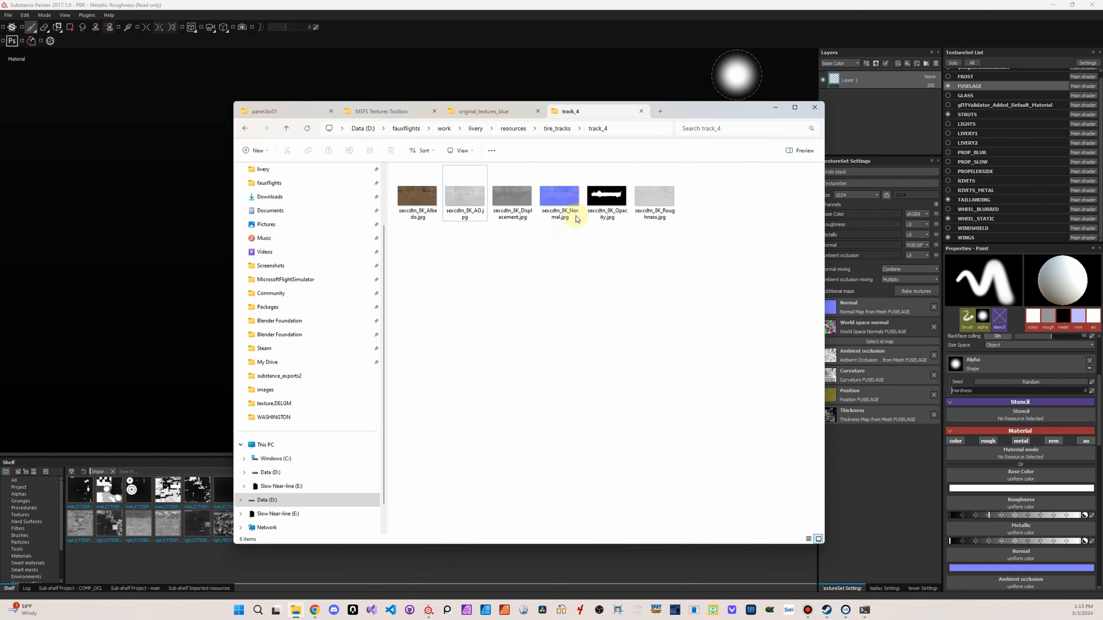
Open the mud folder in resources, select all its texture maps and drop them onto Substance Painter's shelf
left_click(519, 128)
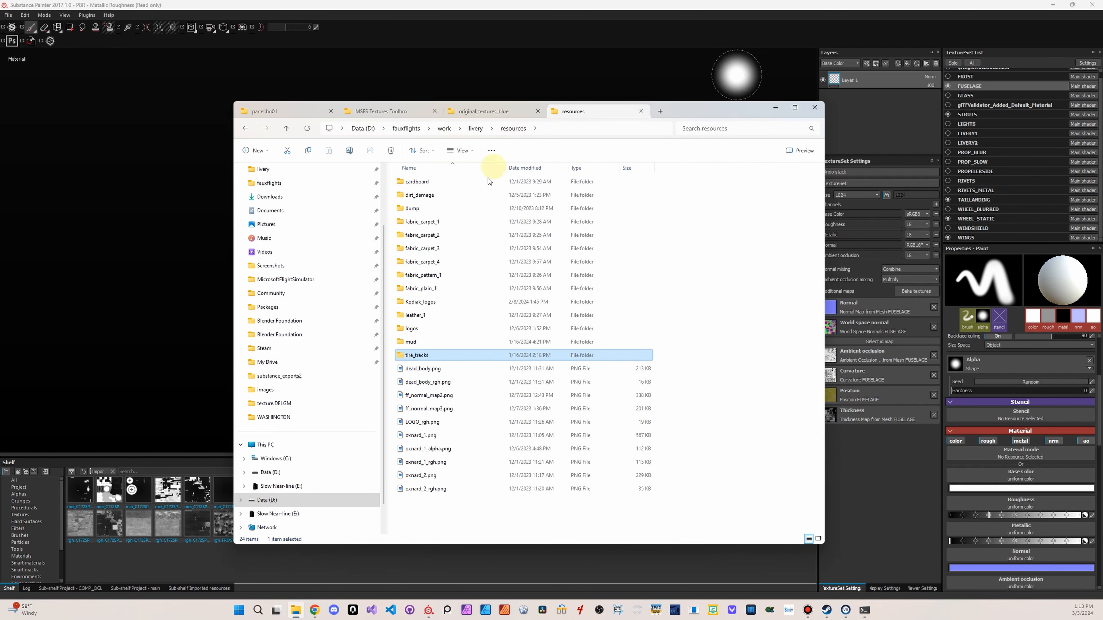
double_click(412, 342)
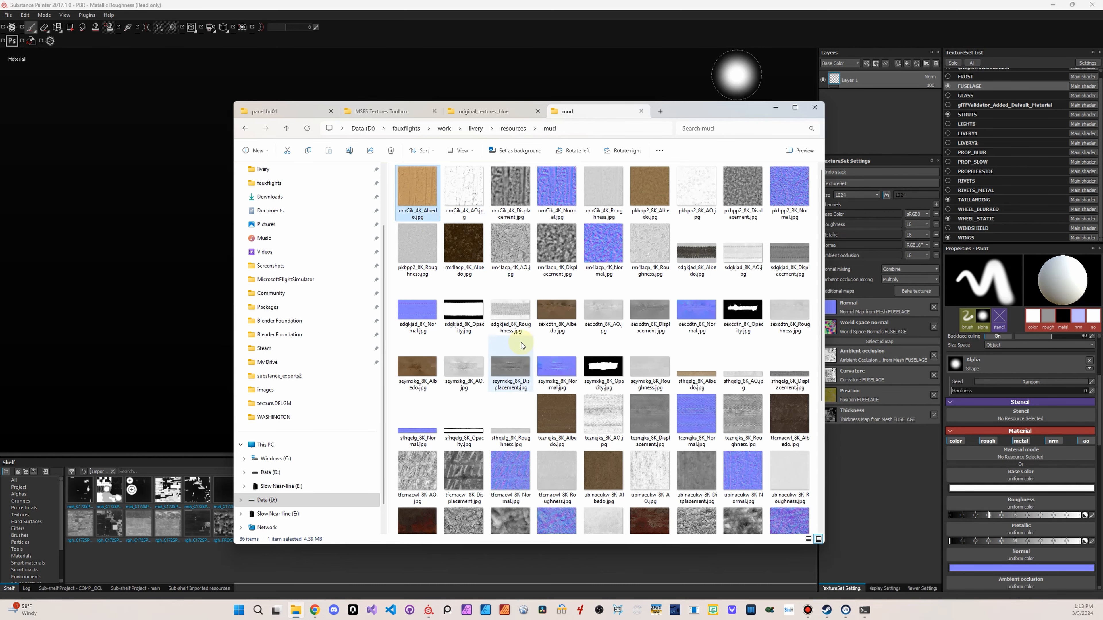
scroll(522, 345, "down", 5)
key("ctrl+a")
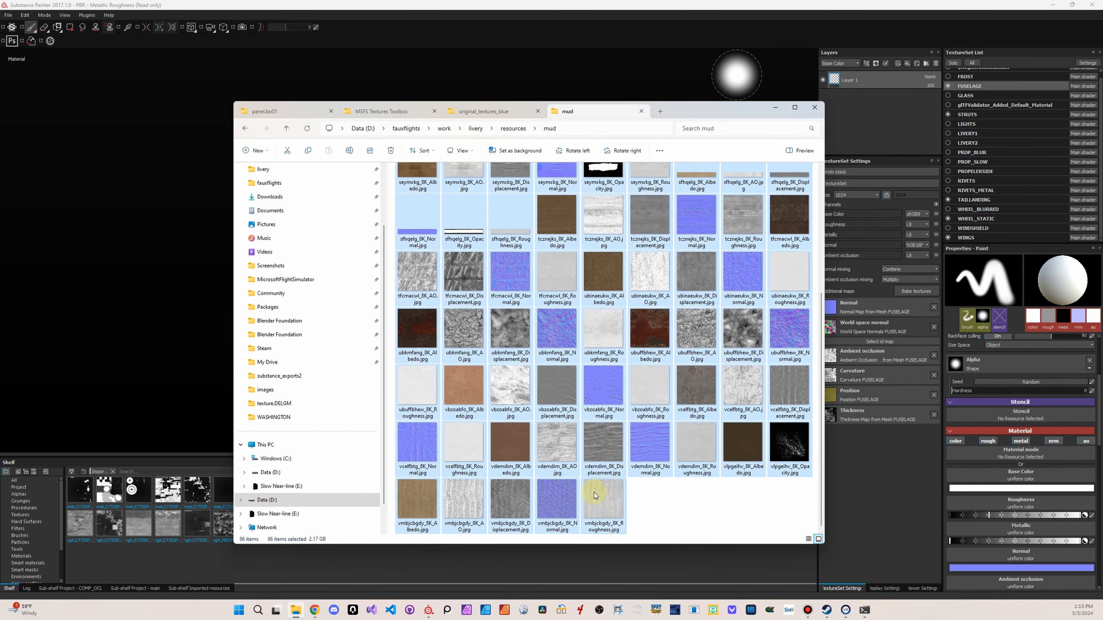
left_click_drag(595, 494, 149, 248)
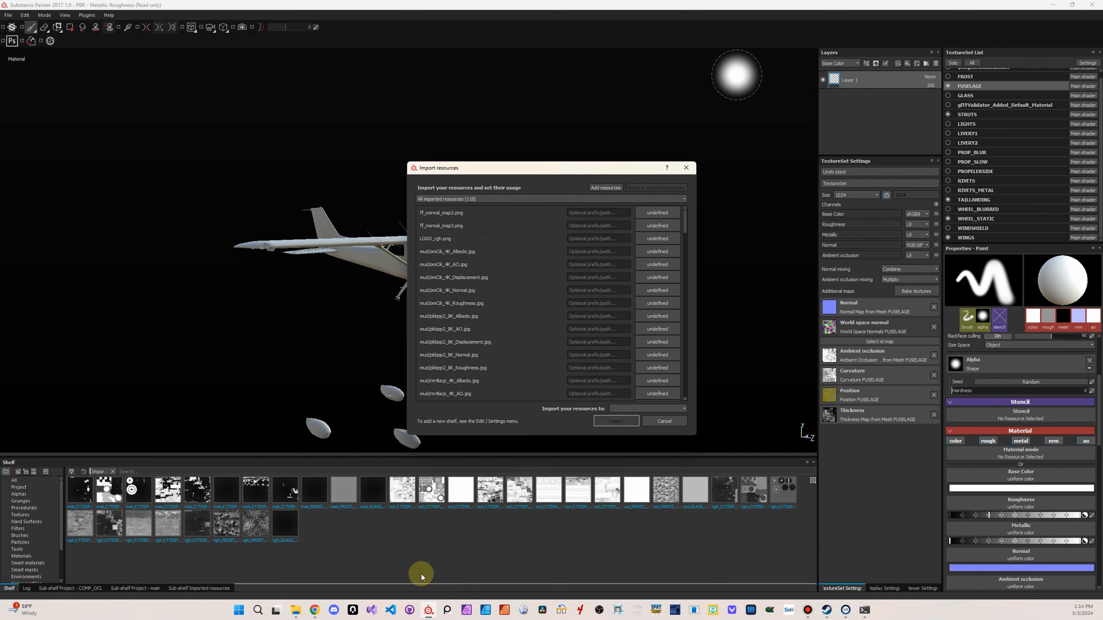
Return to the file browser, open the dirt_damage folder in resources and drop all its images onto Substance Painter's shelf
left_click(296, 610)
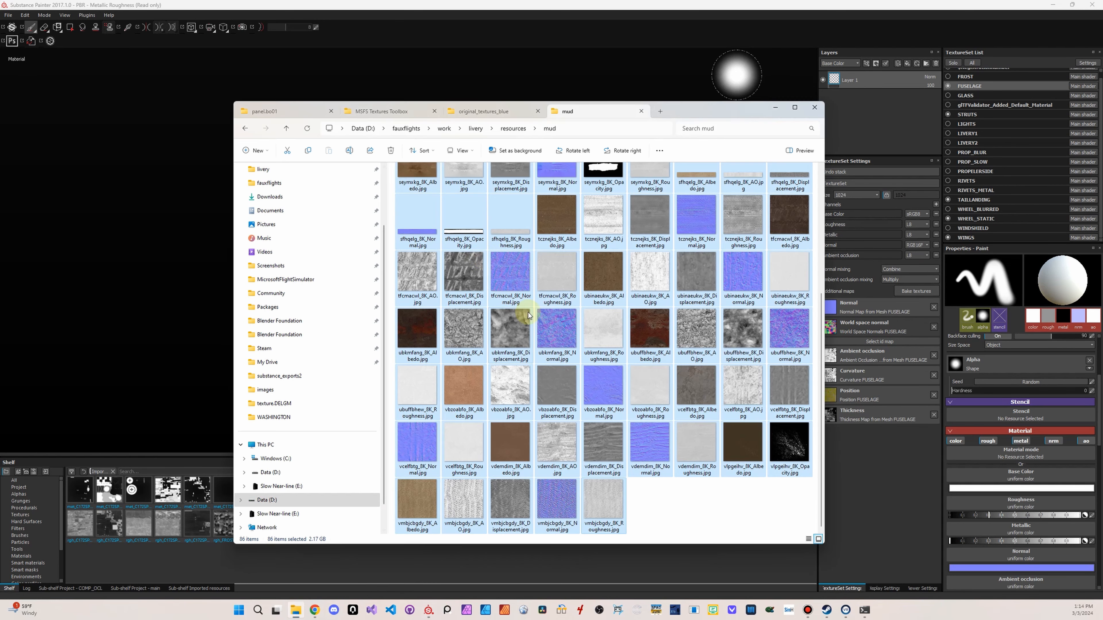
left_click(520, 310)
left_click(511, 129)
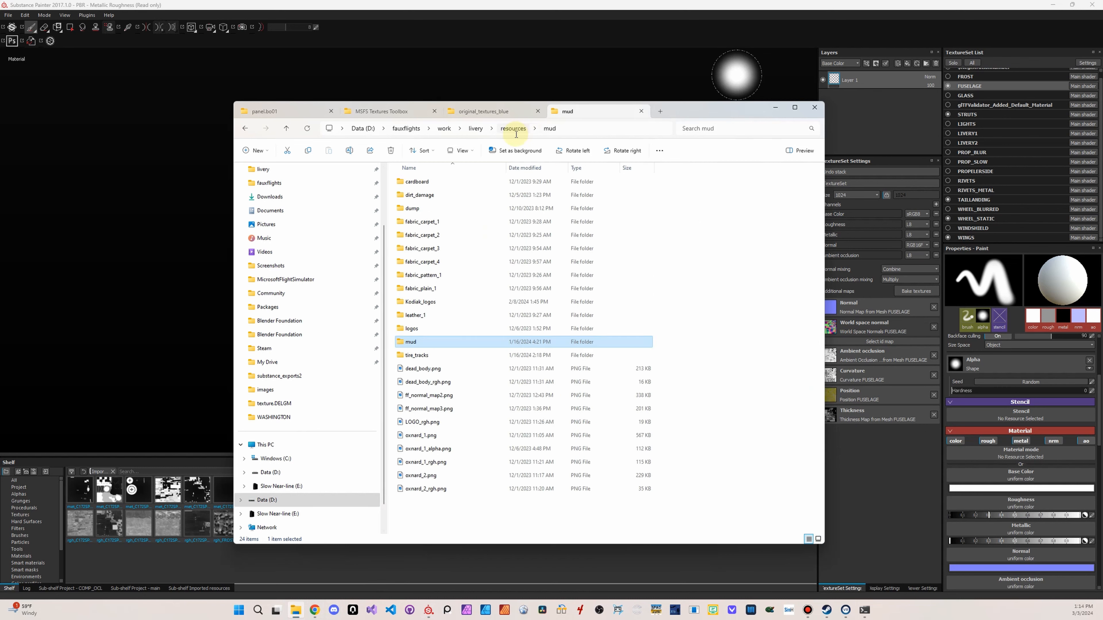
double_click(471, 197)
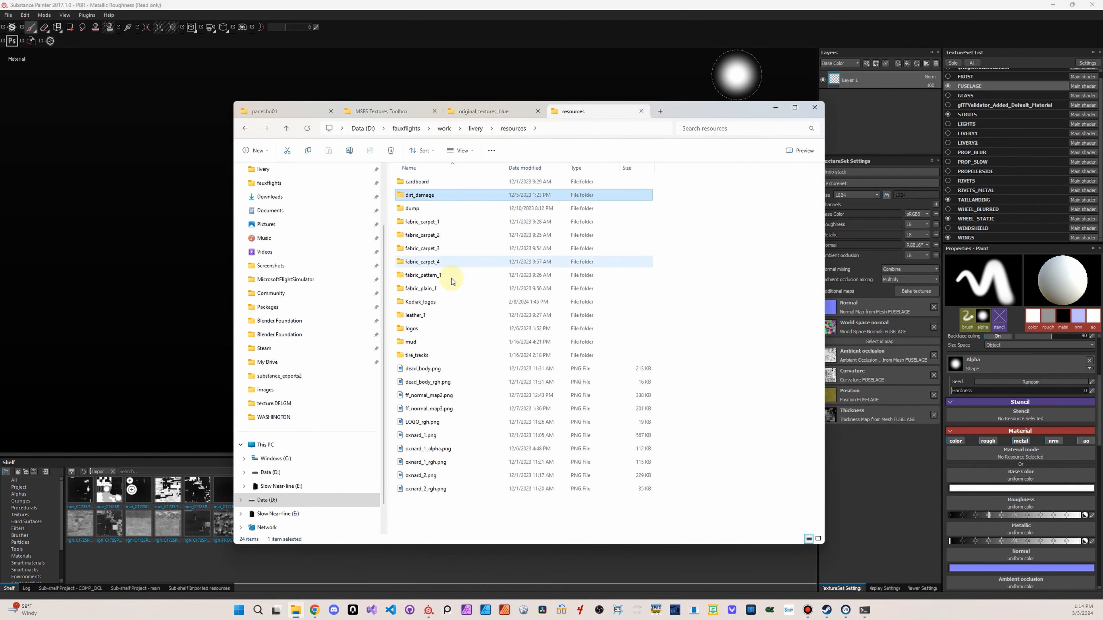
left_click(477, 219)
scroll(639, 370, "down", 10)
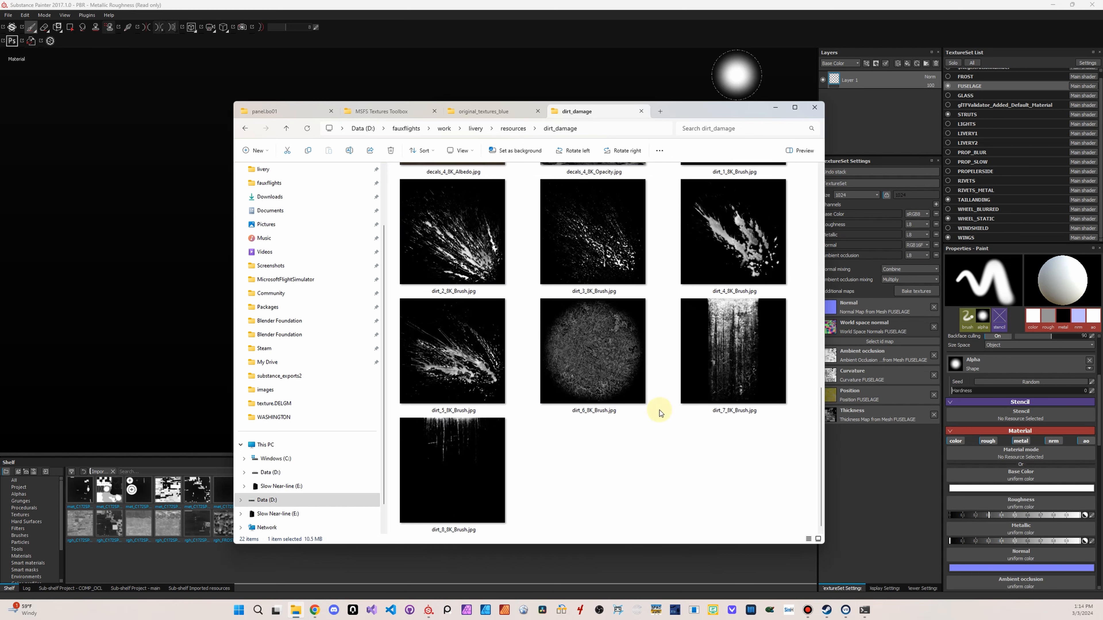
left_click(449, 479, "shift")
mouse_move(611, 366)
left_mouse_down()
mouse_move(891, 528)
mouse_move(706, 550)
mouse_move(632, 135)
mouse_move(690, 405)
left_mouse_up()
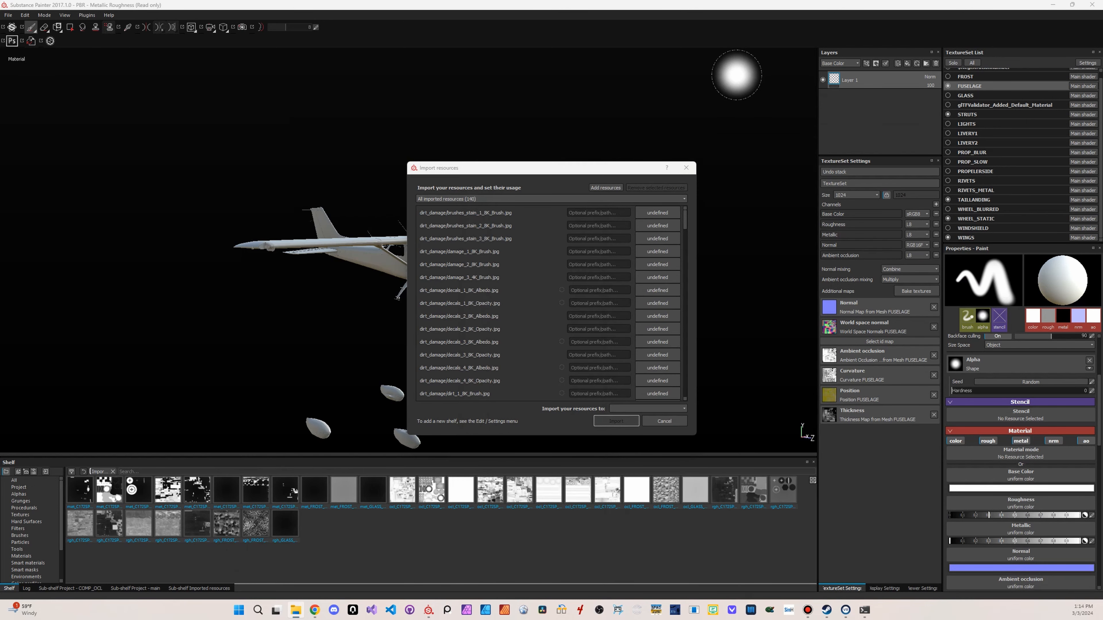
Check through the import list and set the usage of all the resources to texture
scroll(477, 347, "down", 8)
scroll(477, 368, "down", 20)
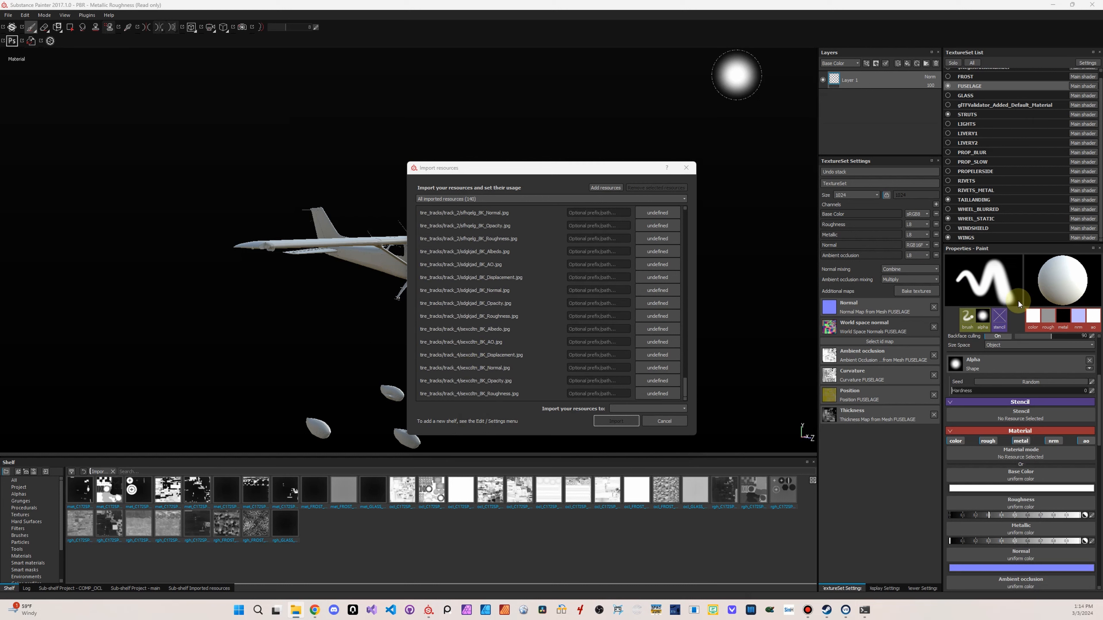
scroll(510, 299, "up", 4)
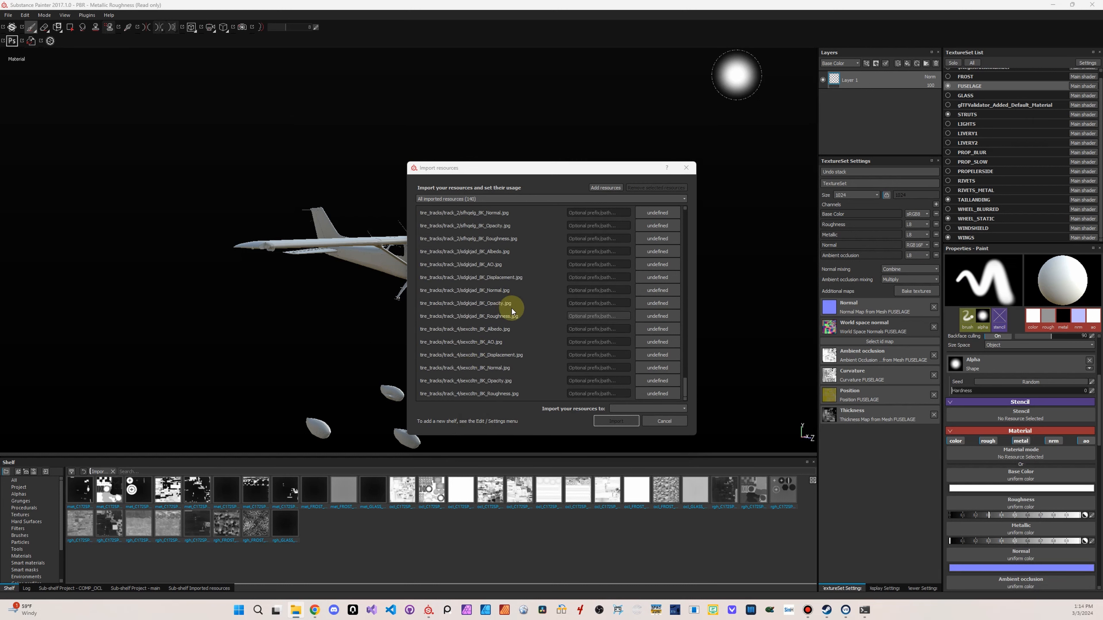
scroll(512, 377, "down", 4)
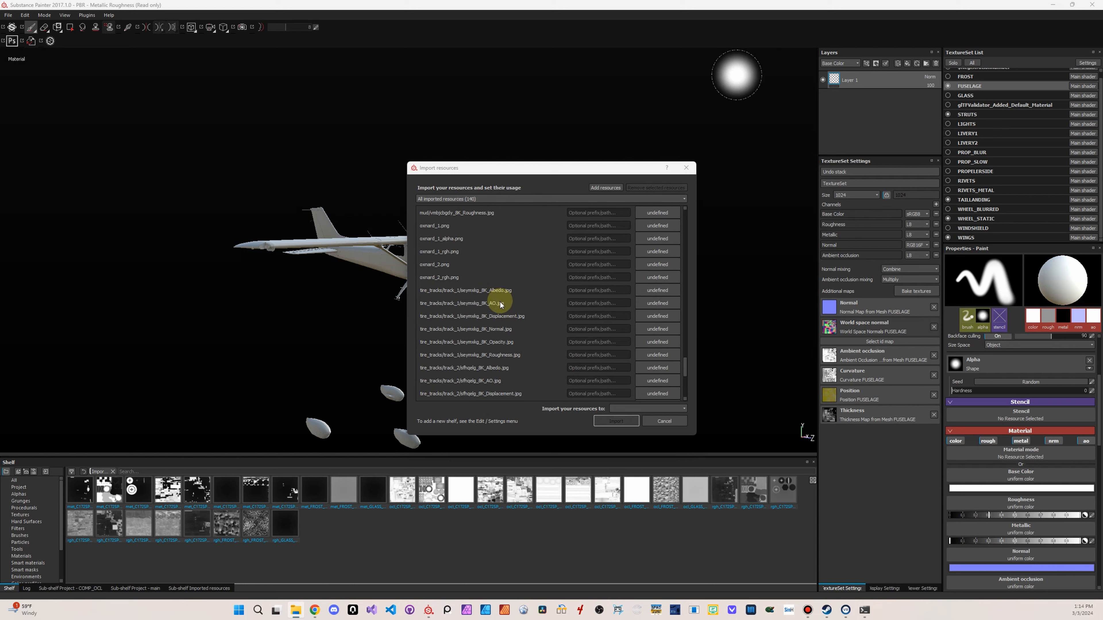
left_click(473, 390)
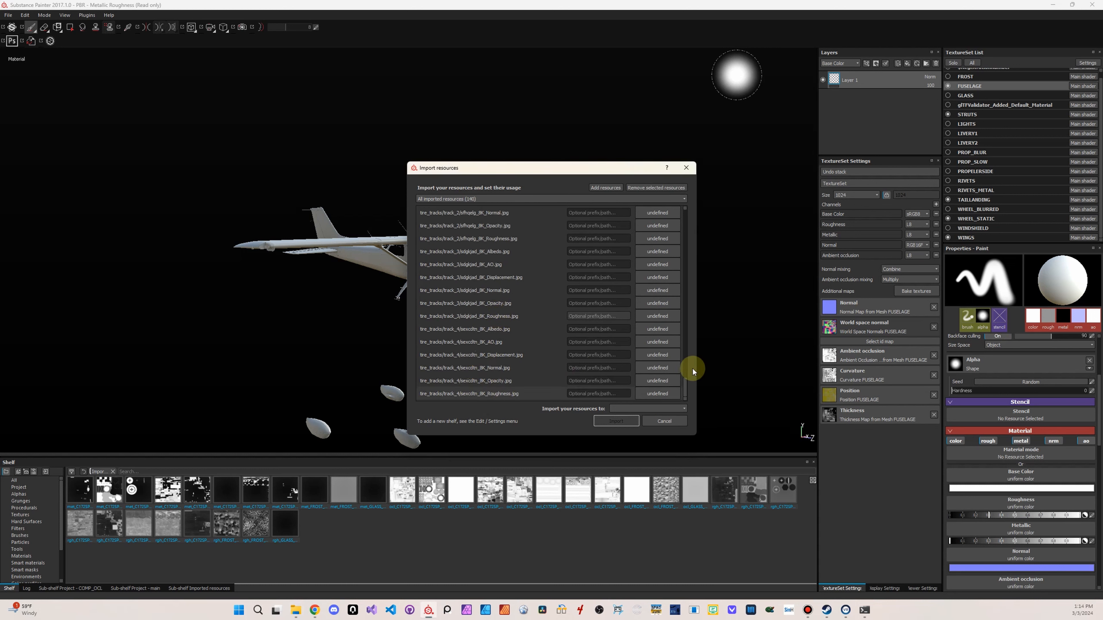
left_click_drag(685, 388, 682, 211)
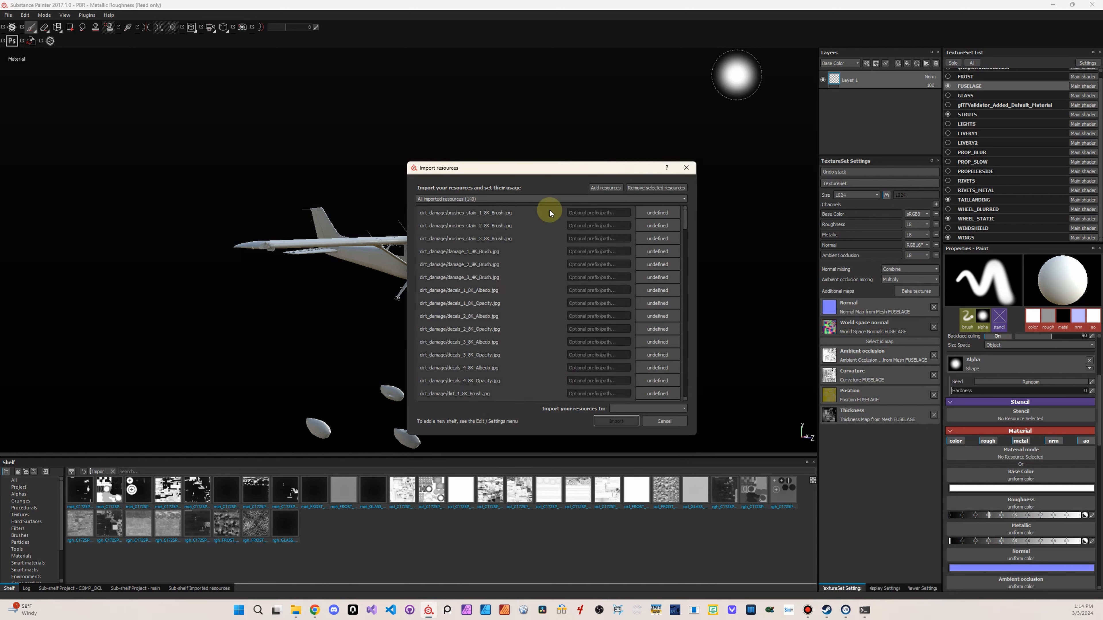
left_click(650, 212)
left_click(653, 236)
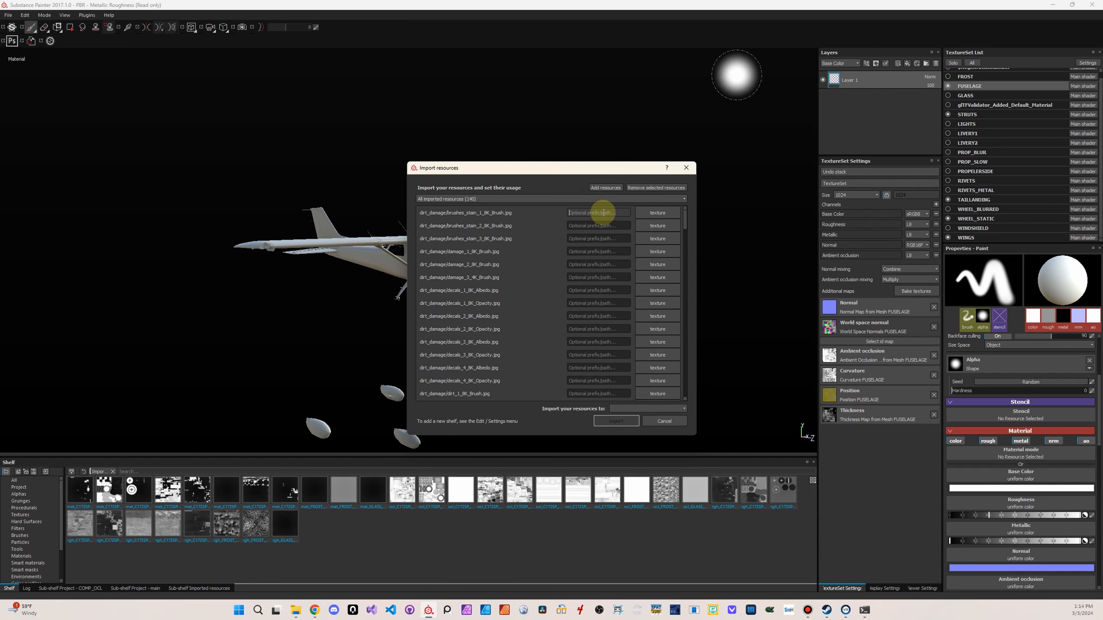
Give all the resources the prefix FAUXTEXTURES and import them into the current project
left_click(604, 212)
type("FAUXTEXTURES")
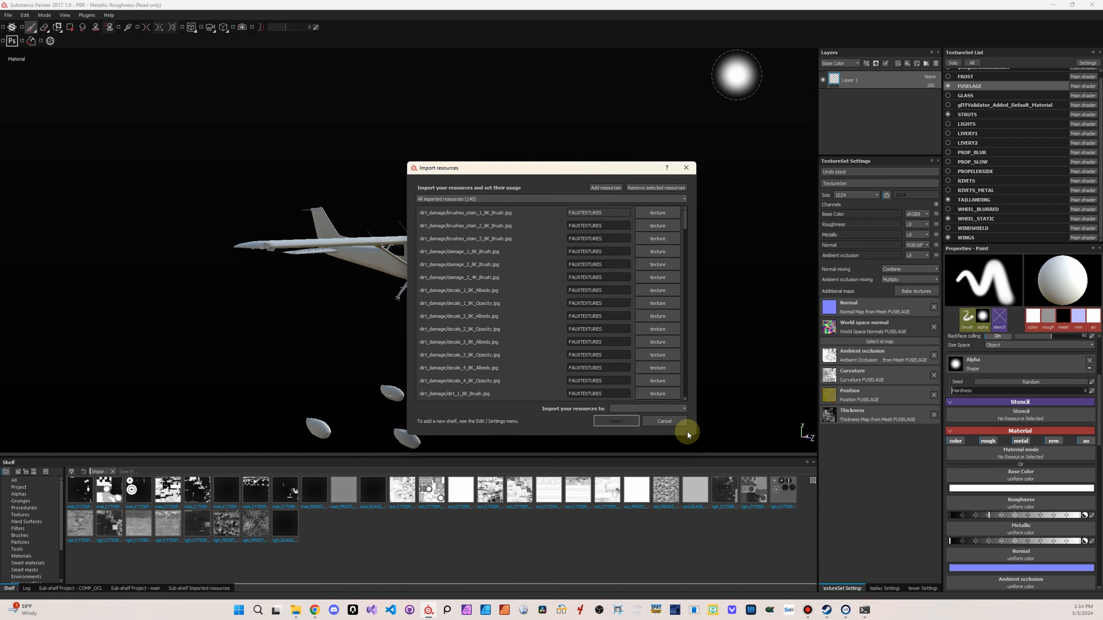
left_click(673, 408)
left_click(641, 423)
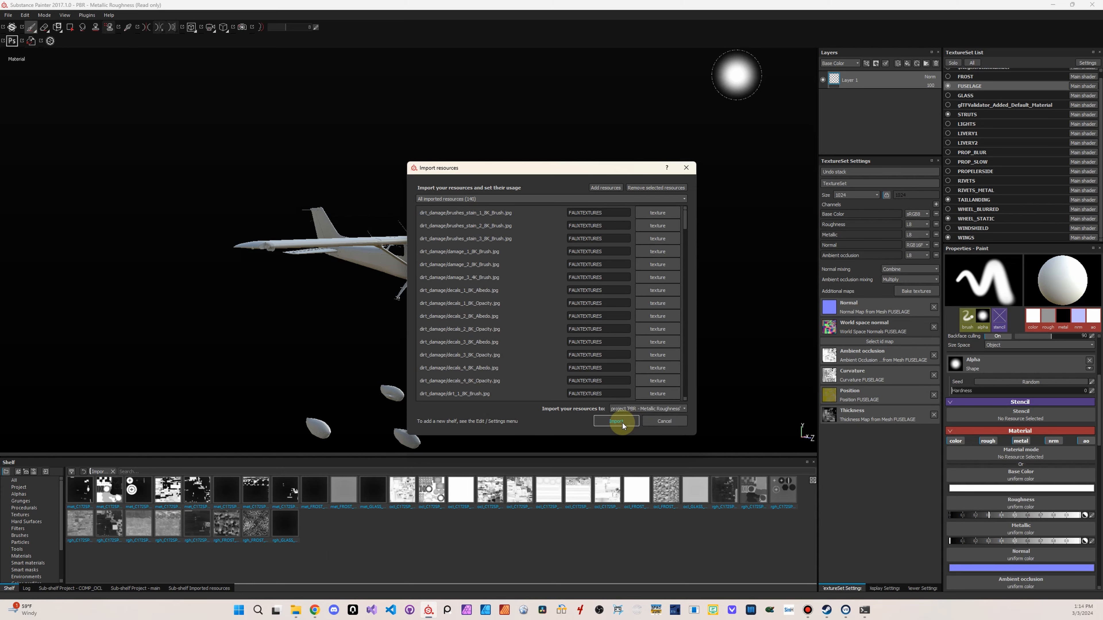
left_click(619, 421)
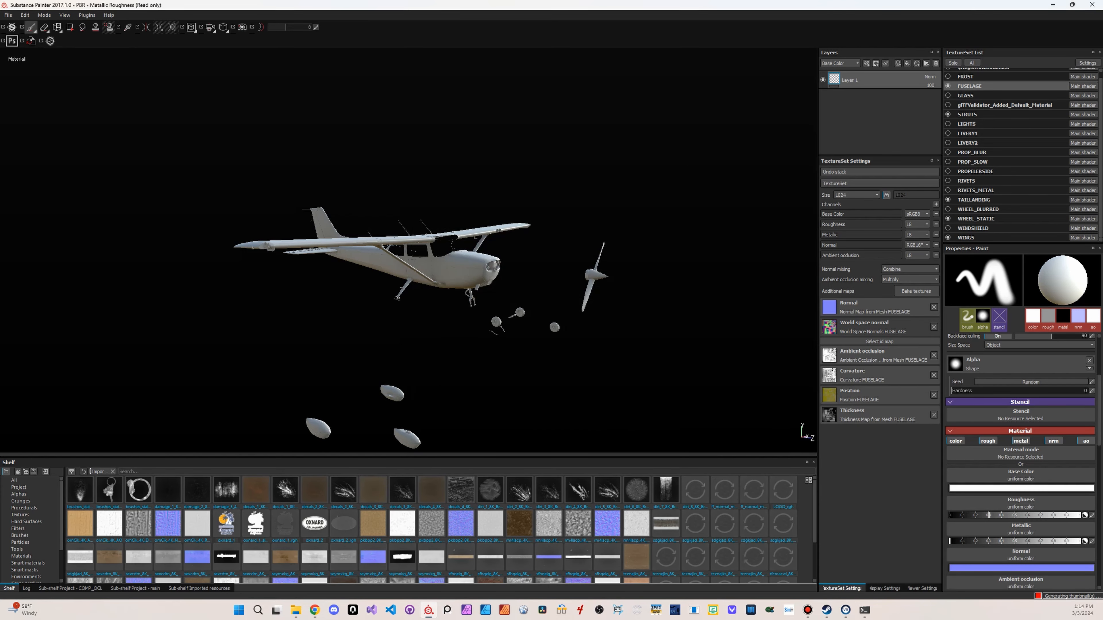
Bring the file browser back beside the shelf and select all the images in the dirt_damage folder
mouse_move(1102, 111)
left_mouse_down()
mouse_move(759, 111)
mouse_move(758, 93)
left_mouse_up()
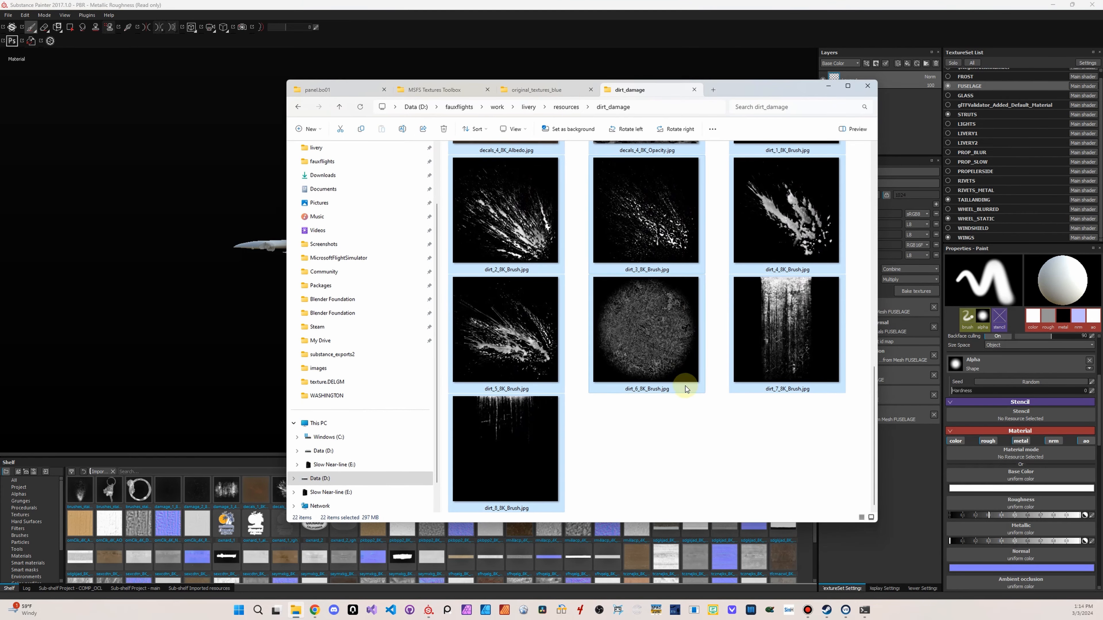
left_click(530, 425)
scroll(724, 352, "up", 10)
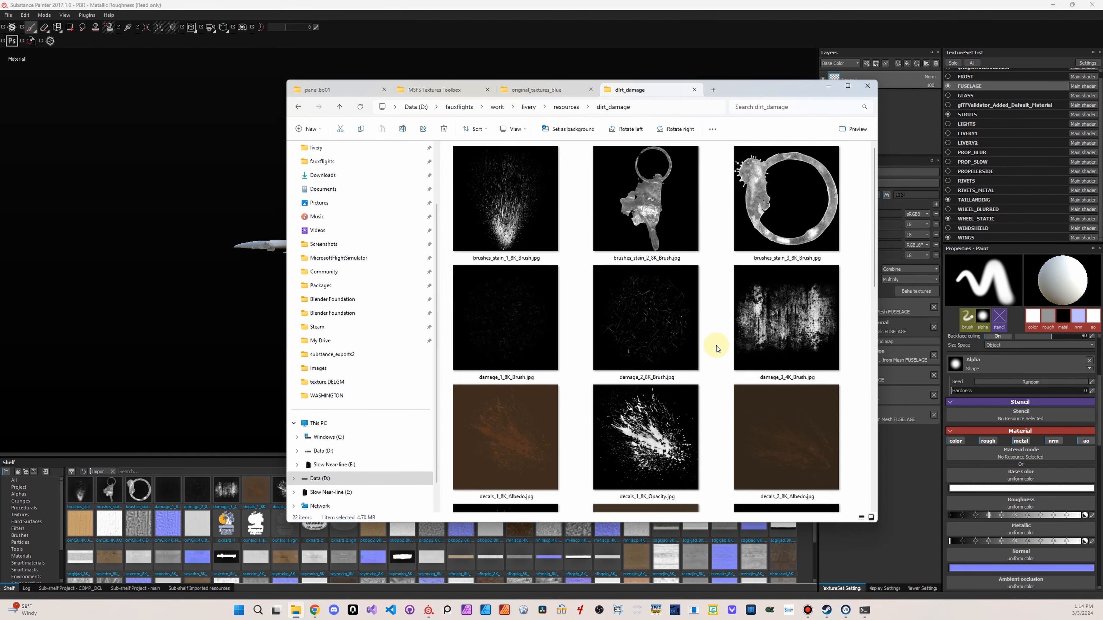
key("ctrl+a")
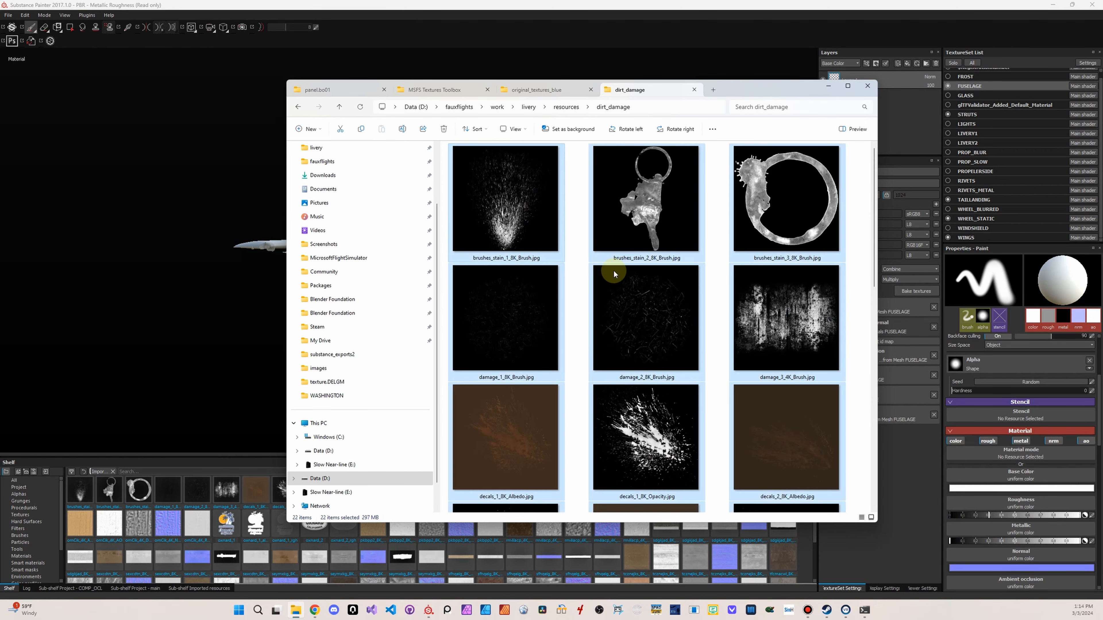
Exclude the four decals albedo images from the selection, keeping the brush and opacity images selected
scroll(642, 350, "down", 10)
left_click(642, 349, "ctrl")
scroll(642, 350, "up", 5)
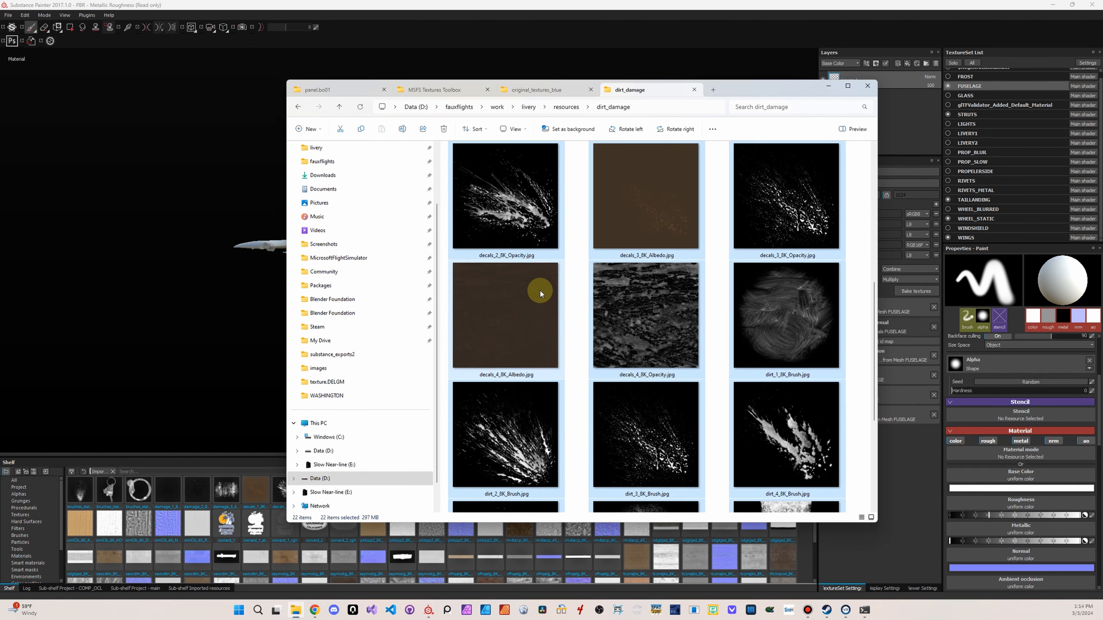
left_click(628, 225, "ctrl")
scroll(751, 421, "up", 5)
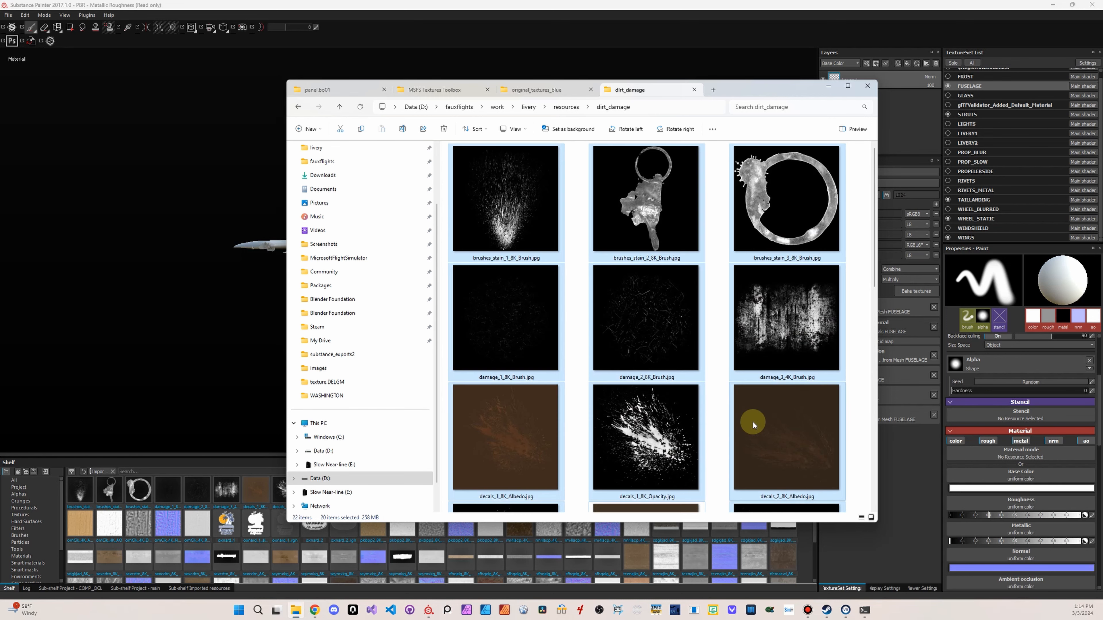
left_click(783, 425, "ctrl")
left_click(503, 427, "ctrl")
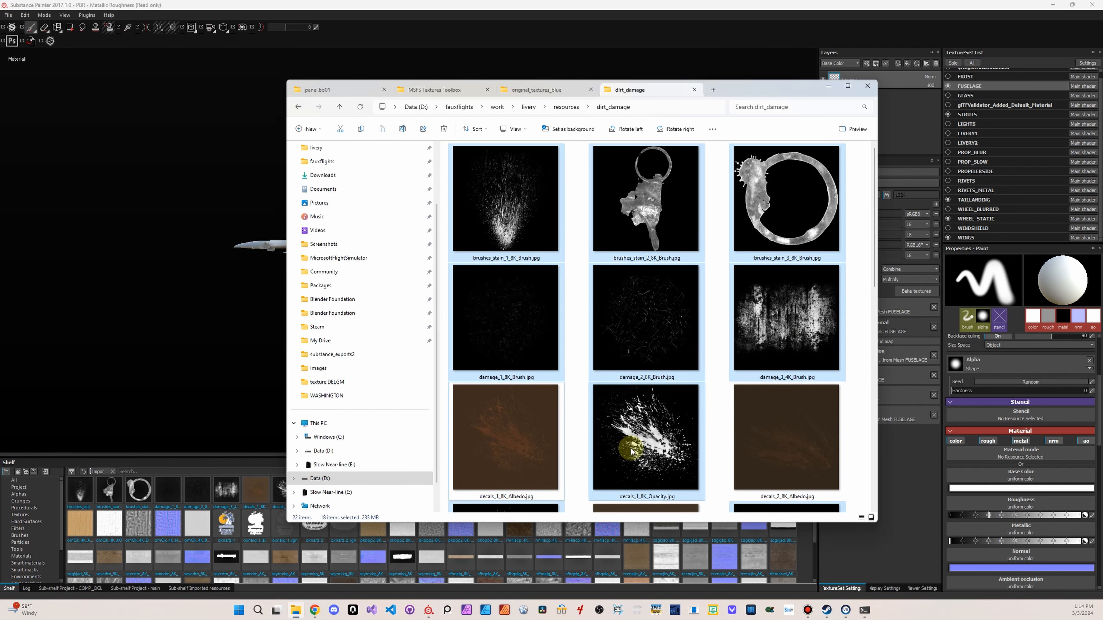
Check the selection and drop the selected brush and opacity images onto Substance Painter's shelf
scroll(643, 412, "down", 10)
scroll(643, 412, "up", 10)
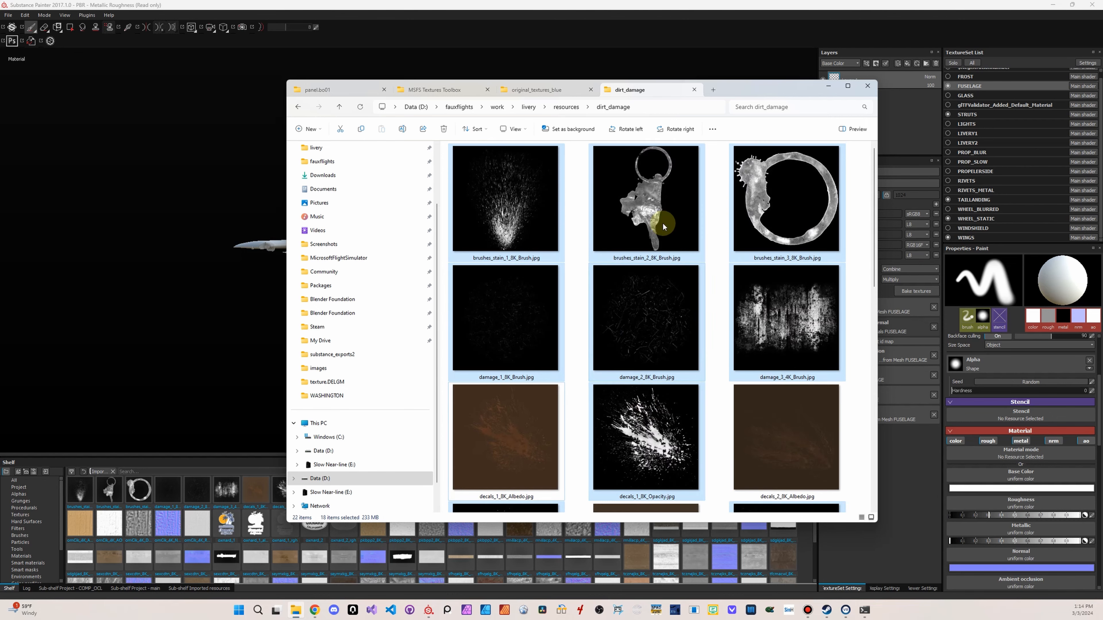
left_click_drag(752, 89, 1102, 89)
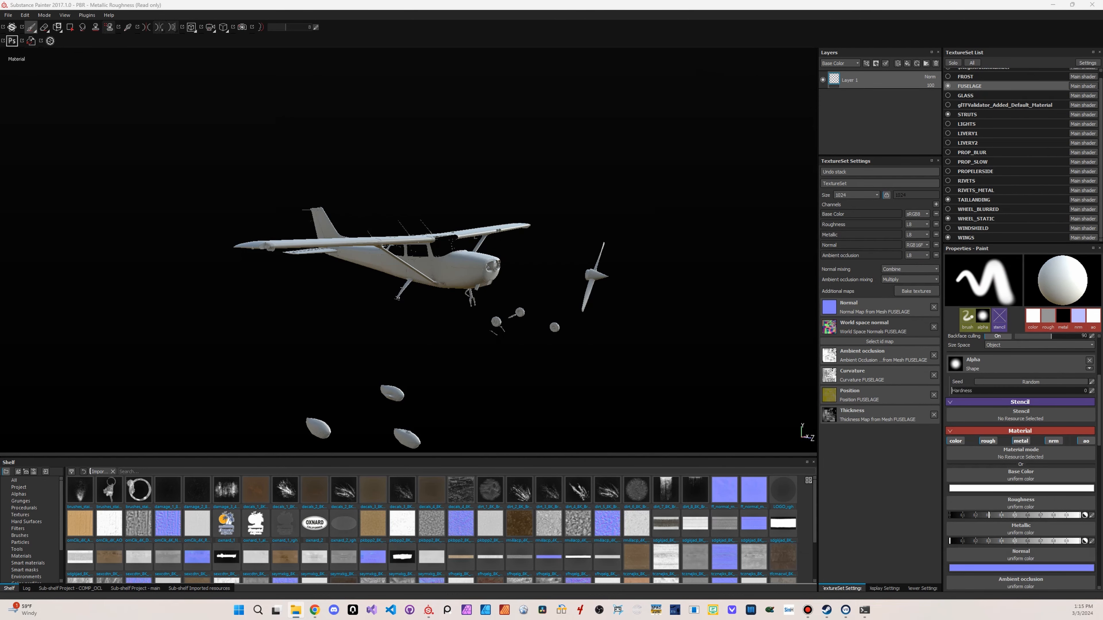
left_click_drag(1098, 505, 555, 512)
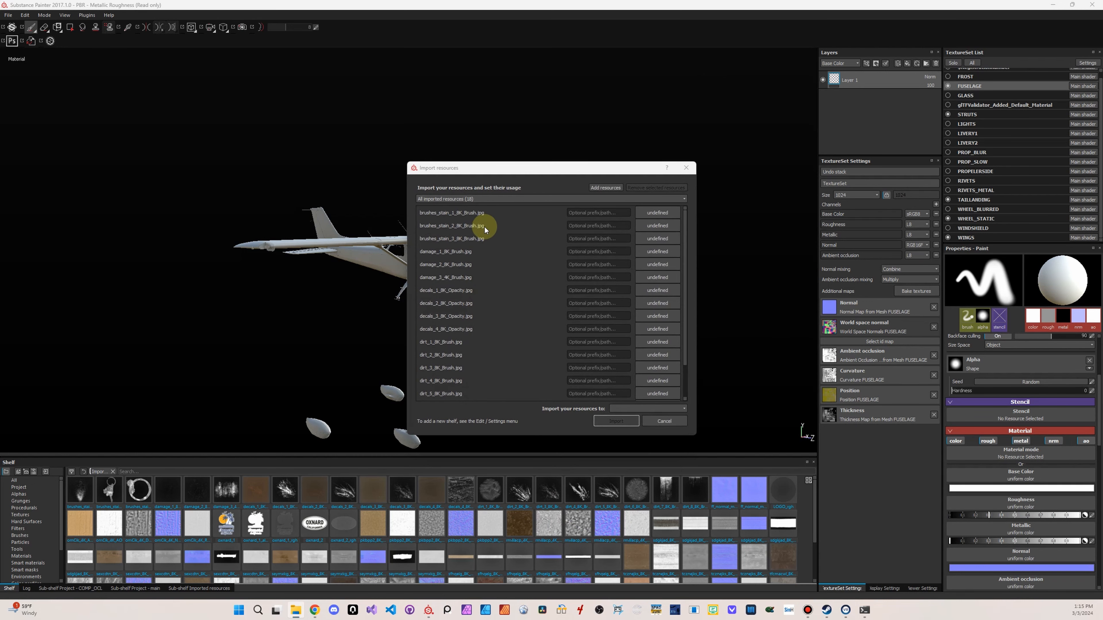
Bring the file browser back and go from original_textures_blue up to the c172 folder
left_click_drag(1099, 123, 694, 123)
left_click(664, 118)
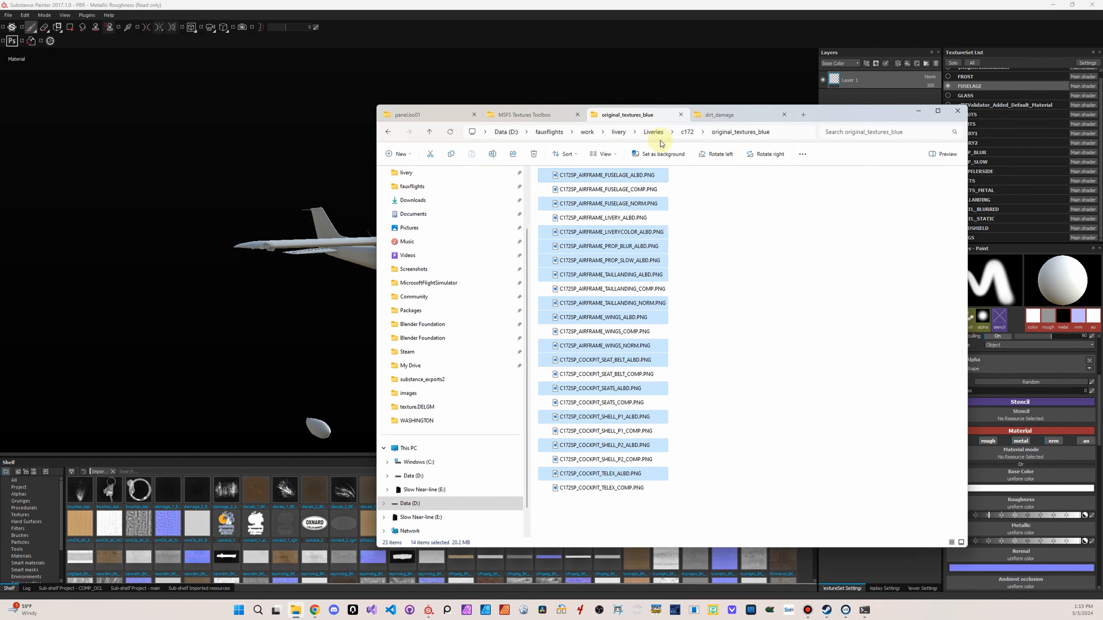
left_click(687, 132)
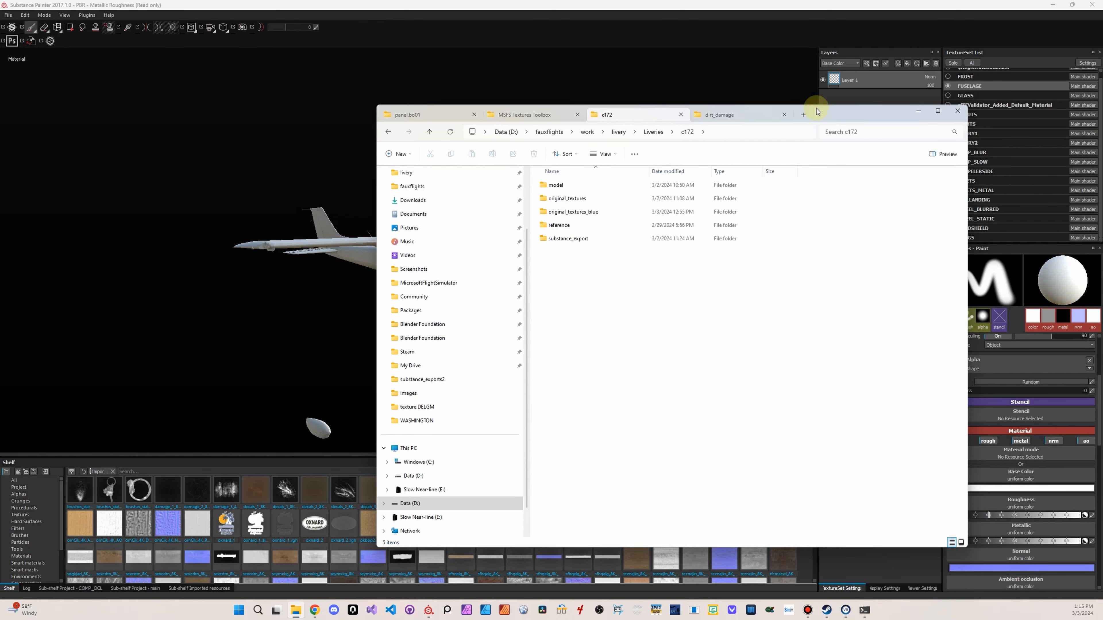
Go from dirt_damage up to the resources folder and show its contents as medium icons
left_click(752, 117)
left_click(657, 132)
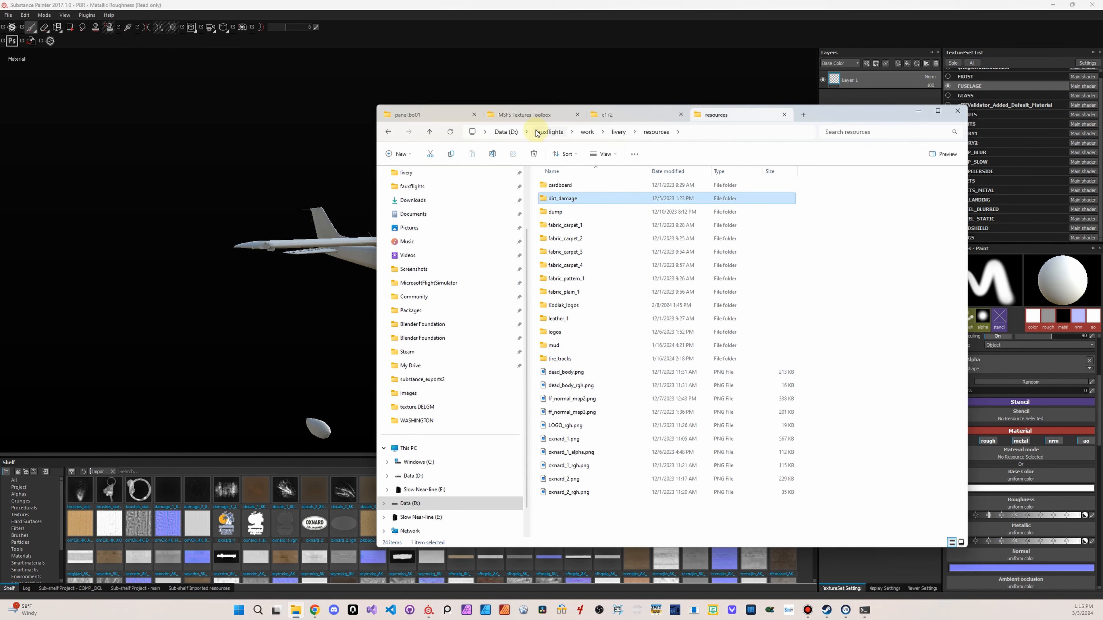
left_click(605, 154)
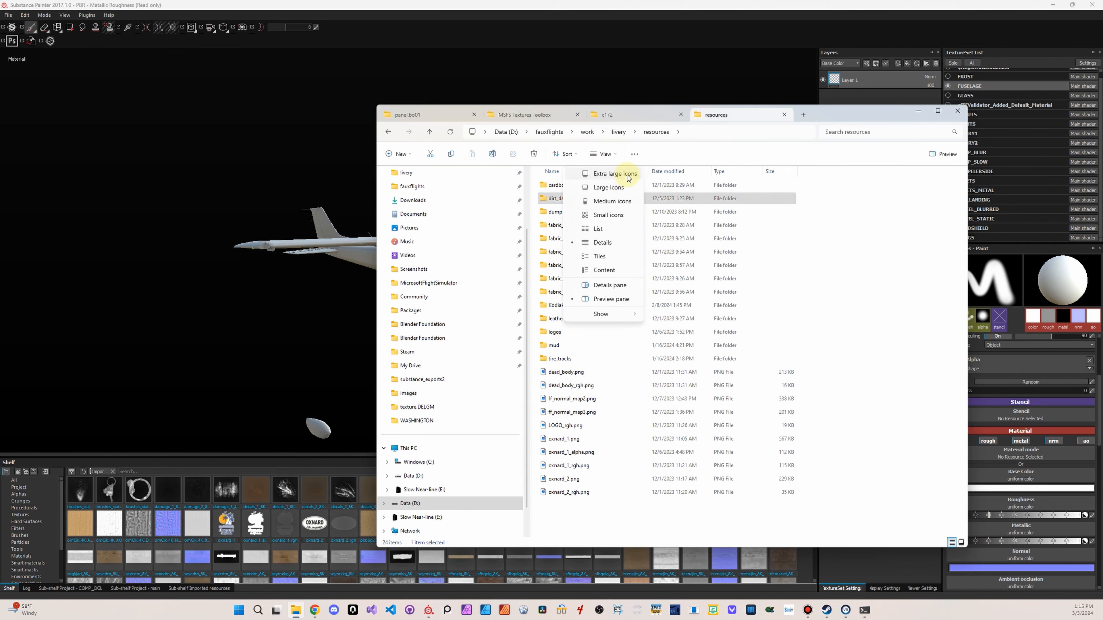
left_click(613, 201)
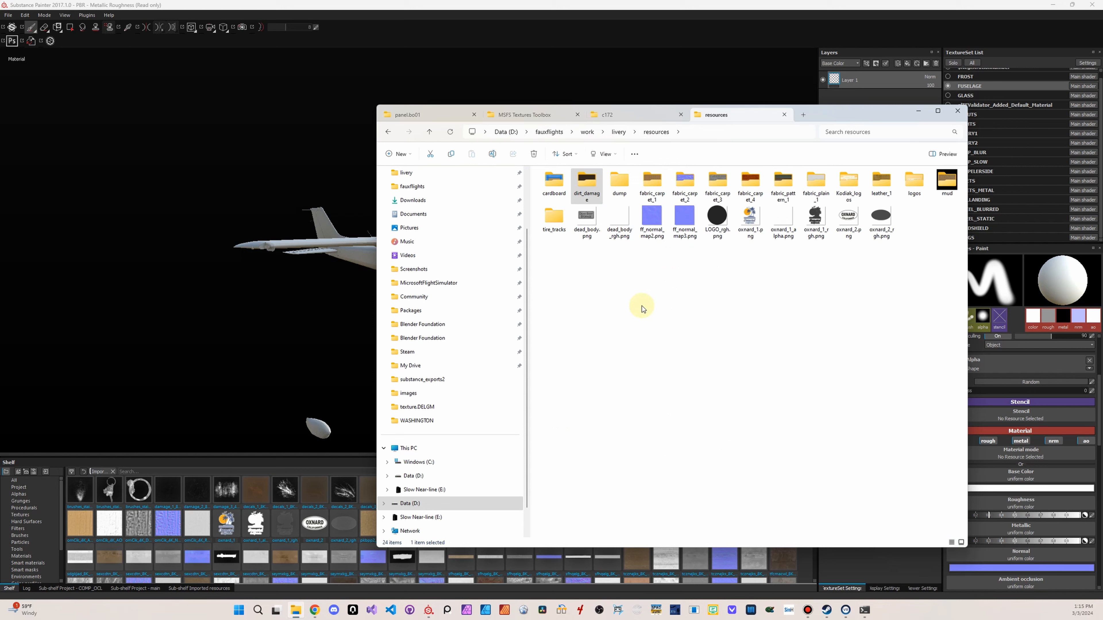
Add LOGO_rgh.png, oxnard_1_rgh.png and oxnard_2_rgh.png from the resources folder to the Import resources list
left_click(723, 219)
left_click(816, 217, "ctrl")
left_click(881, 217, "ctrl")
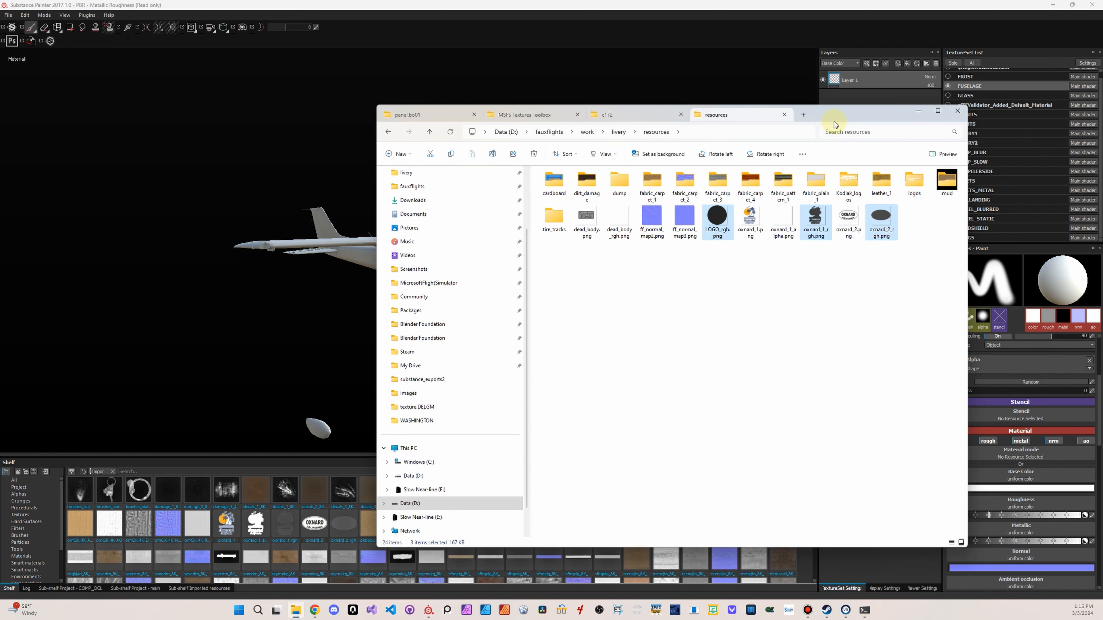
left_click_drag(836, 116, 335, 100)
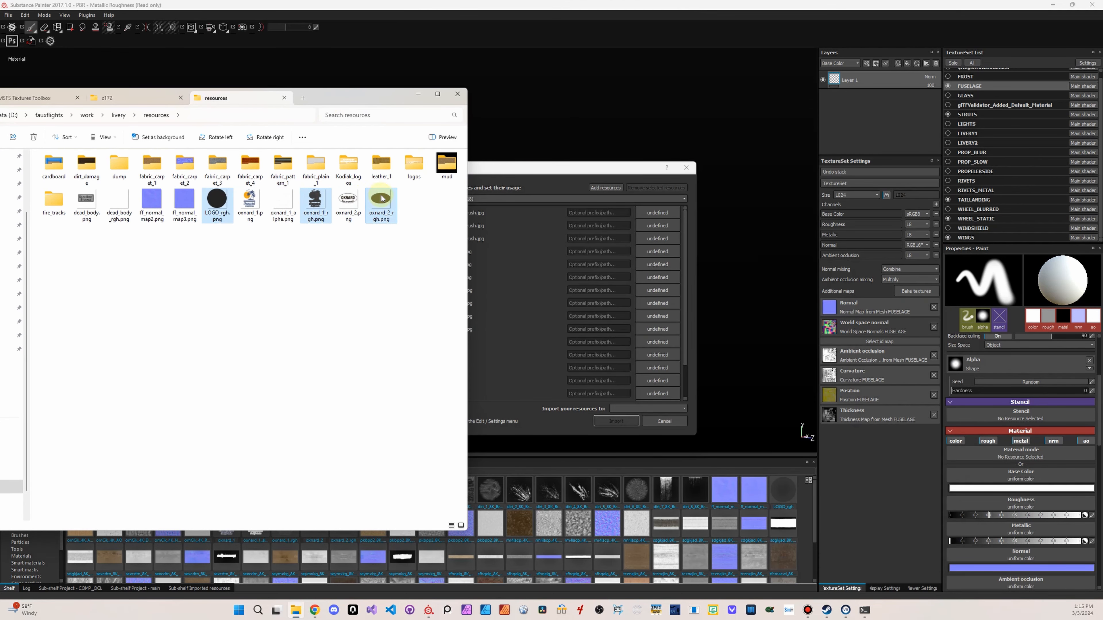
left_click_drag(381, 198, 527, 286)
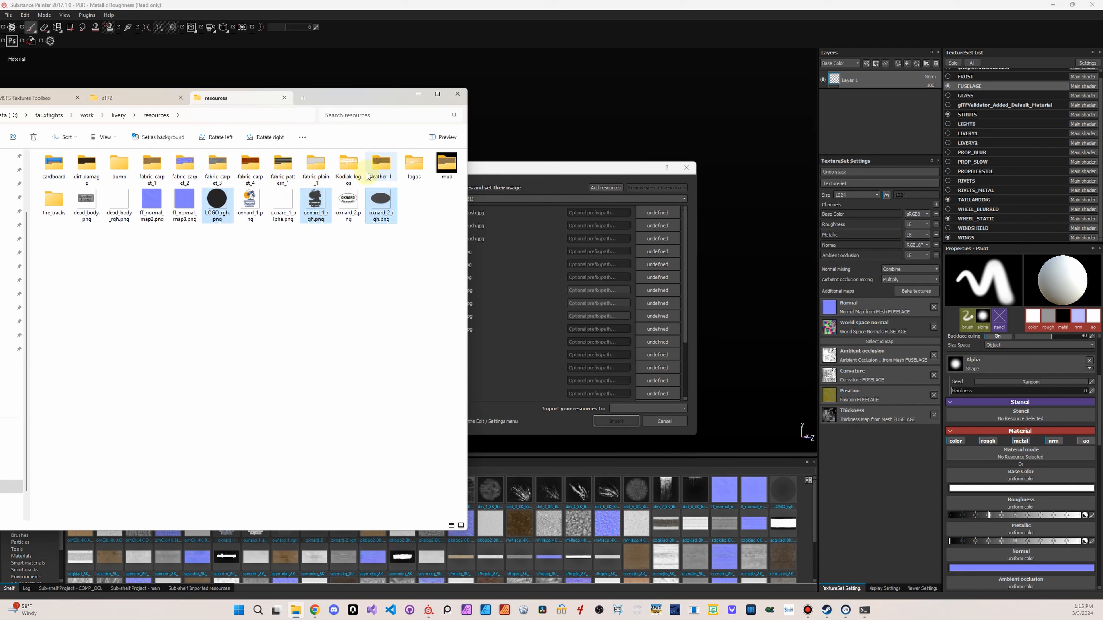
left_click(319, 256)
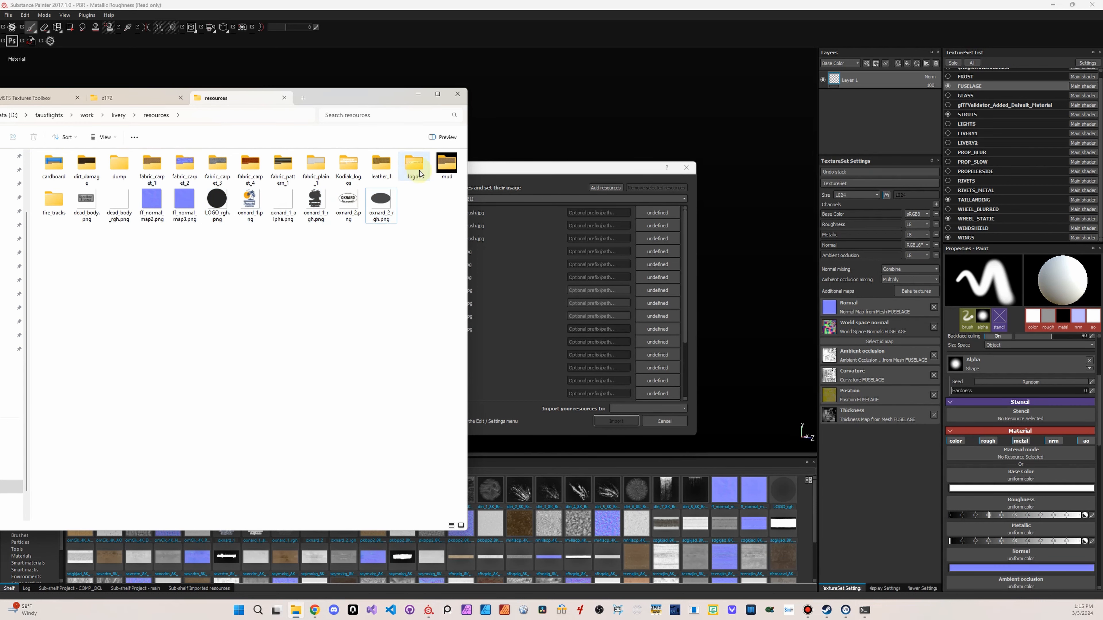
Add the opacity images from the tire_tracks folders track_1 and track_2 to the Import resources list
double_click(54, 198)
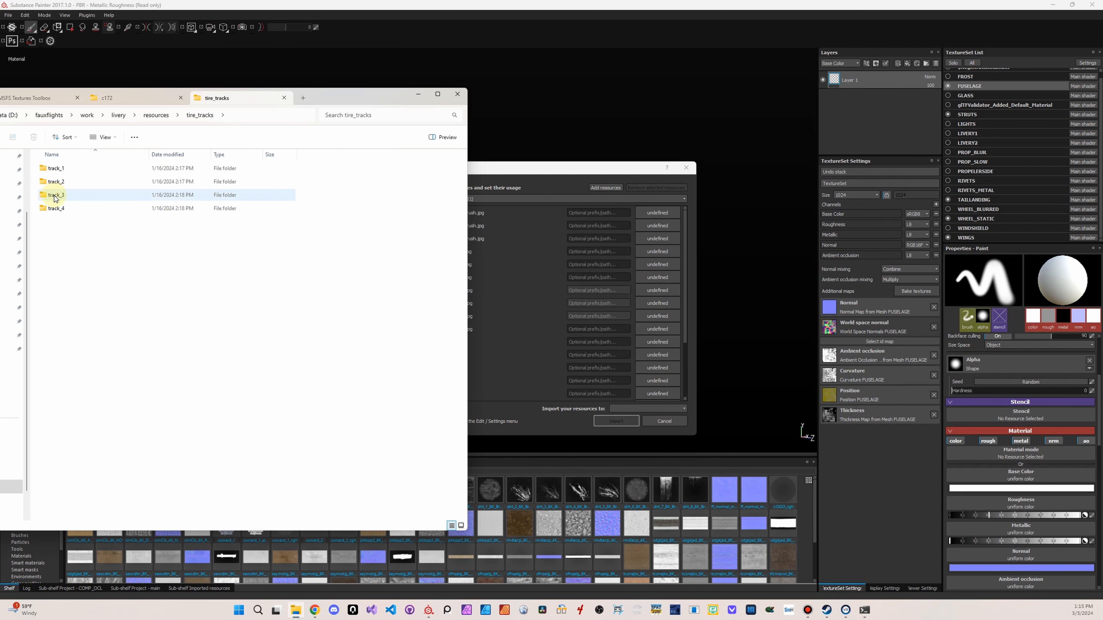
double_click(56, 168)
left_click_drag(242, 186, 515, 258)
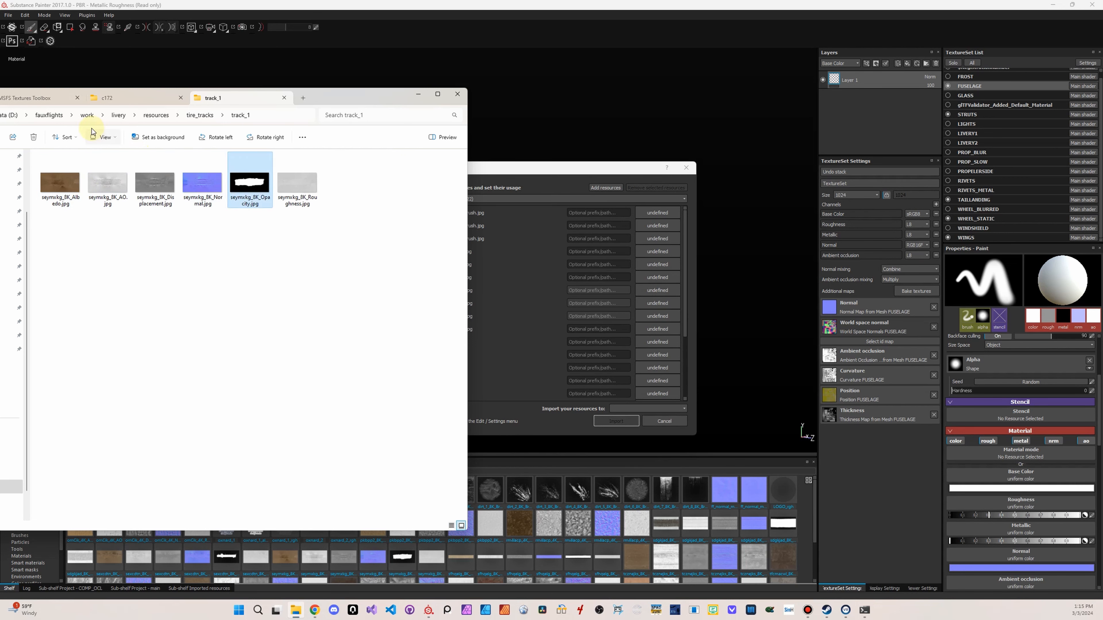
left_click(194, 114)
double_click(77, 182)
mouse_move(250, 186)
left_mouse_down()
mouse_move(320, 229)
mouse_move(506, 246)
left_mouse_up()
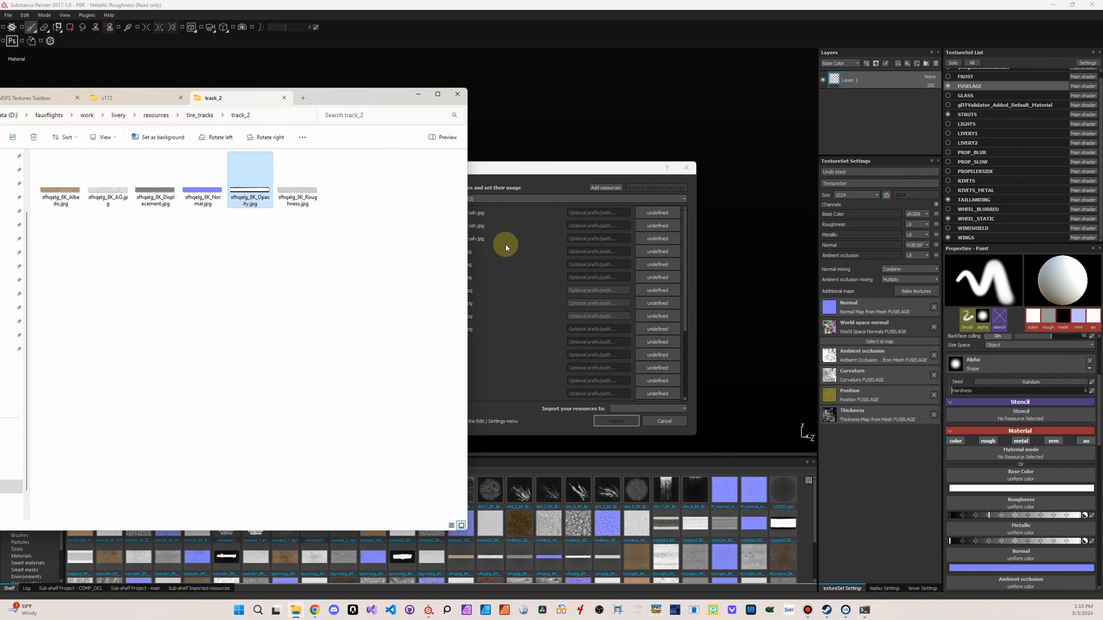
Add the opacity images from track_3 and track_4 to the import list and move the file browser out of the way
left_click(194, 114)
double_click(106, 197)
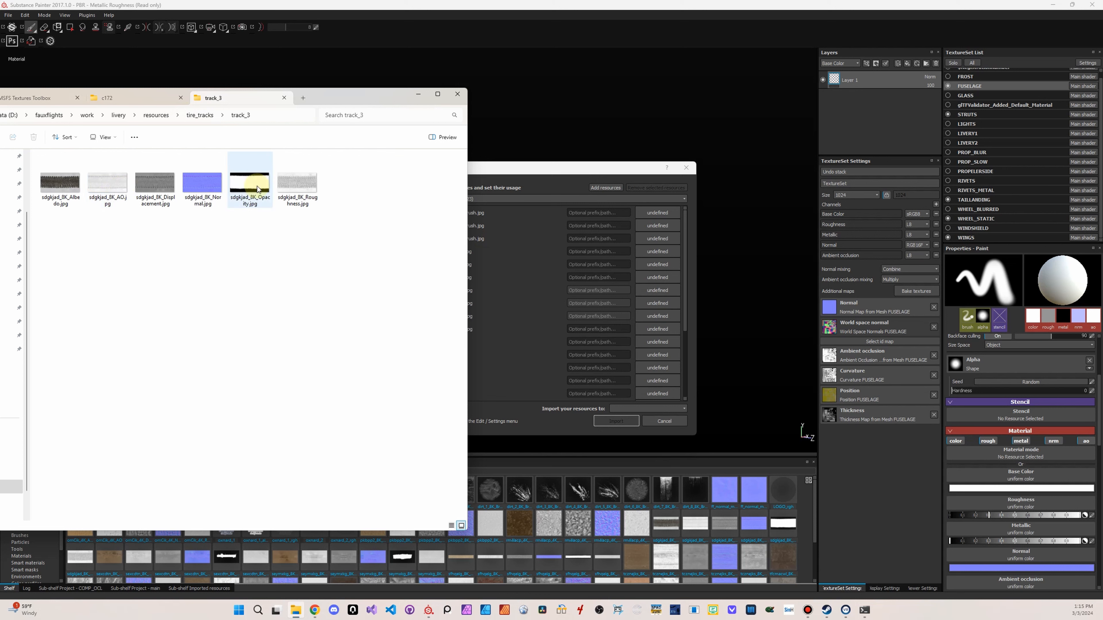
mouse_move(257, 189)
left_mouse_down()
mouse_move(585, 258)
mouse_move(493, 251)
left_mouse_up()
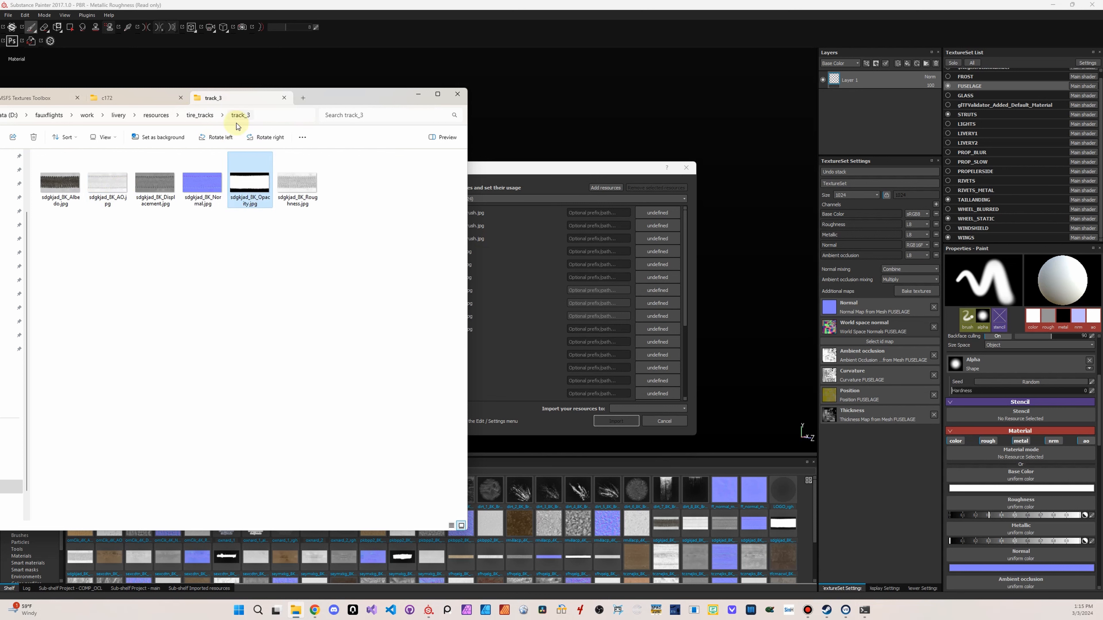
left_click(205, 115)
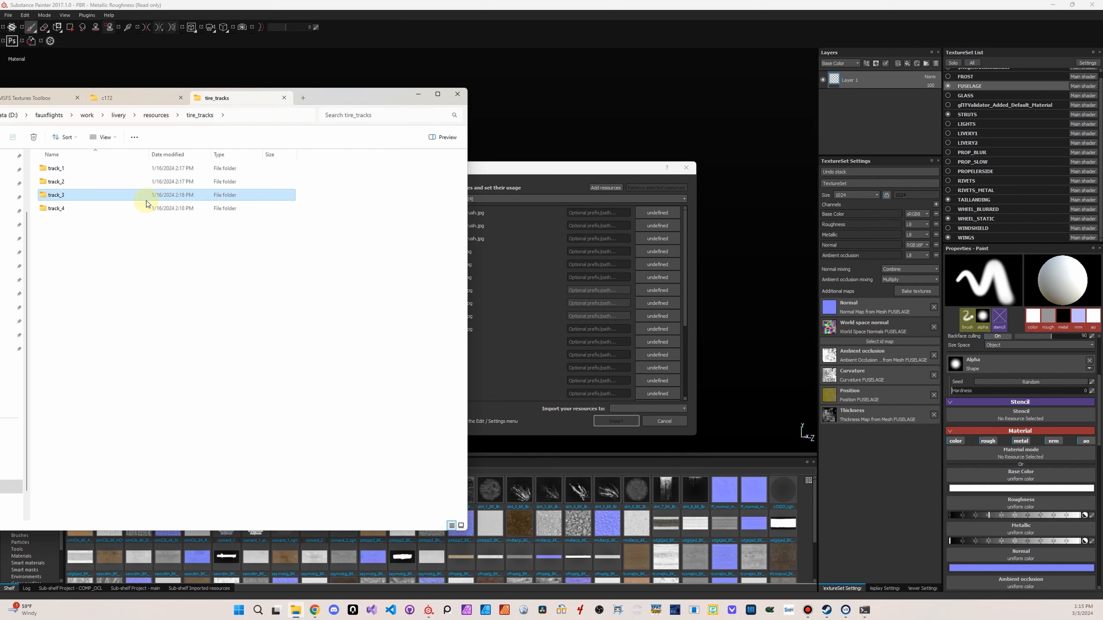
double_click(87, 206)
mouse_move(256, 191)
left_mouse_down()
mouse_move(466, 244)
mouse_move(490, 232)
left_mouse_up()
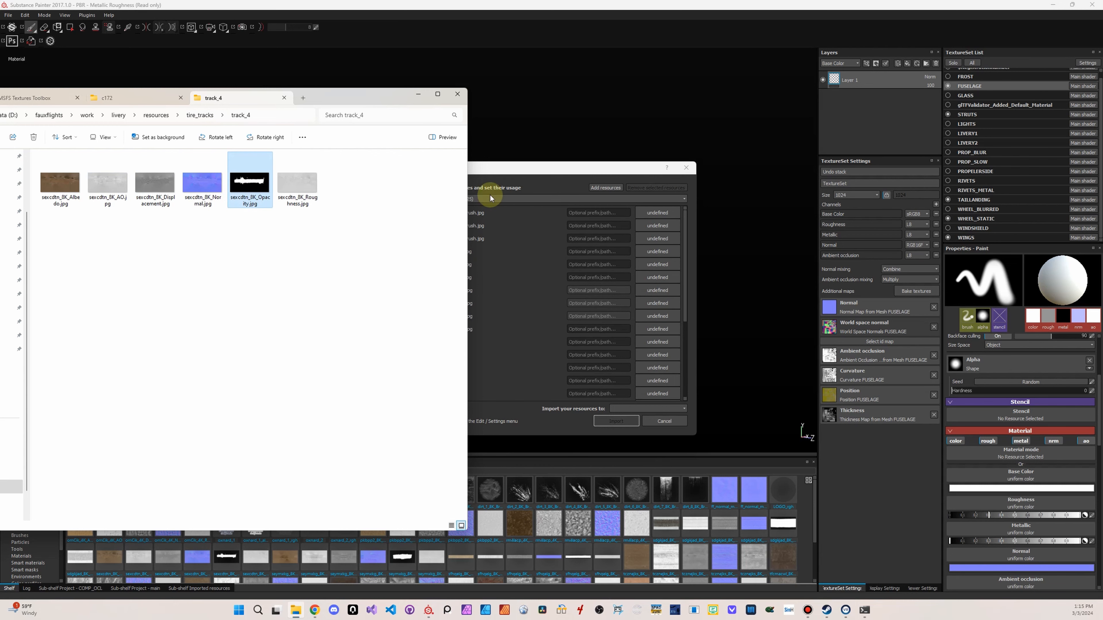
left_click_drag(344, 91, 1102, 74)
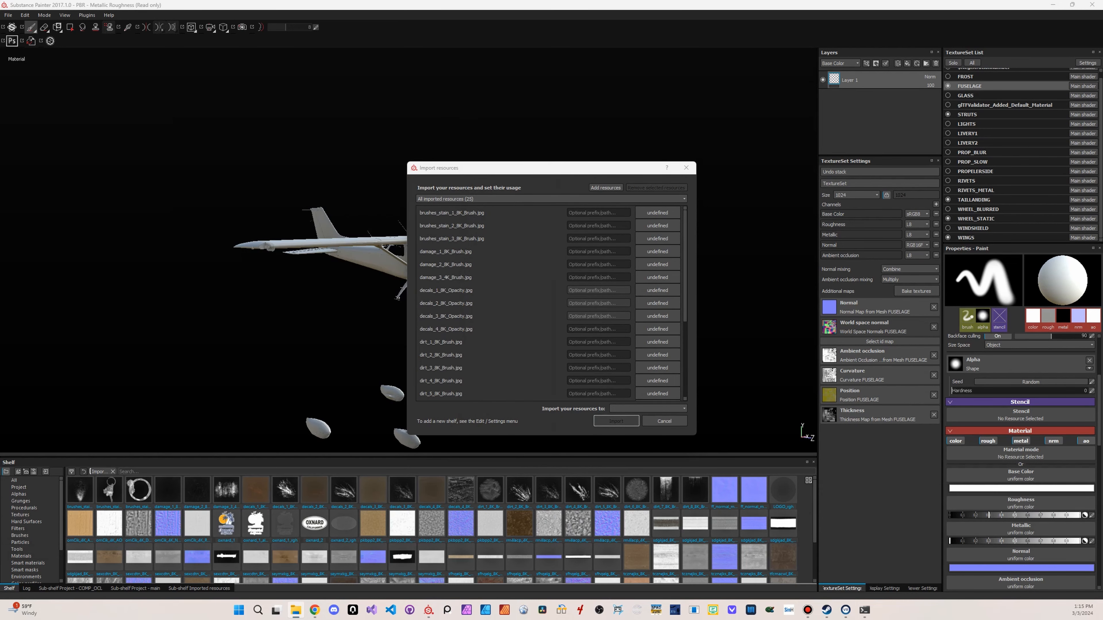
Select all the listed resources and set their usage to alpha
left_click(495, 212)
scroll(513, 287, "down", 5)
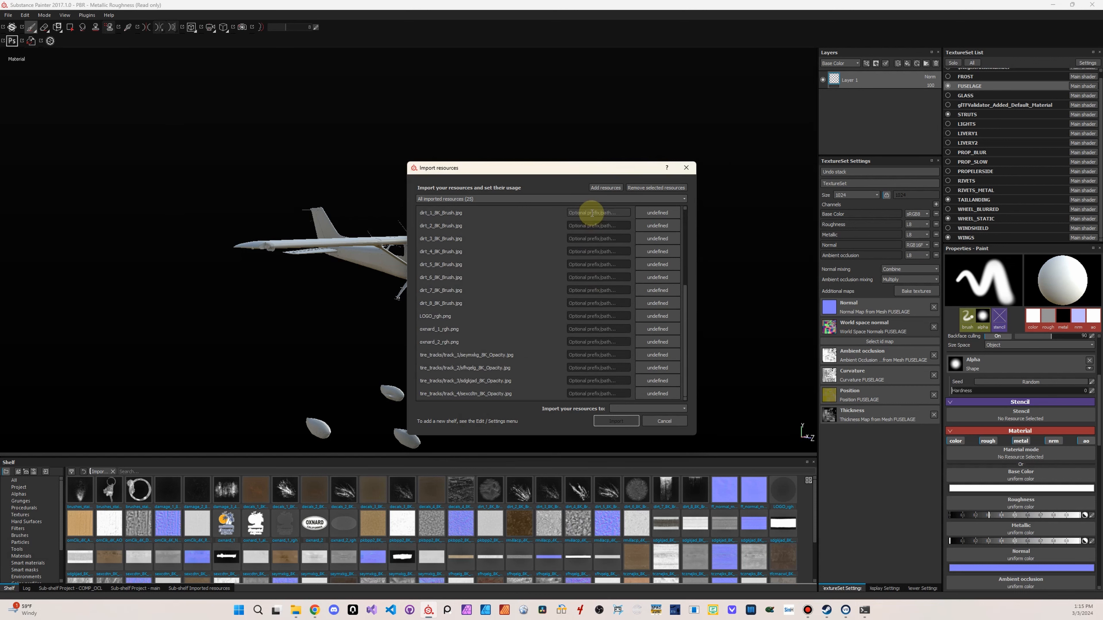
left_click(664, 214)
left_click(678, 221)
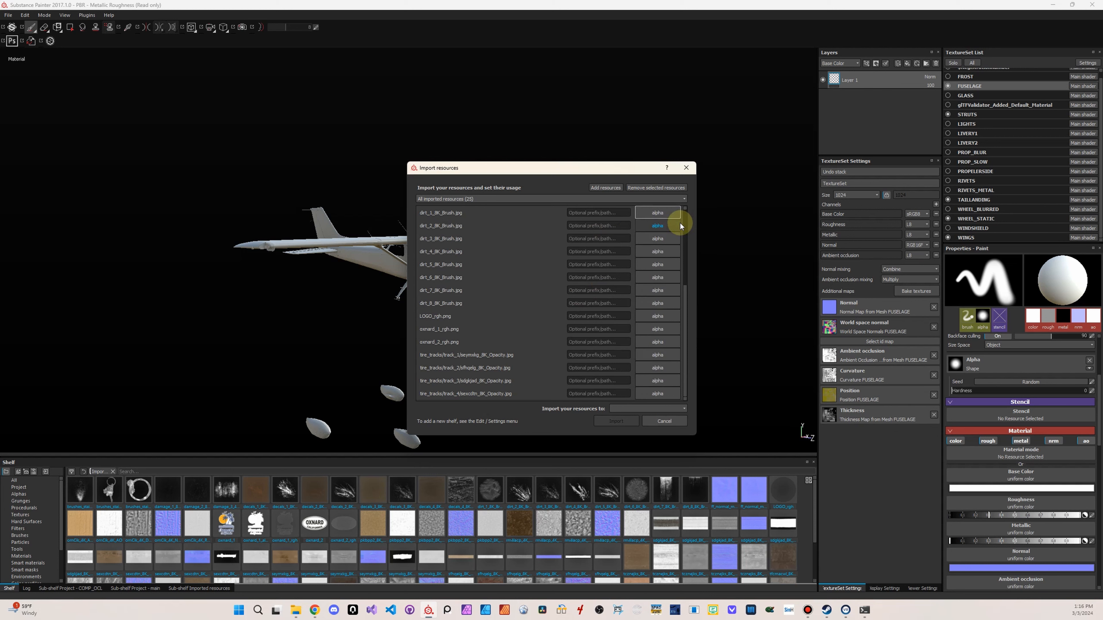
left_click(662, 212)
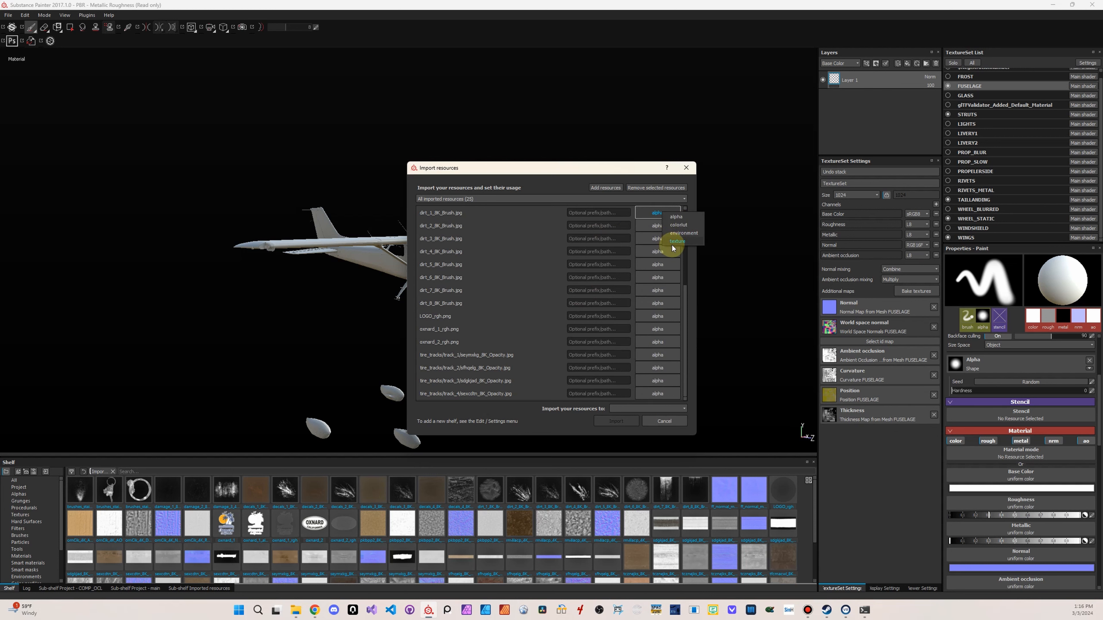
Give all the listed resources the prefix FAUXTEXTURES and import them into the project 'PBR - Metallic Roughness'
left_click(588, 215)
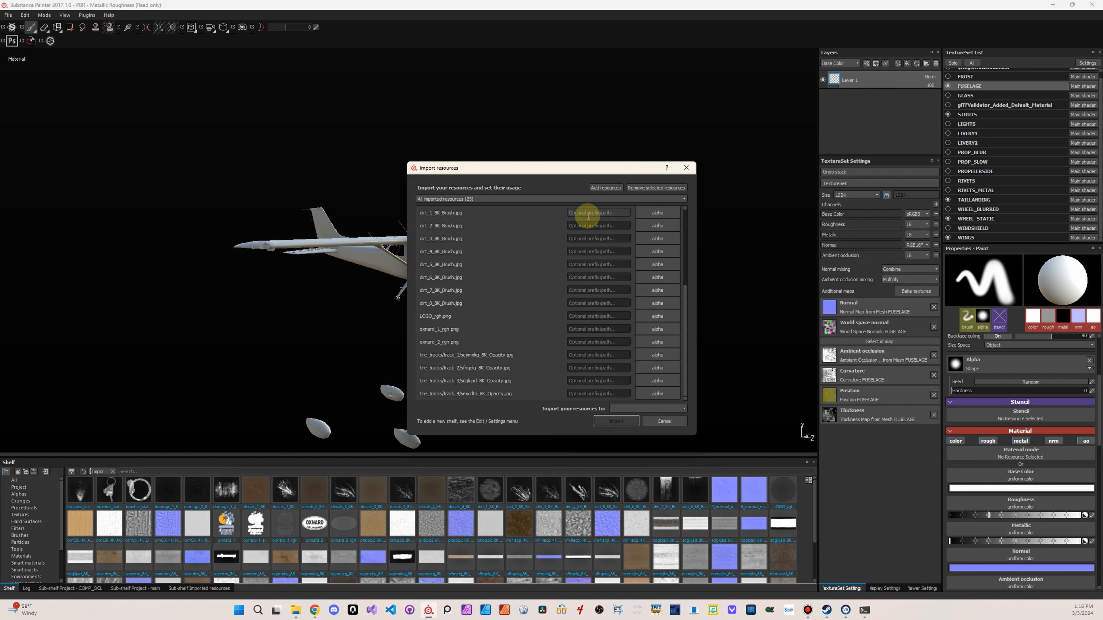
type("F")
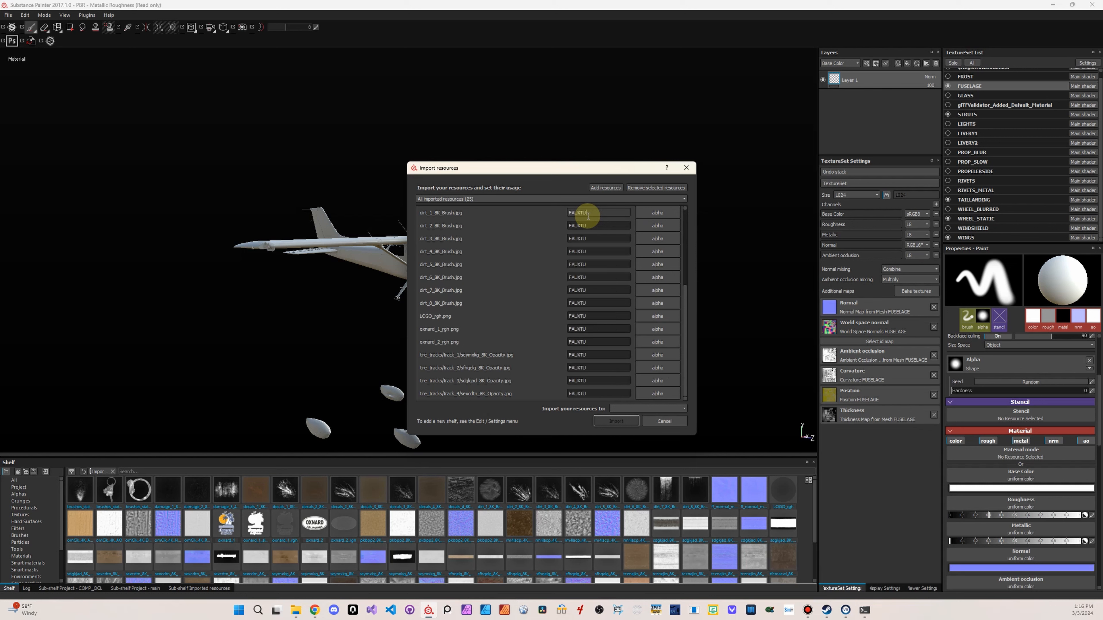
type("AUXTEXTURES")
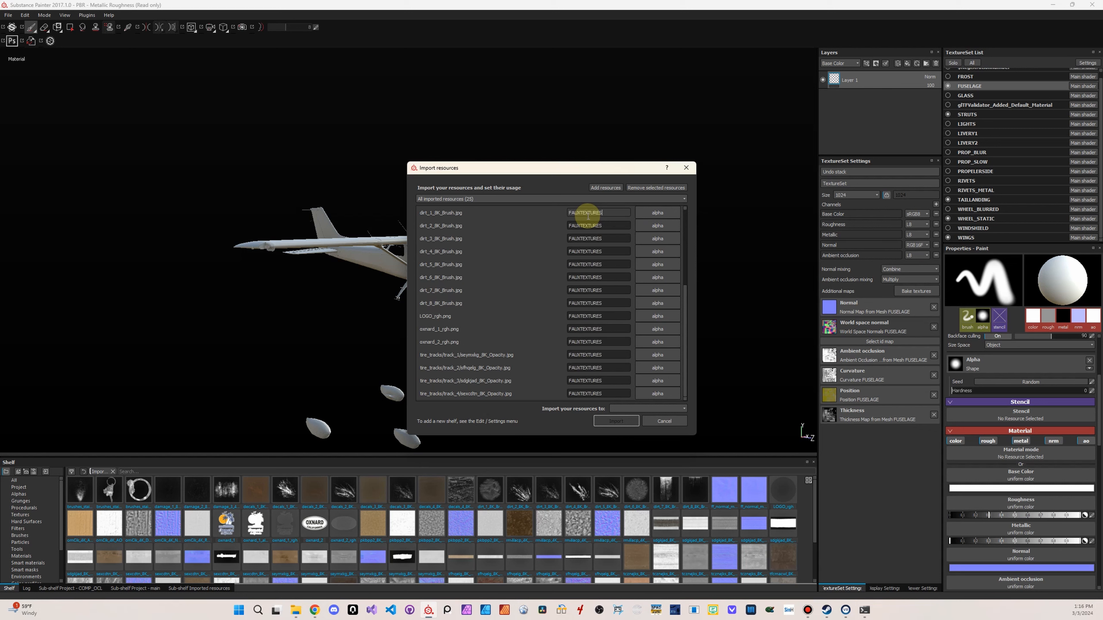
left_click(641, 407)
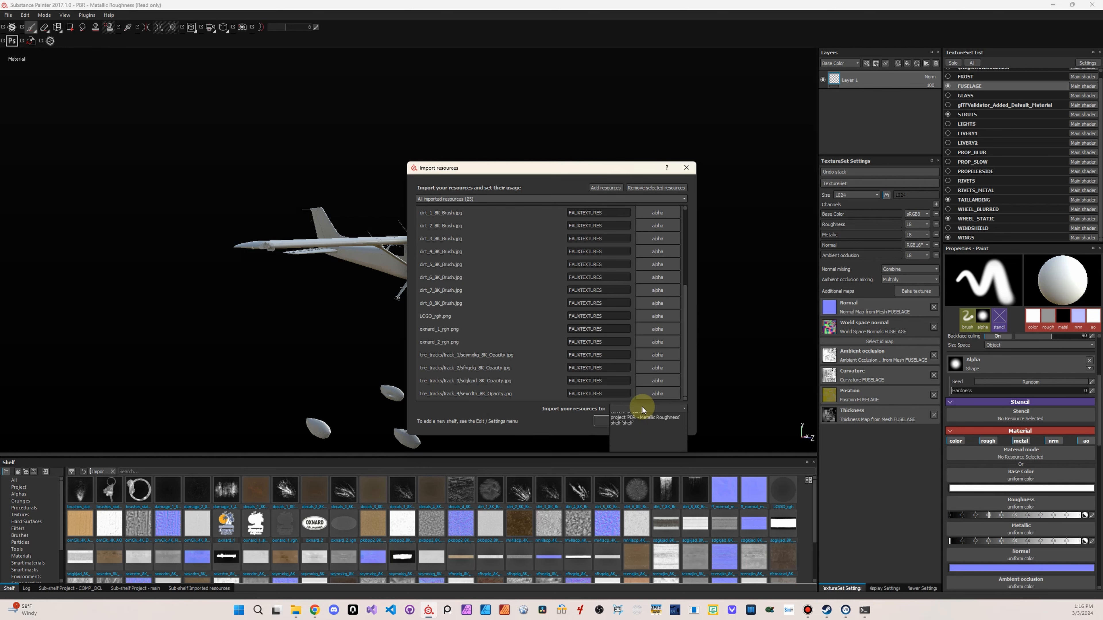
left_click(630, 418)
left_click(616, 421)
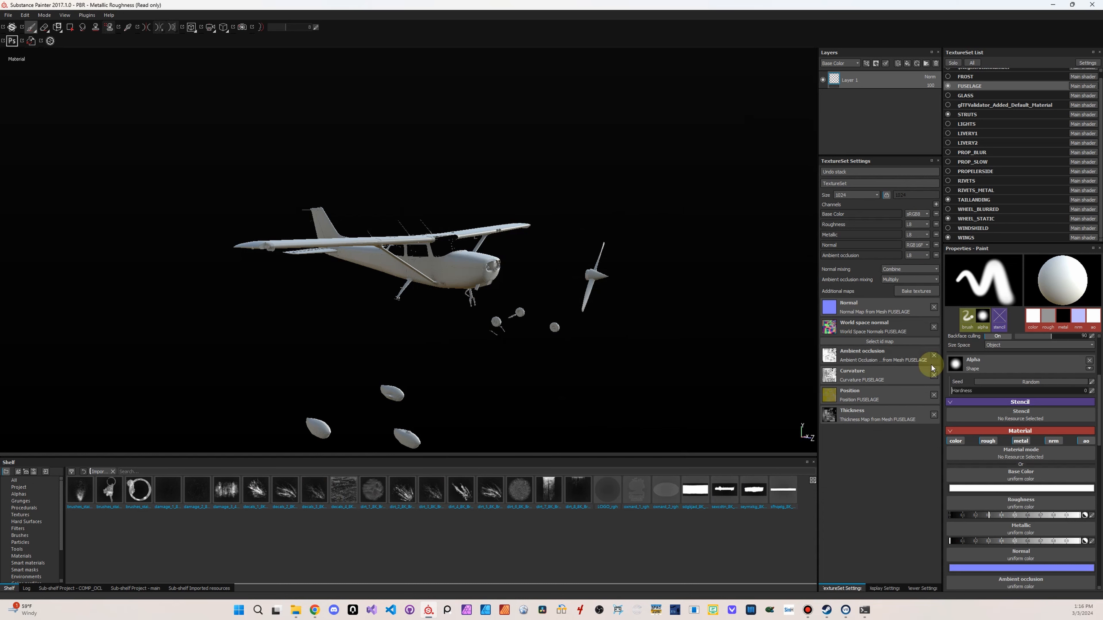
Bring up the viewer settings and raise the environment opacity to 100
left_click(885, 588)
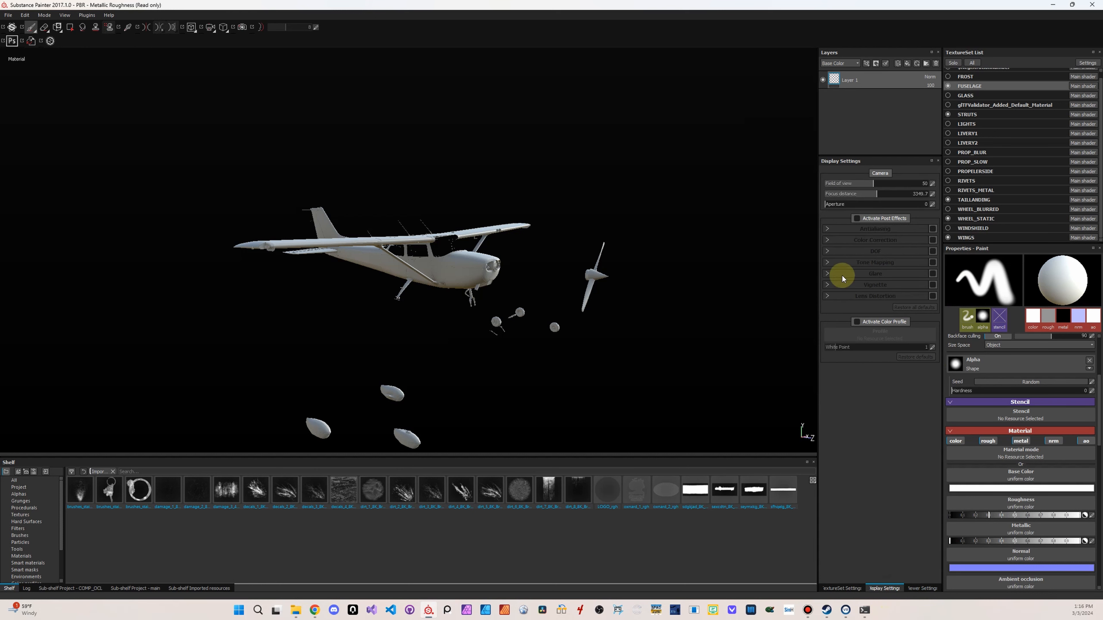
left_click(937, 590)
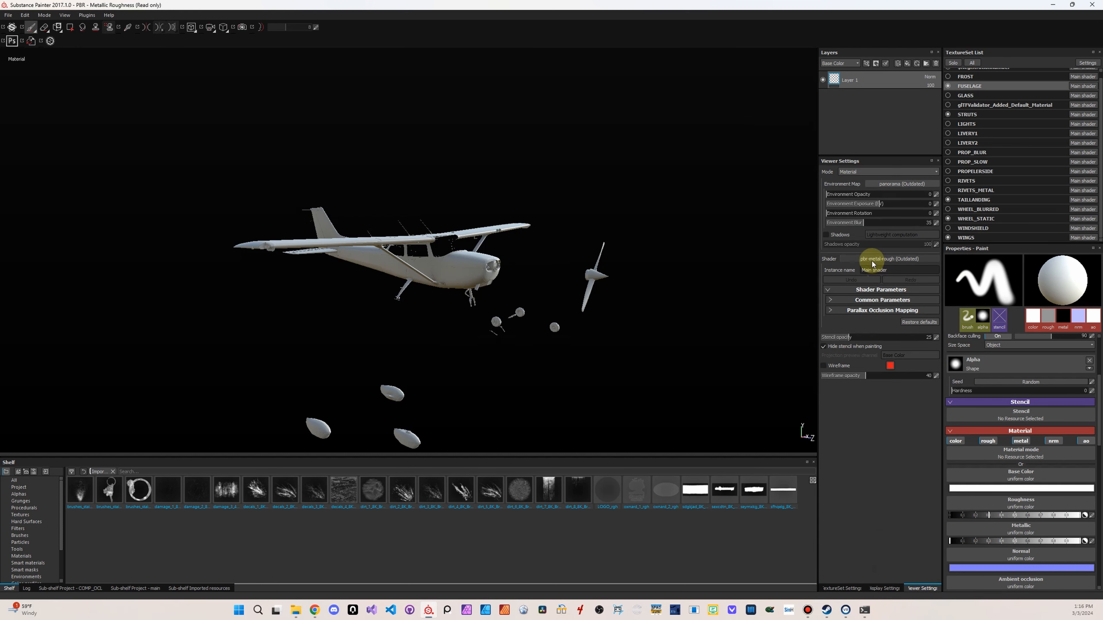
left_click_drag(839, 199, 934, 194)
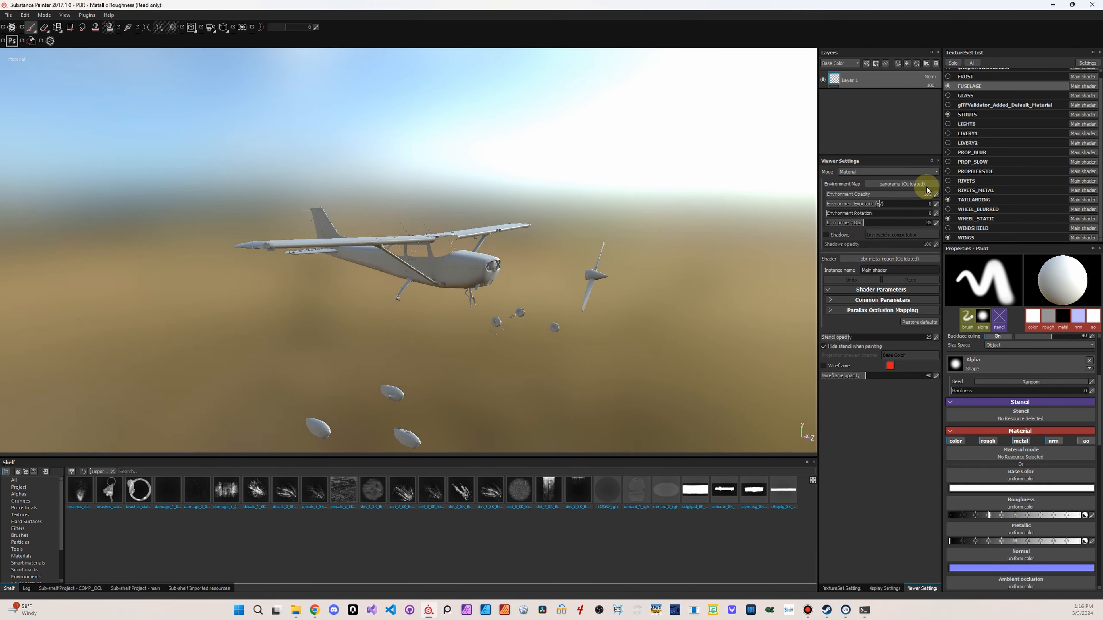
Switch the environment map to glazed_patio and reduce the environment blur to 0
left_click(914, 184)
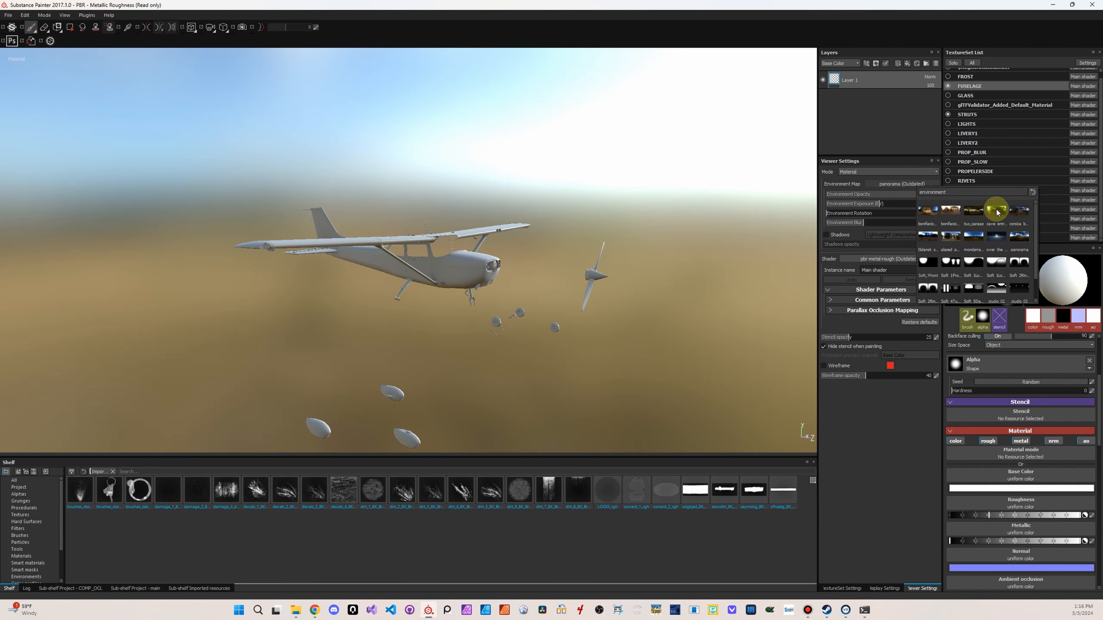
left_click(951, 239)
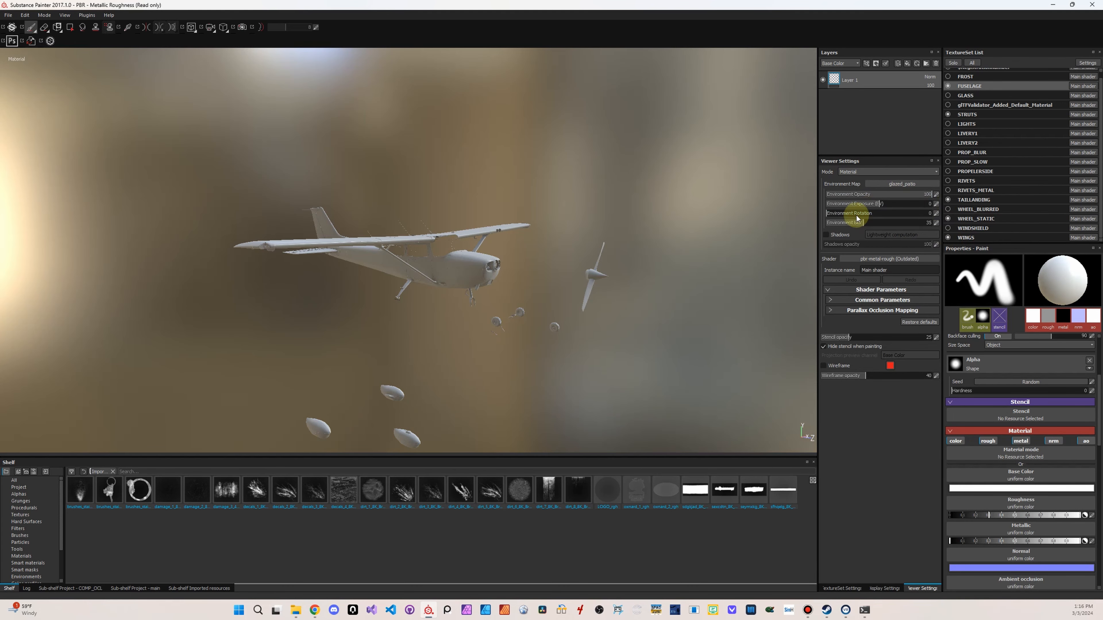
left_click_drag(857, 218, 802, 222)
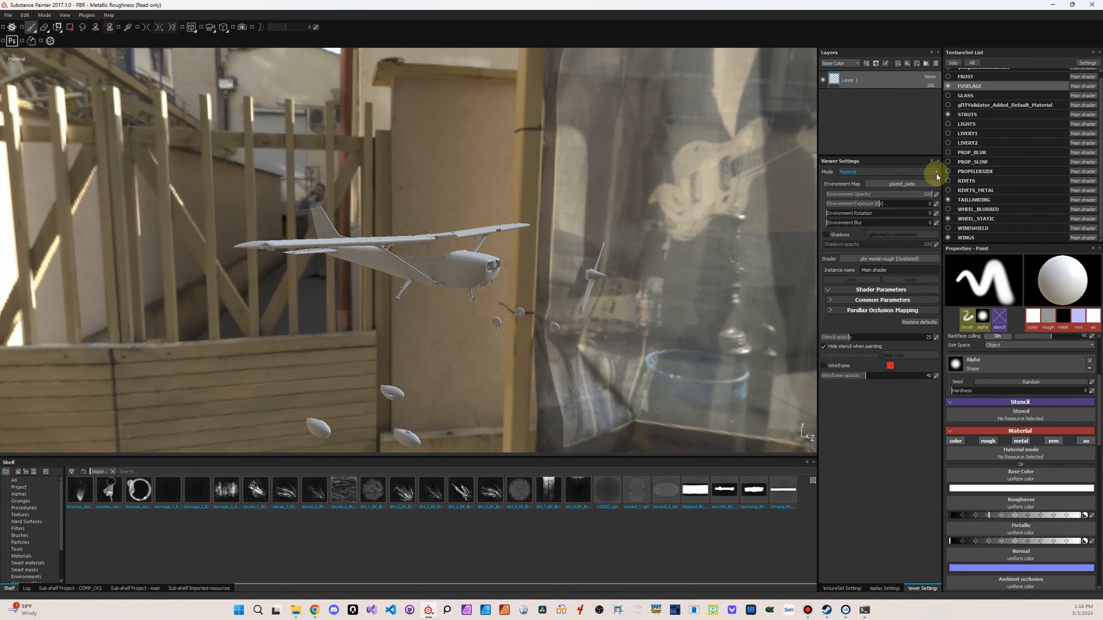
Try the Gdansk shipyard buildings environment map, followed by cave_entry_in_the_forest
left_click(895, 184)
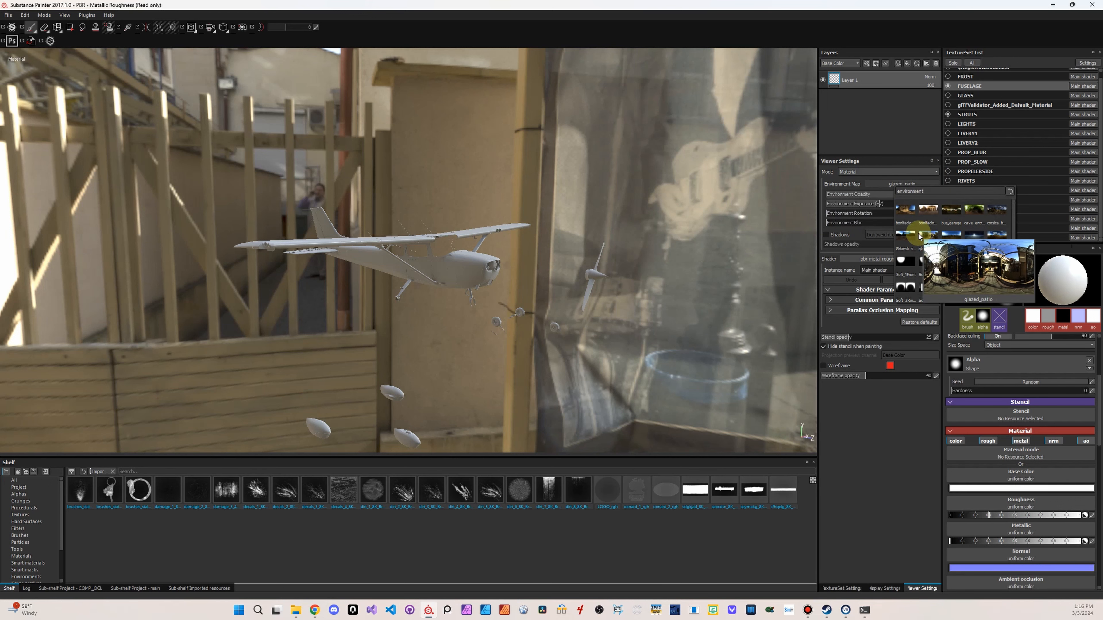
key("Escape")
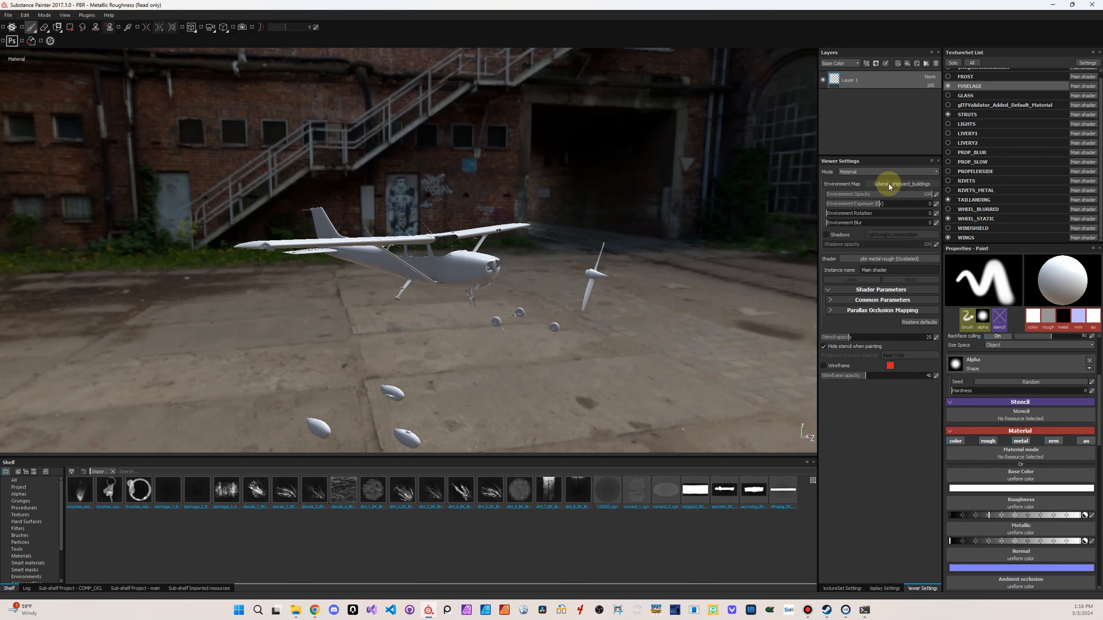
left_click(895, 184)
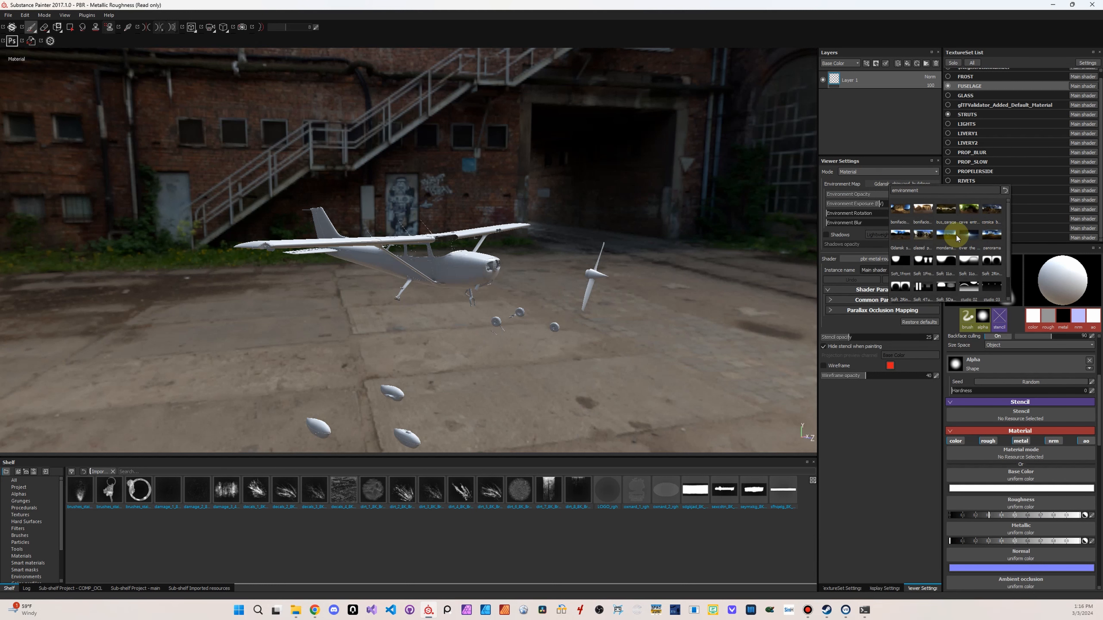
left_click(969, 208)
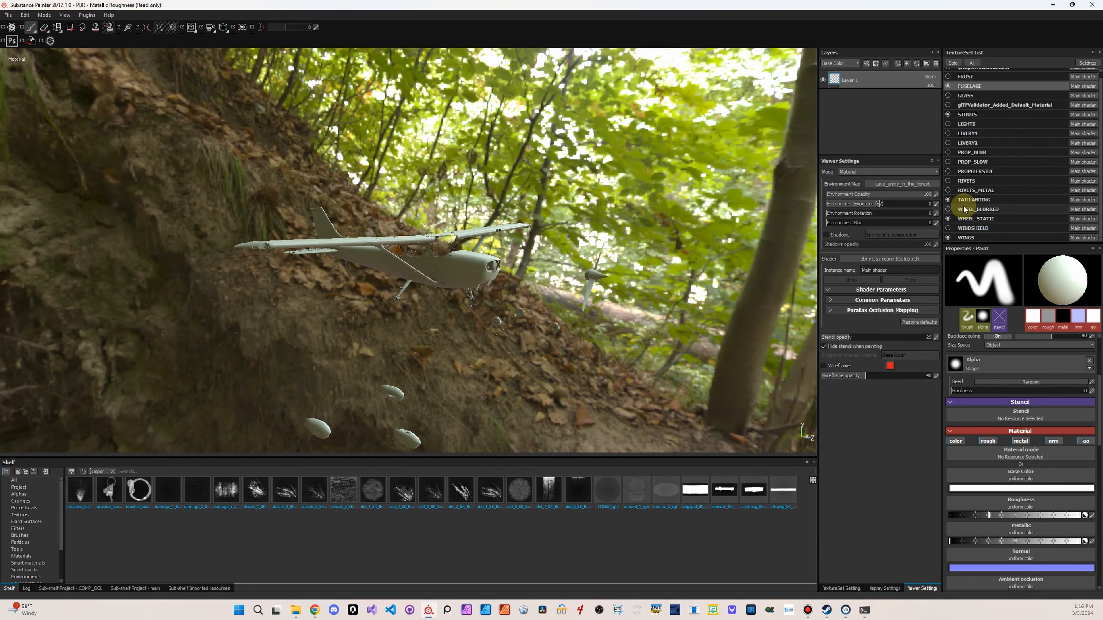
Change the environment map to mondarrain_3 and inspect the aircraft against it from the other side
left_click(904, 184)
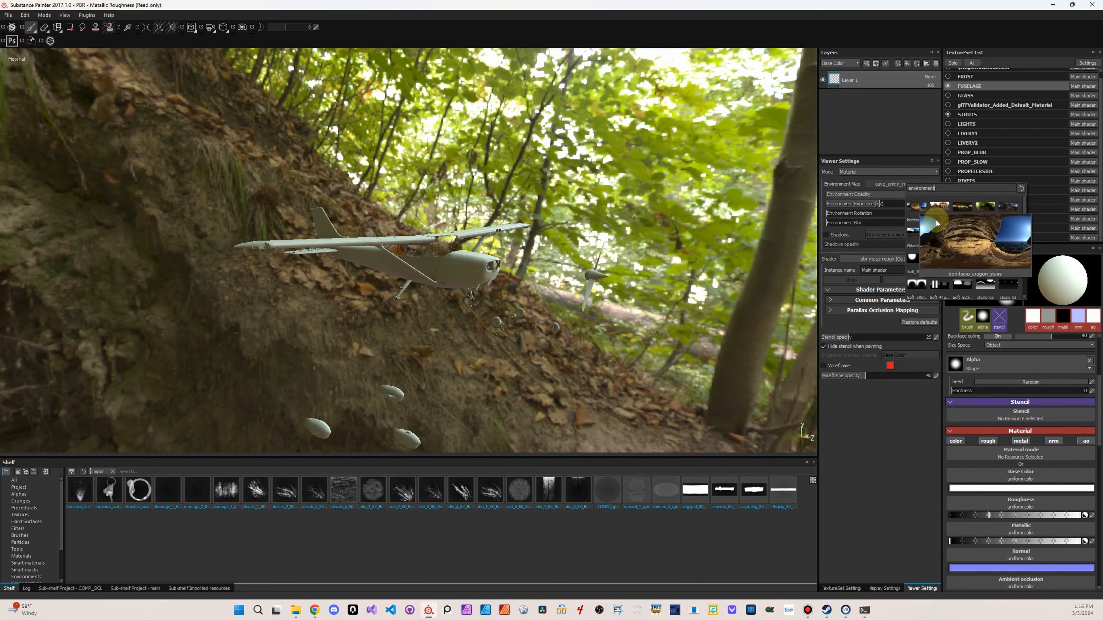
mouse_move(941, 235)
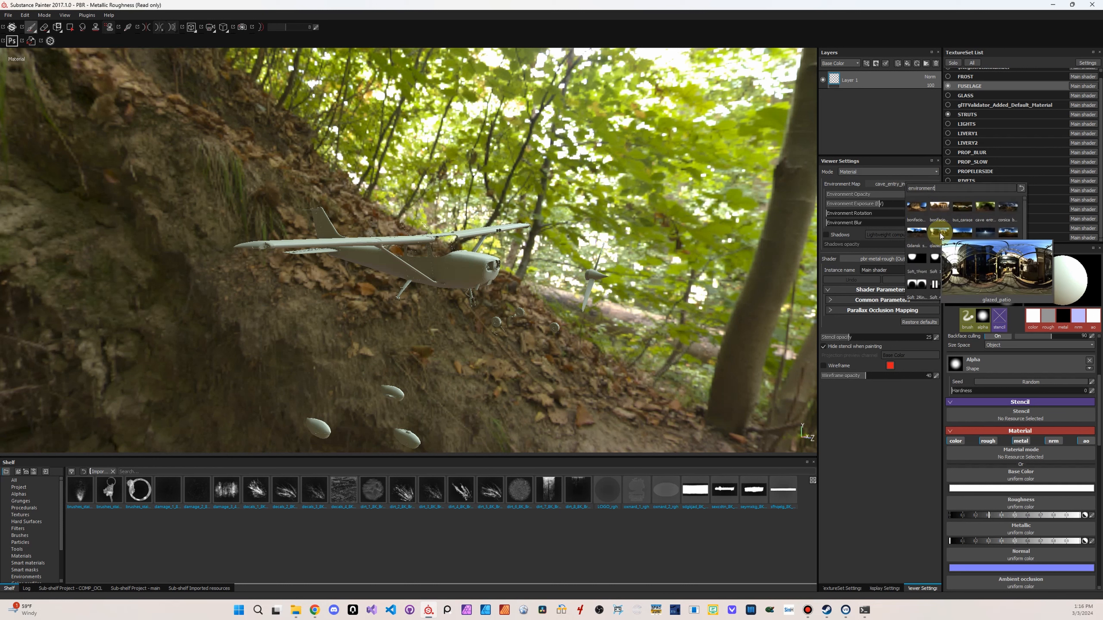
left_click(959, 235)
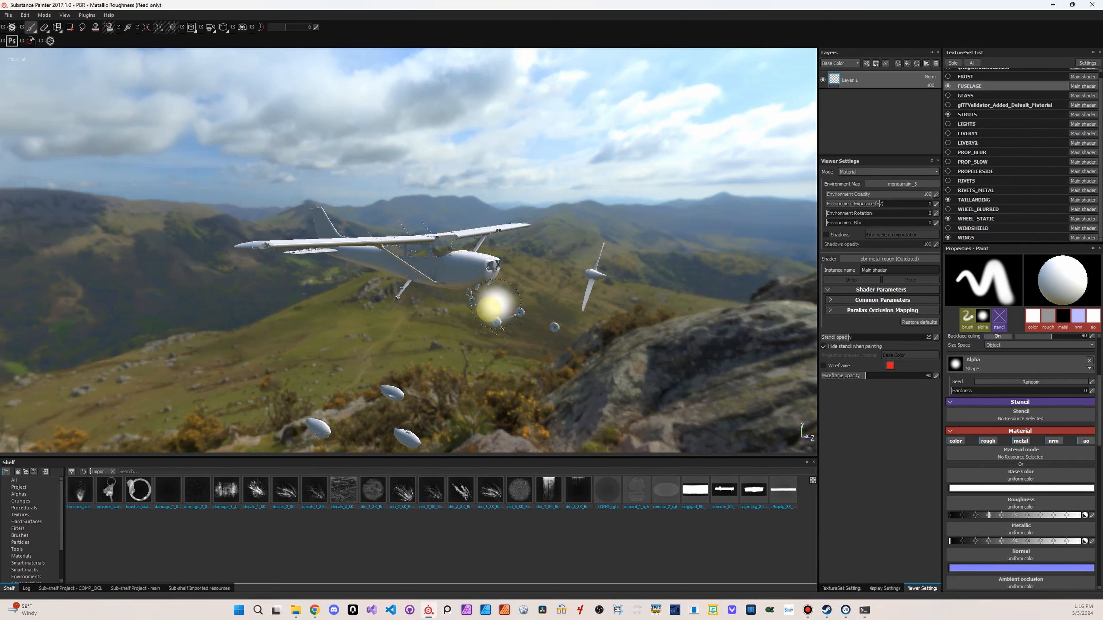
left_click_drag(480, 344, 183, 343, "alt")
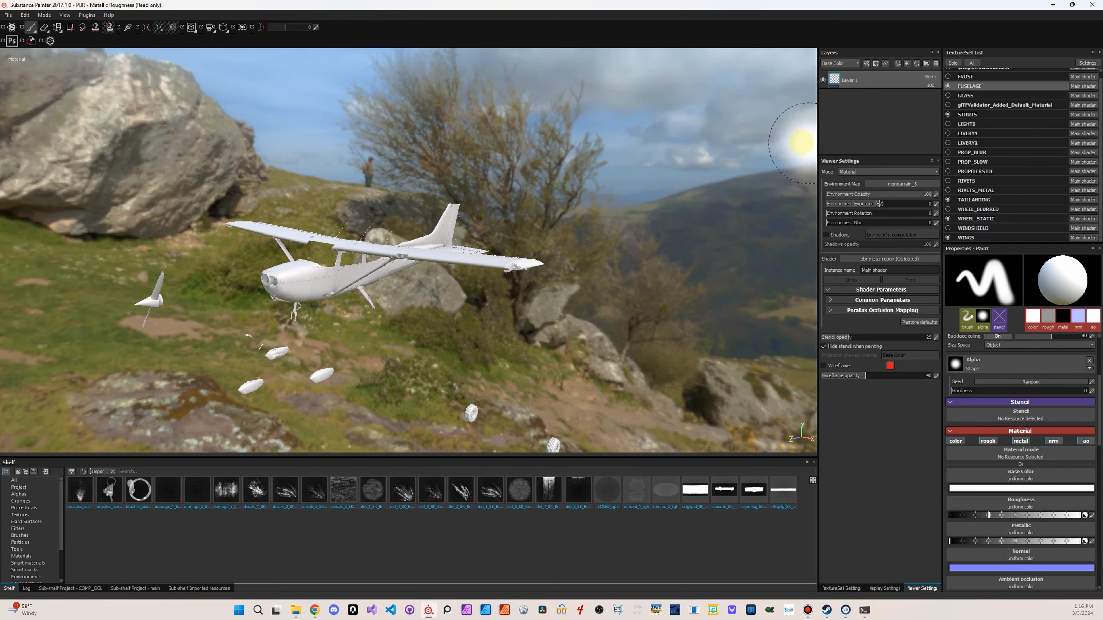
Try the over_the_clouds environment map and return to mondarrain_3
left_click(912, 183)
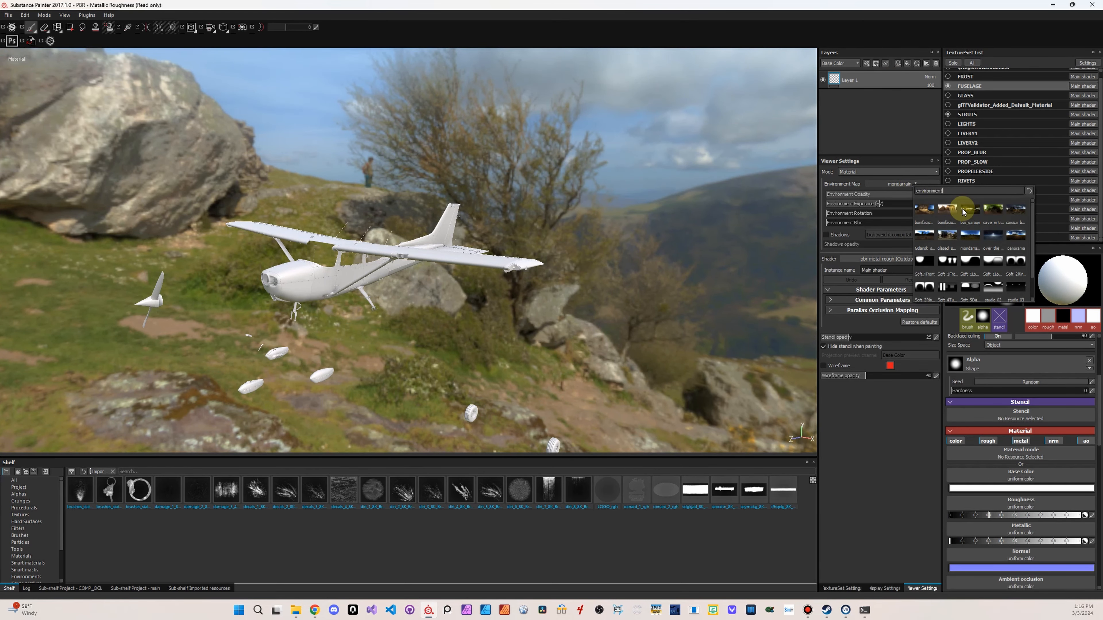
left_click(994, 236)
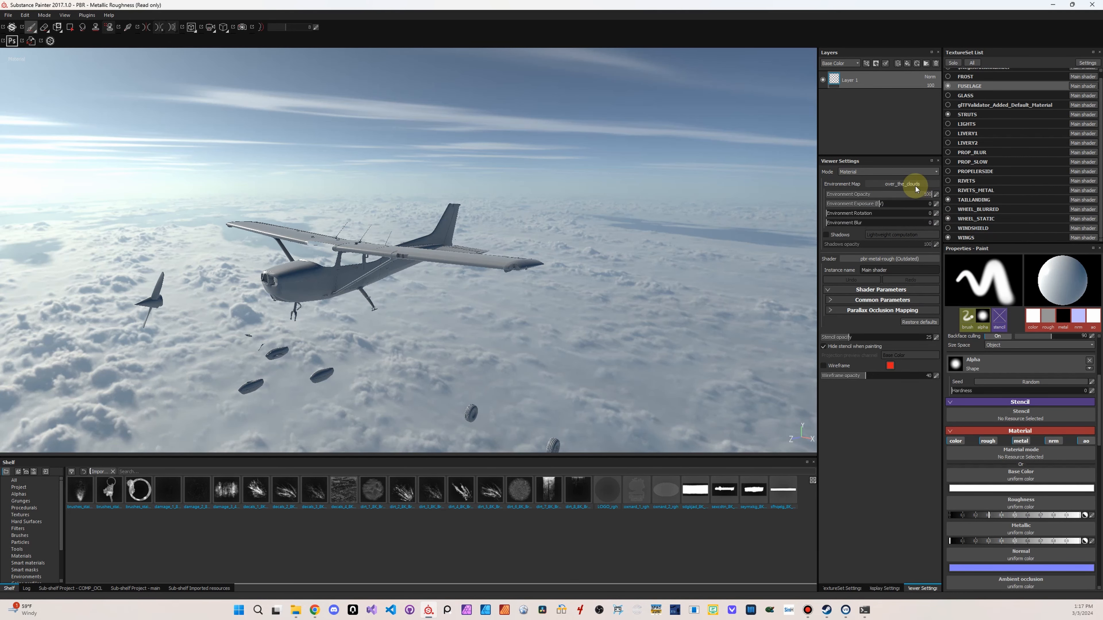
left_click(915, 186)
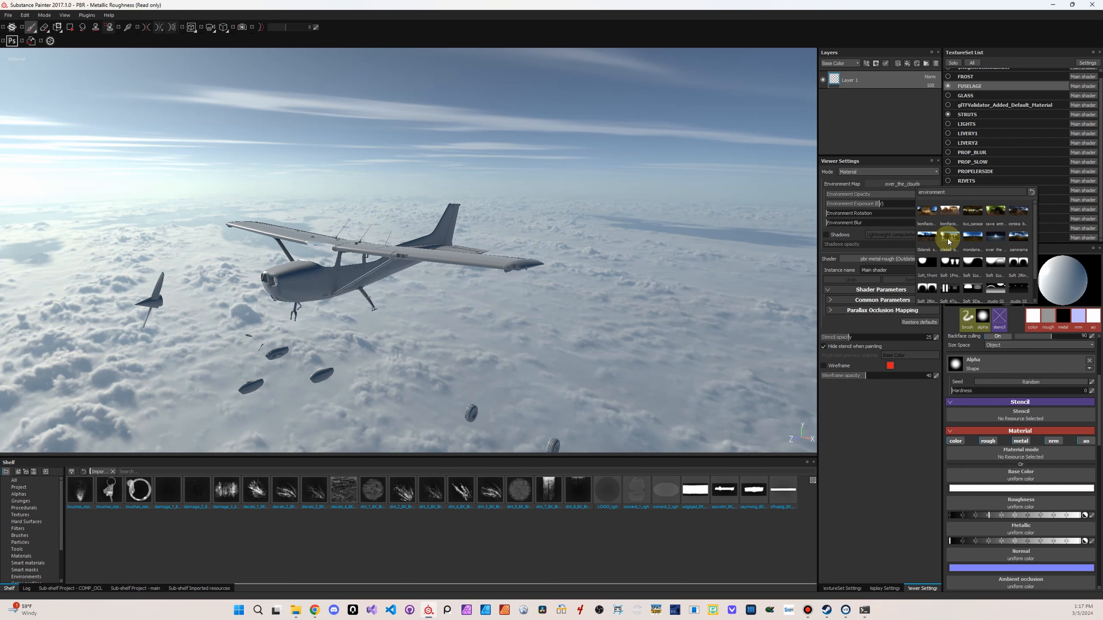
left_click(974, 239)
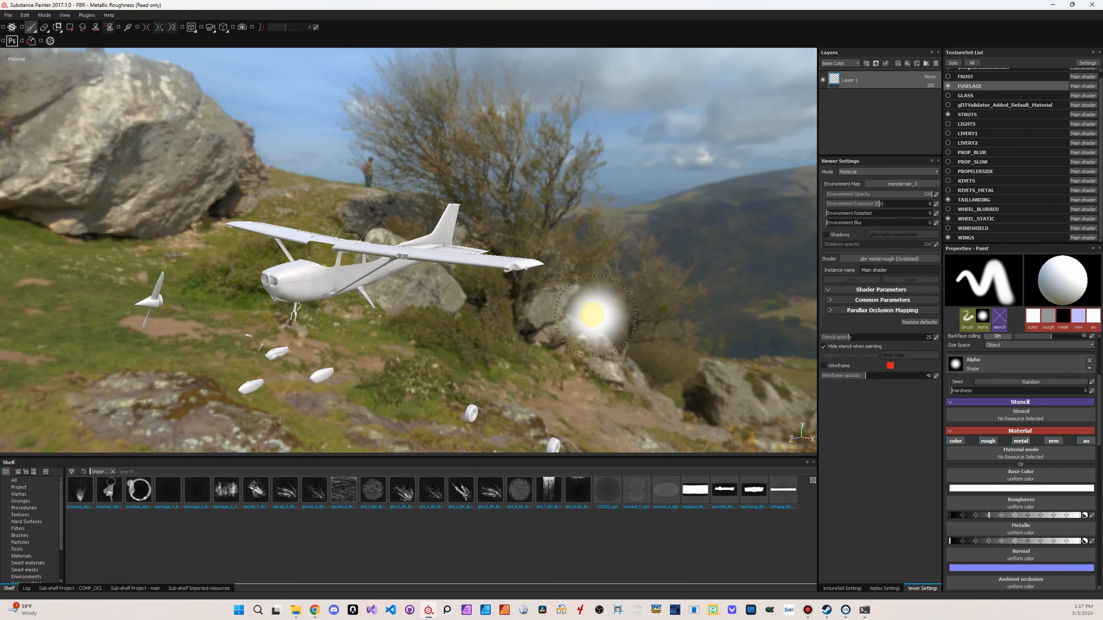
Replace the default paint layer of the FUSELAGE texture set with a fill layer
left_click_drag(437, 317, 419, 326, "alt")
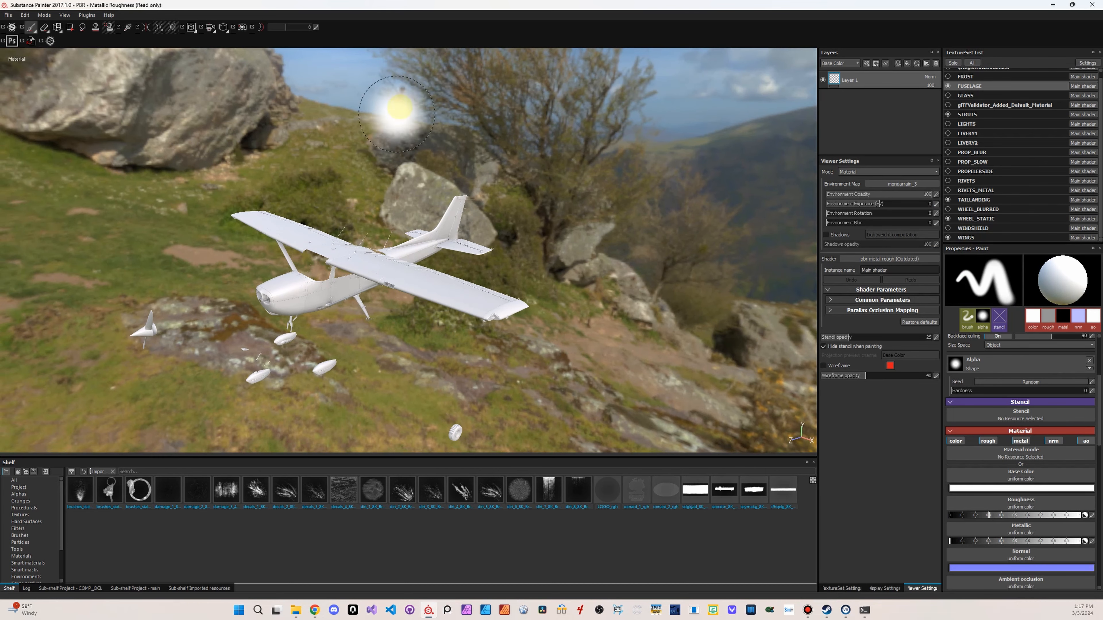
left_click_drag(335, 253, 440, 353, "alt")
middle_click_drag(433, 346, 552, 275, "alt")
left_click_drag(515, 312, 509, 313, "alt")
middle_click_drag(536, 304, 492, 324, "alt")
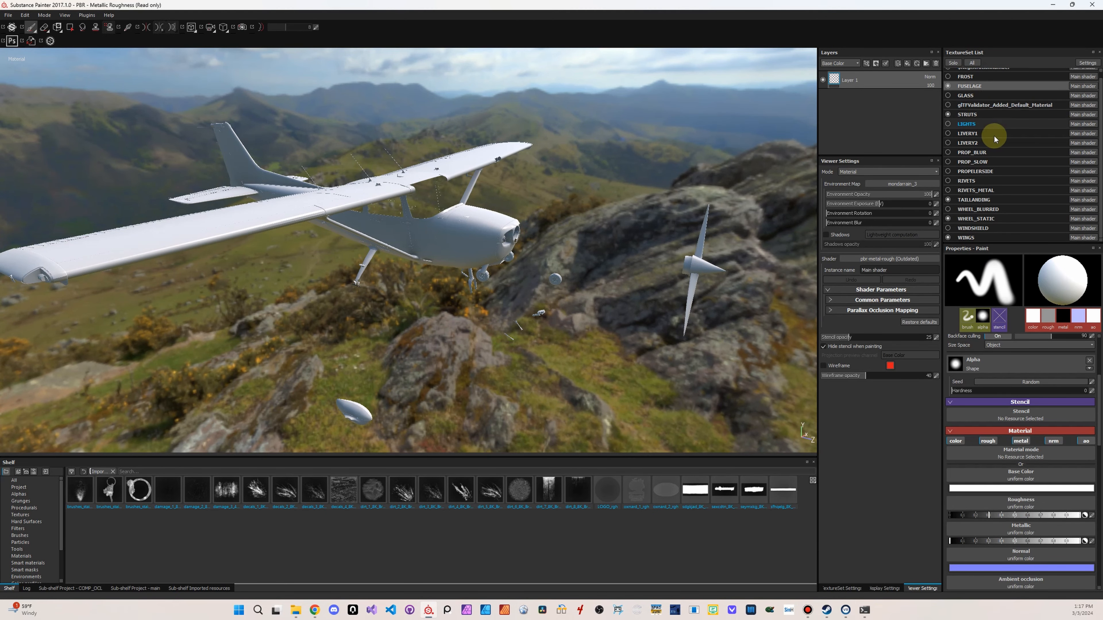
scroll(980, 103, "up", 1)
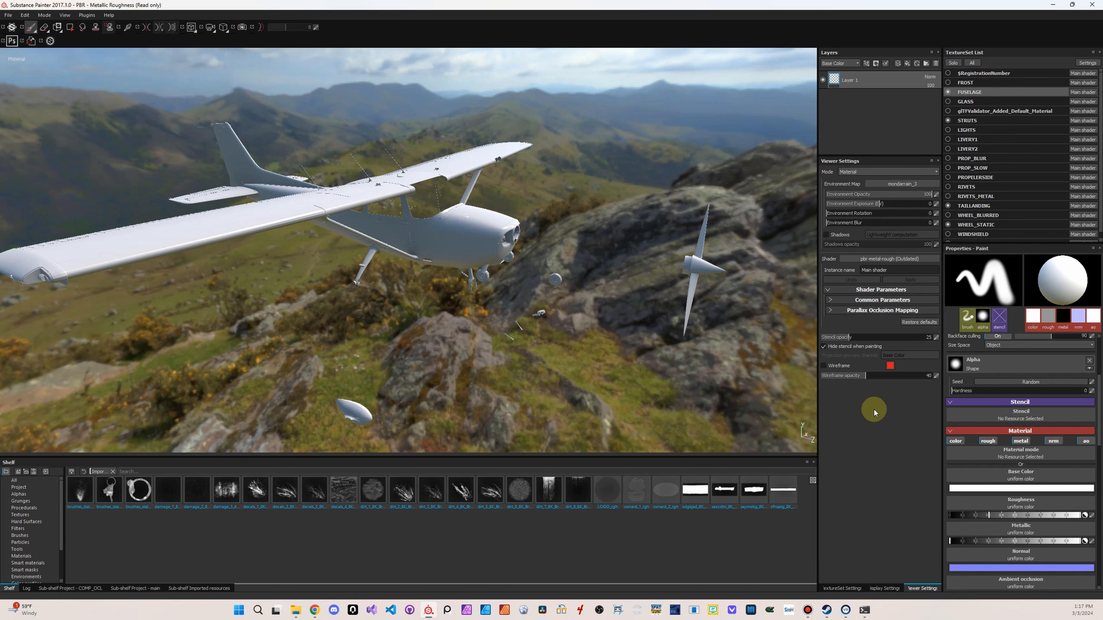
left_click(936, 63)
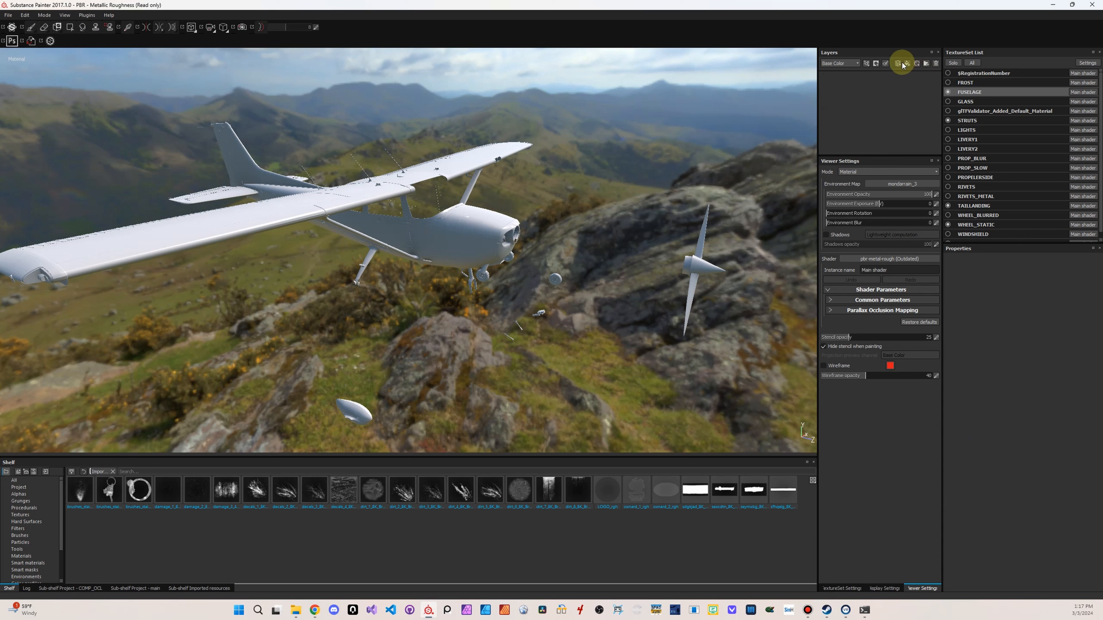
left_click(907, 65)
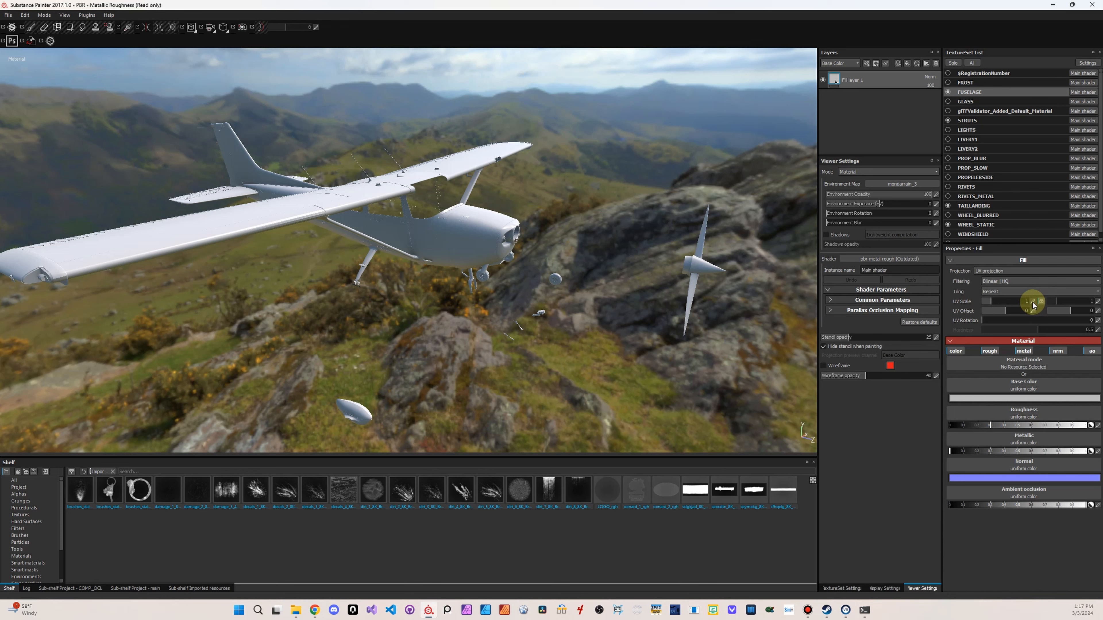
Clear the import filter from the shelf and search all resources for FAUX
left_click(113, 472)
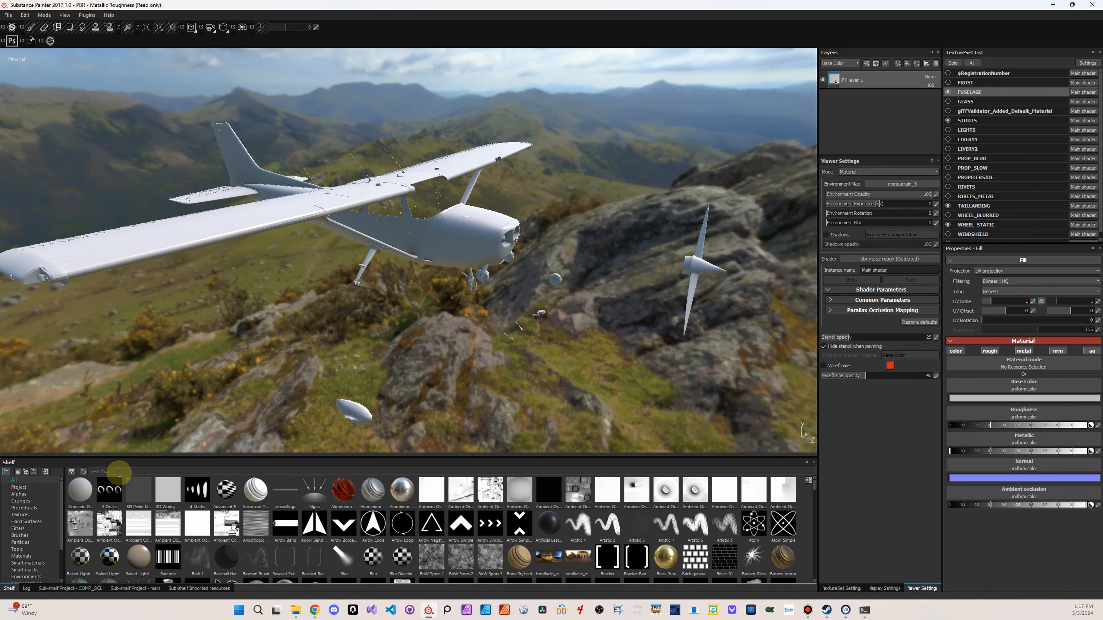
type("FAUX")
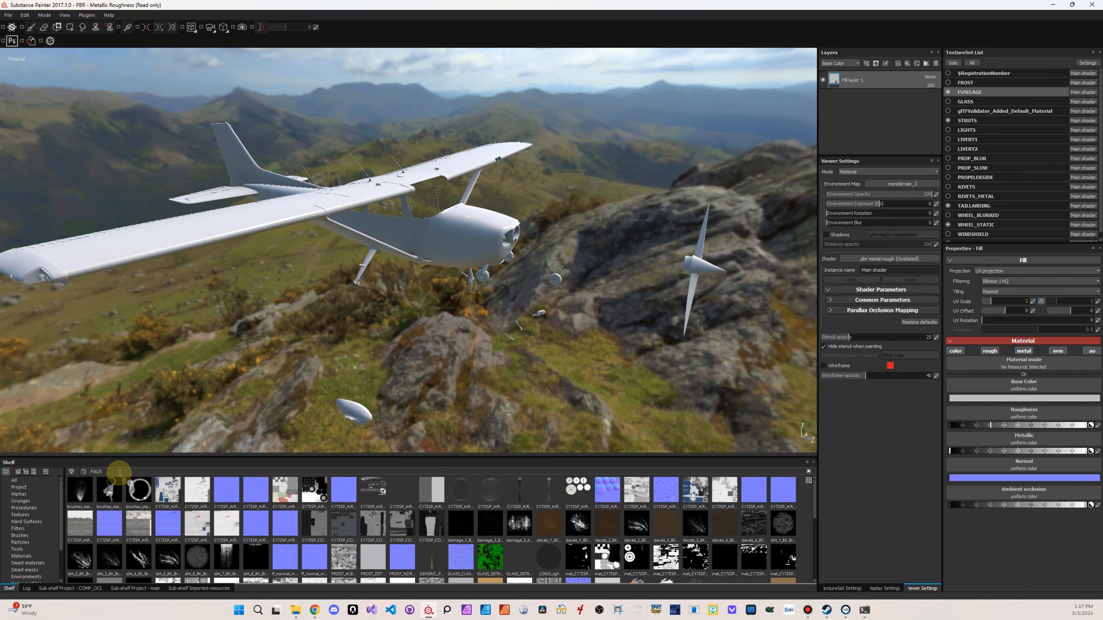
type("B")
key("BackSpace")
type("C")
key("BackSpace")
type("17")
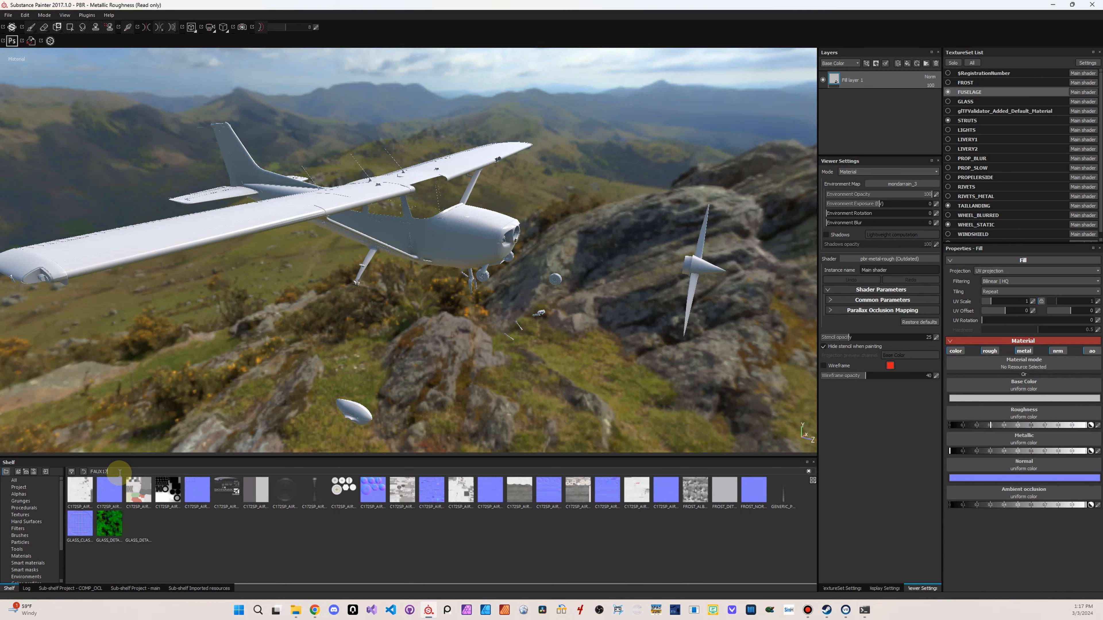
key("BackSpace")
key("BackSpace")
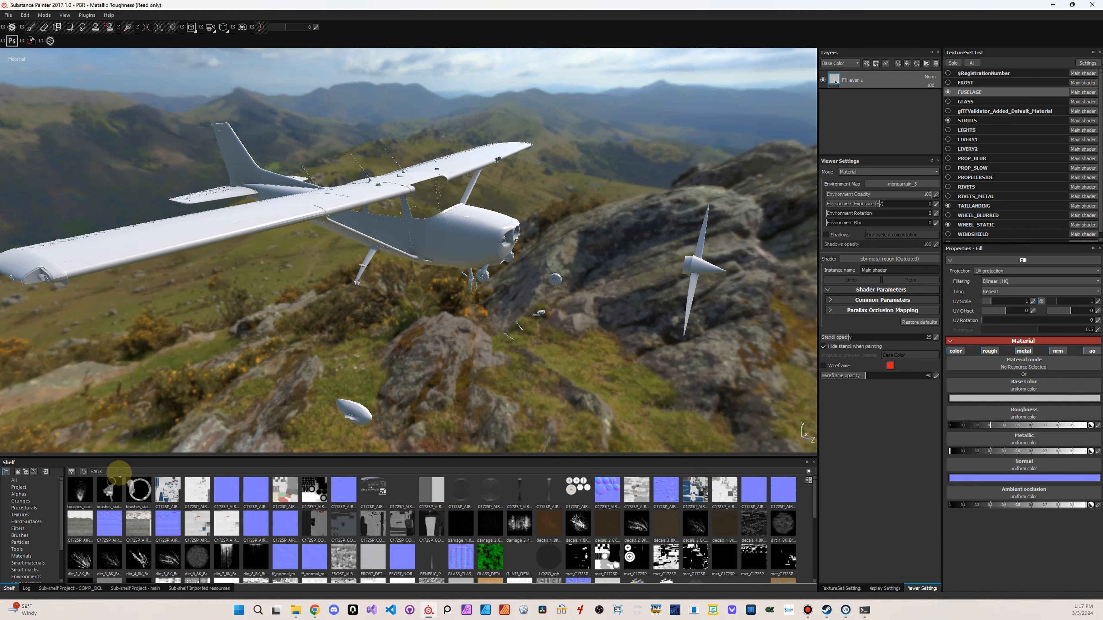
Narrow the shelf search to FAUX FUSE to isolate the fuselage textures
scroll(35, 525, "down", 3)
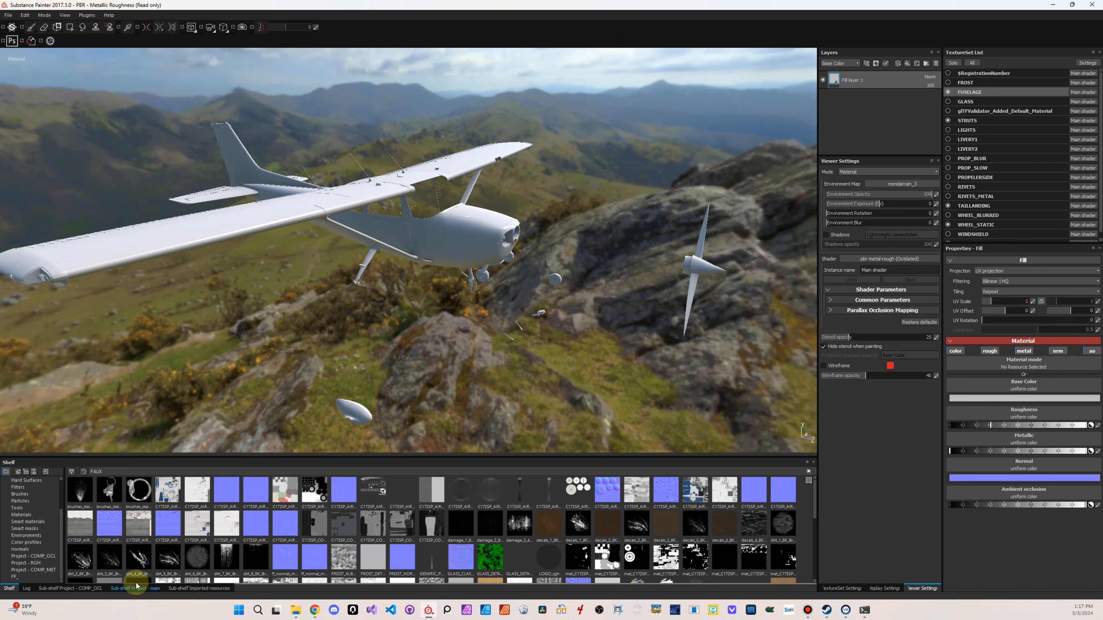
scroll(228, 493, "down", 3)
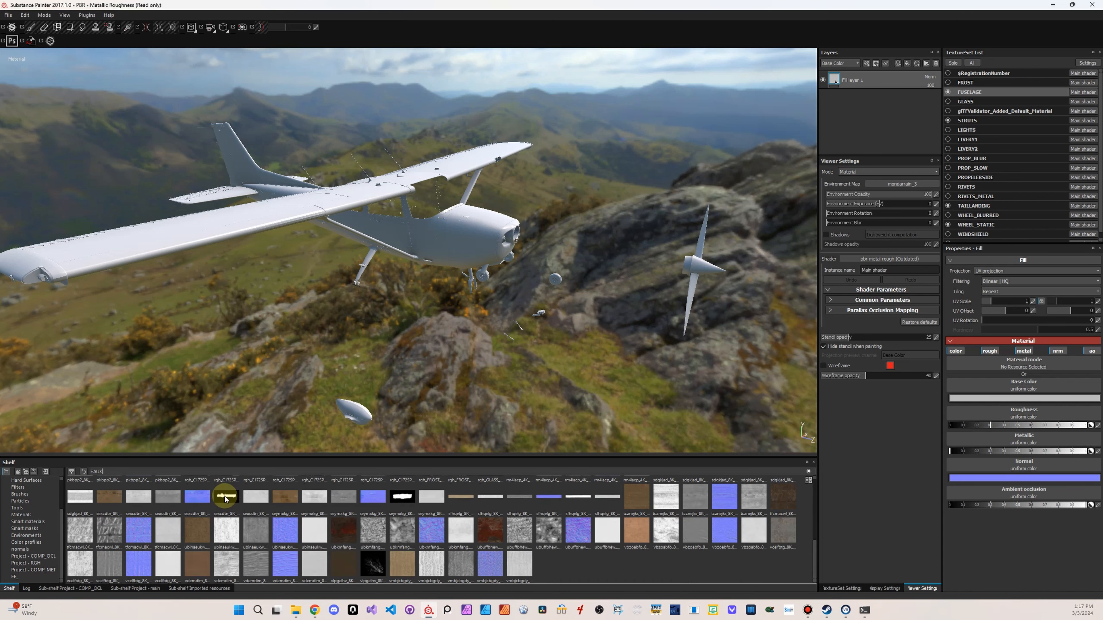
scroll(228, 494, "up", 3)
left_click_drag(173, 493, 1002, 368)
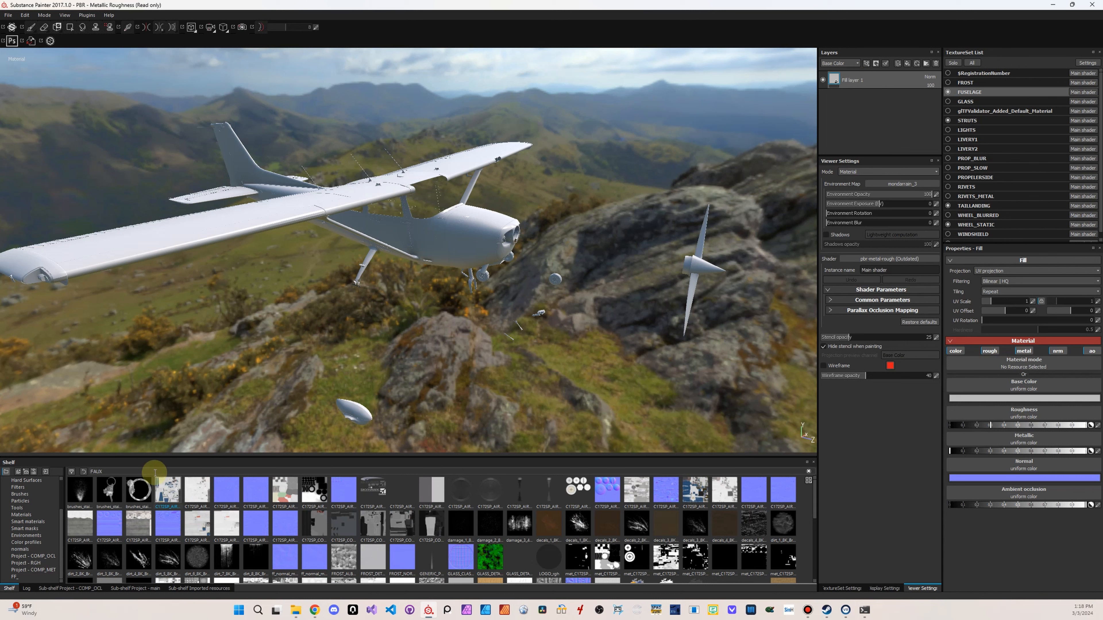
type("SE")
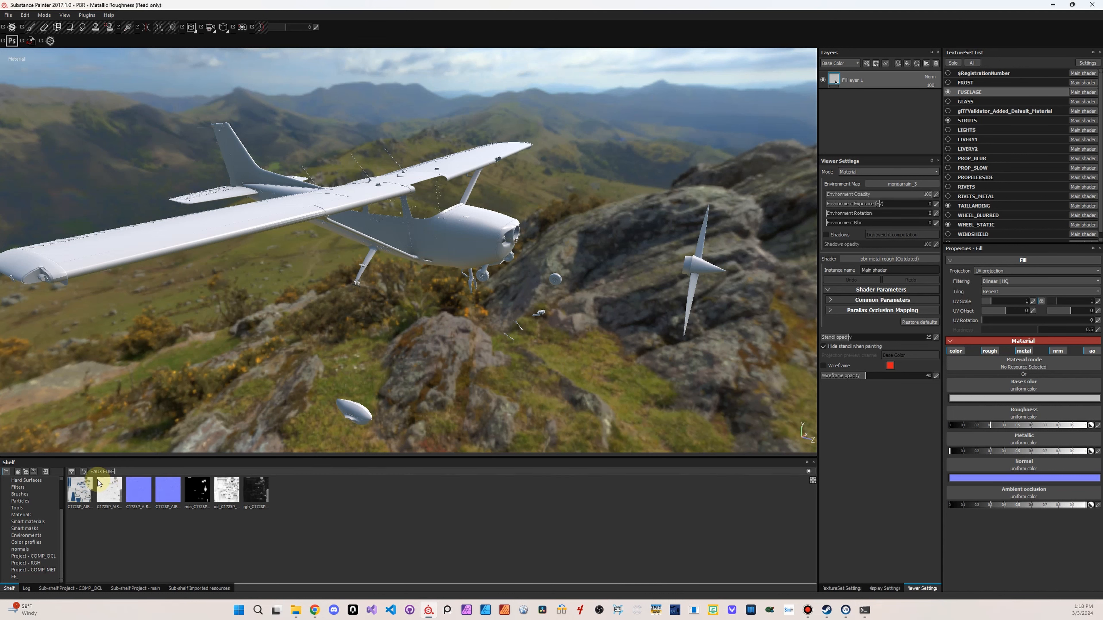
Assign the C172SP_AIRFRAME_FUSELAGE albedo, normal, metallic, ambient occlusion and roughness textures to the fill layer's matching channels
left_click_drag(84, 488, 1037, 388)
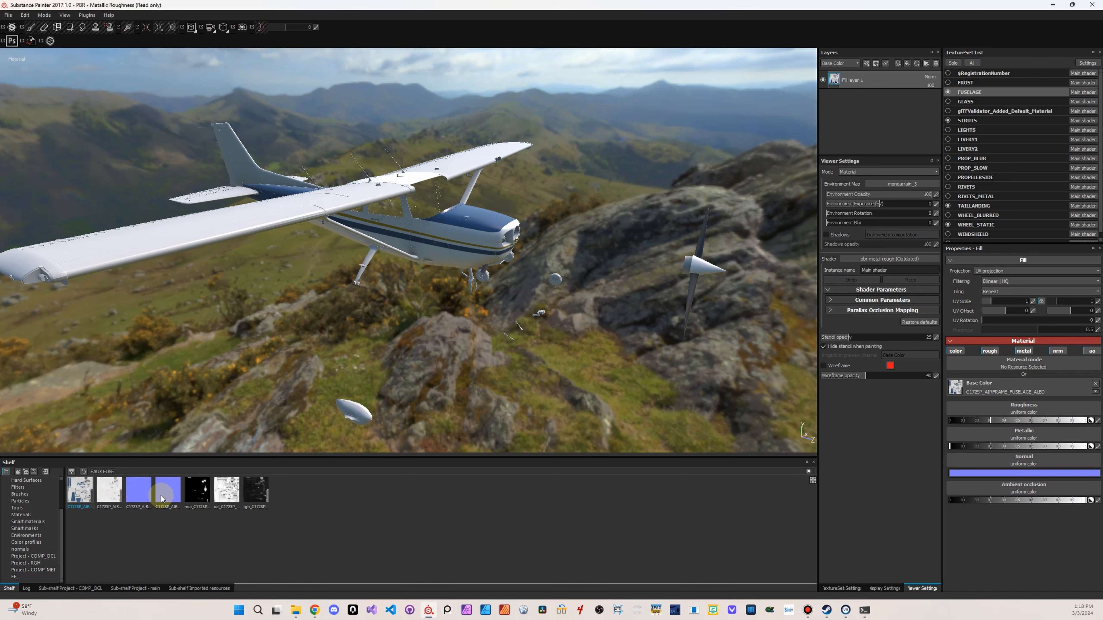
mouse_move(144, 496)
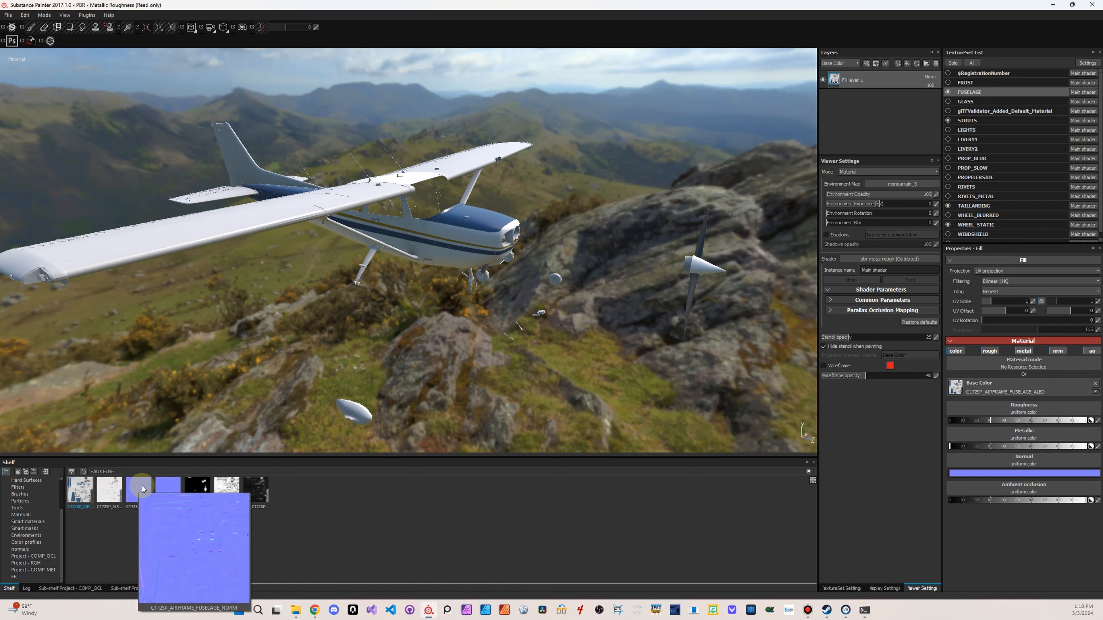
left_click_drag(147, 489, 1046, 465)
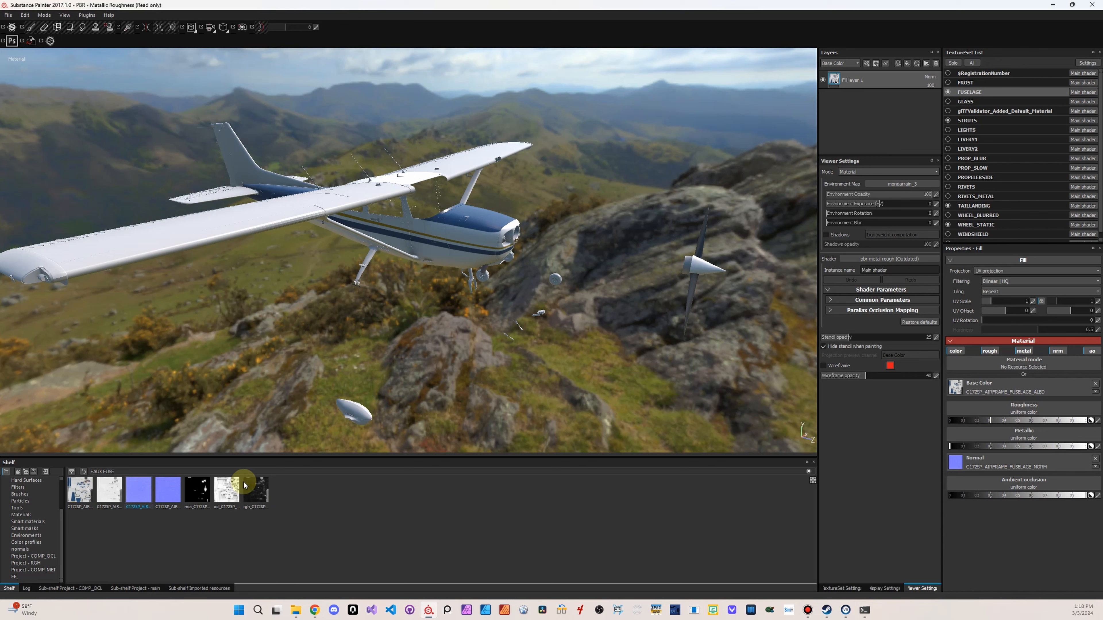
left_click_drag(202, 493, 1024, 438)
left_click_drag(225, 494, 1019, 486)
left_click_drag(256, 493, 1018, 417)
Inspect the textured fuselage along its side and around the nose for stripes, panel lines and reflections
left_click_drag(586, 279, 199, 247, "alt")
right_click_drag(513, 270, 640, 281, "alt")
left_click_drag(640, 280, 421, 265, "alt")
middle_click_drag(513, 267, 221, 305, "alt")
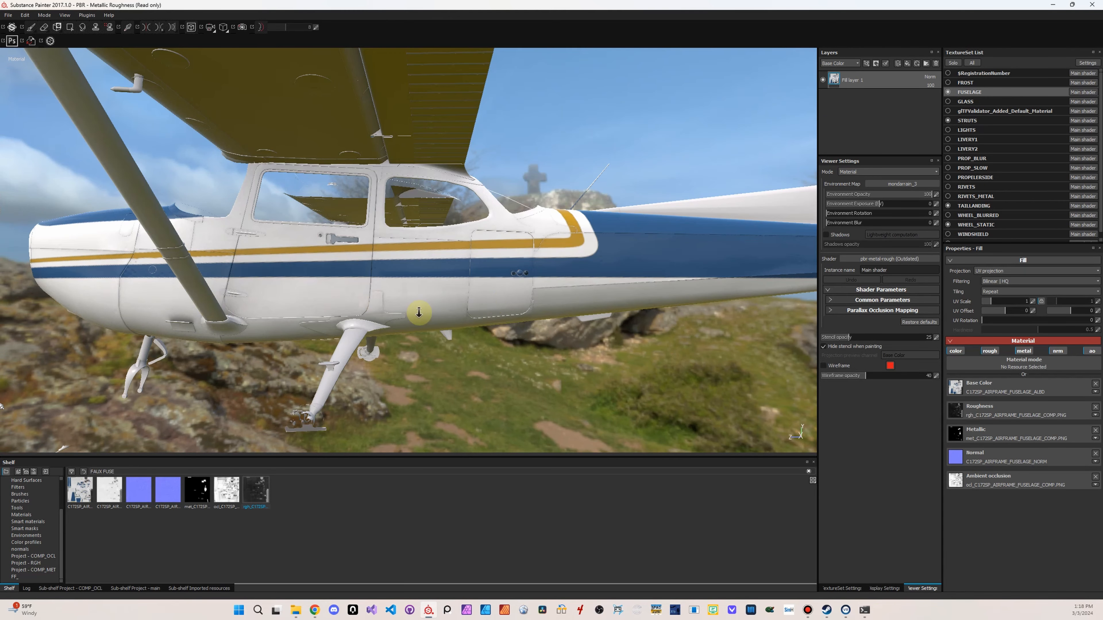
right_click_drag(419, 312, 246, 317, "alt")
left_click_drag(295, 317, 738, 319, "alt")
middle_click_drag(543, 313, 758, 311, "alt")
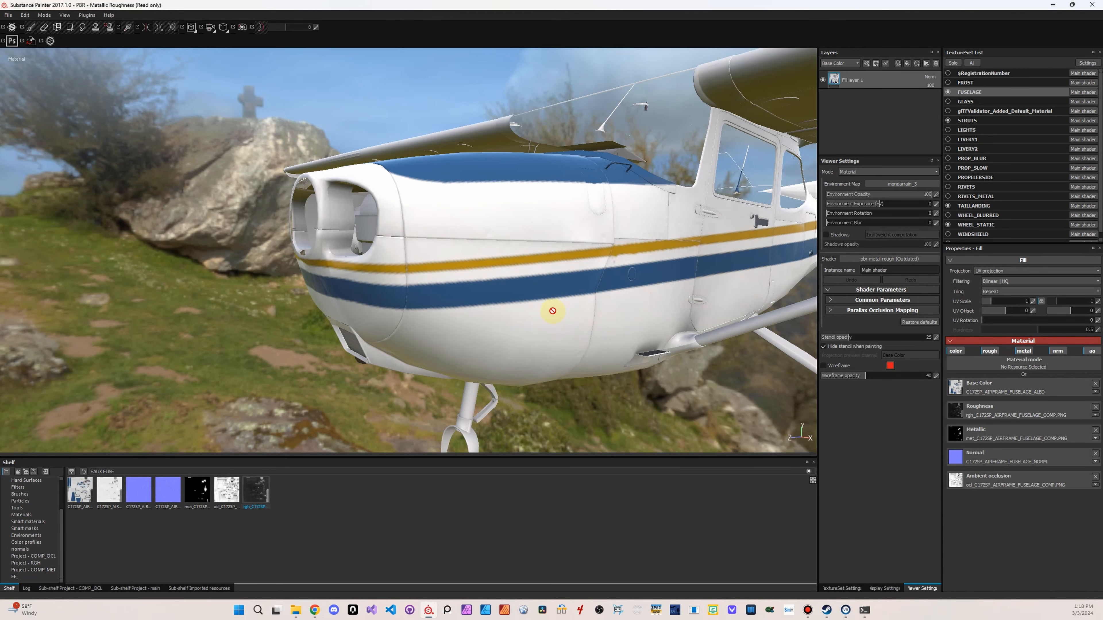
right_click_drag(553, 311, 614, 303, "alt")
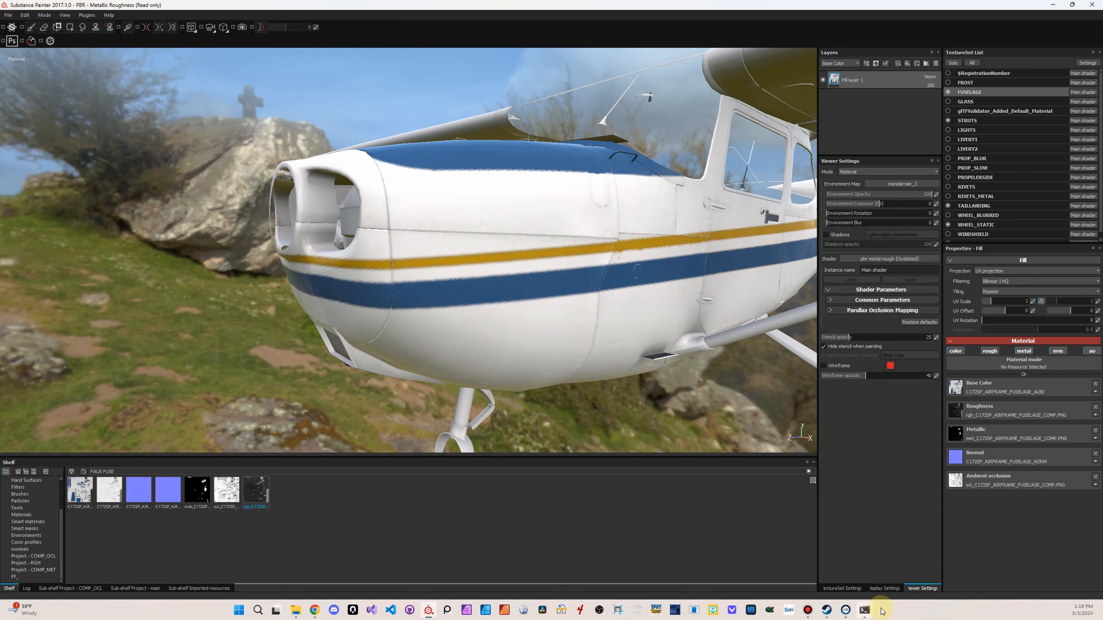
Show the texture set settings for FUSELAGE and check the nose from both sides of the aircraft
left_click(843, 589)
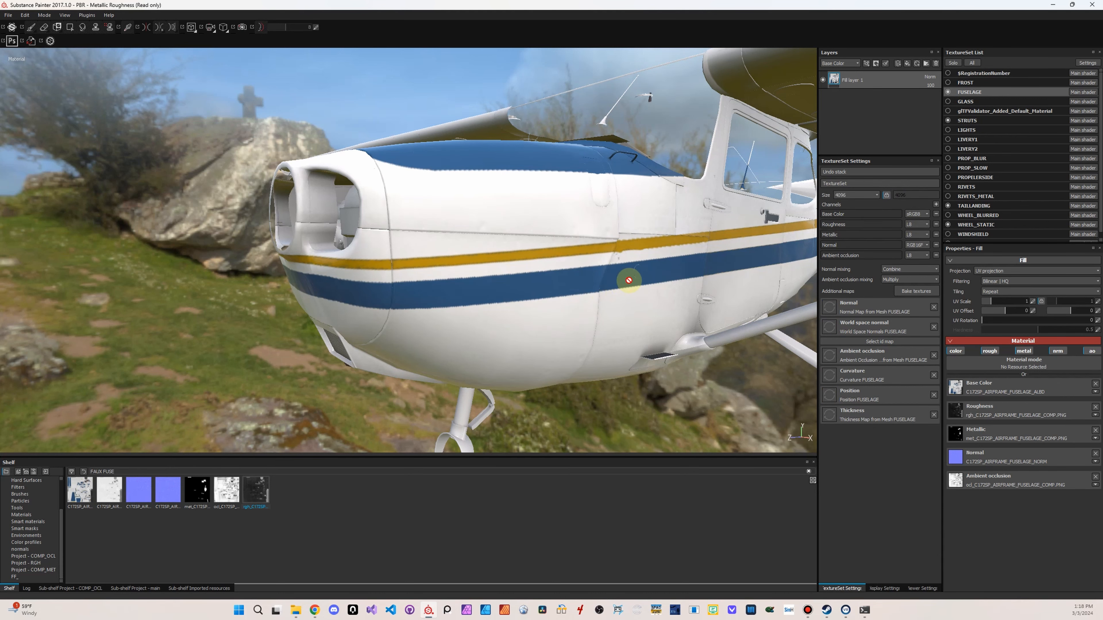
left_click_drag(629, 281, 387, 328, "alt")
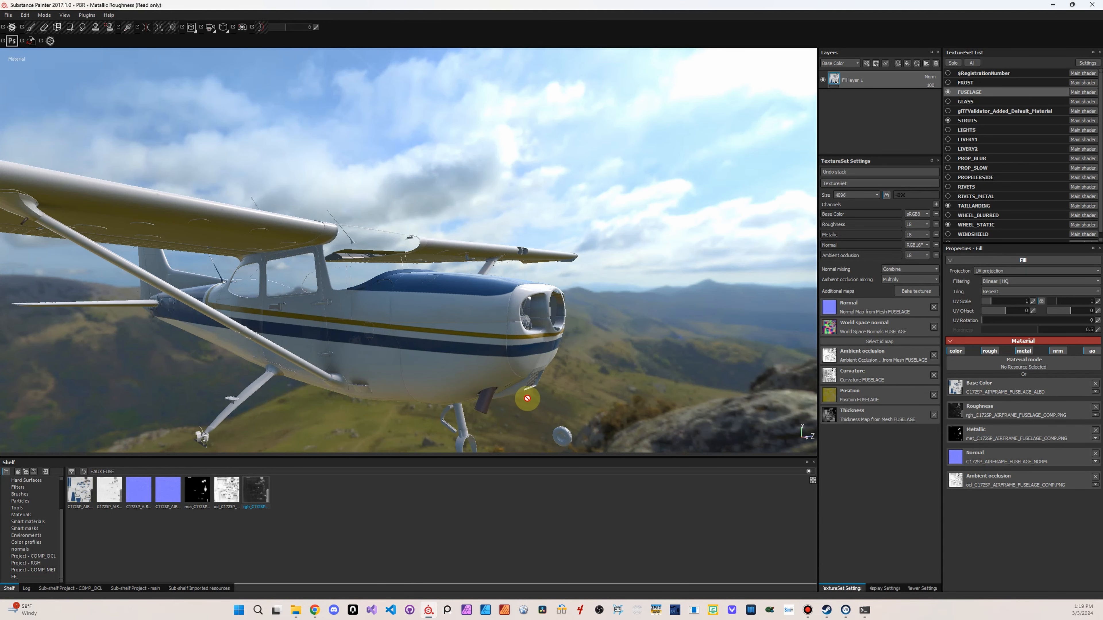
left_click_drag(605, 313, 551, 280, "alt")
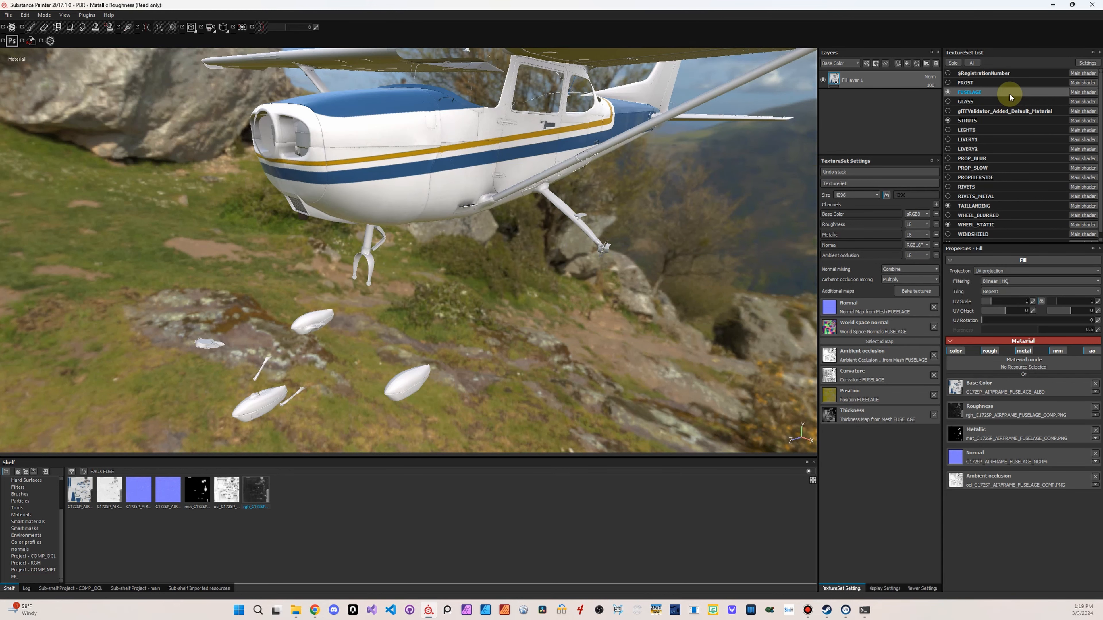
Select the STRUTS texture set and filter the shelf to FAUX STRUT
left_click(984, 121)
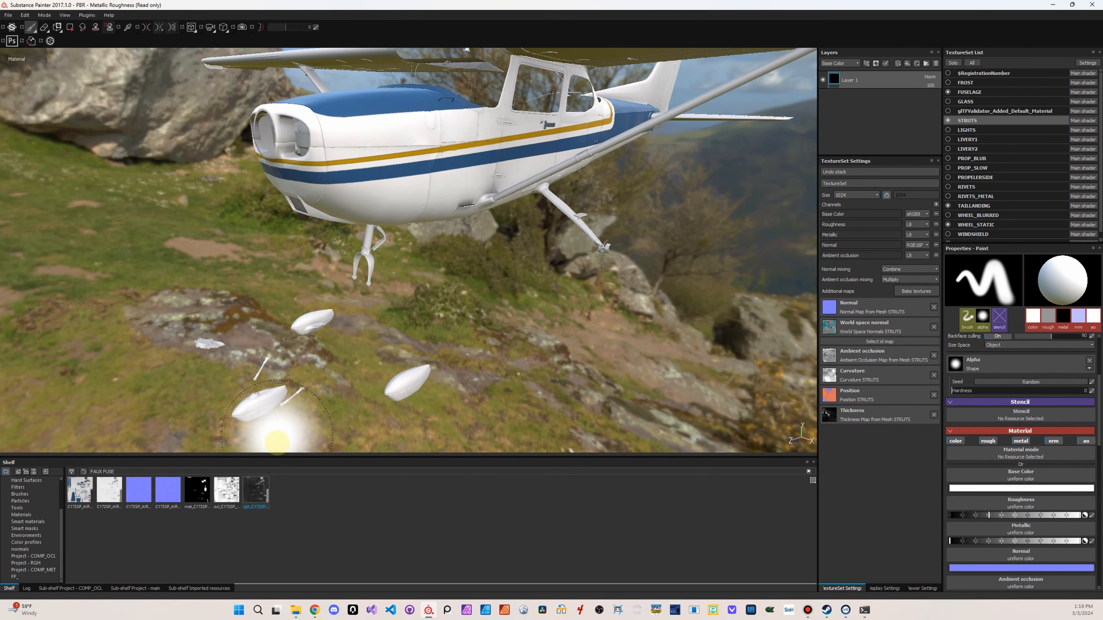
left_click(163, 471)
key("BackSpace")
key("BackSpace")
key("BackSpace")
key("BackSpace")
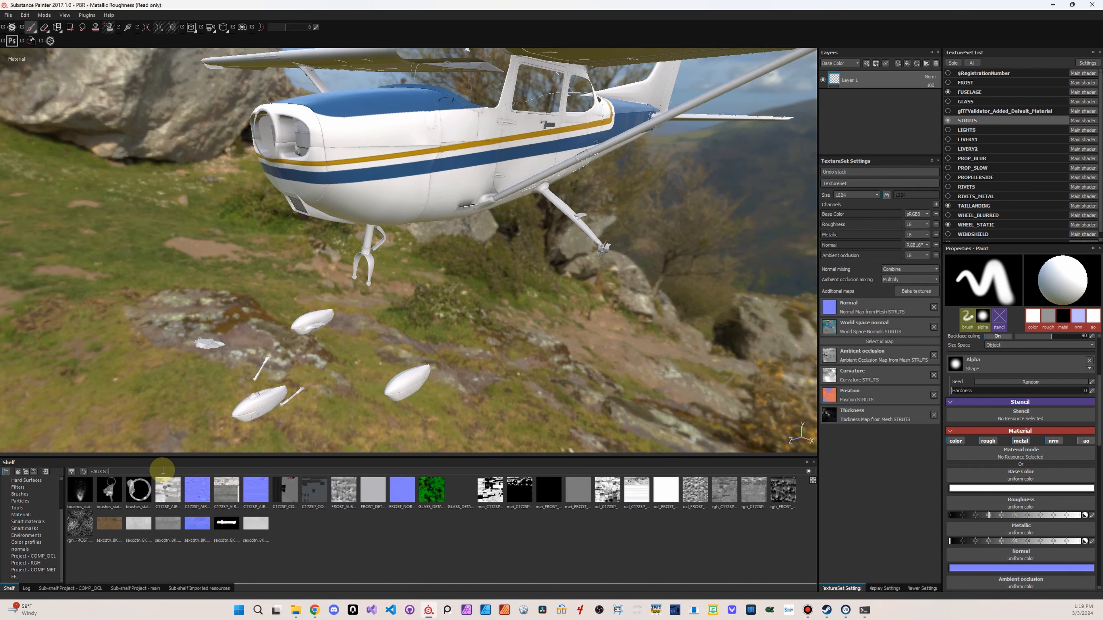
type("STRUT")
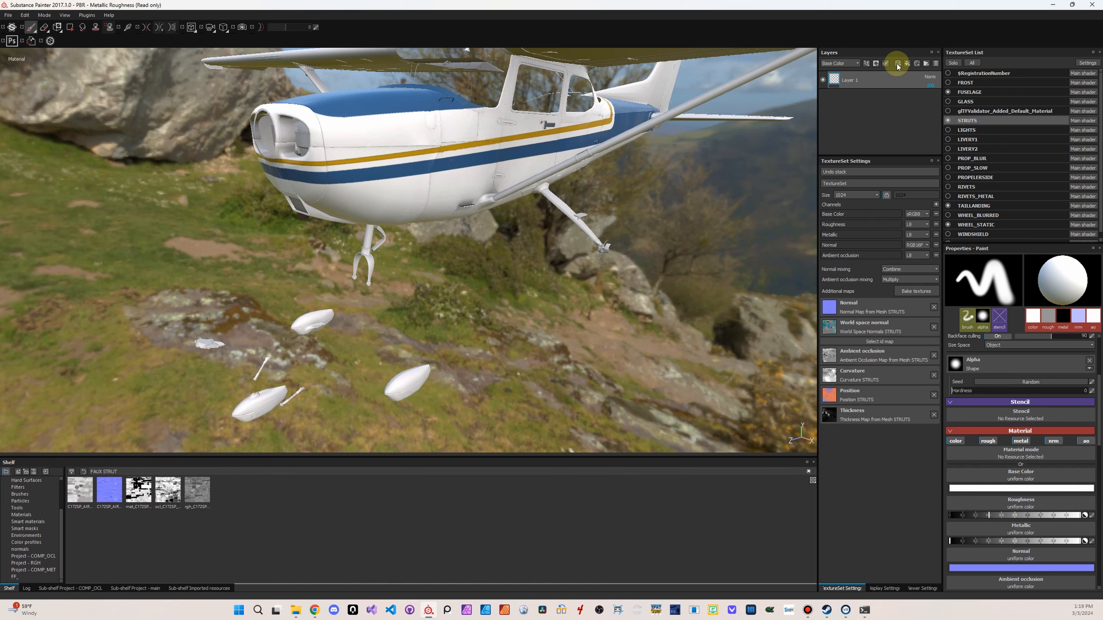
Replace the STRUTS paint layer with a fill layer using C172SP_AIRFRAME_STRUTS_ALBD.PNG as base color and a UV scale of 1
left_click(936, 64)
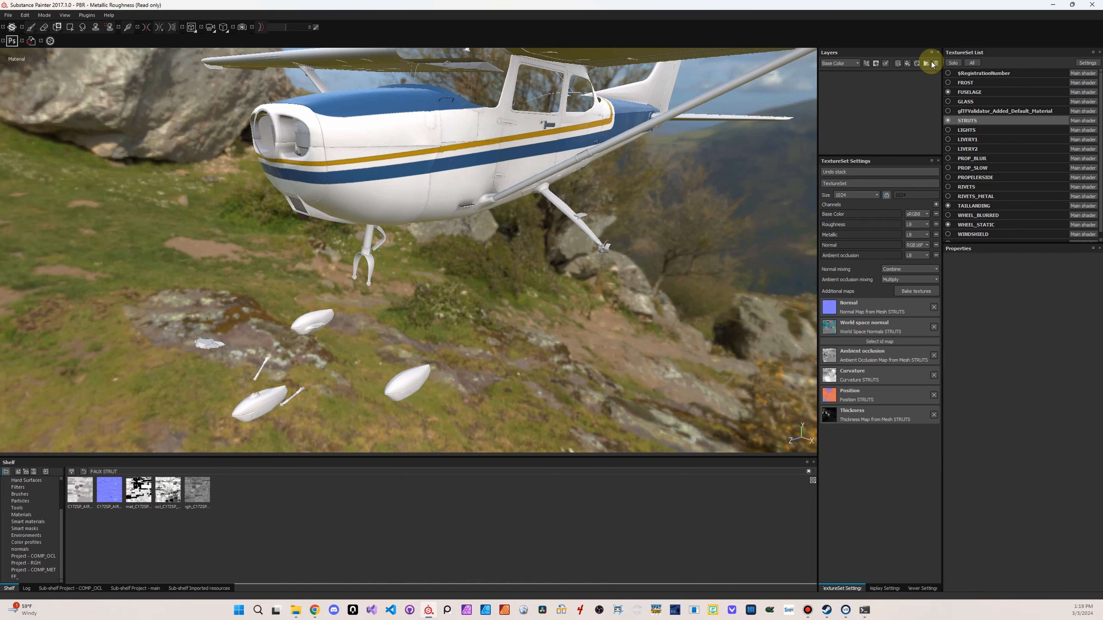
left_click(907, 64)
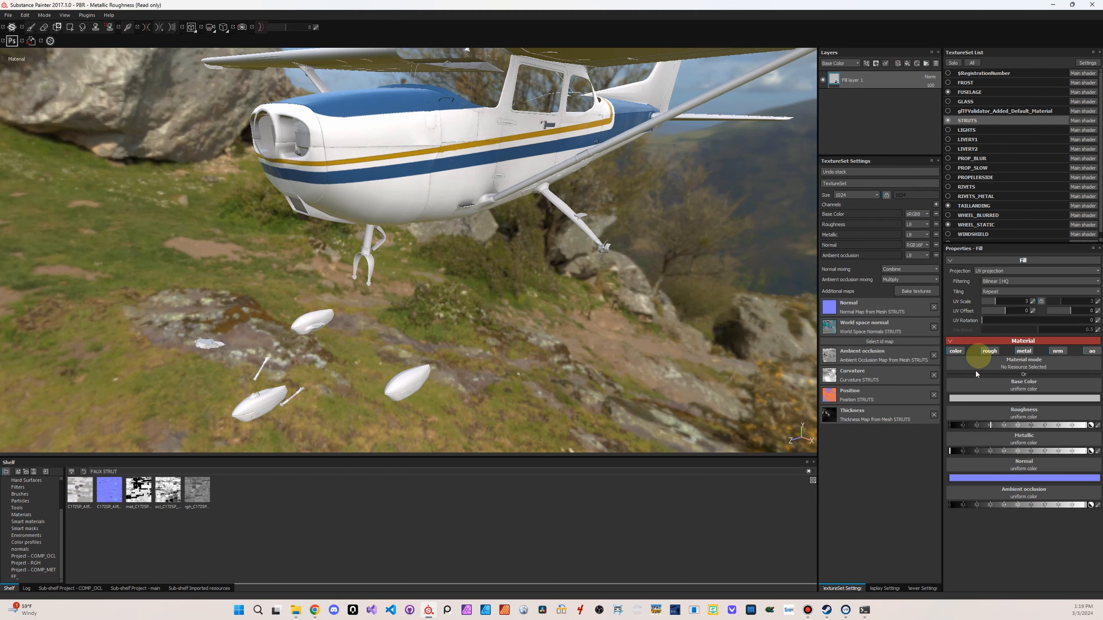
left_click_drag(80, 491, 1042, 389)
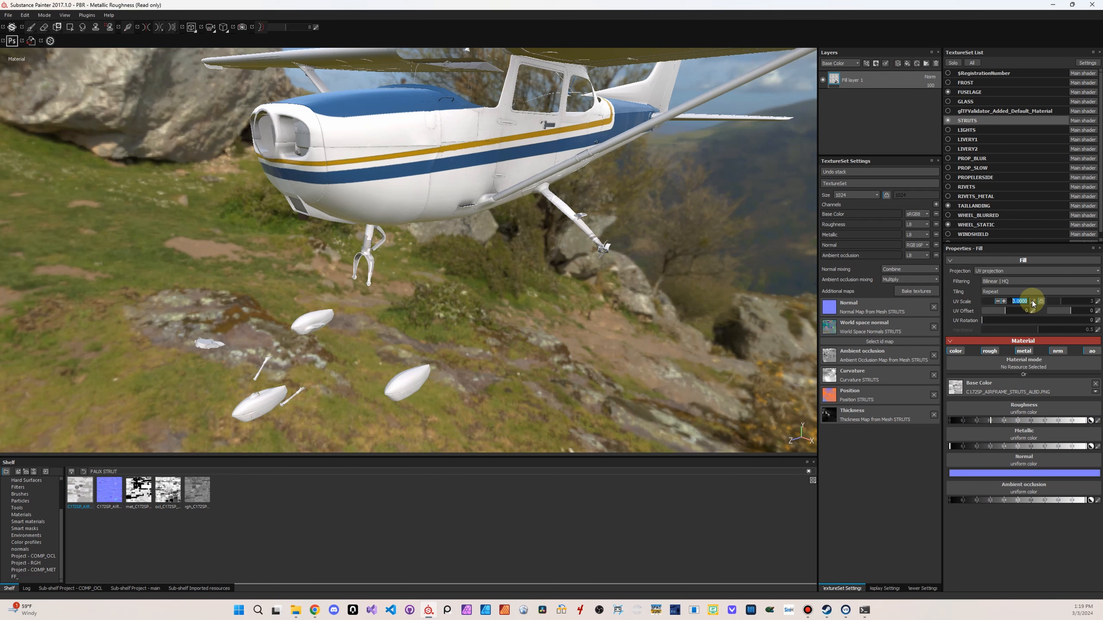
type("1")
key("Return")
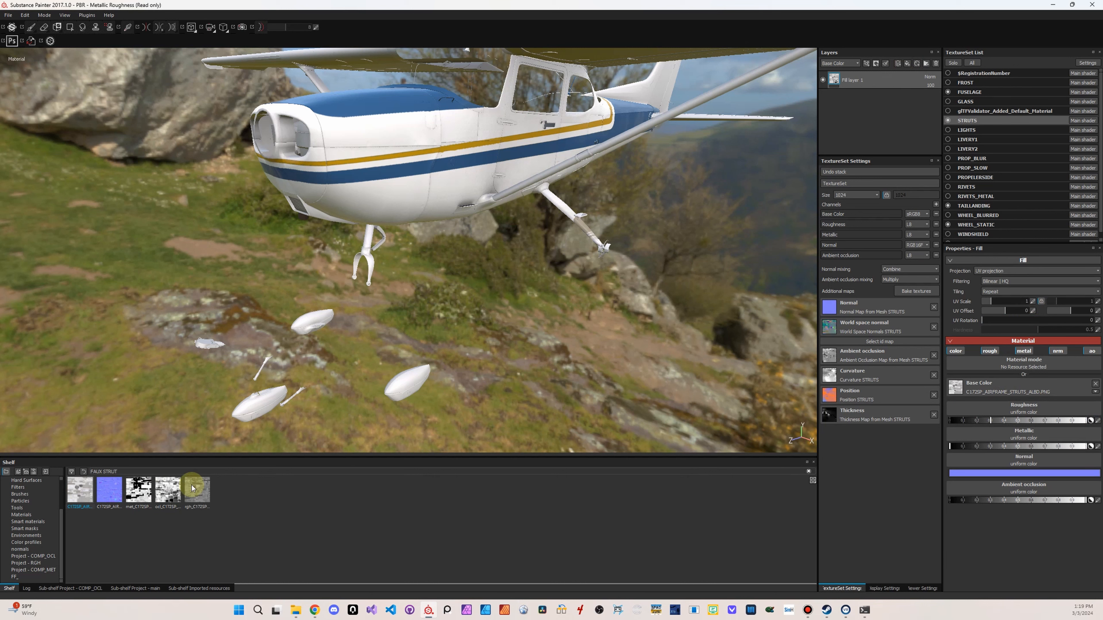
Assign the C172SP_AIRFRAME_STRUTS normal, metallic, ambient occlusion and roughness textures to the matching channels of the fill layer
left_click_drag(111, 495, 988, 441)
left_click(136, 497)
left_click(165, 500)
left_click_drag(168, 493, 1020, 483)
left_click(196, 493)
left_click_drag(196, 493, 1027, 413)
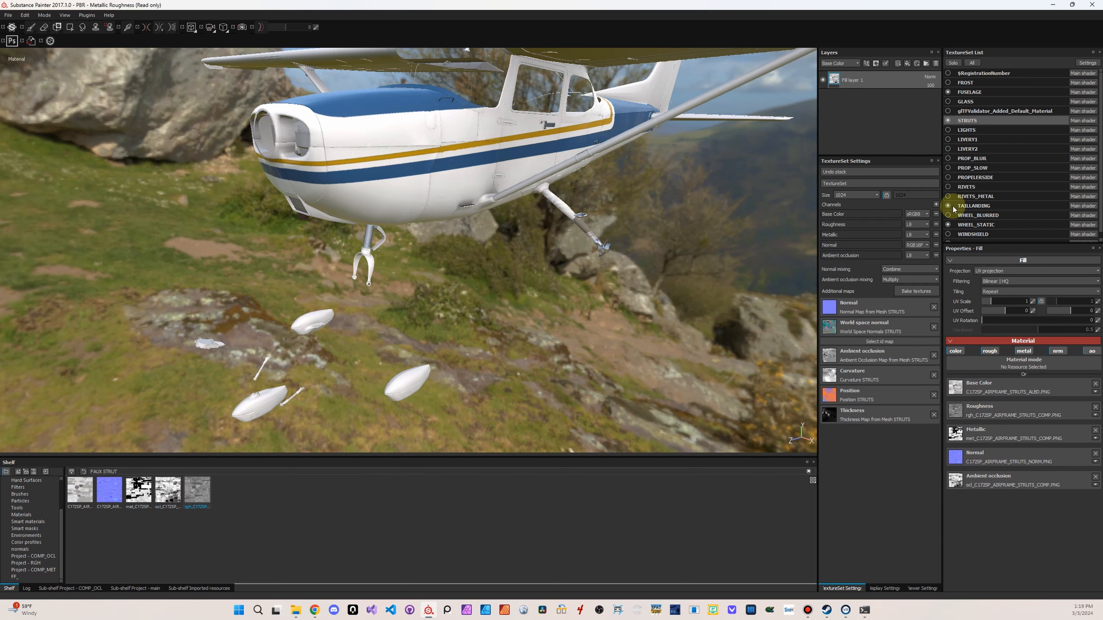
Replace the TAILLANDING texture set's paint layer with a fill layer and filter the shelf to FAUX TAILLA
left_click(969, 207)
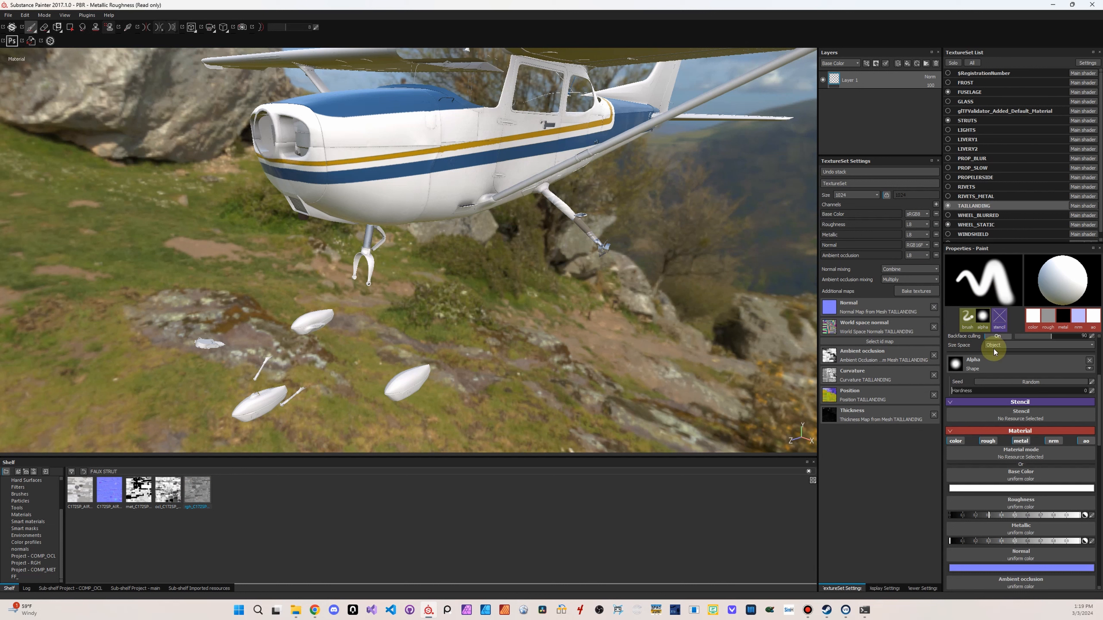
left_click(936, 64)
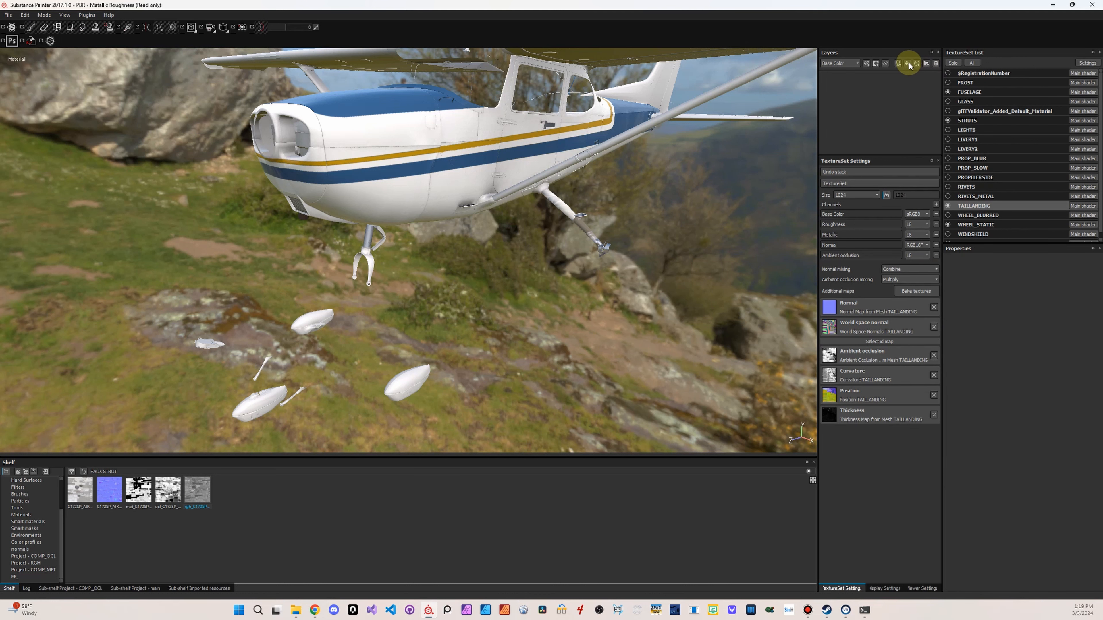
left_click(908, 63)
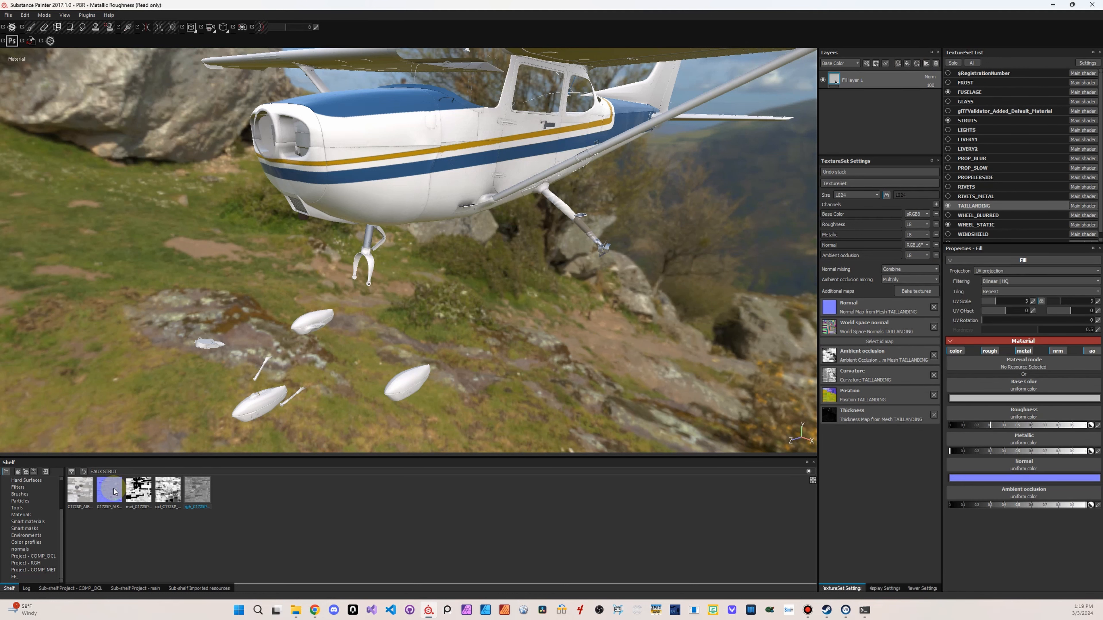
double_click(107, 472)
type("TAILLA")
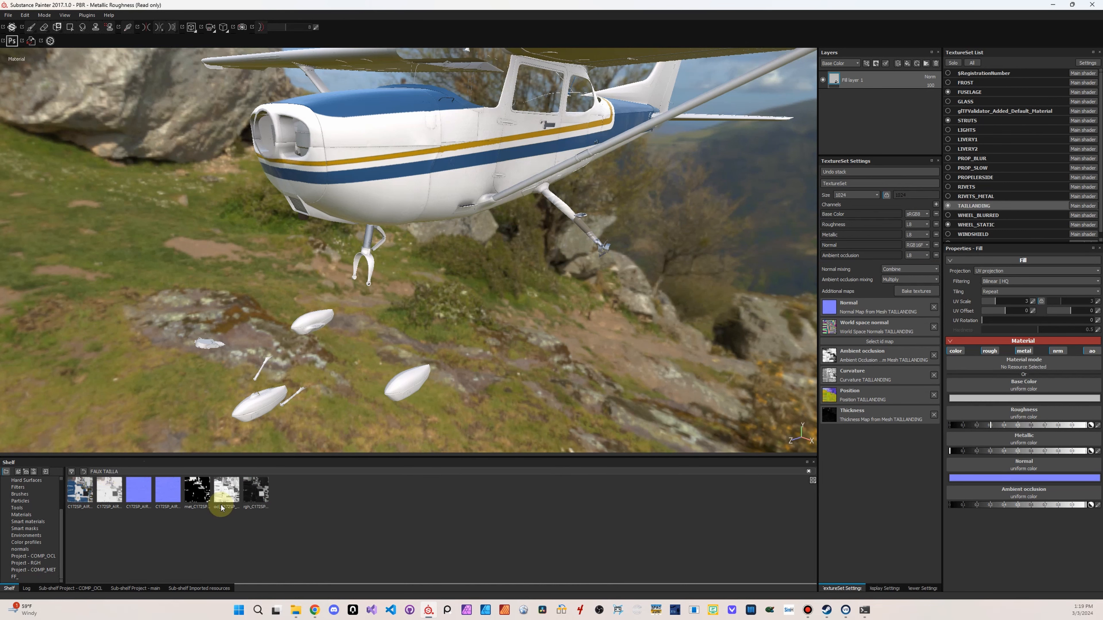
Use C172SP_AIRFRAME_TAILLANDING_ALBD as the fill layer's base color and set the UV scale to 1
left_click_drag(80, 490, 1019, 390)
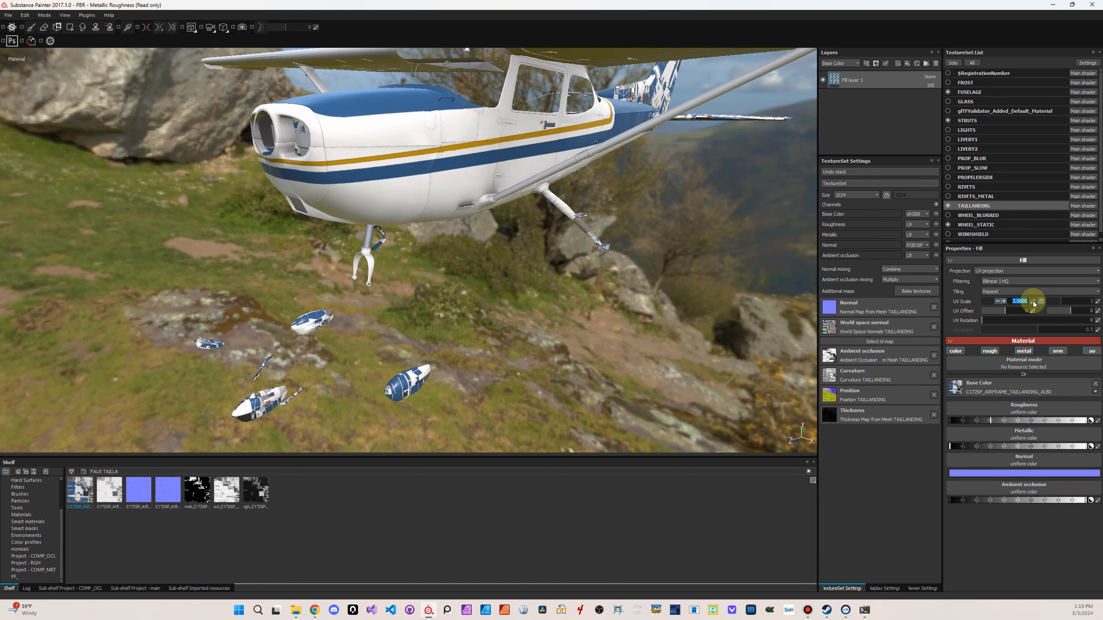
type("1")
key("Return")
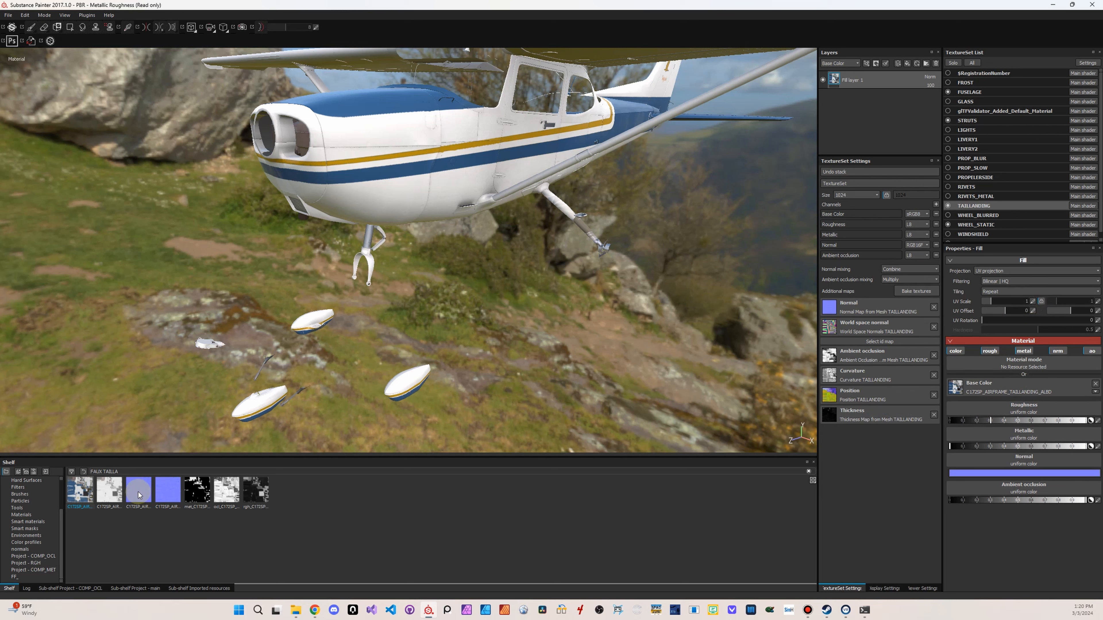
Assign C172SP_AIRFRAME_TAILLANDING_ALBD to the normal channel and the TAILLANDING_COMP metallic, ambient occlusion and roughness textures to their matching channels
mouse_move(139, 492)
left_click_drag(138, 493, 1066, 462)
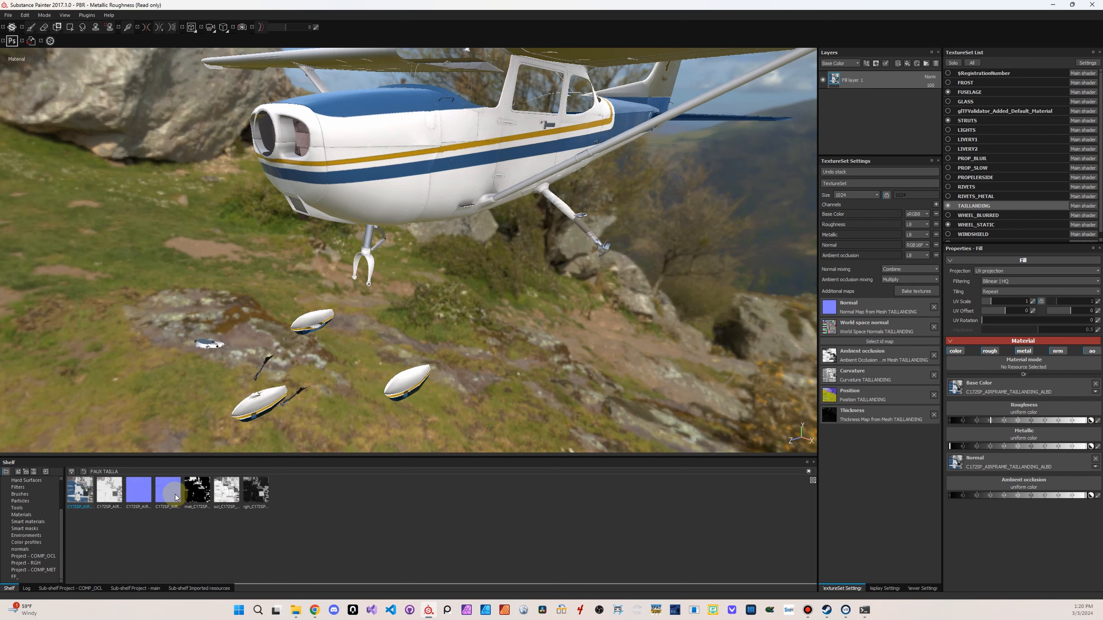
left_click_drag(199, 493, 1042, 438)
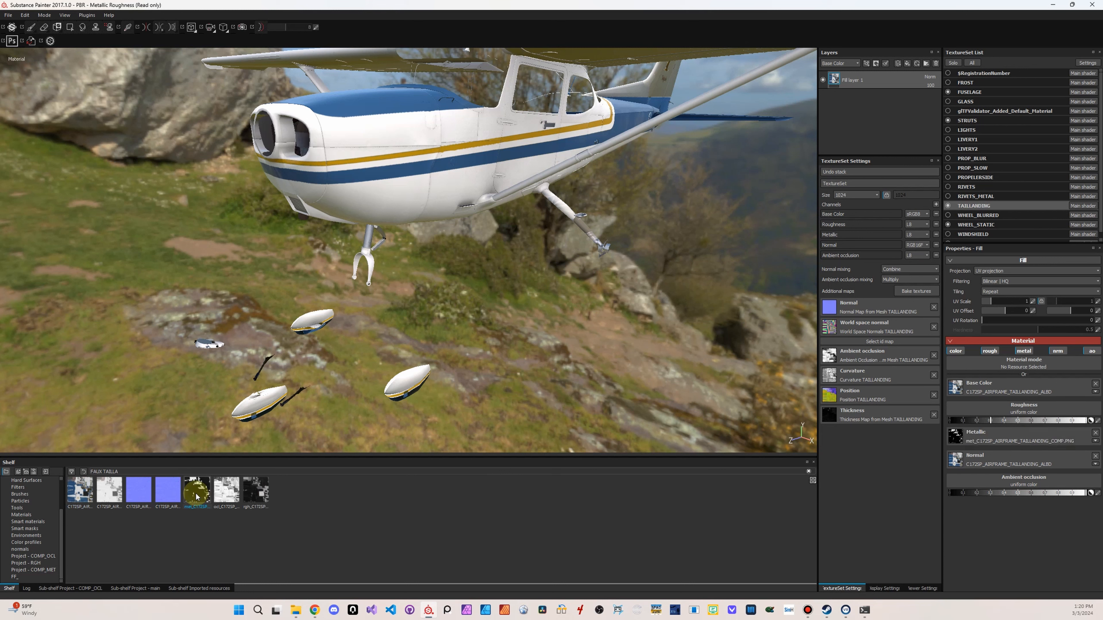
left_click_drag(222, 497, 1003, 485)
left_click_drag(256, 493, 1041, 417)
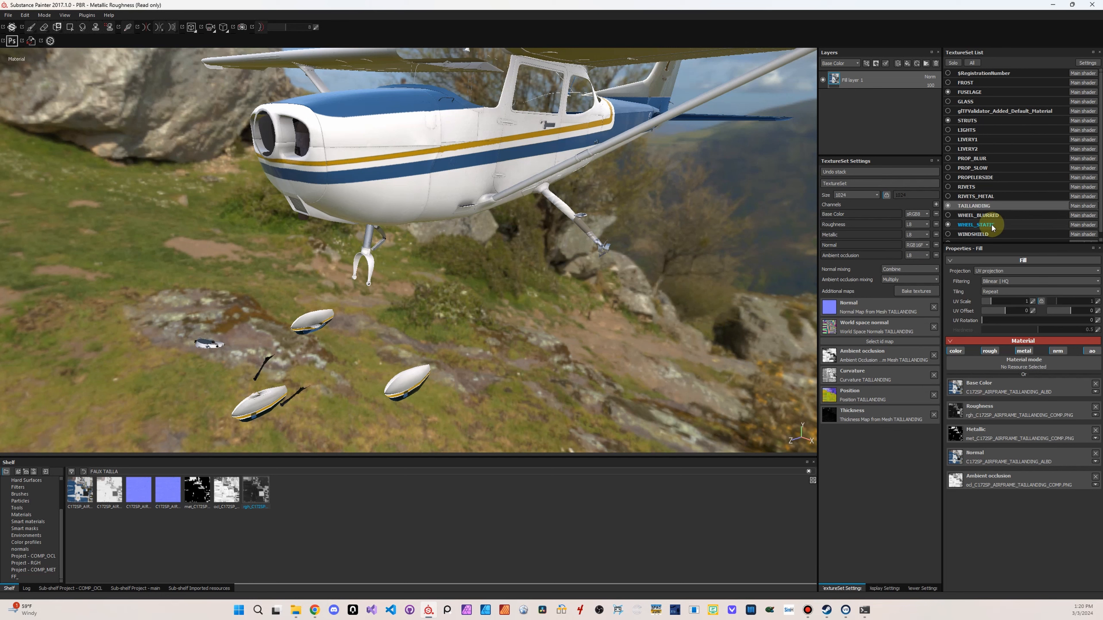
Filter the shelf to FAUX WHEEL_ST and replace the WHEEL_STATIC texture set's paint layer with a fill layer
left_click(977, 224)
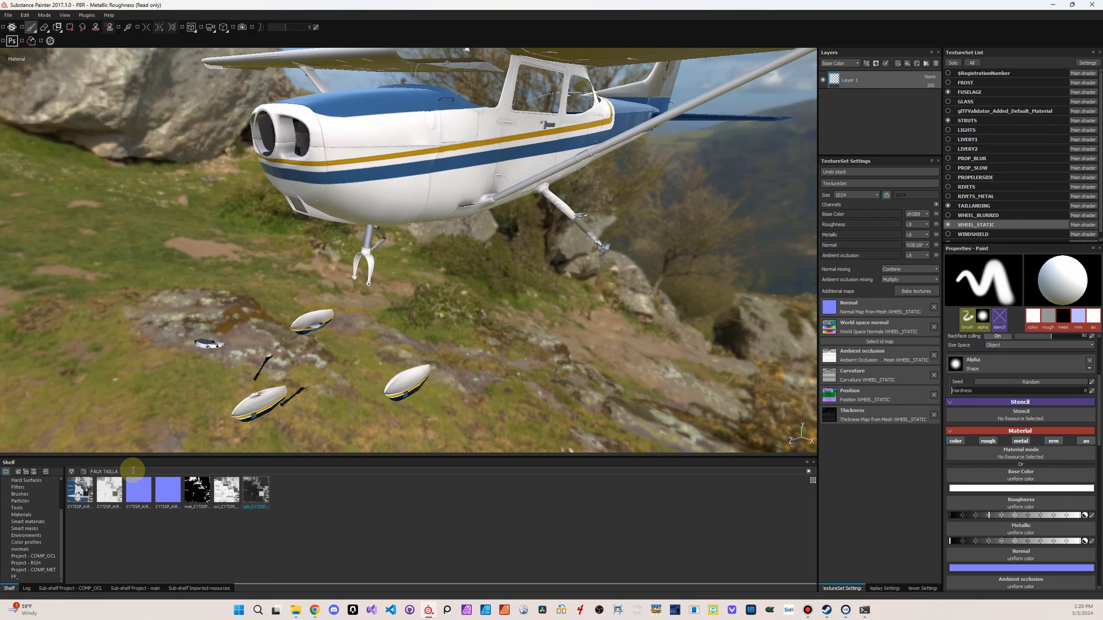
type("WHEE")
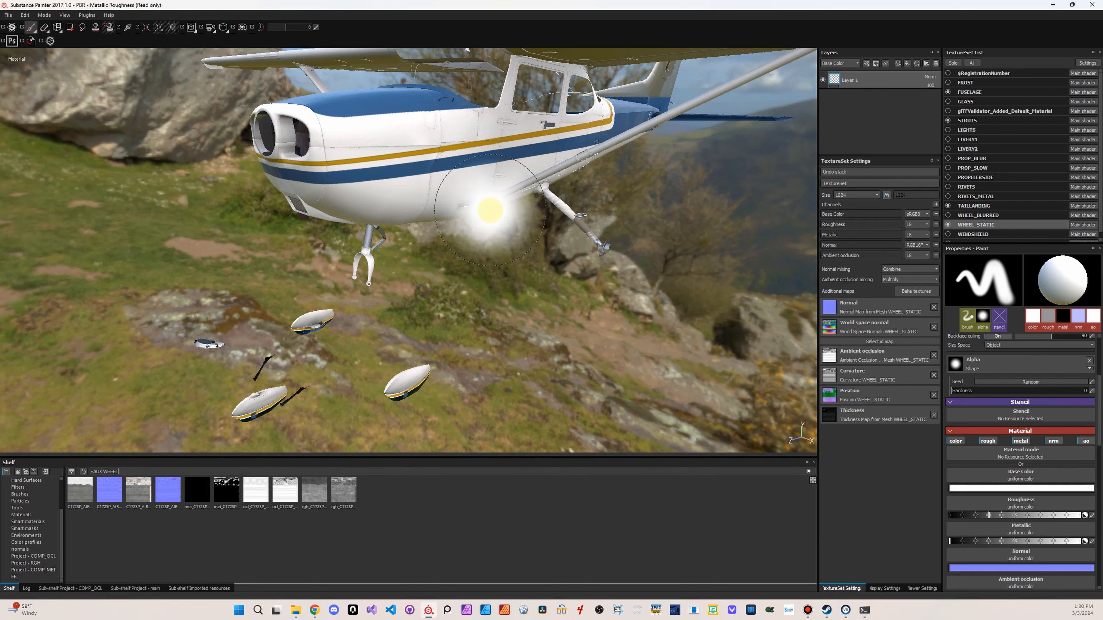
type("L_ST")
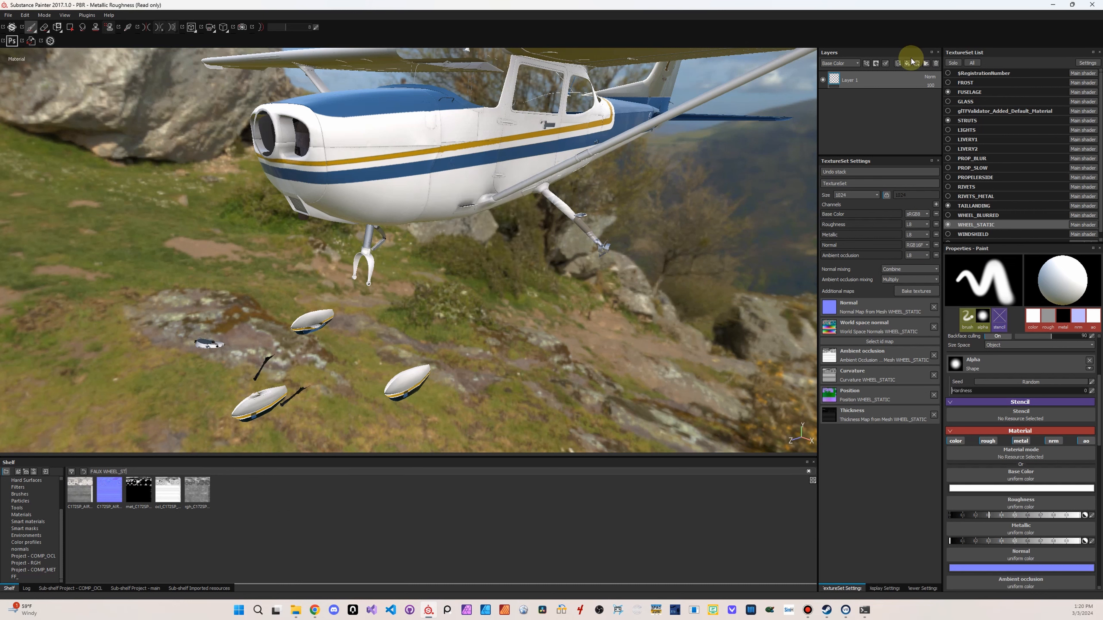
left_click(937, 64)
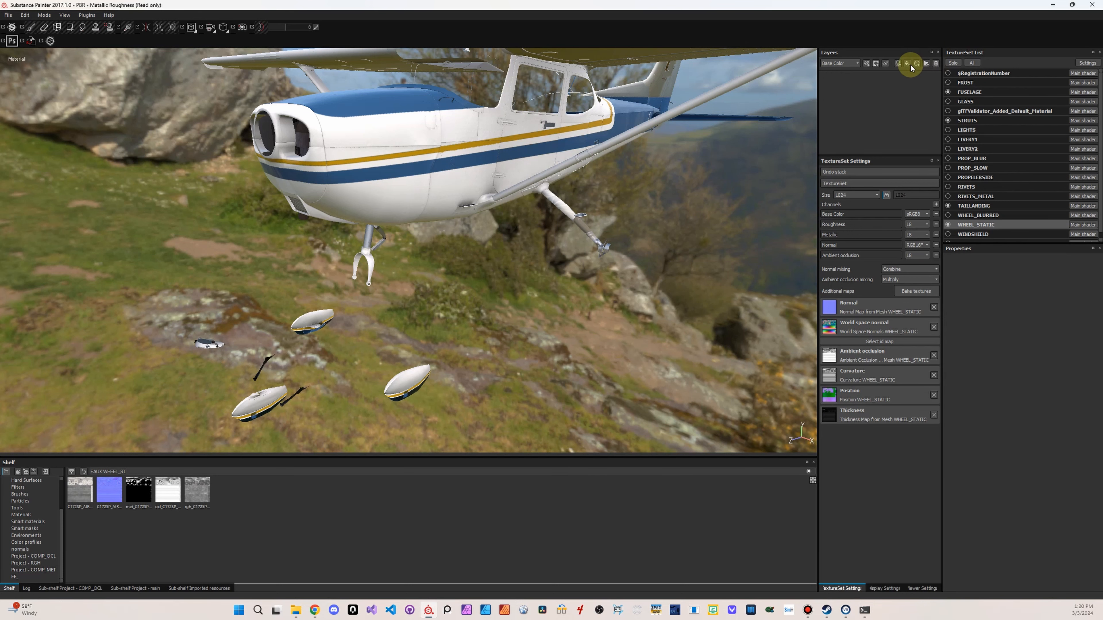
left_click(908, 64)
Assign the C172SP_AIRFRAME_WHEEL_STATIC albedo, normal, metallic, ambient occlusion and roughness textures to the matching channels of the fill layer
left_click_drag(80, 490, 995, 460)
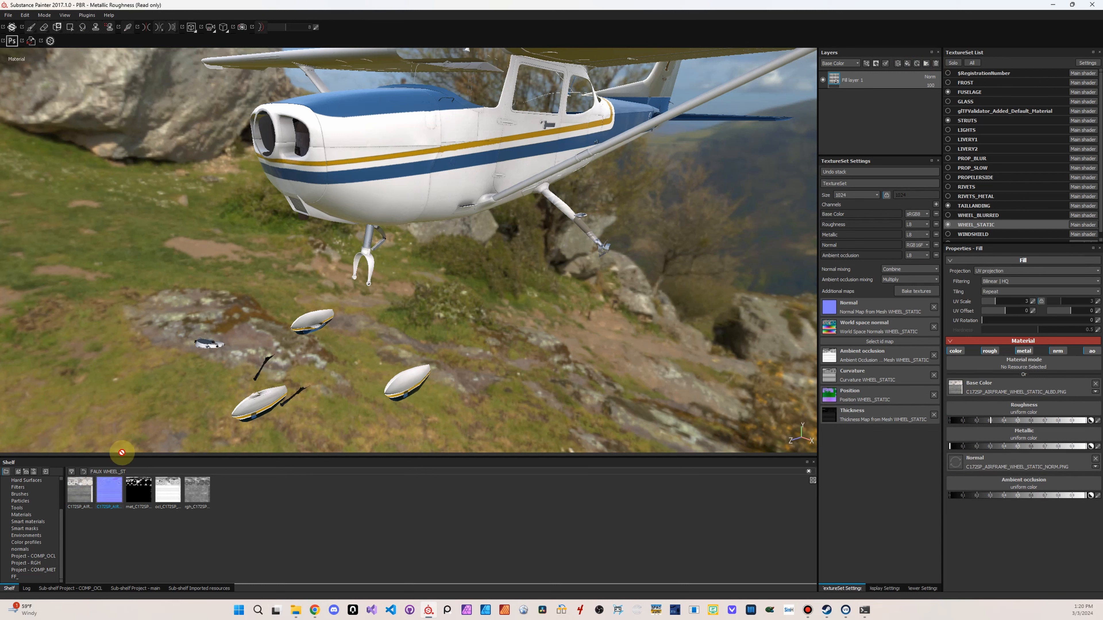
left_click_drag(143, 491, 1053, 441)
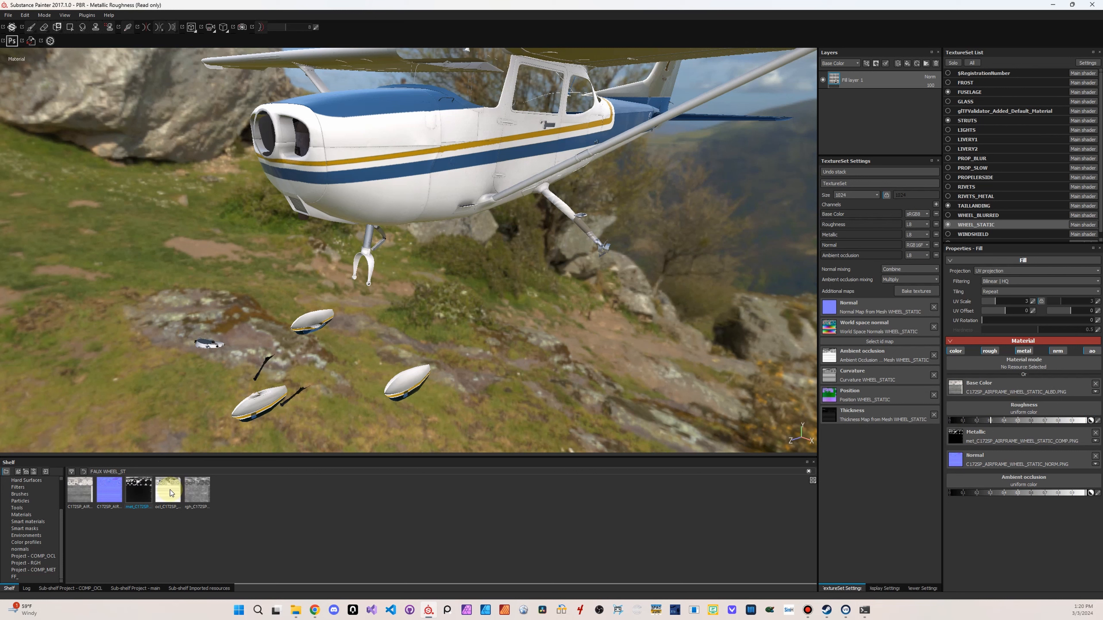
left_click_drag(170, 493, 1001, 482)
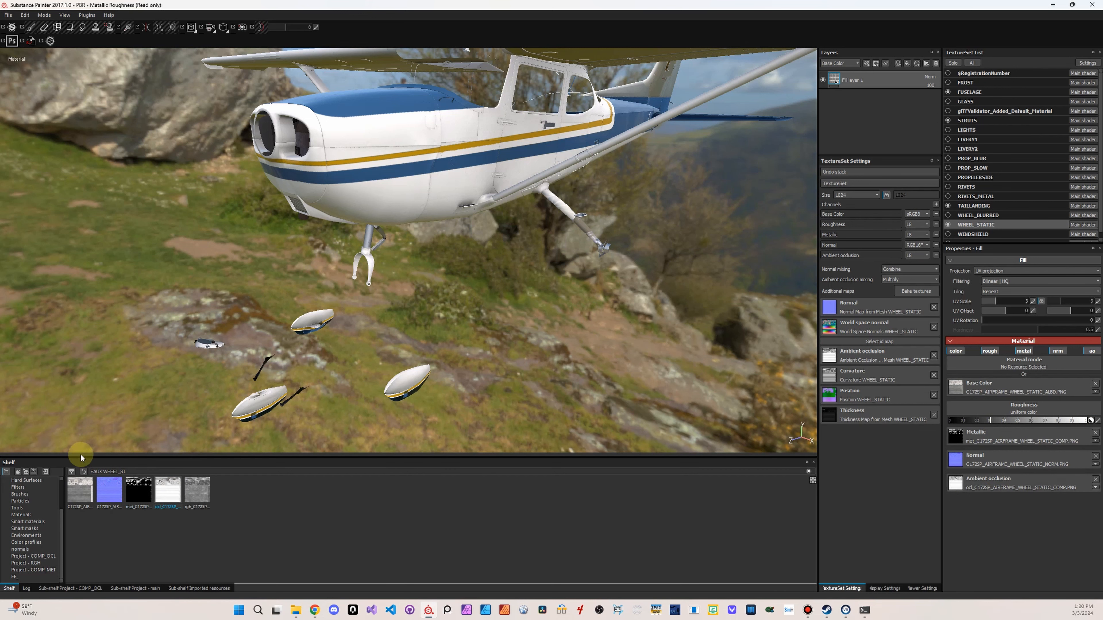
left_click_drag(198, 498, 1033, 418)
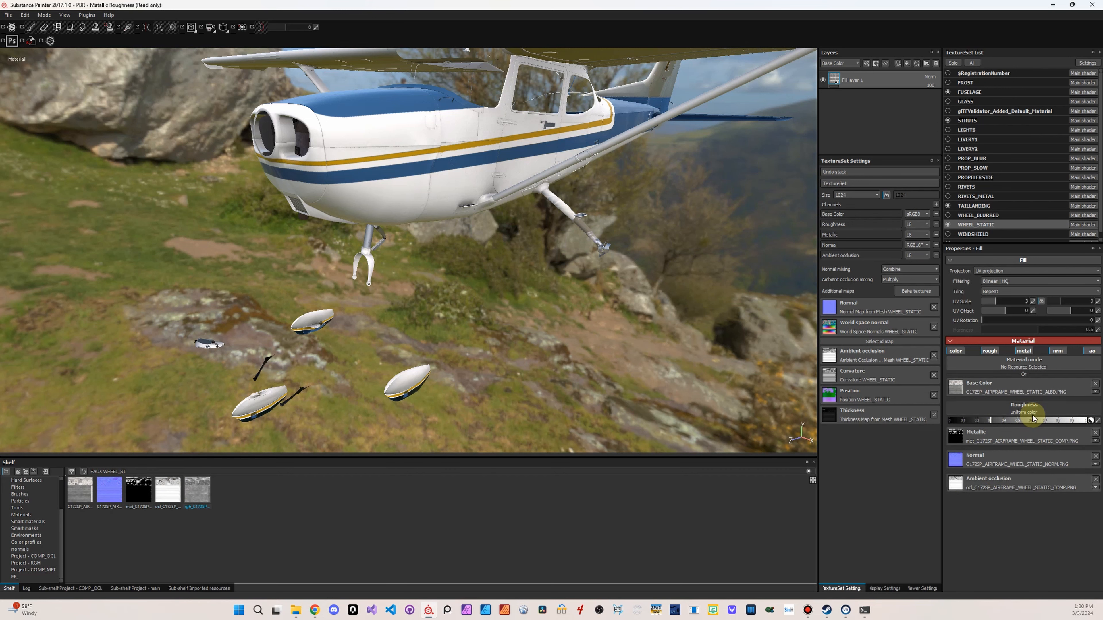
left_click_drag(197, 490, 1014, 407)
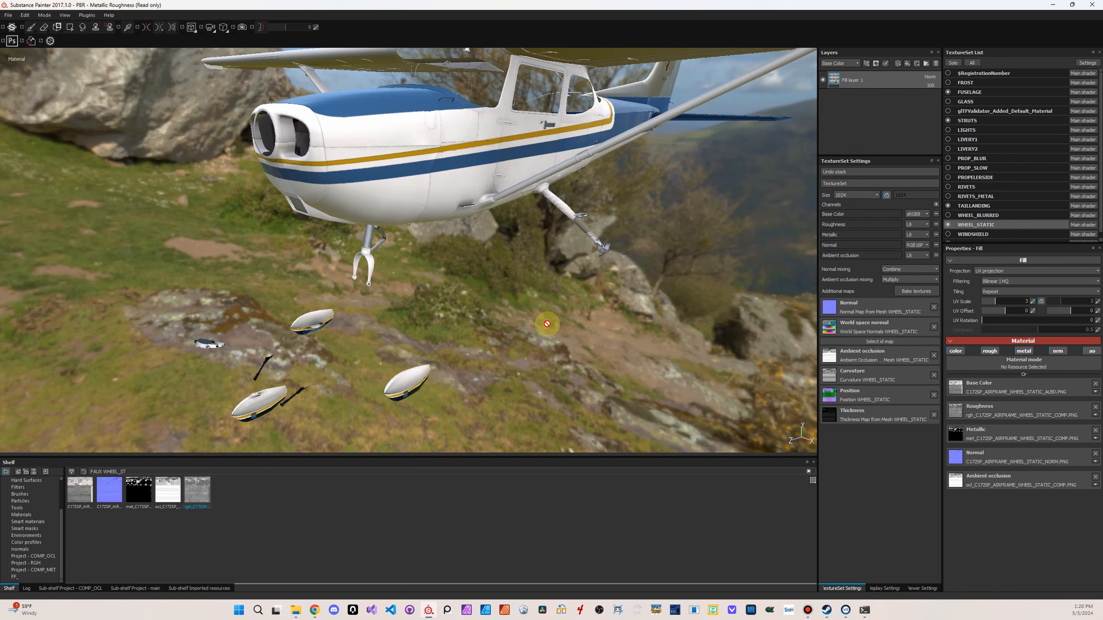
Set the UV scale of the WHEEL_STATIC fill layer to 1
middle_click_drag(621, 293, 521, 377, "alt")
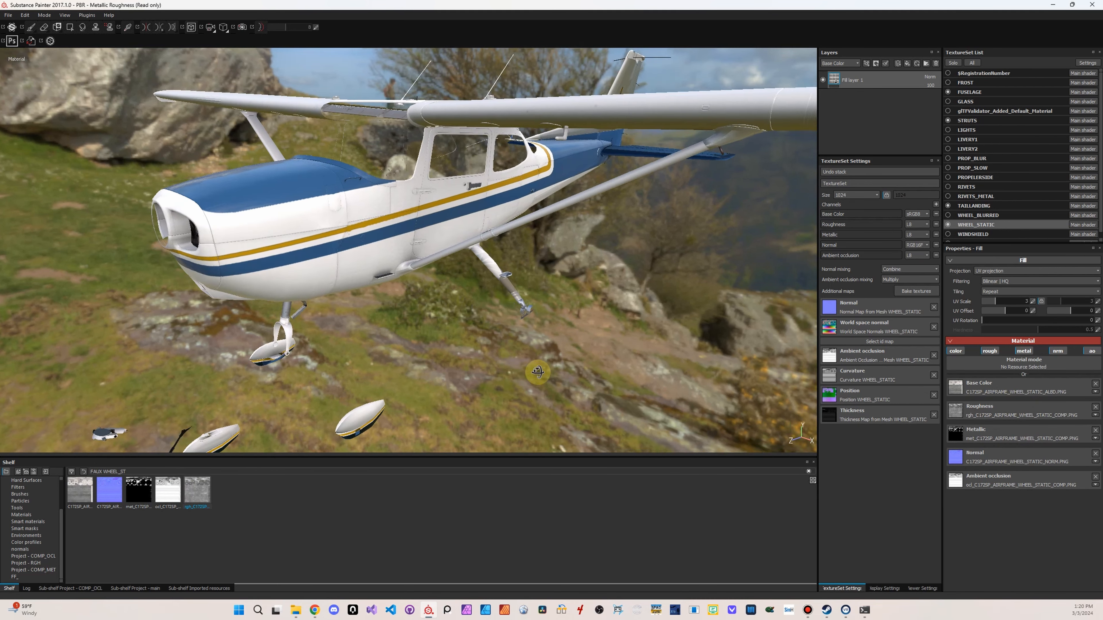
left_click_drag(521, 377, 557, 301, "alt")
right_click_drag(638, 327, 432, 325, "alt")
left_click_drag(433, 325, 348, 370, "alt")
middle_click_drag(399, 352, 376, 272, "alt")
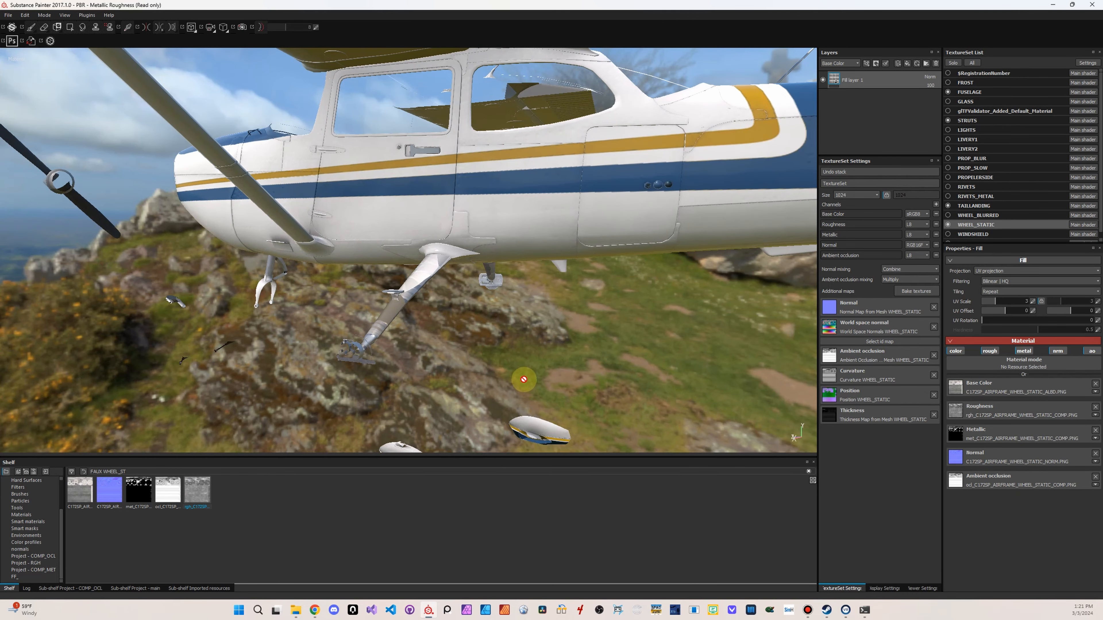
left_click_drag(1037, 301, 1028, 304)
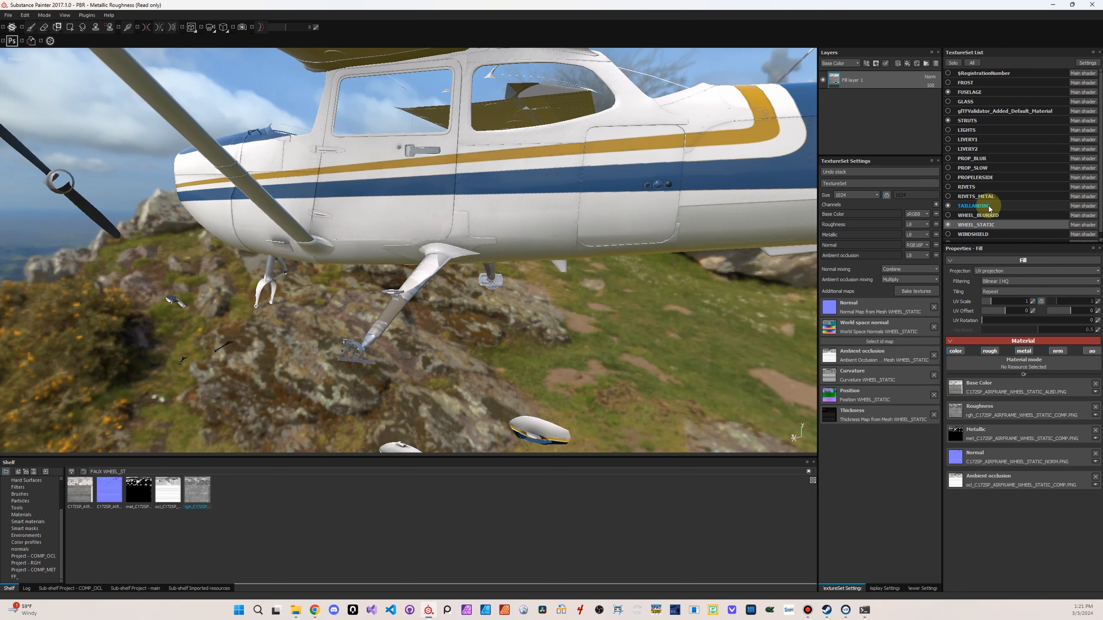
Show the TAILLANDING fill layer's properties and check the landing gear parts and tail from several angles
left_click(975, 206)
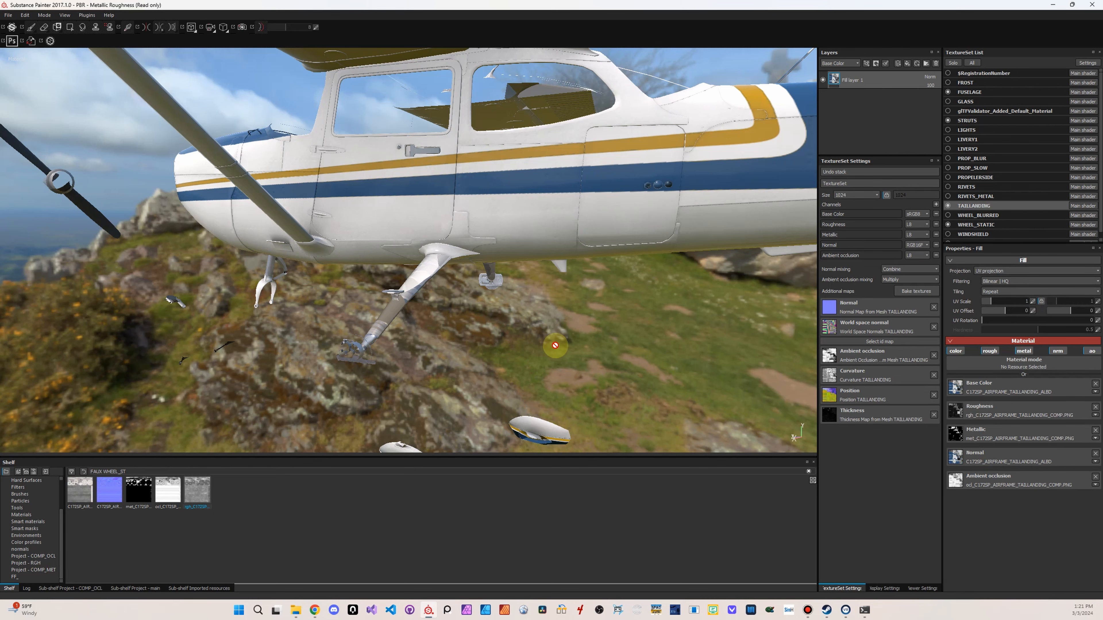
left_click_drag(401, 362, 377, 409, "alt")
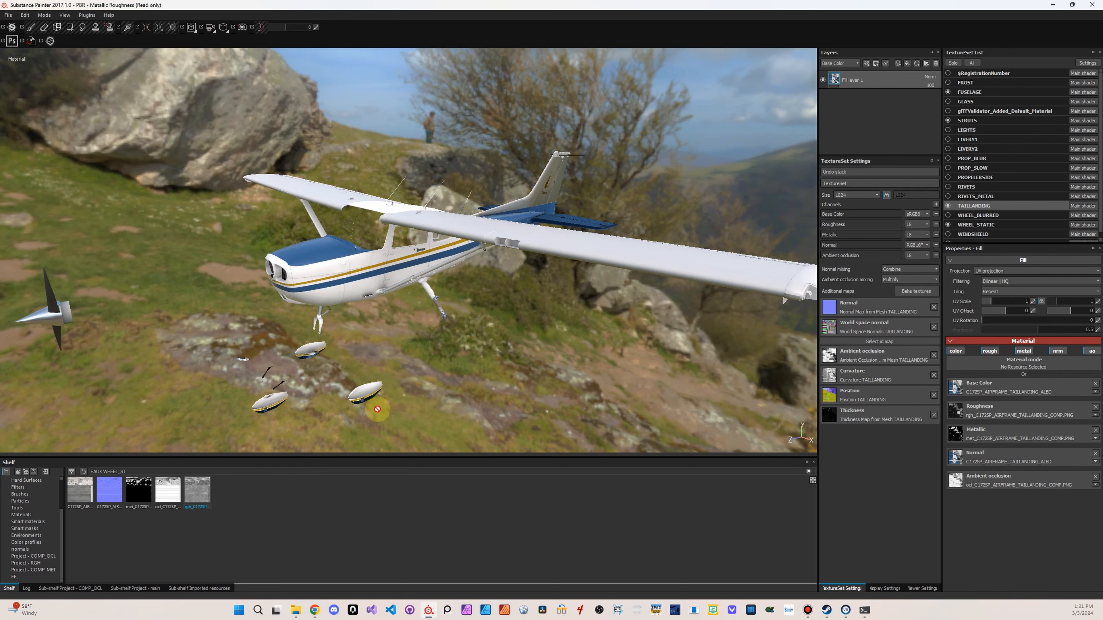
left_click_drag(377, 408, 642, 329, "alt")
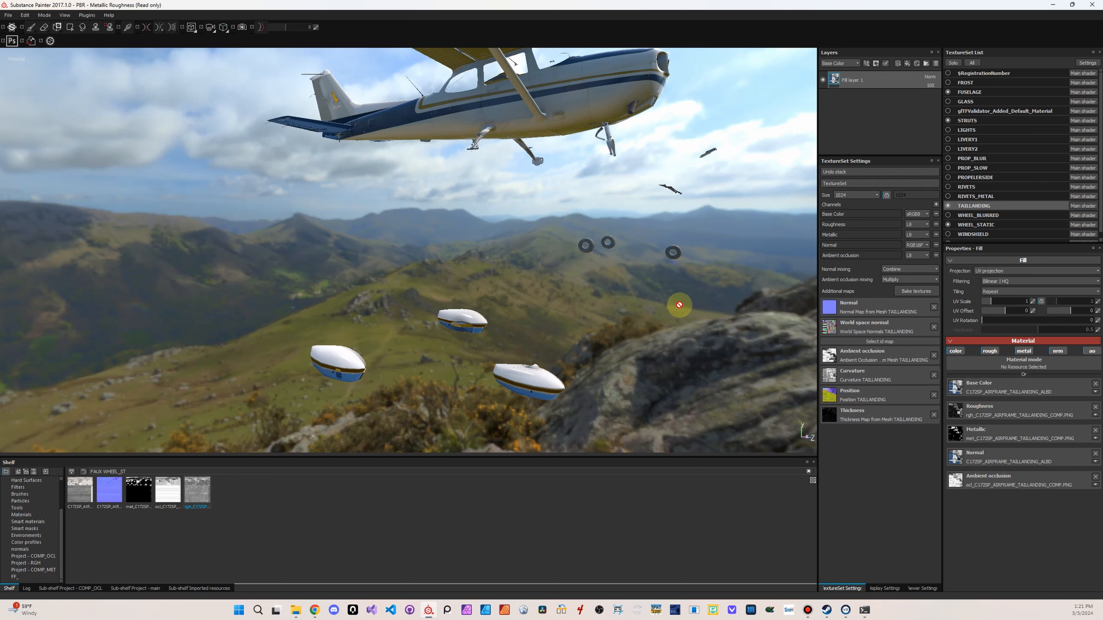
left_click_drag(500, 261, 443, 271, "alt")
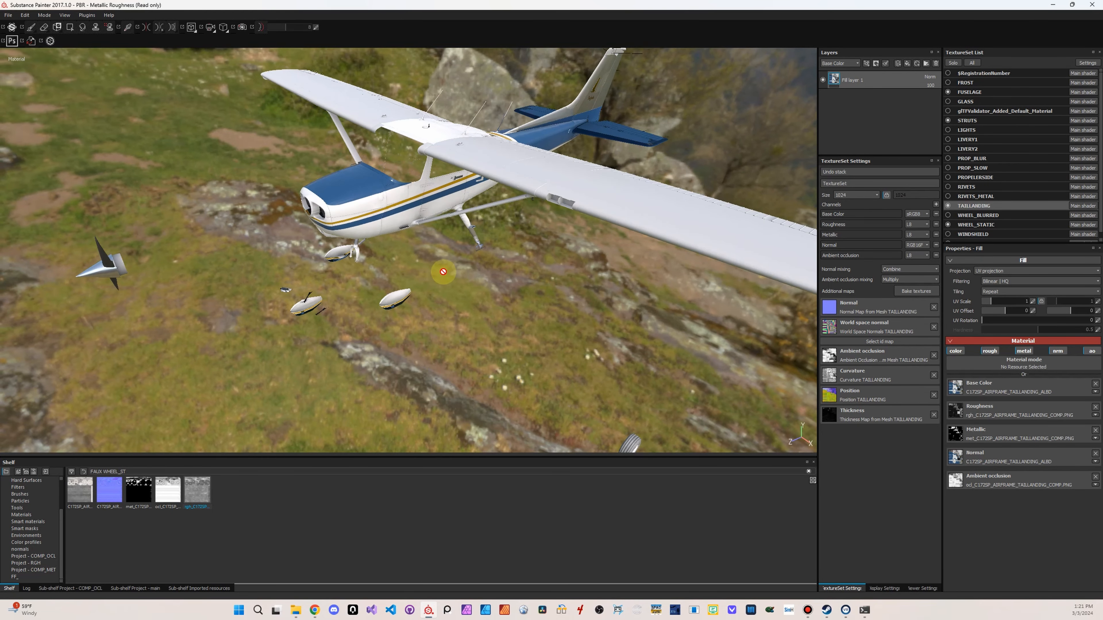
Replace the WINGS texture set's paint layer with a fill layer and filter the shelf to FAUX WING
scroll(976, 194, "down", 1)
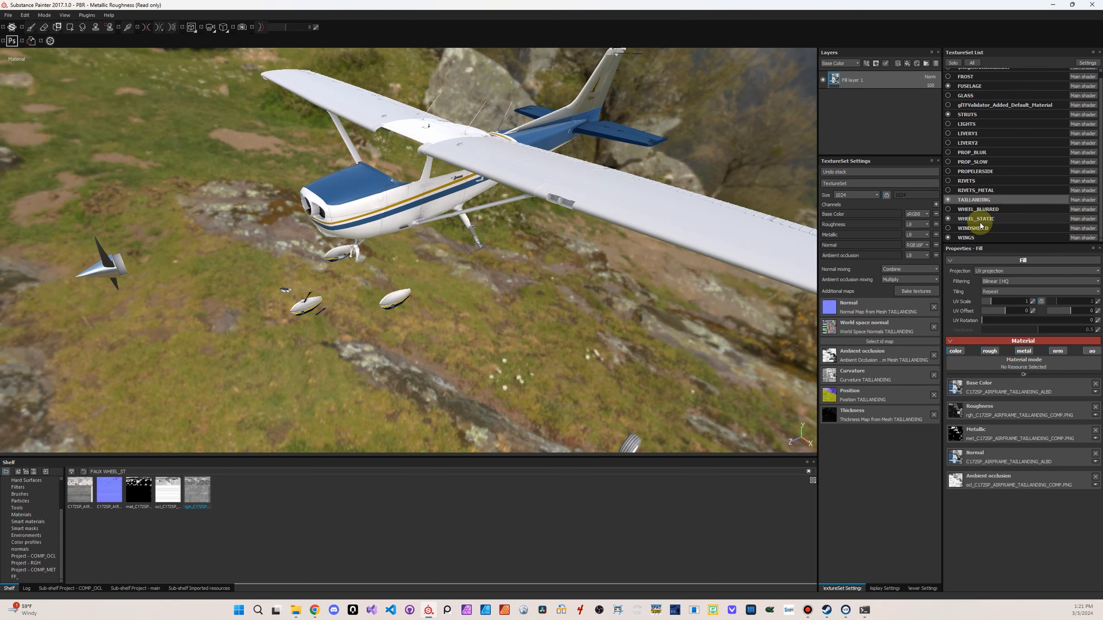
left_click(977, 238)
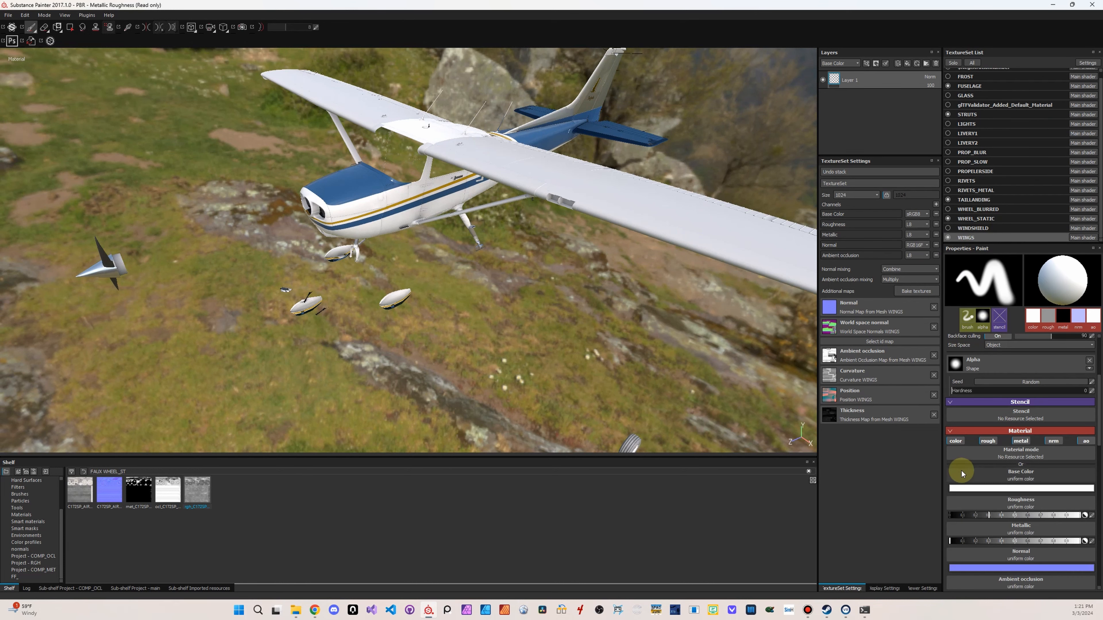
left_click(936, 64)
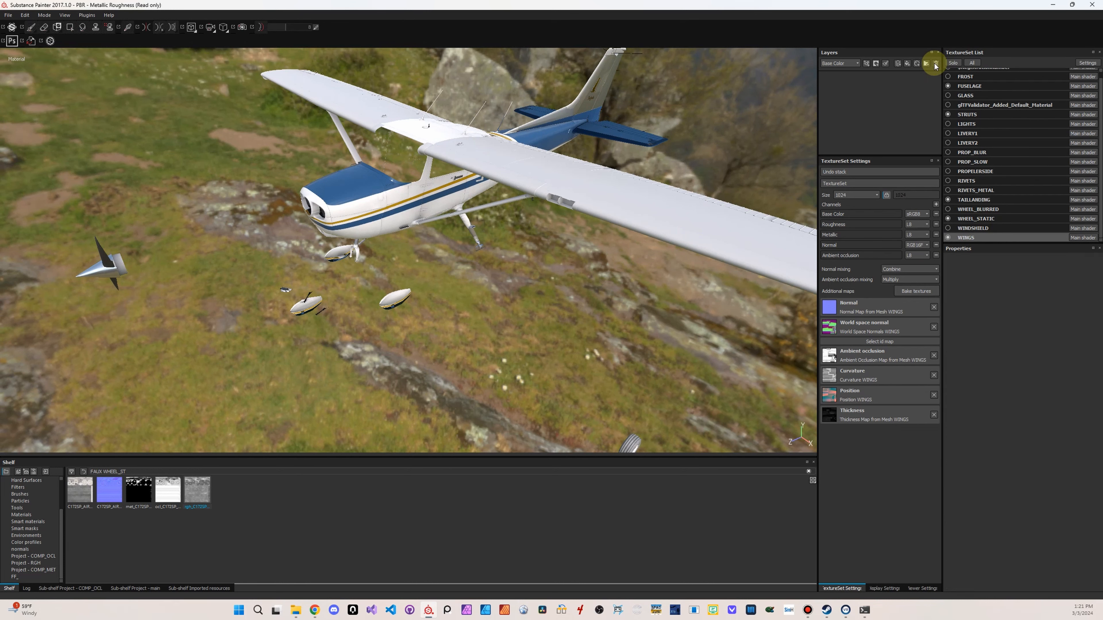
left_click(907, 63)
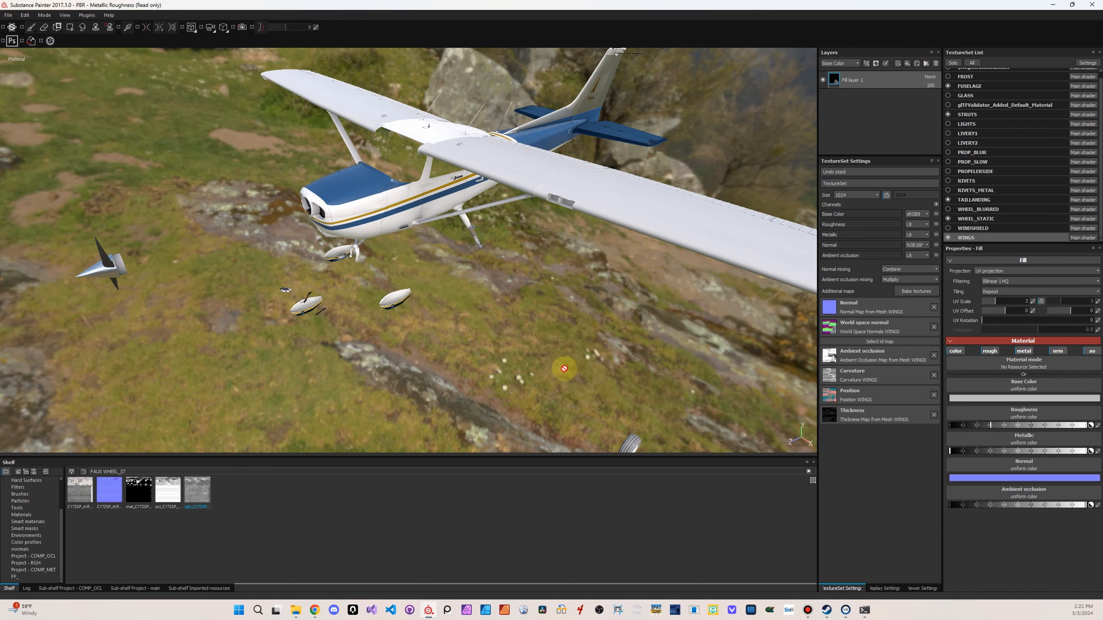
double_click(114, 470)
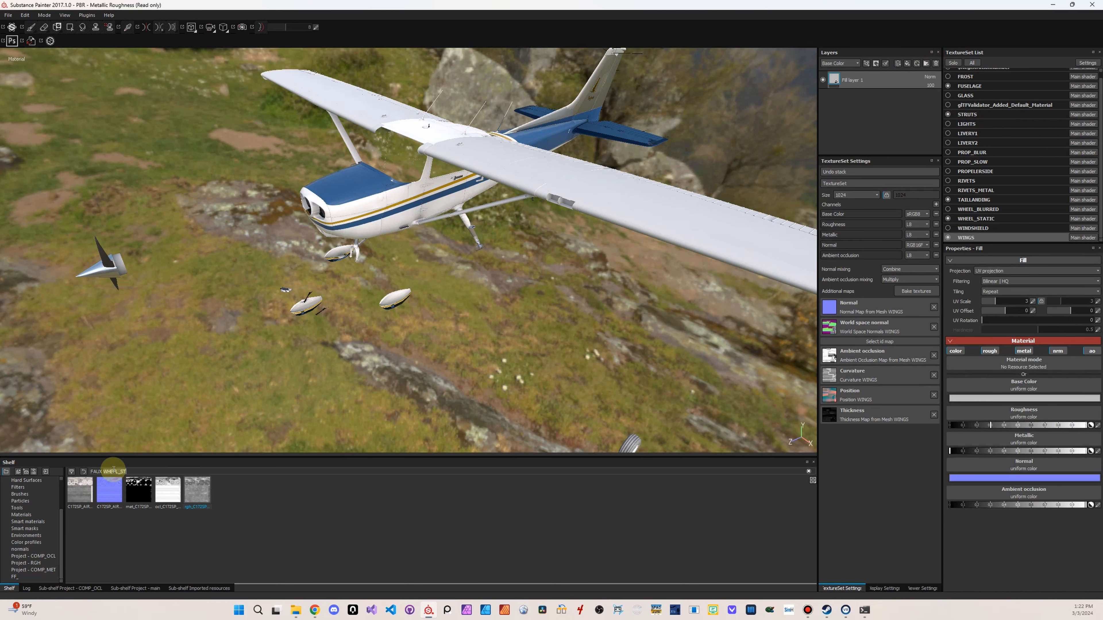
type("WING")
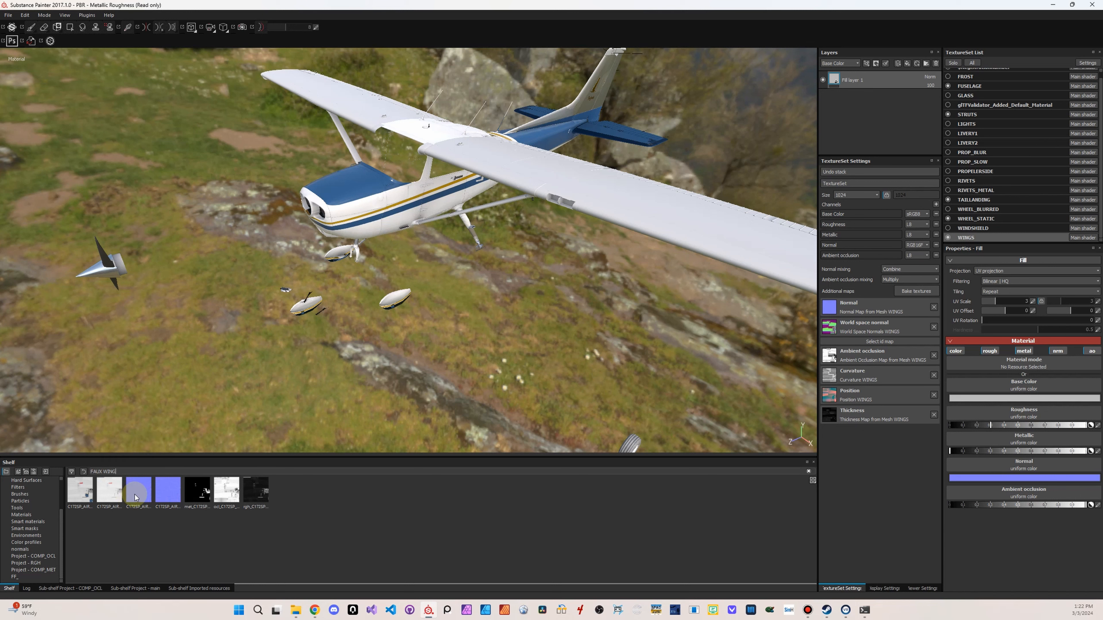
Use C172SP_AIRFRAME_WINGS_ALBD as the fill layer's base color and set the UV scale to 1
left_click_drag(86, 491, 1047, 401)
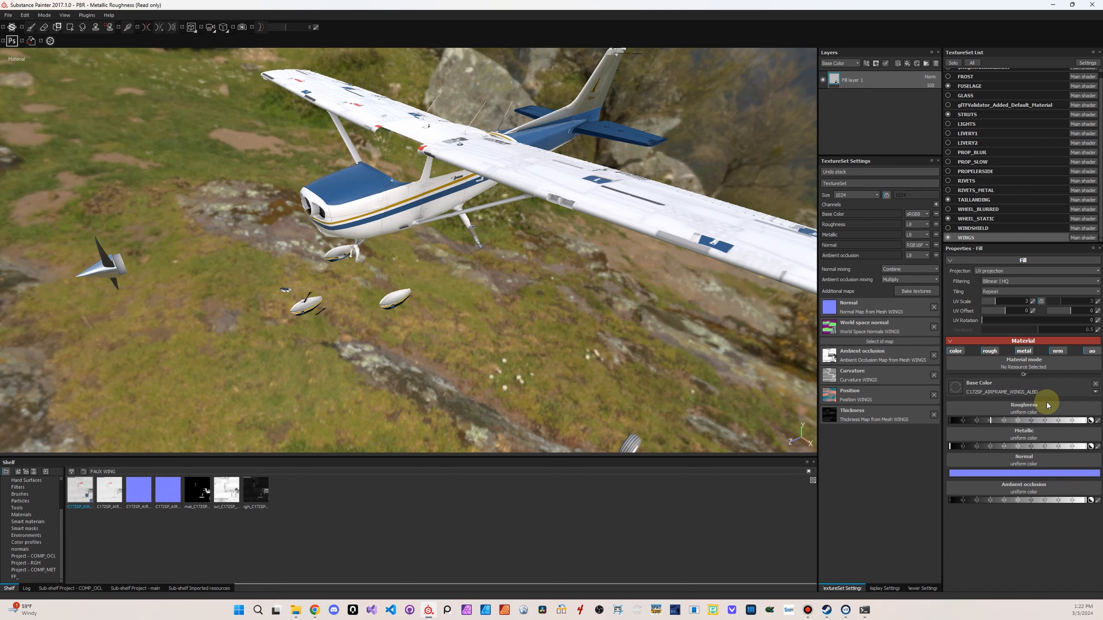
left_click(1033, 302)
type("1")
key("Return")
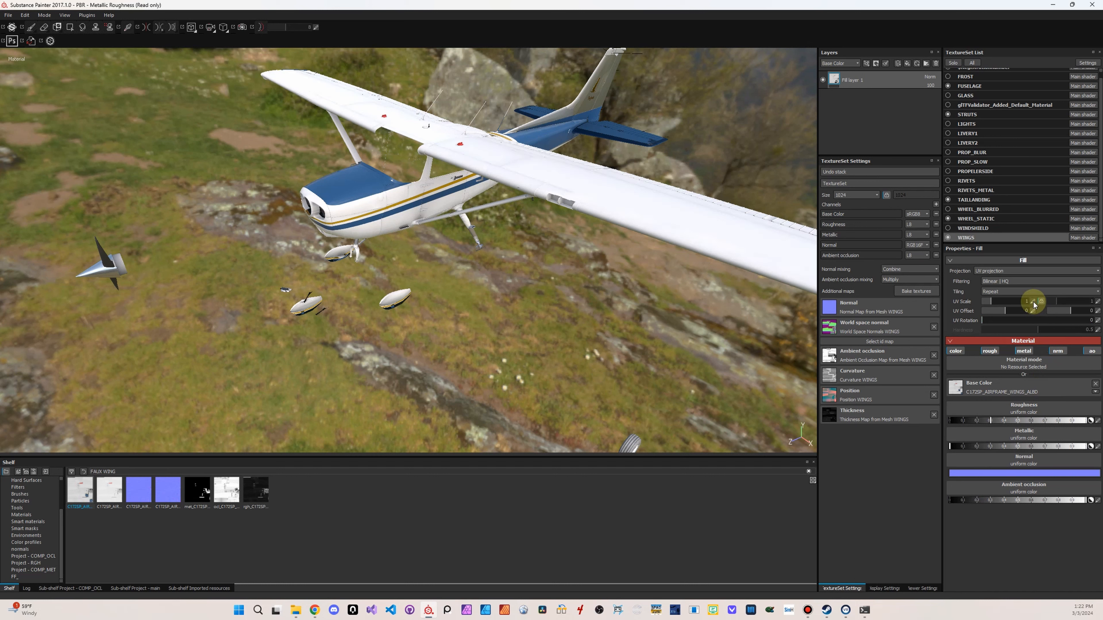
Assign the C172SP_AIRFRAME_WINGS normal, metallic, ambient occlusion and roughness textures to the matching channels of the fill layer
left_click_drag(140, 489, 1036, 459)
left_click_drag(198, 489, 1051, 432)
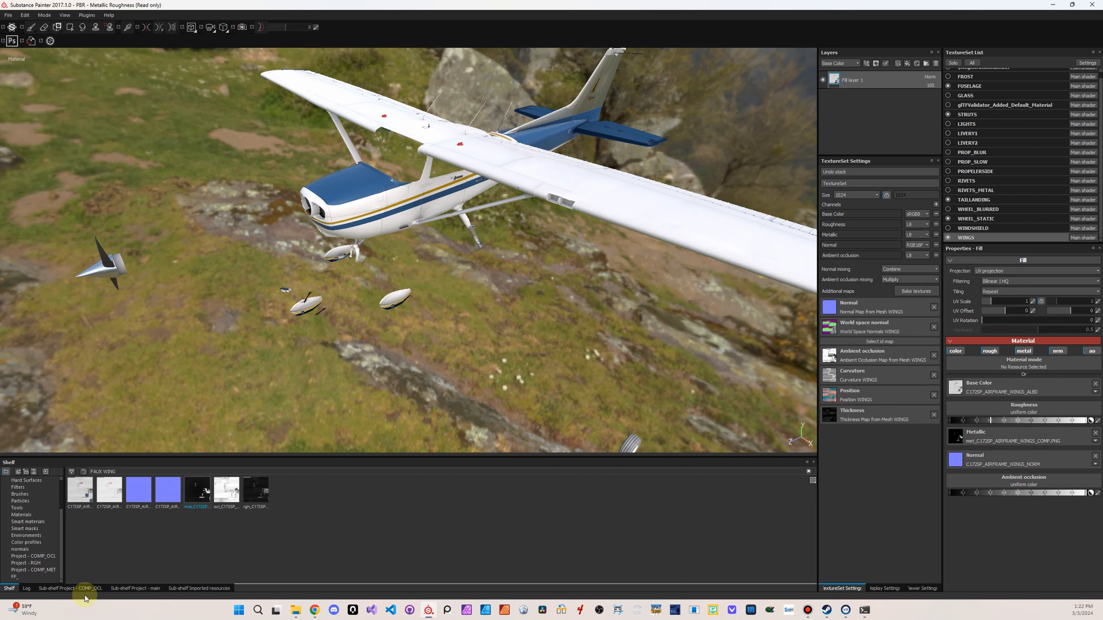
left_click_drag(224, 491, 1053, 484)
left_click_drag(256, 490, 1017, 408)
left_click_drag(550, 334, 631, 296, "alt")
left_click_drag(447, 329, 301, 373, "alt")
right_click_drag(301, 373, 429, 358, "shift")
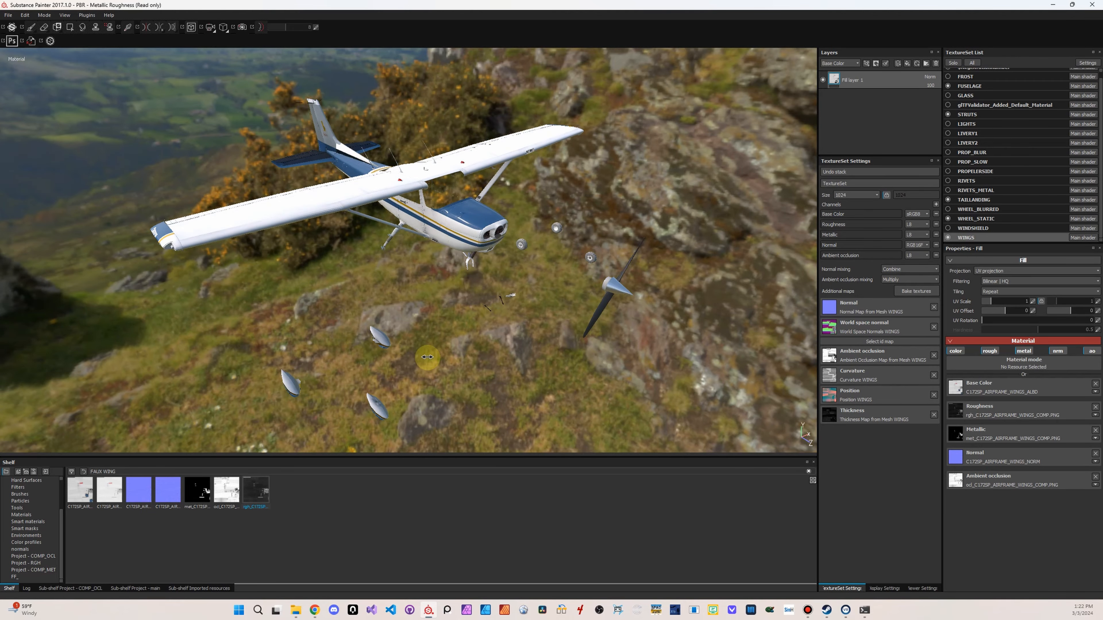
Examine the textured wings, fuselage, nose and landing gear of the aircraft from several angles and close up
left_click_drag(423, 341, 427, 300, "alt")
right_click_drag(427, 300, 938, 331, "alt")
middle_click_drag(513, 308, 525, 394, "alt")
right_click_drag(524, 394, 700, 363, "alt")
middle_click_drag(603, 428, 559, 338, "alt")
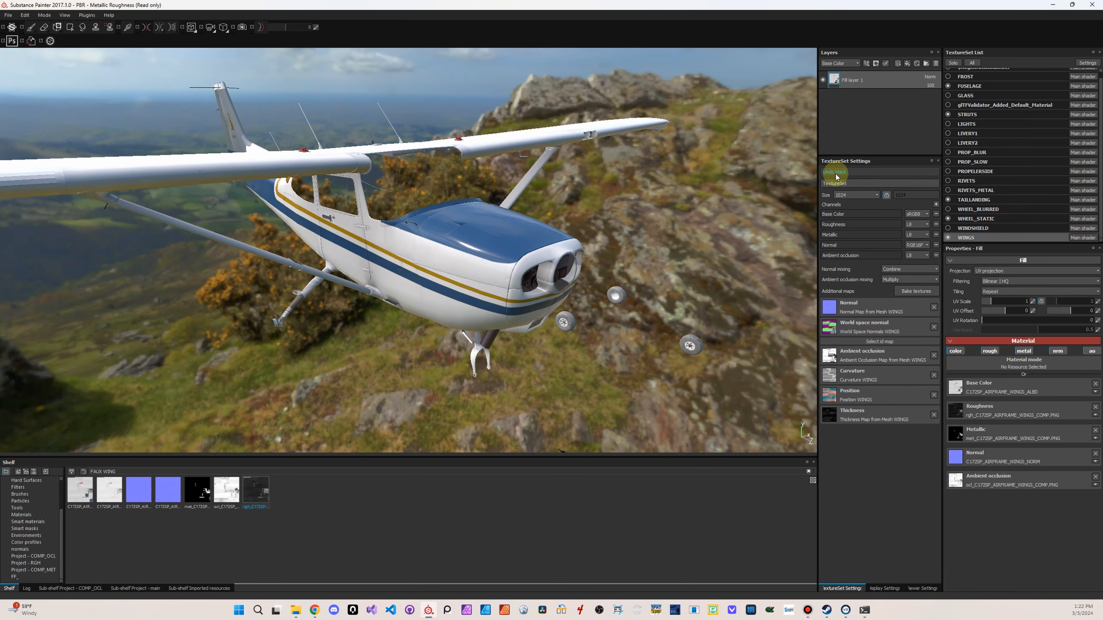
left_click_drag(591, 300, 628, 233, "alt")
middle_click_drag(578, 285, 582, 221, "alt")
right_click_drag(584, 224, 1024, 249, "alt")
left_click_drag(757, 243, 678, 291, "alt")
right_click_drag(608, 278, 580, 326, "alt")
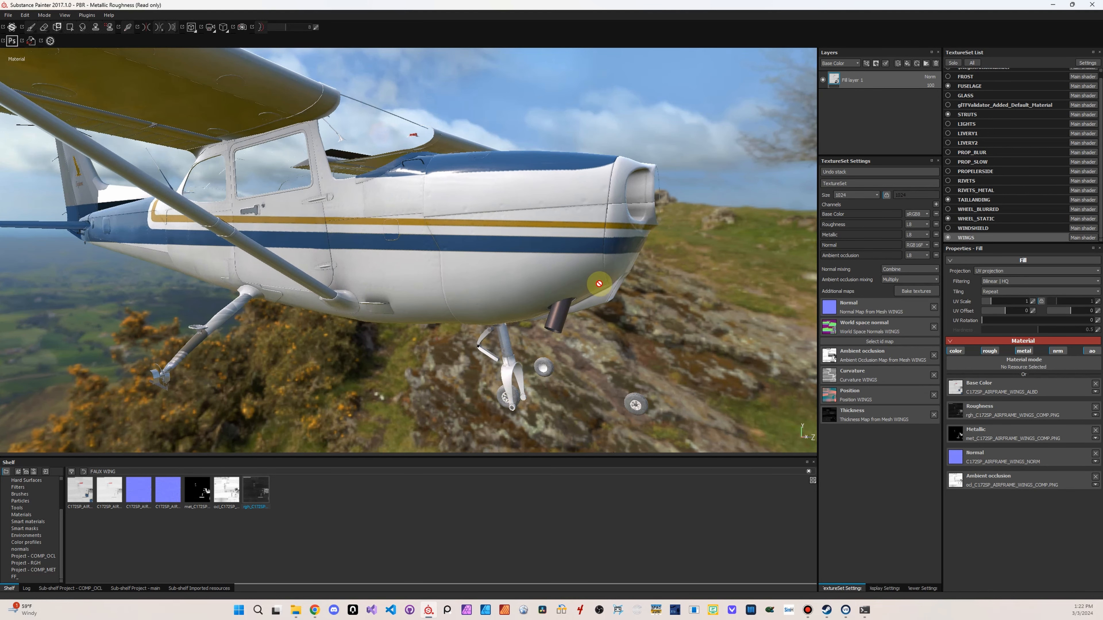
scroll(1014, 202, "up", 2)
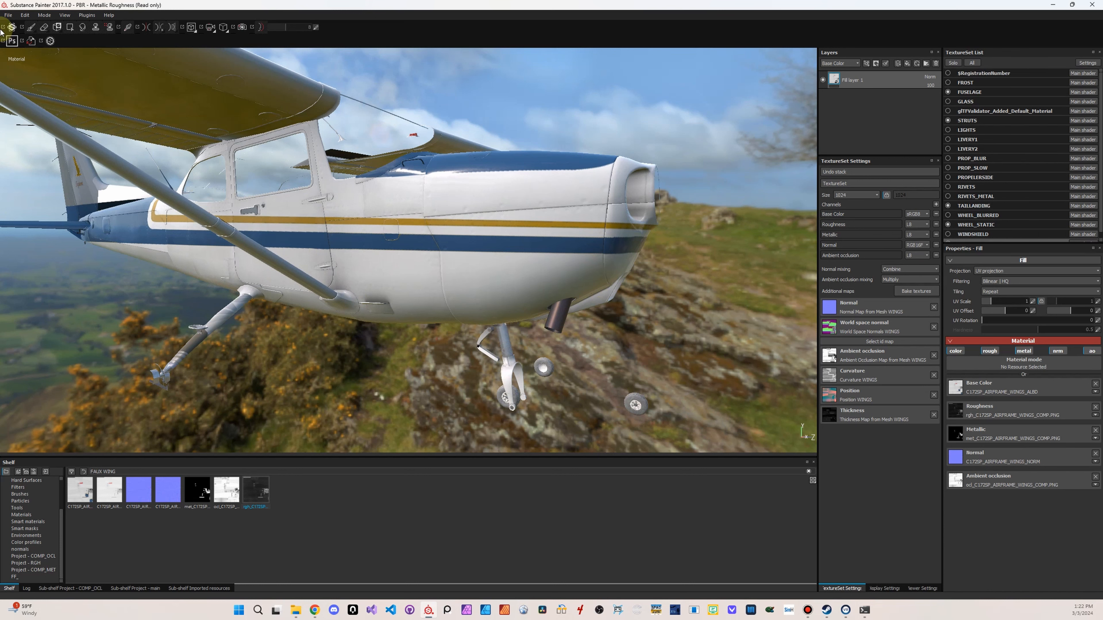
Save the project as skyhawk_01.spp in the livery_work folder, replacing the existing file
left_click(8, 14)
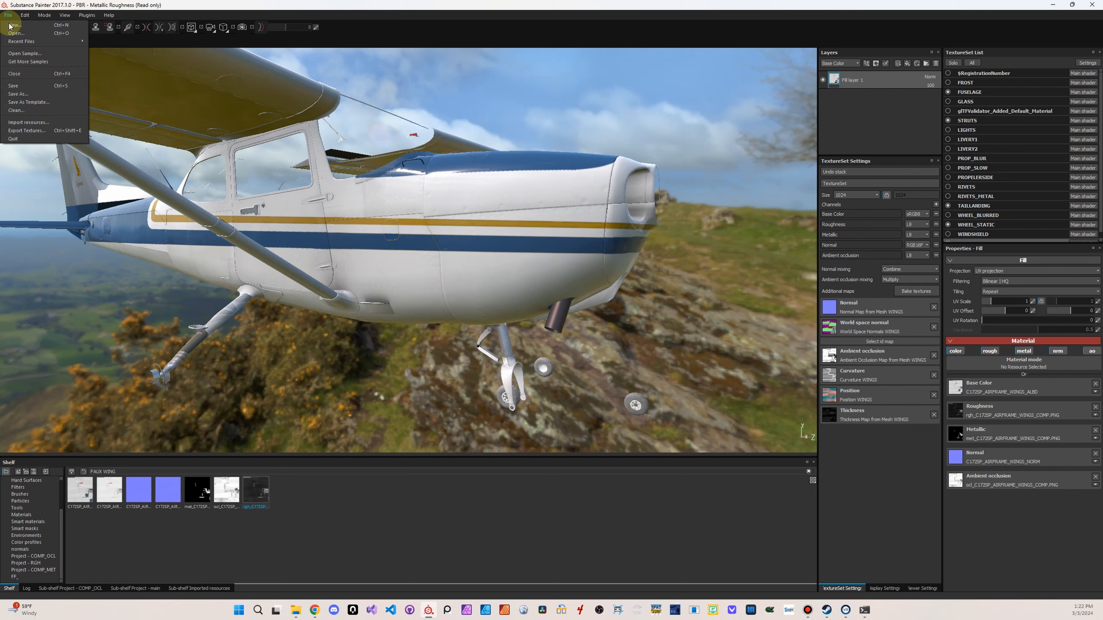
left_click(40, 96)
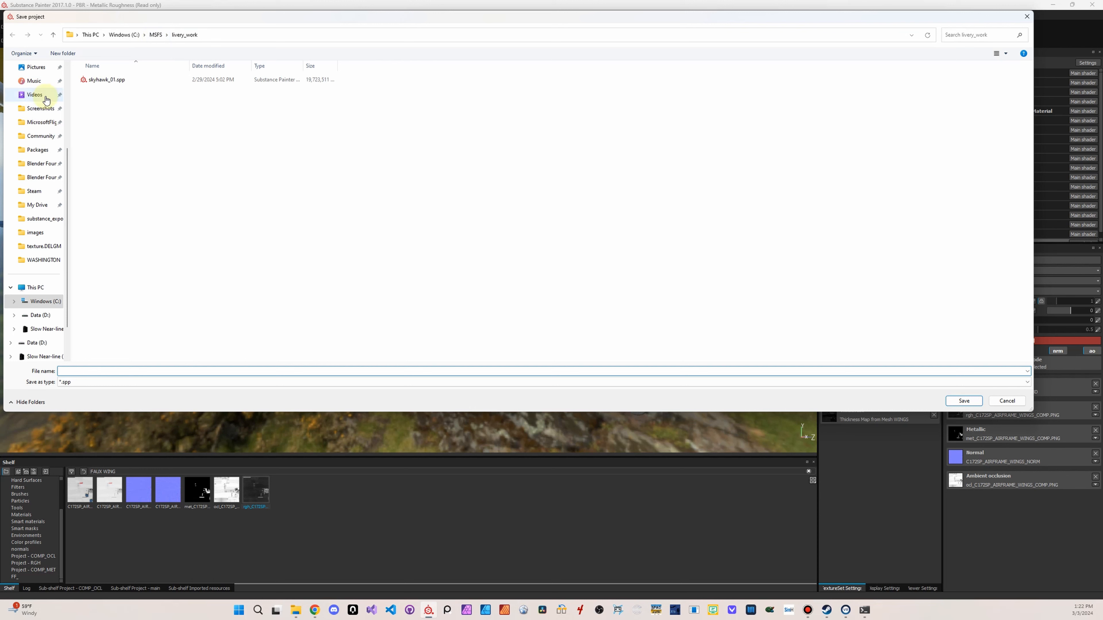
left_click(135, 83)
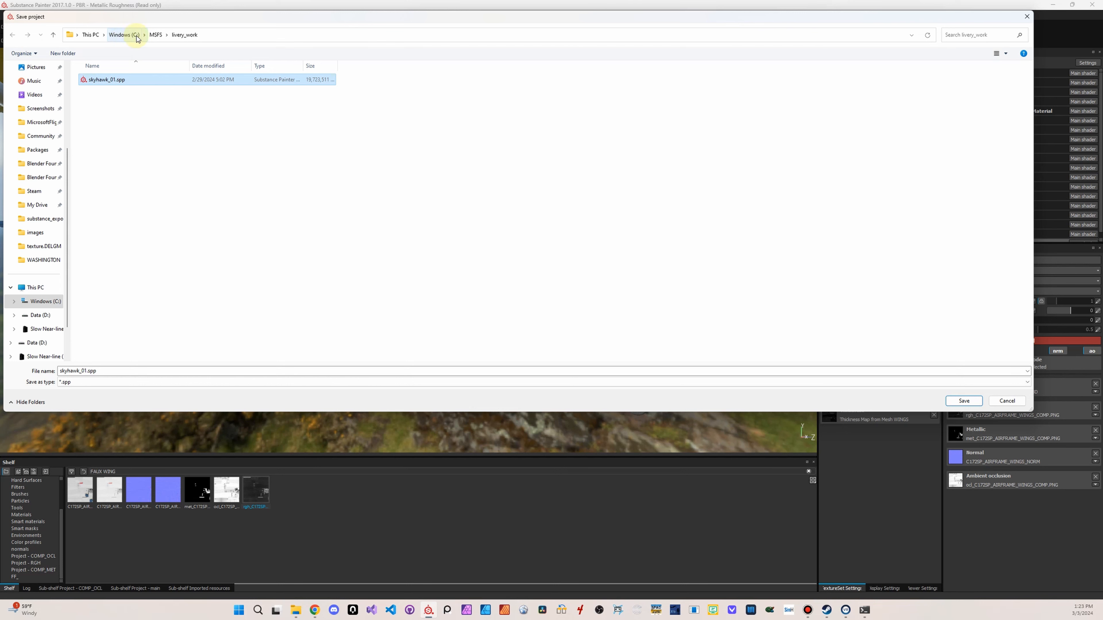
left_click(956, 401)
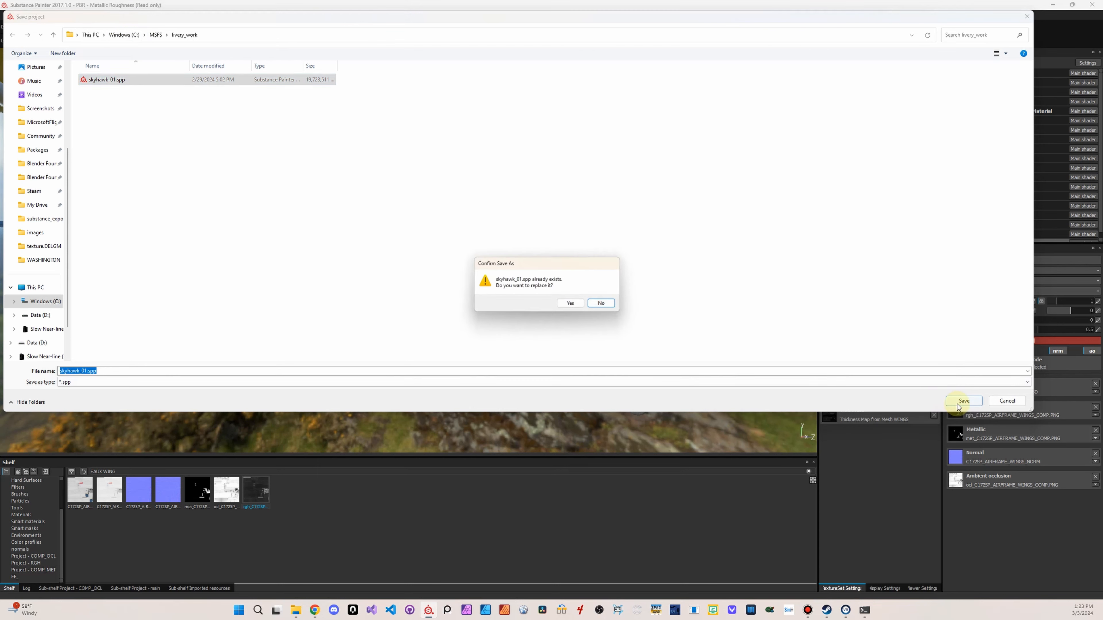
left_click(571, 304)
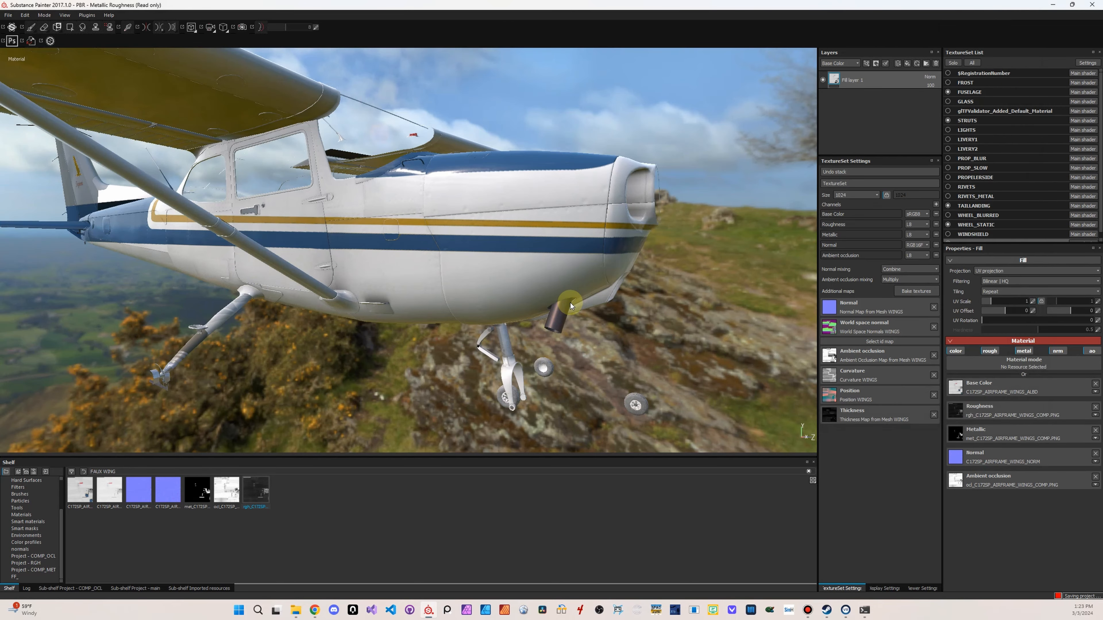
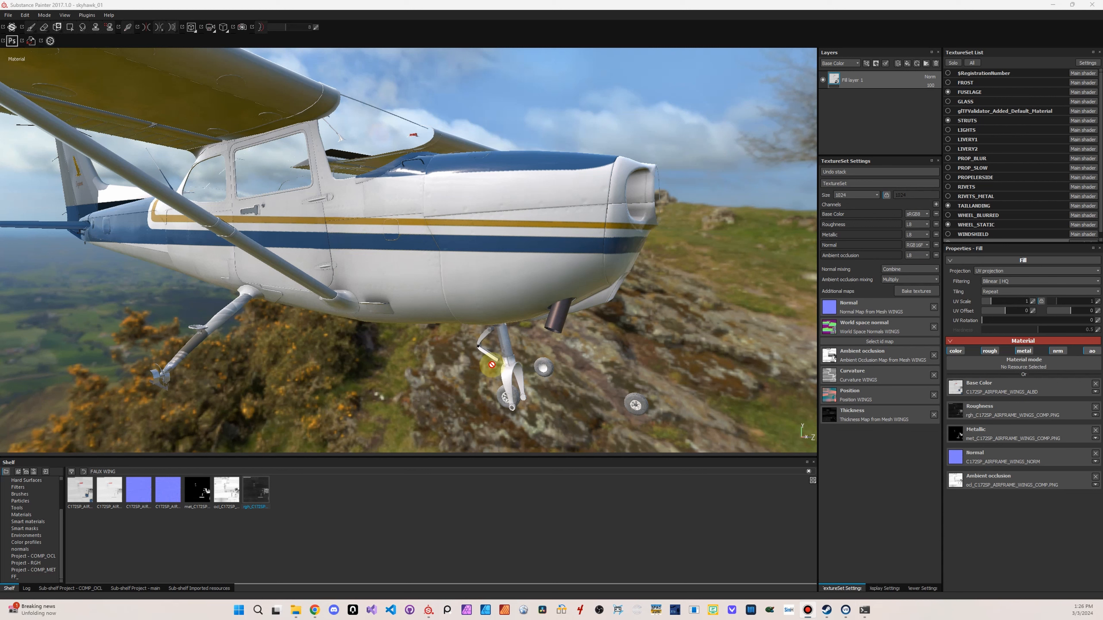
Shorten the shelf search to FAUX so it covers all of the project's imported textures
left_click_drag(633, 361, 415, 290, "alt")
right_click_drag(415, 291, 406, 288, "shift")
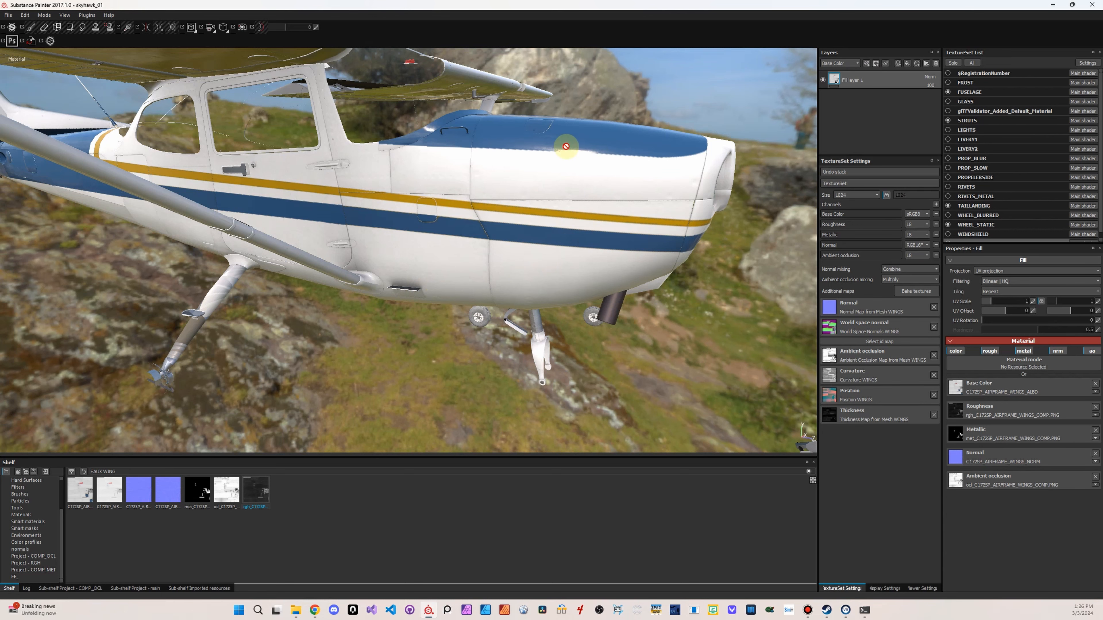
left_click_drag(584, 220, 618, 321, "alt")
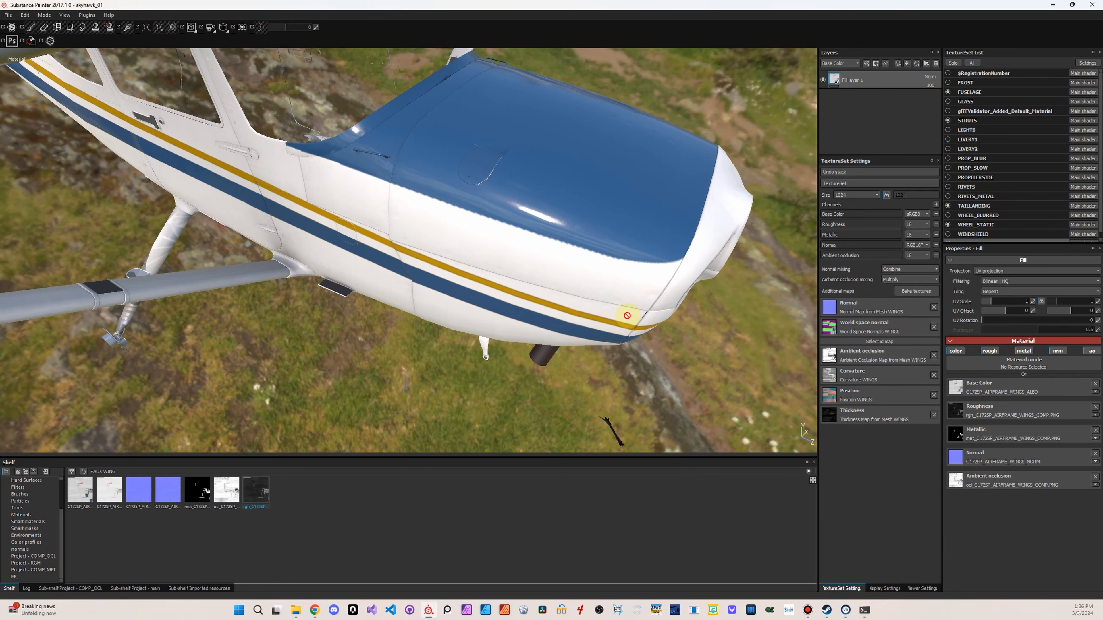
left_click_drag(615, 271, 594, 318, "alt")
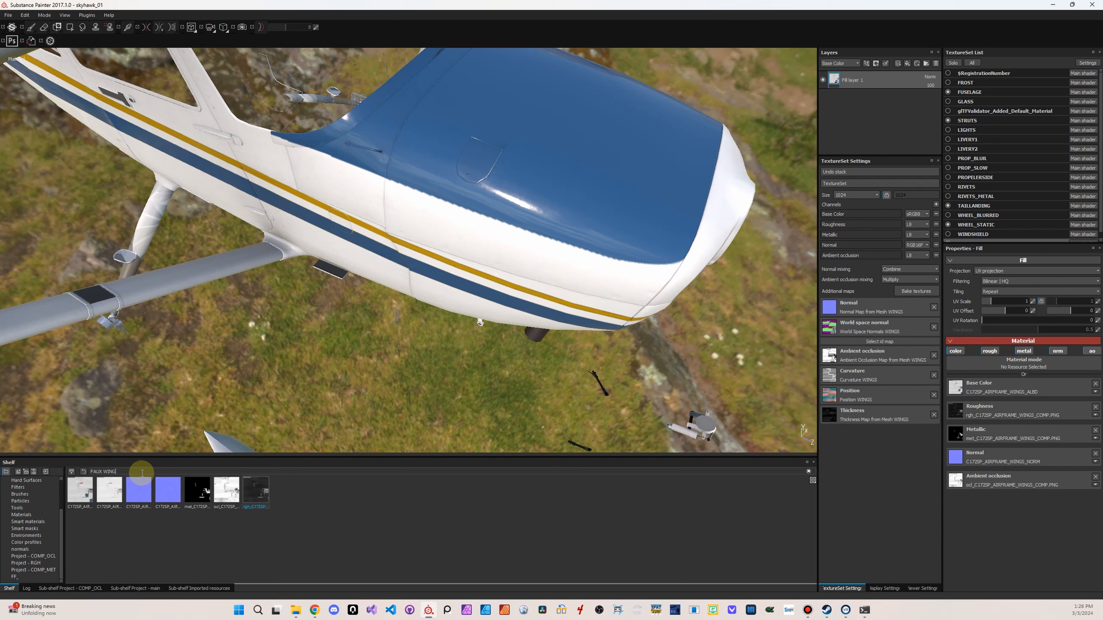
key("BackSpace")
key("BackSpace")
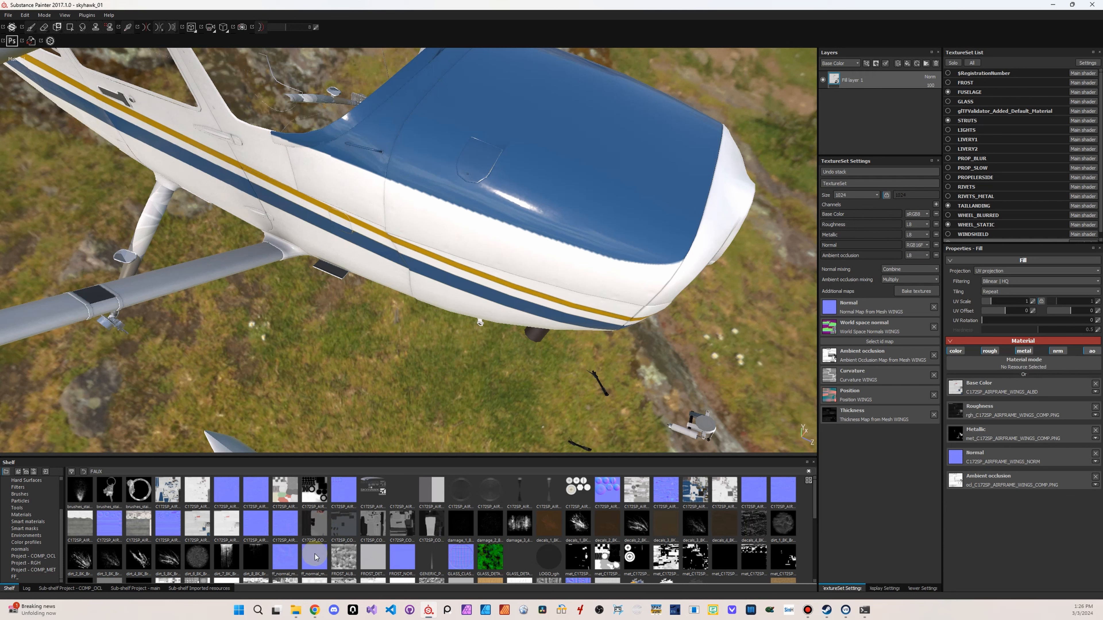
mouse_move(314, 554)
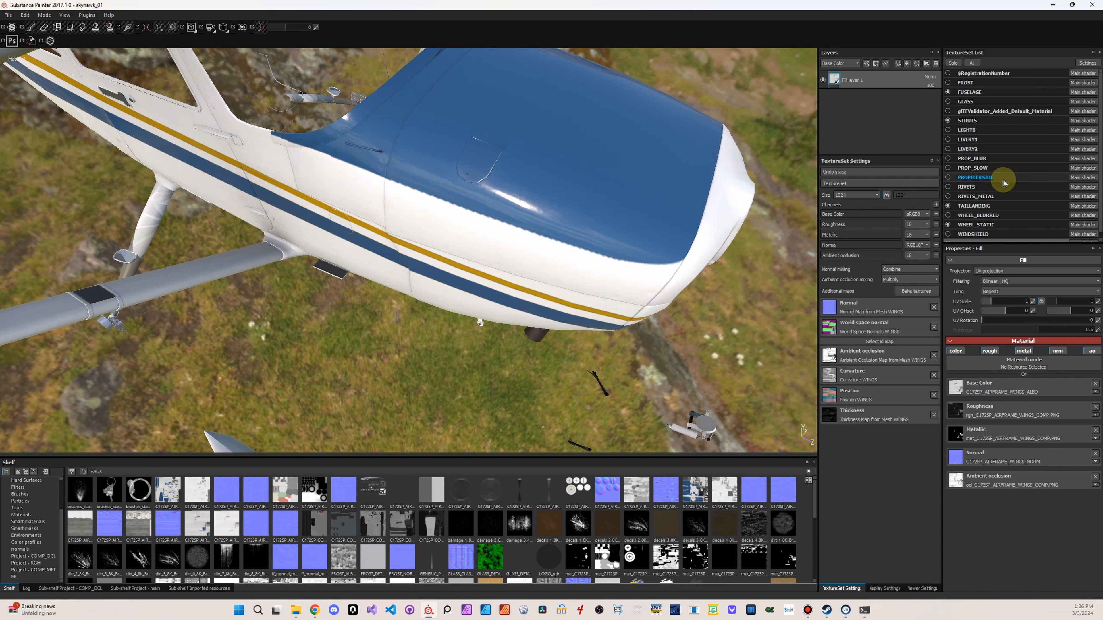
Add a paint layer named warble to the FUSELAGE texture set and leave only the normal channel active for painting
left_click(982, 92)
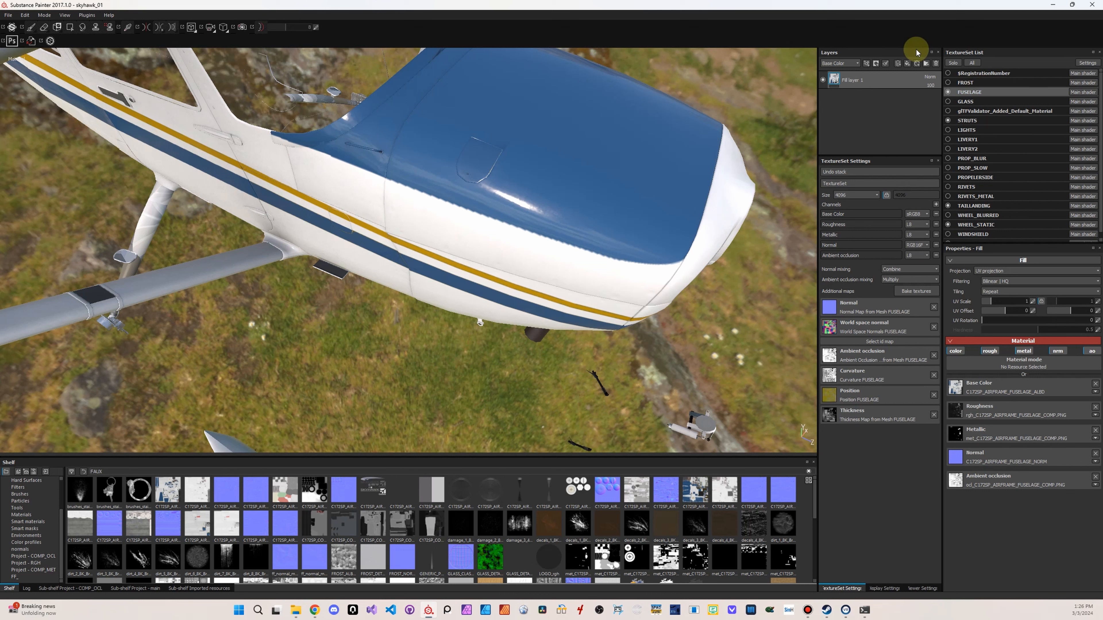
left_click(898, 64)
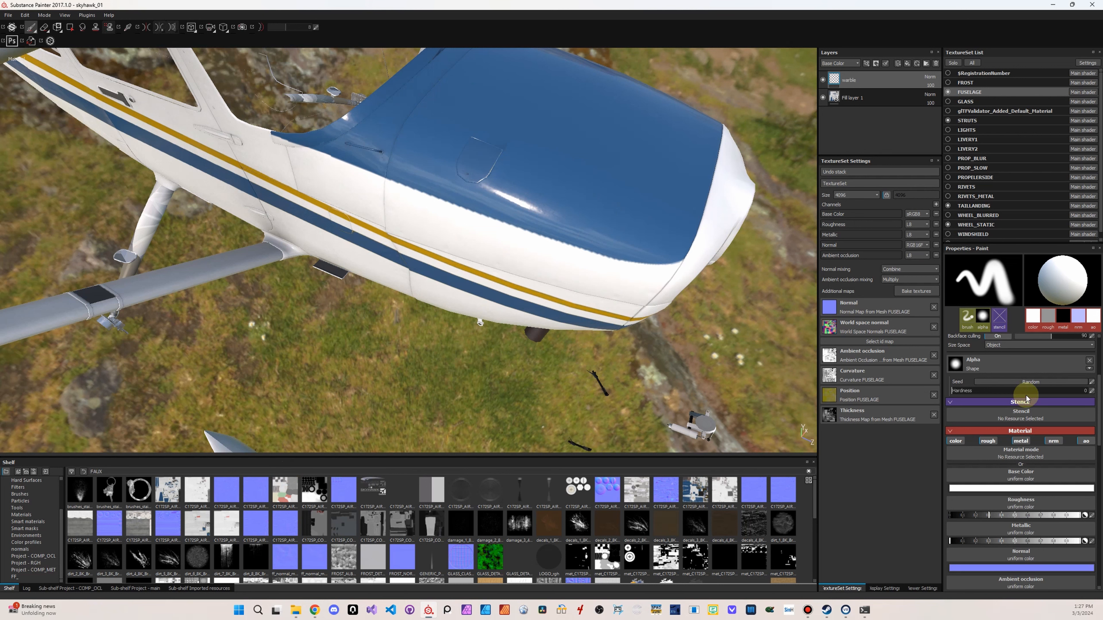
left_click(1026, 442)
left_click(988, 441)
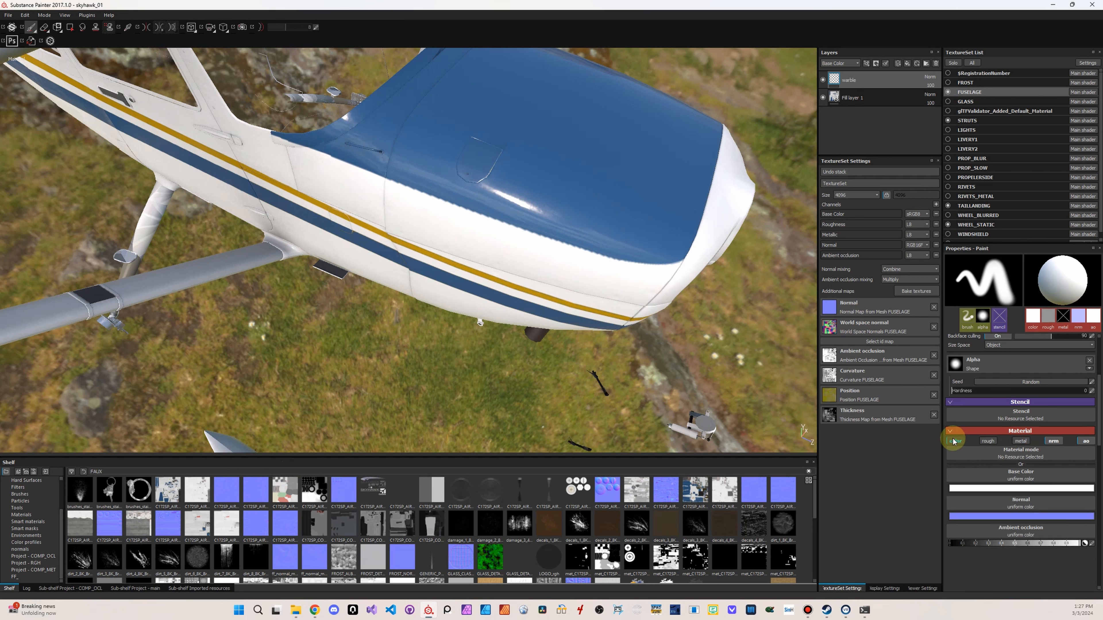
left_click(955, 441)
left_click(1087, 442)
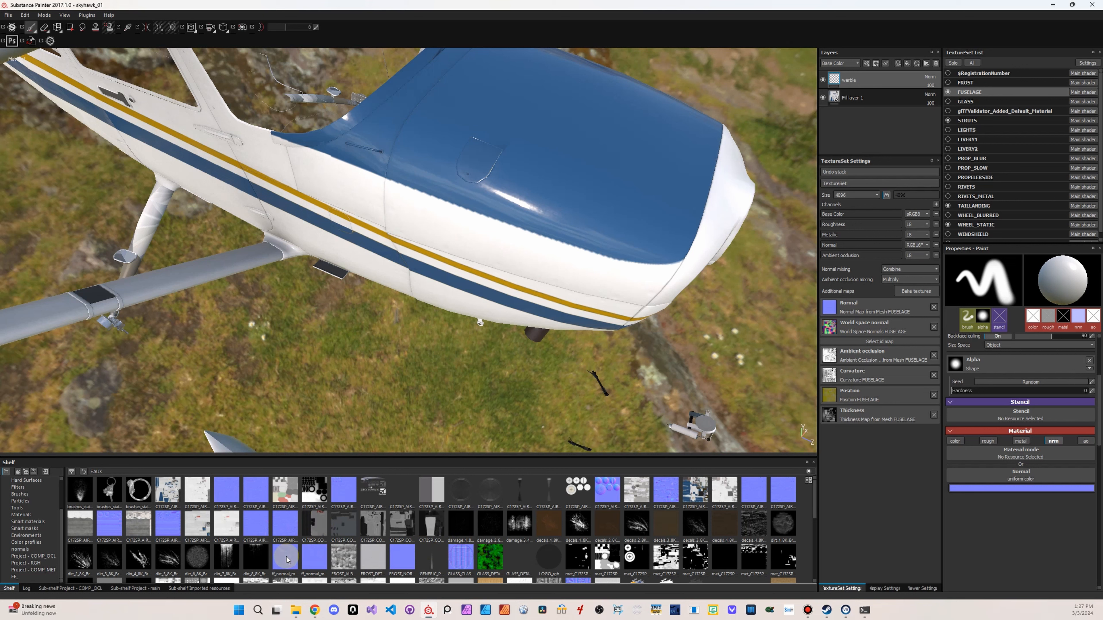
Try painting ff_normal_map2 as a normal texture over the nose cowling, undoing and repeating strokes
left_click_drag(328, 556, 1011, 475)
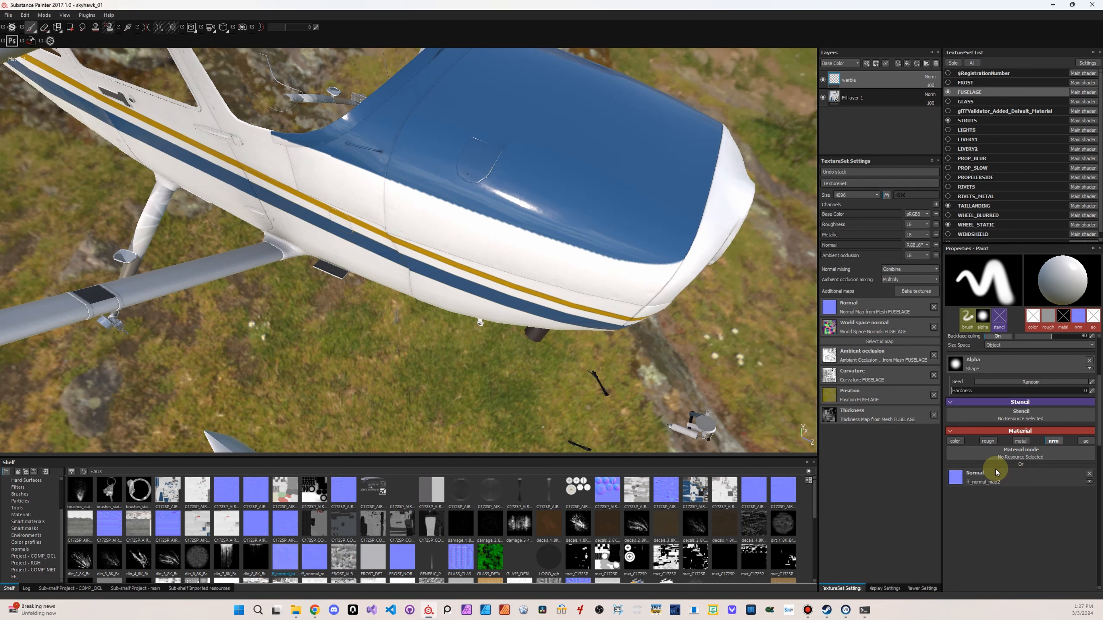
mouse_move(526, 245)
right_mouse_down("shift")
mouse_move(512, 245)
mouse_move(537, 249)
right_mouse_up("shift")
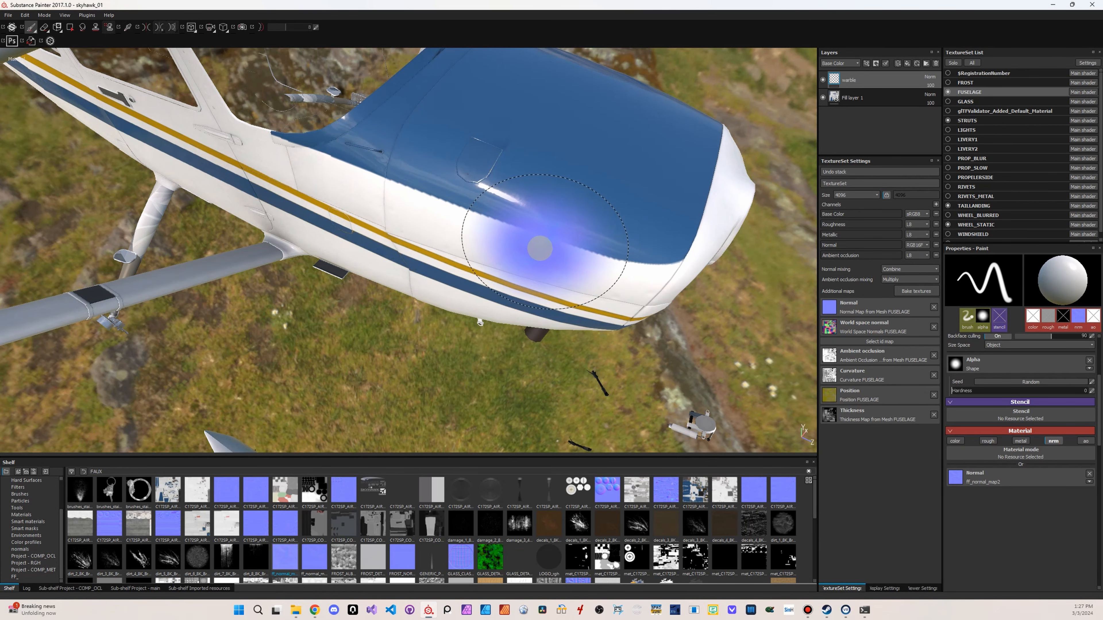
mouse_move(532, 242)
left_mouse_down("alt")
mouse_move(525, 207)
mouse_move(517, 237)
left_mouse_up("alt")
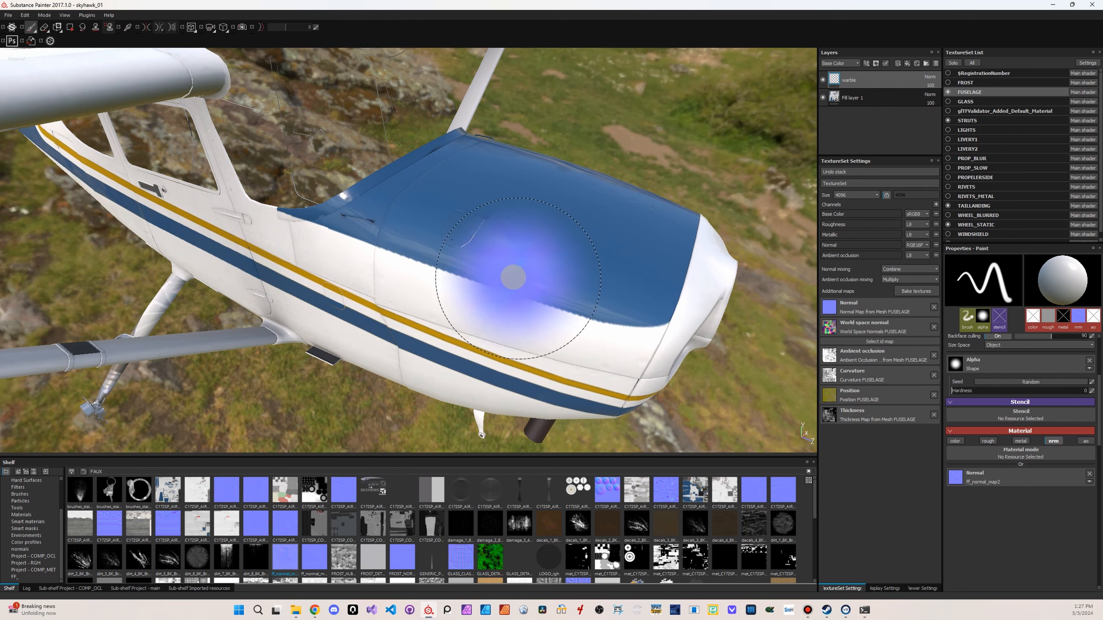
mouse_move(509, 286)
left_mouse_down()
mouse_move(433, 228)
mouse_move(447, 238)
left_mouse_up()
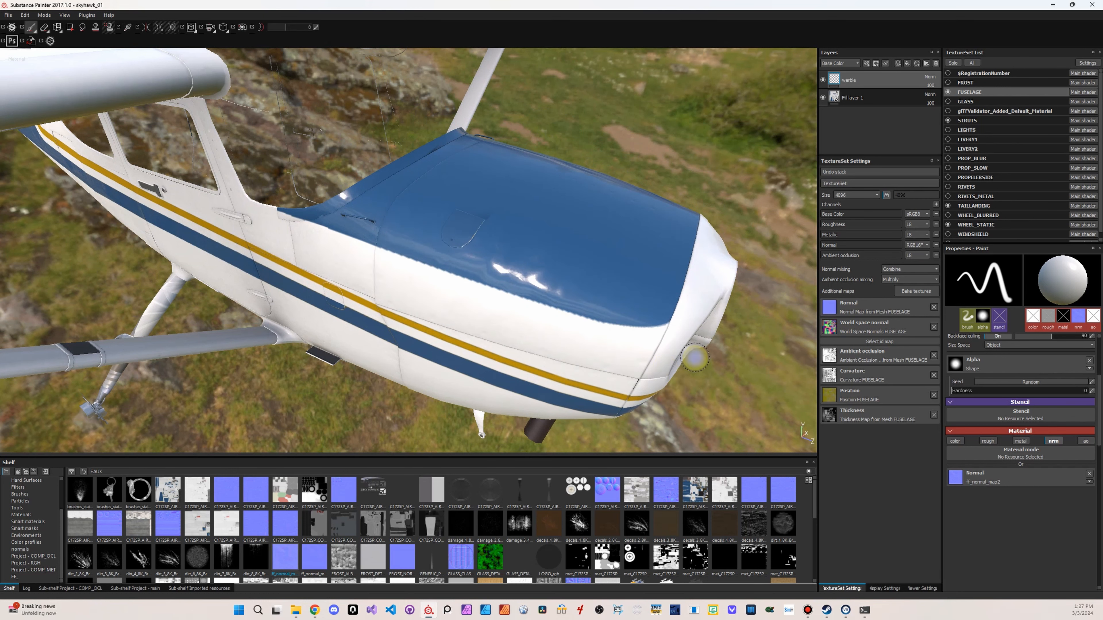
key("ctrl")
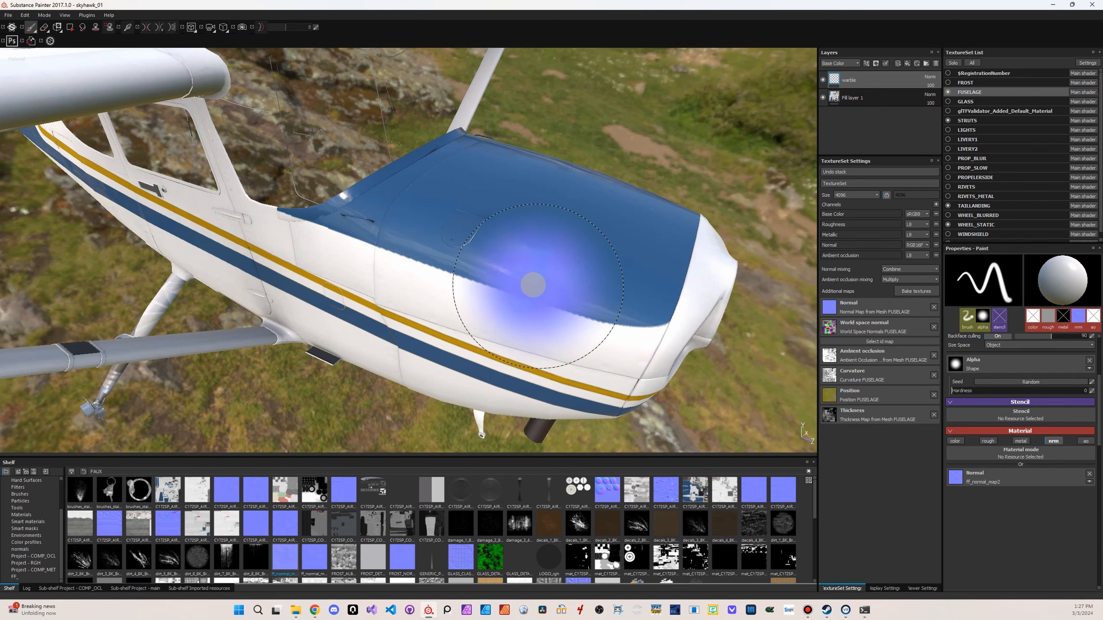
left_click_drag(677, 325, 627, 307, "alt")
right_click_drag(627, 308, 606, 295, "shift")
key("ctrl+z")
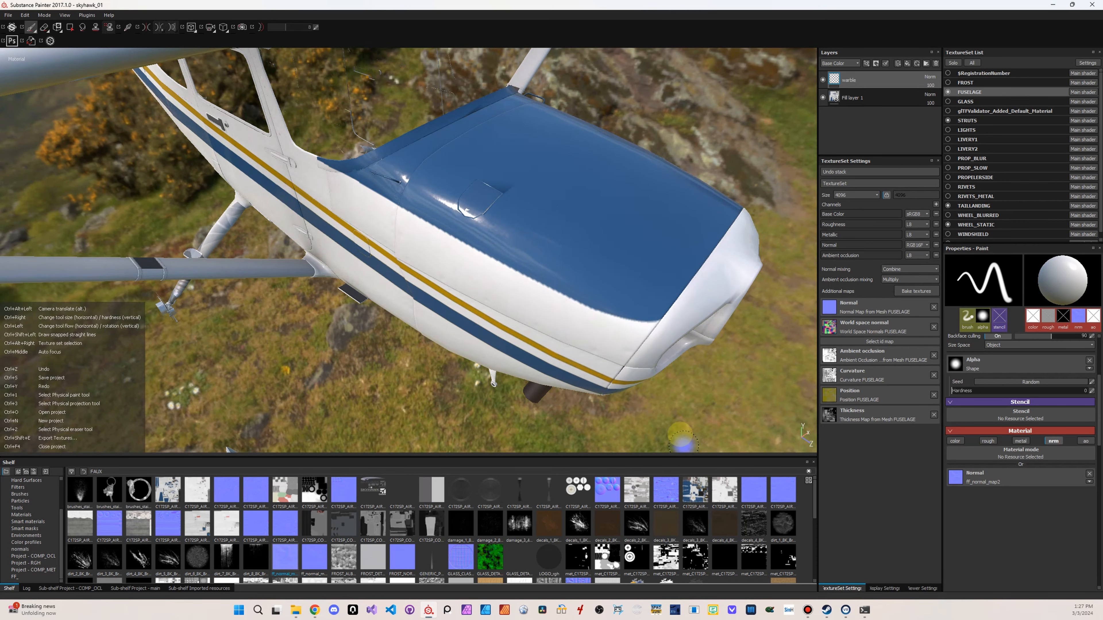
left_click_drag(493, 247, 428, 205)
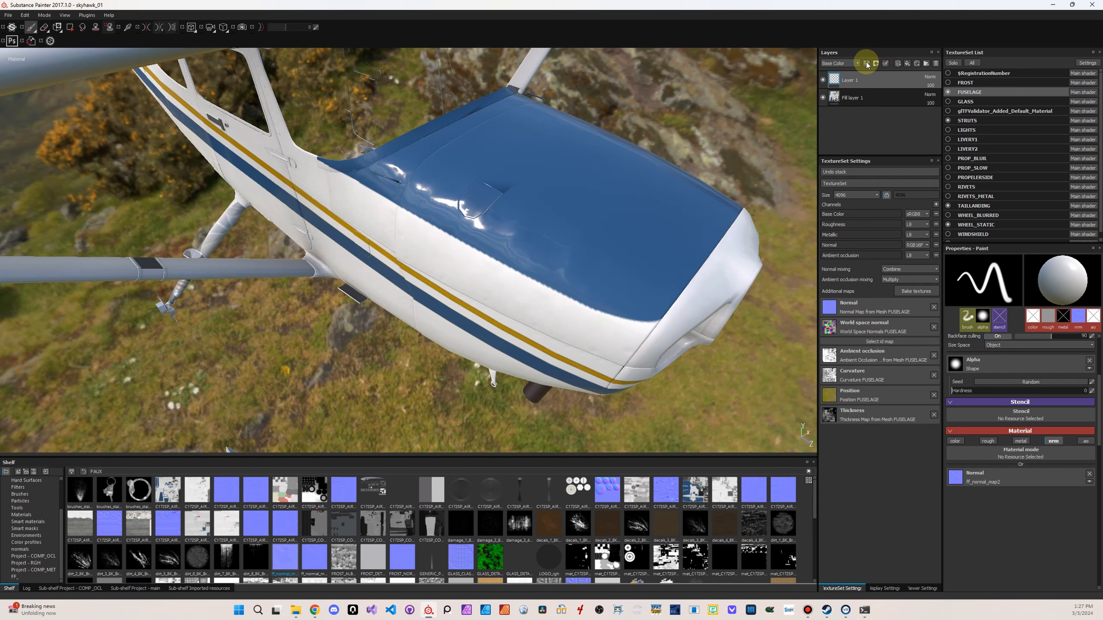
Switch the layer stack to the normal channel and try a lower opacity on the paint layer before returning it to 100
left_click(846, 87)
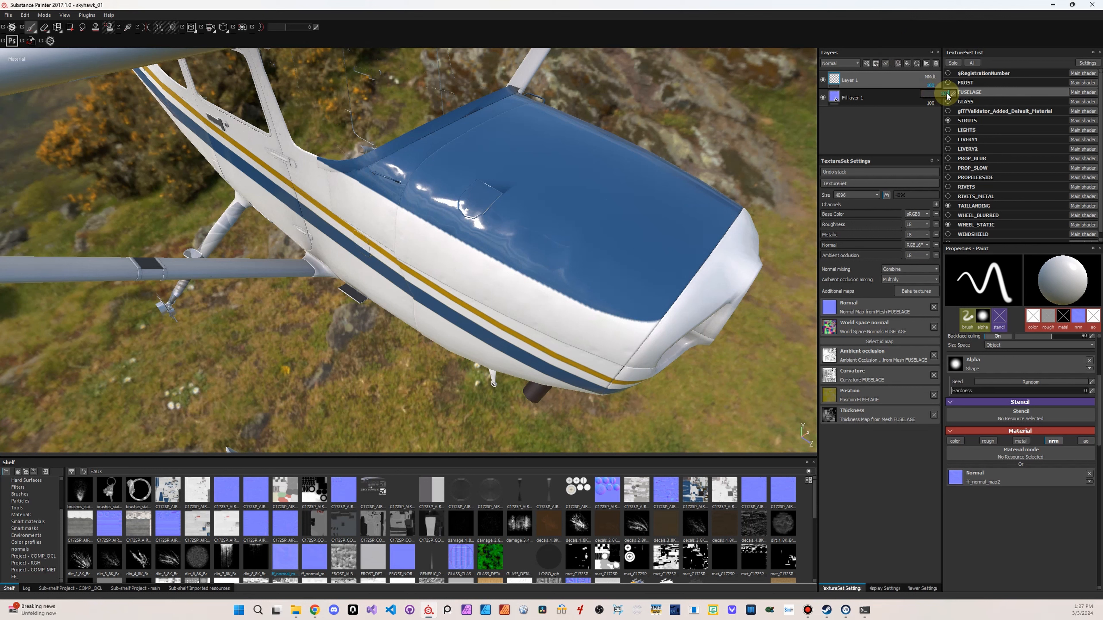
left_click_drag(938, 96, 914, 96)
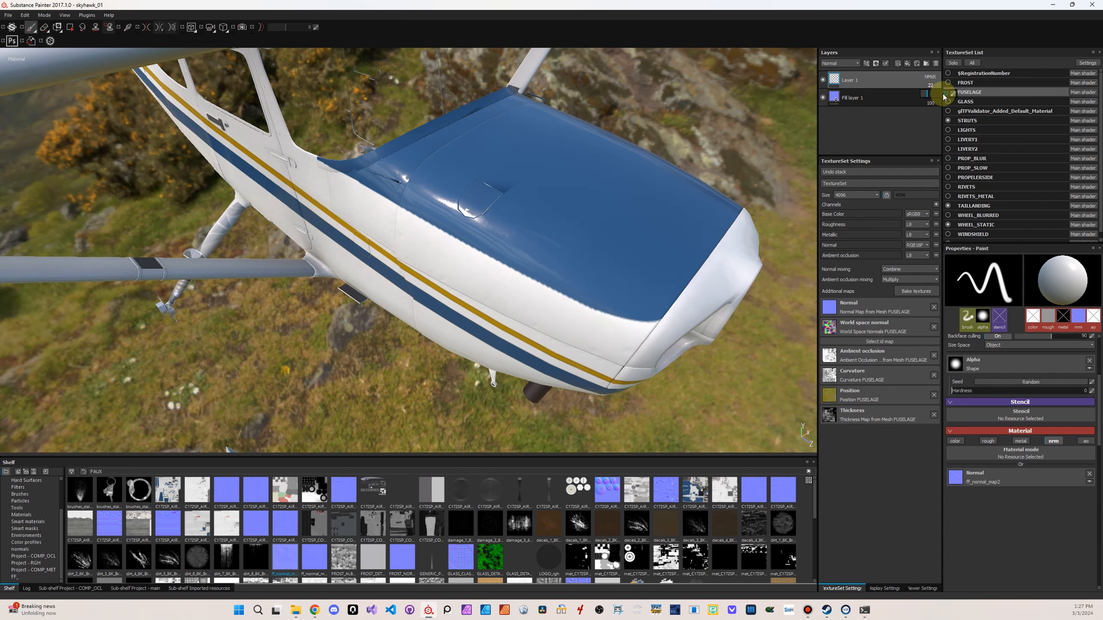
left_click_drag(943, 94, 951, 95)
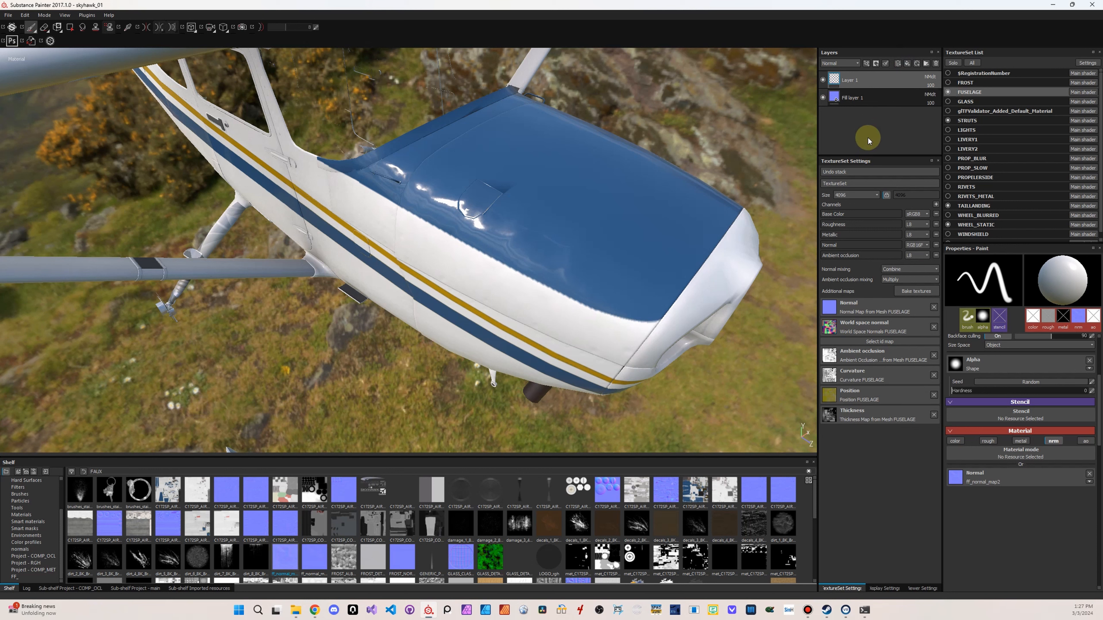
Try another normal stroke on the blue cowling top, and undo back through the strokes and the layer's creation
mouse_move(528, 193)
left_mouse_down()
mouse_move(522, 180)
mouse_move(582, 173)
left_mouse_up()
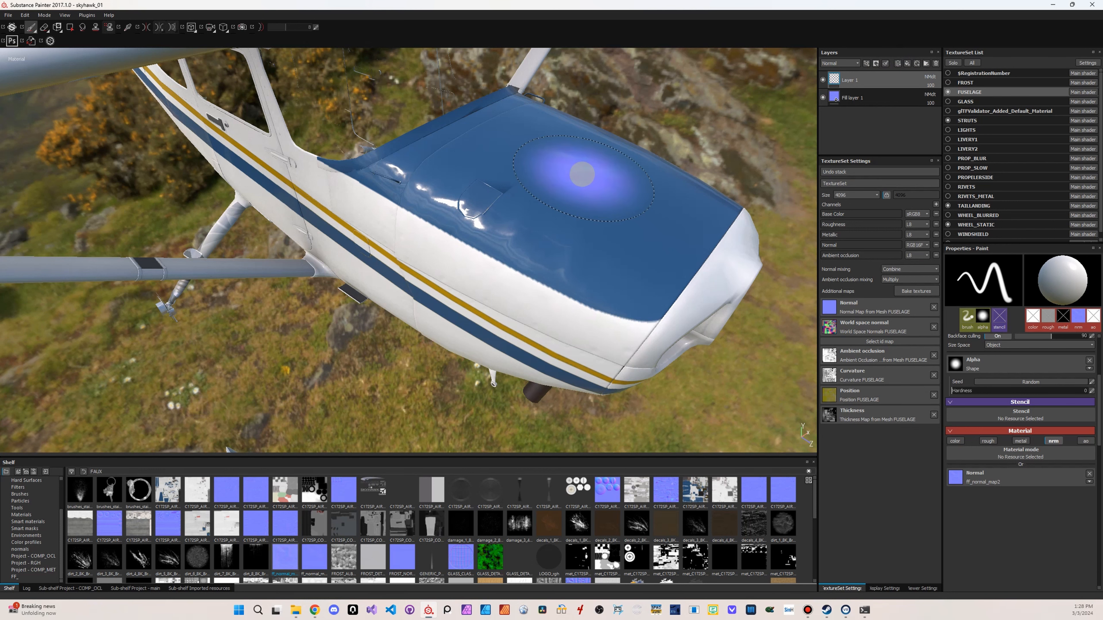
key("ctrl+z")
key("ctrl+z")
key("ctrl+z")
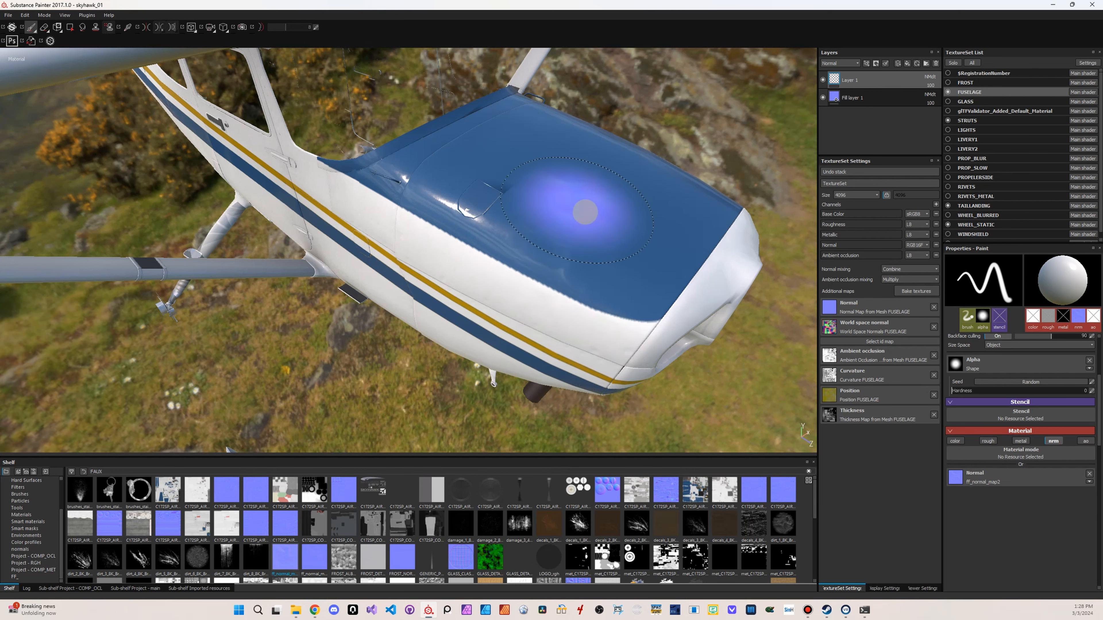
key("ctrl+z")
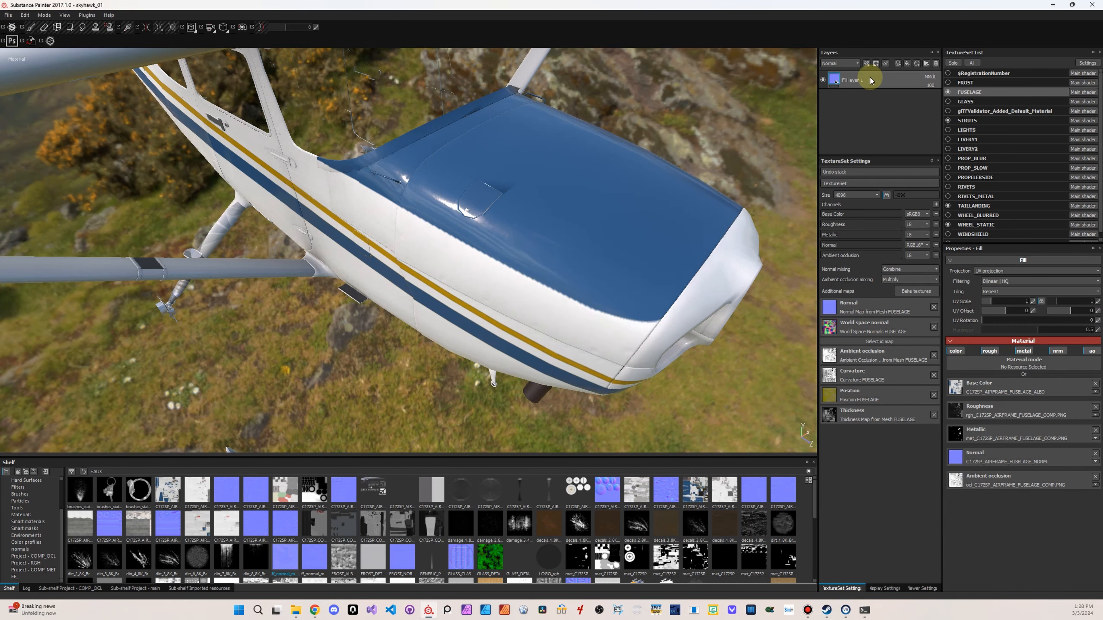
Redo the addition of the paint layer above the fuselage fill and rename it warble
left_click(24, 15)
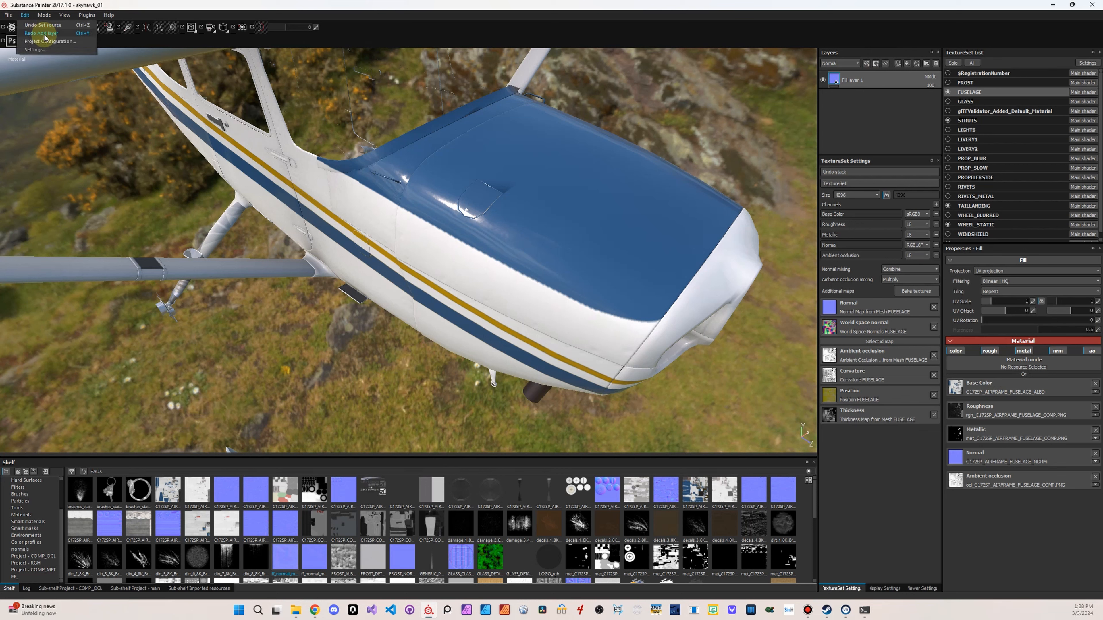
left_click(43, 33)
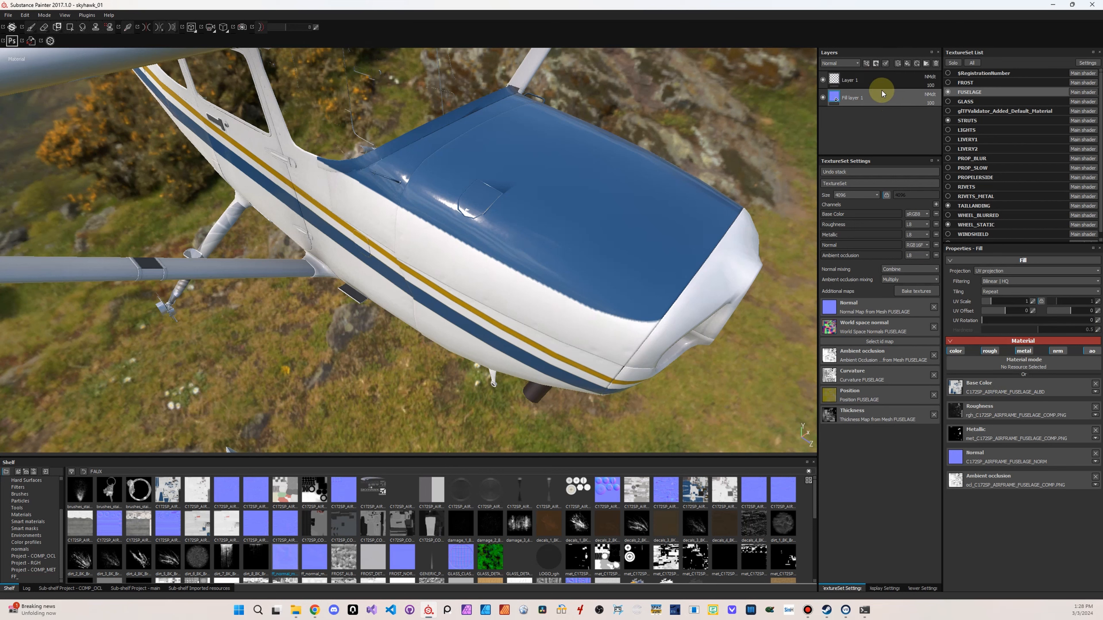
left_click(875, 84)
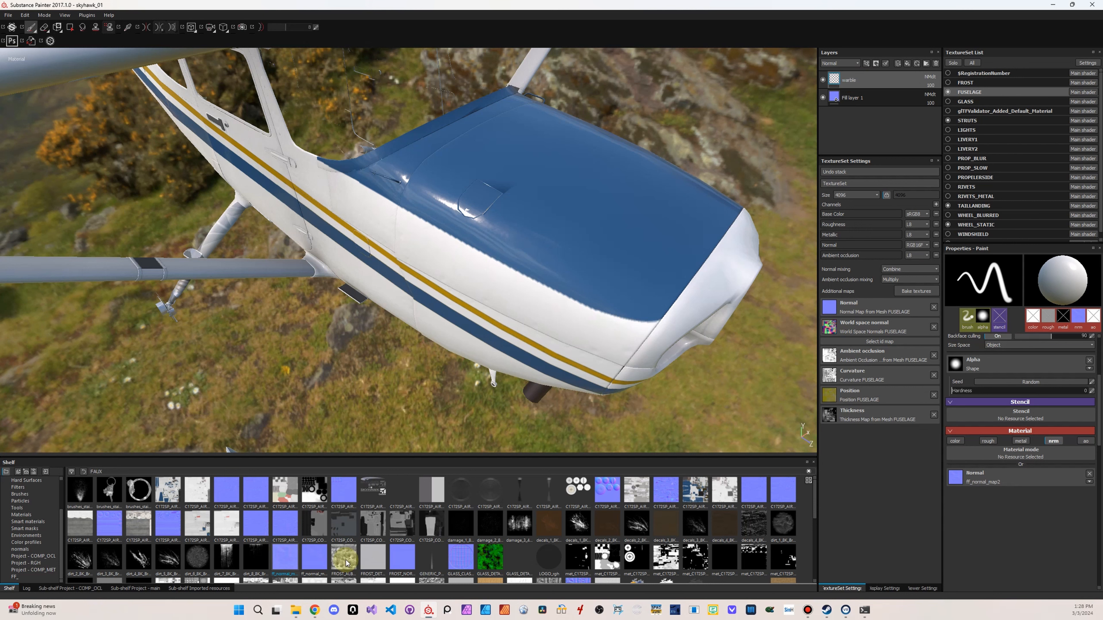
Assign ff_normal_map3 to the brush's normal channel and paint it over the nose cowling
mouse_move(315, 560)
left_click_drag(316, 559, 999, 479)
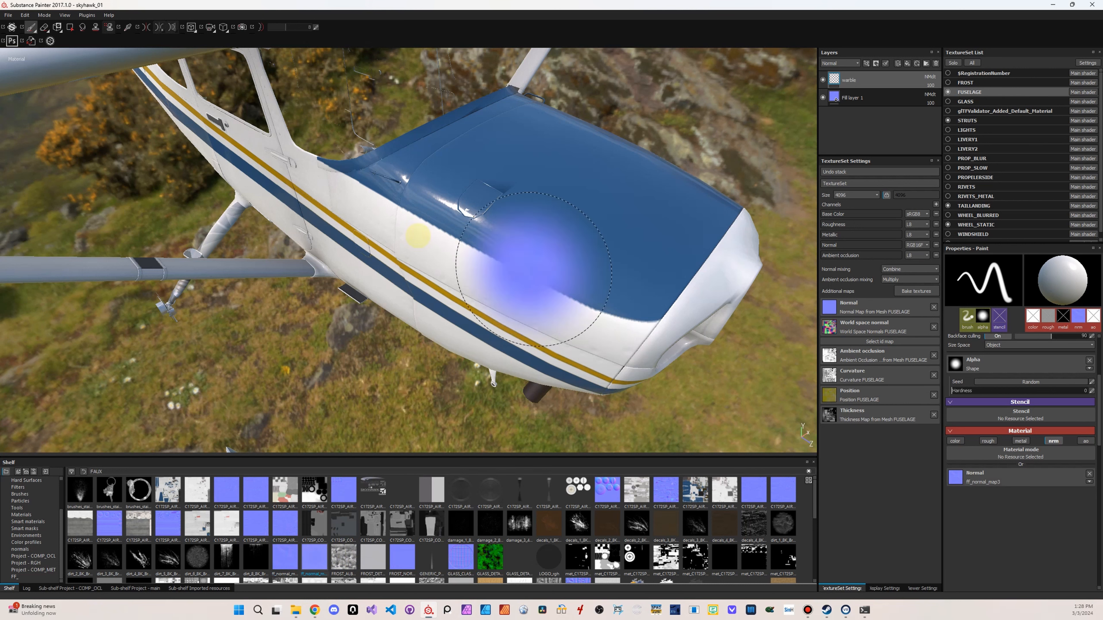
left_click(506, 237)
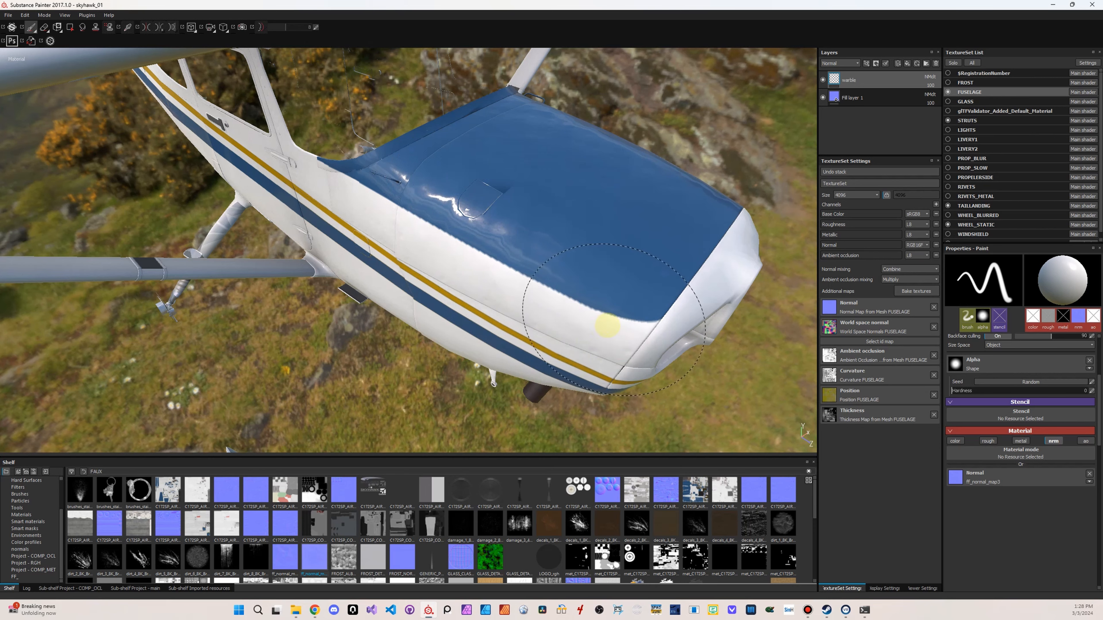
right_click_drag(406, 234, 462, 254, "shift")
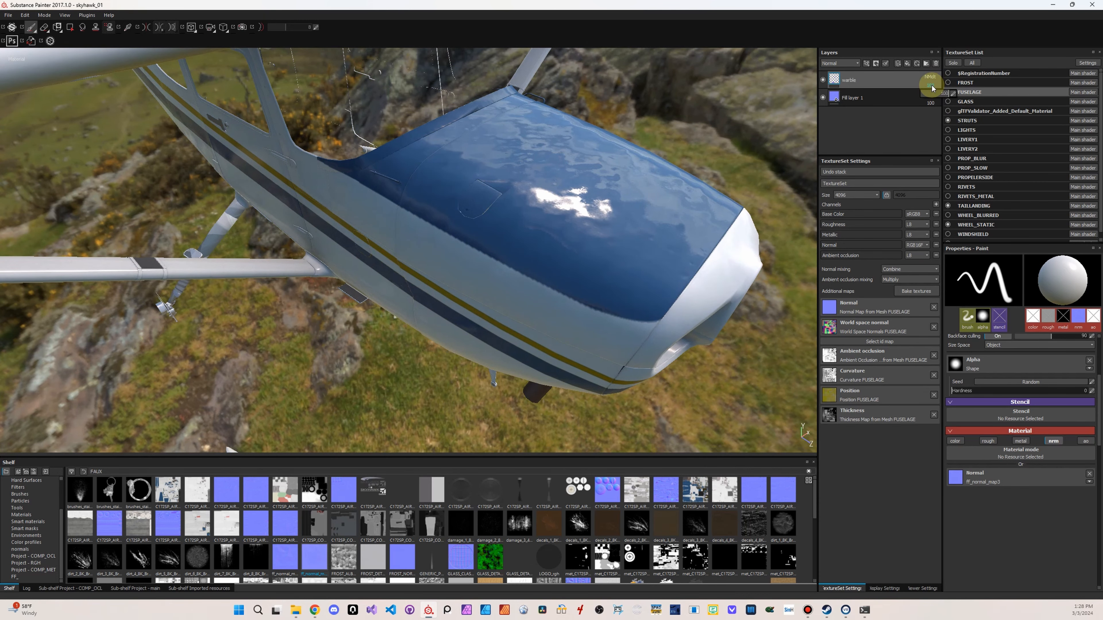
Set the warble layer's normal opacity to 20 and compare the cowling with the layer hidden and shown
left_click_drag(934, 96, 929, 101)
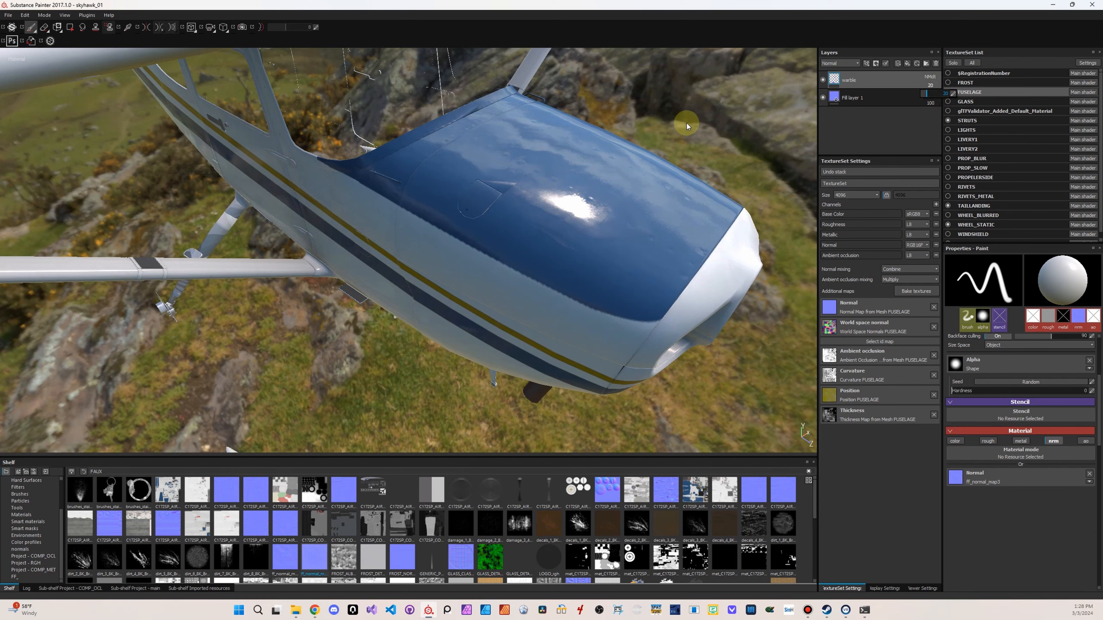
left_click_drag(690, 129, 559, 269, "alt")
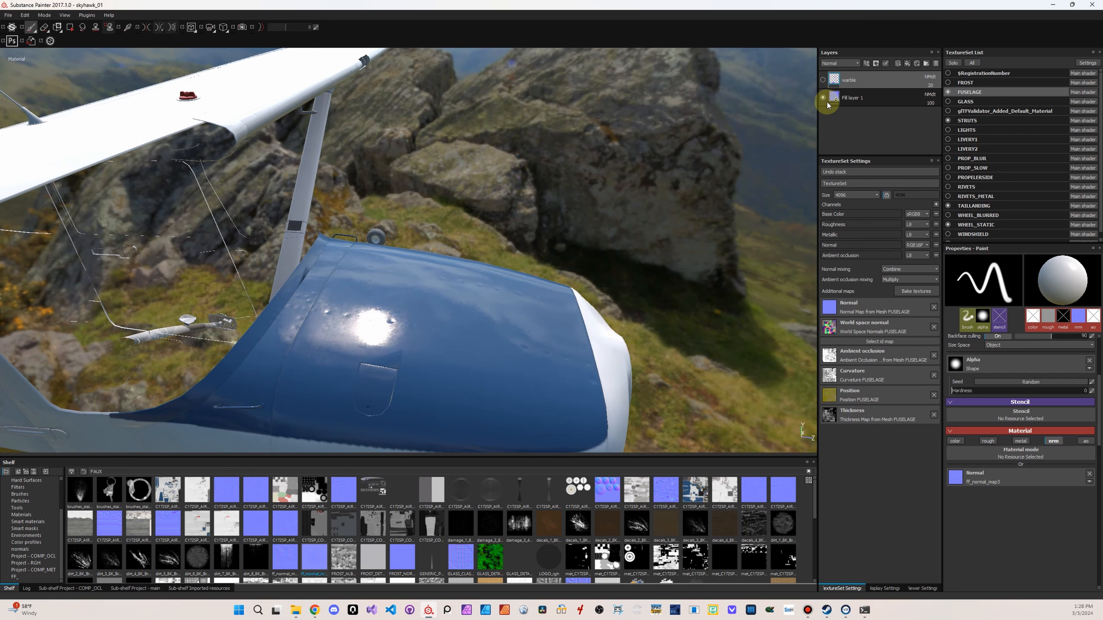
left_click_drag(551, 152, 394, 236, "alt")
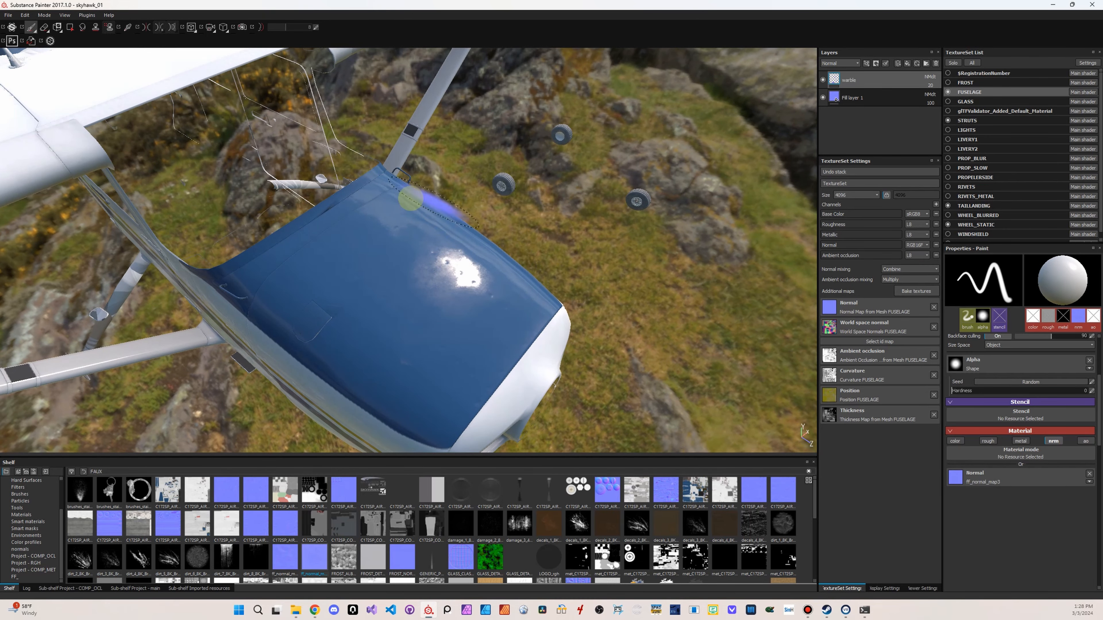
Paint the subtle normal waviness over the rest of the cowling and along the side of the fuselage
mouse_move(601, 287)
left_mouse_down("alt")
mouse_move(427, 273)
mouse_move(731, 284)
mouse_move(546, 264)
mouse_move(590, 261)
mouse_move(590, 239)
mouse_move(588, 270)
mouse_move(617, 213)
left_mouse_up("alt")
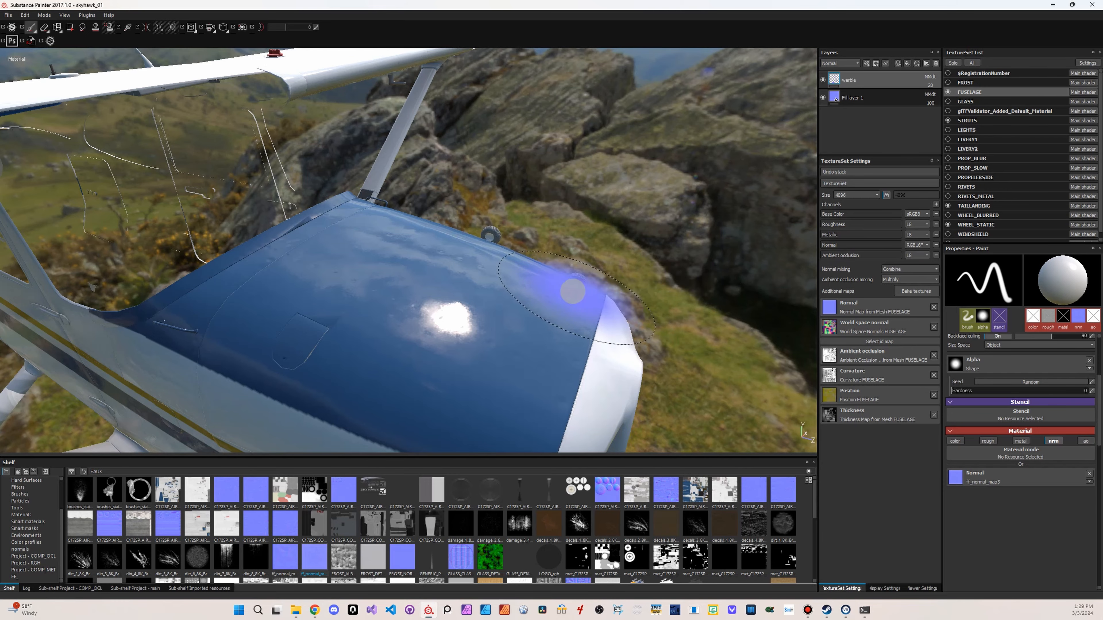
mouse_move(571, 289)
left_mouse_down("alt")
mouse_move(604, 246)
mouse_move(491, 281)
mouse_move(563, 305)
left_mouse_up("alt")
right_click_drag(564, 305, 168, 281, "alt")
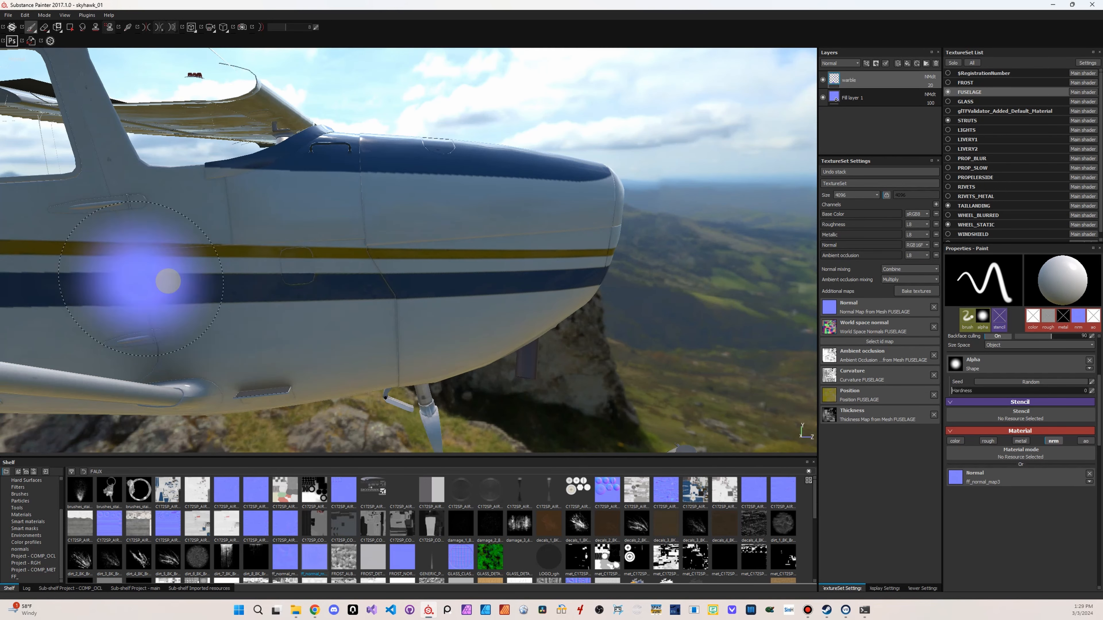
right_click_drag(283, 302, 310, 305, "shift")
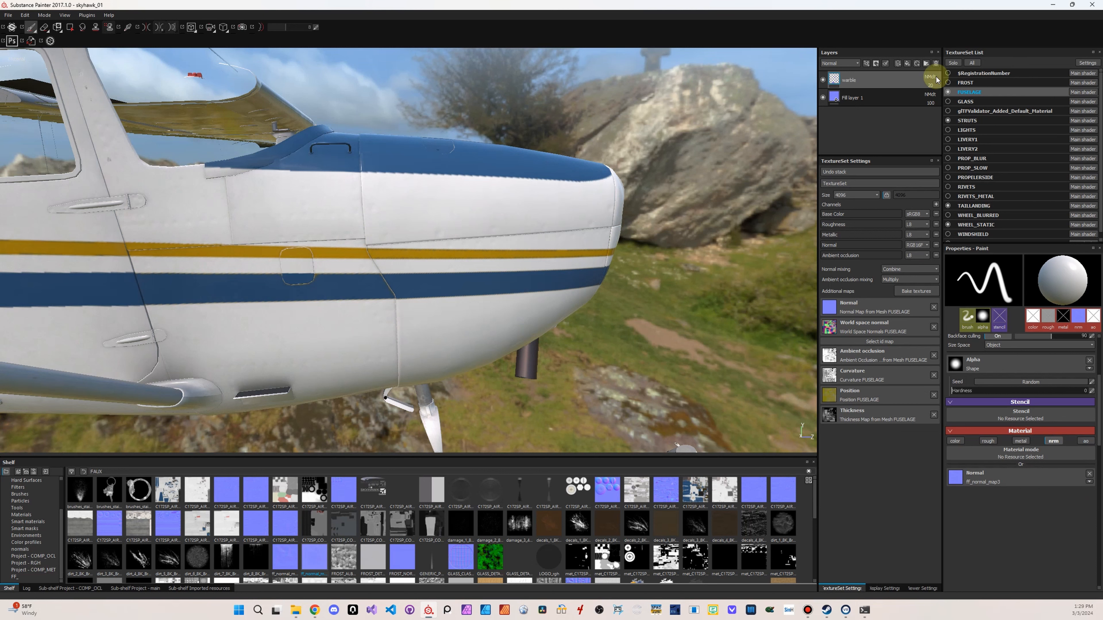
Add a new paint layer named staining above the warble layer
left_click(897, 65)
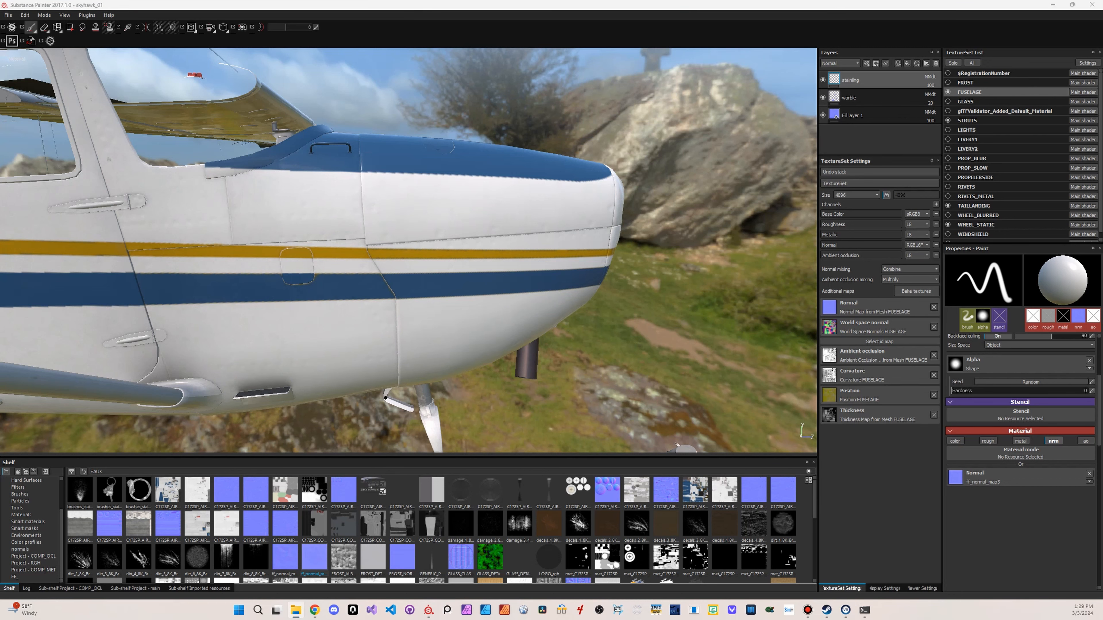
Switch to File Explorer, enlarge the thumbnails in the c172 reference folder and browse the aircraft photos for staining examples
mouse_move(1102, 43)
left_mouse_down()
mouse_move(711, 54)
mouse_move(622, 95)
left_mouse_up()
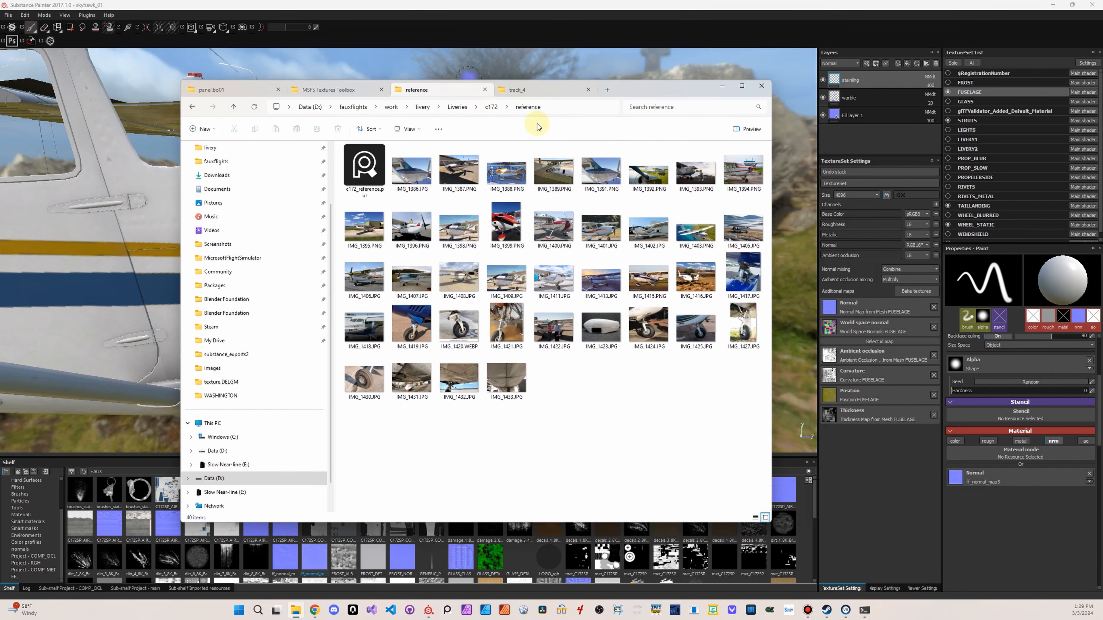
left_click(425, 129)
left_click(408, 148)
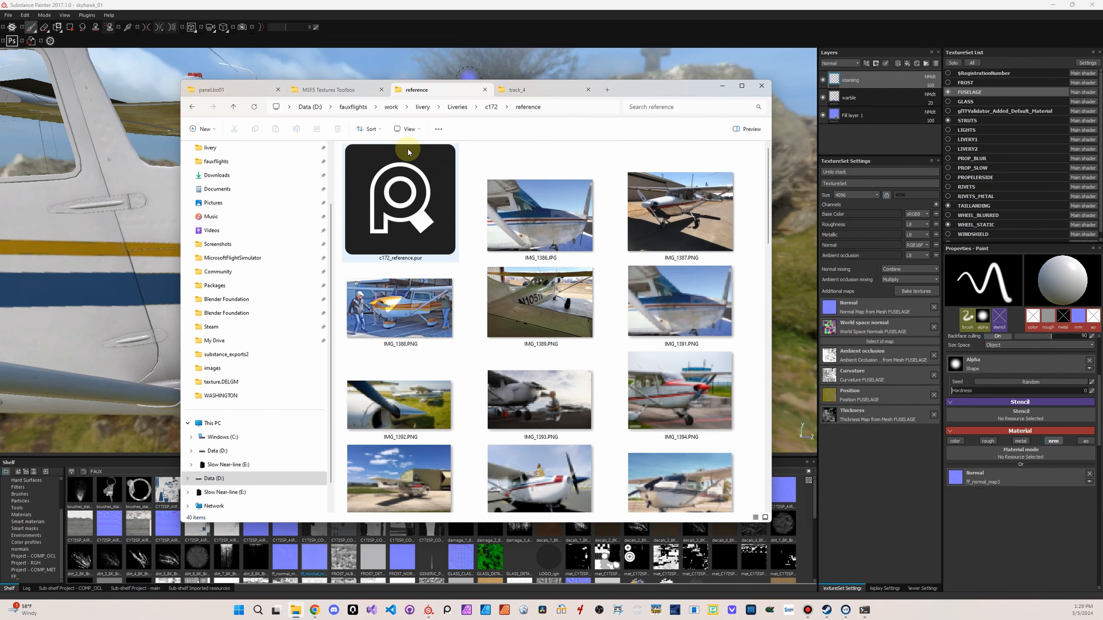
scroll(595, 282, "down", 3)
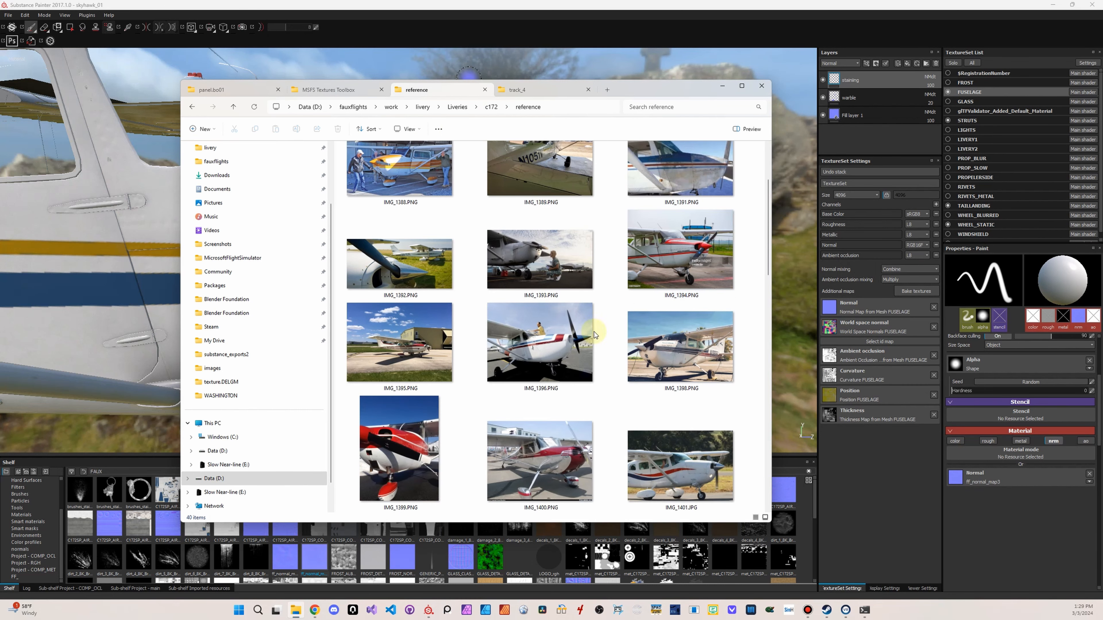
scroll(563, 368, "down", 5)
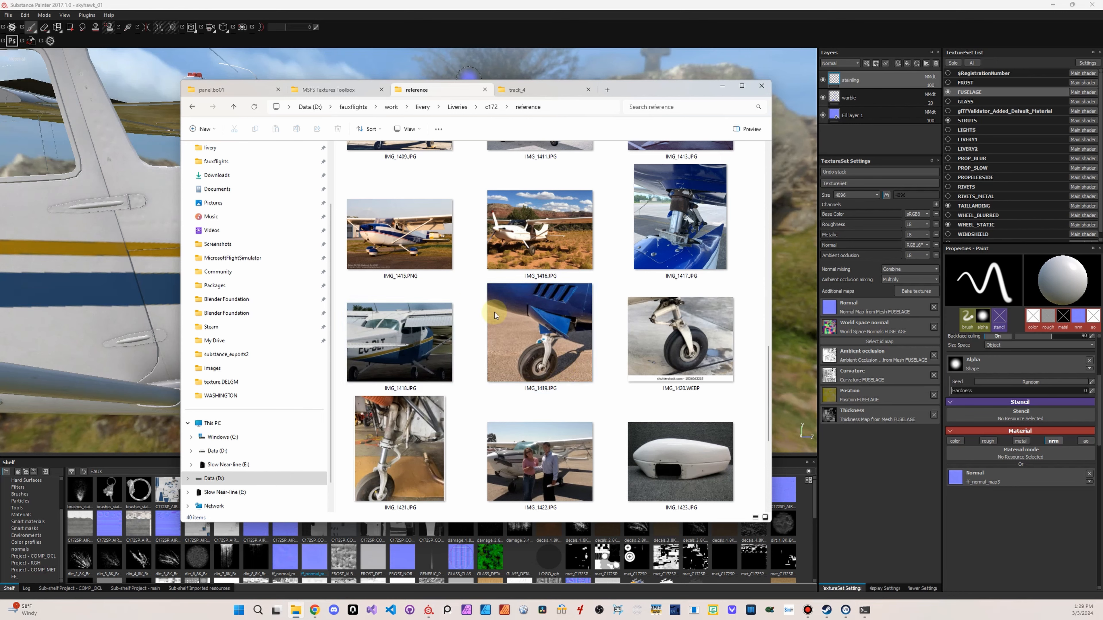
scroll(652, 353, "down", 2)
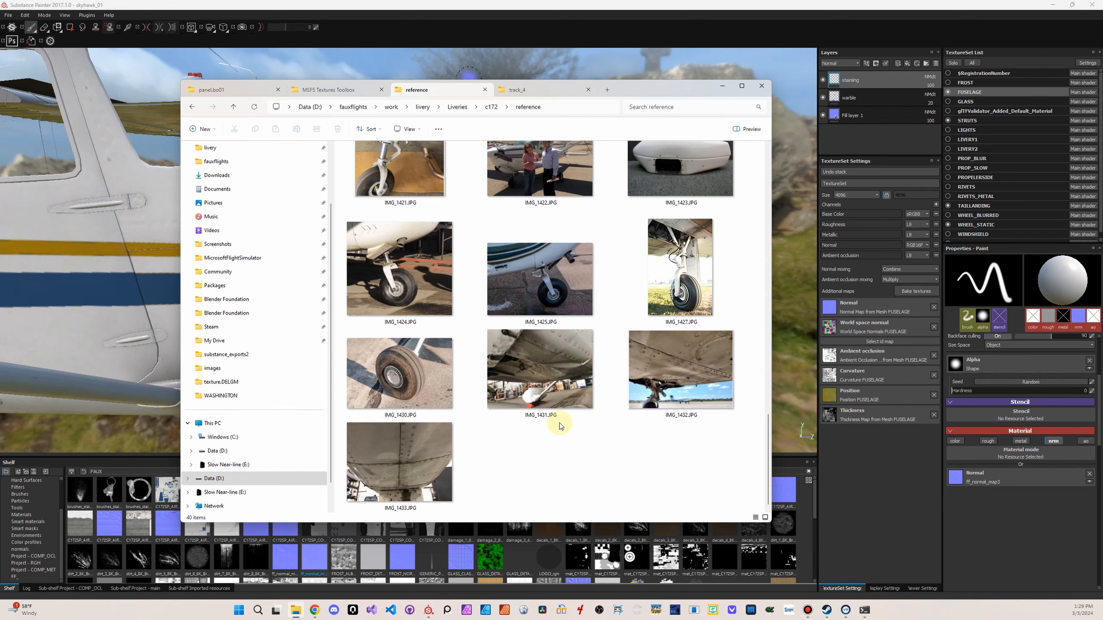
scroll(525, 317, "up", 7)
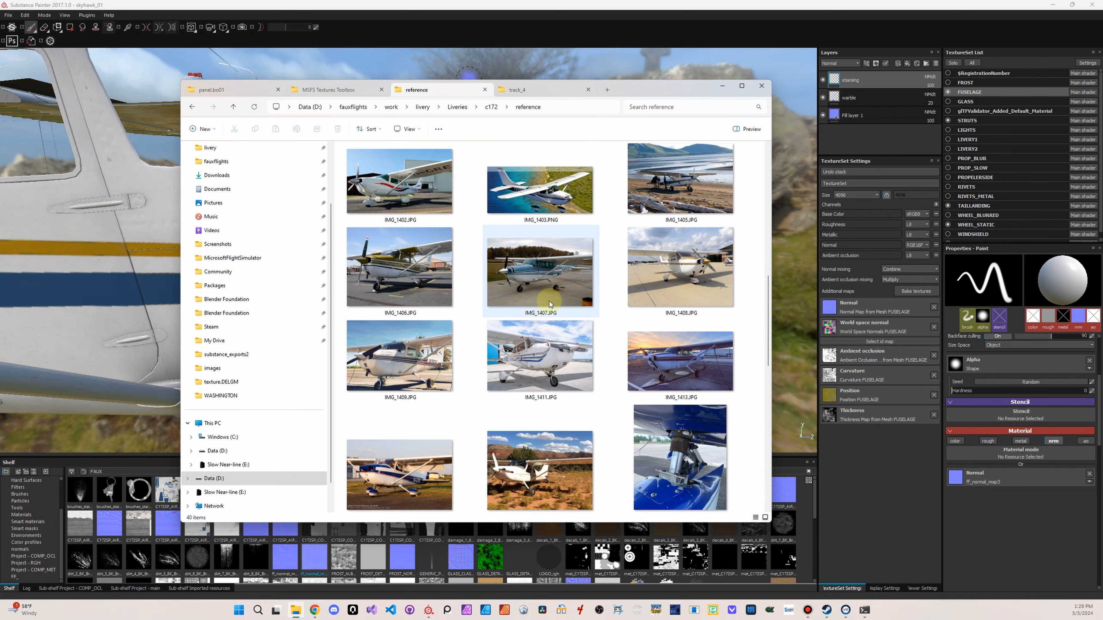
scroll(552, 299, "up", 2)
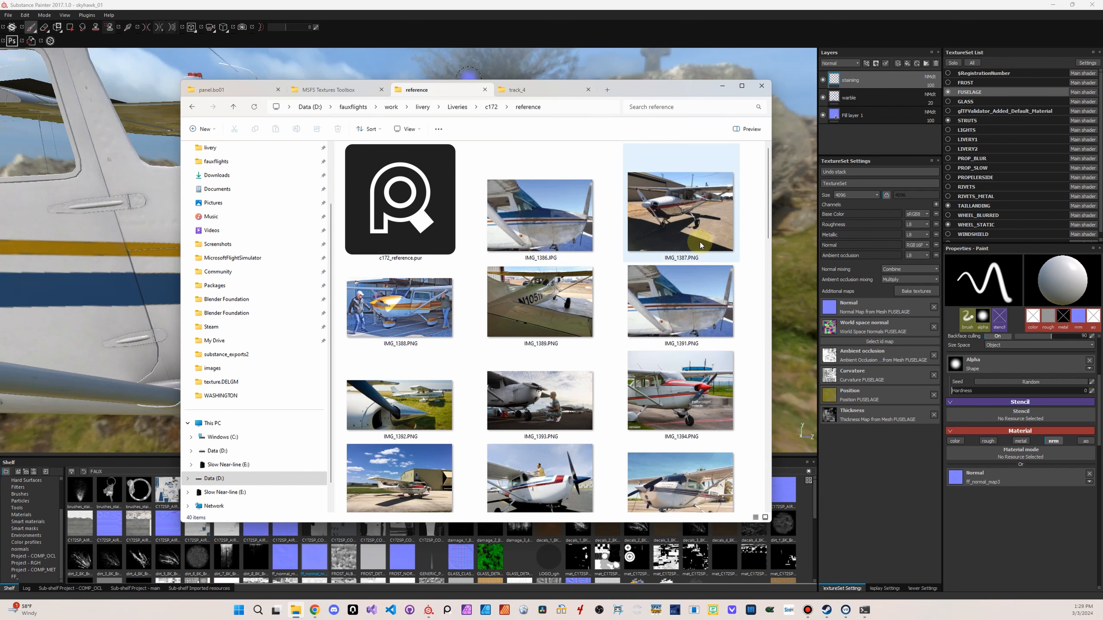
Open IMG_1393.PNG to examine the grime on the cowling, close the photo and return to Substance Painter
double_click(552, 412)
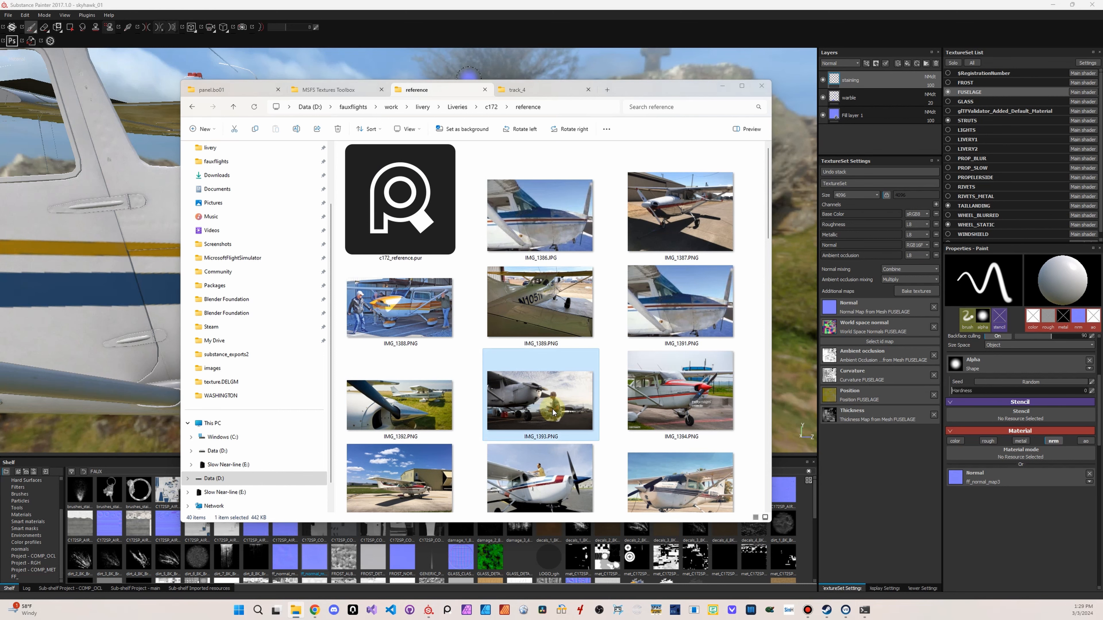
scroll(350, 267, "up", 3)
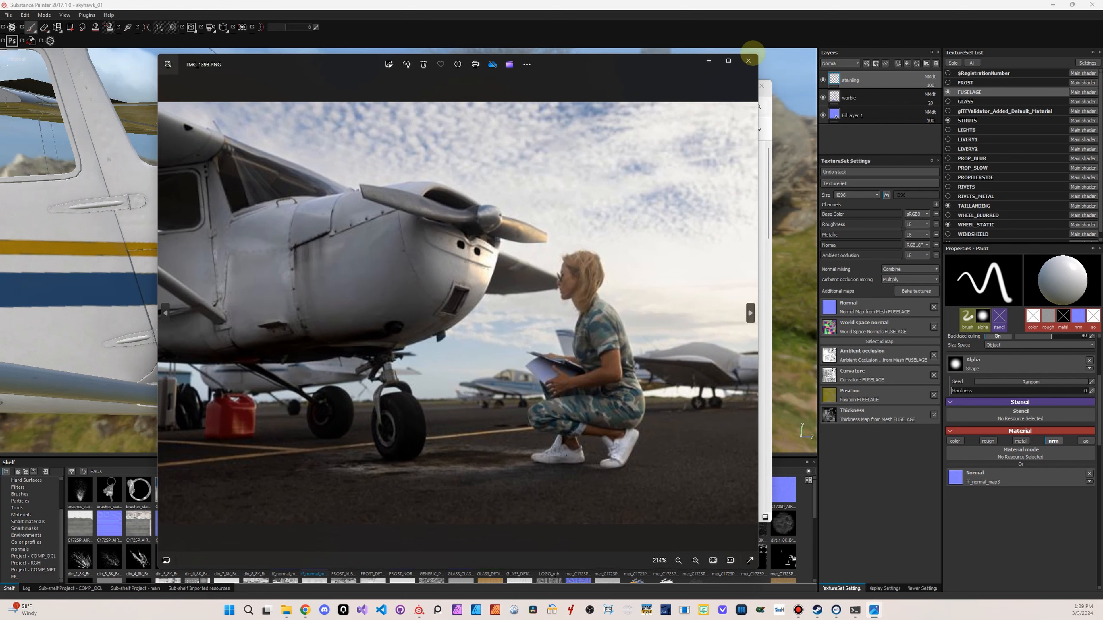
left_click(748, 60)
left_click(722, 85)
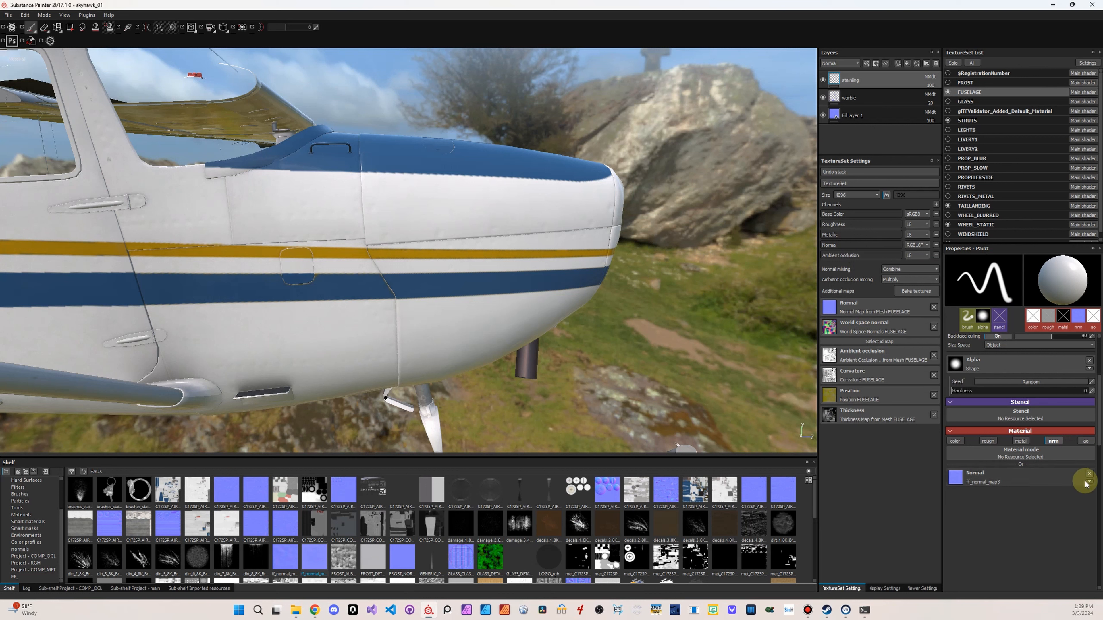
Remove the normal map from the brush and enable its base color, roughness and metallic channels
left_click(1090, 474)
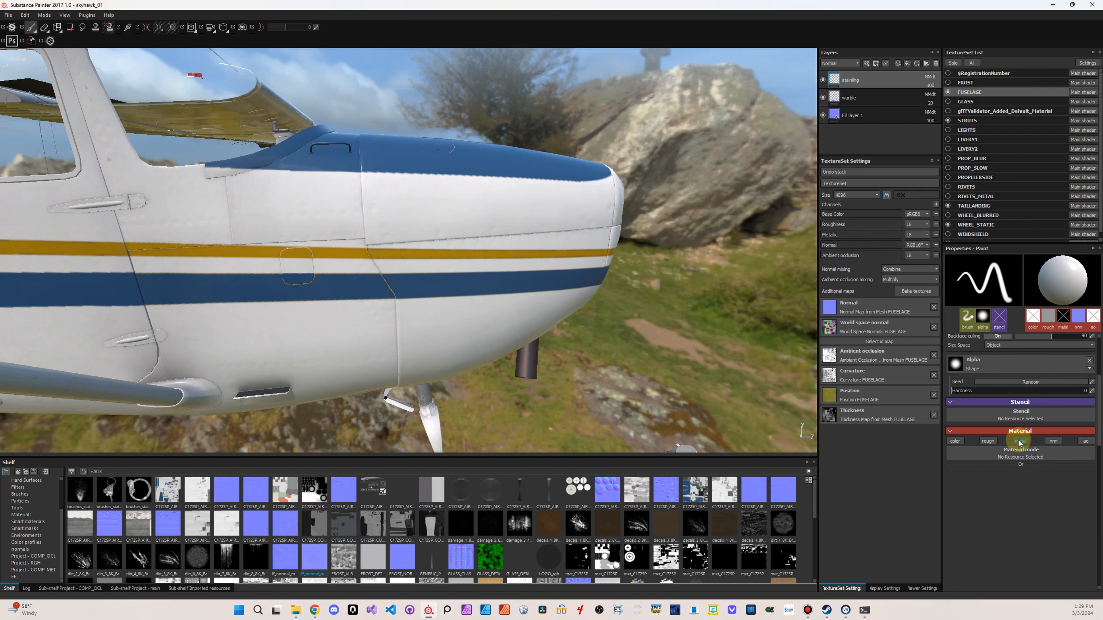
left_click(988, 441)
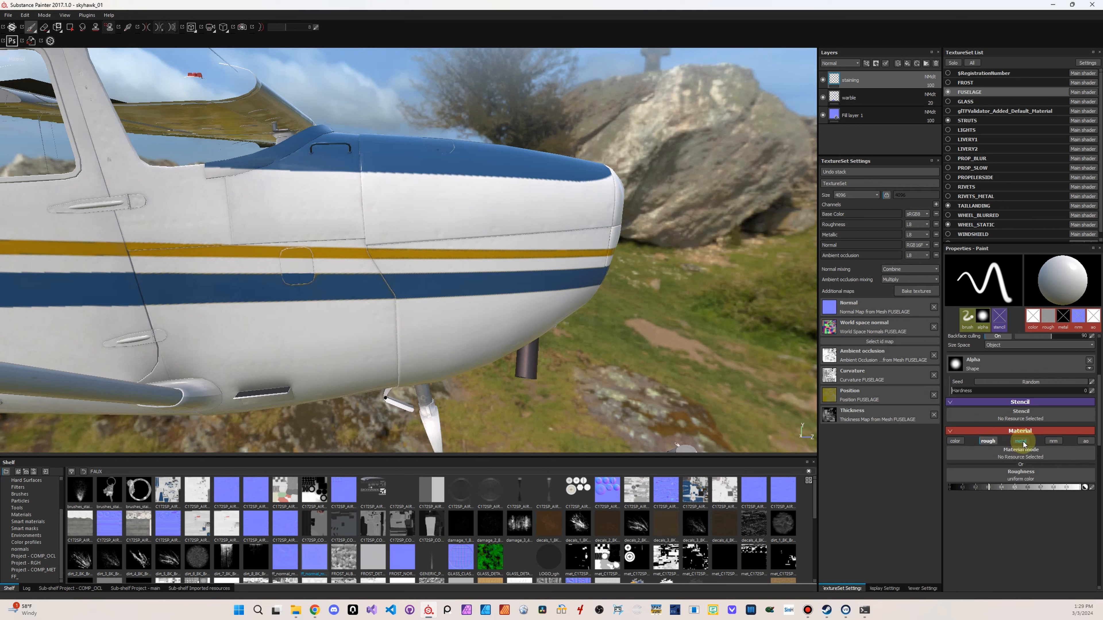
left_click(1021, 441)
left_click(960, 443)
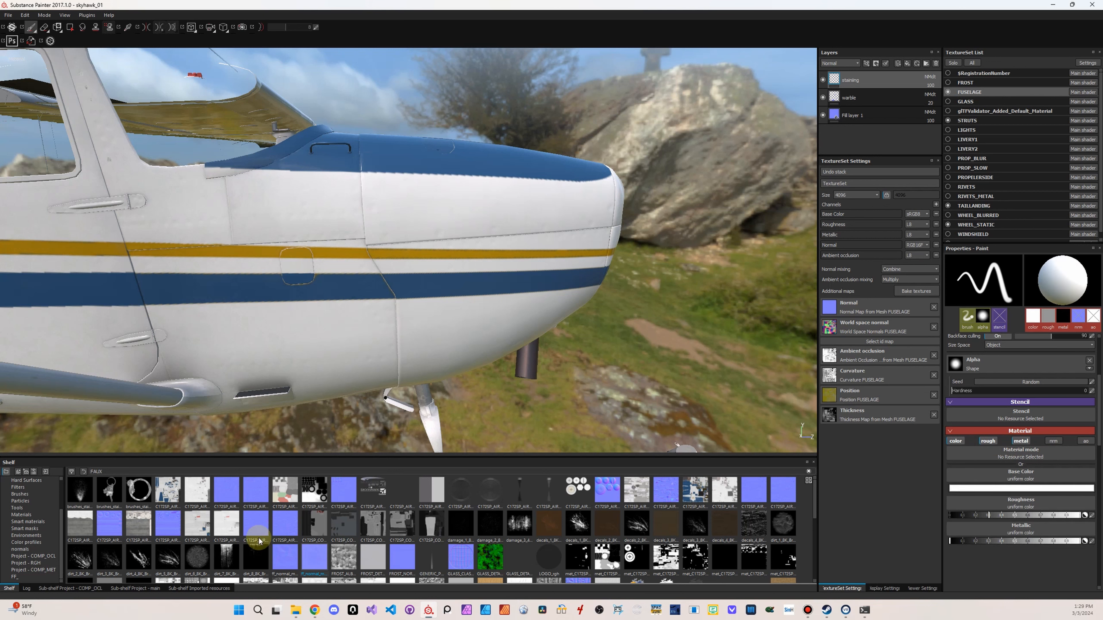
Assign dirt_7_BK_Brush as the brush alpha, raise the brush's roughness and preview the streaks on the fuselage side
left_click(227, 554)
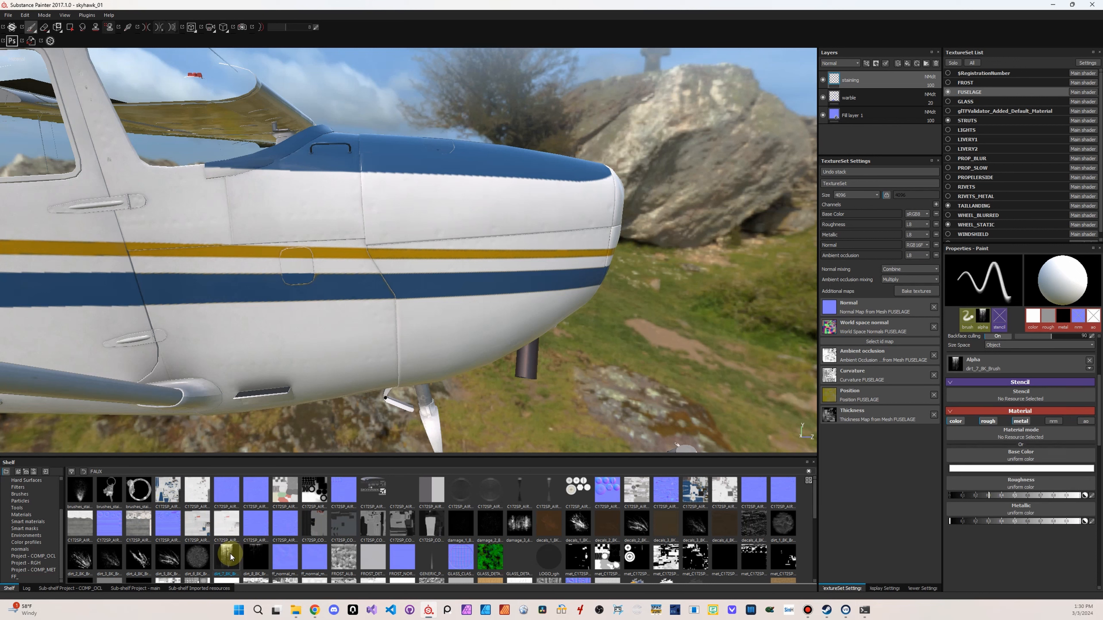
mouse_move(230, 558)
left_click_drag(231, 558, 1009, 367)
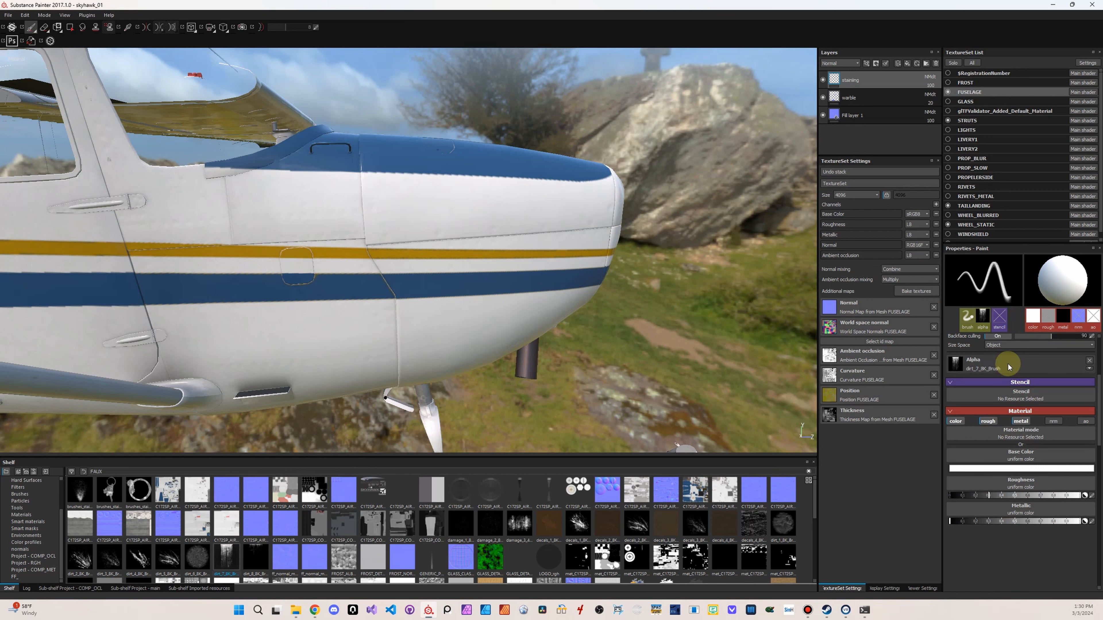
left_click(988, 496)
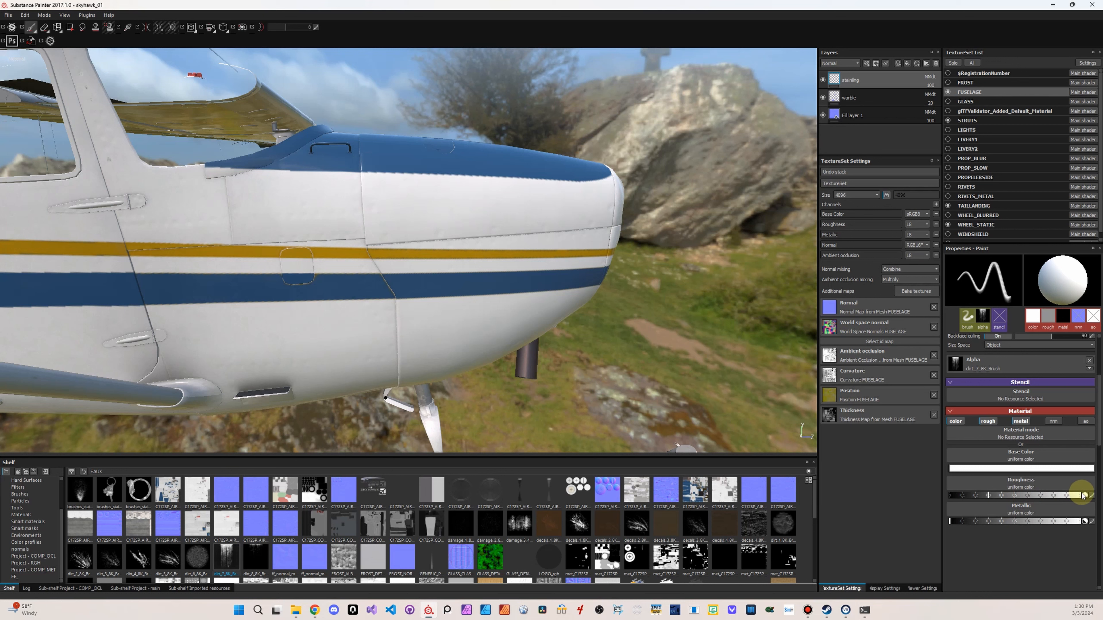
left_click(1061, 495)
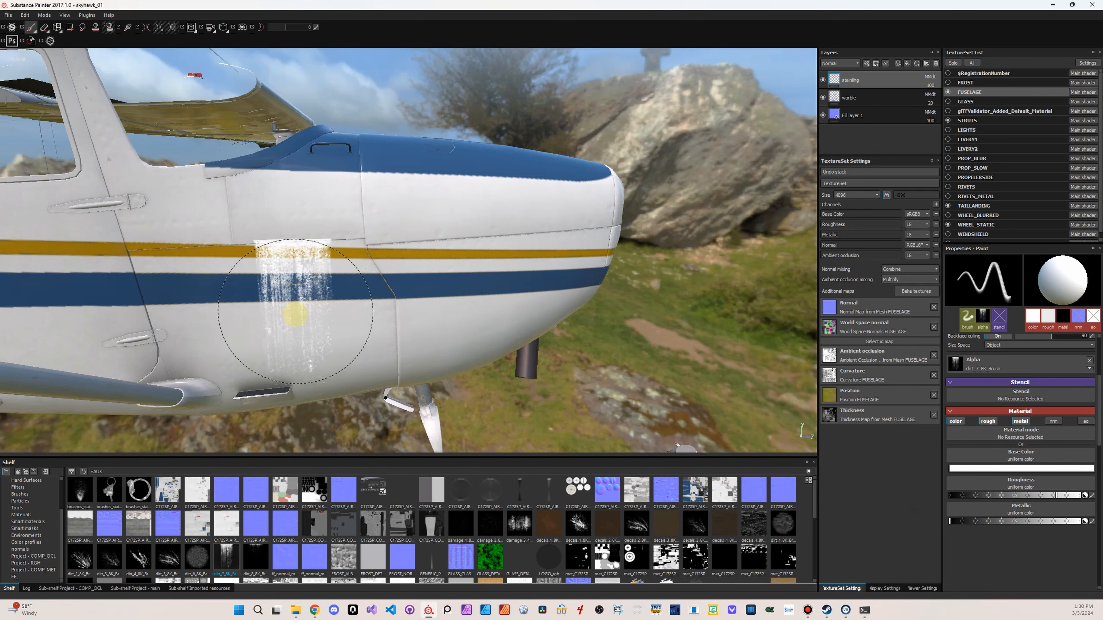
mouse_move(296, 318)
right_mouse_down("shift")
mouse_move(288, 313)
mouse_move(313, 322)
right_mouse_up("shift")
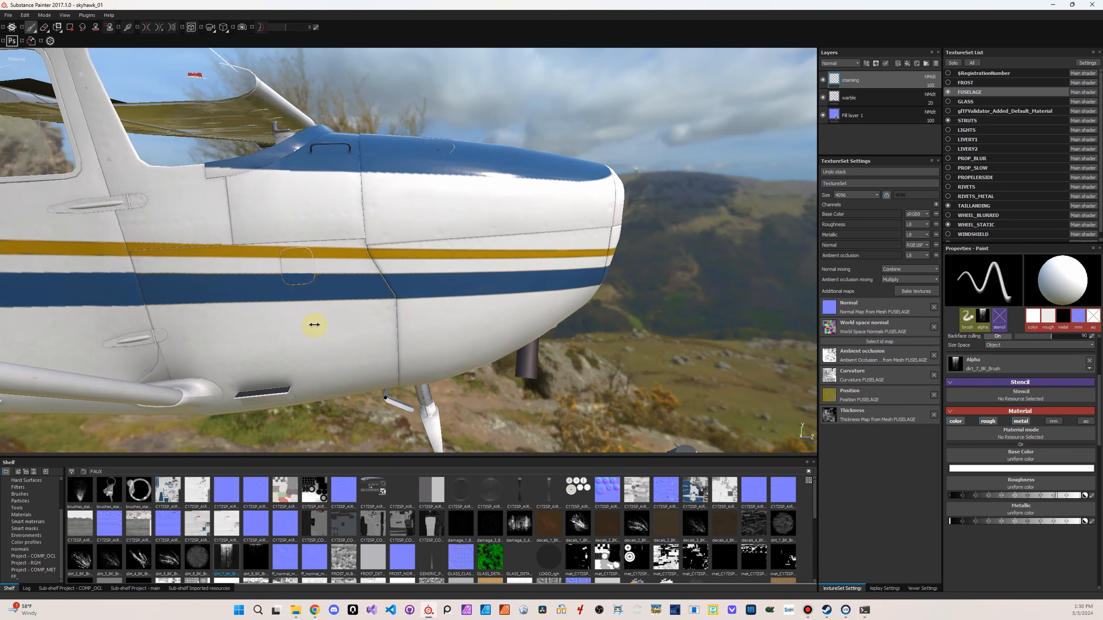
Set the brush's base color to a dark grey with RGB values of 0.032
left_click(955, 421)
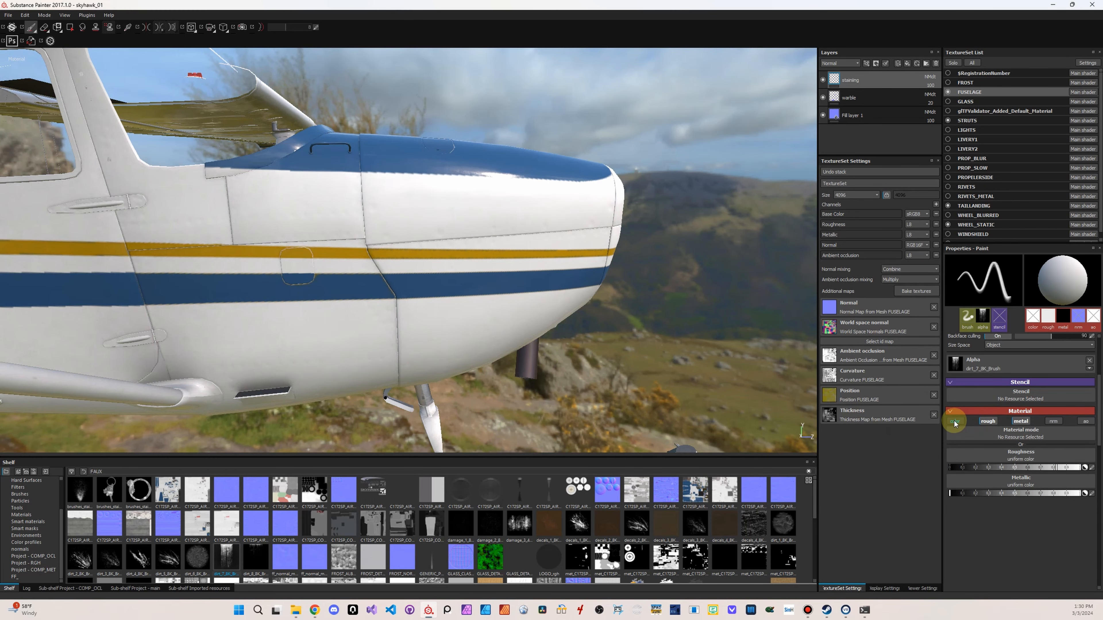
left_click(955, 422)
left_click(1014, 467)
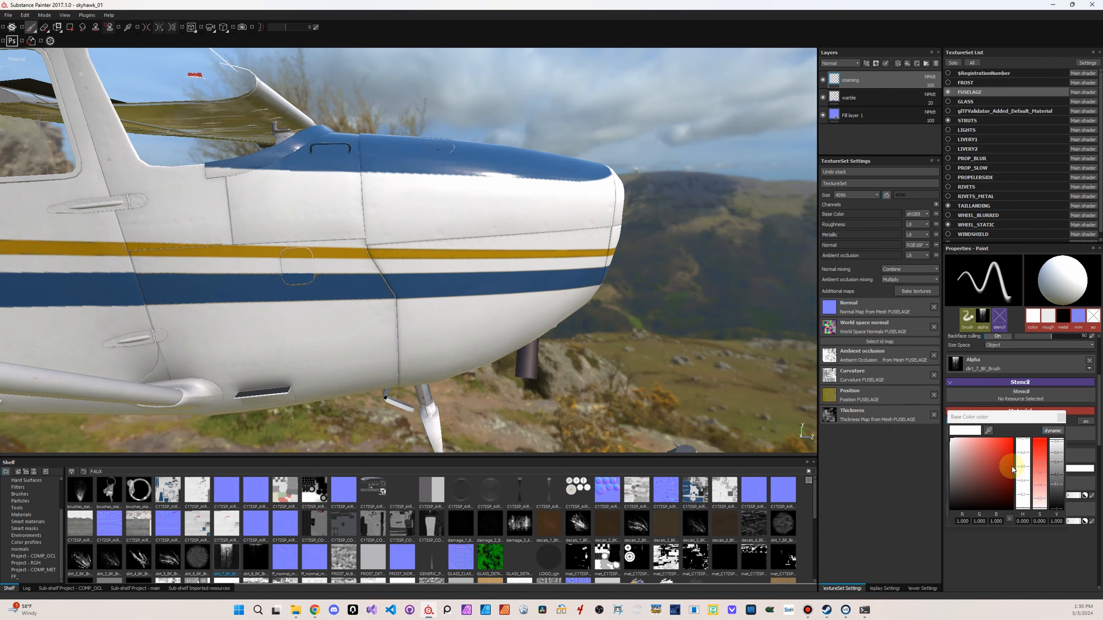
mouse_move(953, 476)
left_mouse_down()
mouse_move(927, 506)
mouse_move(935, 492)
left_mouse_up()
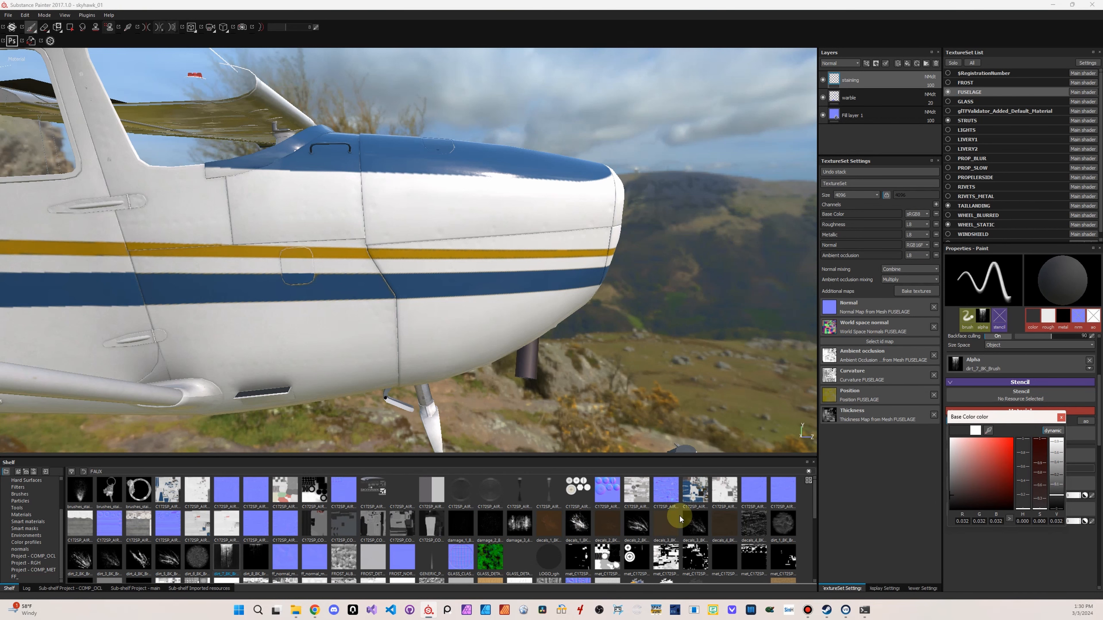
Assign decals_1_BK_Albedo to the brush's base color and stamp brown grime streaks across the fuselage side behind the cowling
left_click(548, 529)
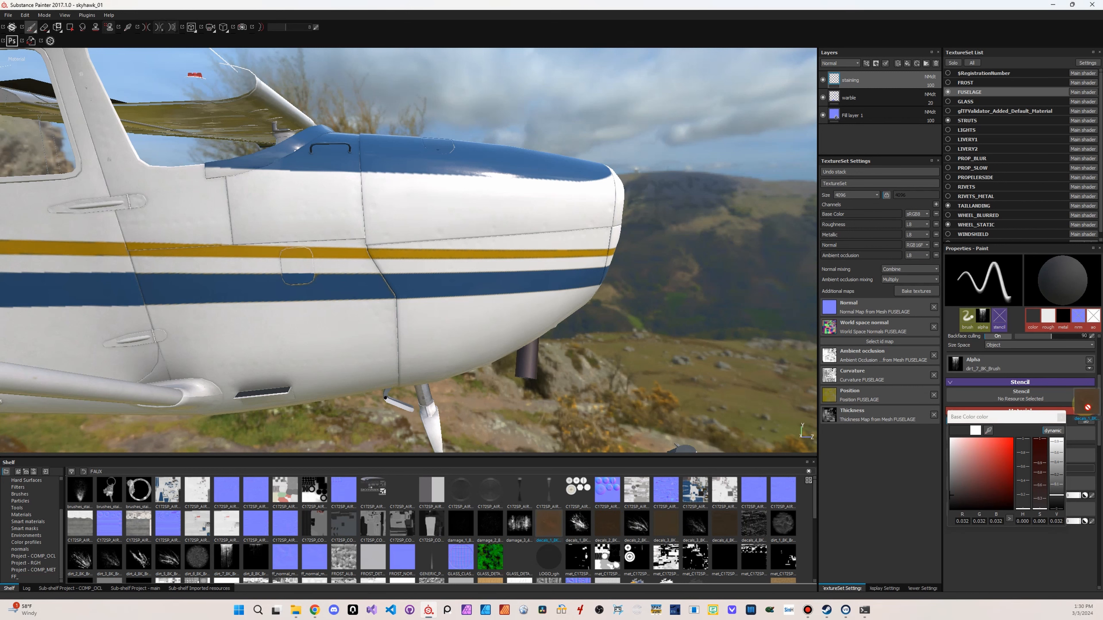
left_click_drag(1085, 405, 1051, 458)
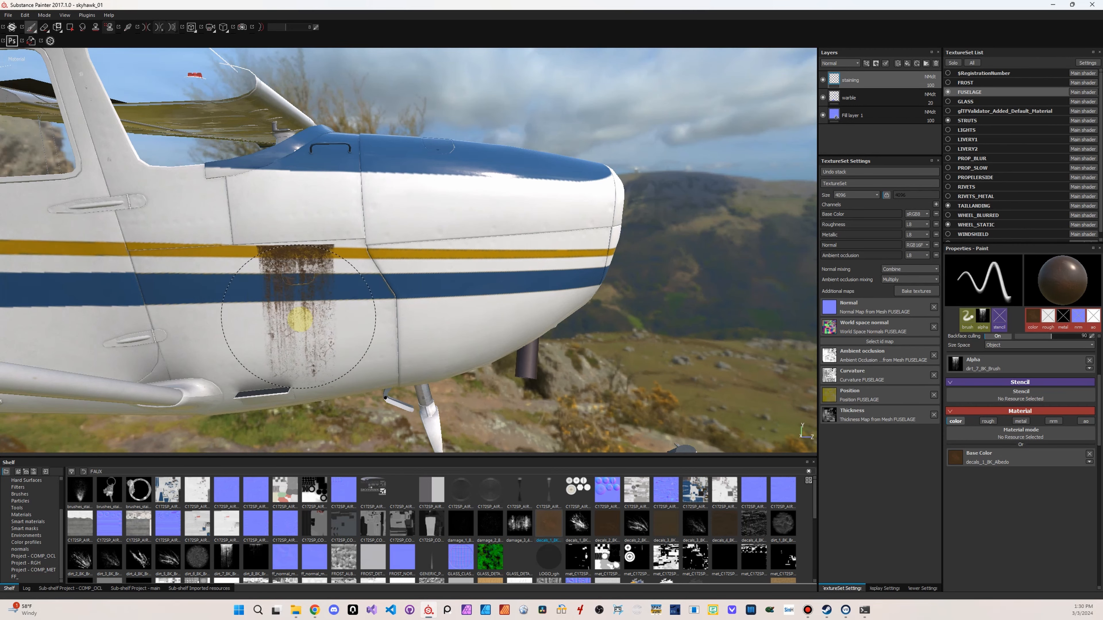
right_click_drag(301, 319, 298, 320, "ctrl")
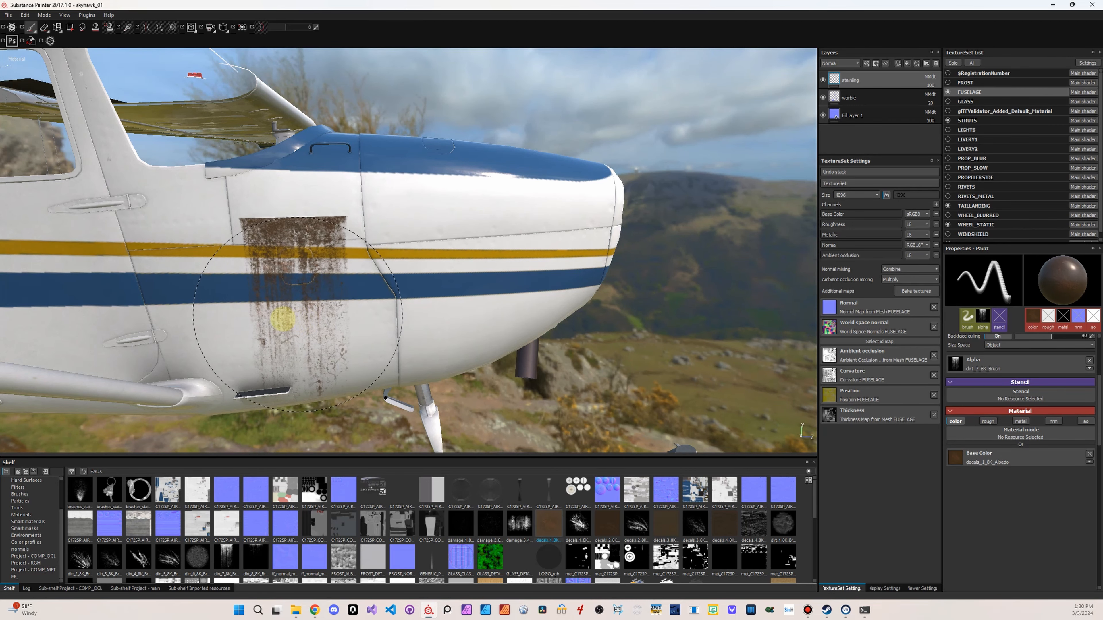
left_click_drag(228, 316, 180, 316, "ctrl")
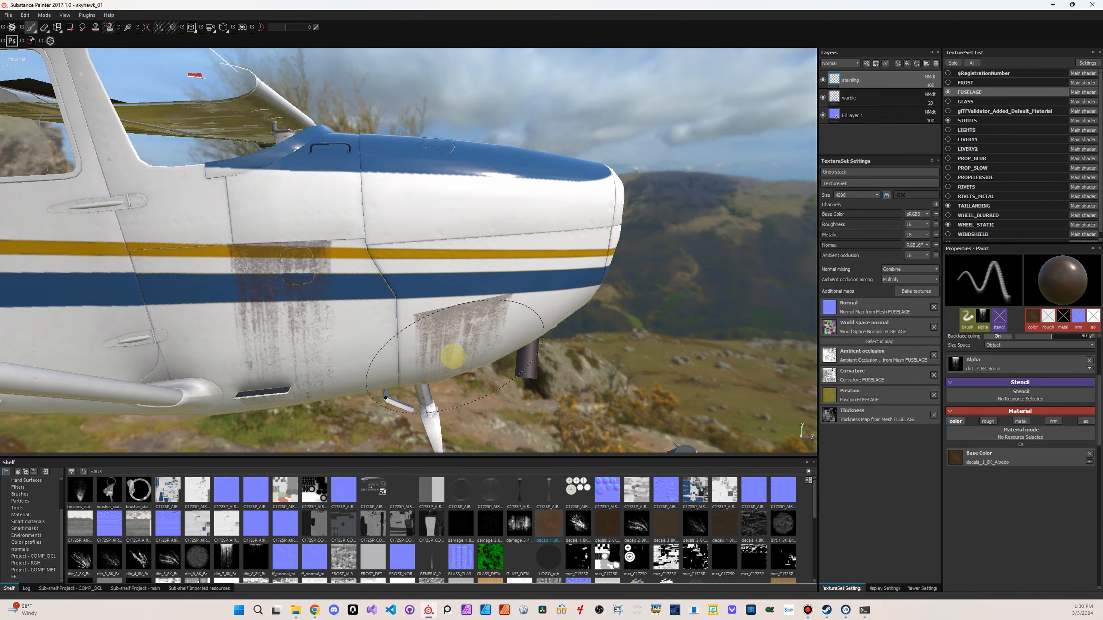
left_click_drag(451, 357, 678, 335, "alt")
right_click_drag(663, 318, 626, 314, "shift")
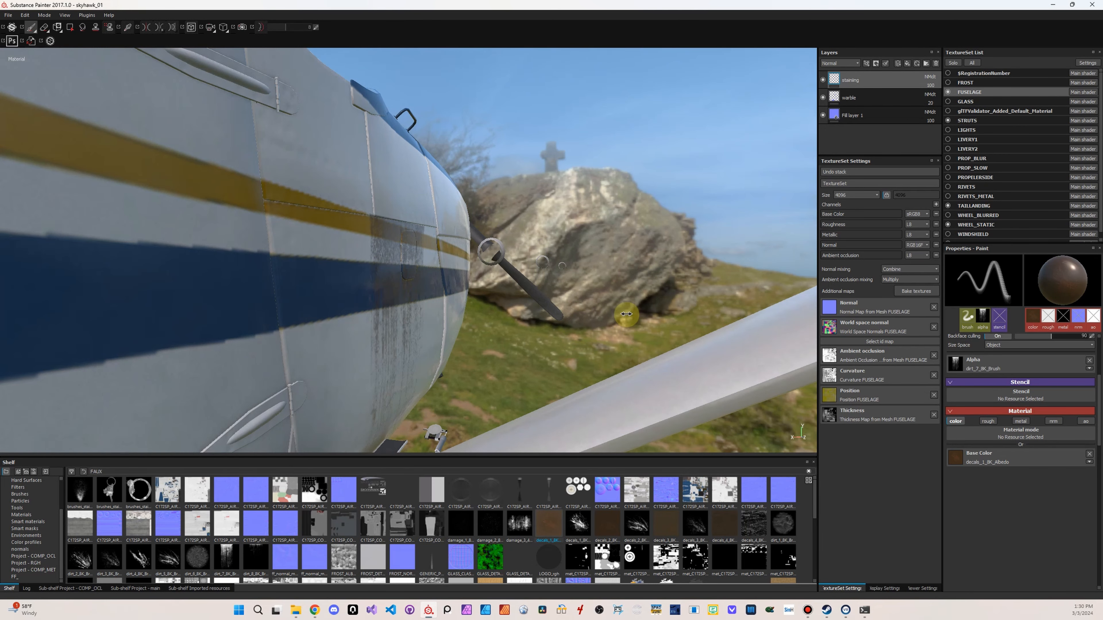
Enable the brush's metallic and roughness channels and reassign decals_1_BK_Albedo as its base color
left_click(1089, 453)
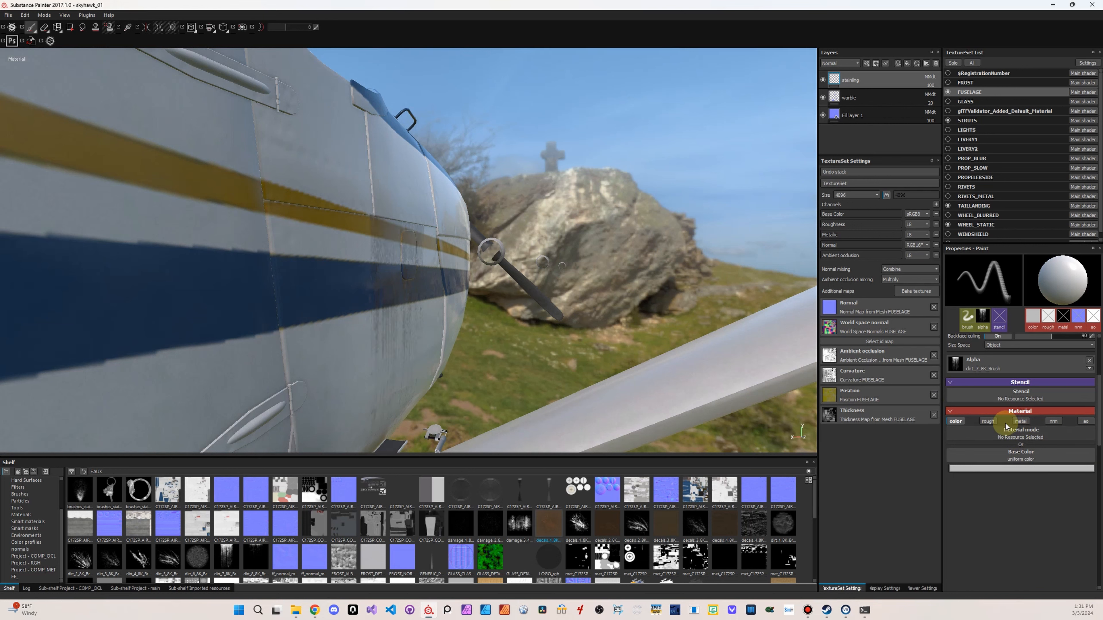
left_click(1021, 421)
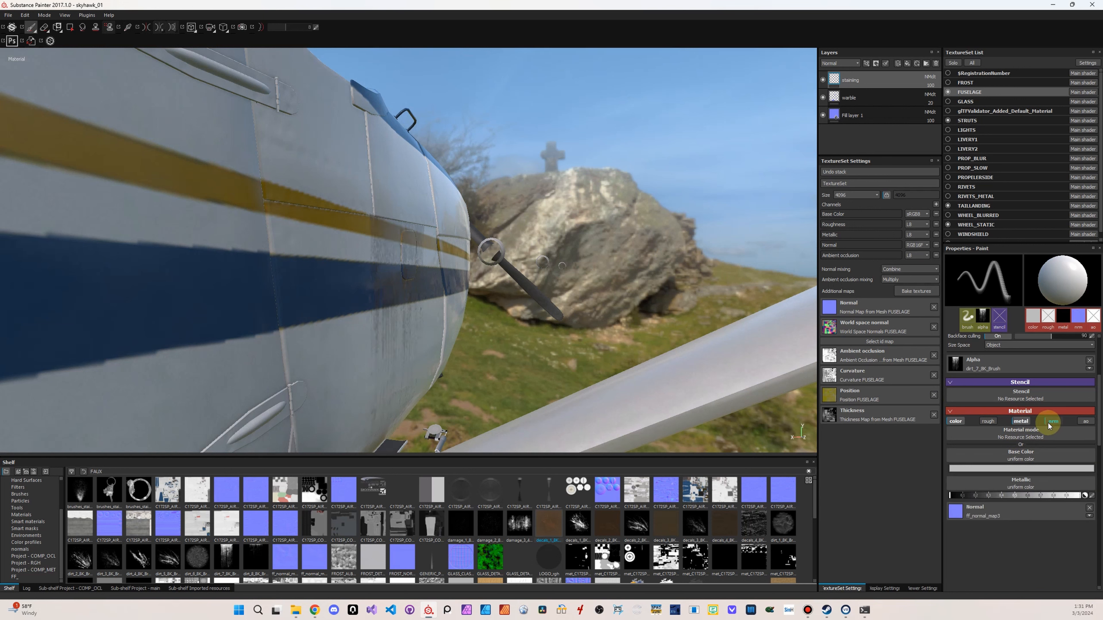
left_click(989, 421)
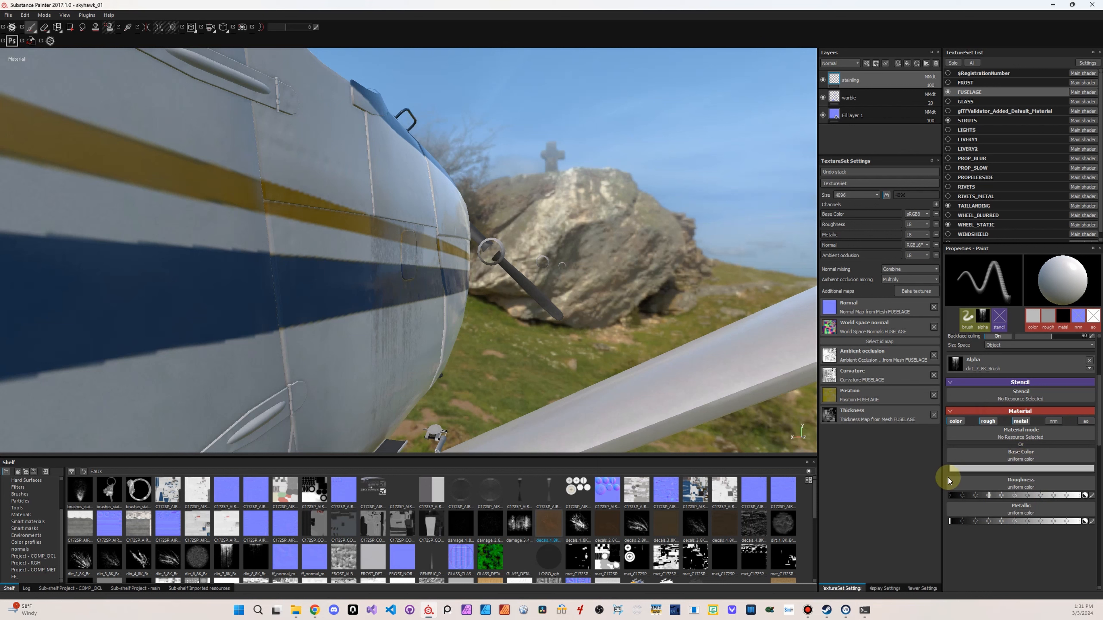
mouse_move(548, 524)
left_mouse_down()
mouse_move(885, 488)
mouse_move(1038, 458)
left_mouse_up()
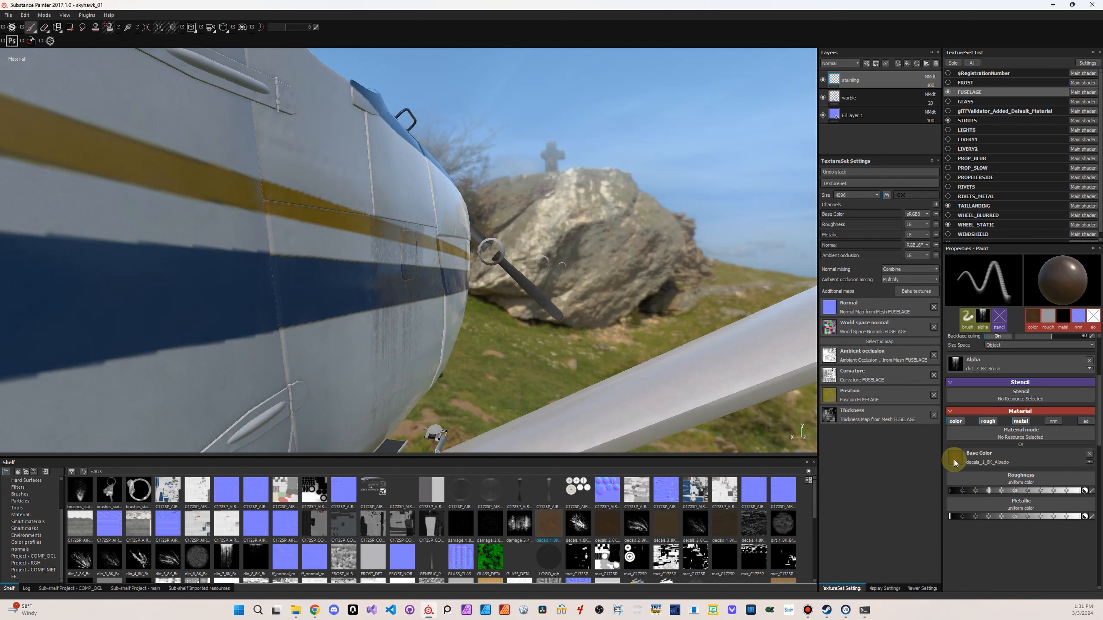
Undo the last grime stroke on the fuselage side
left_click_drag(300, 354, 401, 390)
mouse_move(505, 328)
left_mouse_down("alt")
mouse_move(578, 345)
mouse_move(470, 377)
mouse_move(303, 328)
left_mouse_up("alt")
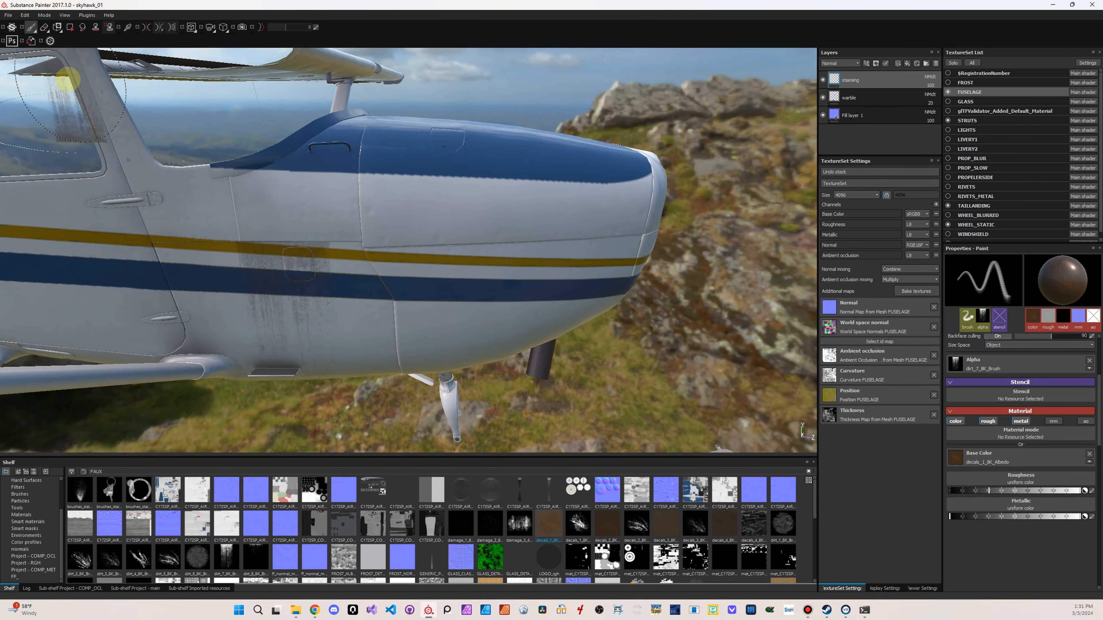
left_click(26, 16)
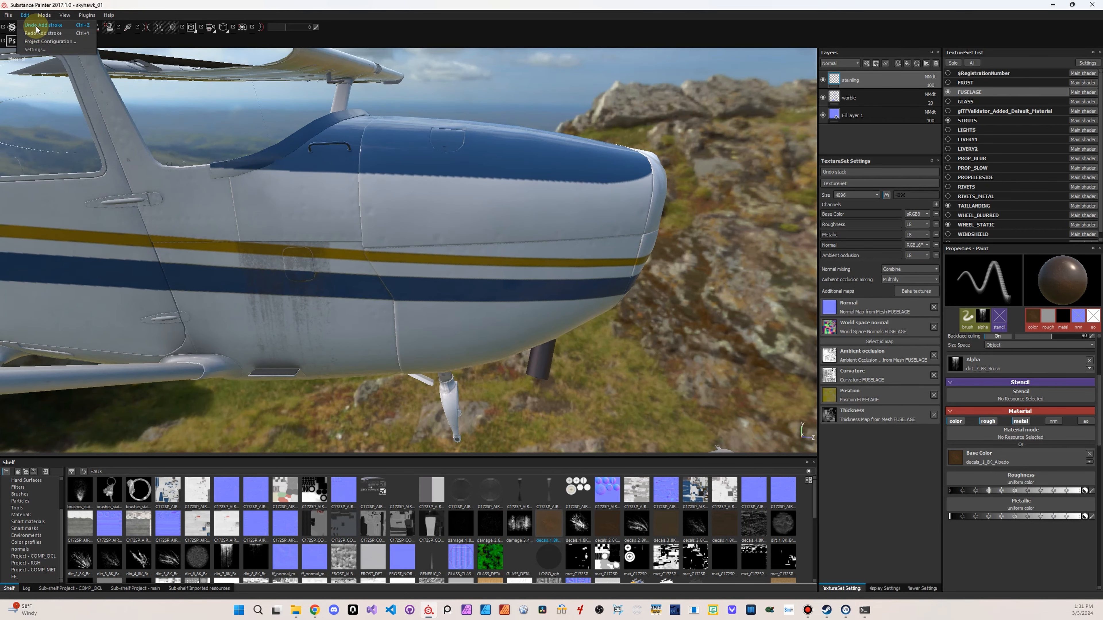
left_click(36, 26)
left_click_drag(310, 337, 569, 320, "alt")
right_click_drag(569, 320, 564, 321, "shift")
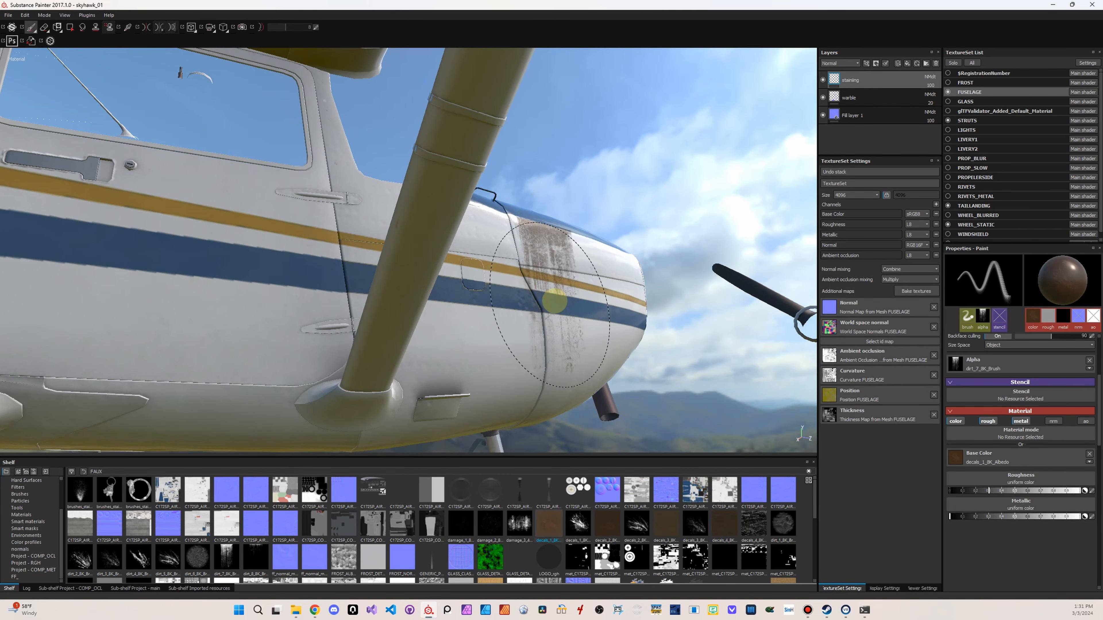
left_click_drag(571, 387, 670, 388, "alt")
right_click_drag(670, 388, 598, 370, "shift")
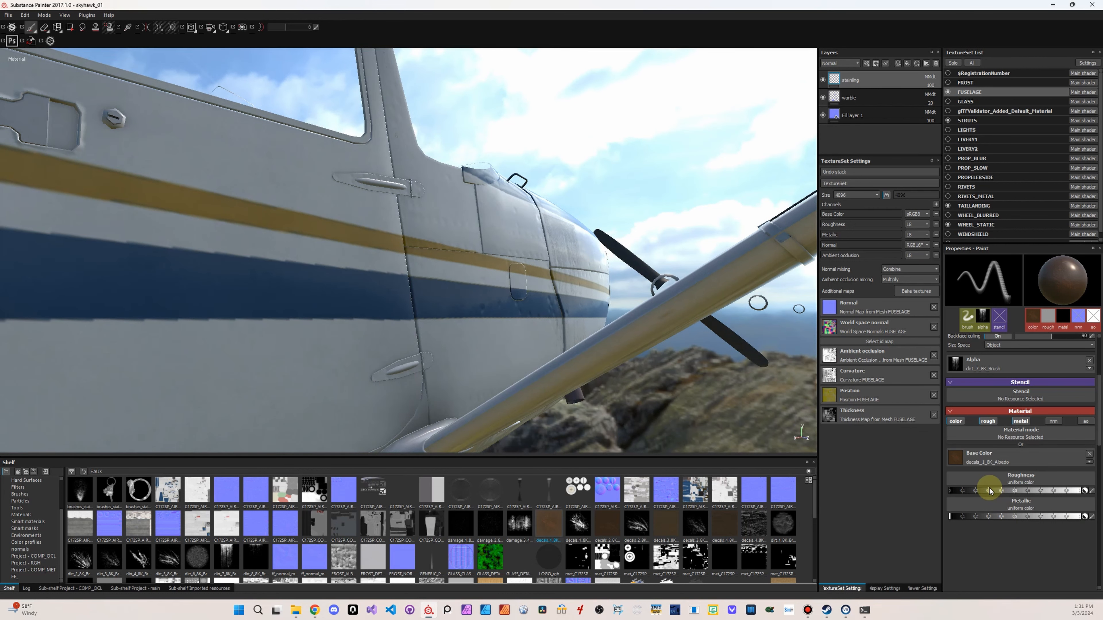